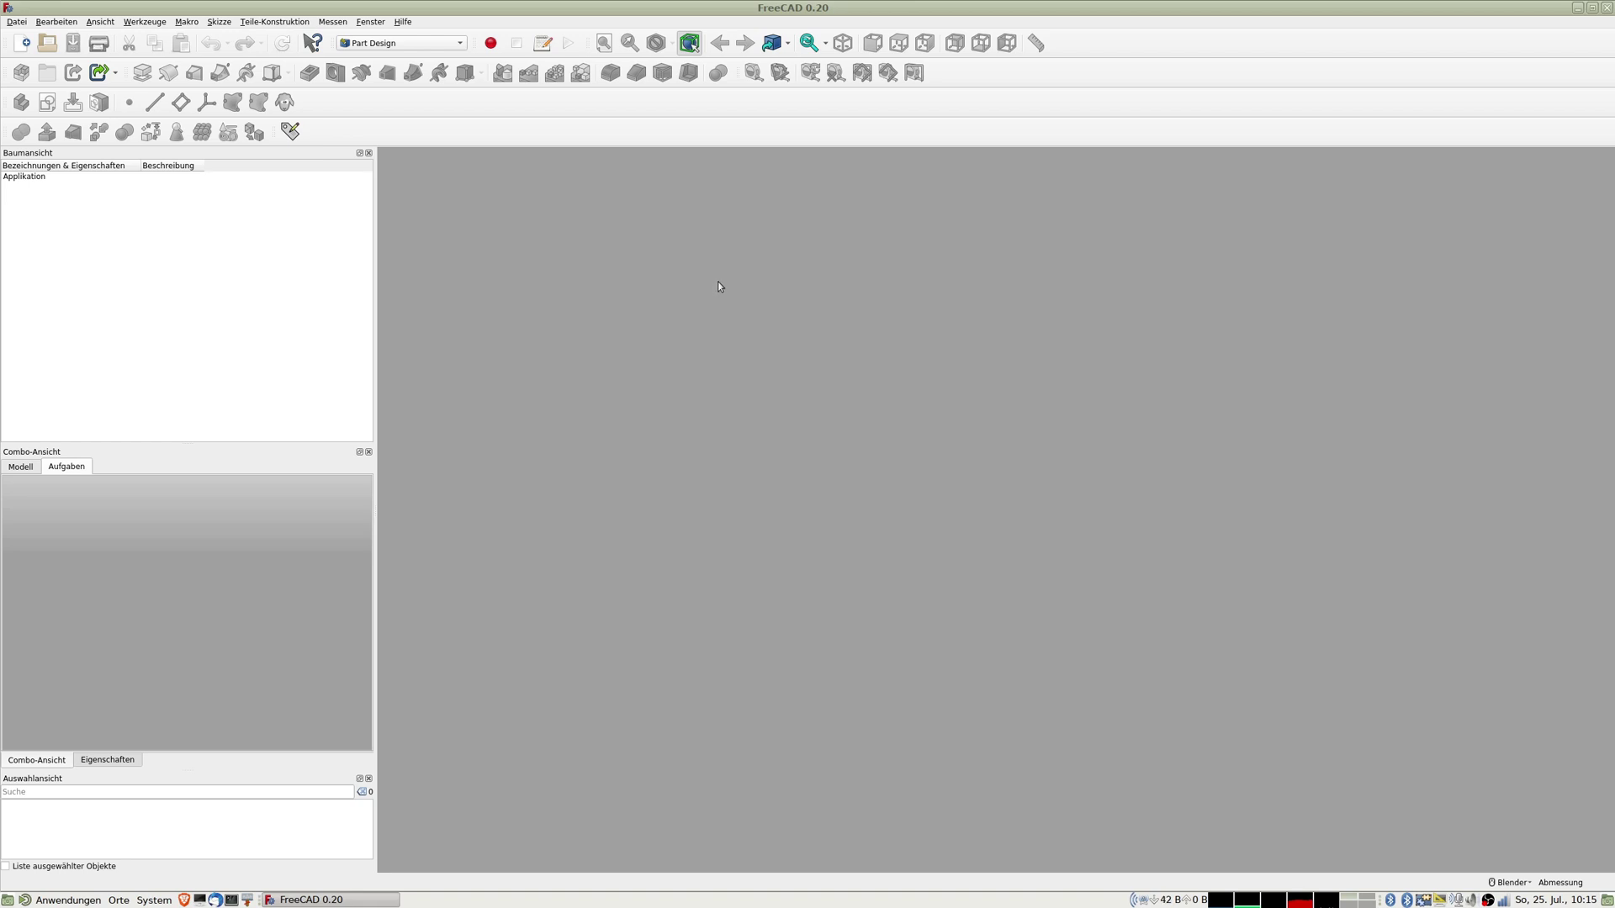
Step: View the program's version information and close it again
left_click(402, 22)
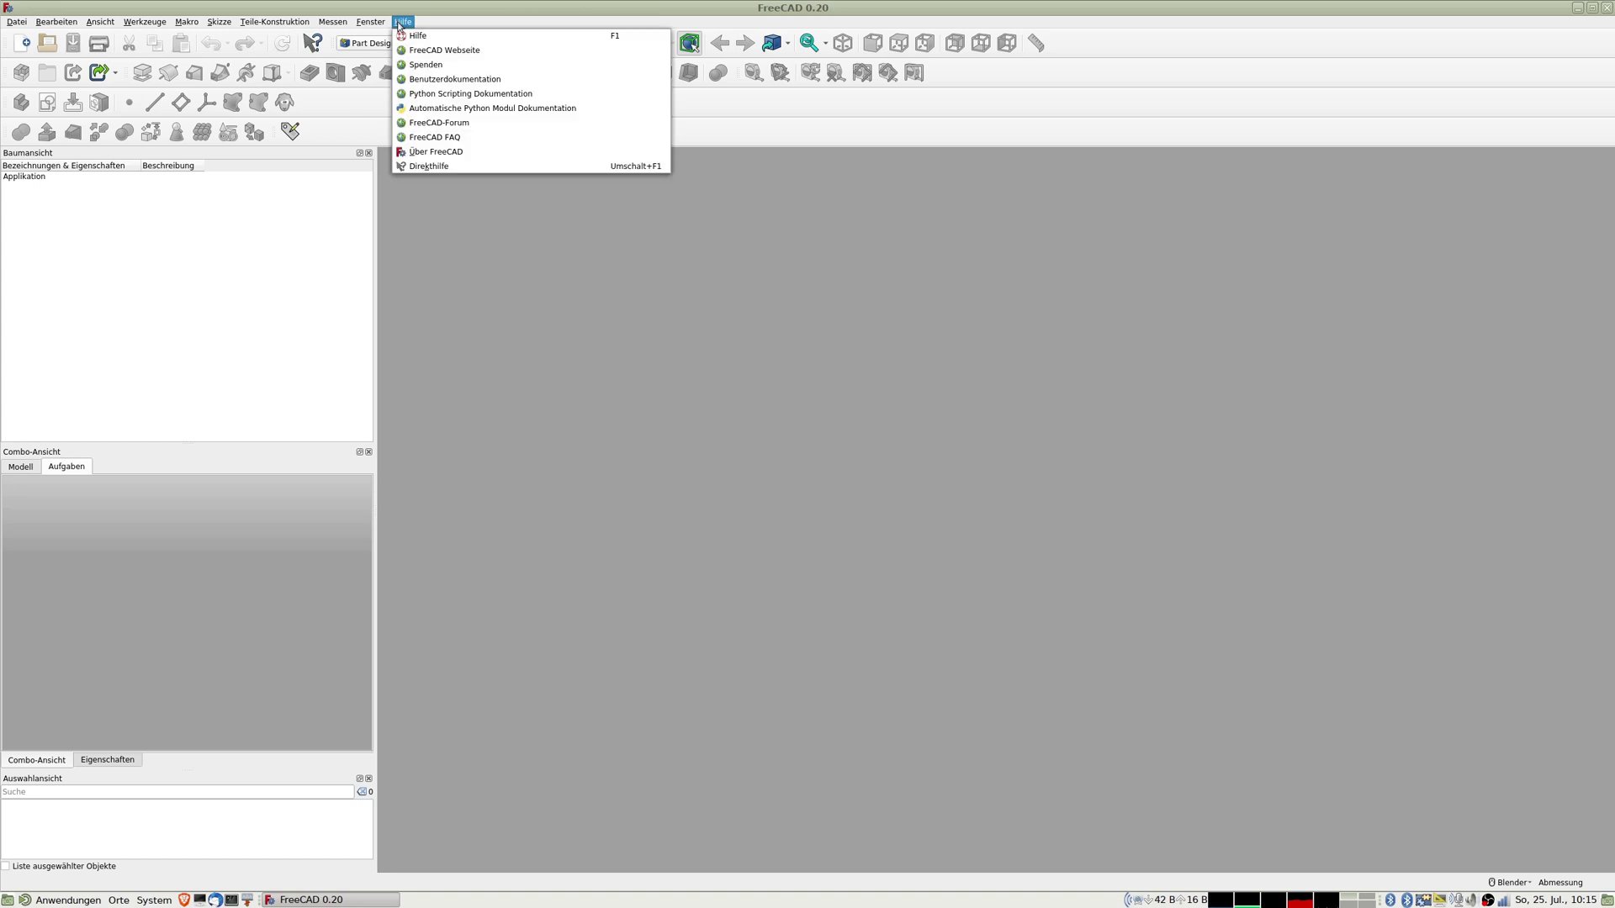
left_click(443, 164)
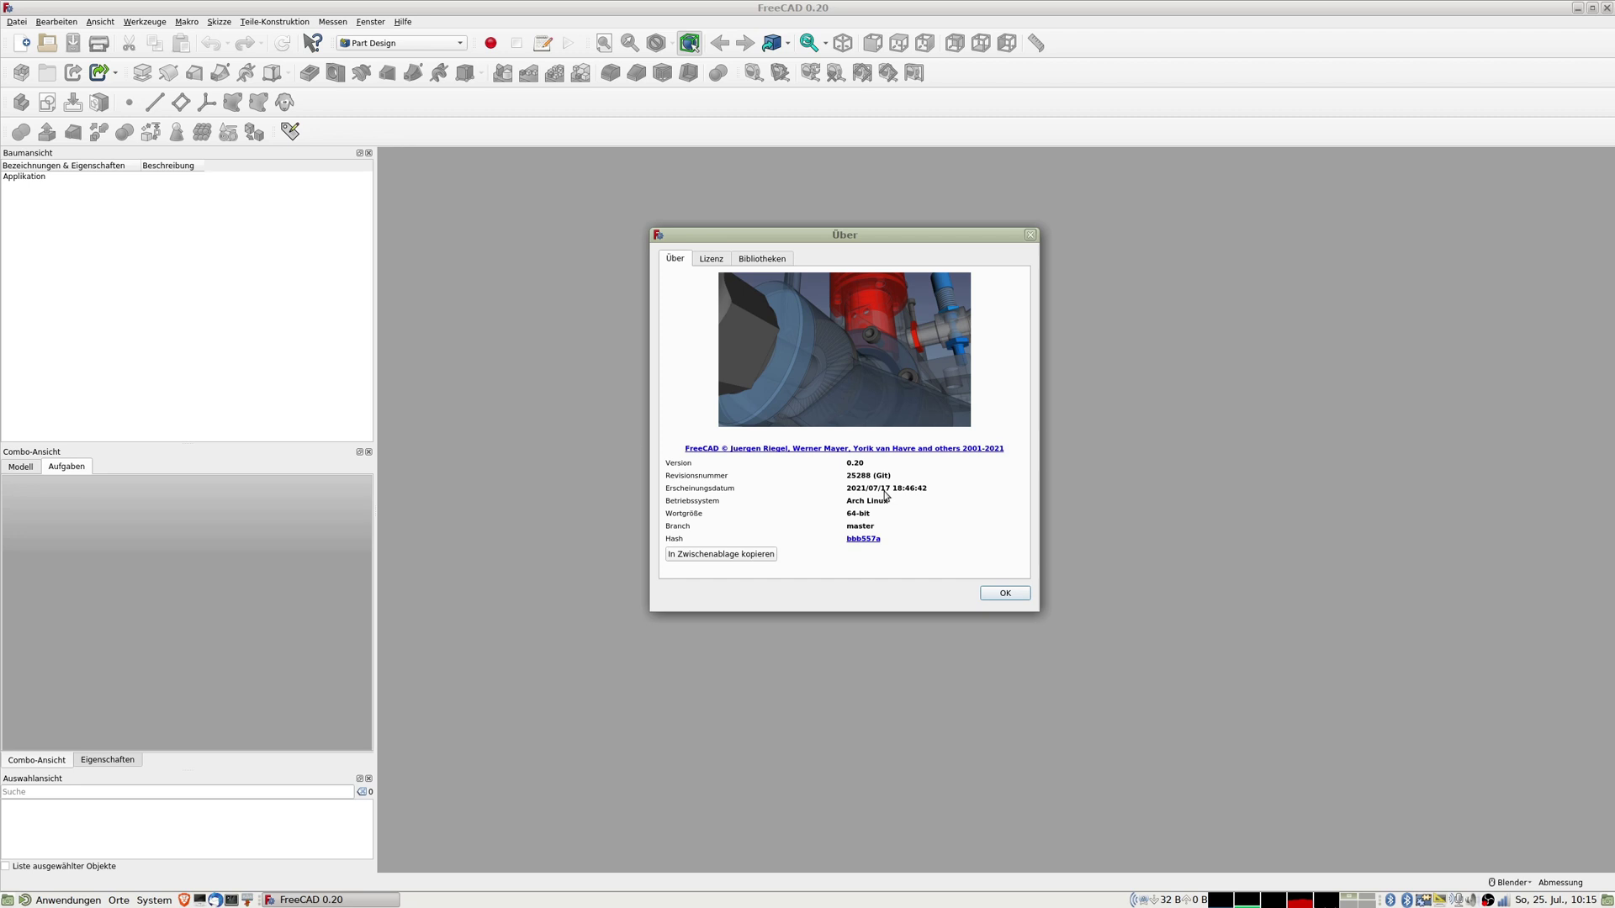
left_click(1022, 598)
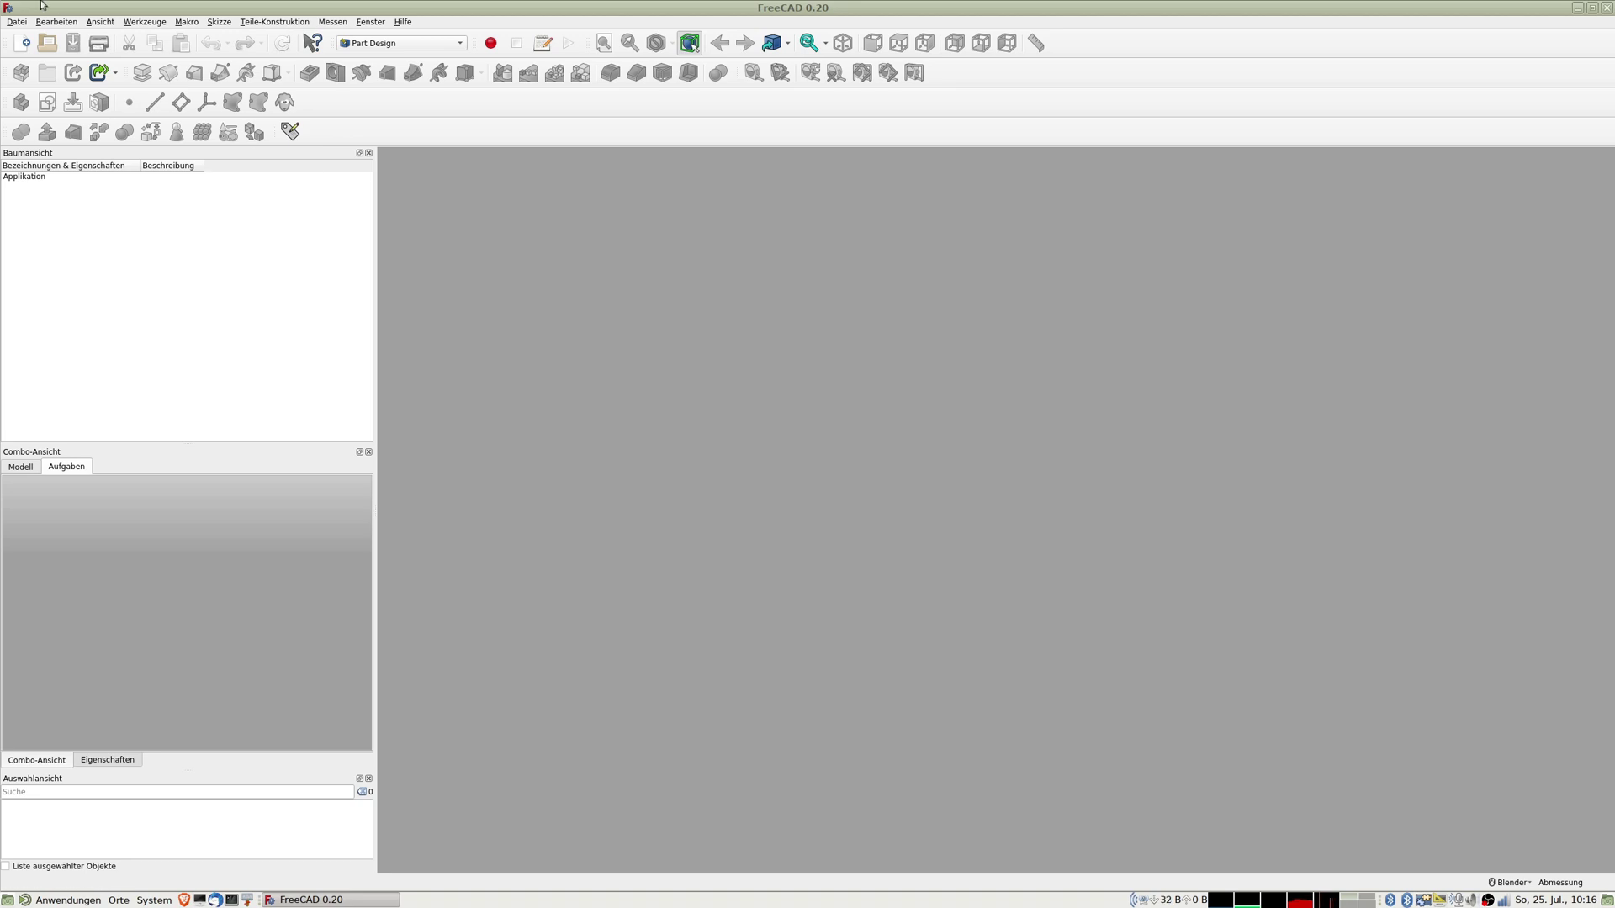
Step: Create a new document with a body and rename the body as Dose
left_click(22, 22)
left_click(29, 37)
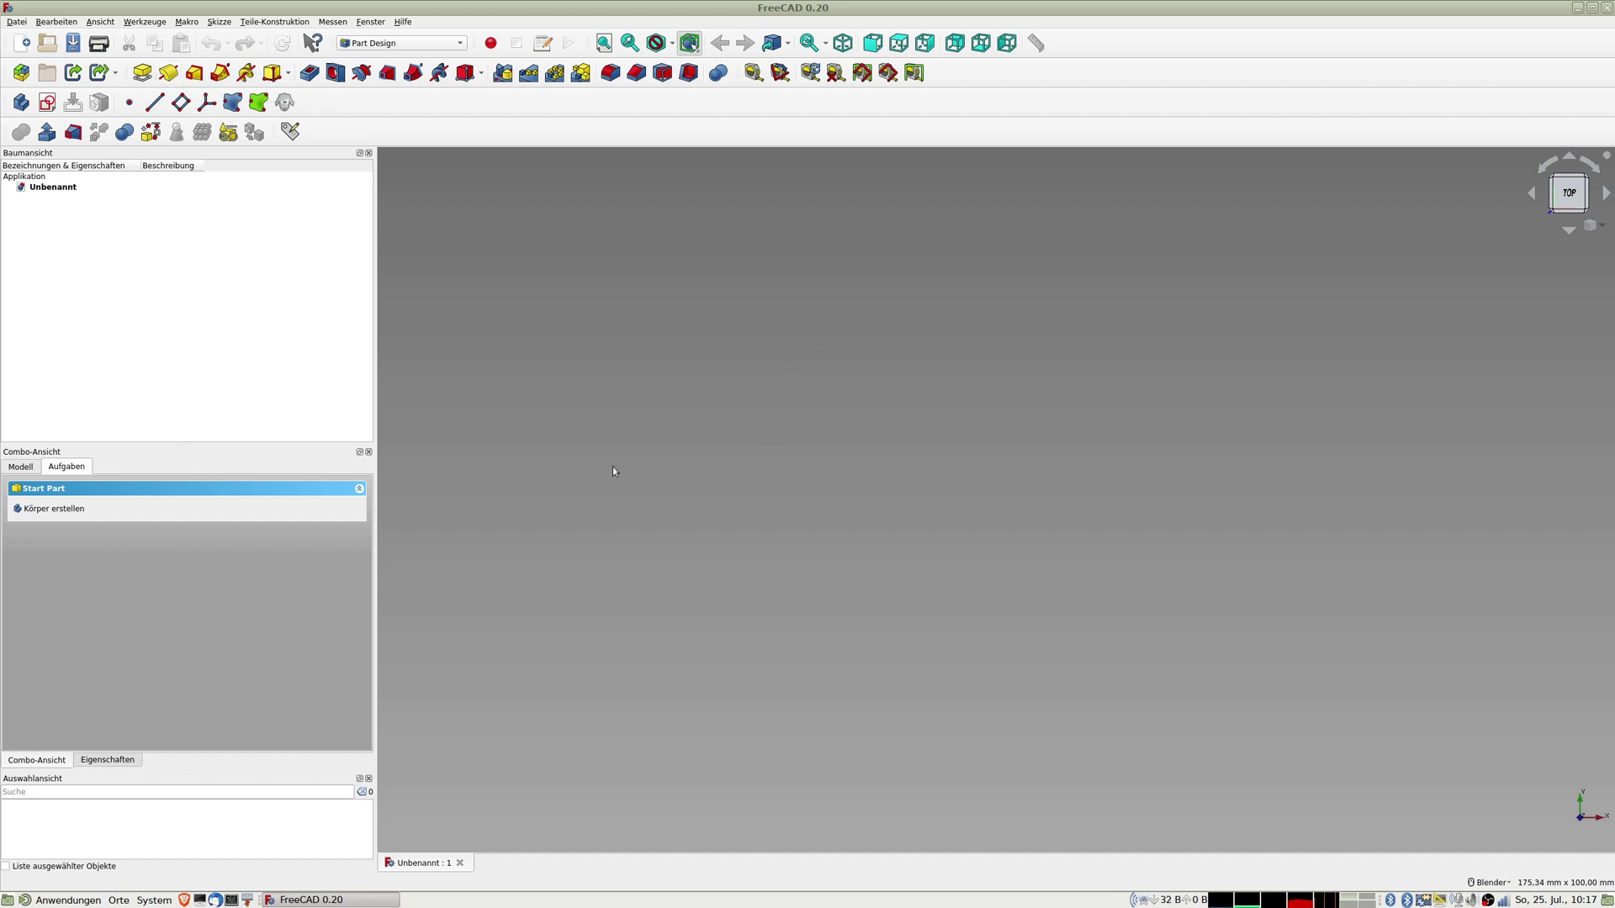
left_click(21, 101)
left_click(48, 200)
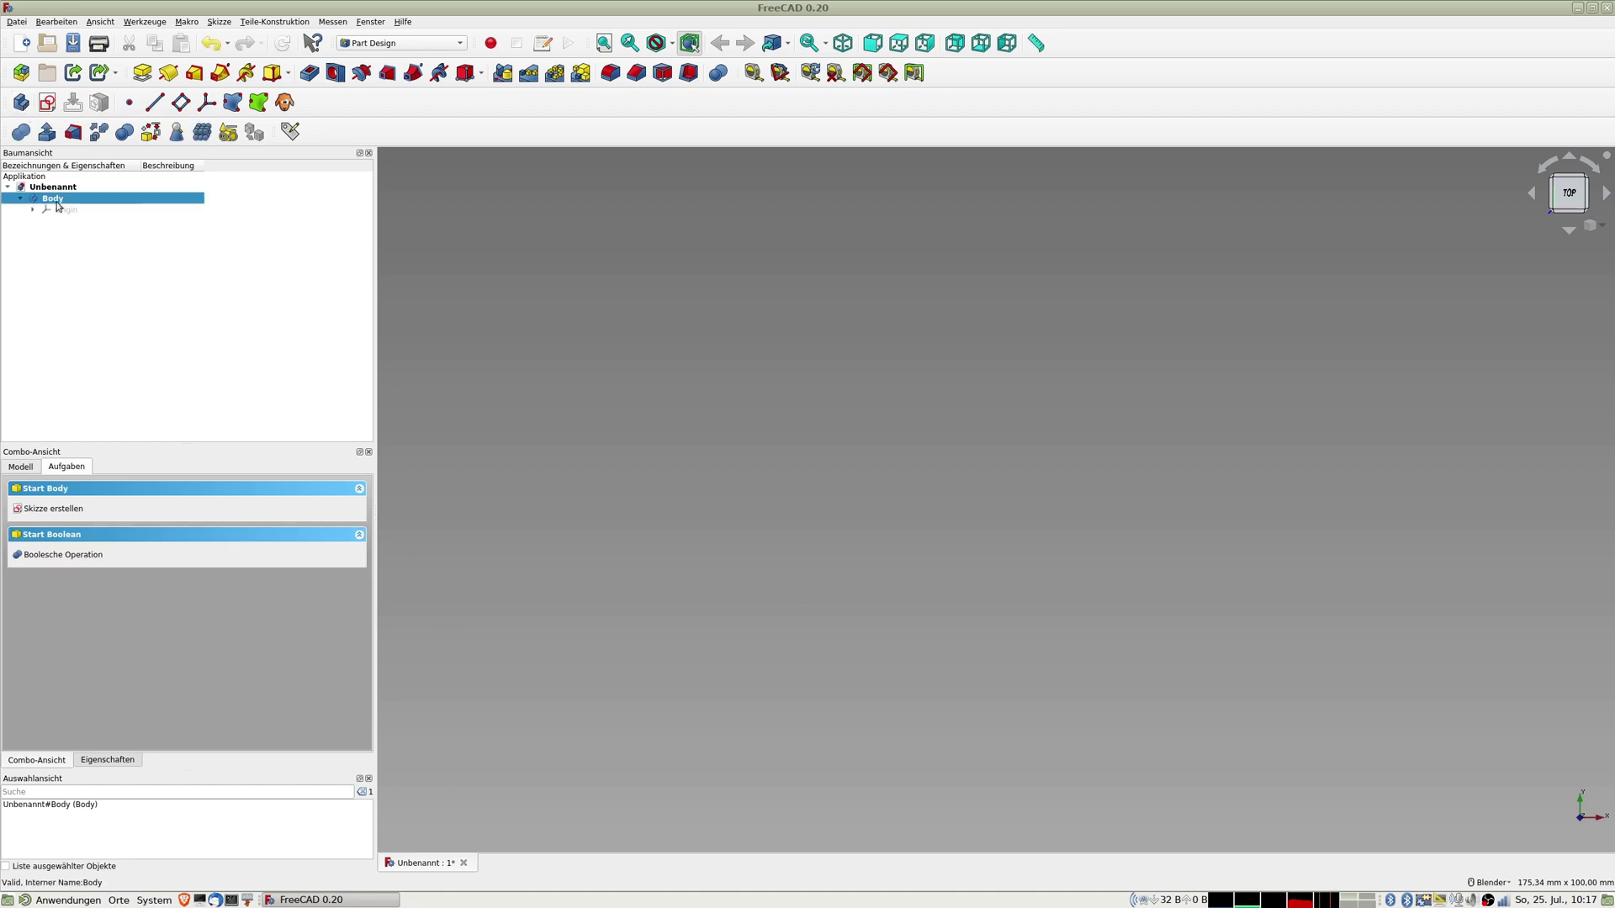
left_click(54, 200)
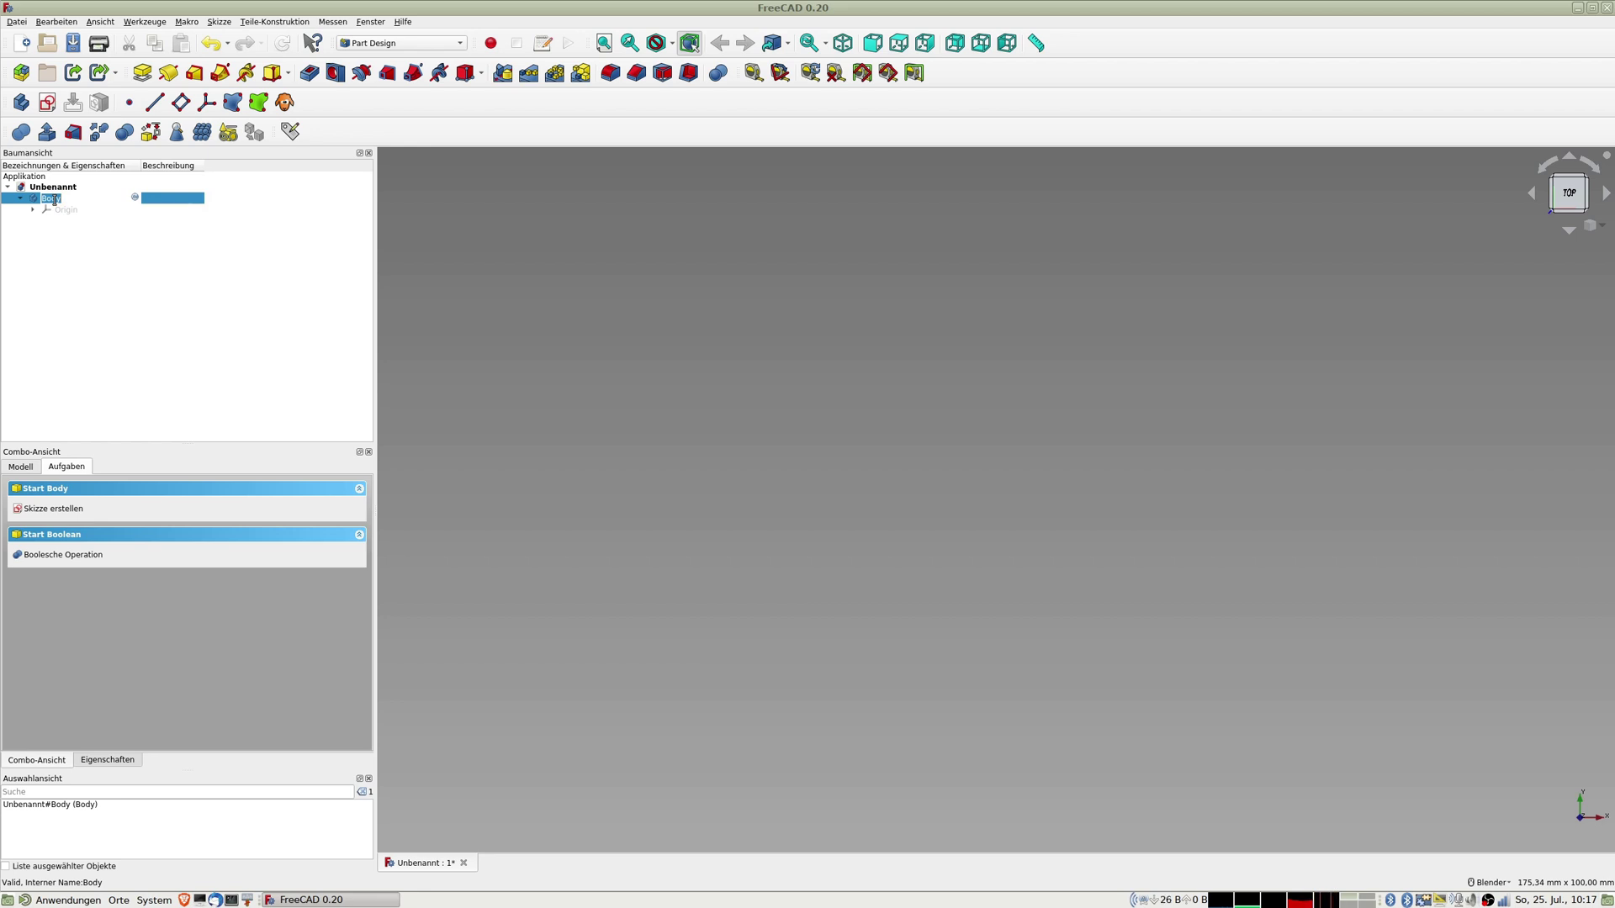
type("Dose")
key("Return")
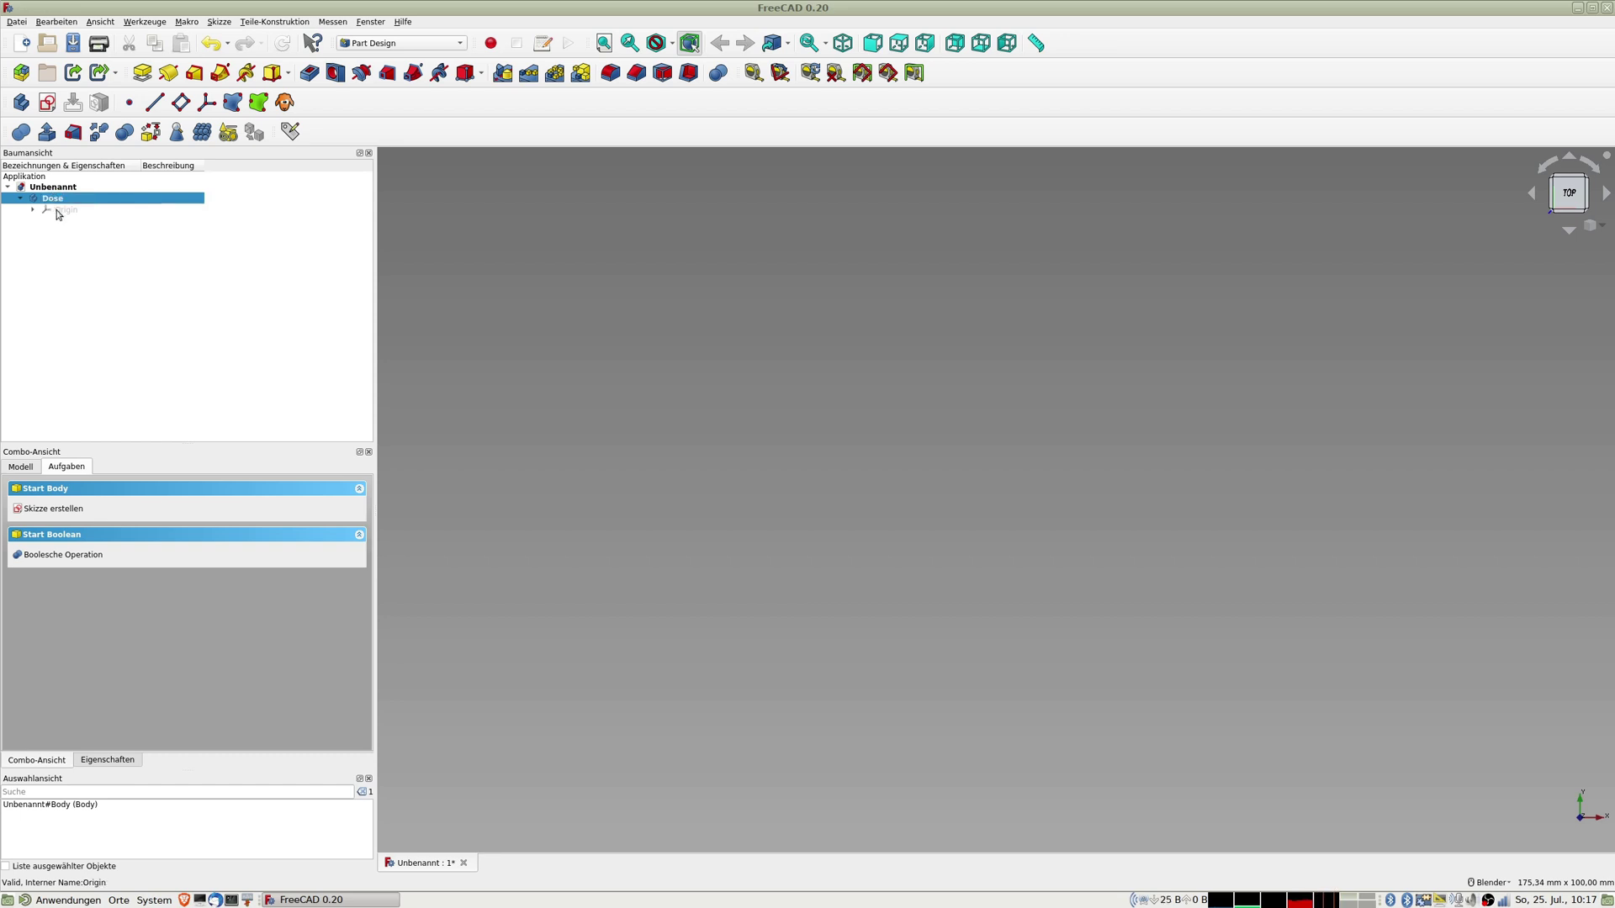
Step: Show the origin planes of the Dose body and create a sketch on the XZ plane
left_click(60, 210)
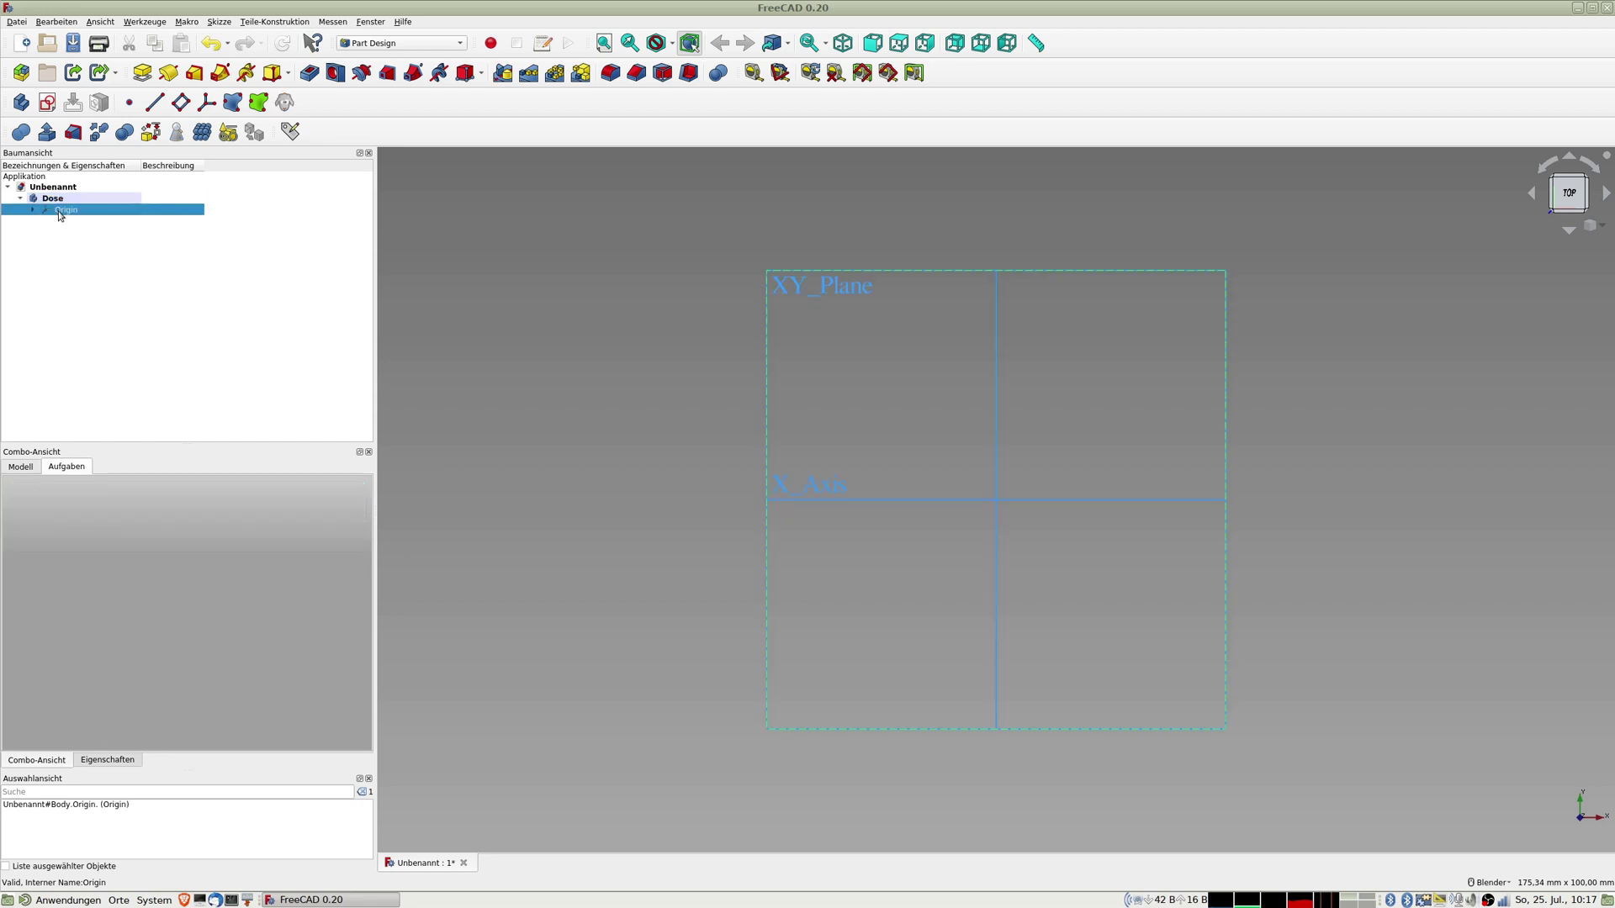
middle_click_drag(901, 558, 898, 501)
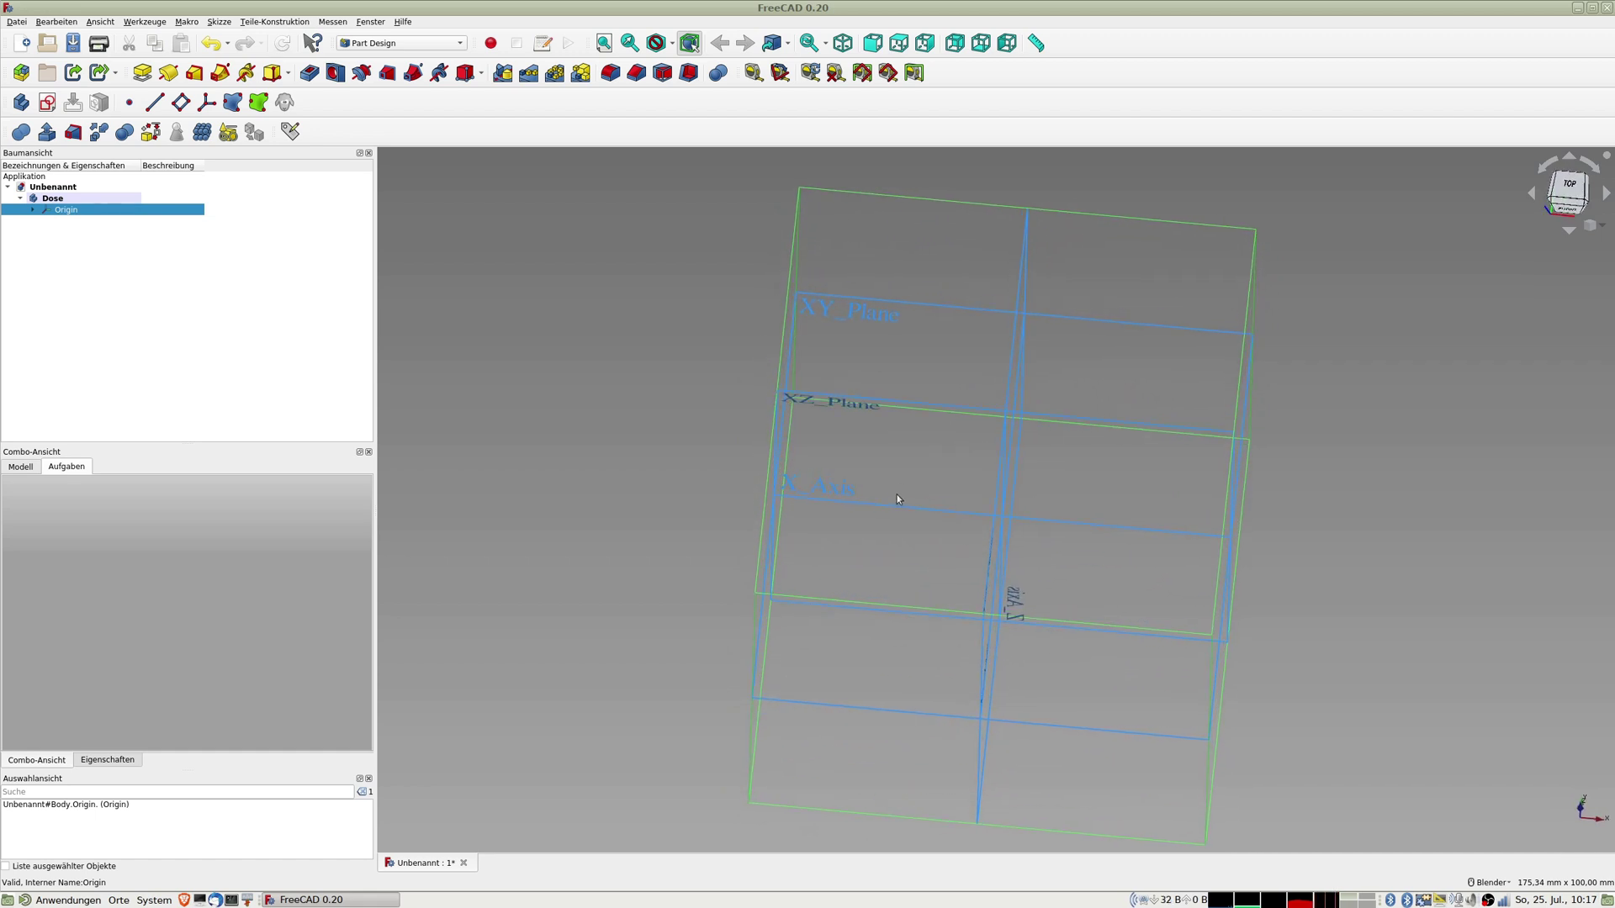
left_click(826, 397)
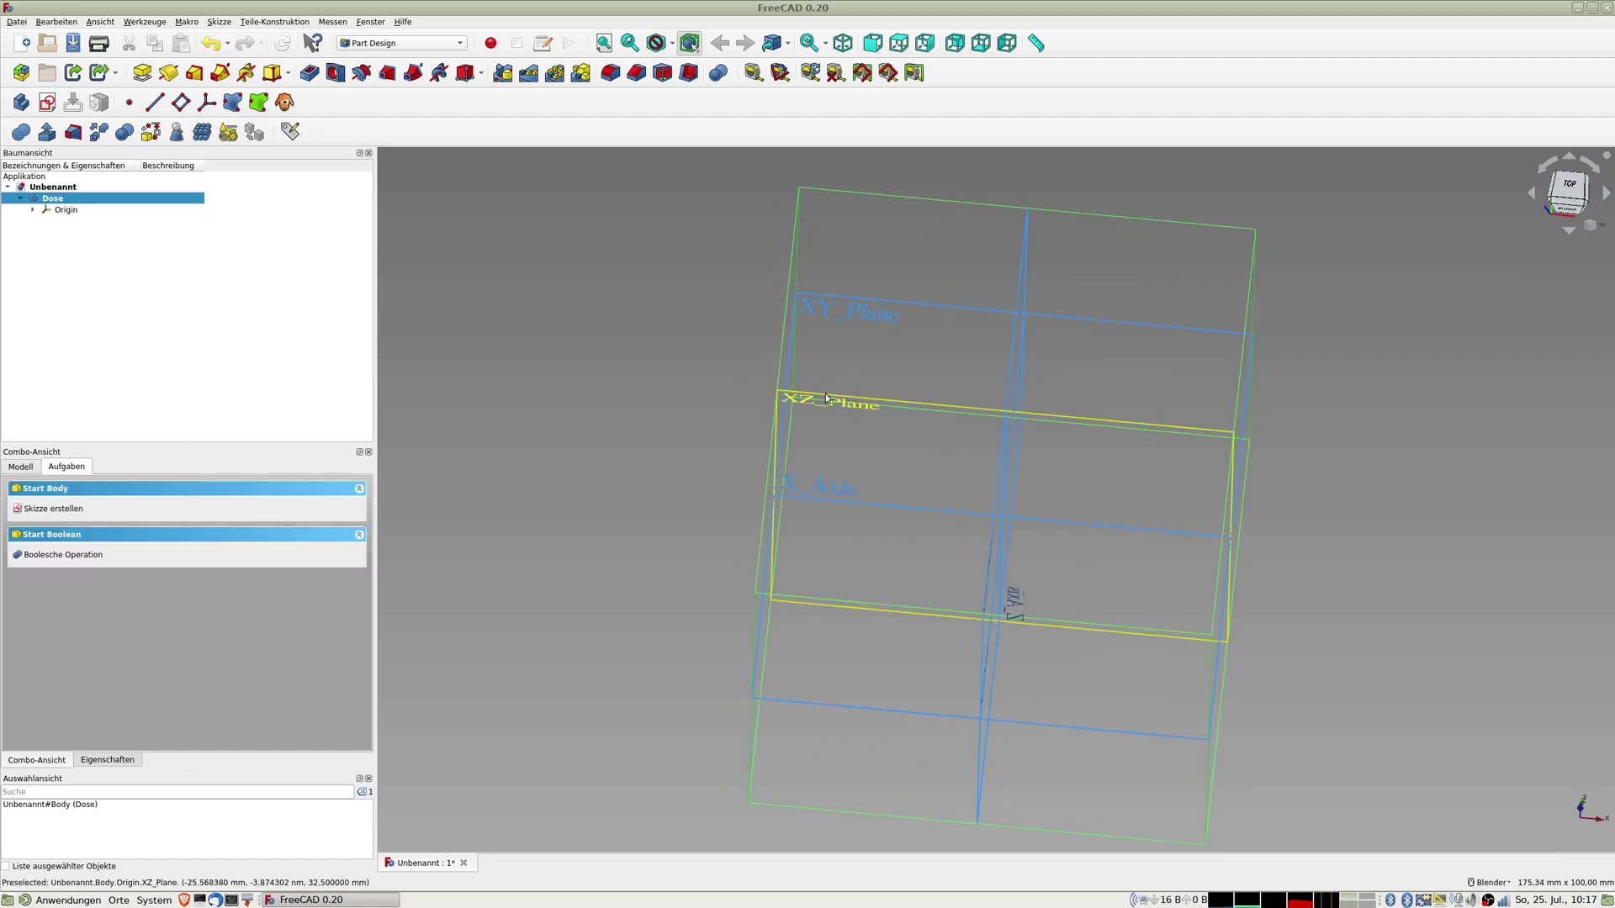
left_click(827, 397)
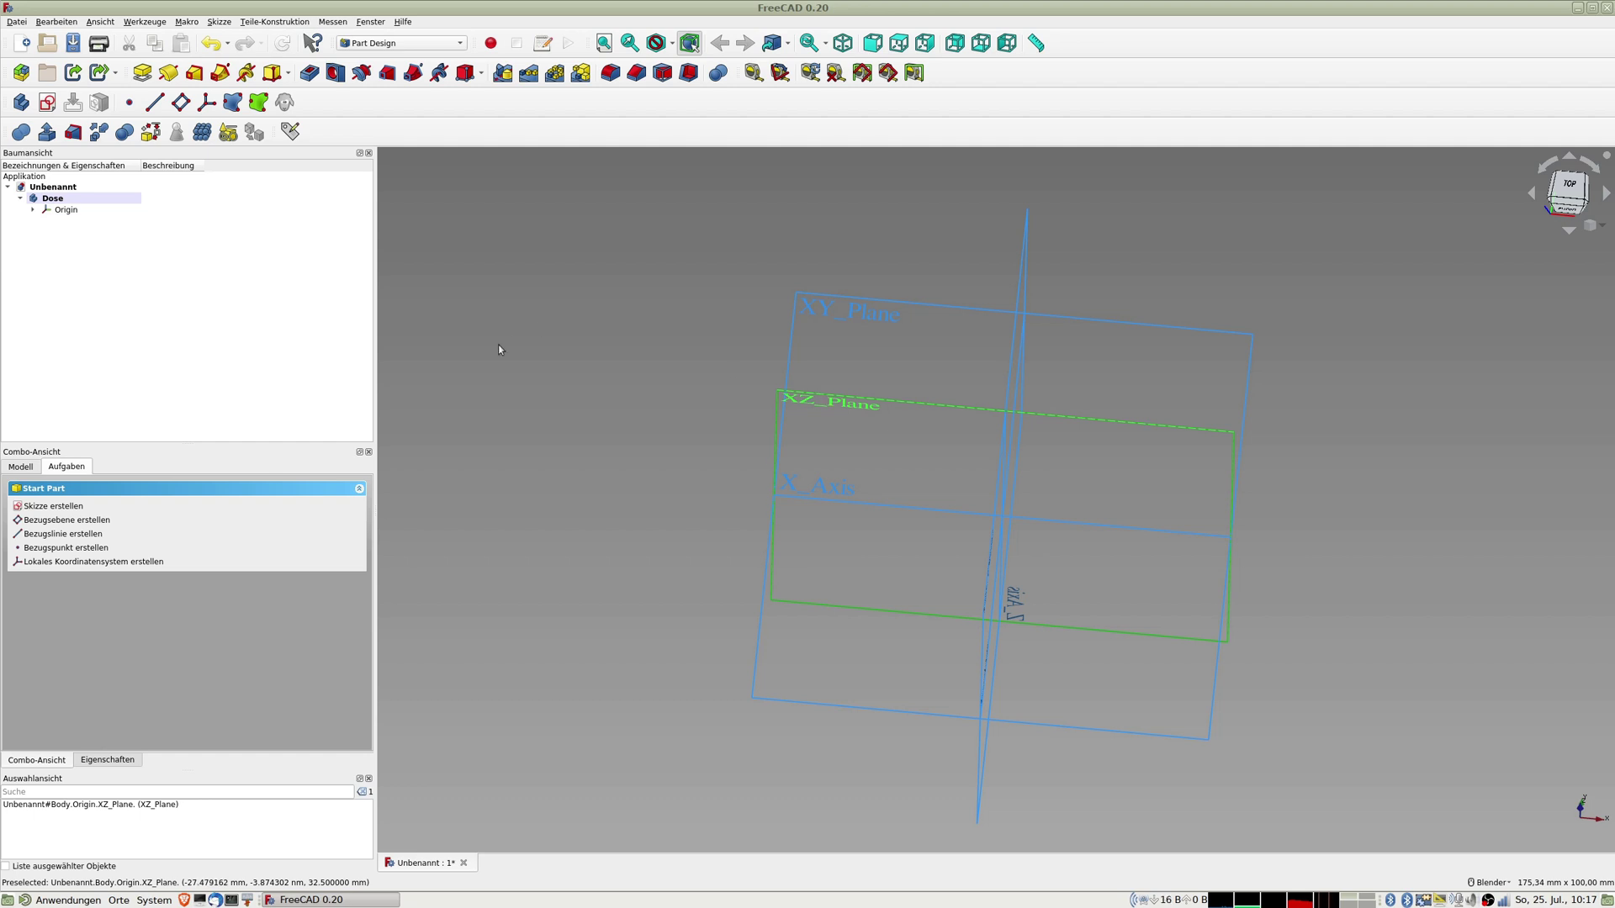
left_click(47, 102)
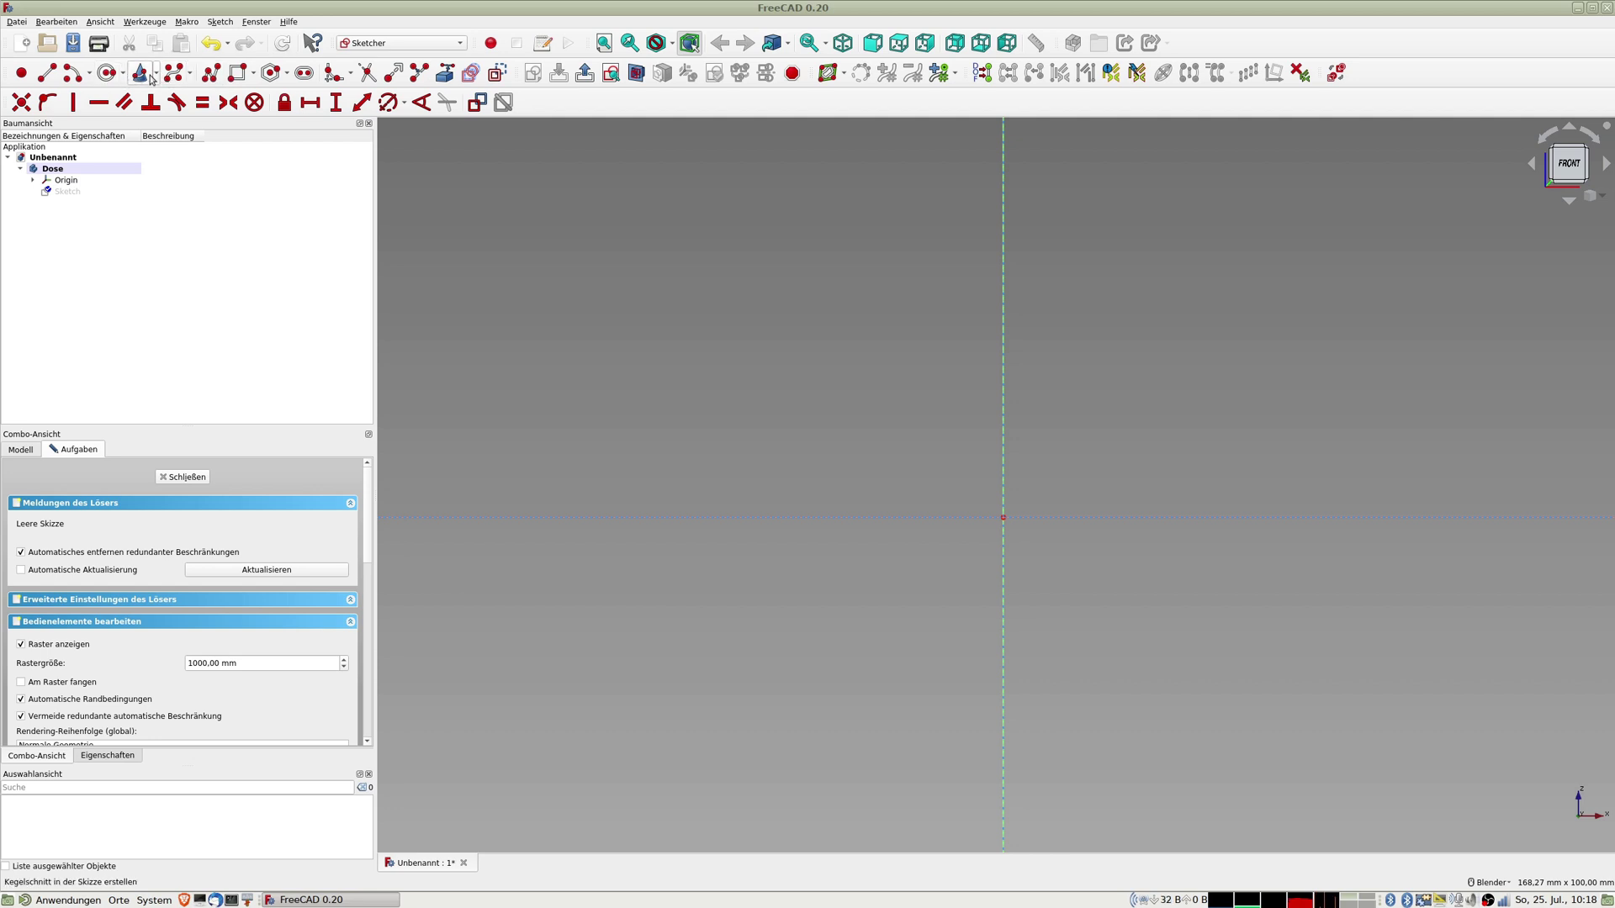
Step: Draw a line about 36 mm long from the origin leftward along the horizontal axis, and hide the body's origin
left_click(73, 73)
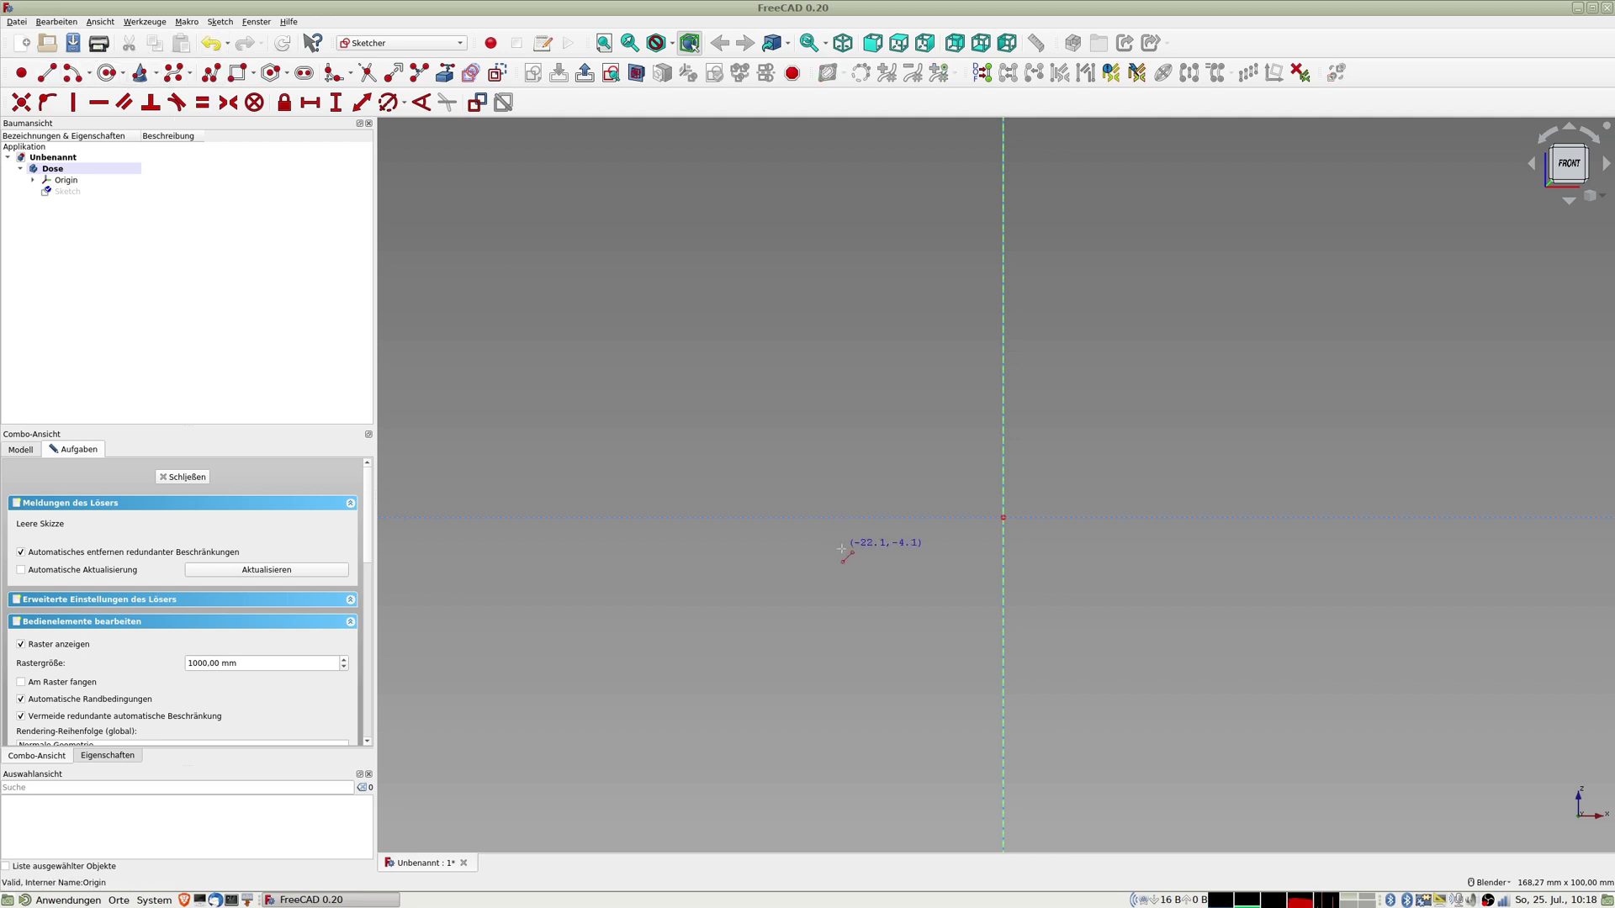
left_click(1002, 517)
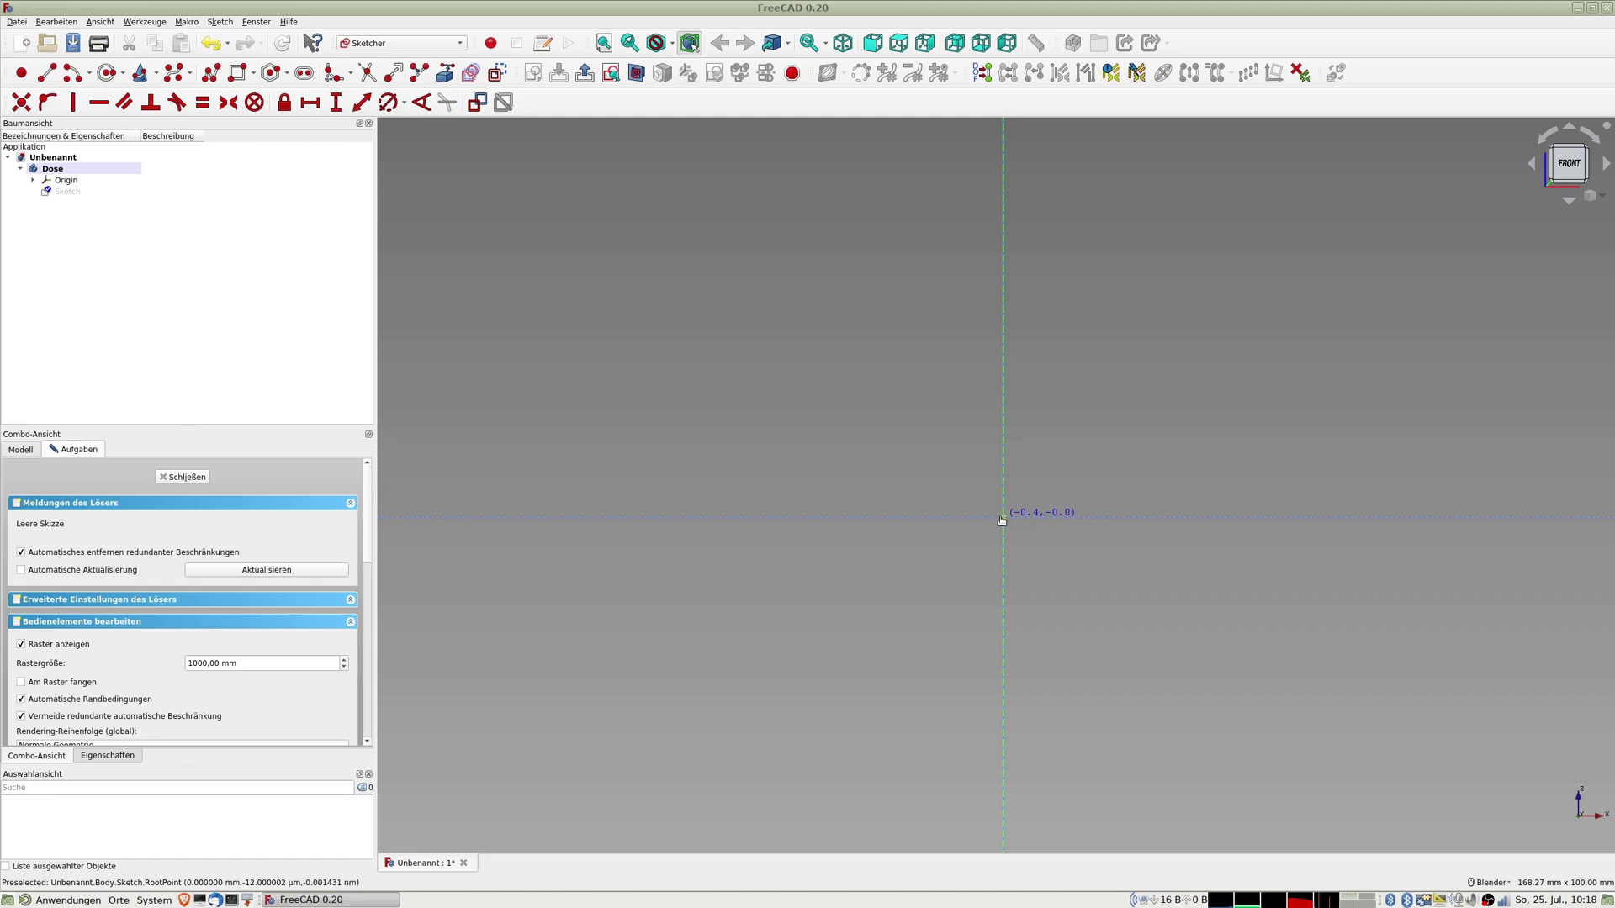
left_click(741, 518)
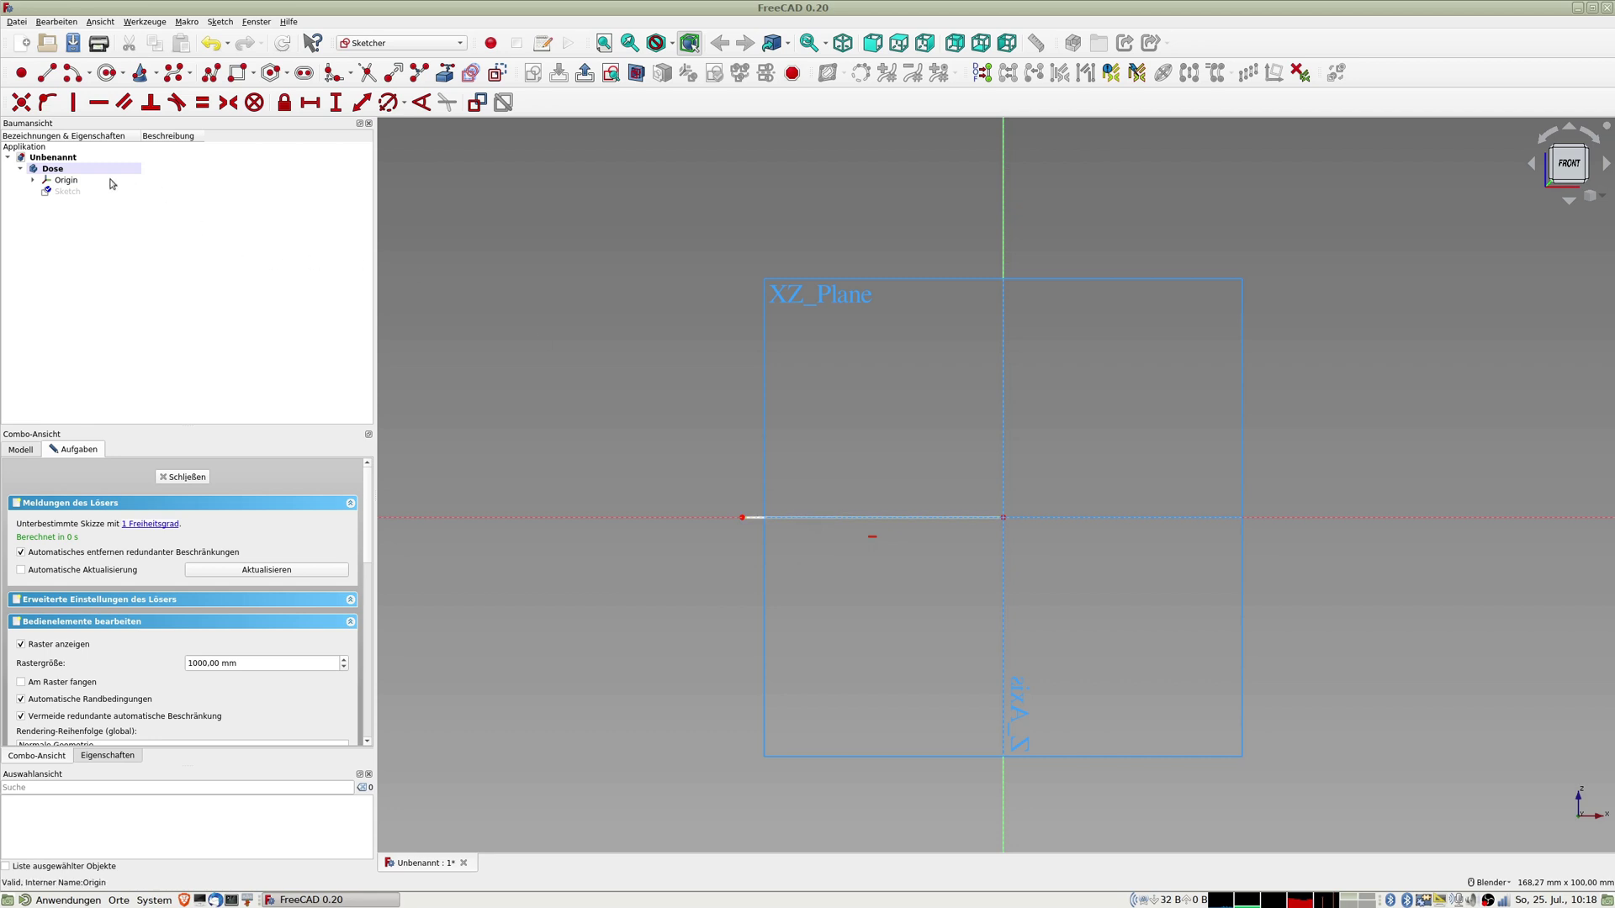
left_click(75, 180)
key("space")
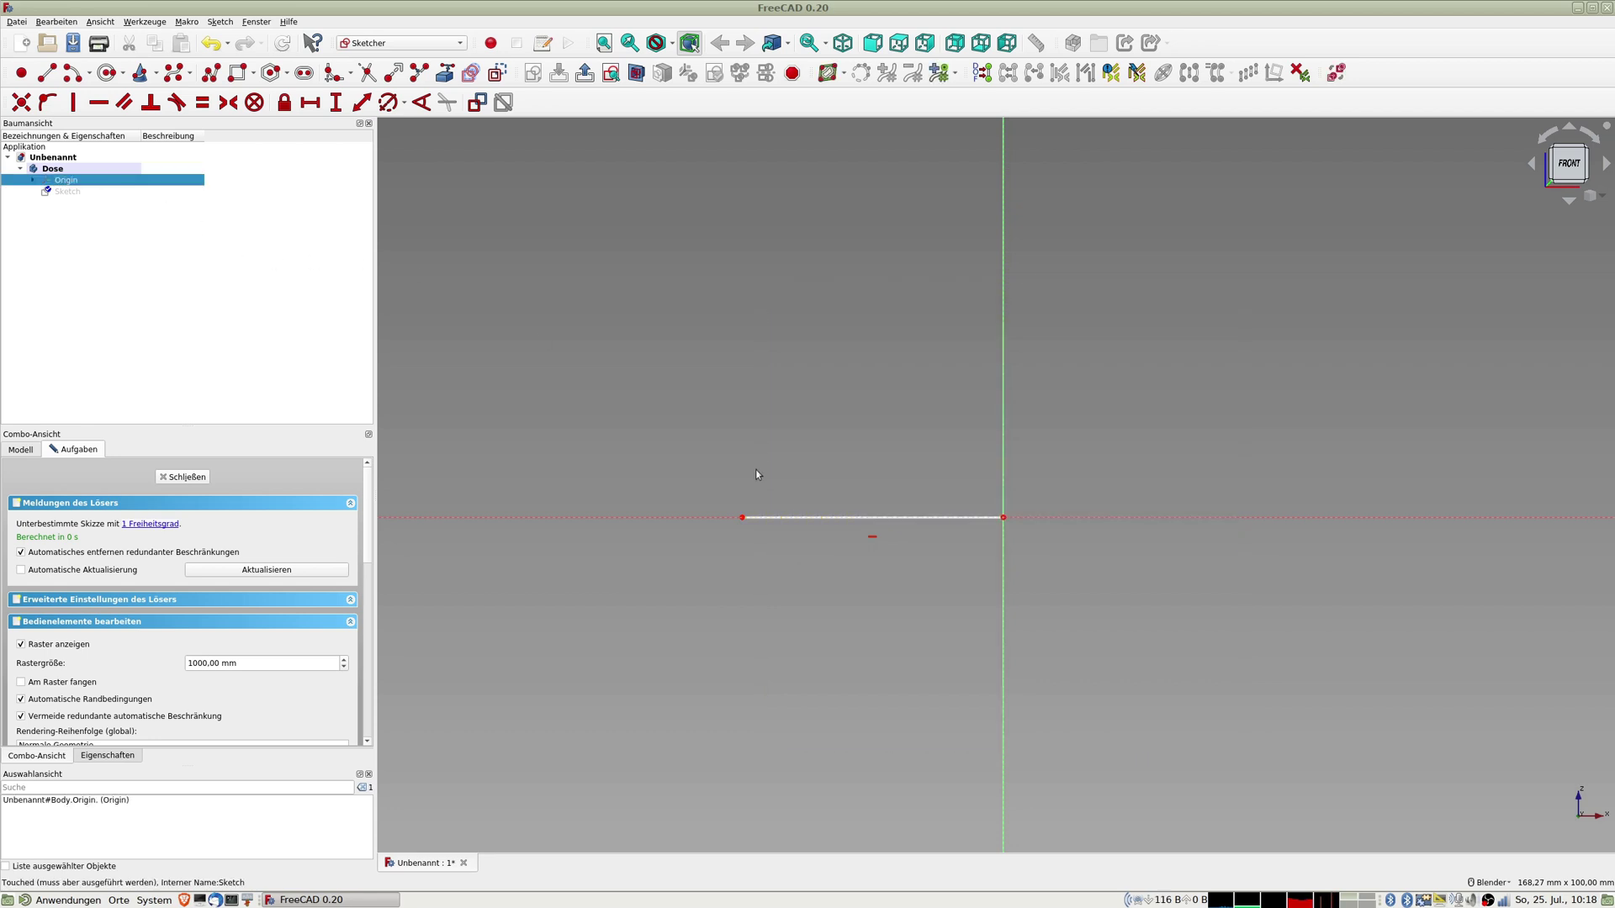
Step: Constrain the horizontal line's length to 50 mm
left_click(791, 517)
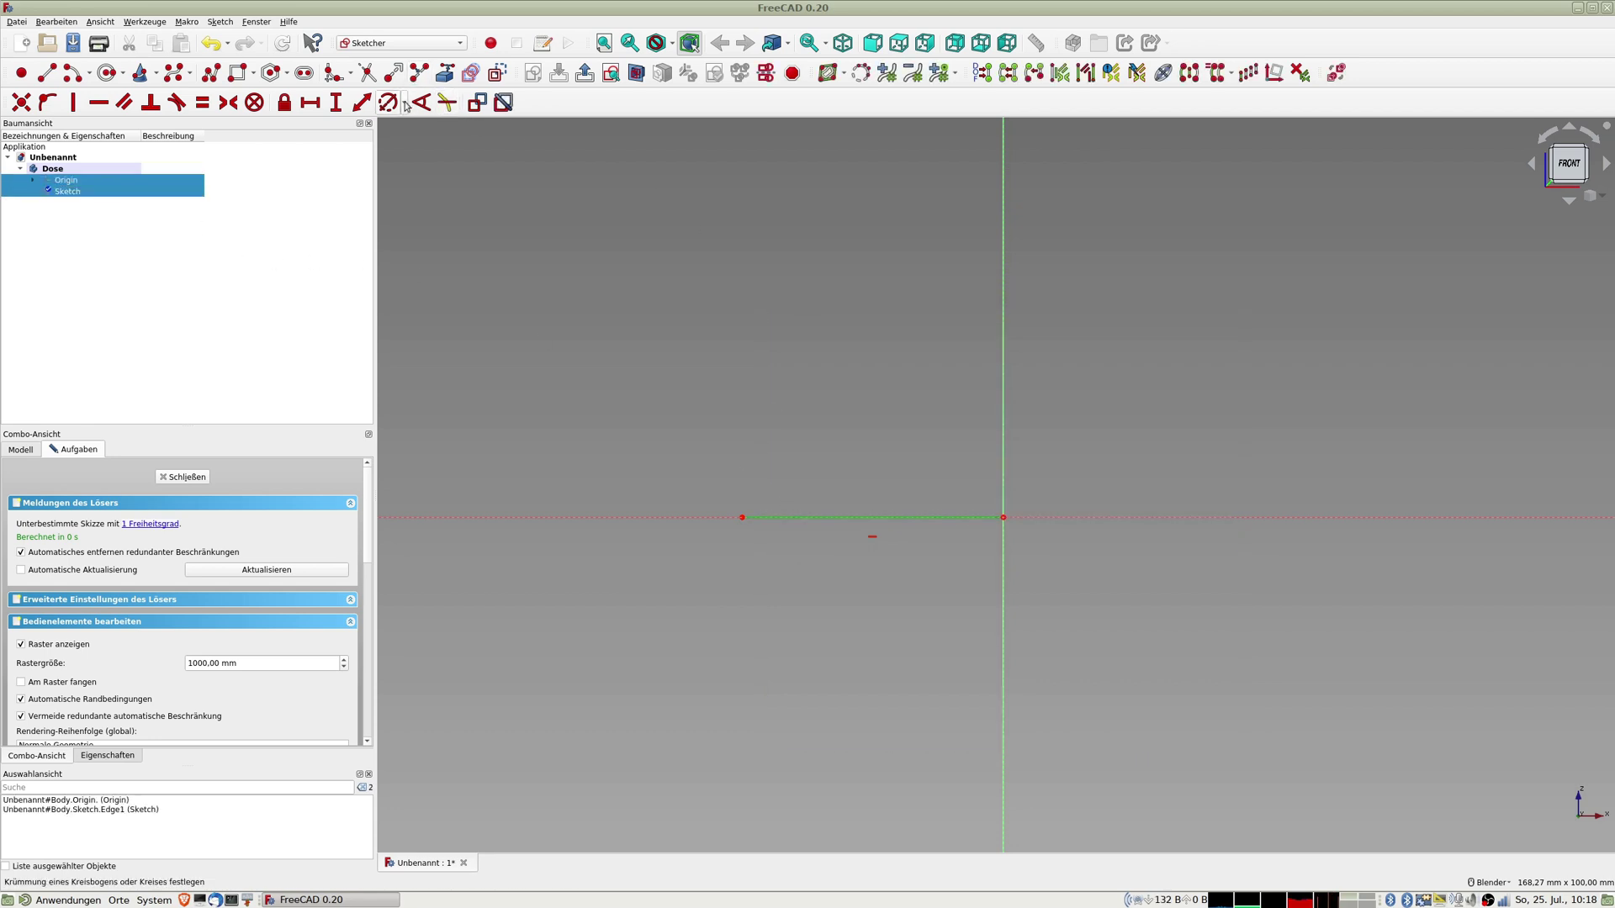
key("Escape")
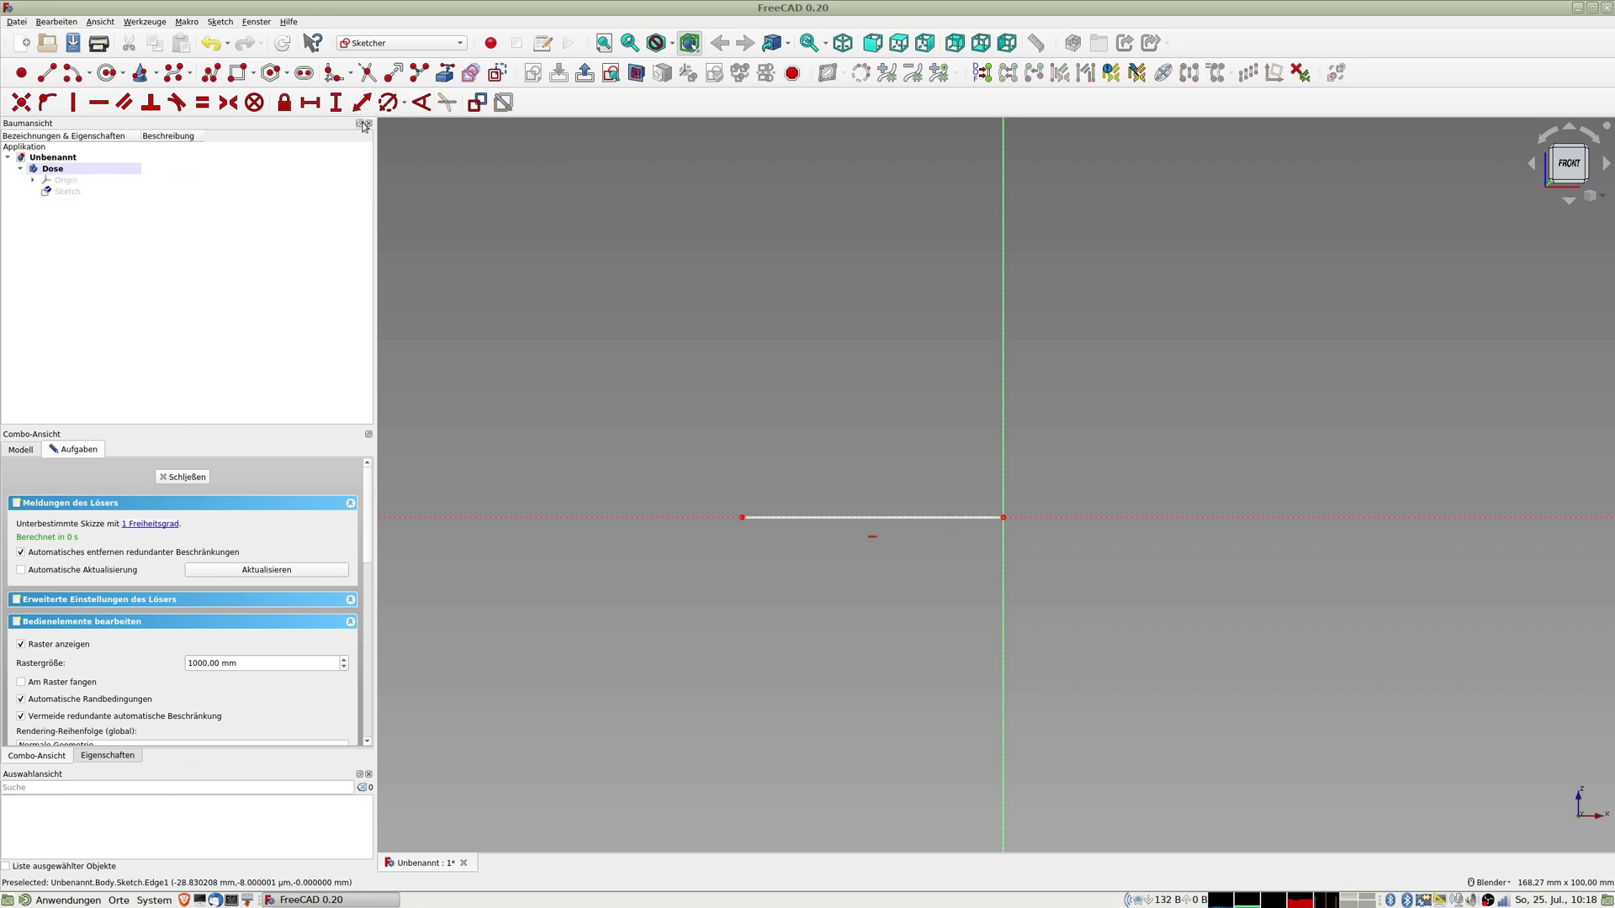
left_click(829, 518)
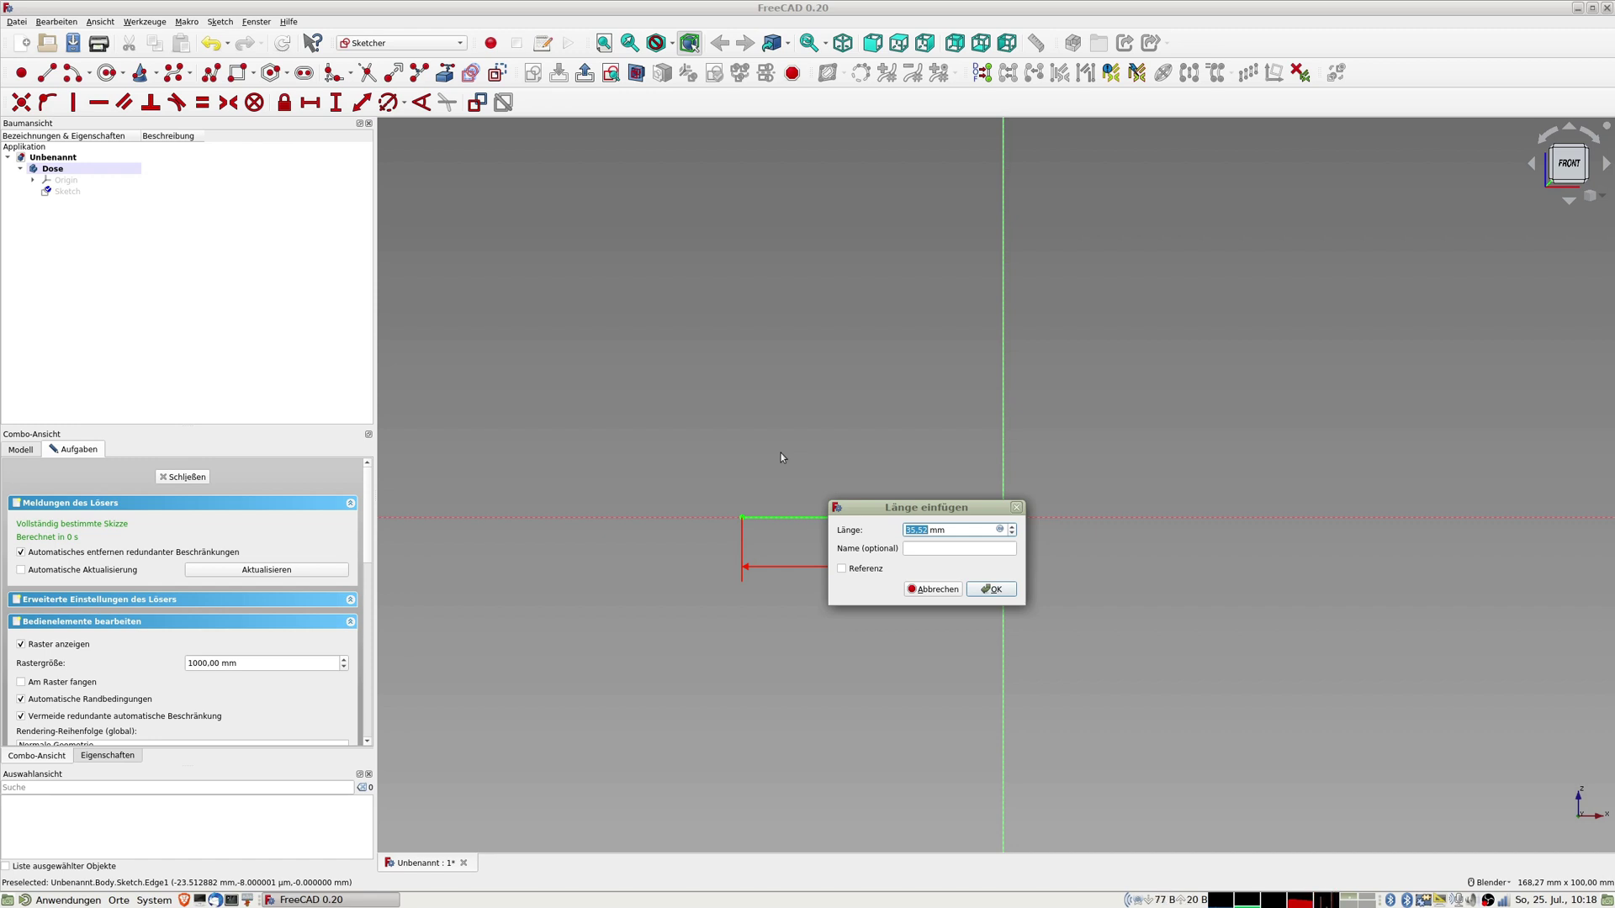
type("50")
key("Return")
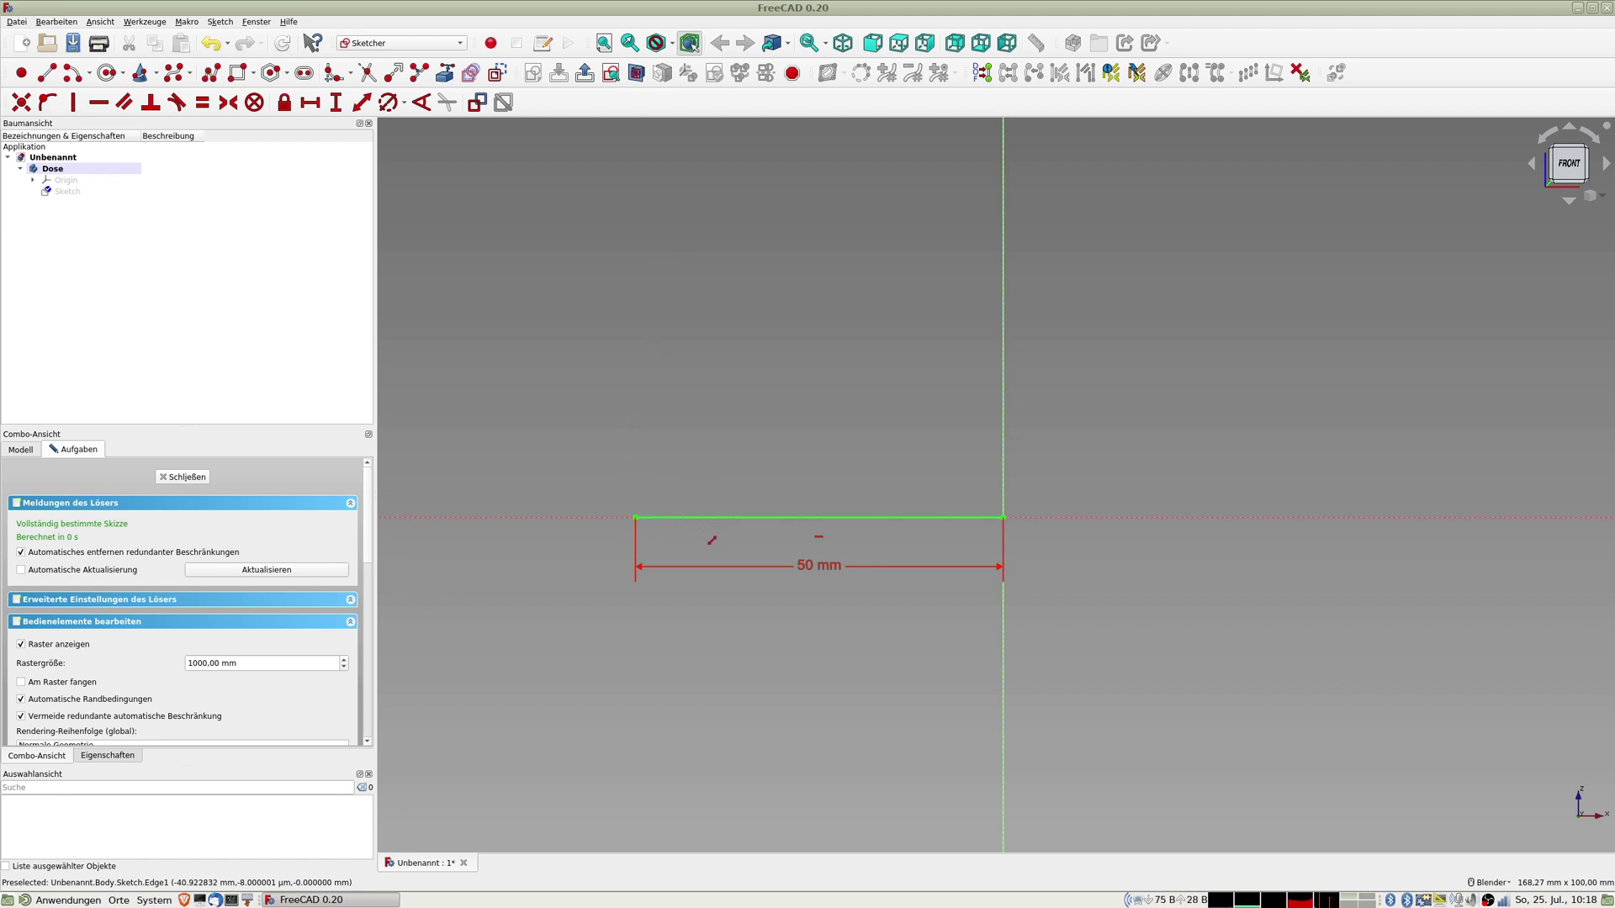
Step: Set the horizontal line's length dimension to 15 mm
left_click(810, 567)
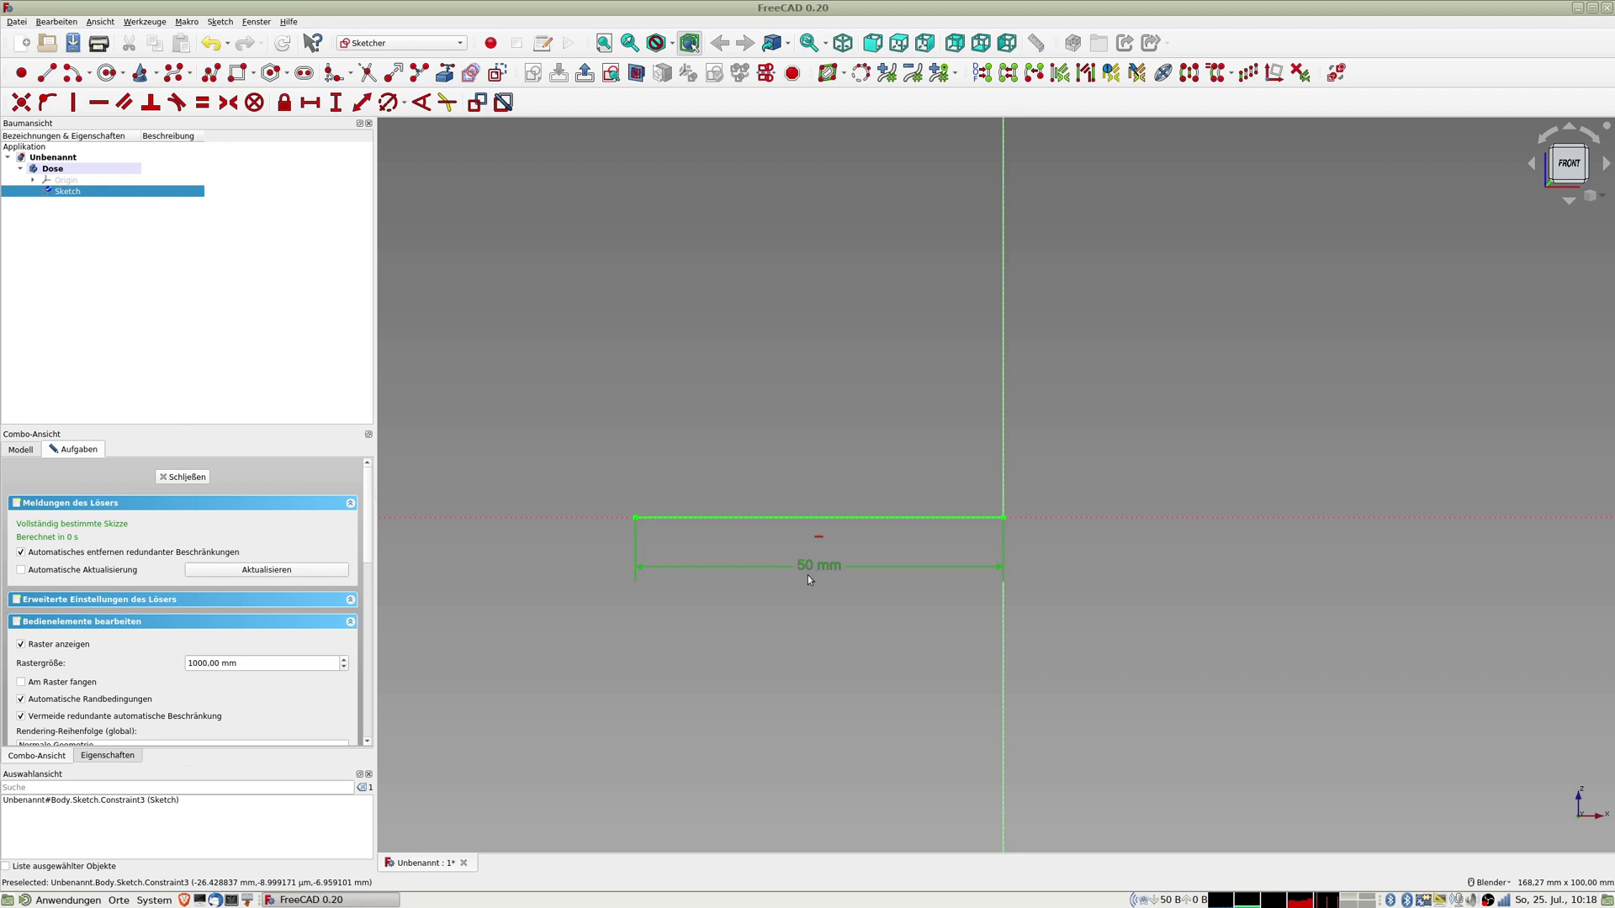
double_click(806, 567)
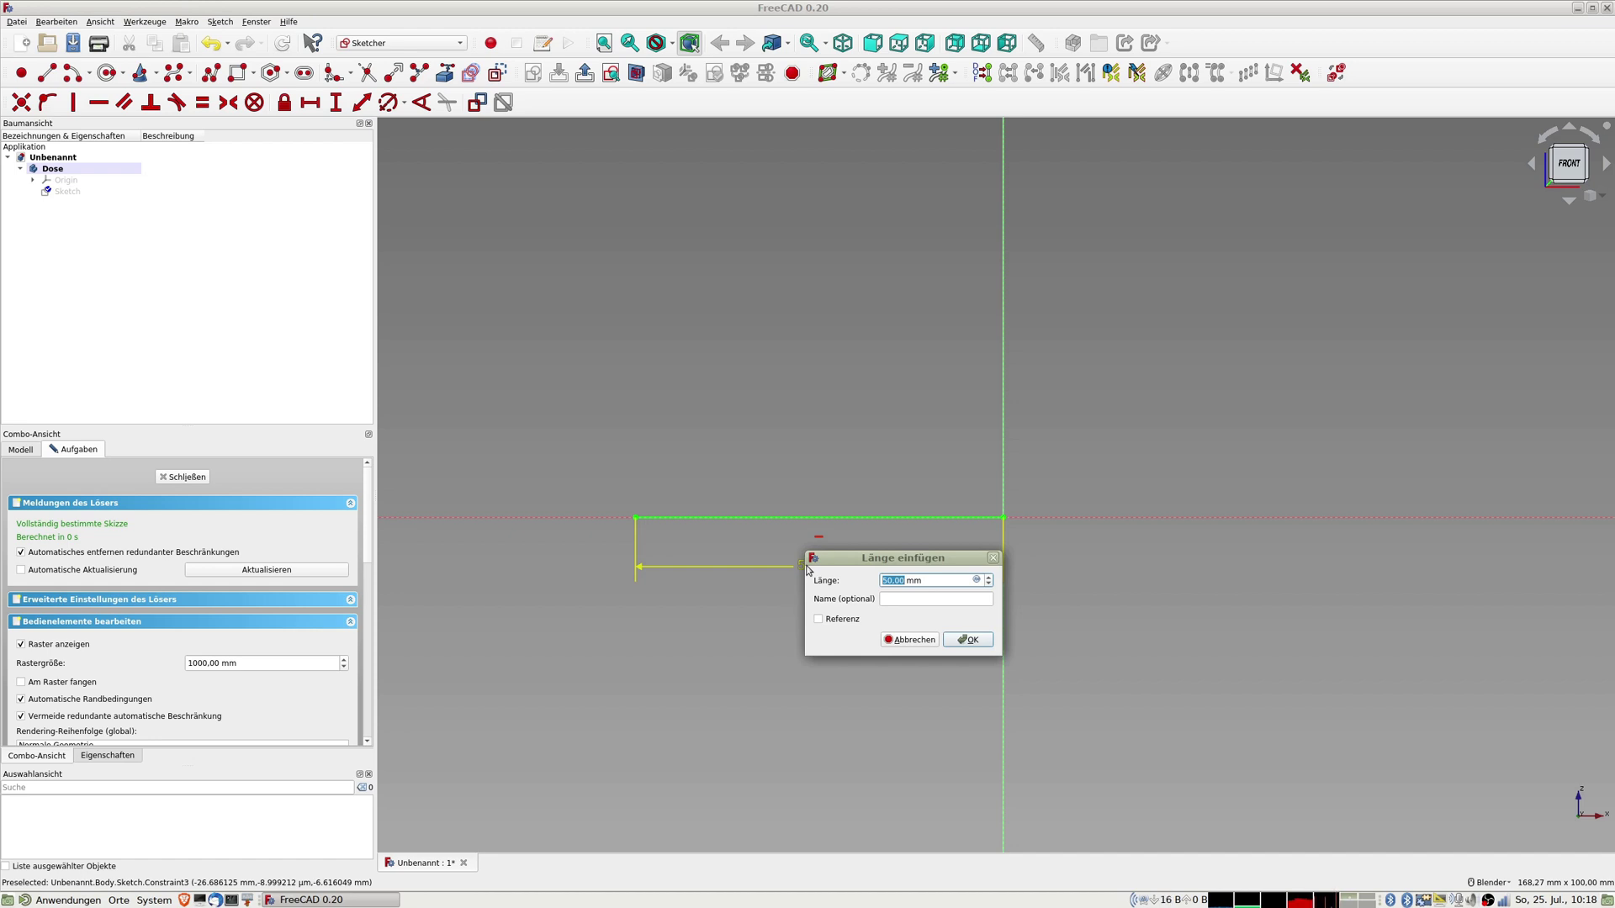
type("1")
key("Return")
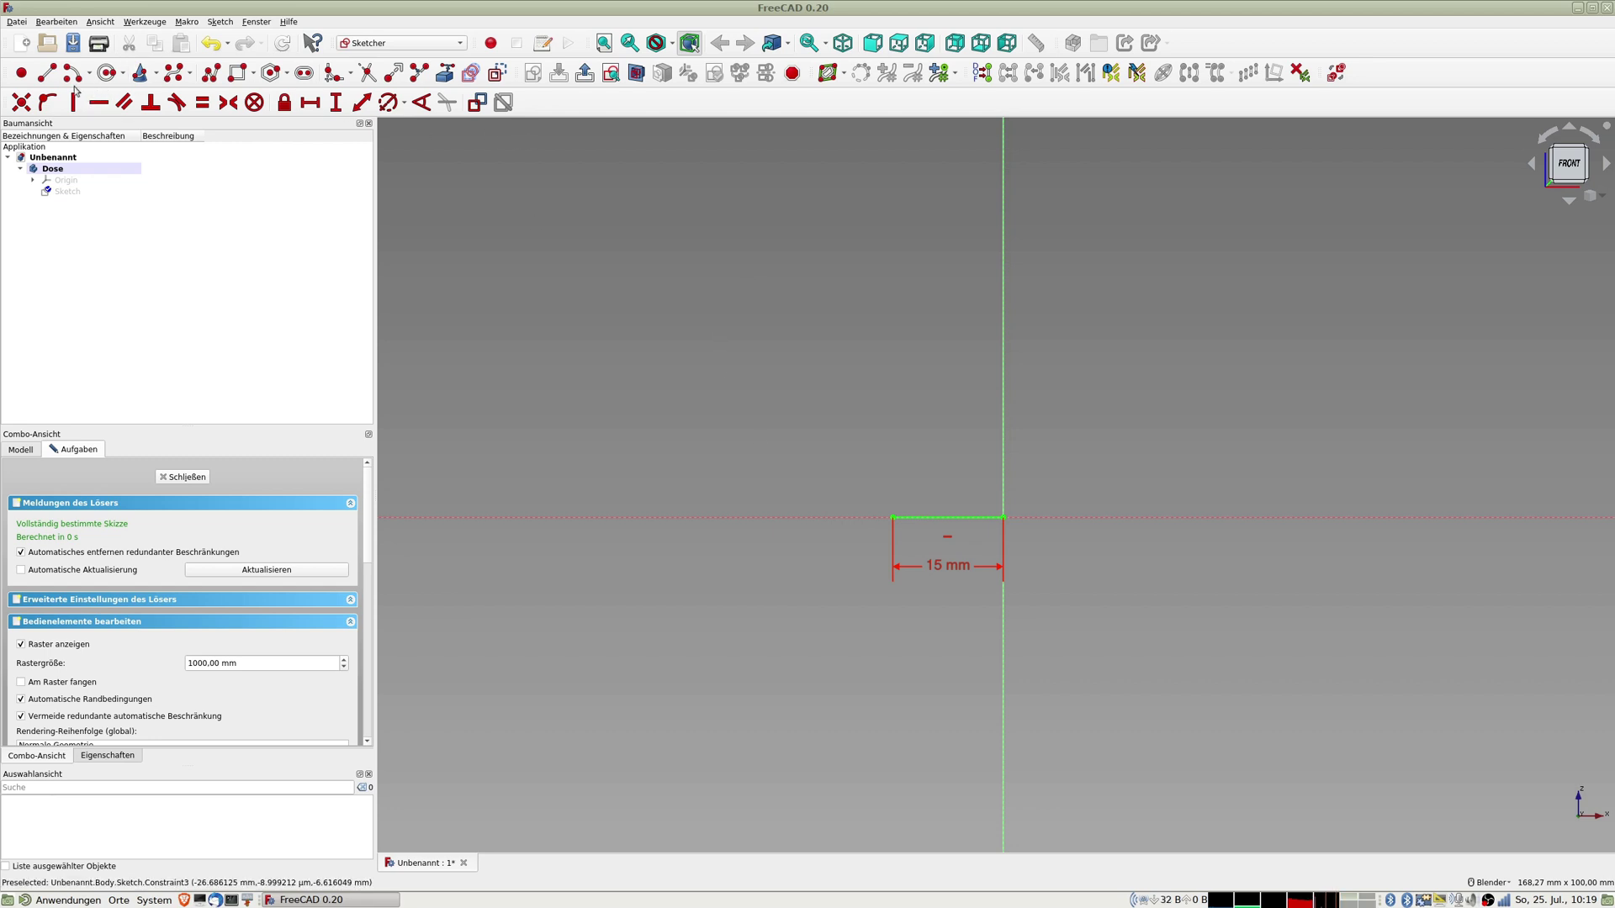
Step: Draw a vertical line about 64 mm long, about 33 mm left of the vertical axis, and convert it to construction geometry
left_click(49, 76)
left_click(762, 271)
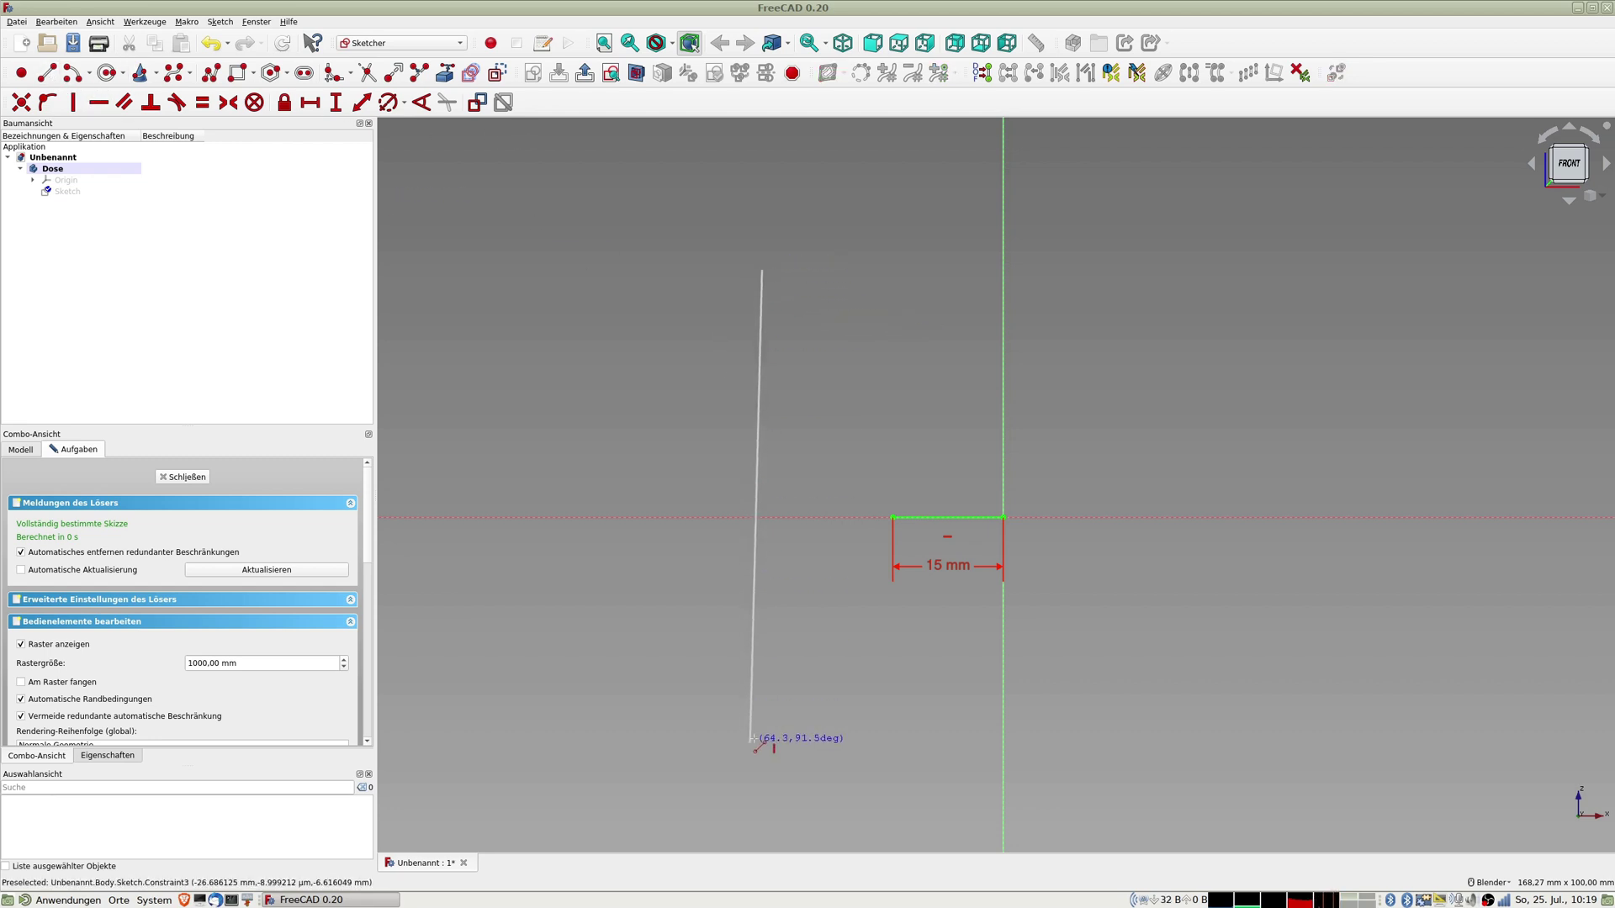
left_click(761, 737)
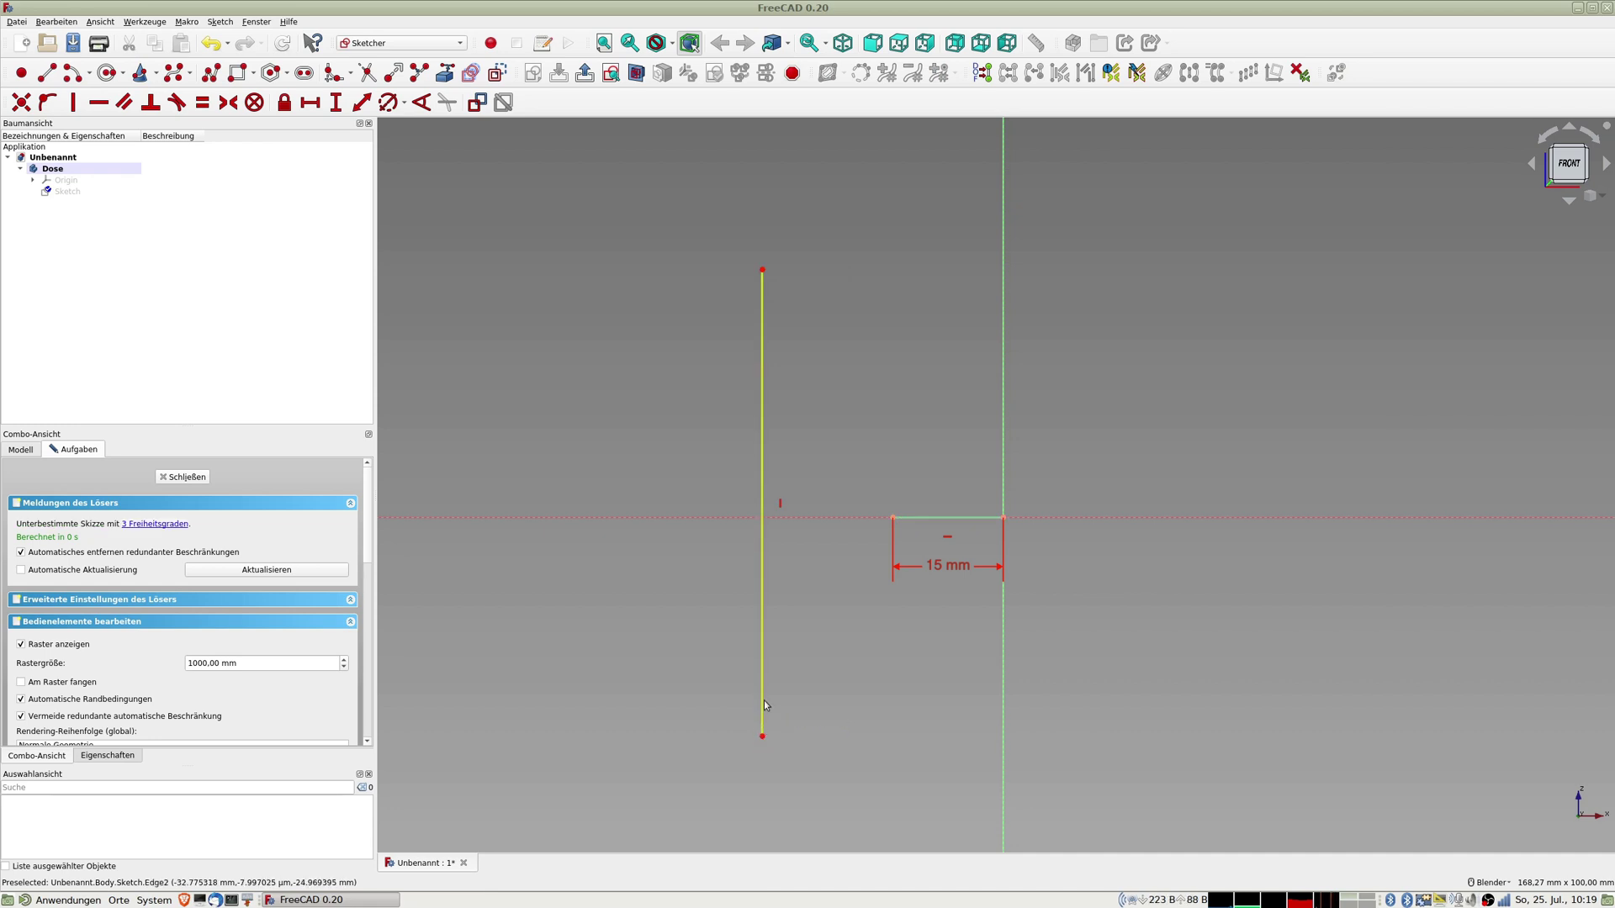
left_click(765, 707)
left_click(495, 74)
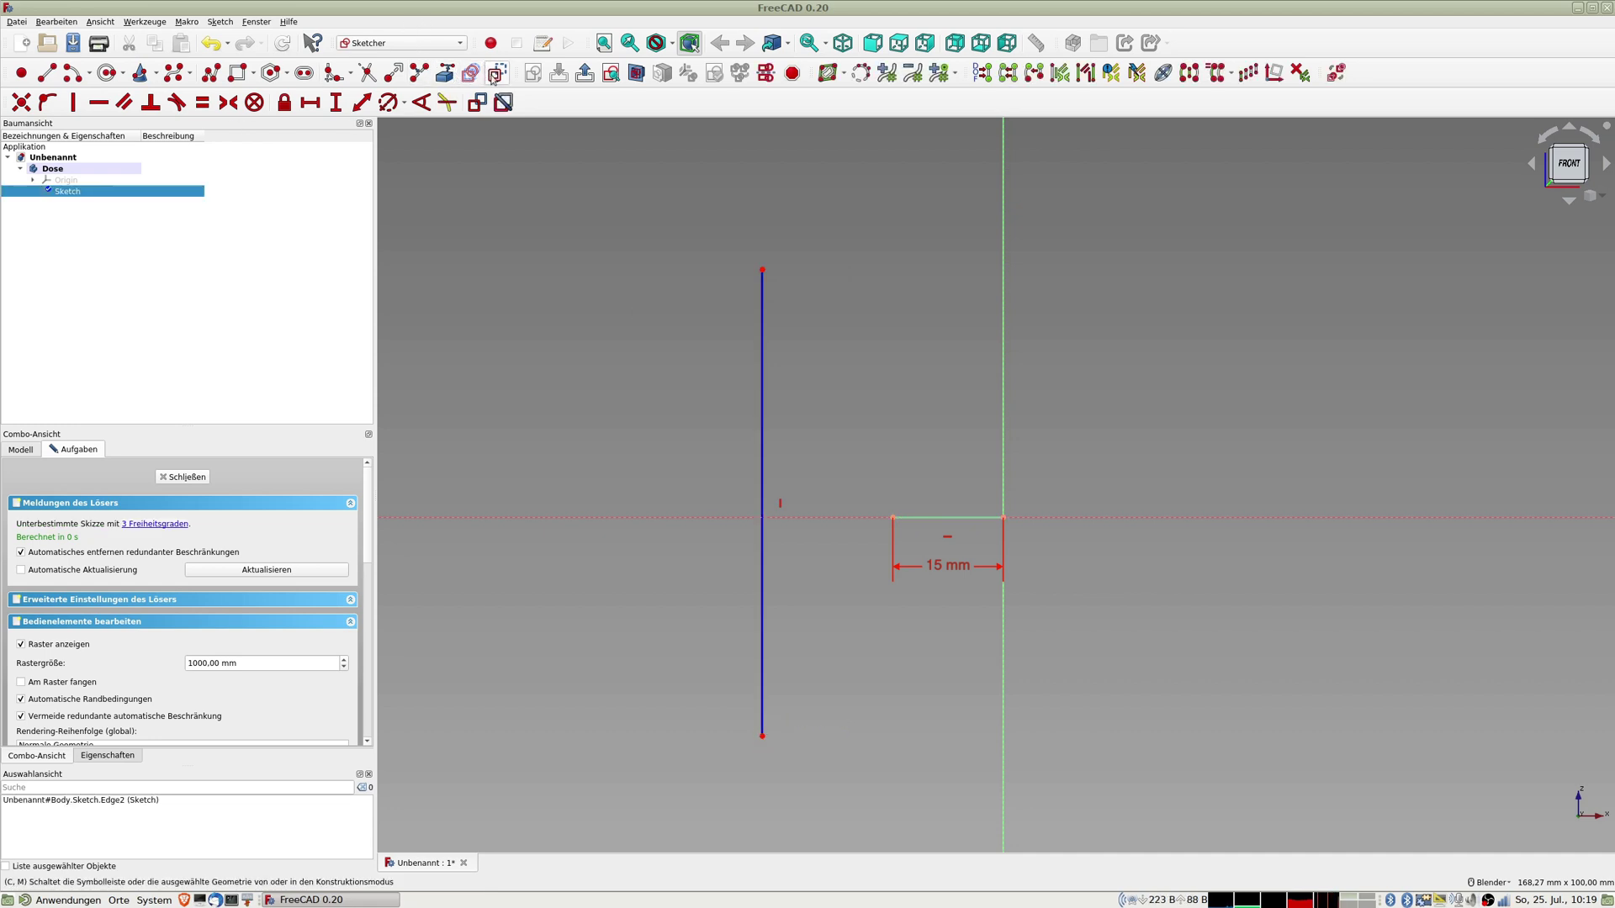
Step: Constrain the distance between the construction line's upper endpoint and the vertical axis to -50 mm
left_click(762, 270)
left_click(1002, 306)
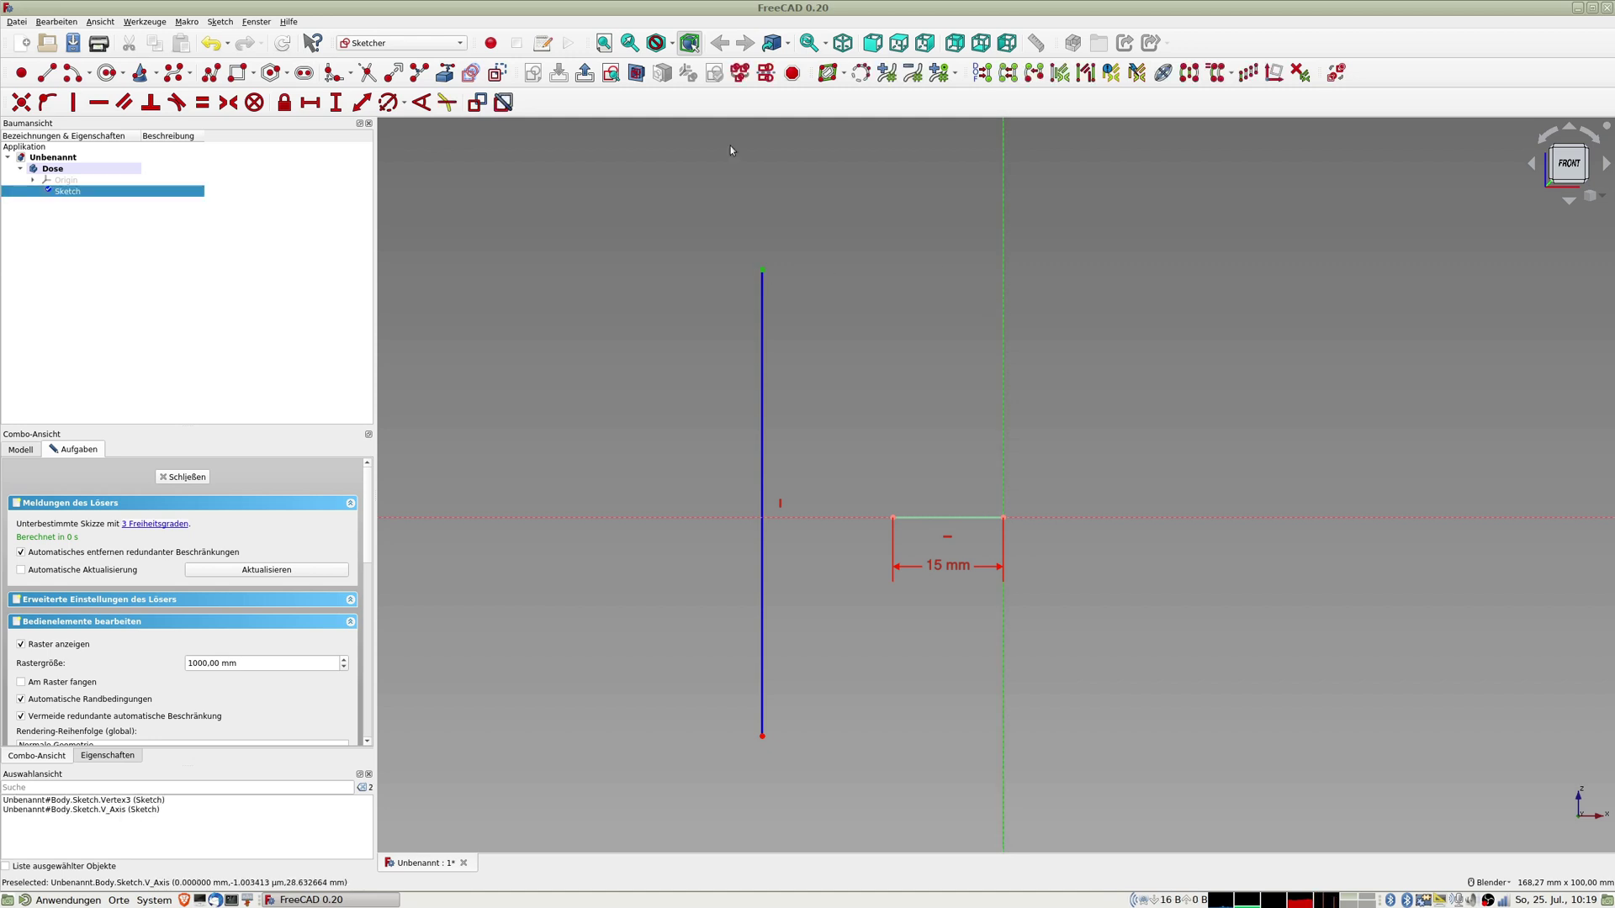
left_click(362, 102)
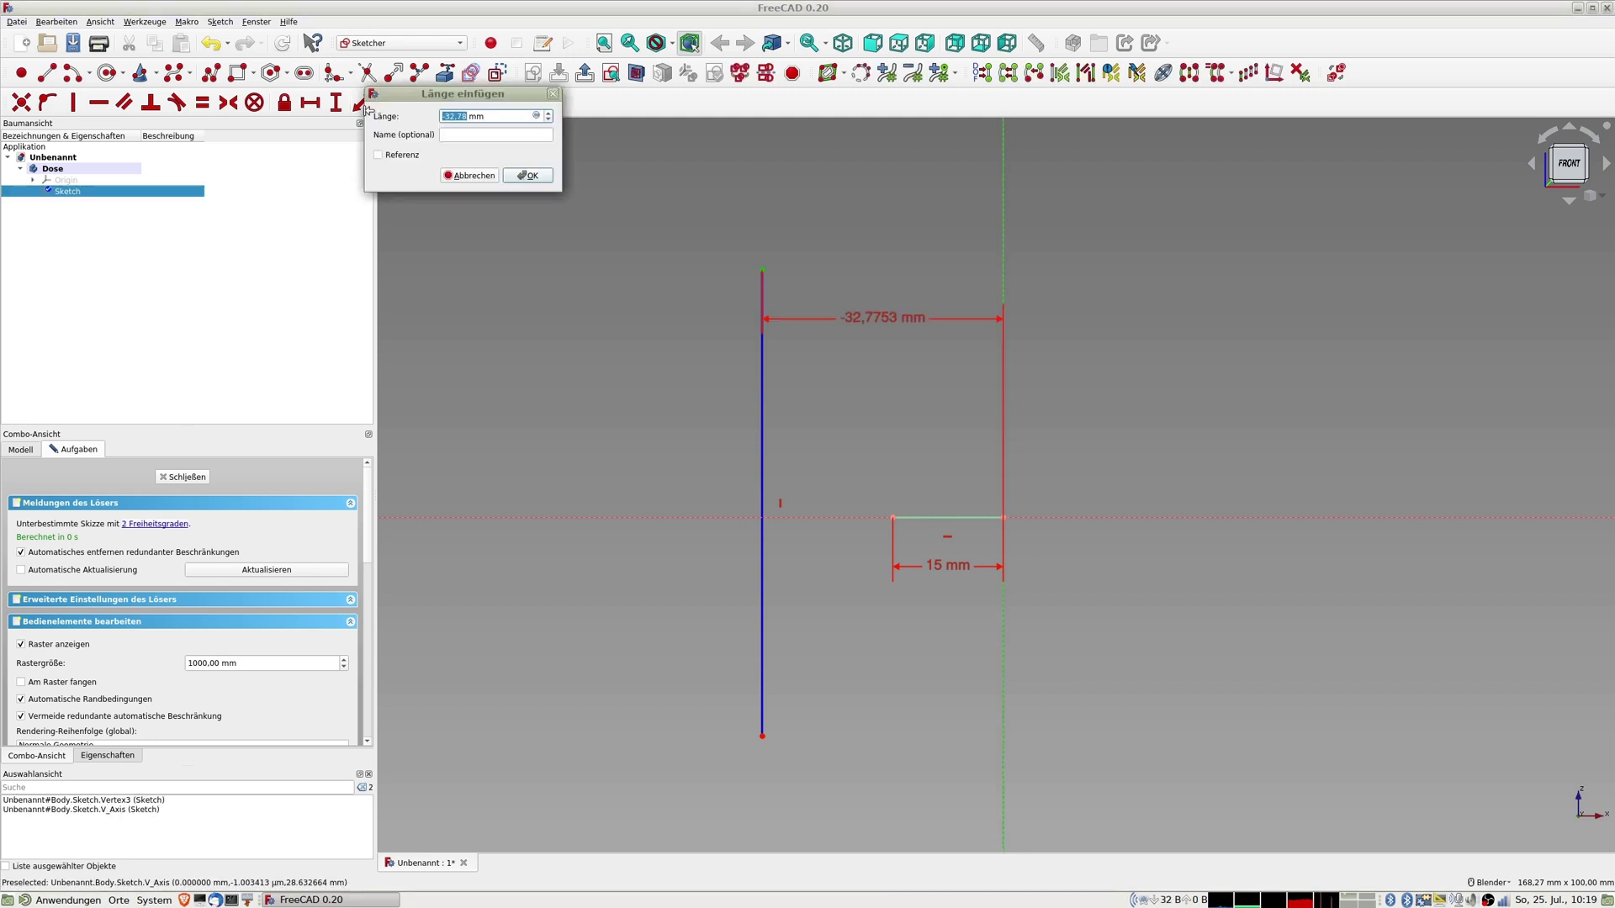
type("-50")
key("Return")
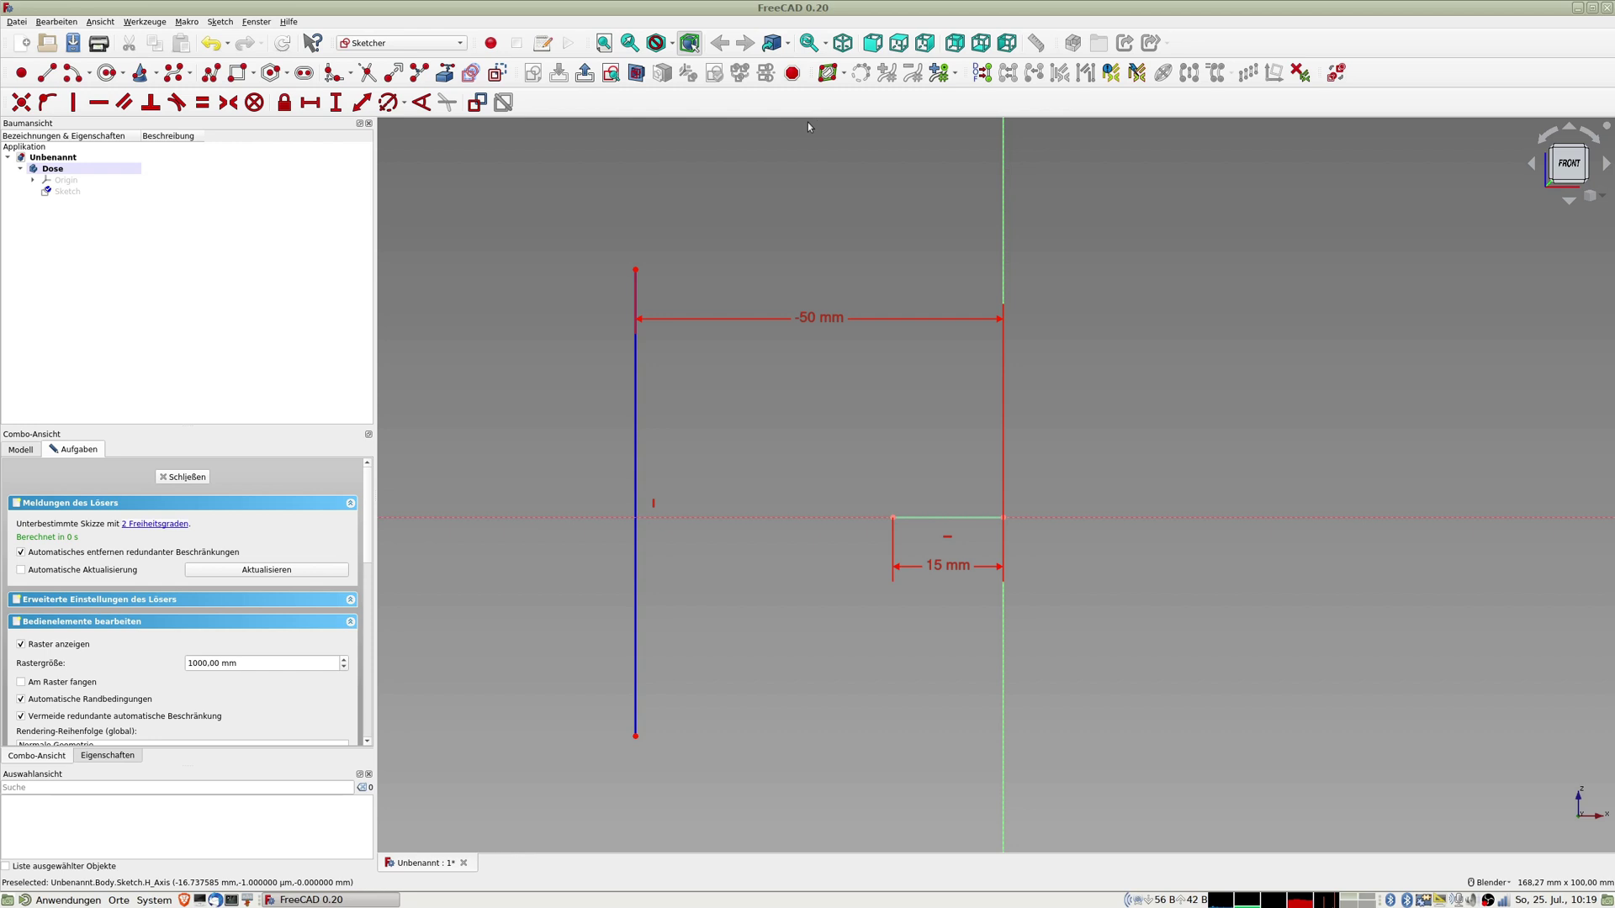
Step: Draw a horizontal line across the vertical axis, about 95 mm above the horizontal axis, and convert it to construction geometry
scroll(830, 337, "up", 2)
scroll(830, 337, "down", 9)
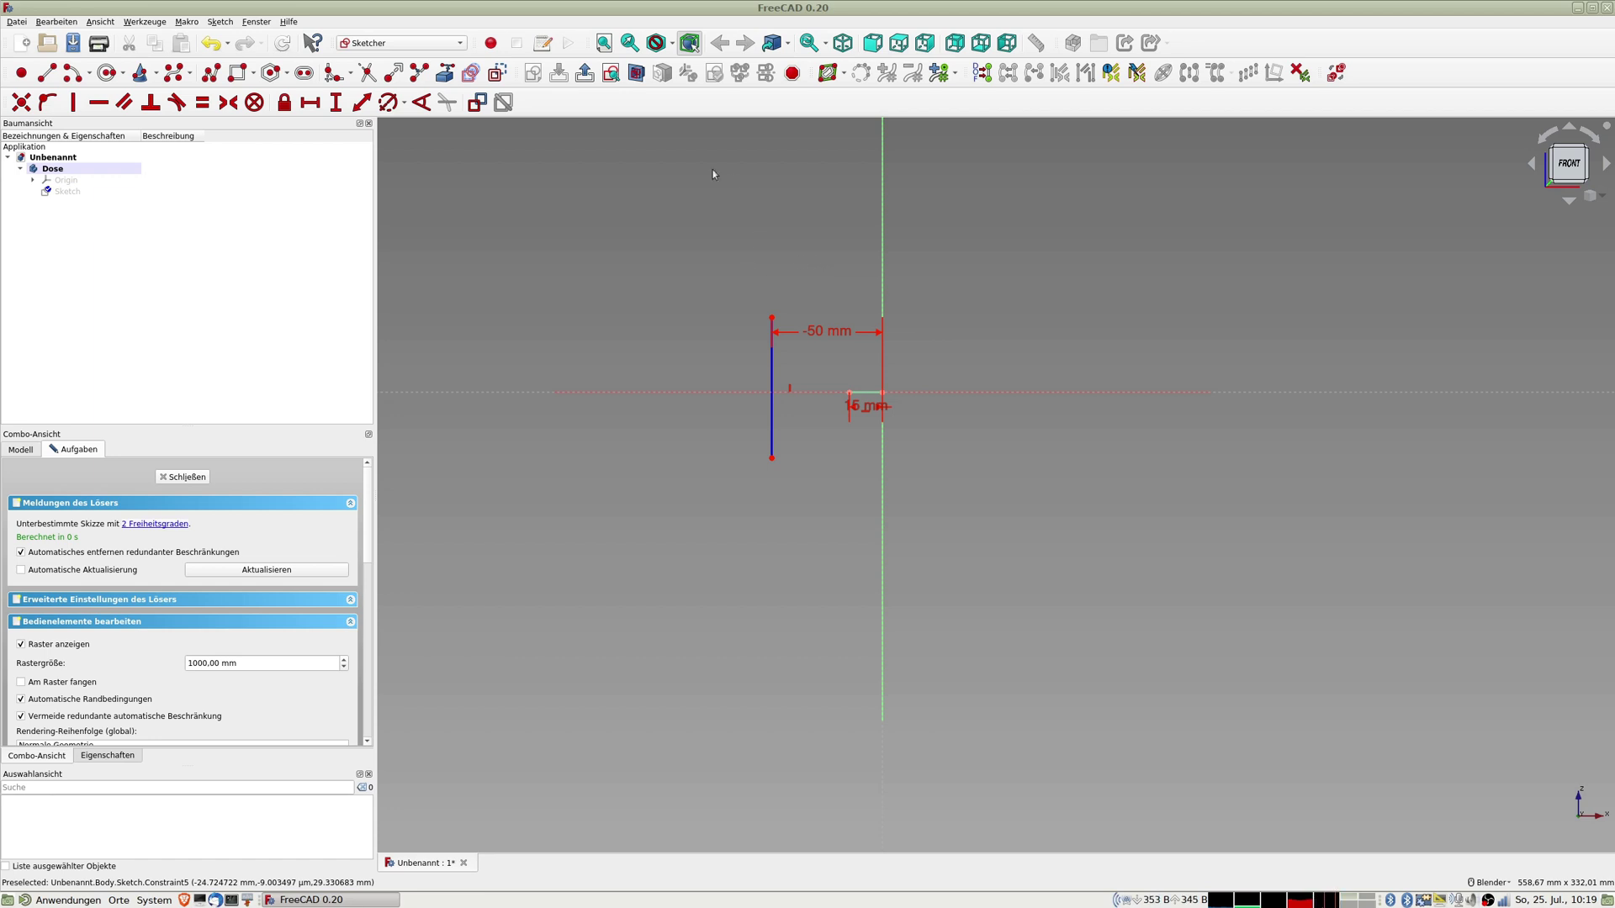
left_click(47, 73)
left_click(800, 182)
left_click(1015, 183)
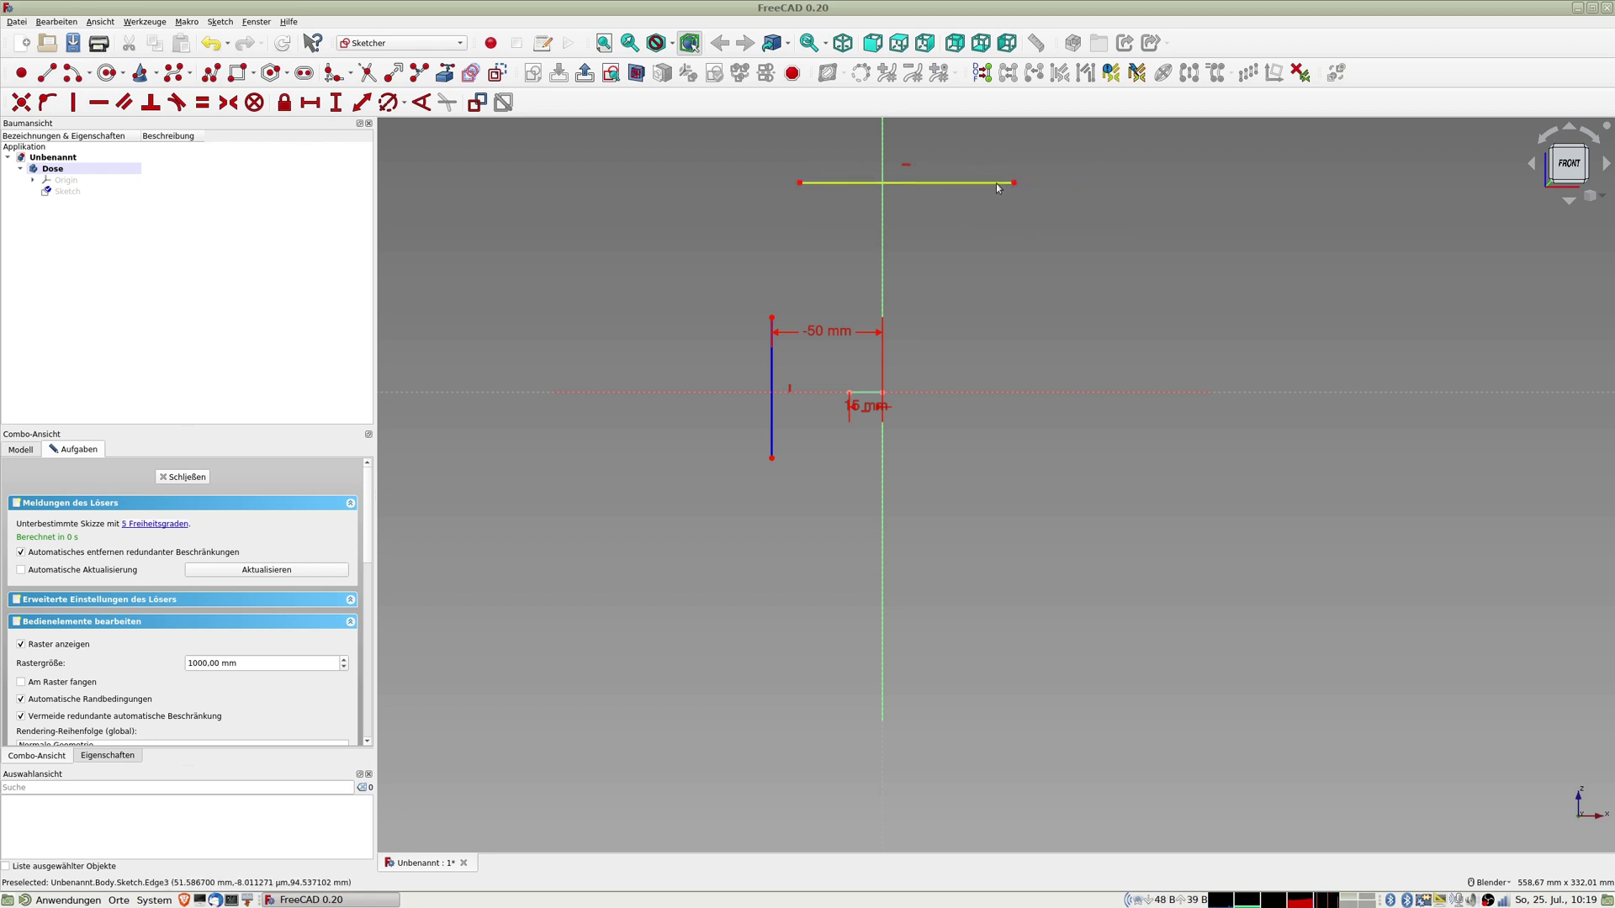
left_click(997, 183)
left_click(497, 74)
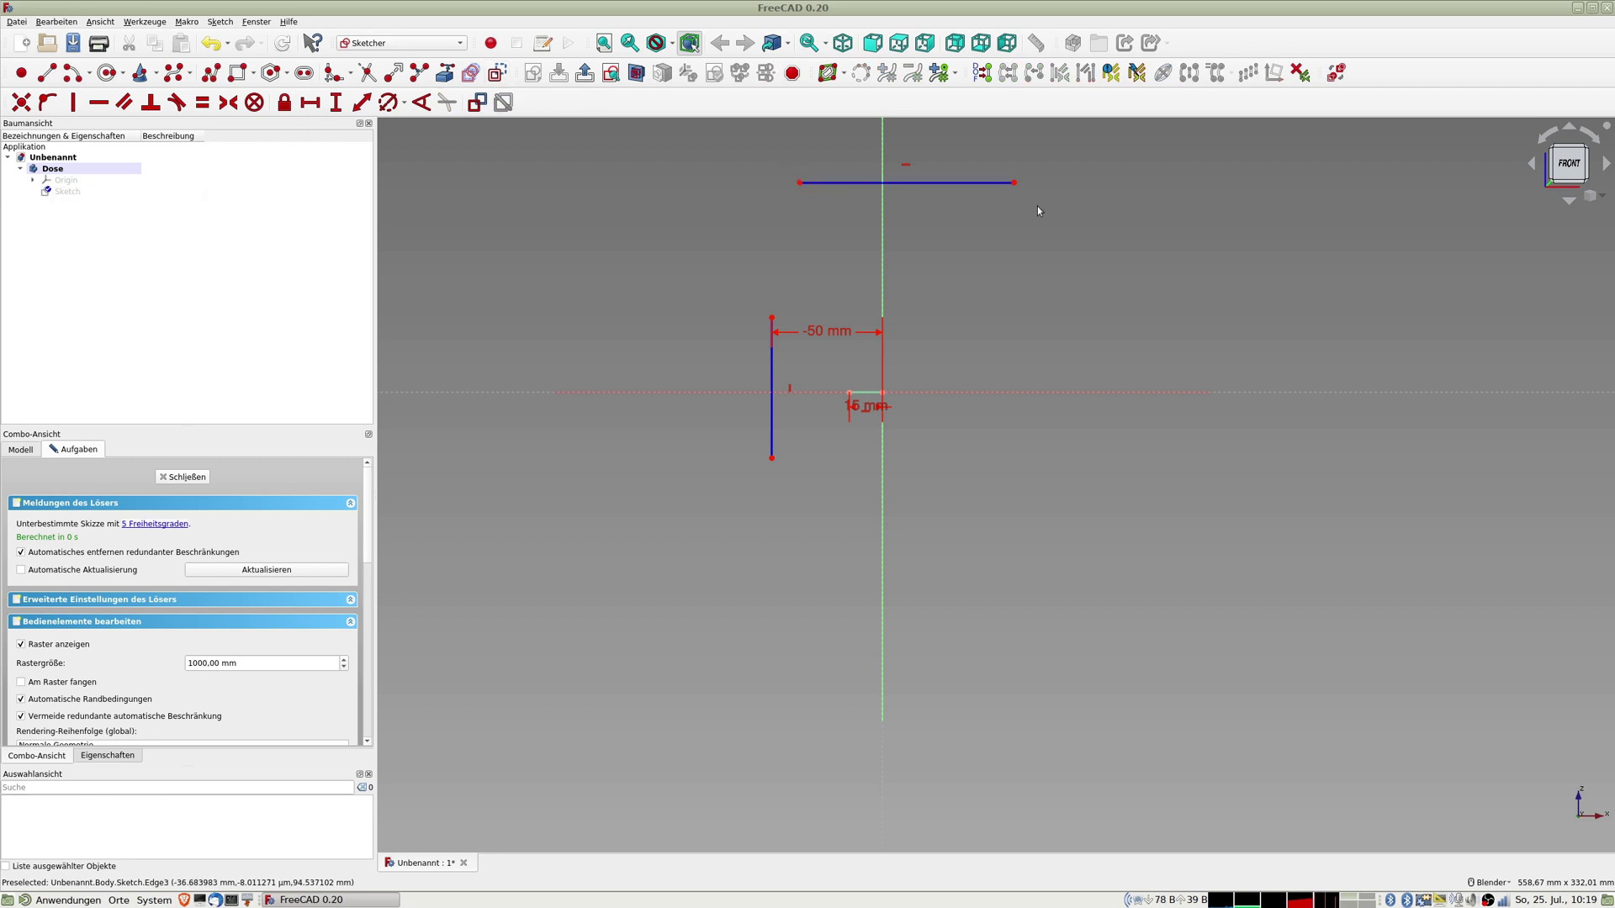
Step: Constrain the vertical distance between the horizontal construction line's right endpoint and the horizontal axis to 70 mm
left_click(1015, 183)
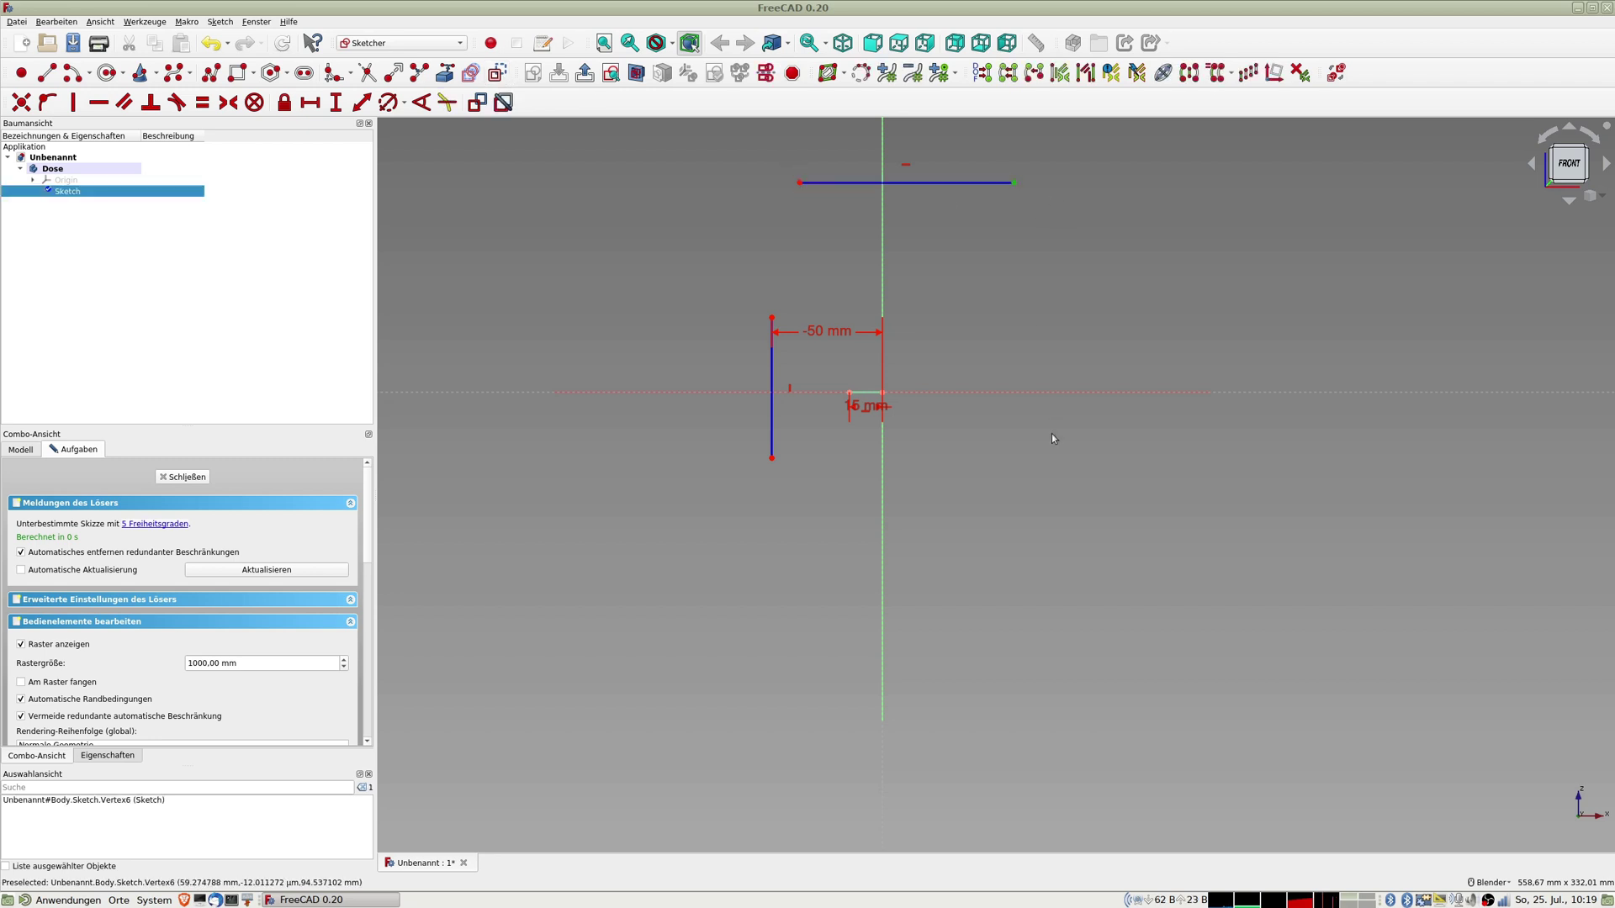
left_click(1034, 393)
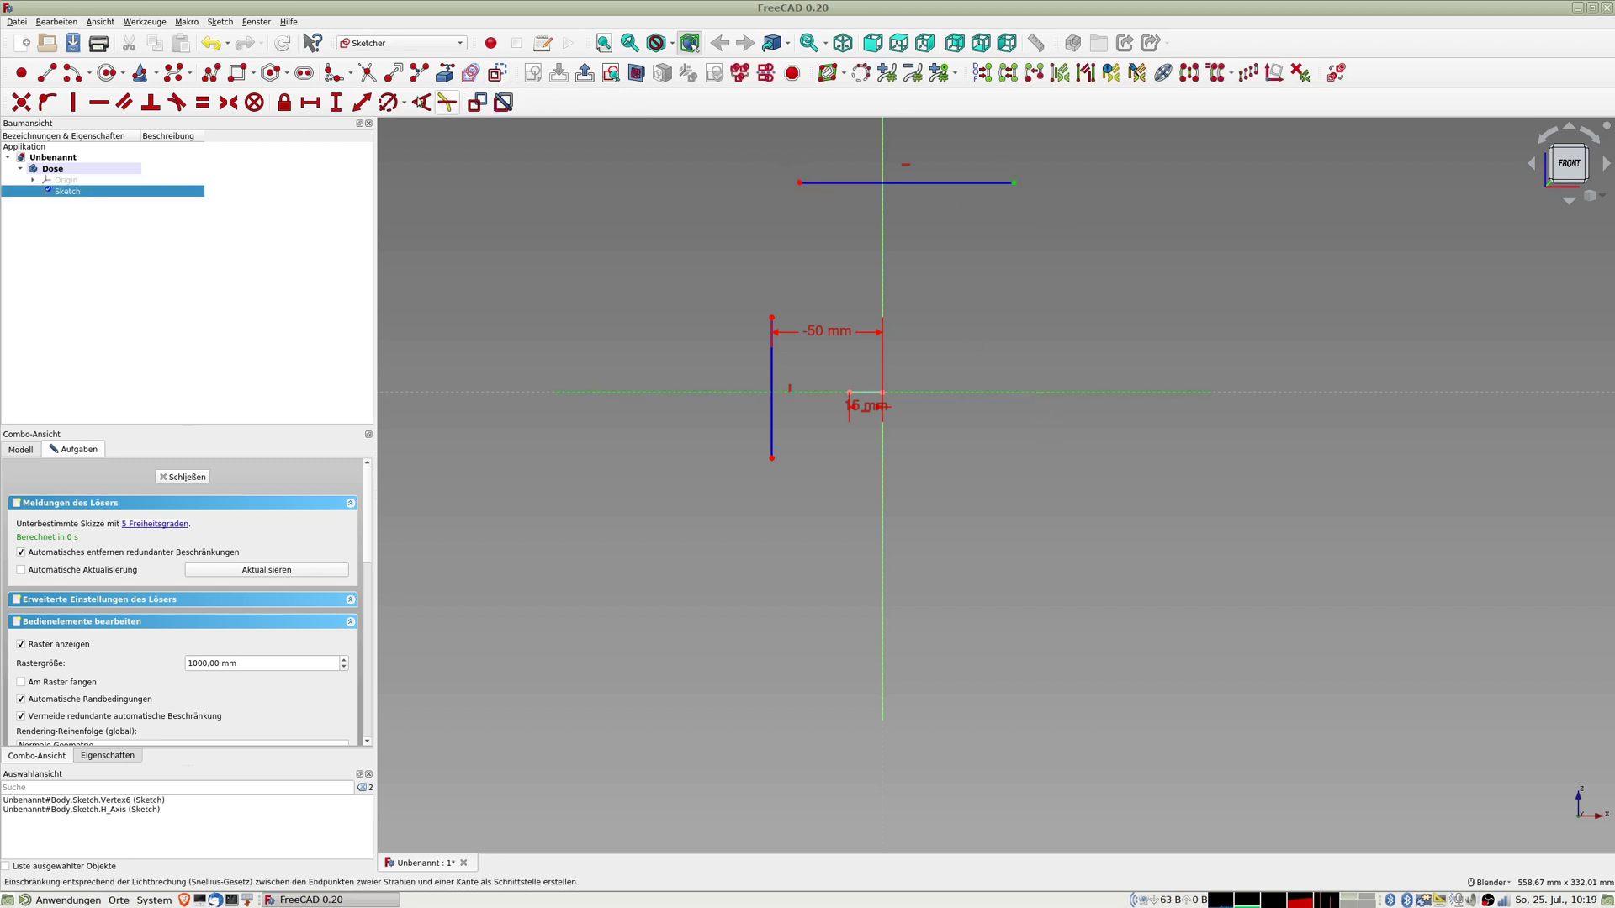
left_click(362, 102)
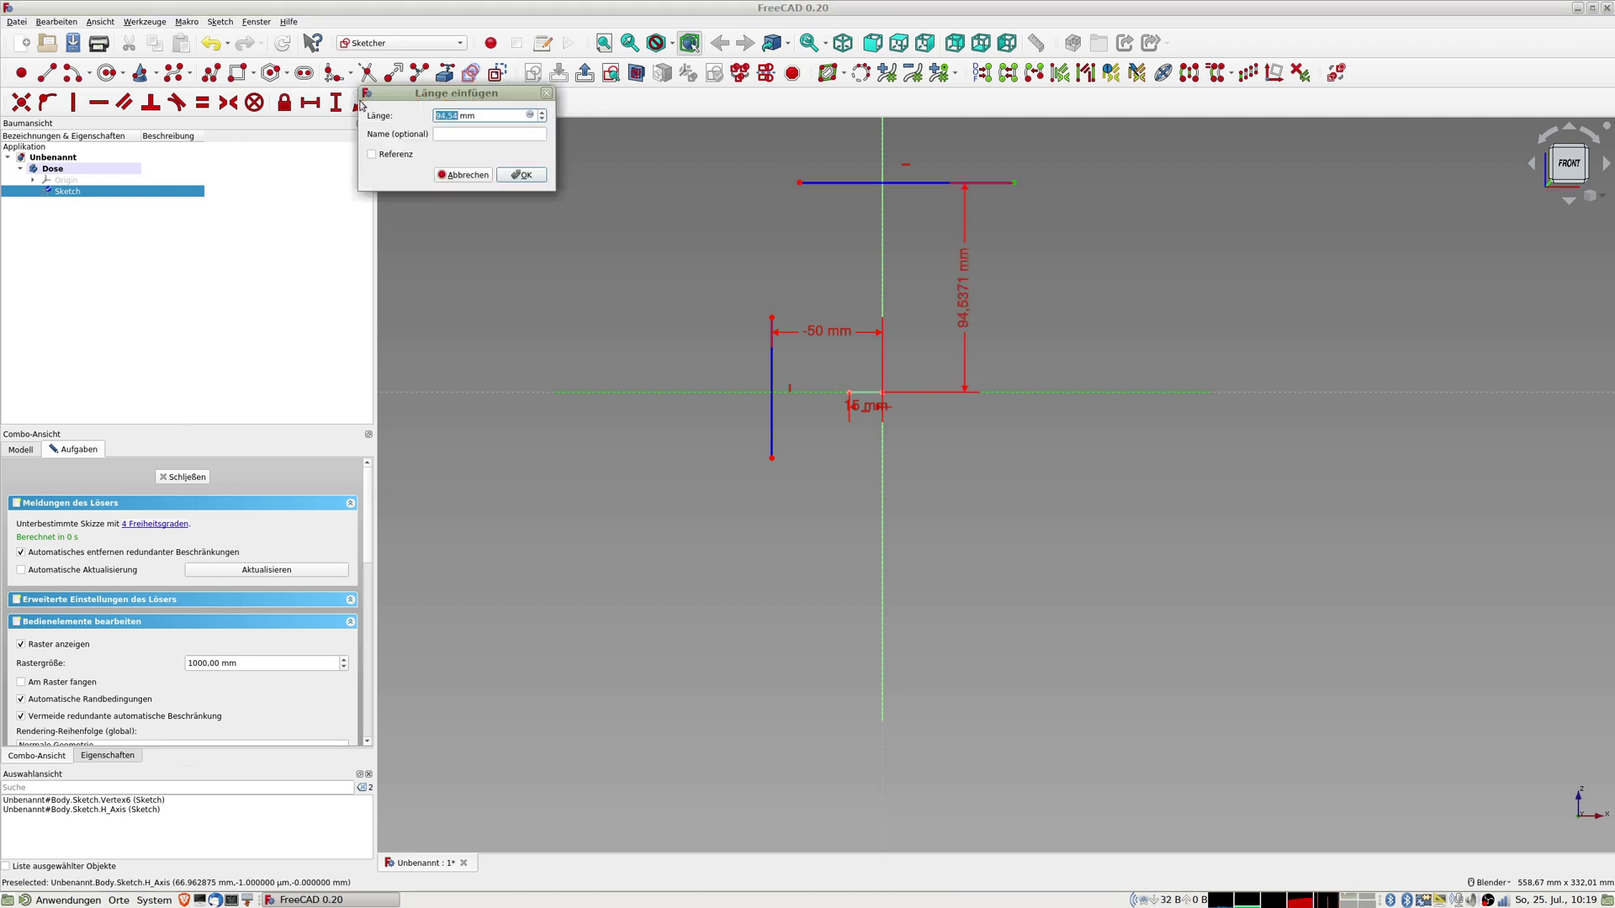
type("70")
key("Return")
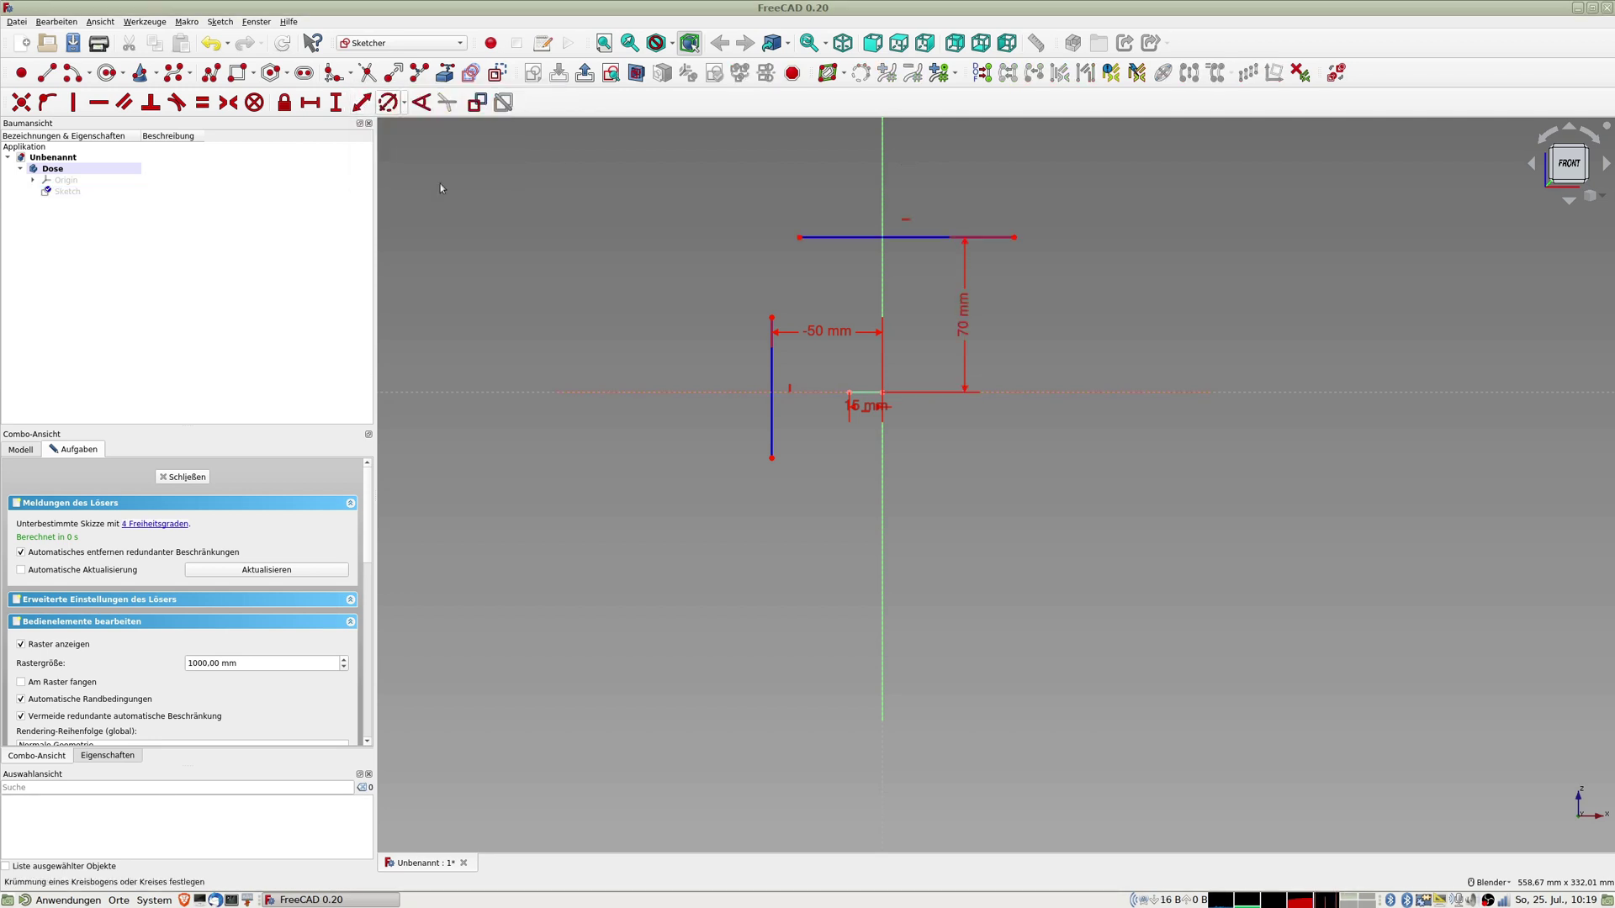
Step: Draw a B-spline from the 15 mm line's left endpoint, via two control points bulging left, to the upper construction line
scroll(904, 239, "up", 4)
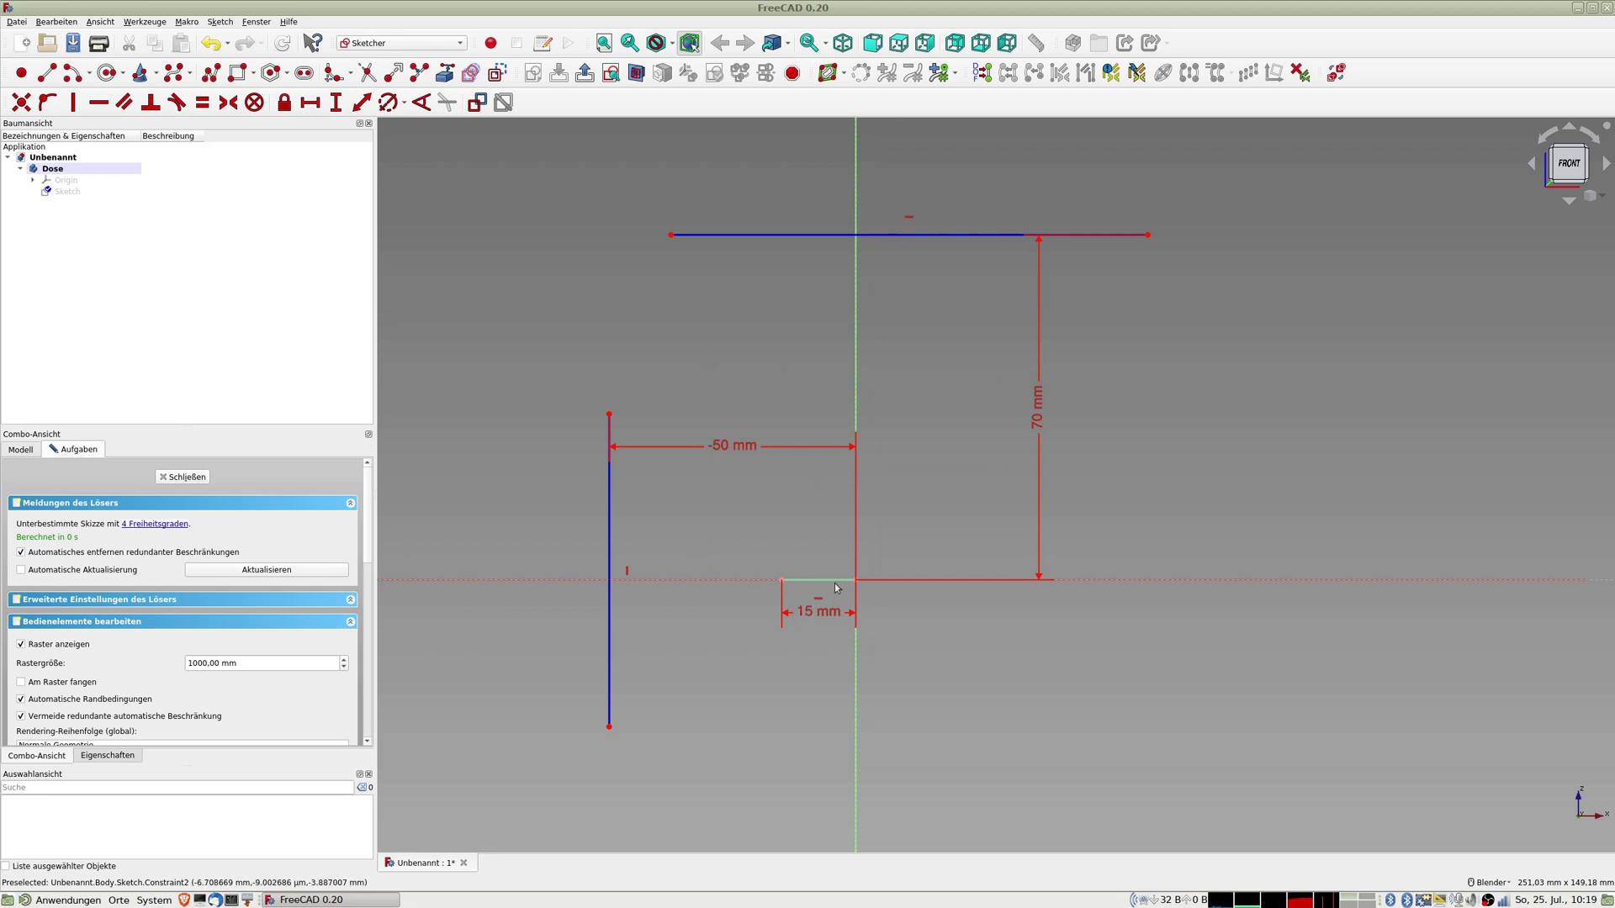
left_click(808, 581)
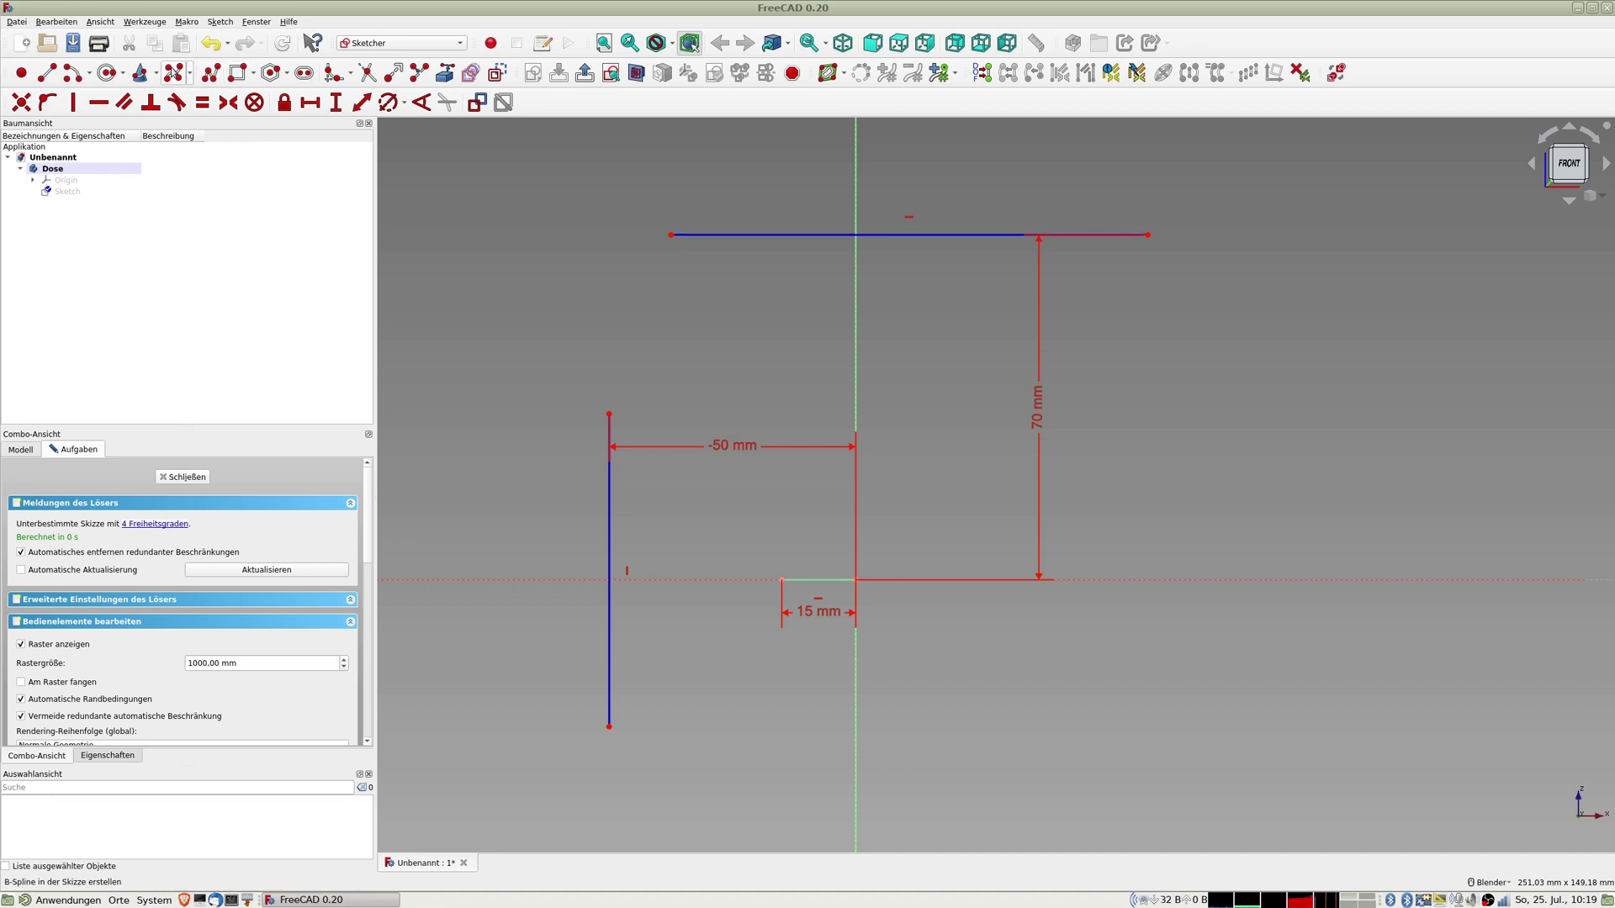
left_click(173, 74)
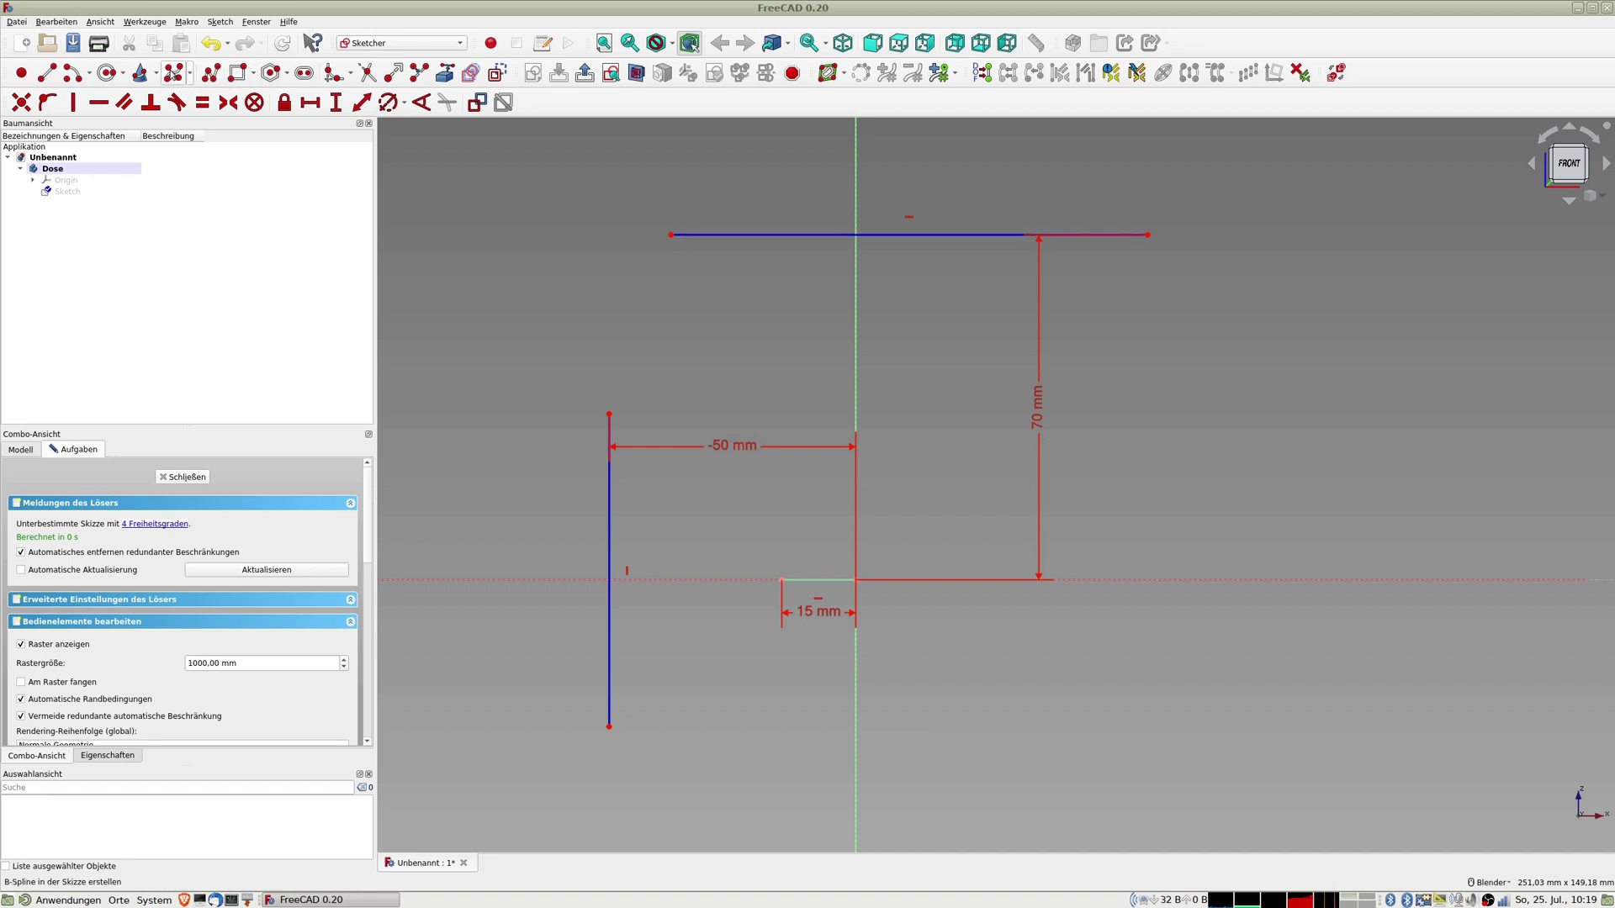
left_click(781, 580)
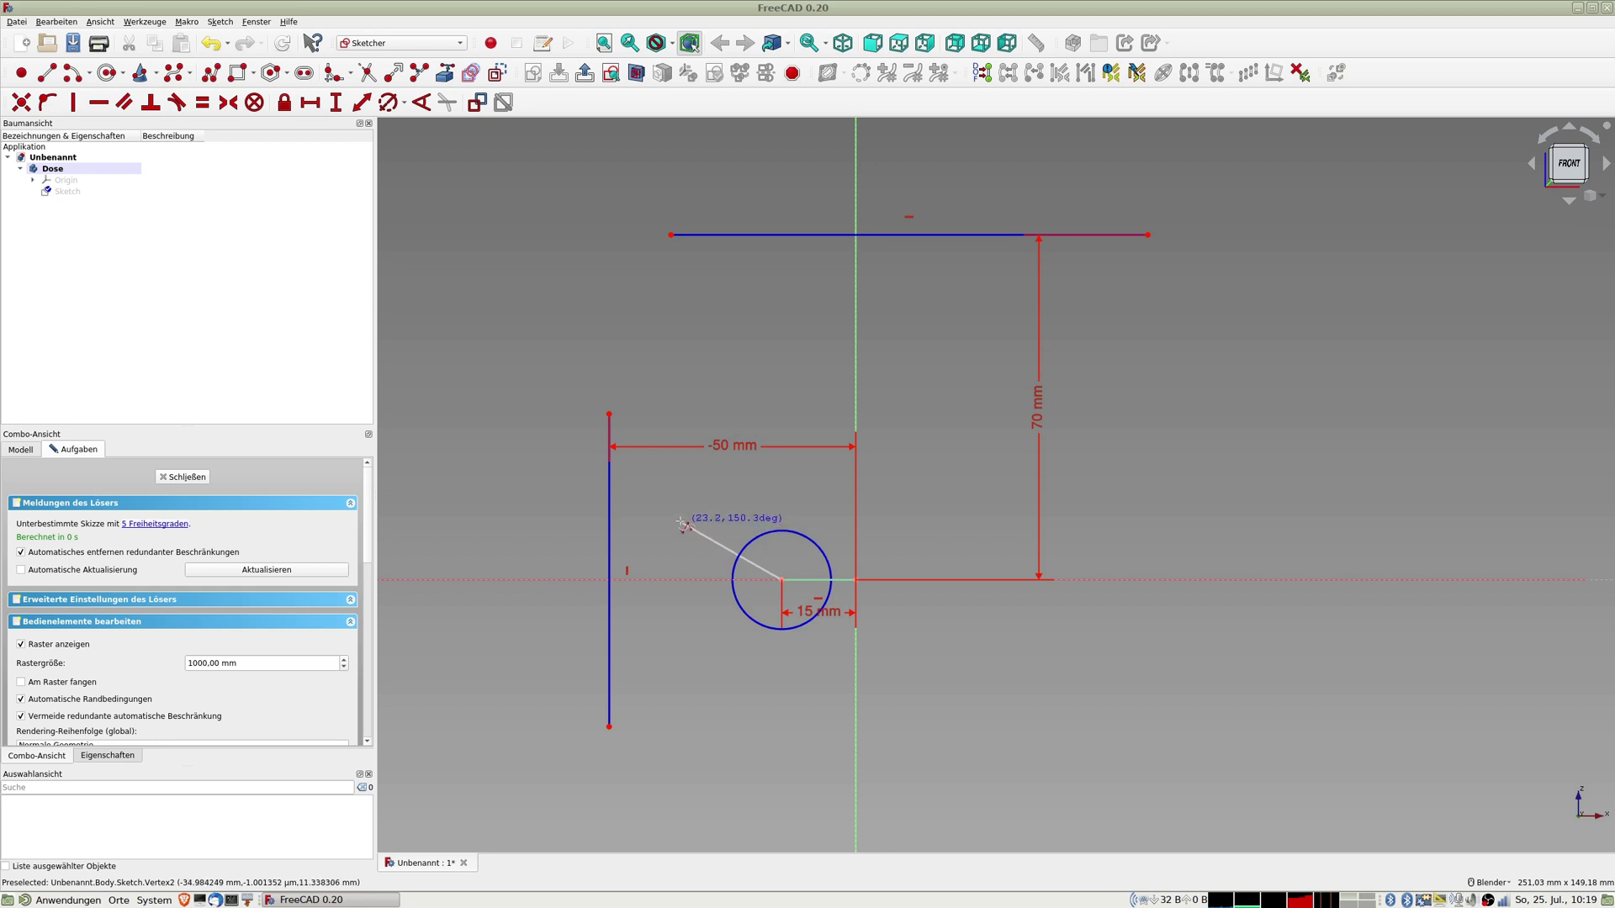
left_click(634, 482)
left_click(621, 323)
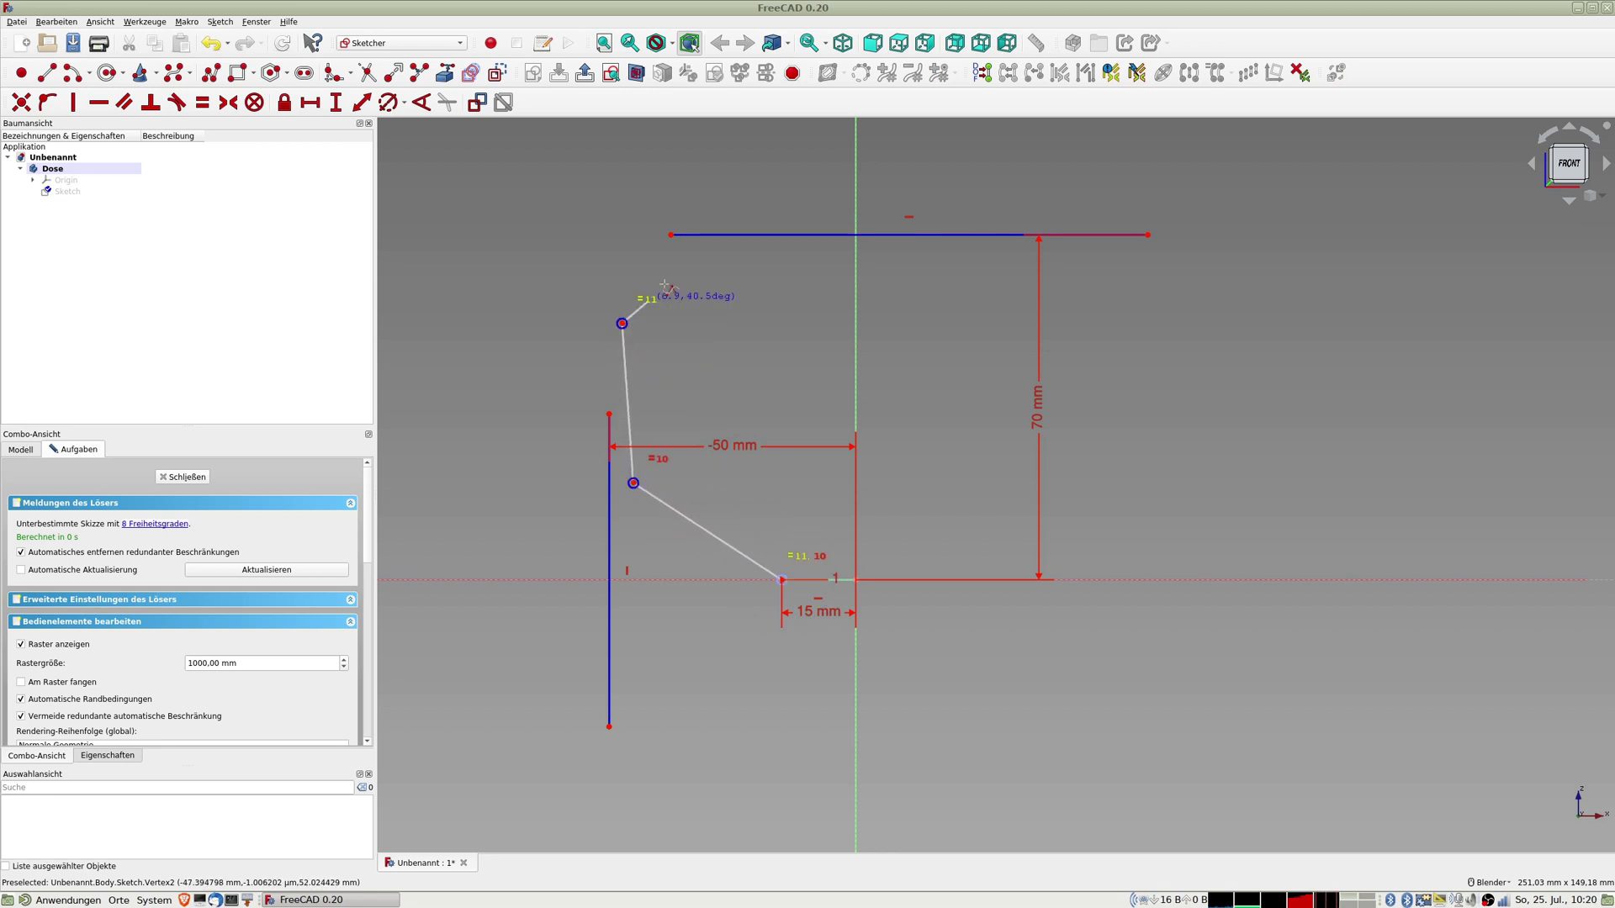
left_click(725, 236)
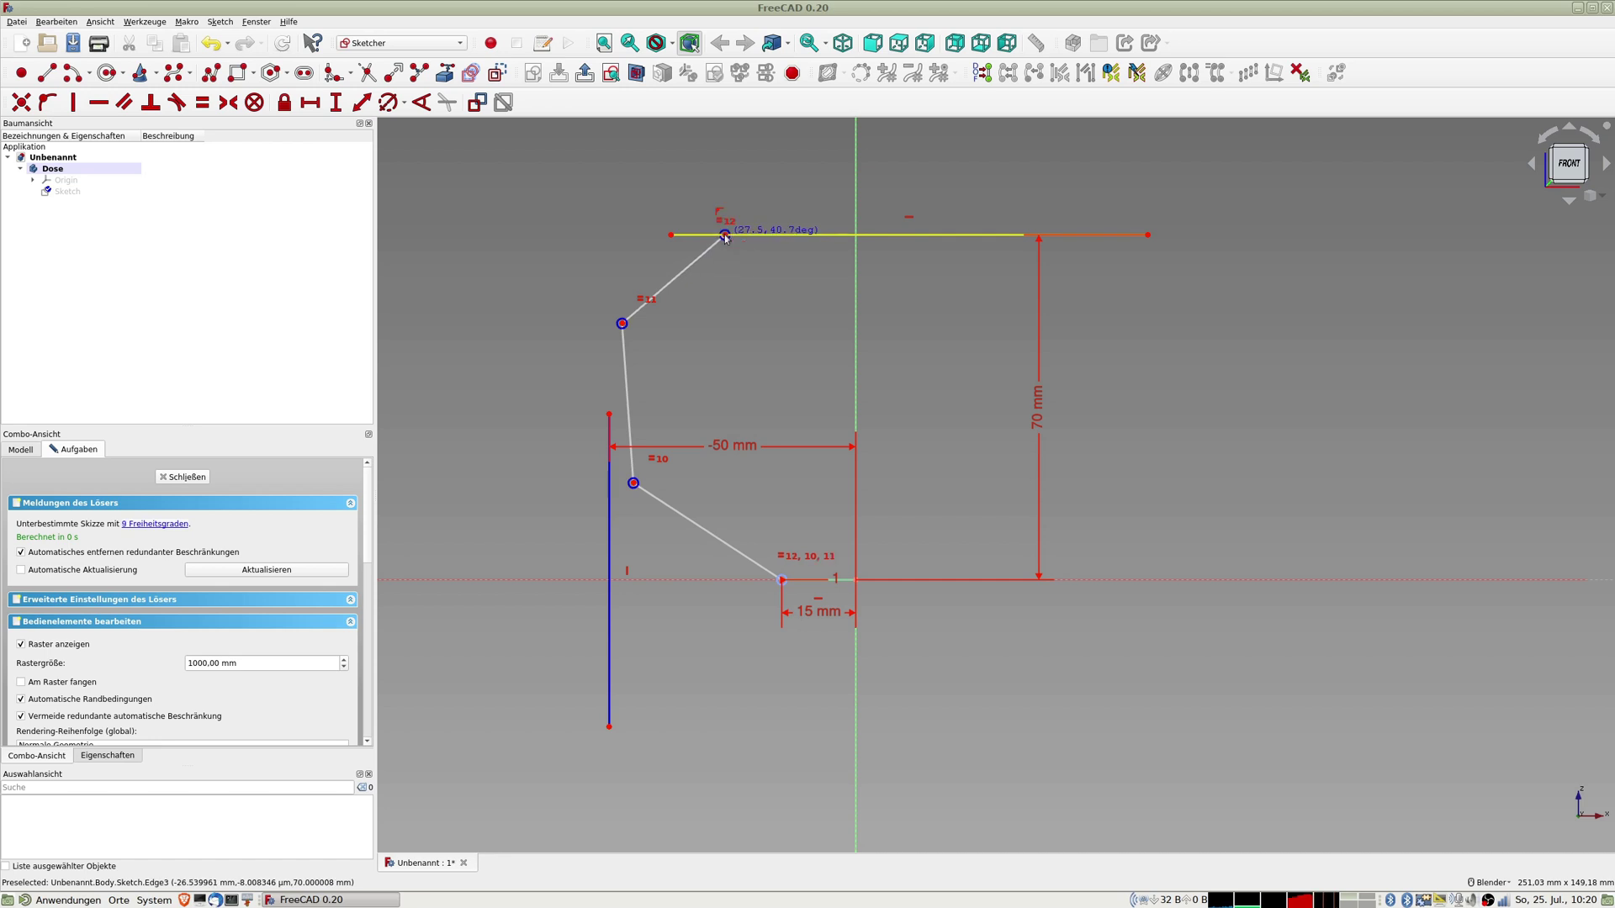
right_click(745, 313)
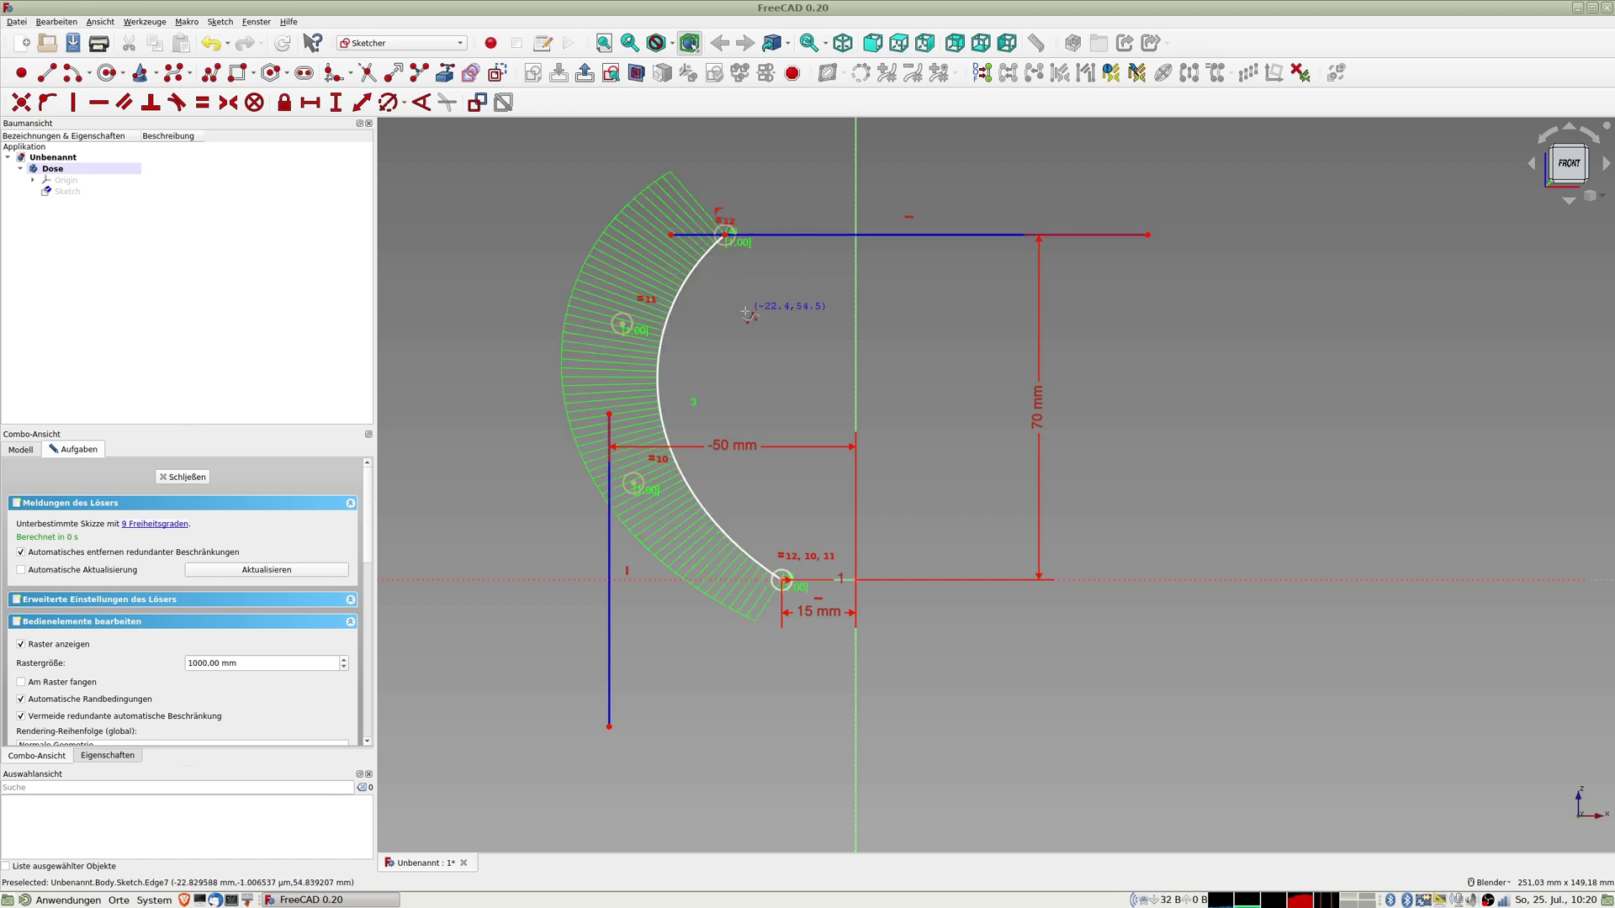
Step: Constrain the distance between the B-spline's upper endpoint and the vertical axis to -25 mm
scroll(746, 261, "up", 2)
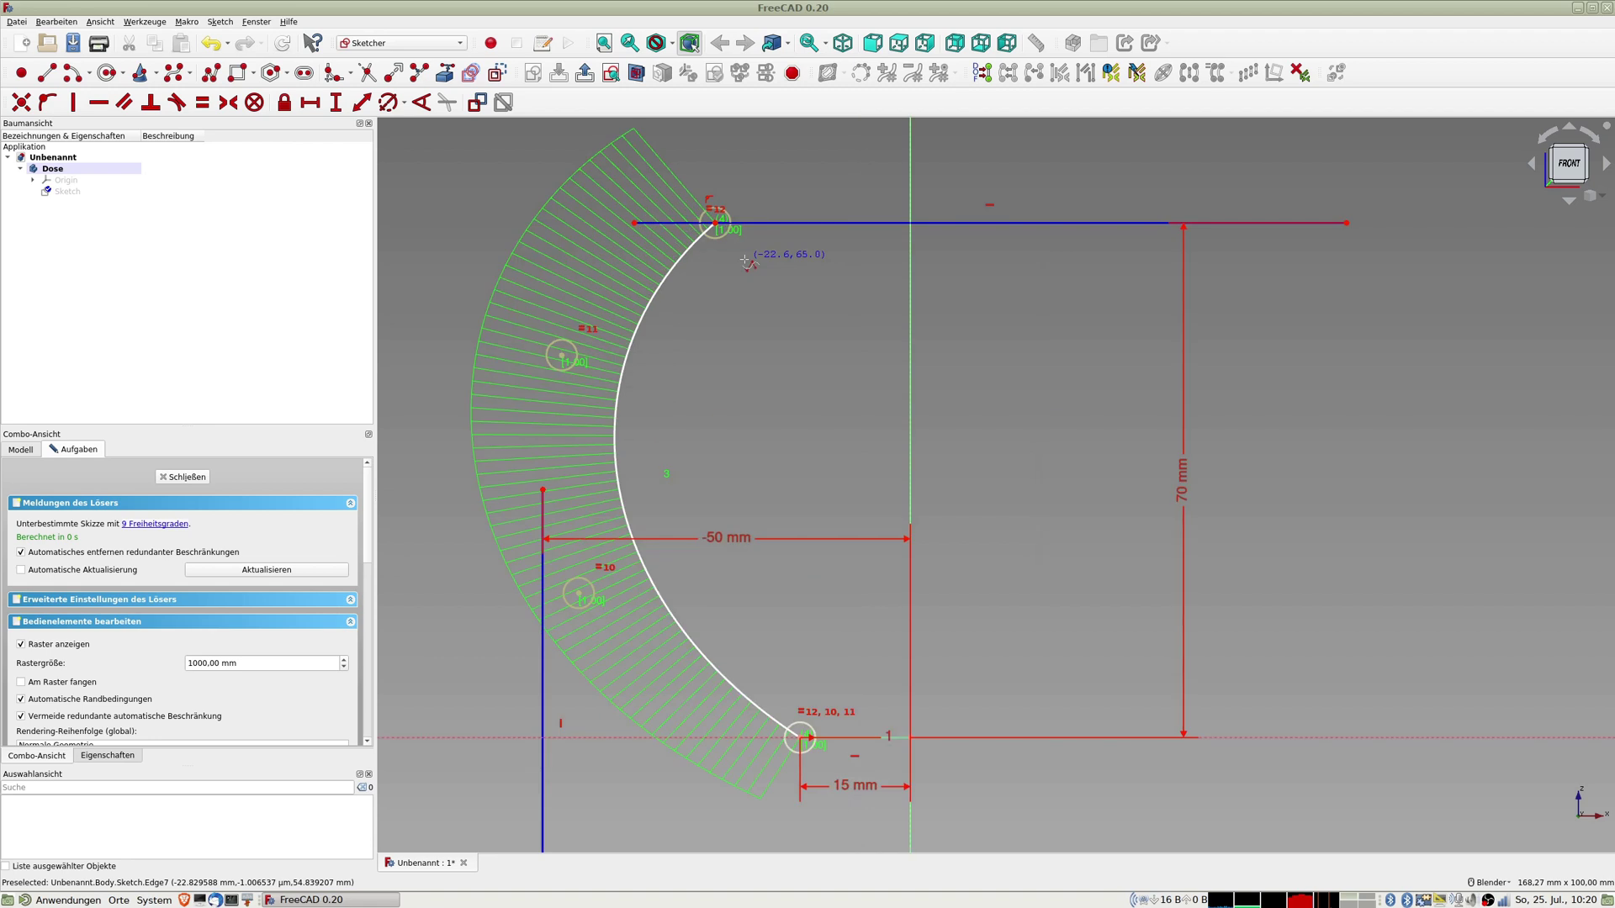
left_click(716, 225)
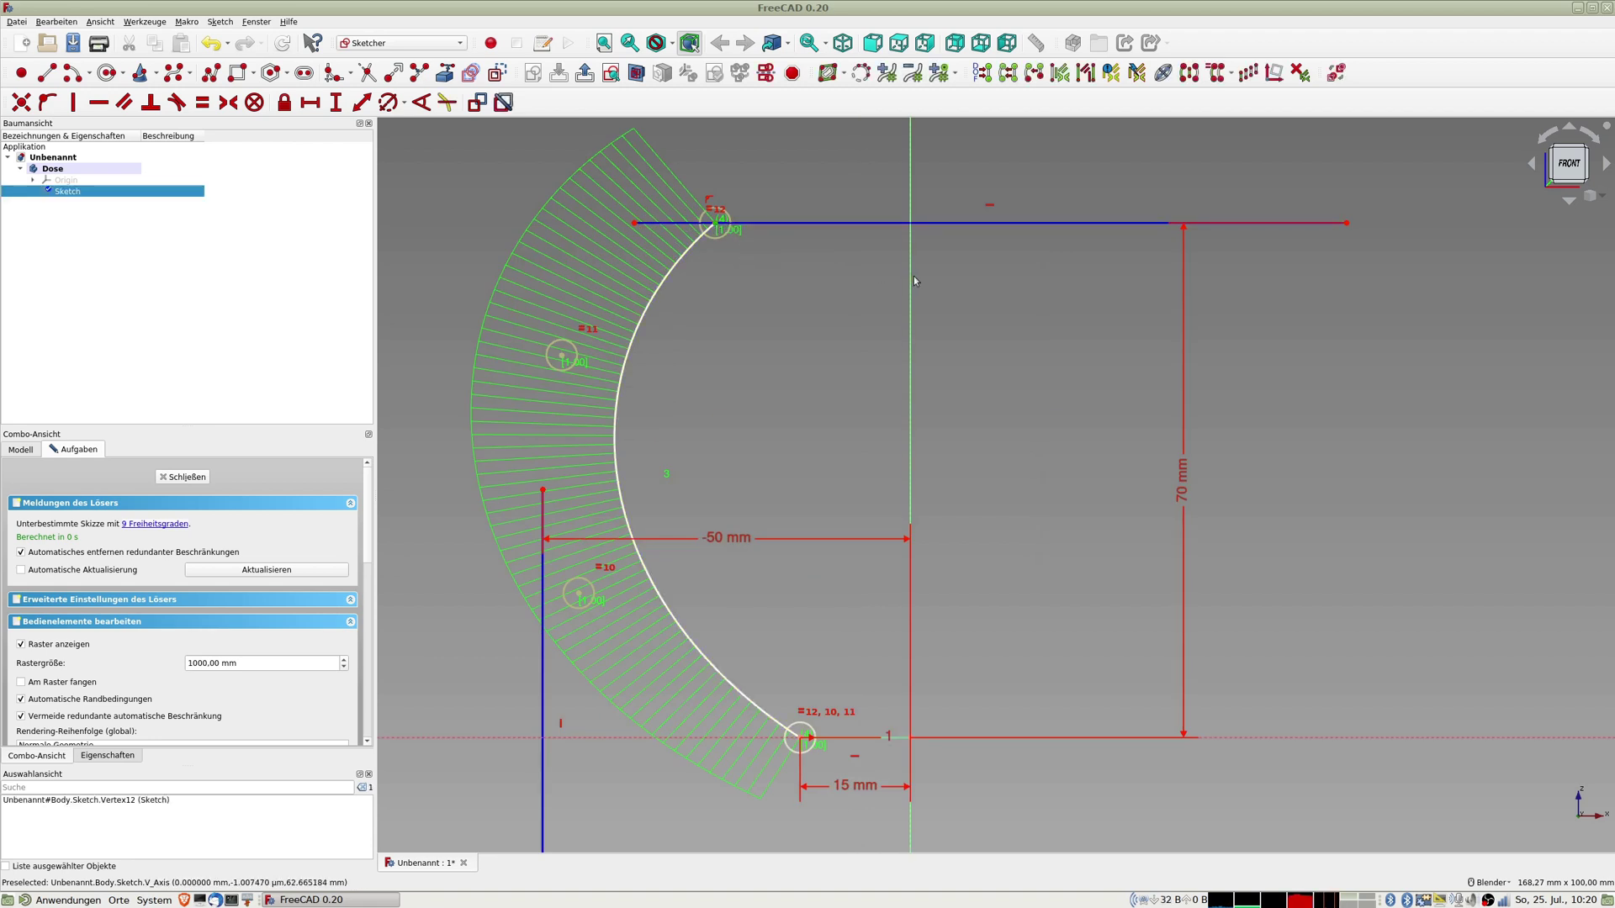
left_click(911, 281)
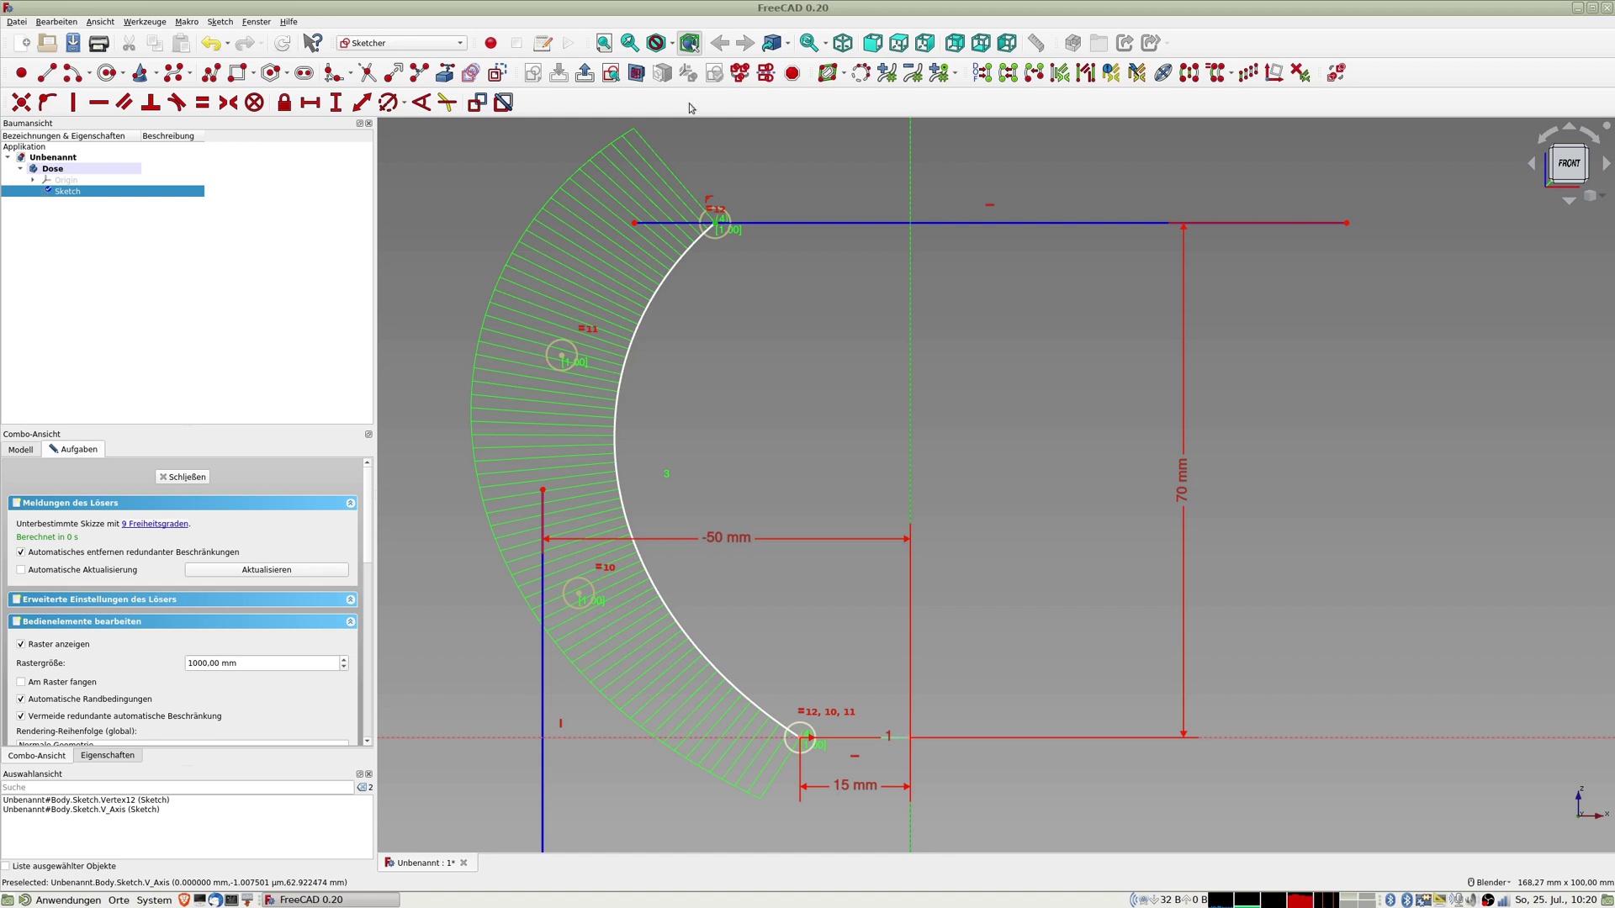
left_click(361, 102)
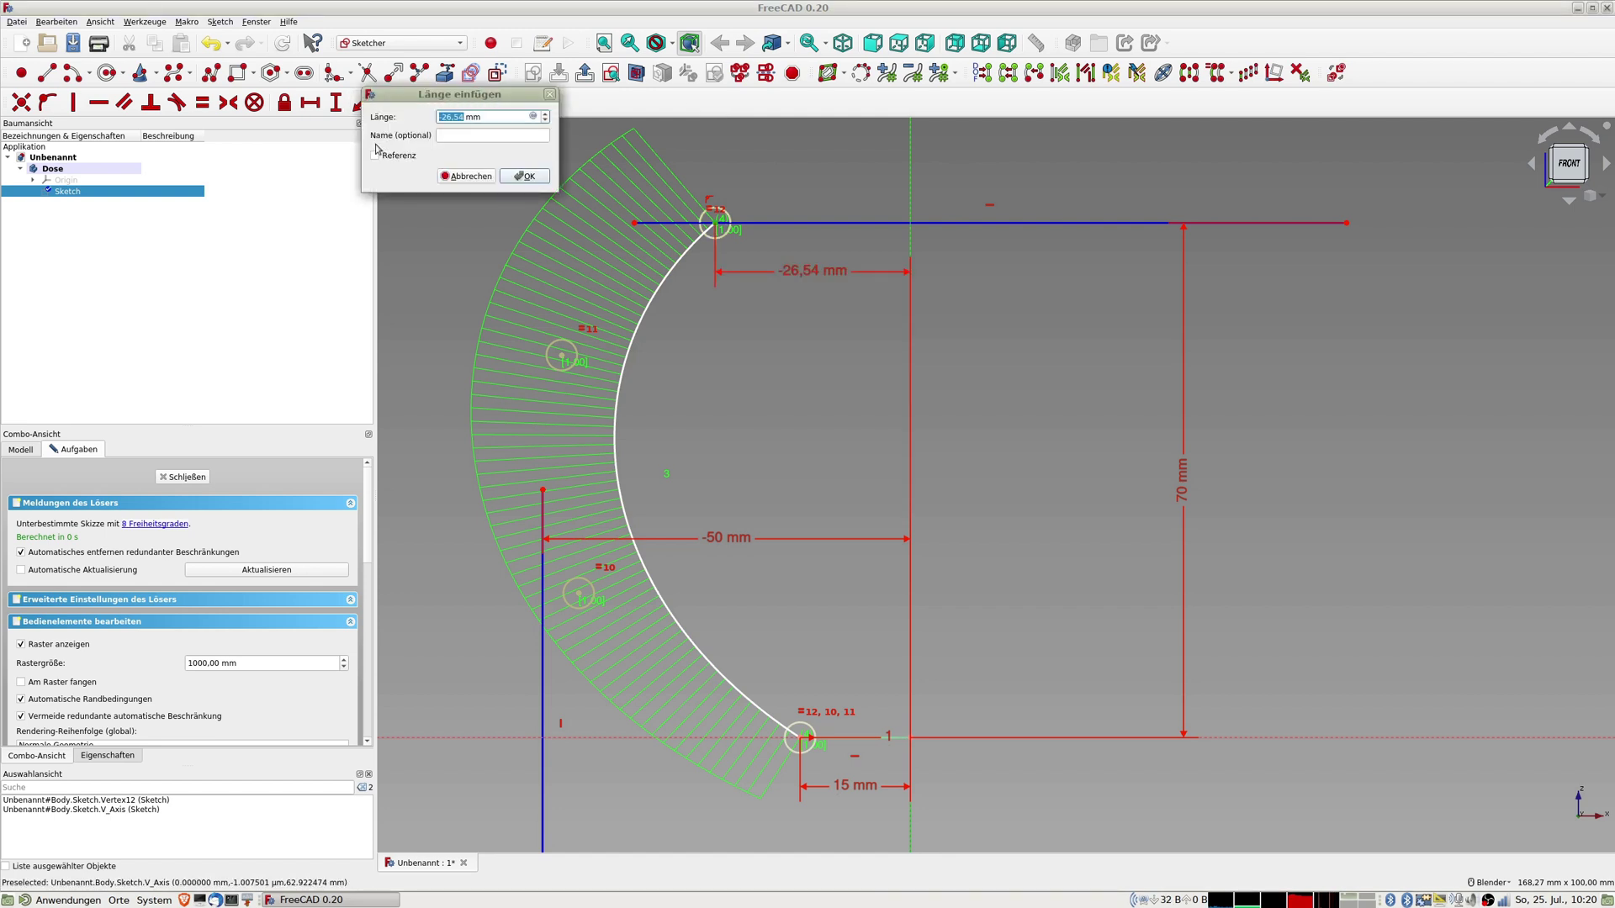
type("-")
key("Return")
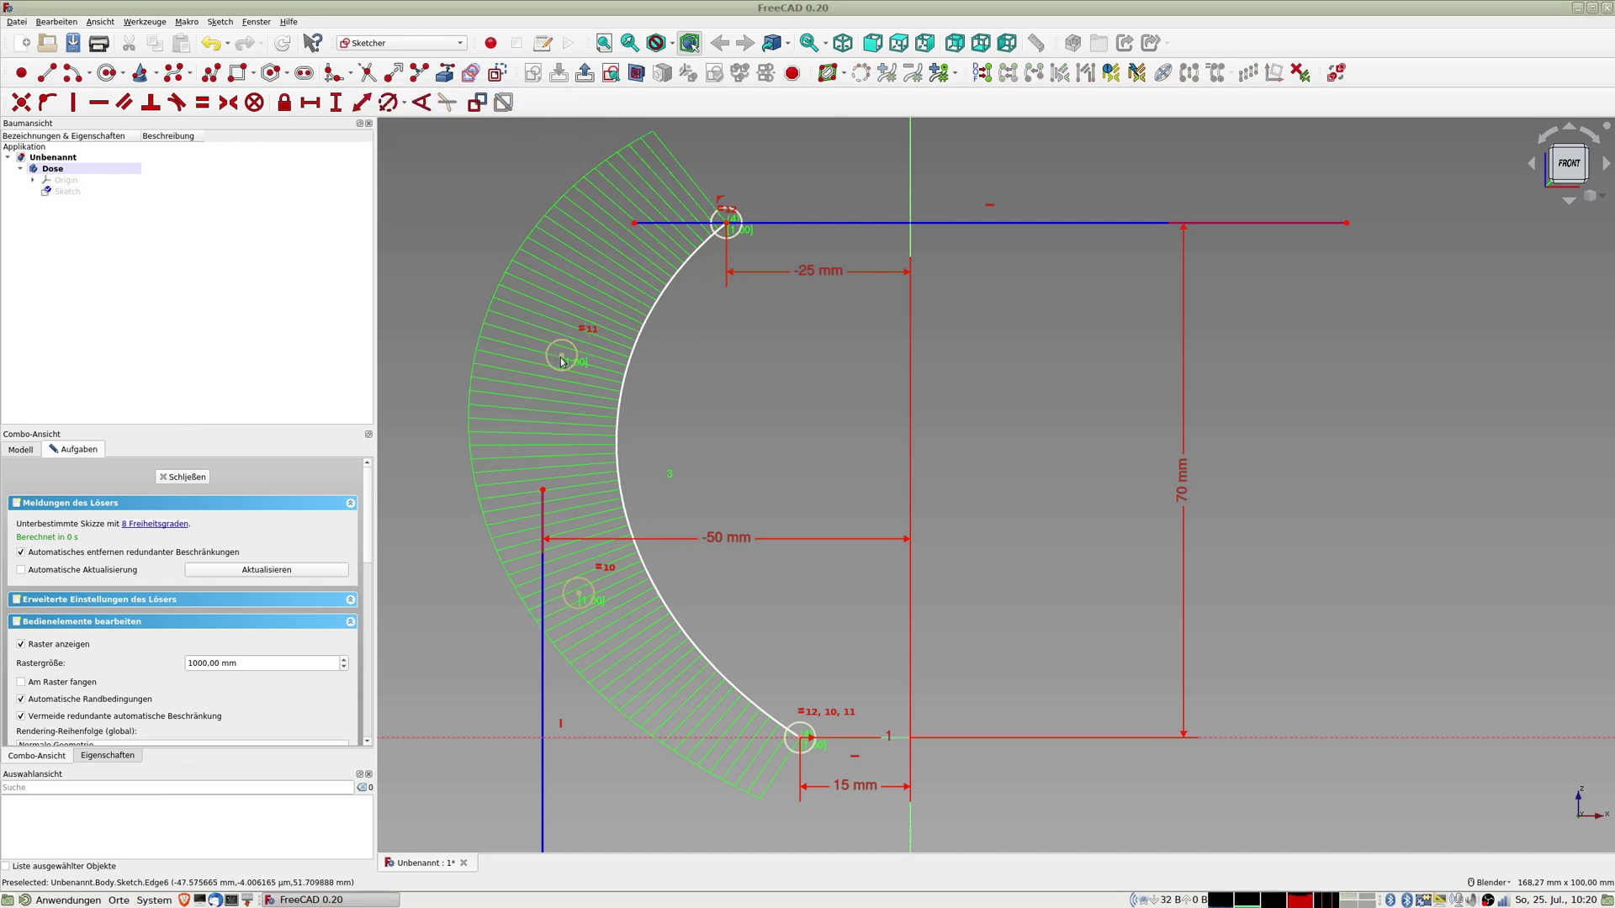
Step: Move the B-spline's two middle control points outward so the curve bulges close to the vertical construction line, and close the sketch
left_click_drag(563, 358, 494, 344)
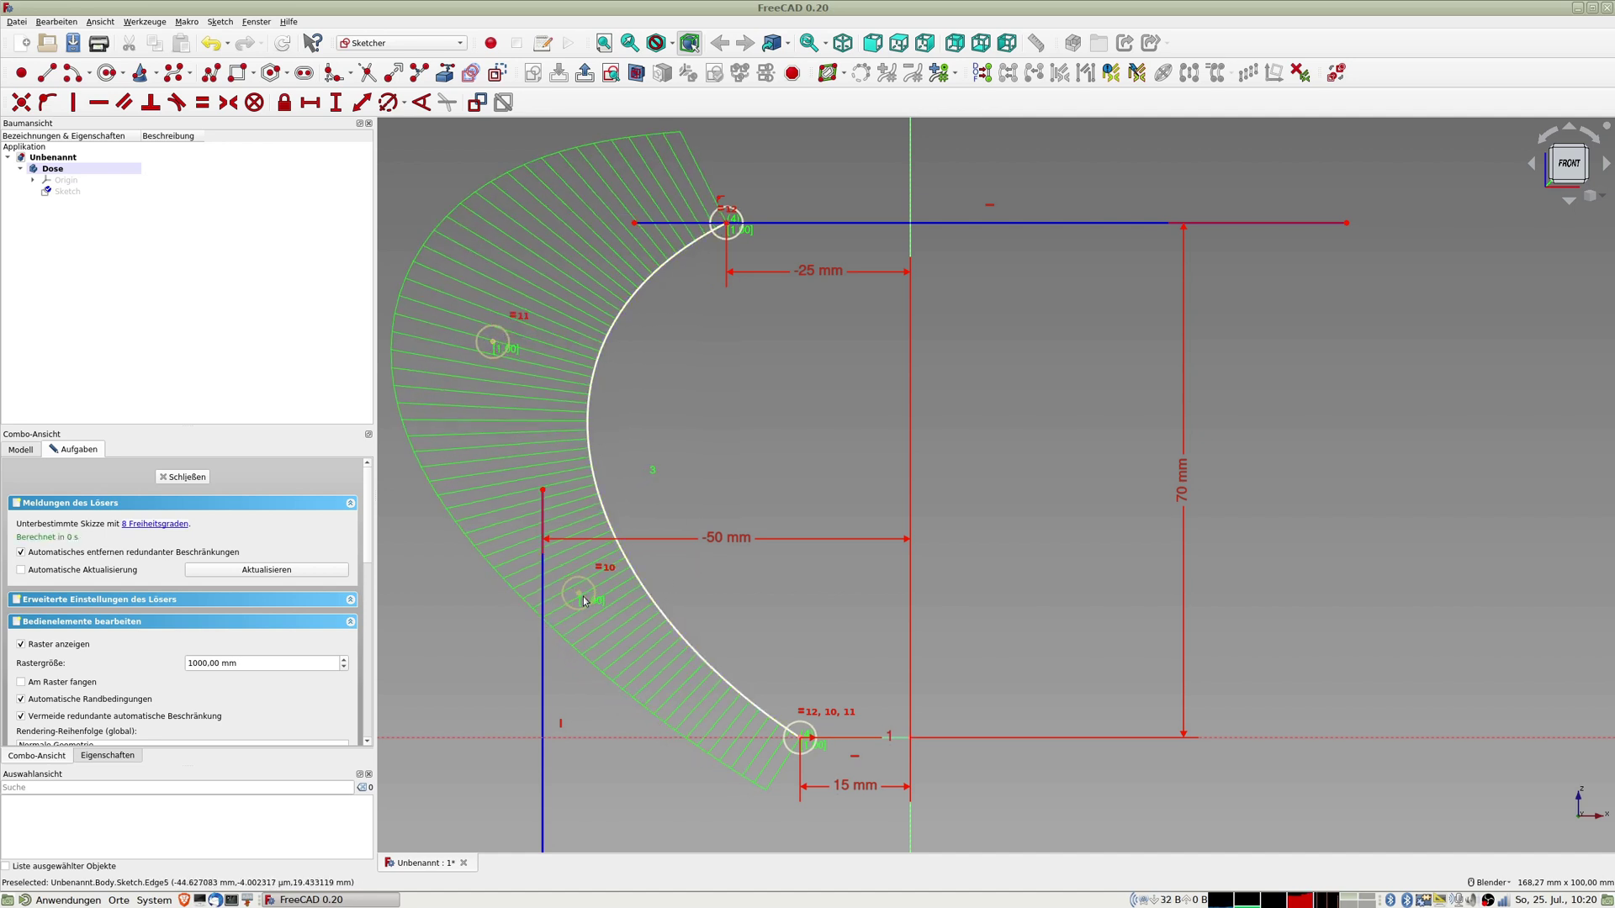
mouse_move(579, 595)
left_mouse_down()
mouse_move(468, 652)
mouse_move(471, 627)
left_mouse_up()
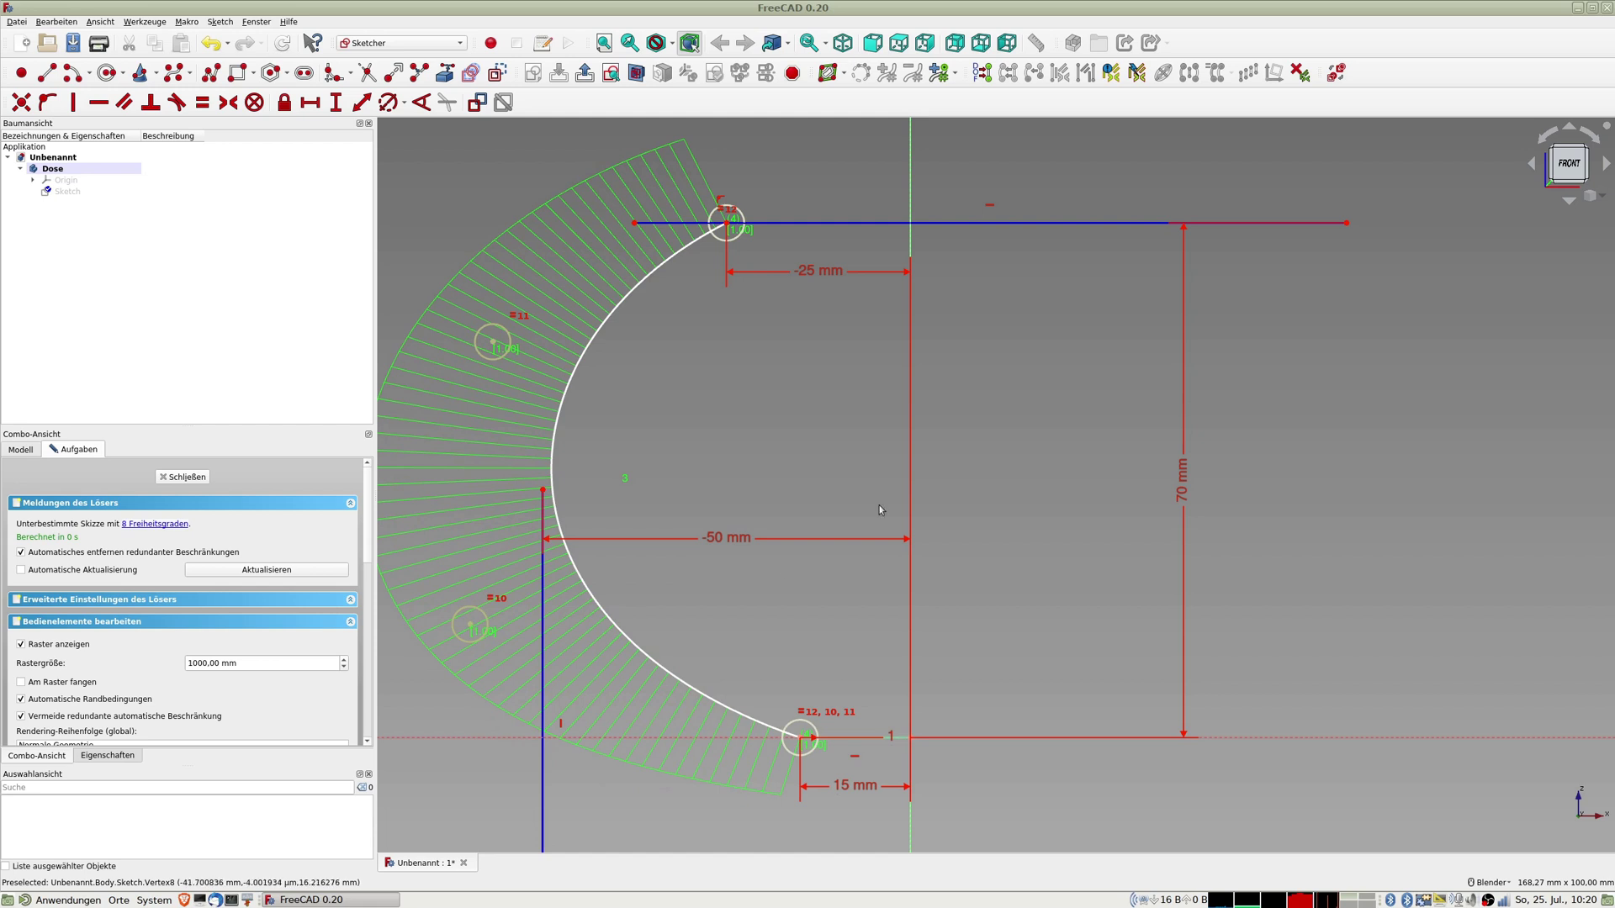
left_click(187, 477)
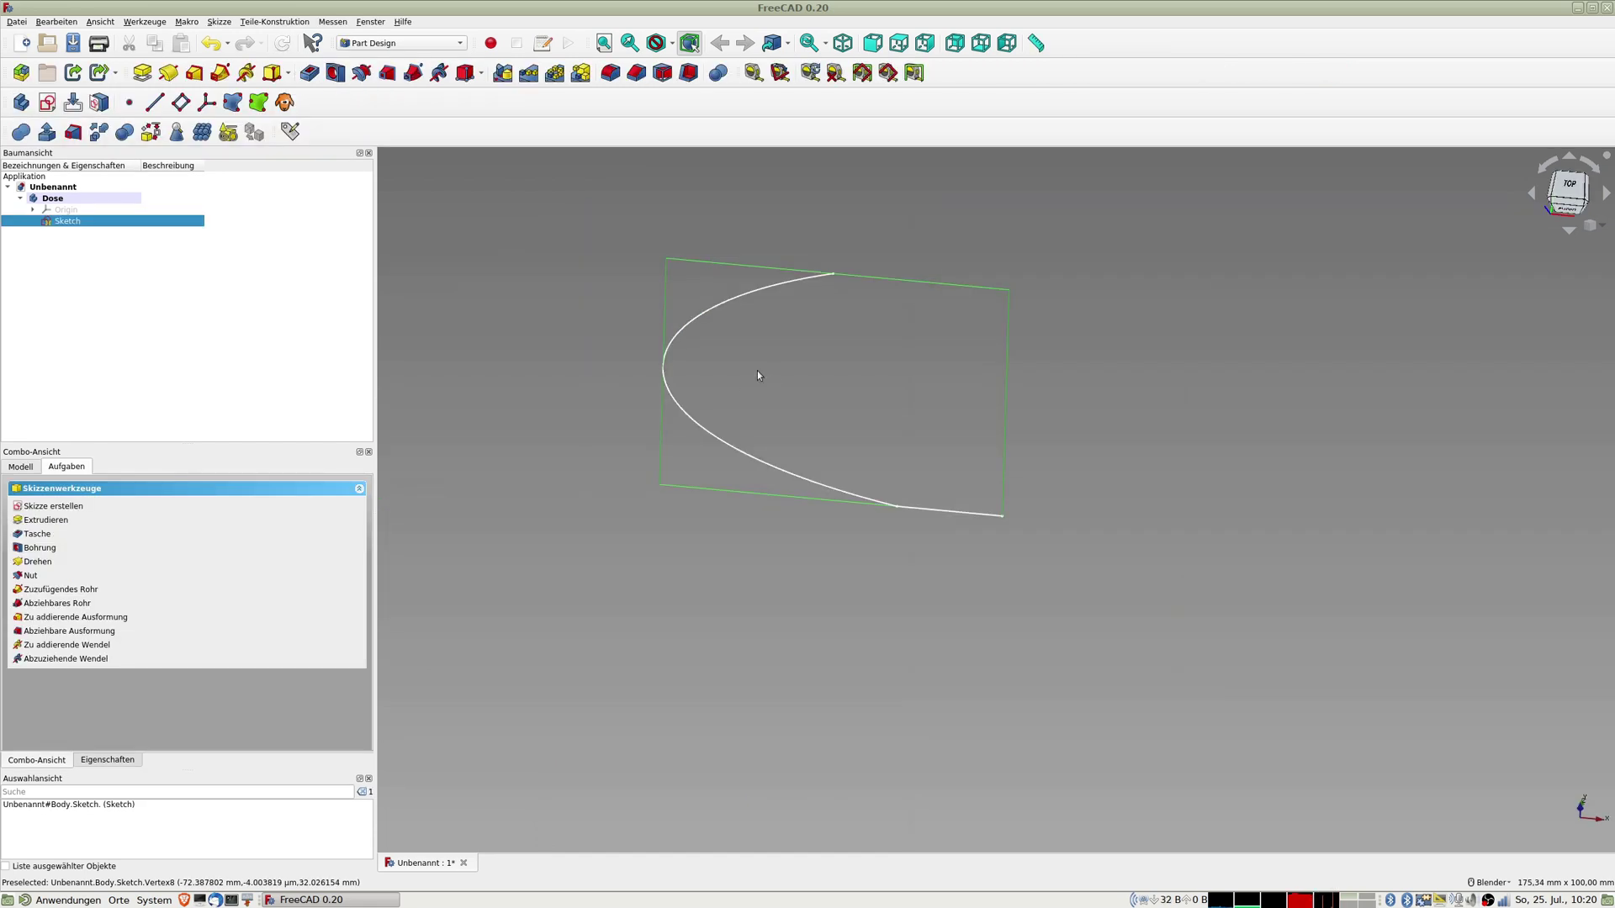
Step: Reopen the sketch and draw a polyline from the B-spline's upper endpoint about 4.6 mm up, across to the vertical axis and down to the origin
double_click(67, 222)
scroll(801, 332, "down", 5)
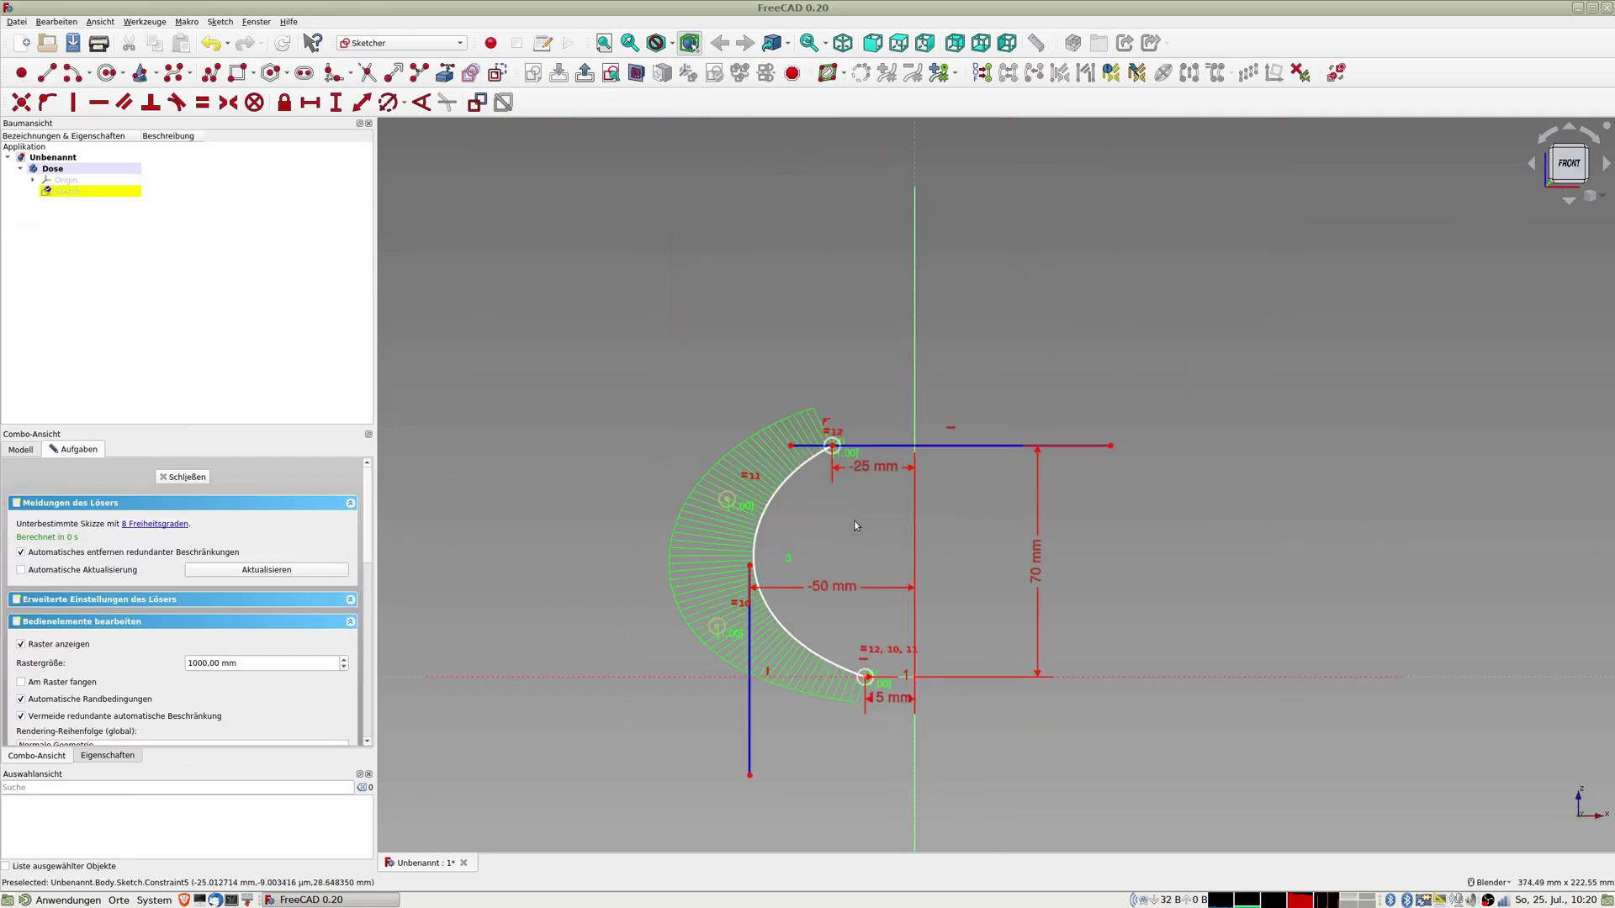
scroll(867, 451, "up", 4)
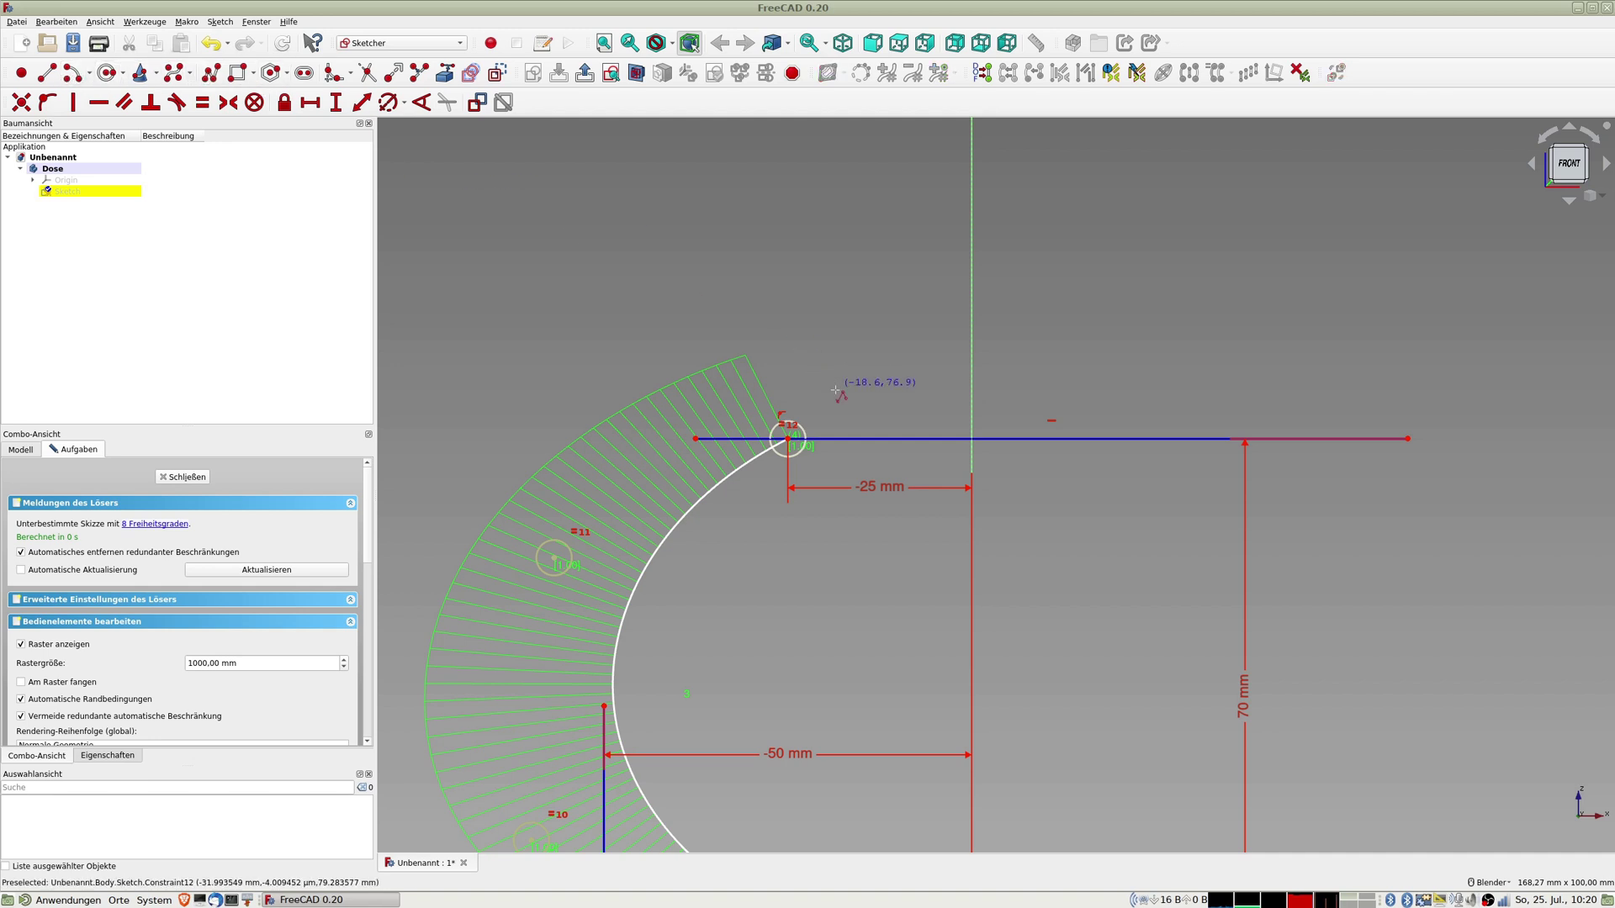
left_click(788, 438)
left_click(788, 406)
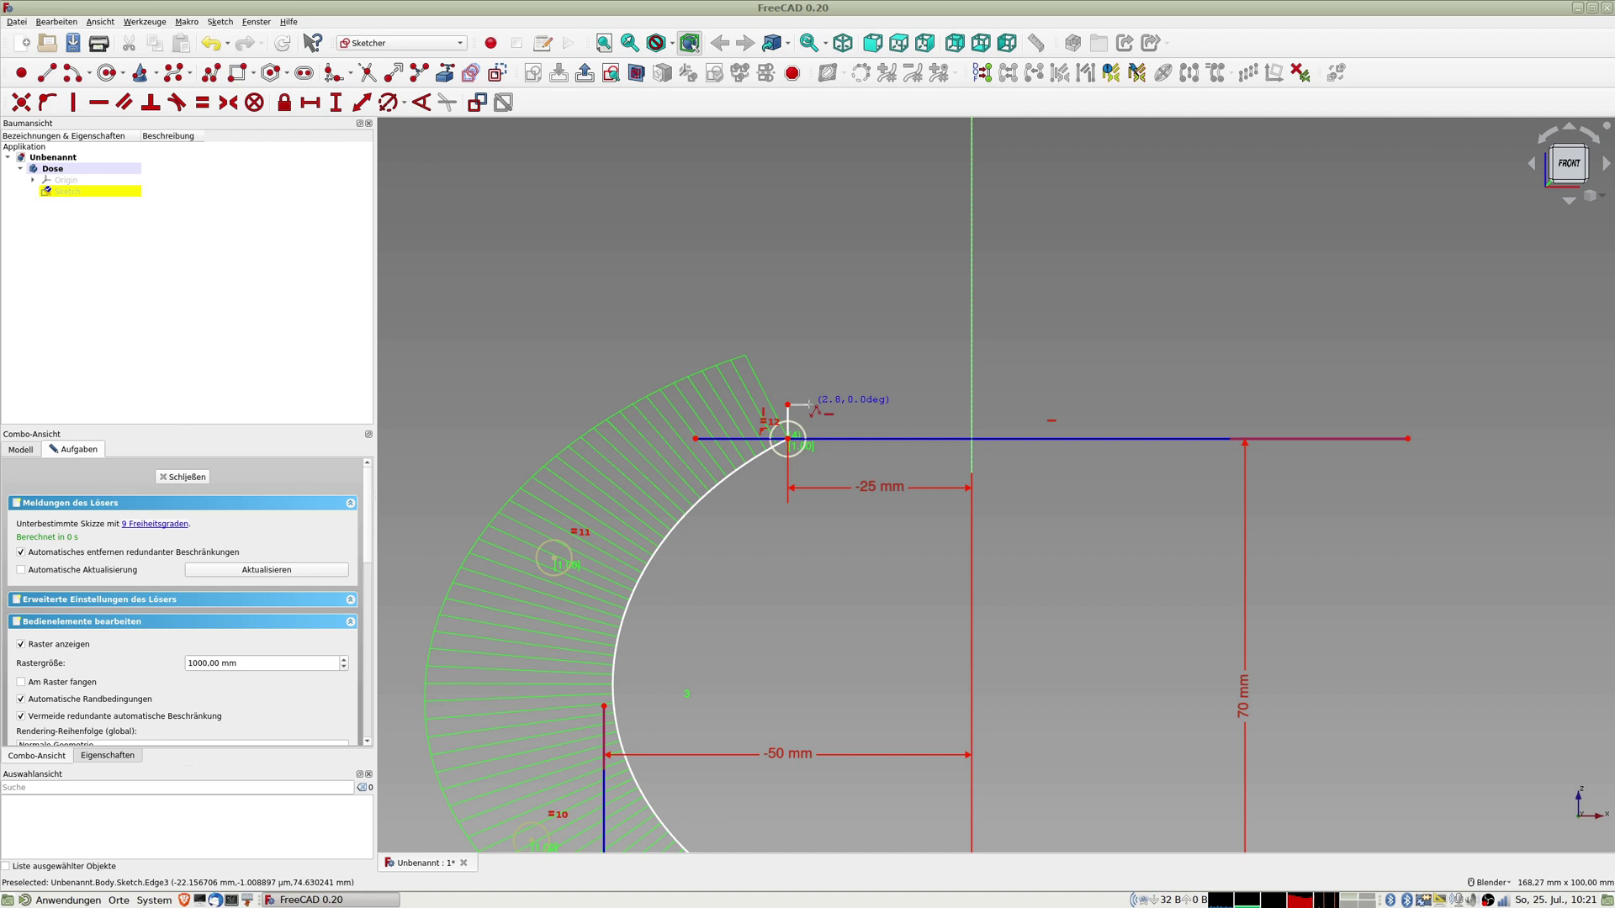
left_click(971, 404)
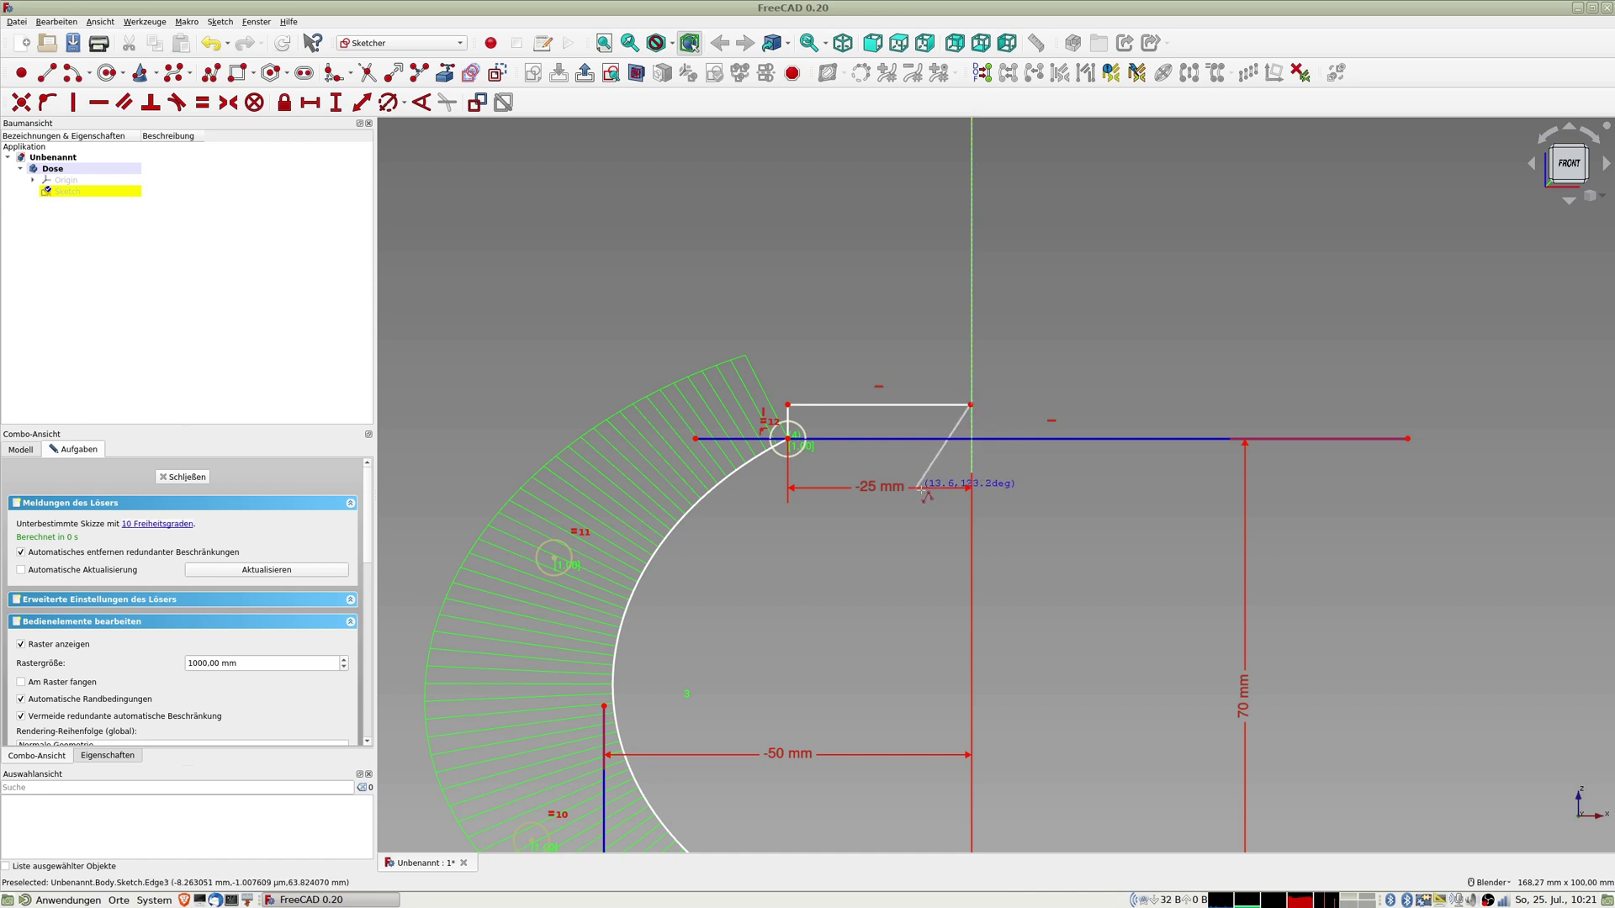
scroll(925, 485, "down", 4)
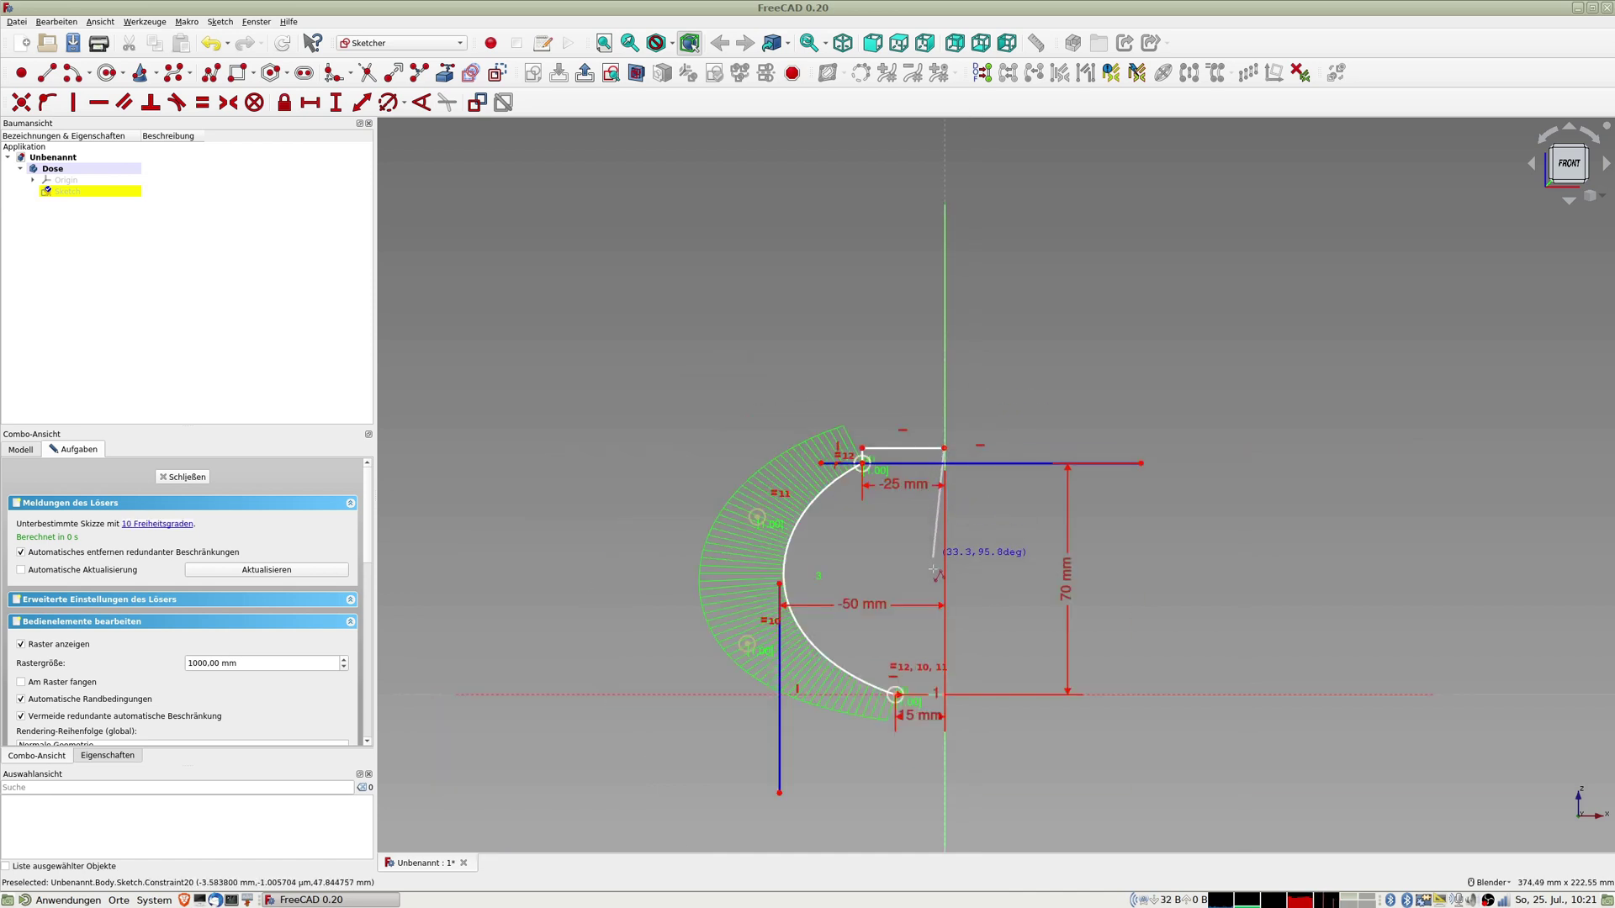
left_click(945, 695)
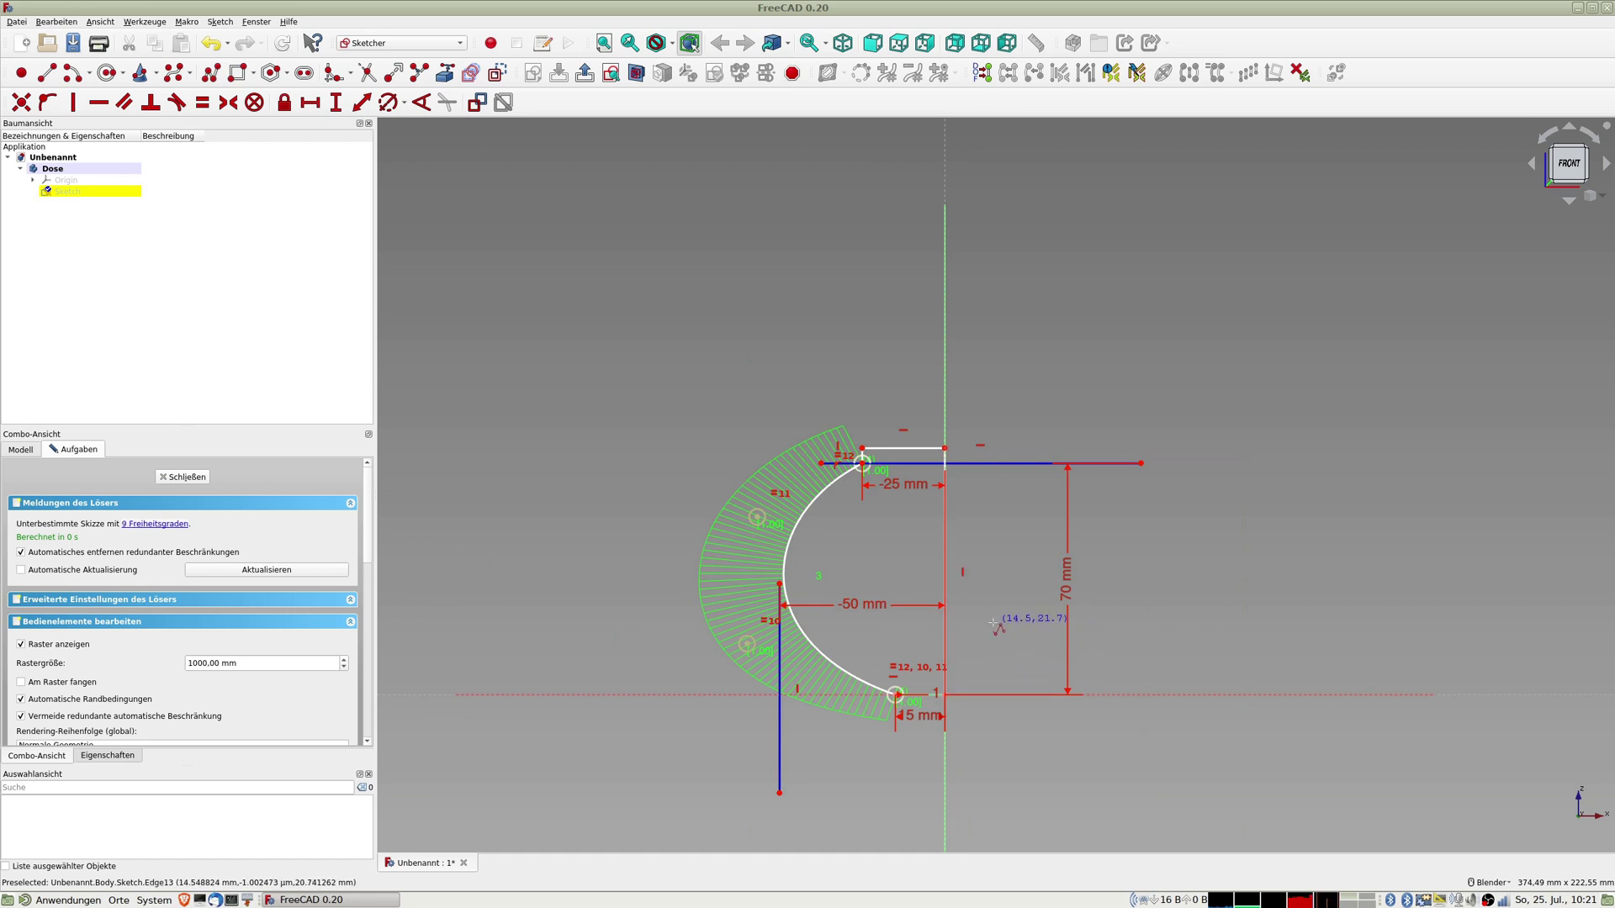
Step: Set the length of the short vertical line above the B-spline's upper endpoint to 10 mm
scroll(937, 490, "up", 4)
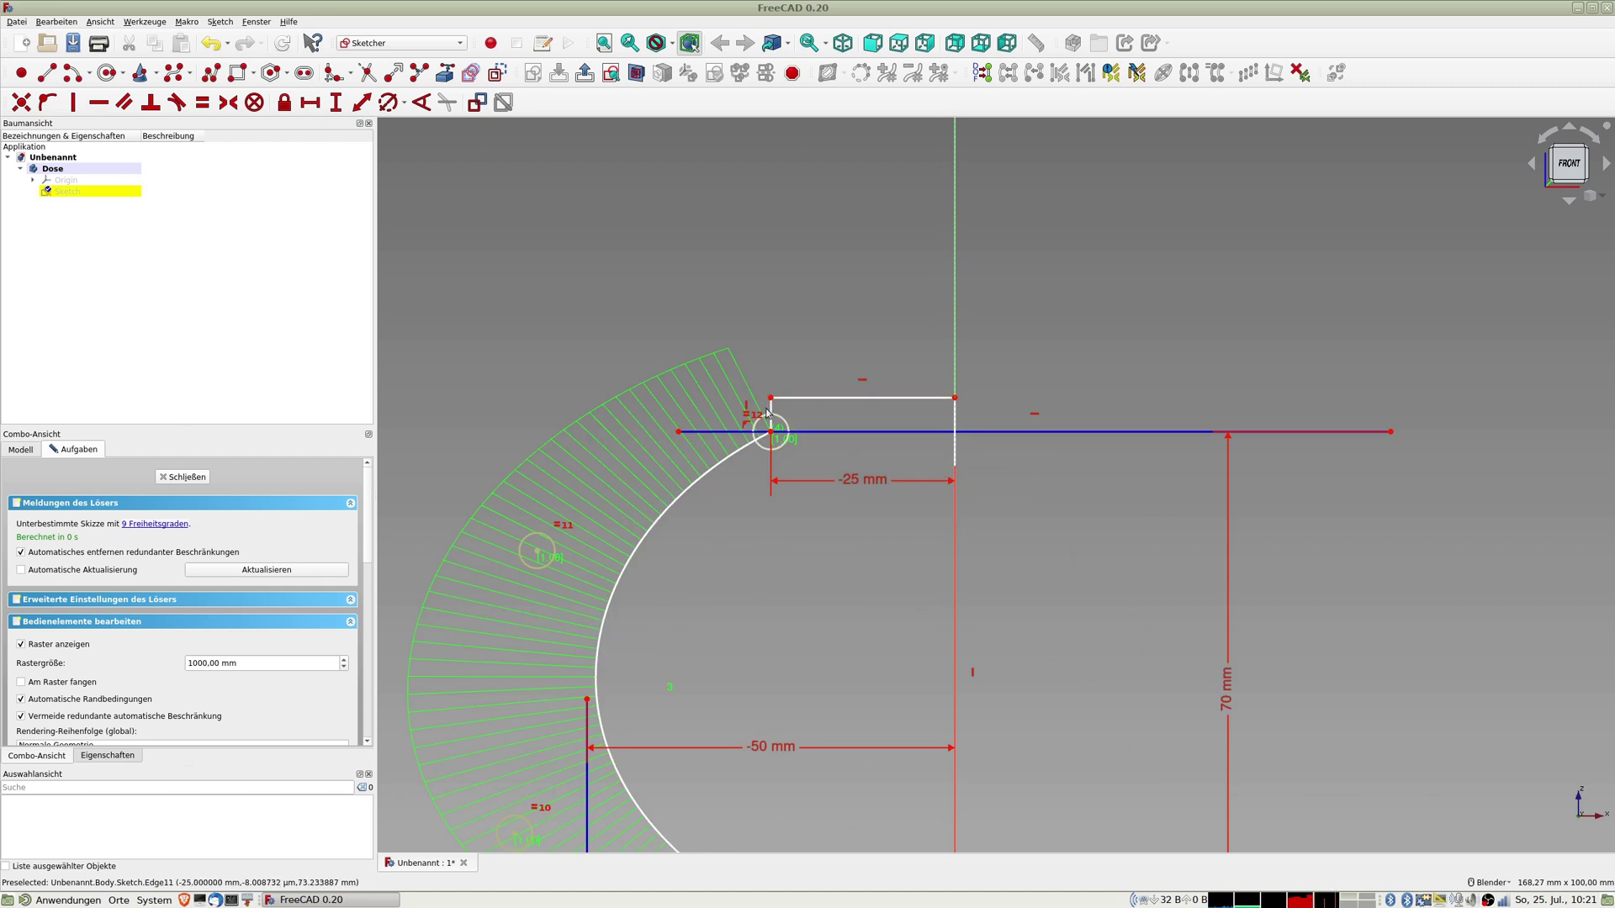
left_click(767, 412)
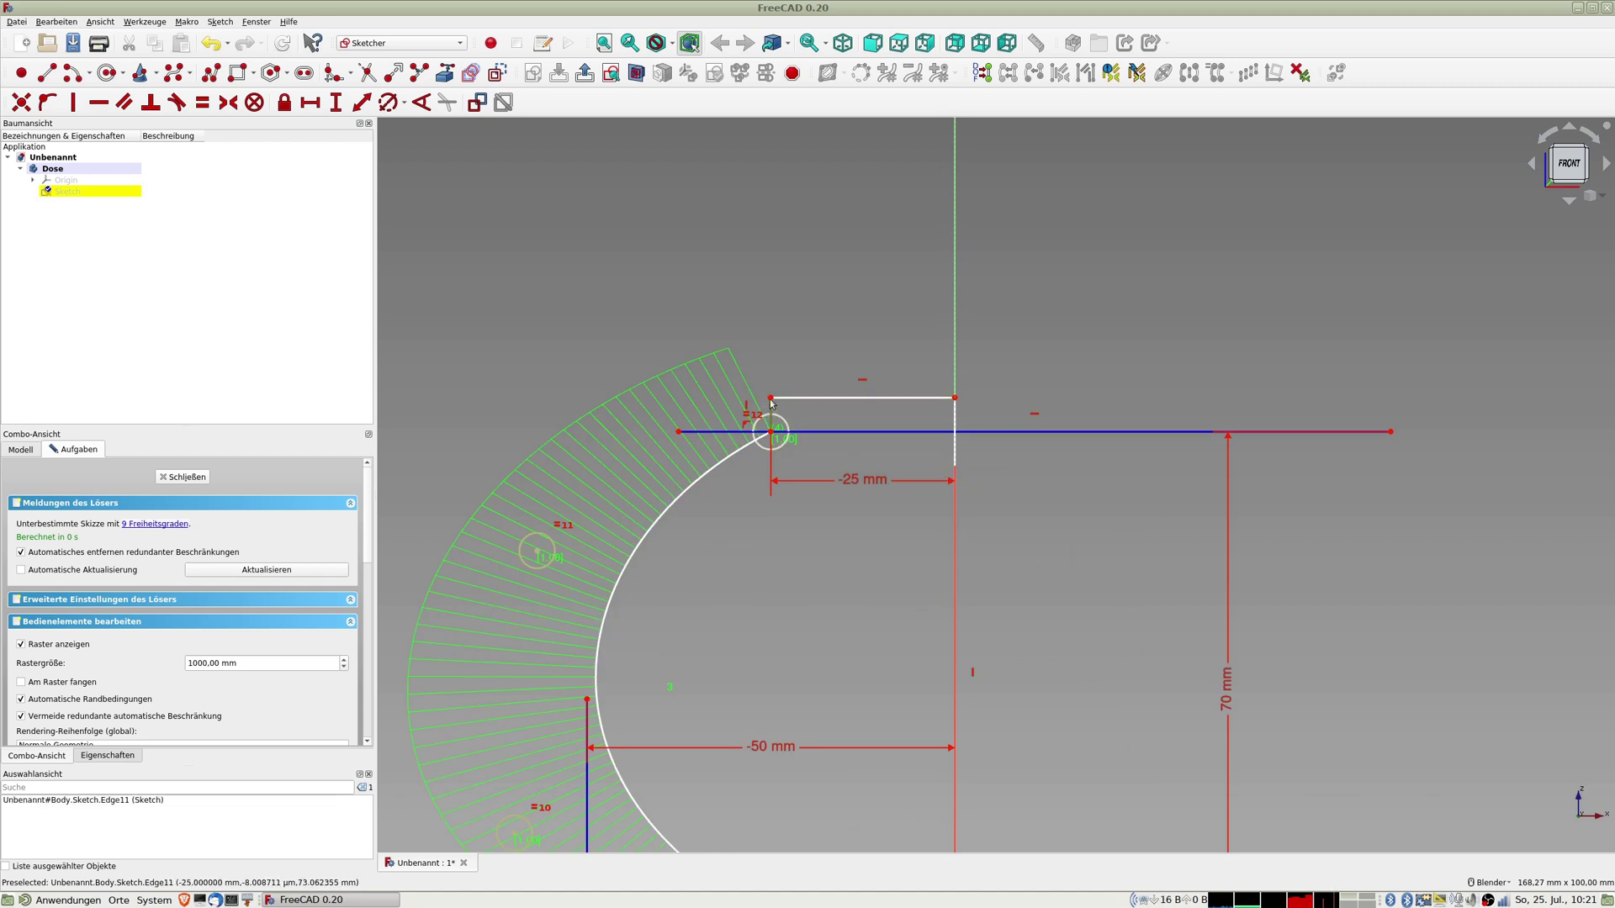
left_click(367, 107)
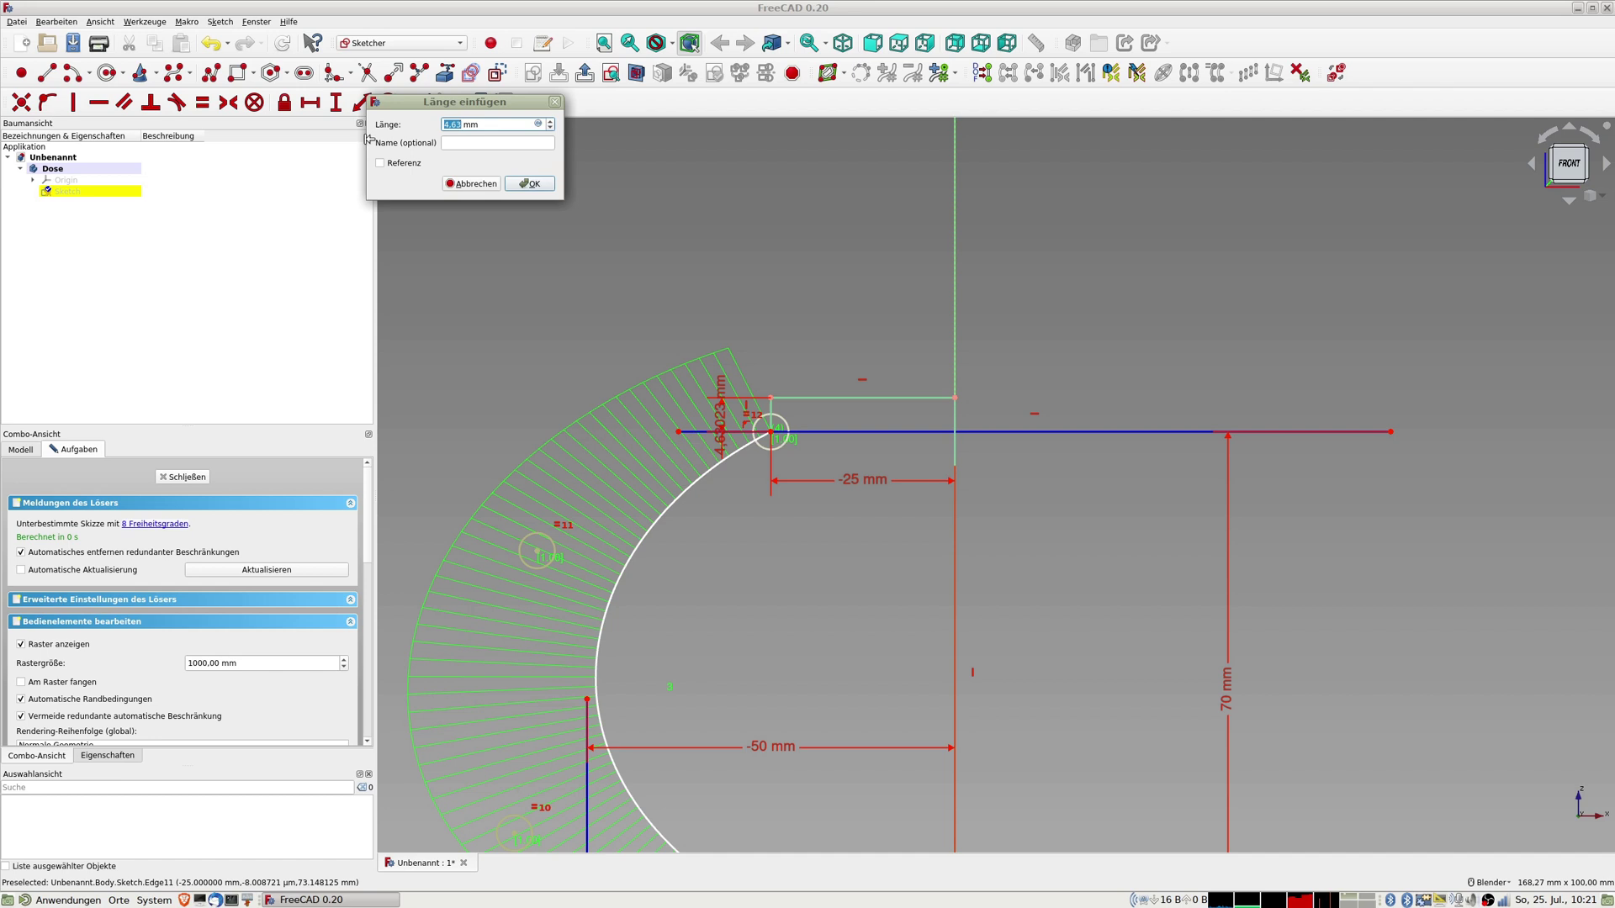
type("10")
key("Return")
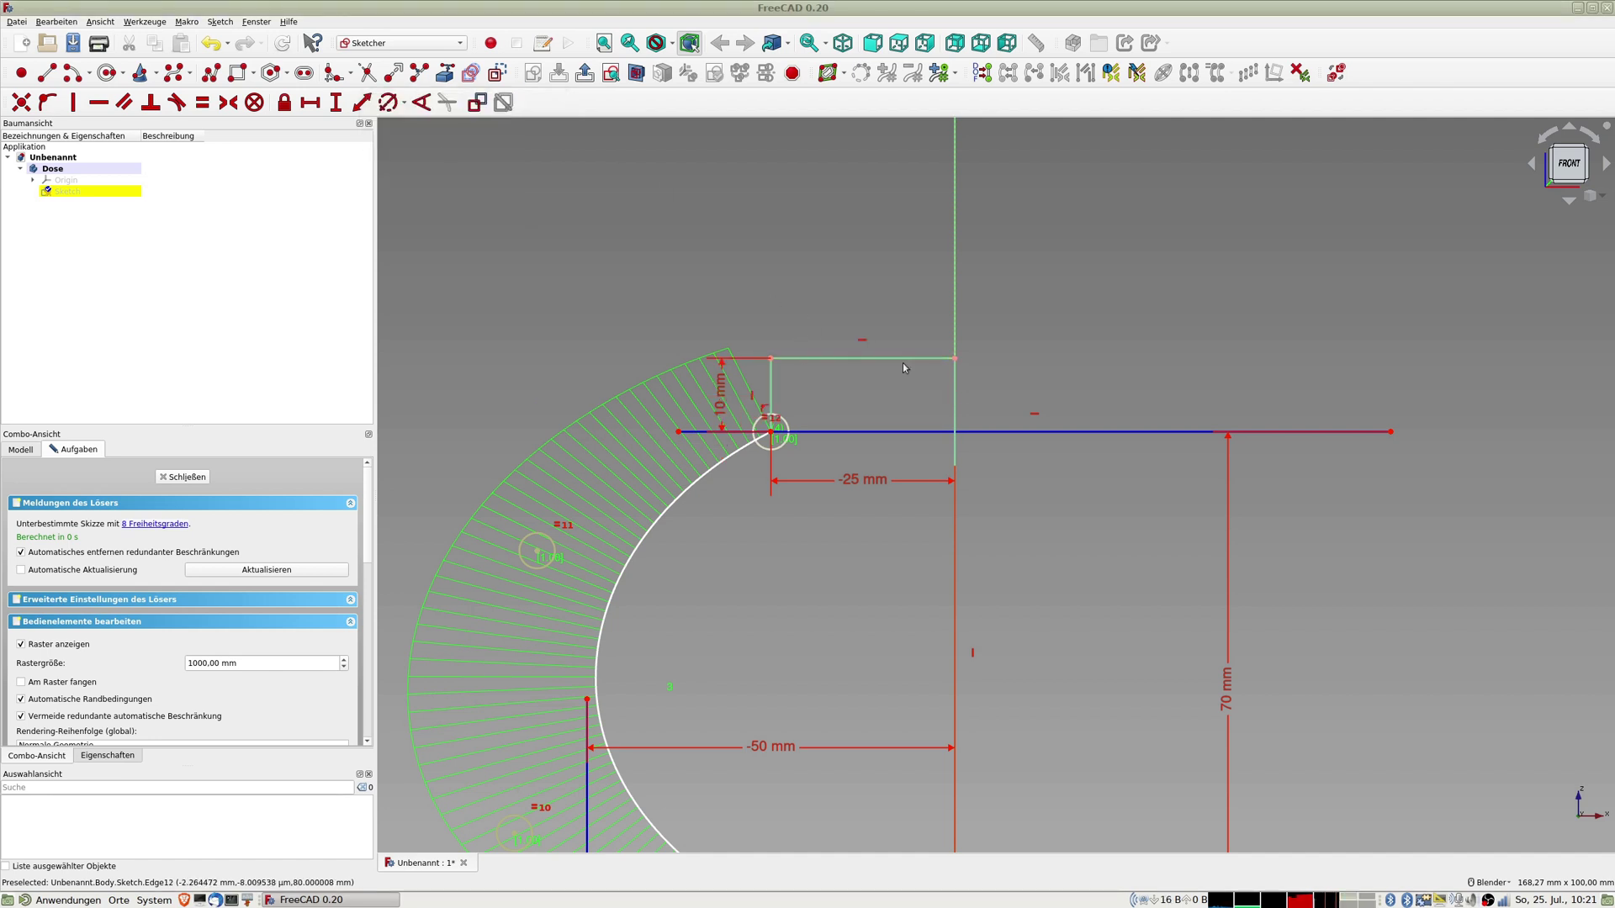
Step: Close the sketch and revolve the profile 360° around the vertical sketch axis
scroll(749, 653, "down", 2)
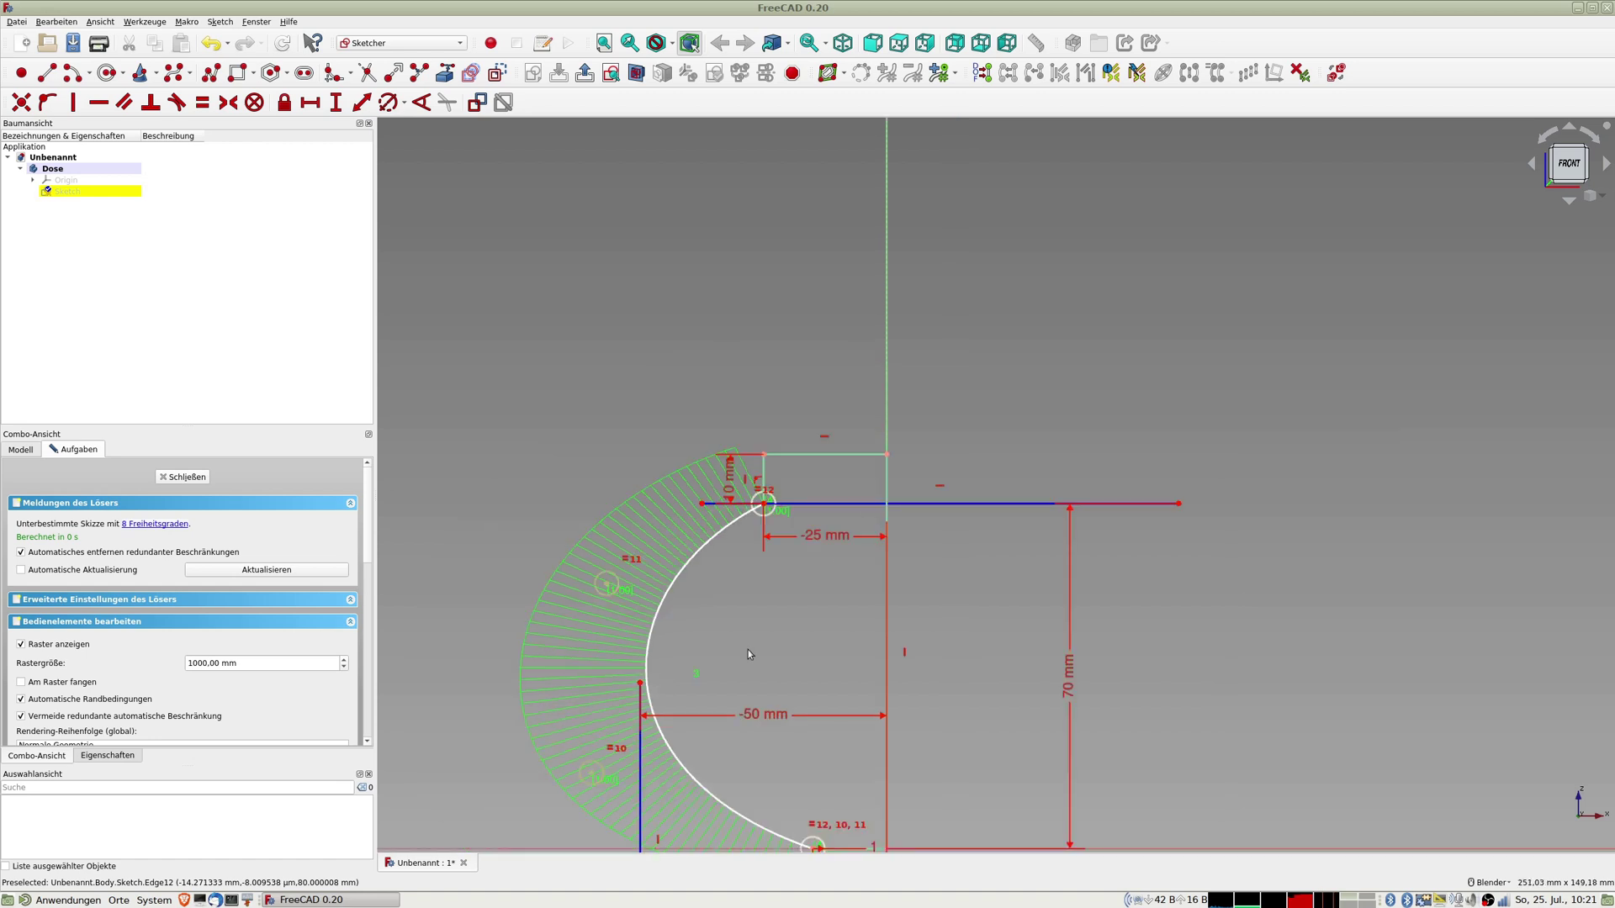
scroll(745, 694, "down", 2)
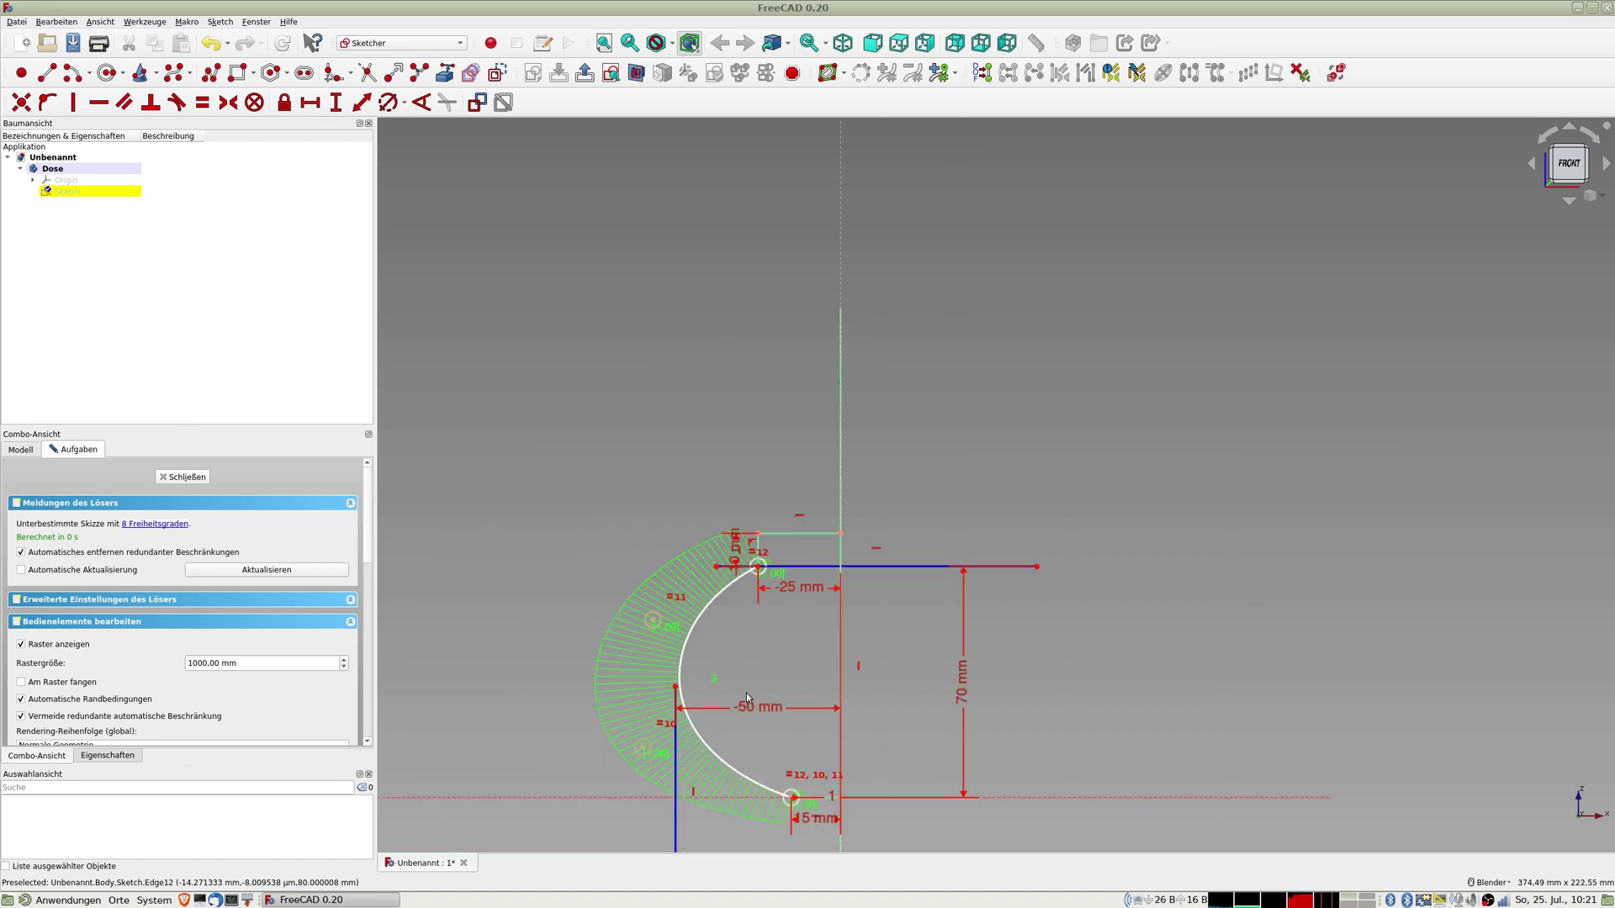
left_click(186, 477)
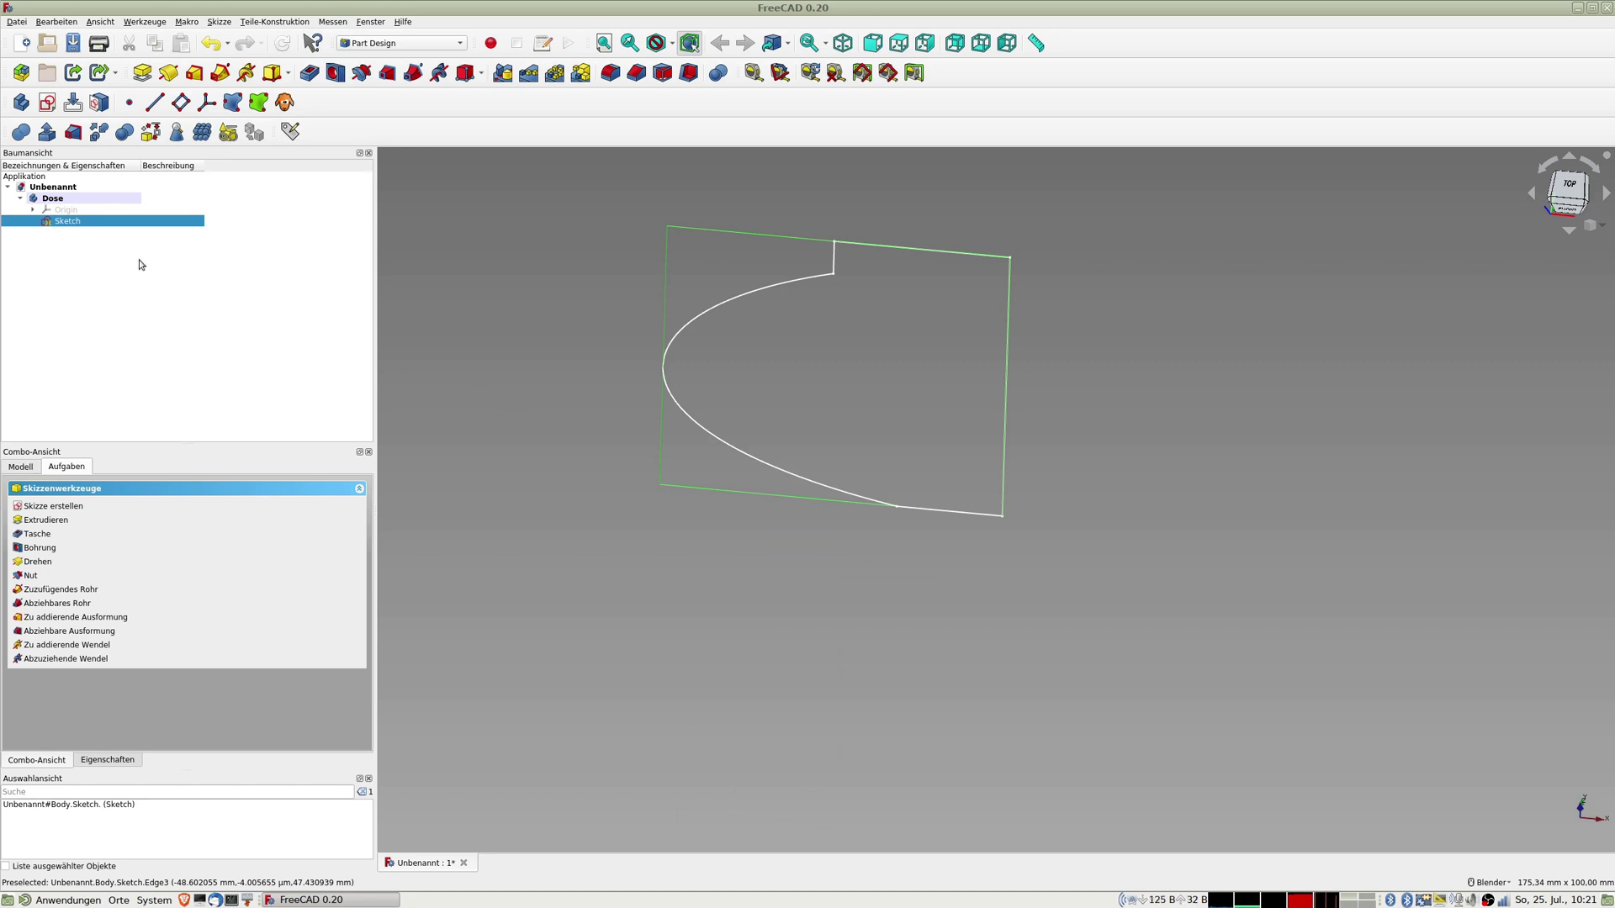
left_click(168, 72)
scroll(850, 392, "down", 4)
mouse_move(850, 392)
middle_mouse_down()
mouse_move(869, 256)
mouse_move(856, 392)
middle_mouse_up()
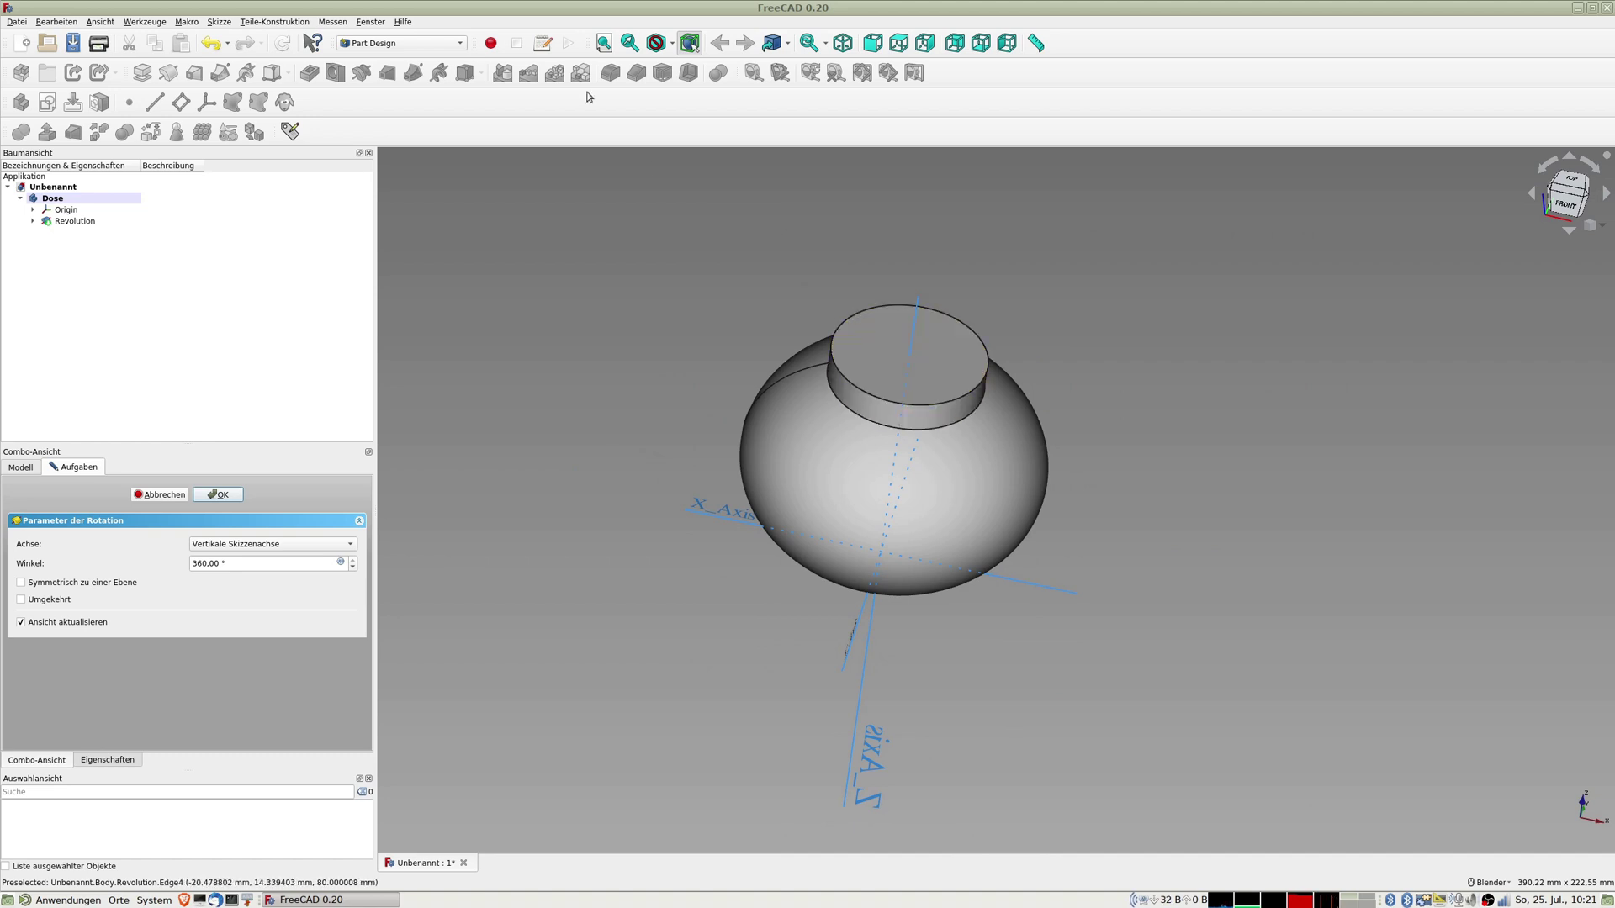
left_click(223, 496)
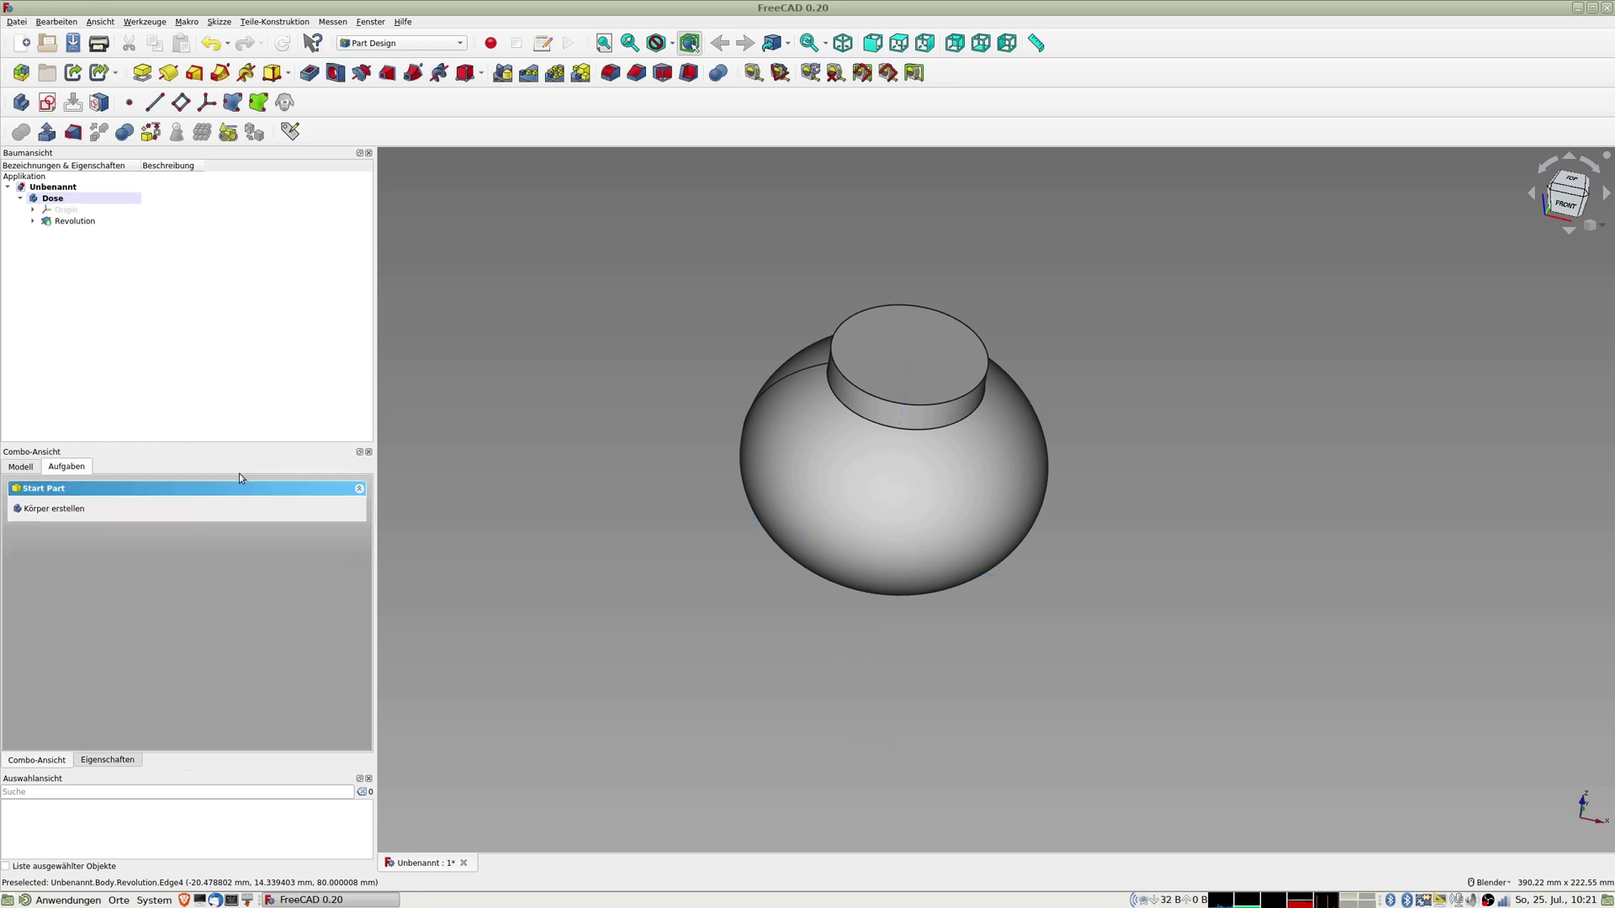
Step: Hollow the revolved body with the Thickness tool, opening it at the neck's top face with a 2 mm wall
left_click(893, 330)
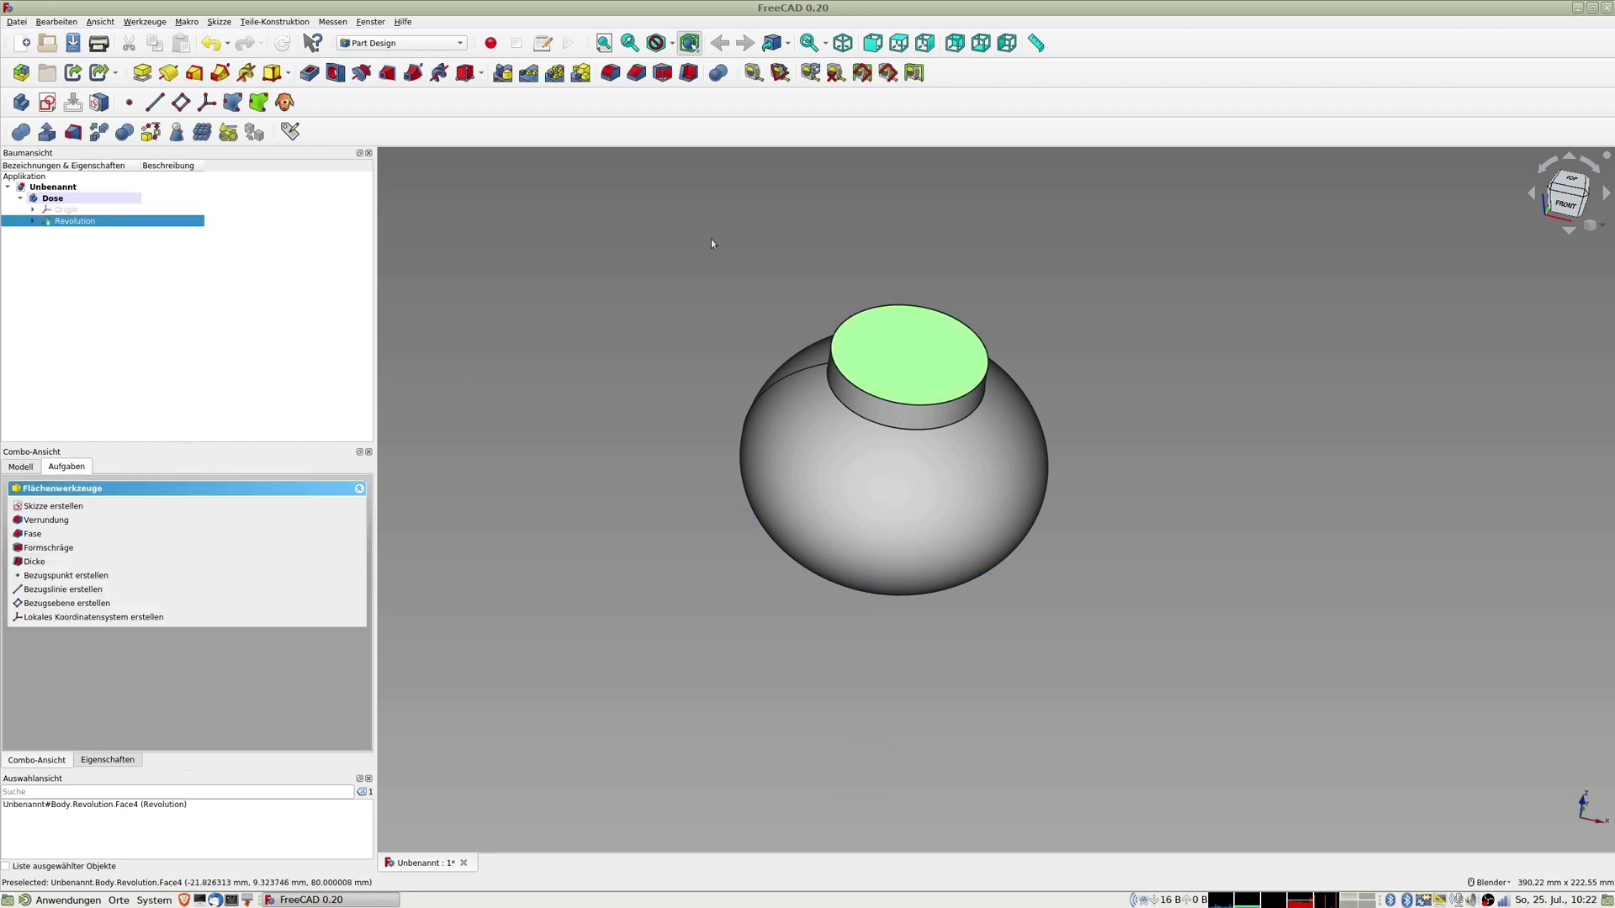
left_click(689, 74)
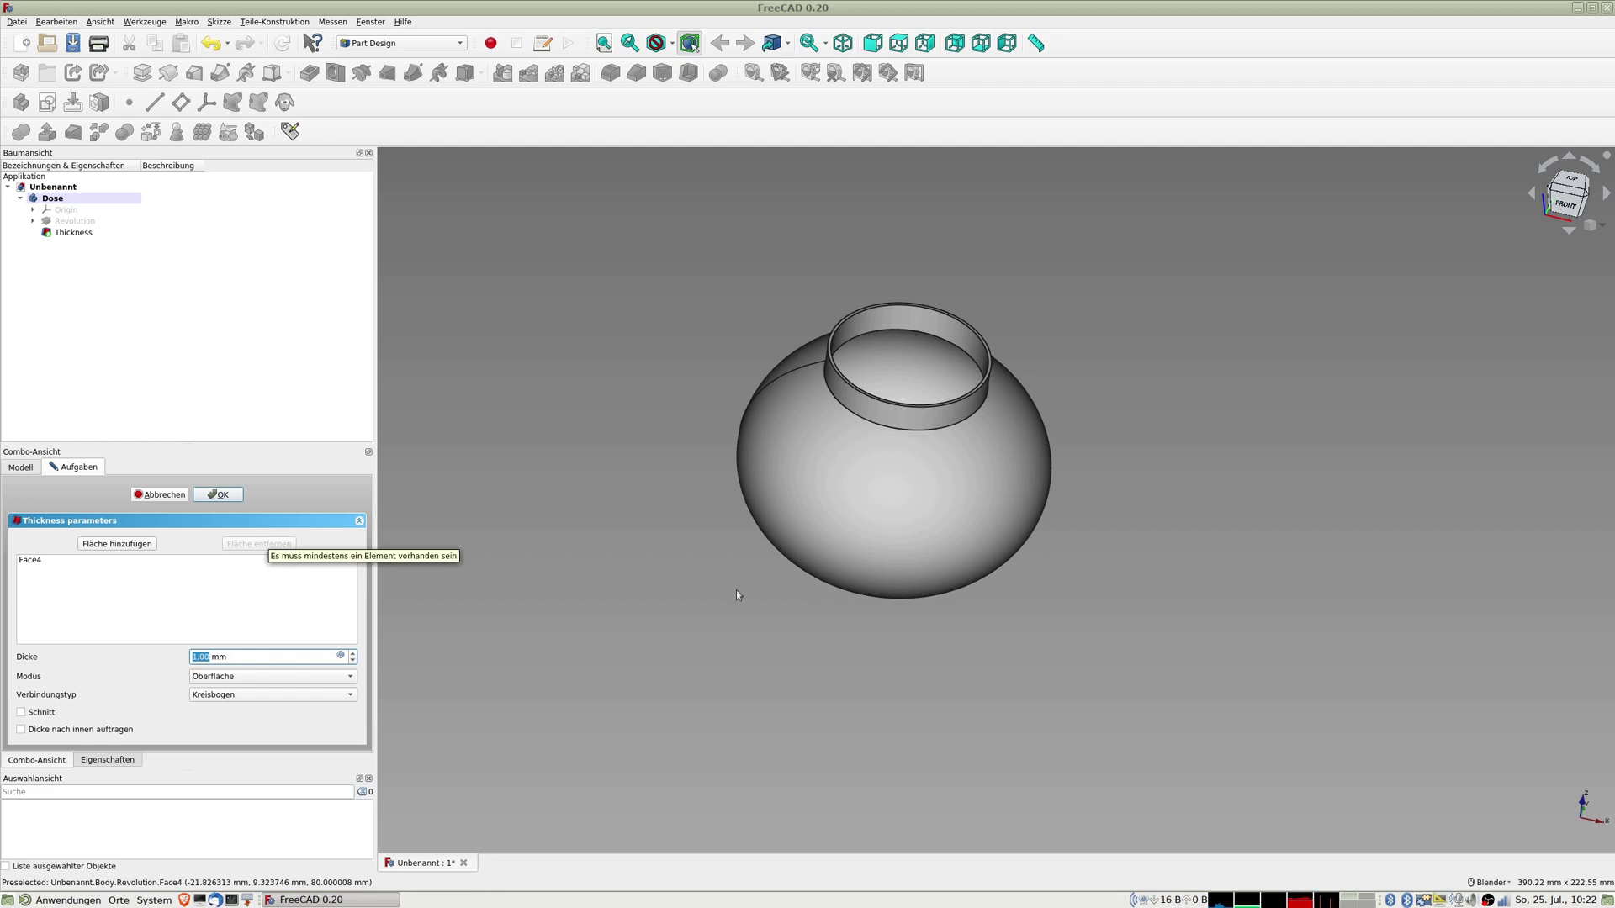
middle_click_drag(1173, 523, 1107, 480)
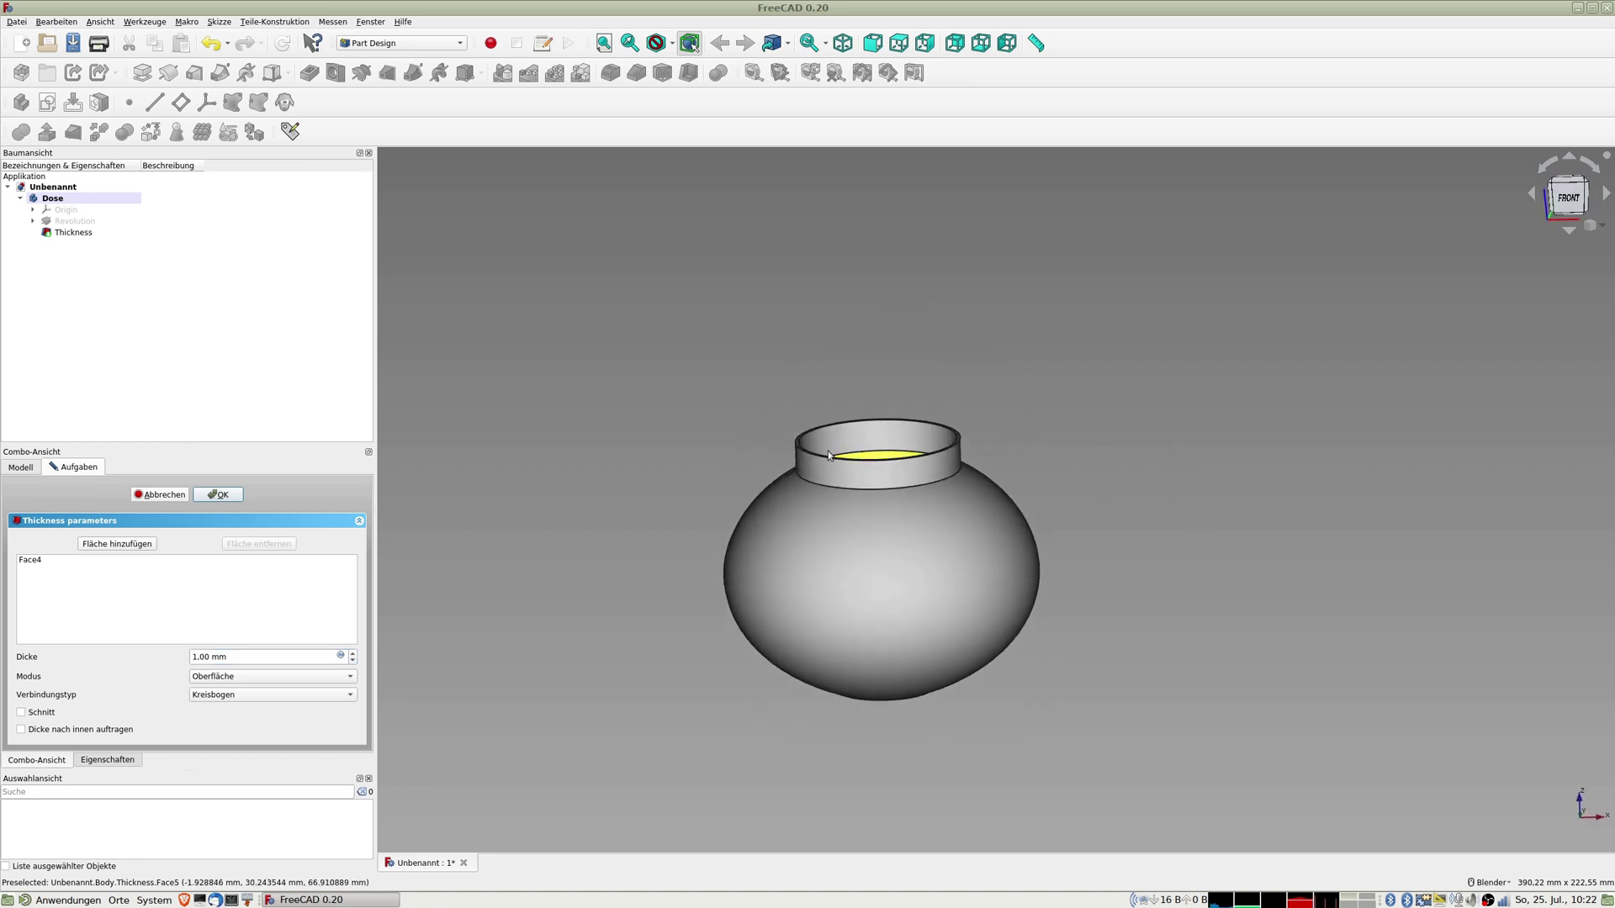
key("1")
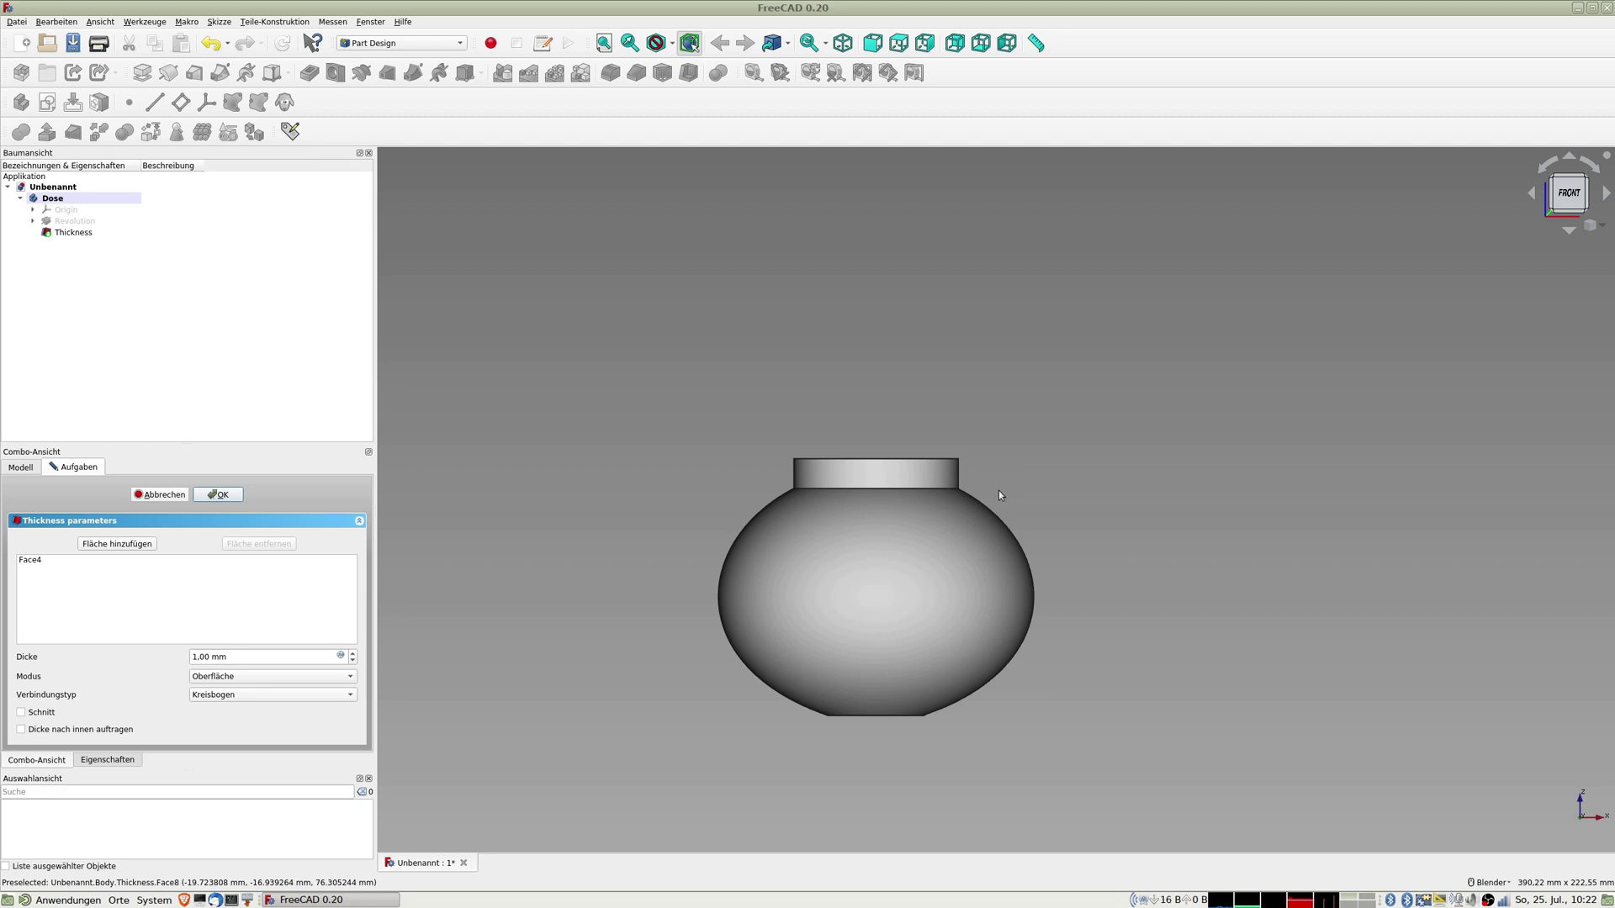
middle_click_drag(997, 491, 1000, 530)
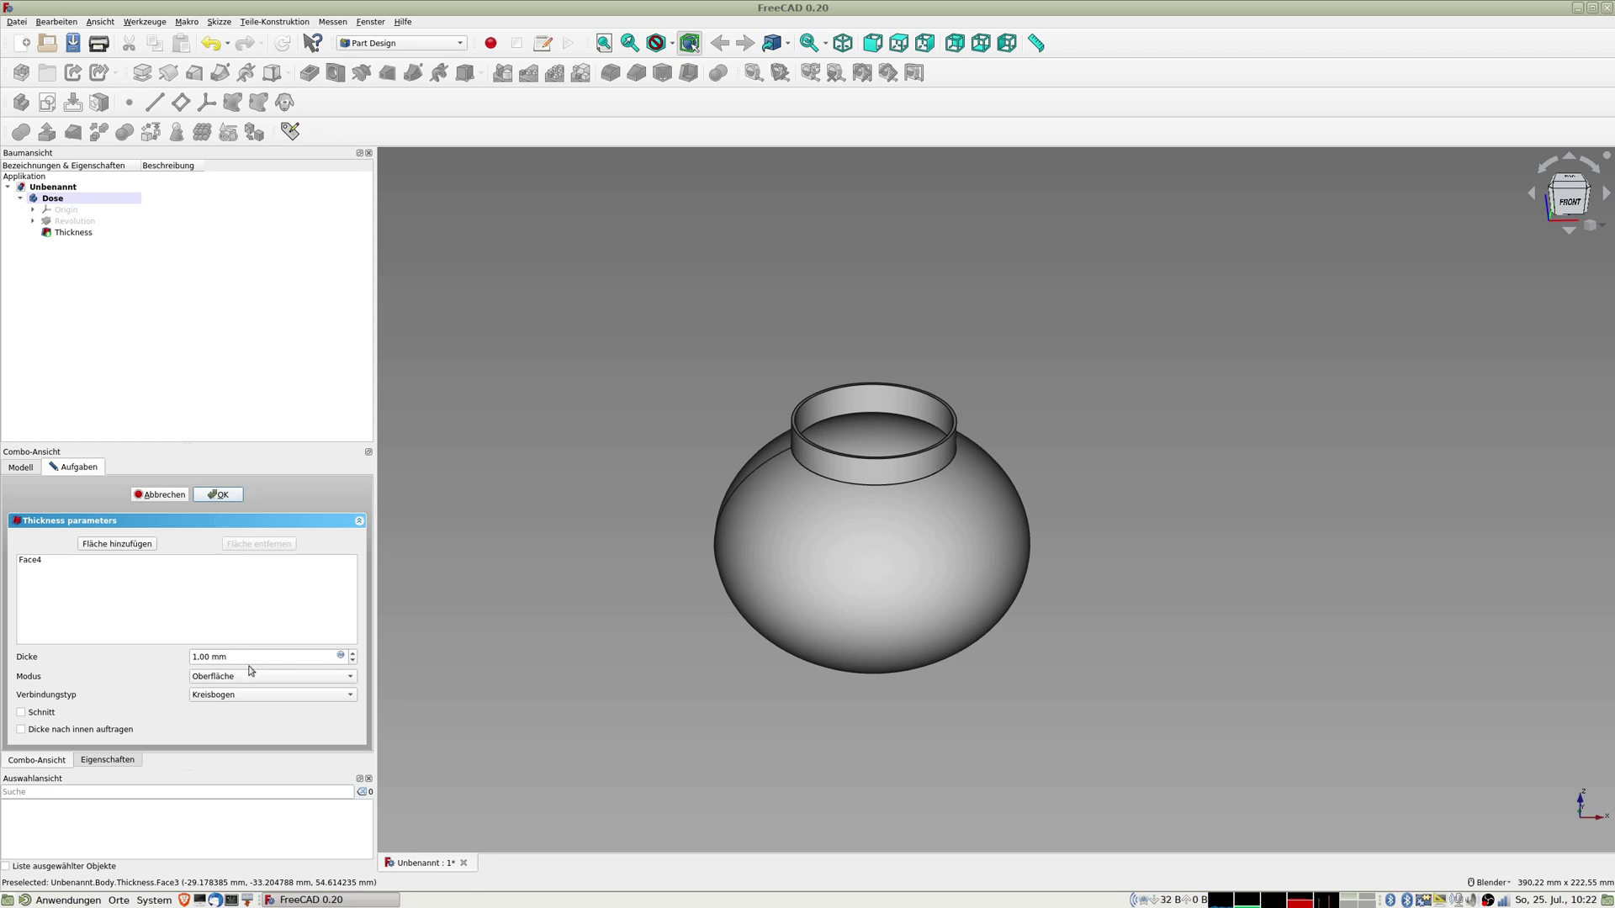
left_click_drag(247, 659, 51, 654)
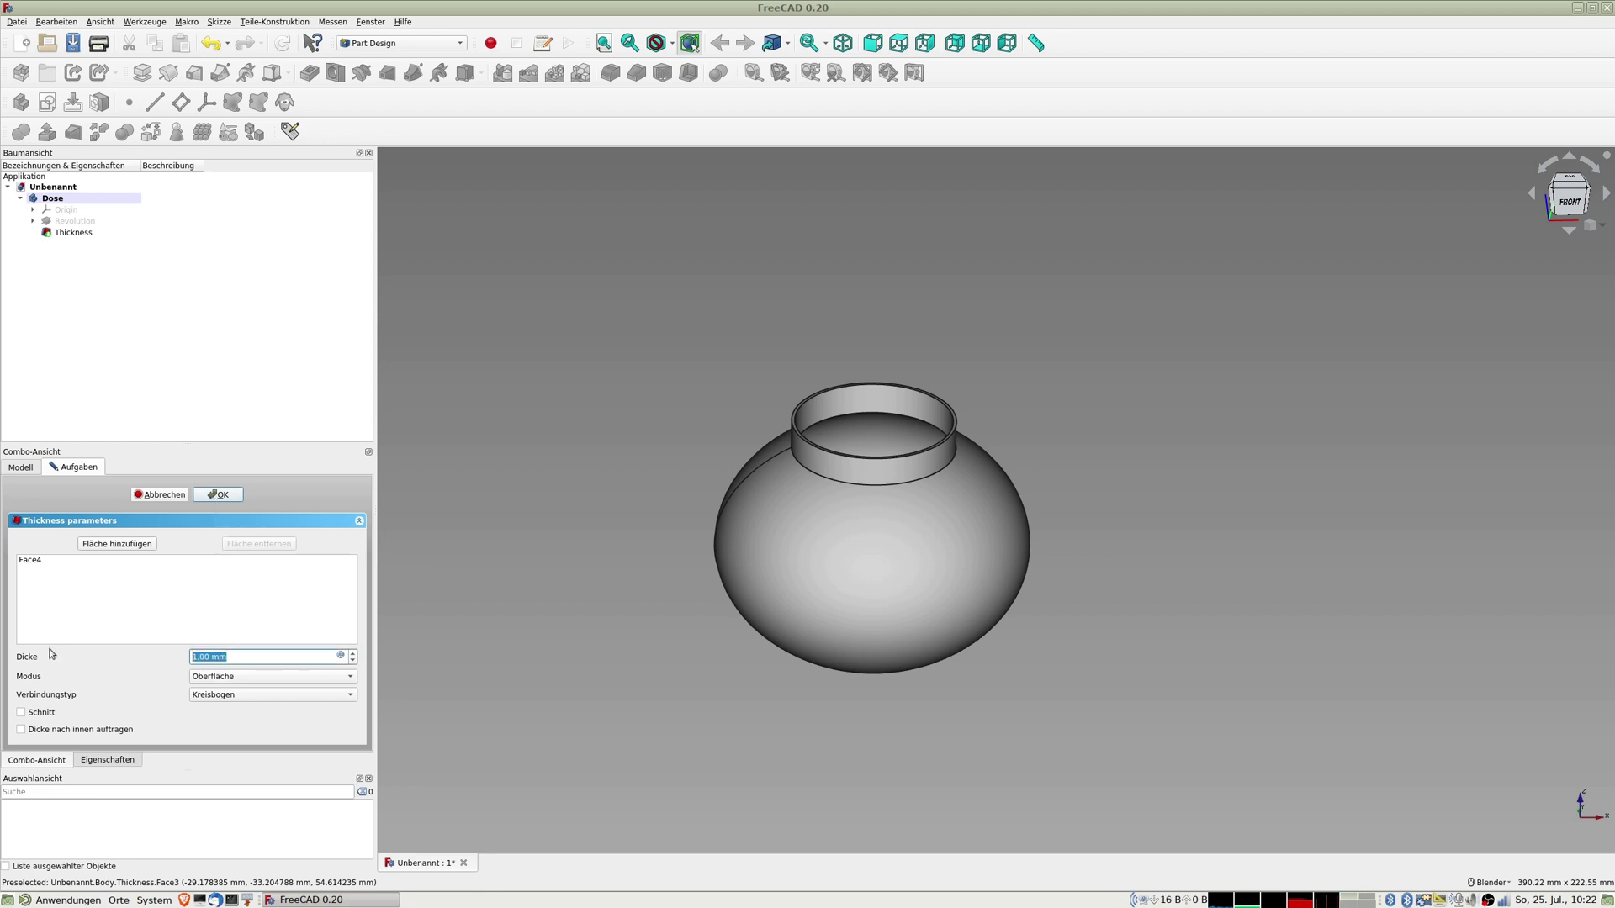
type("2")
key("Return")
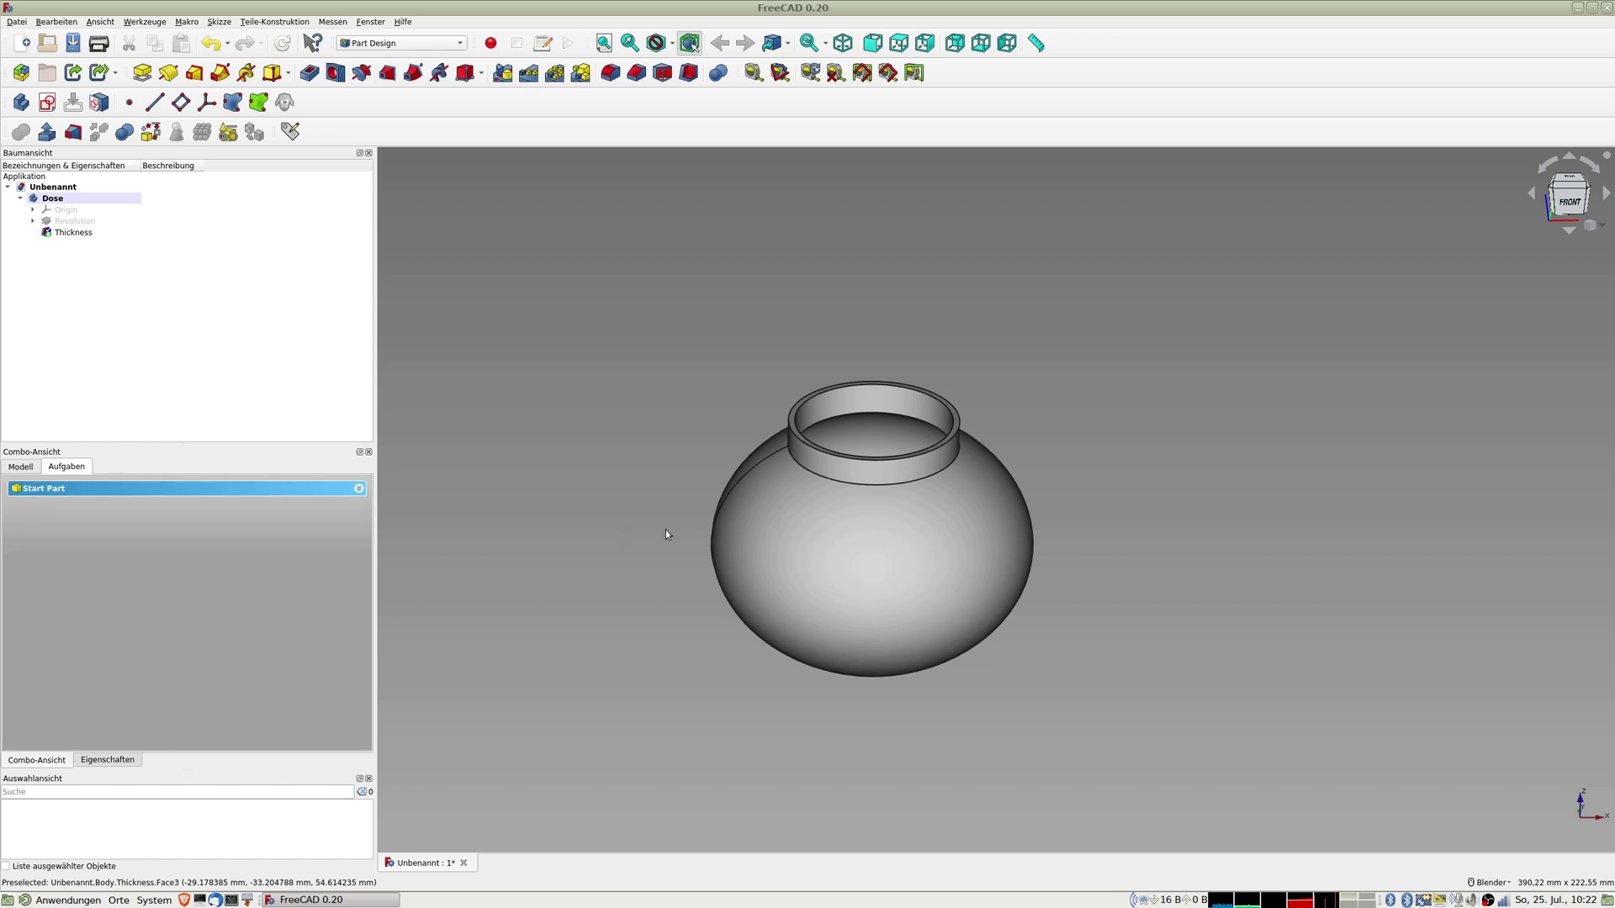
Step: Show the body's origin planes and start a new sketch on the XZ plane
mouse_move(905, 546)
middle_mouse_down()
mouse_move(898, 512)
mouse_move(895, 527)
middle_mouse_up()
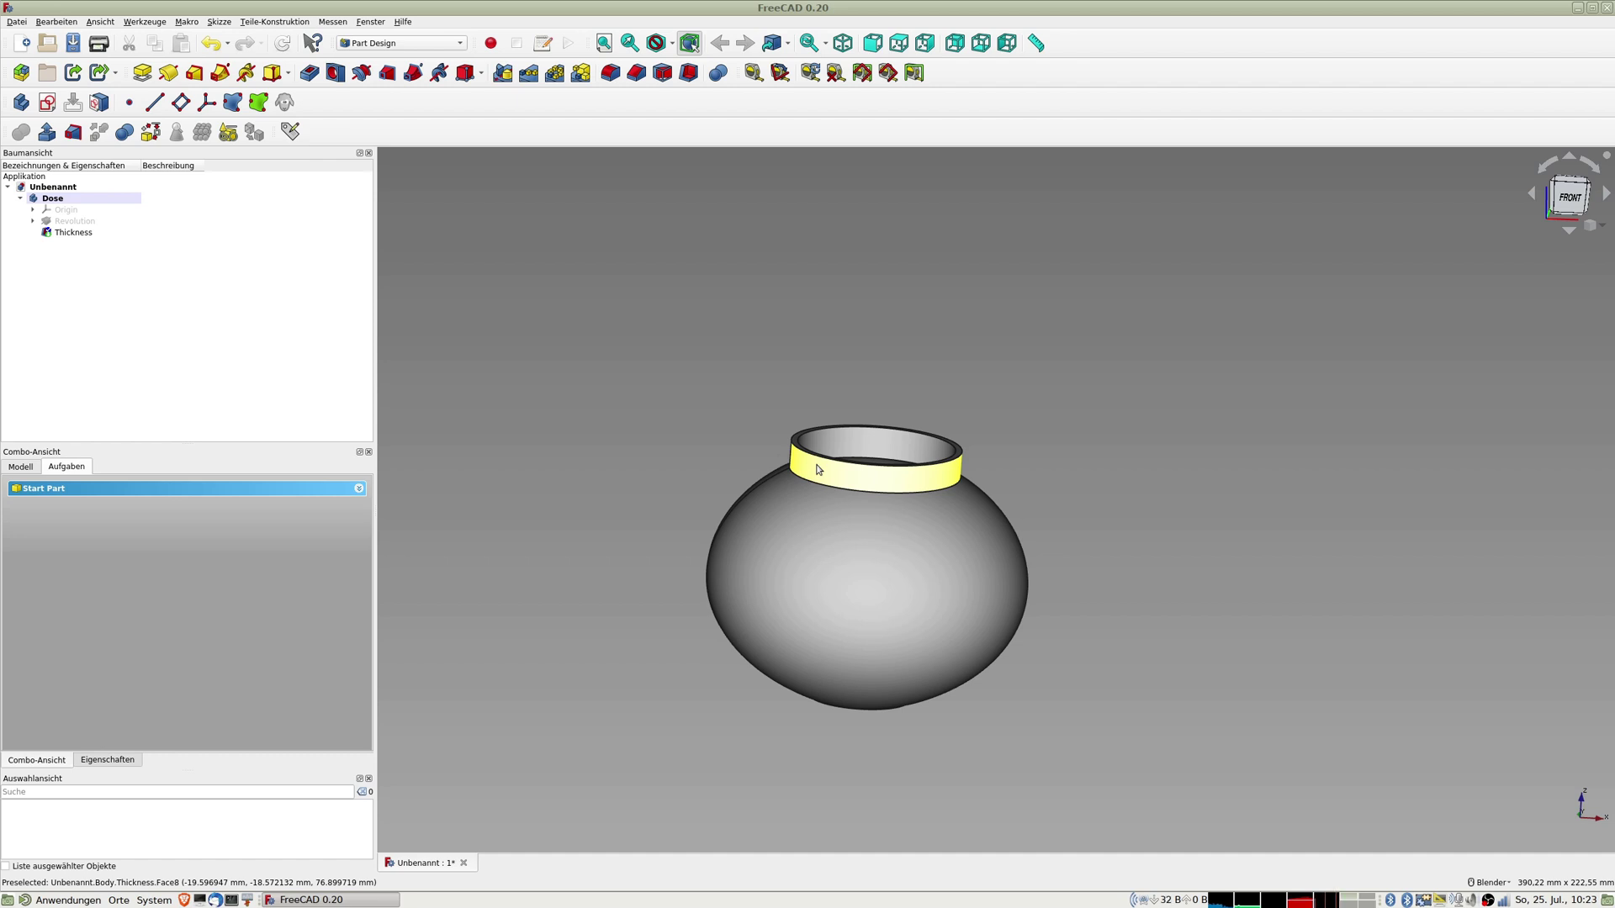
key("1")
scroll(871, 505, "up", 3)
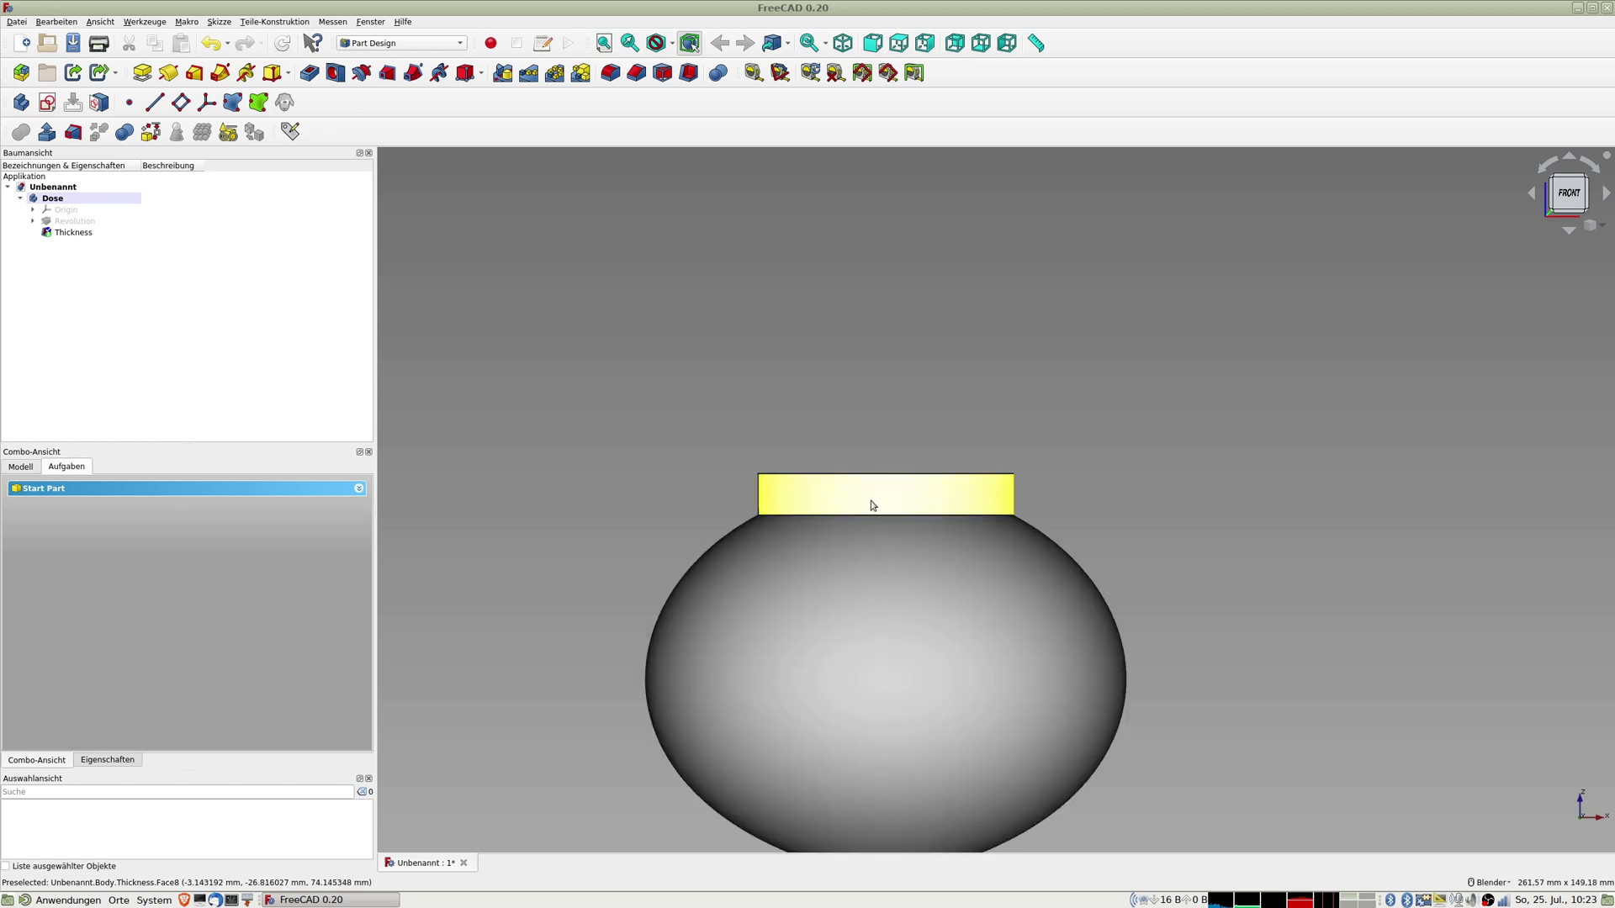
scroll(871, 501, "up", 2)
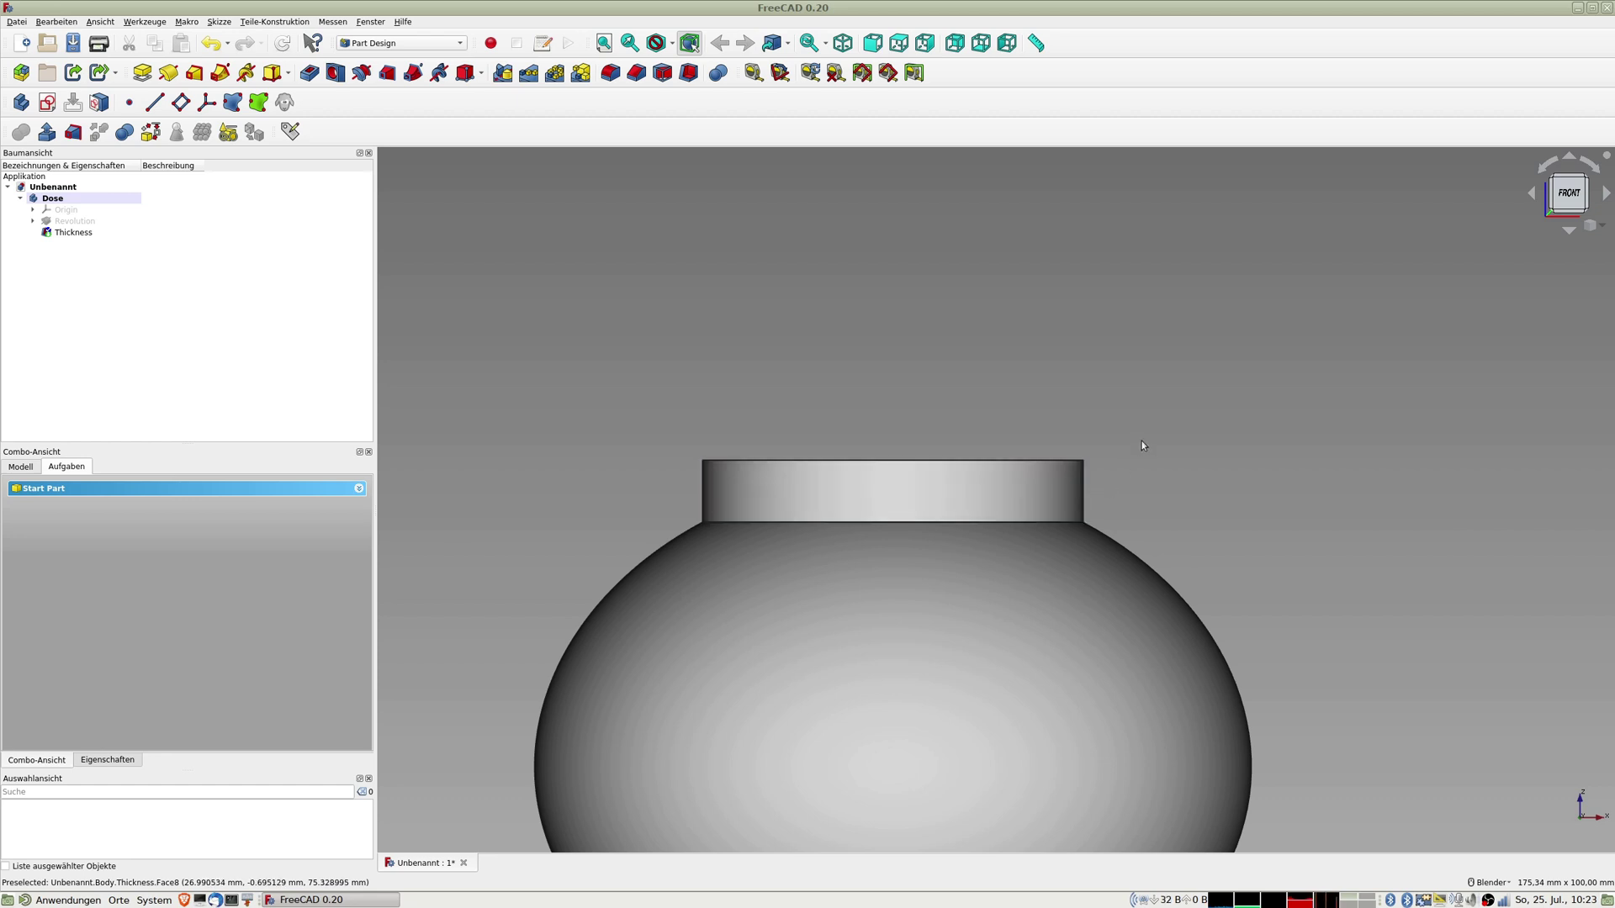
left_click(65, 209)
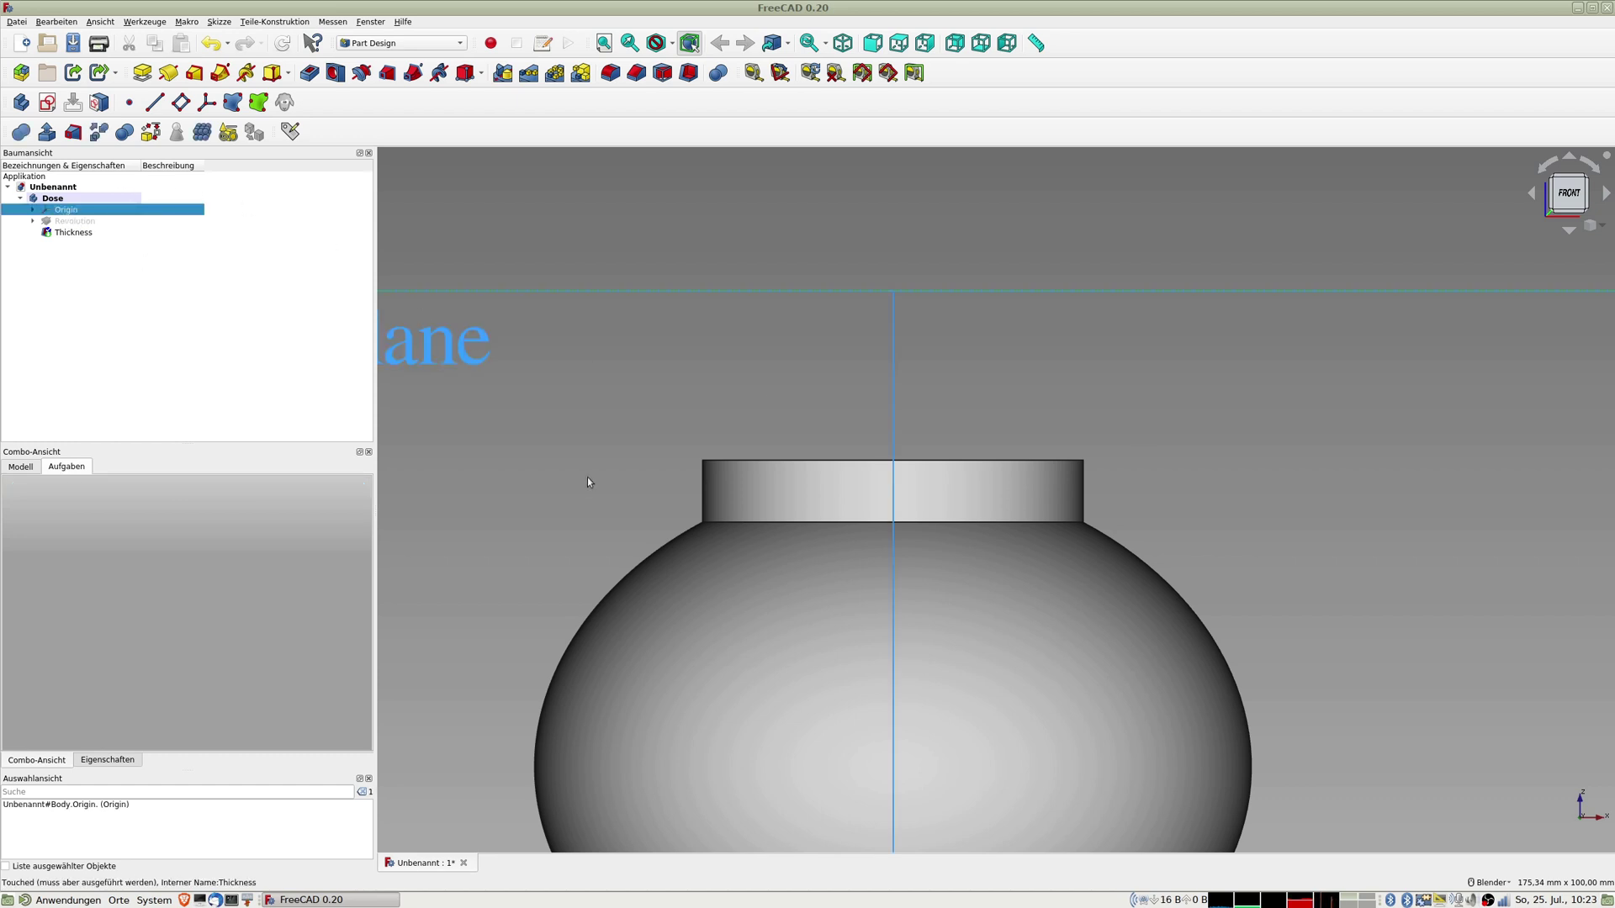
scroll(594, 479, "down", 5)
scroll(616, 495, "down", 2)
scroll(621, 497, "up", 4)
middle_click_drag(744, 523, 762, 572)
middle_click_drag(1067, 520, 1092, 541)
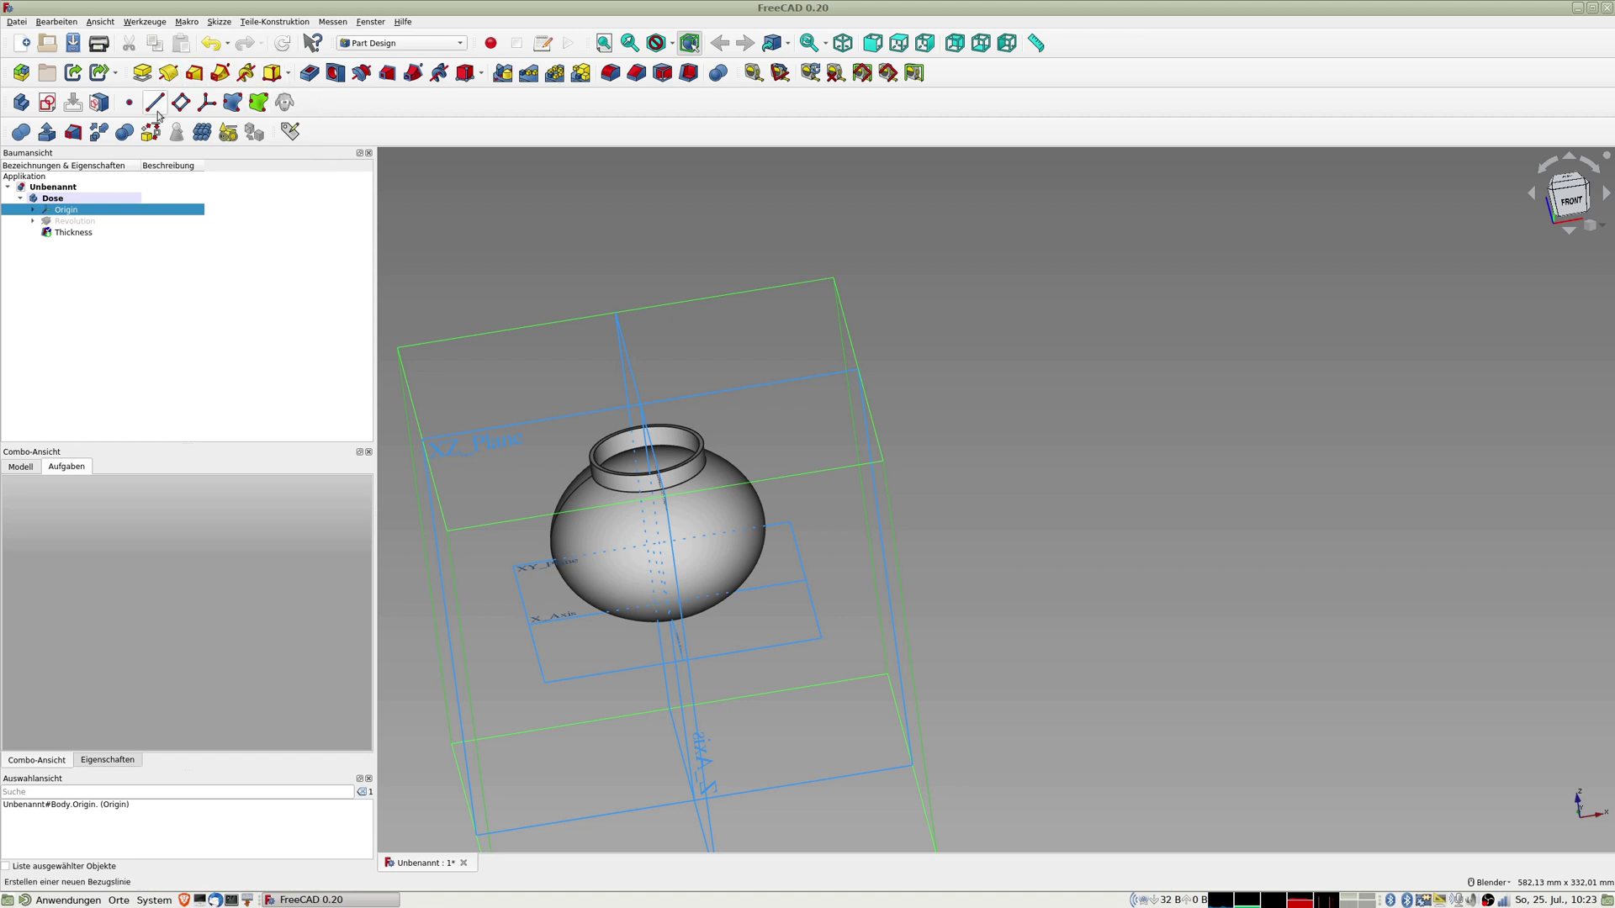
left_click(515, 437)
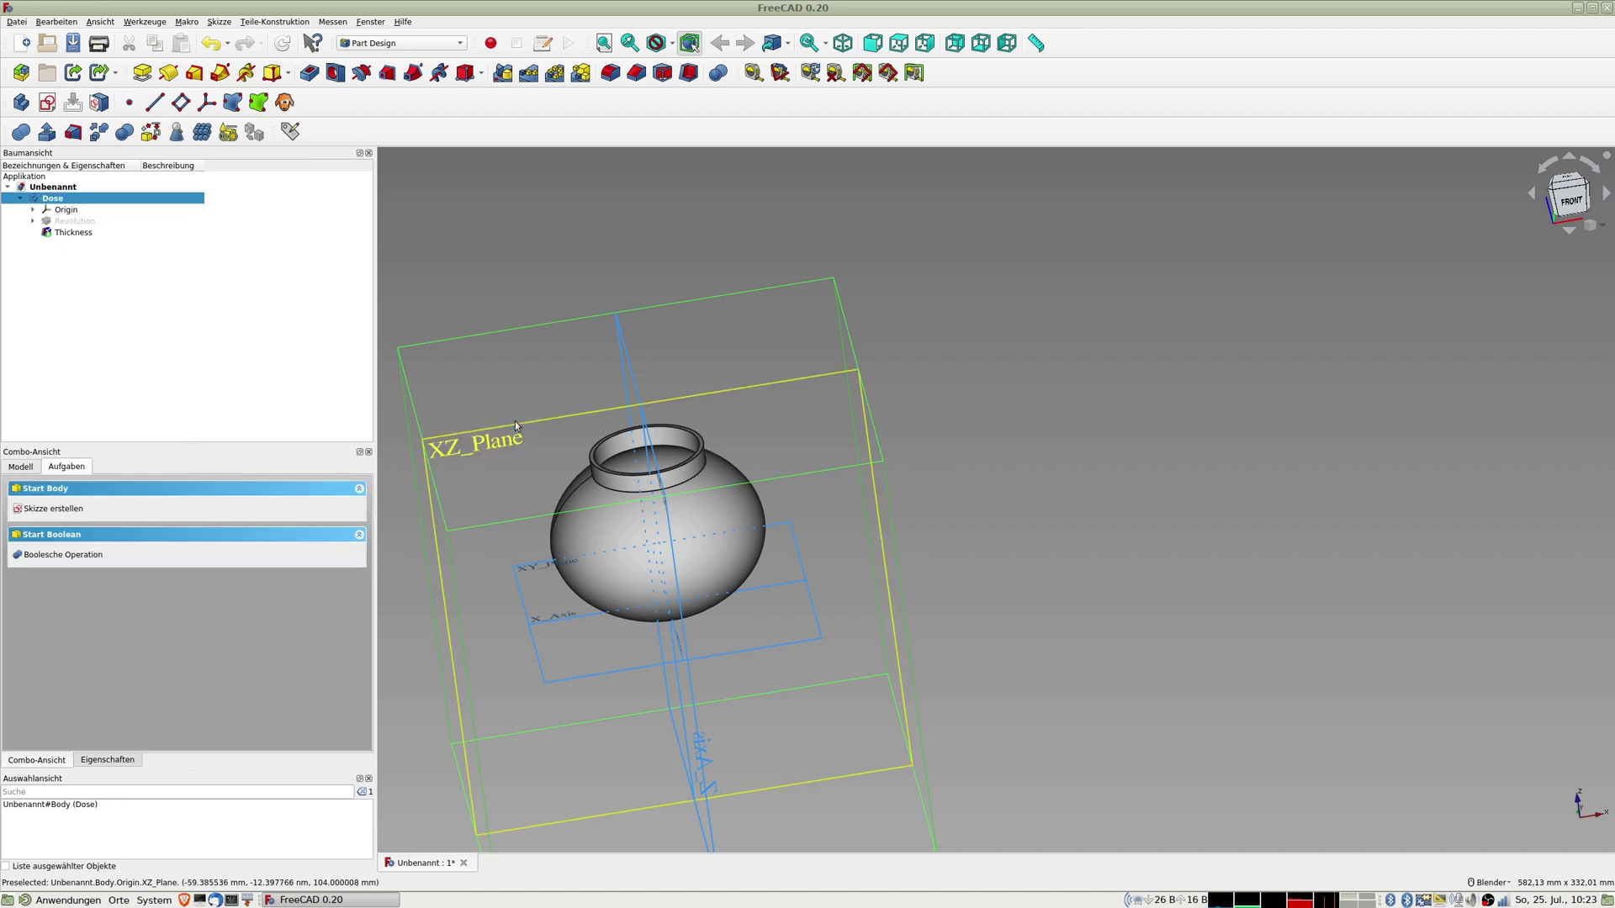
left_click(516, 438)
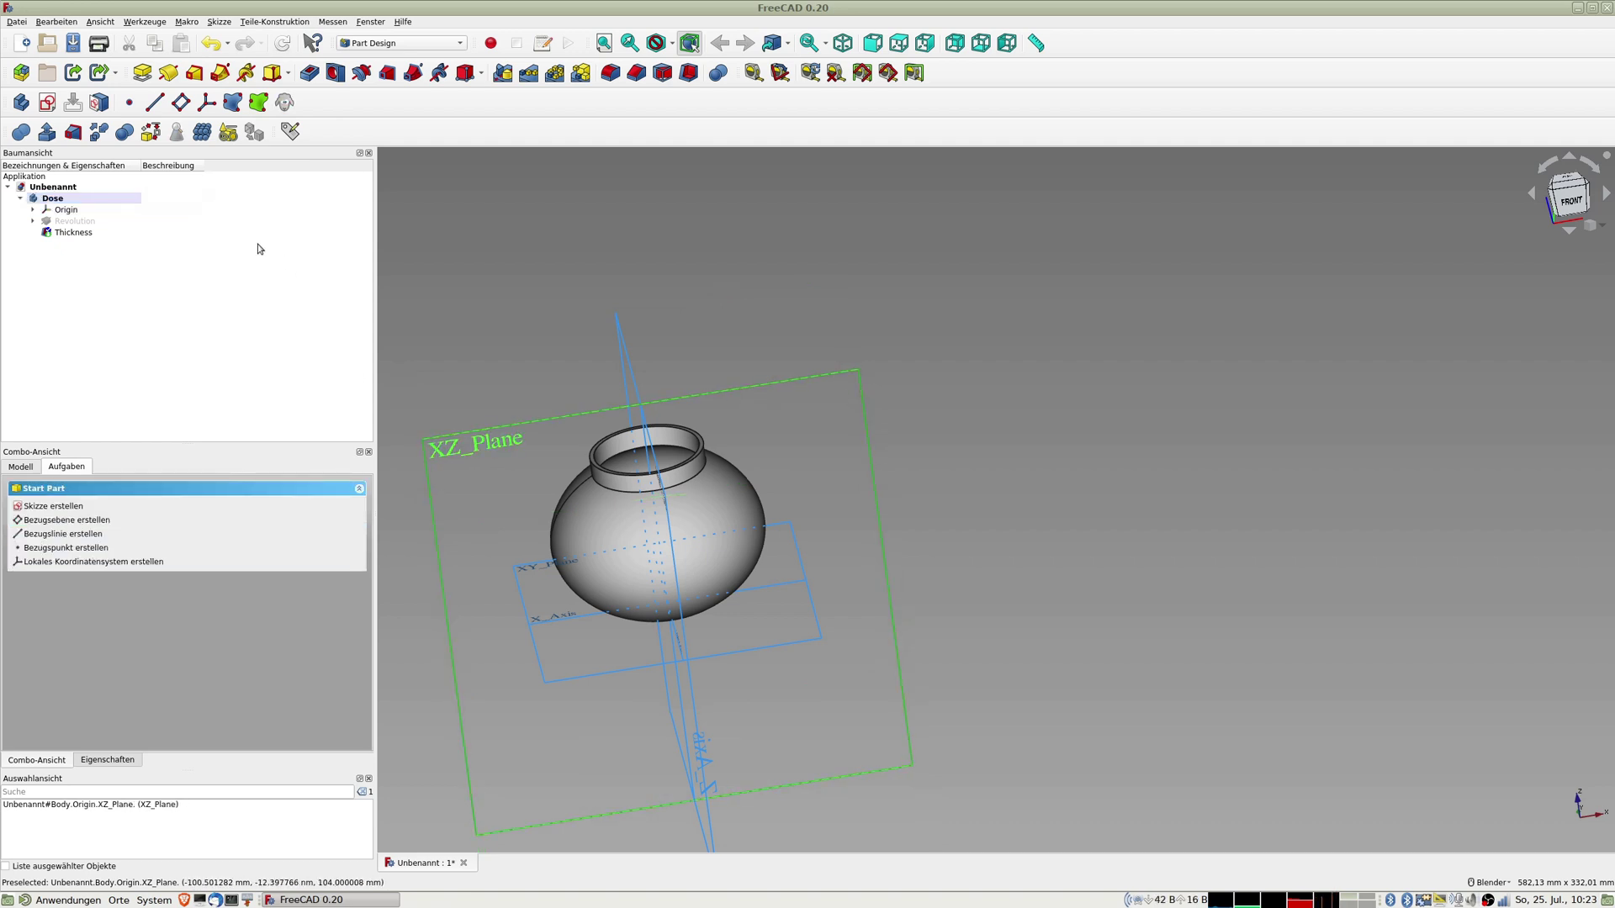
left_click(47, 102)
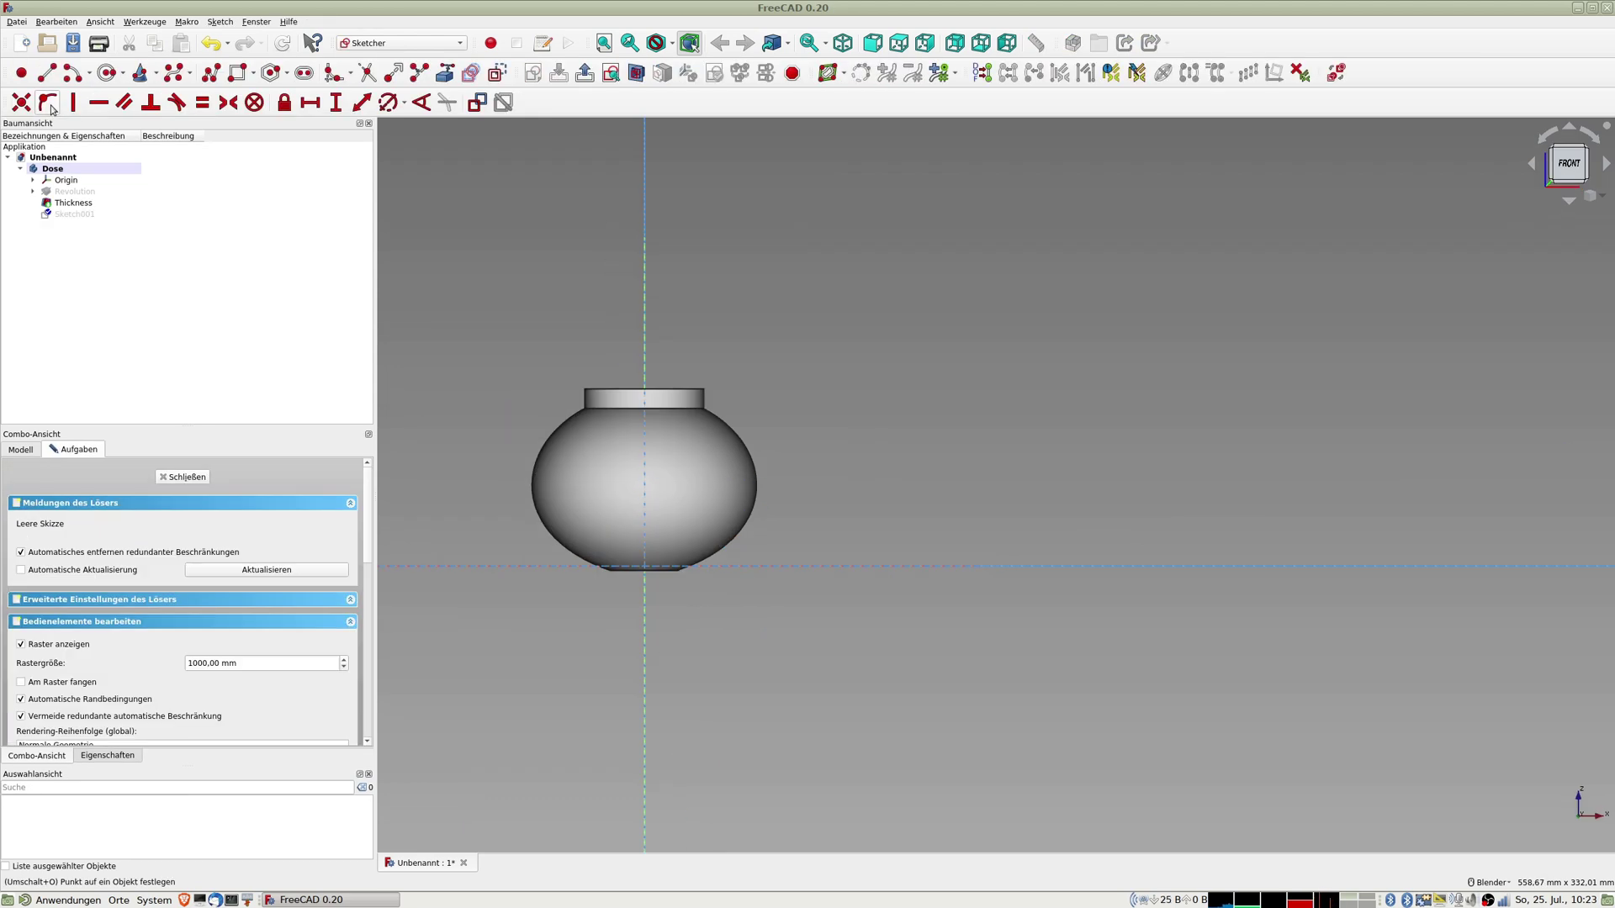
Step: Turn on section view in the sketch to expose the cut wall around the jar's neck
scroll(568, 345, "up", 5)
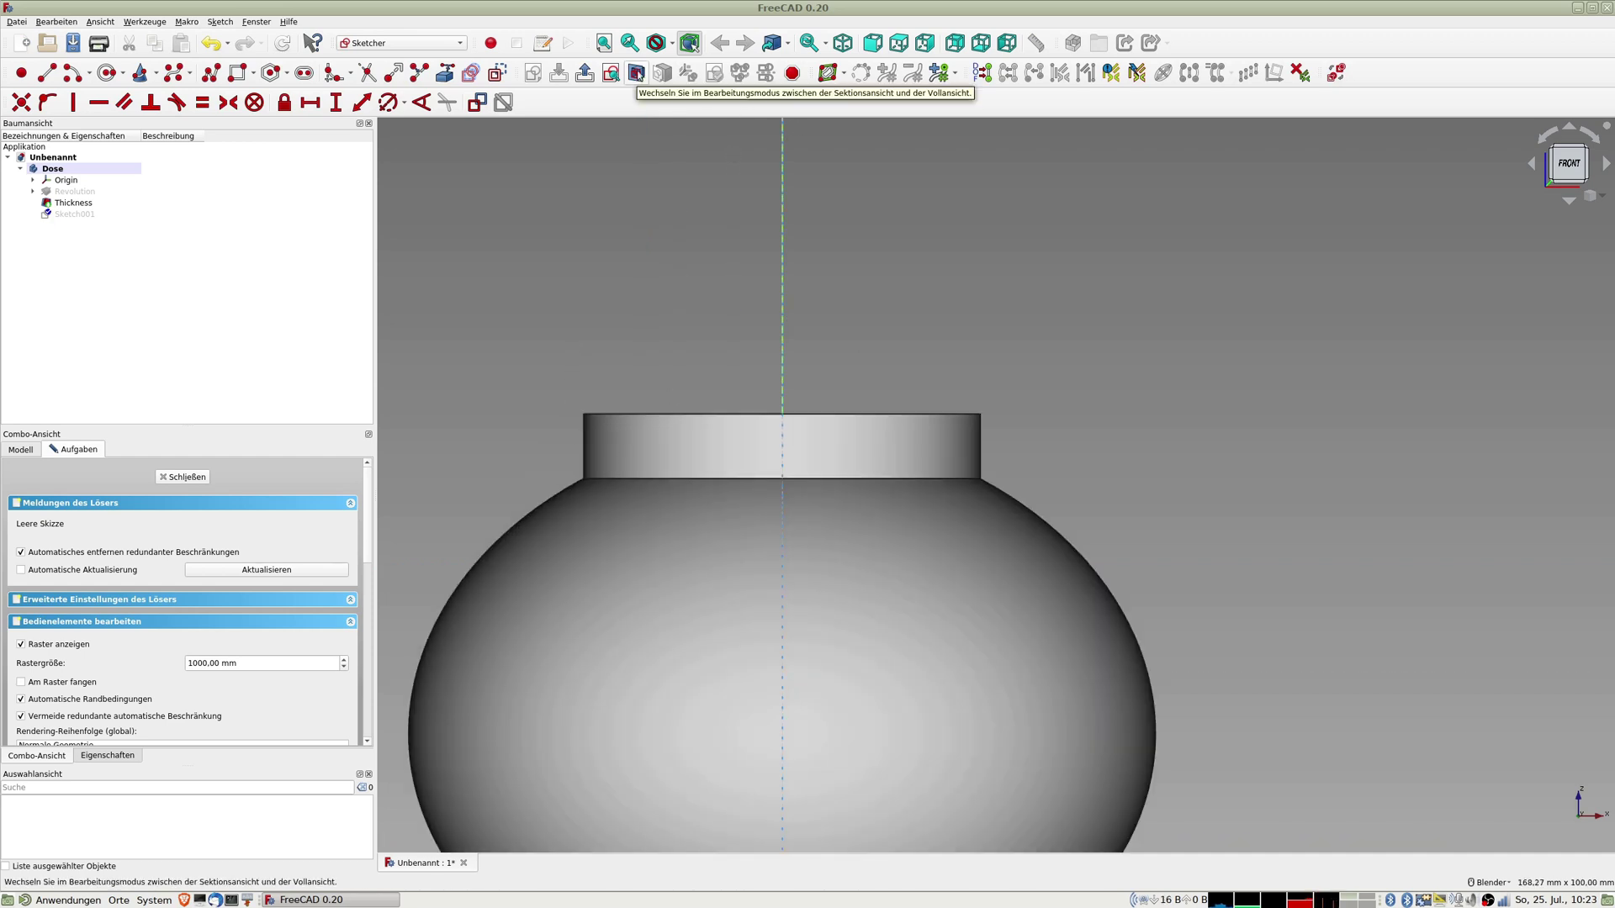
left_click(637, 74)
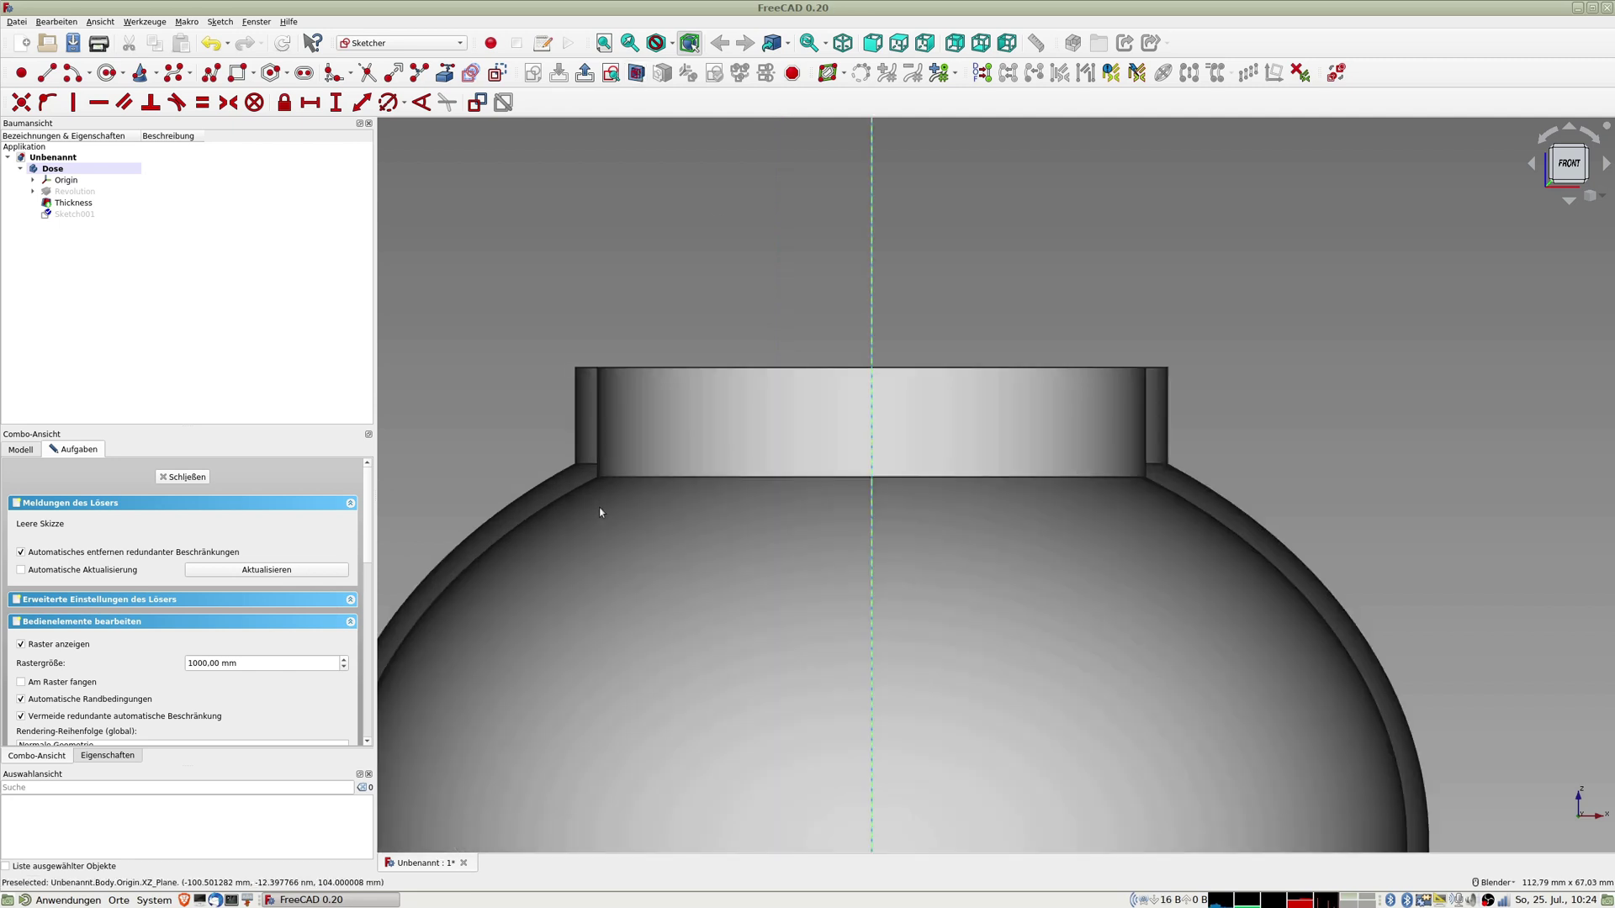
scroll(602, 511, "up", 3)
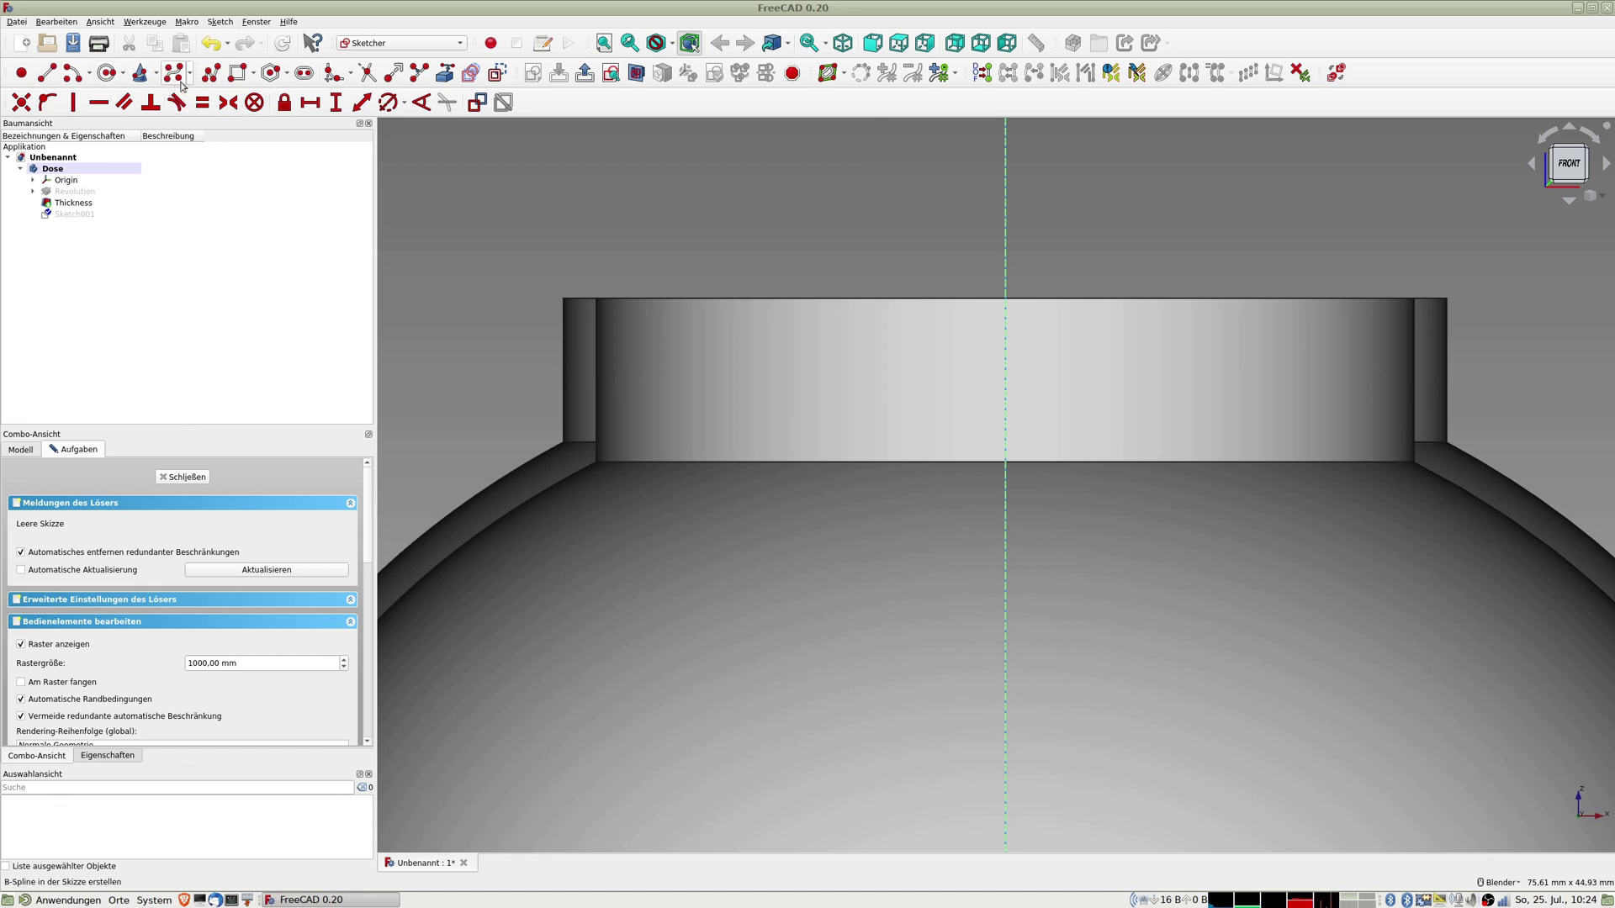
Step: Draw a closed five-sided polyline about 1.5 mm high at the base of the neck's left wall, its point reaching into the wall
left_click(236, 74)
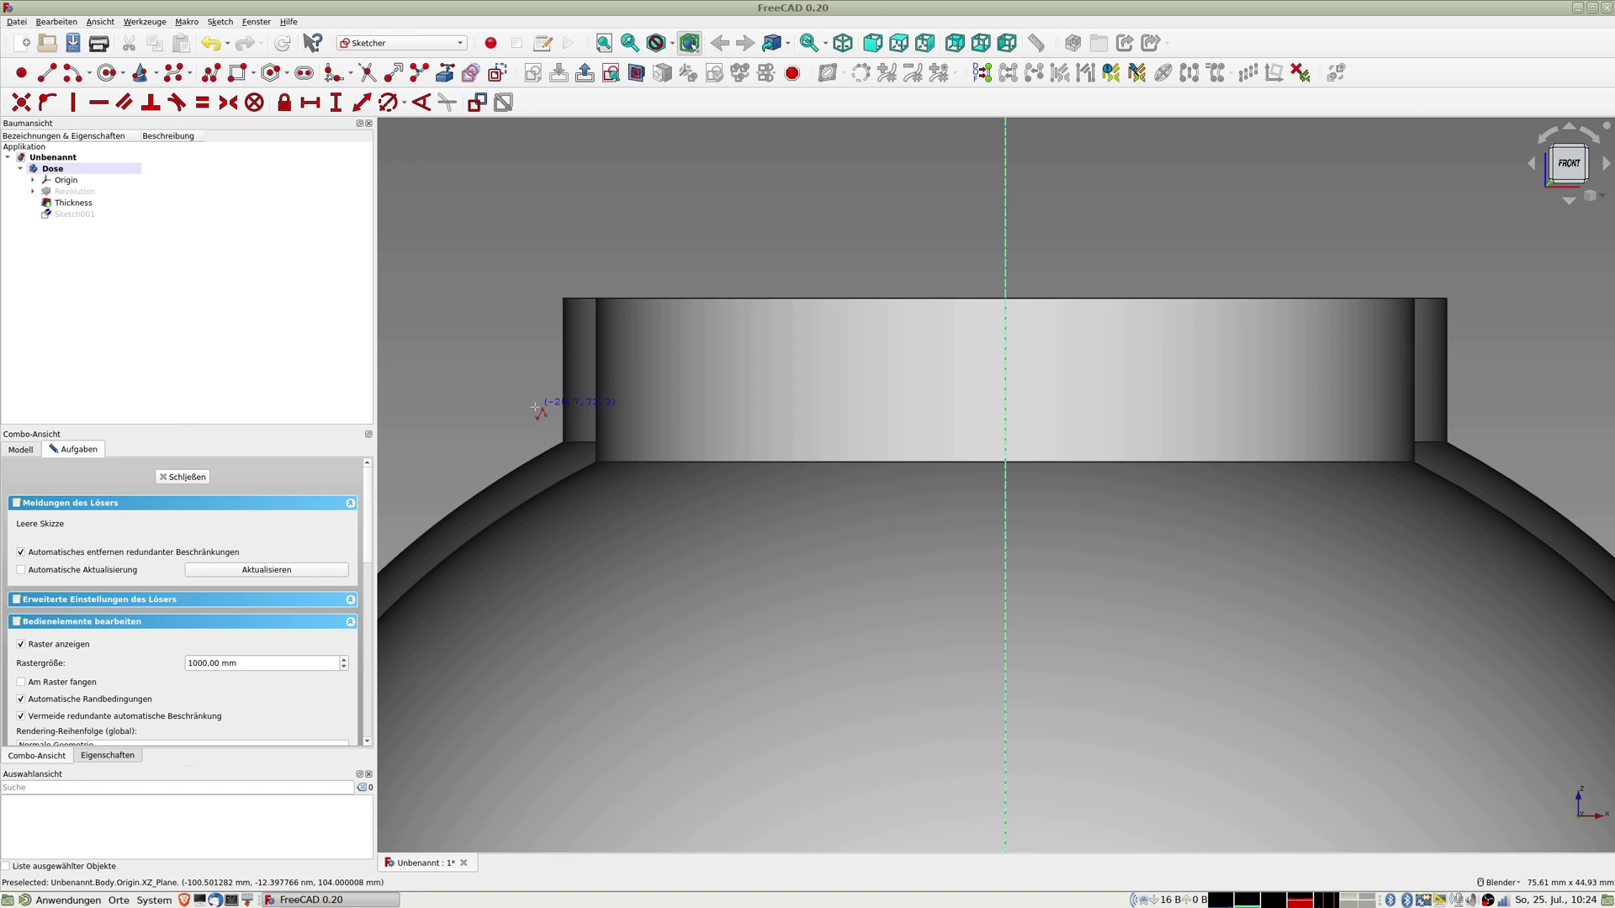
left_click(537, 409)
left_click(563, 410)
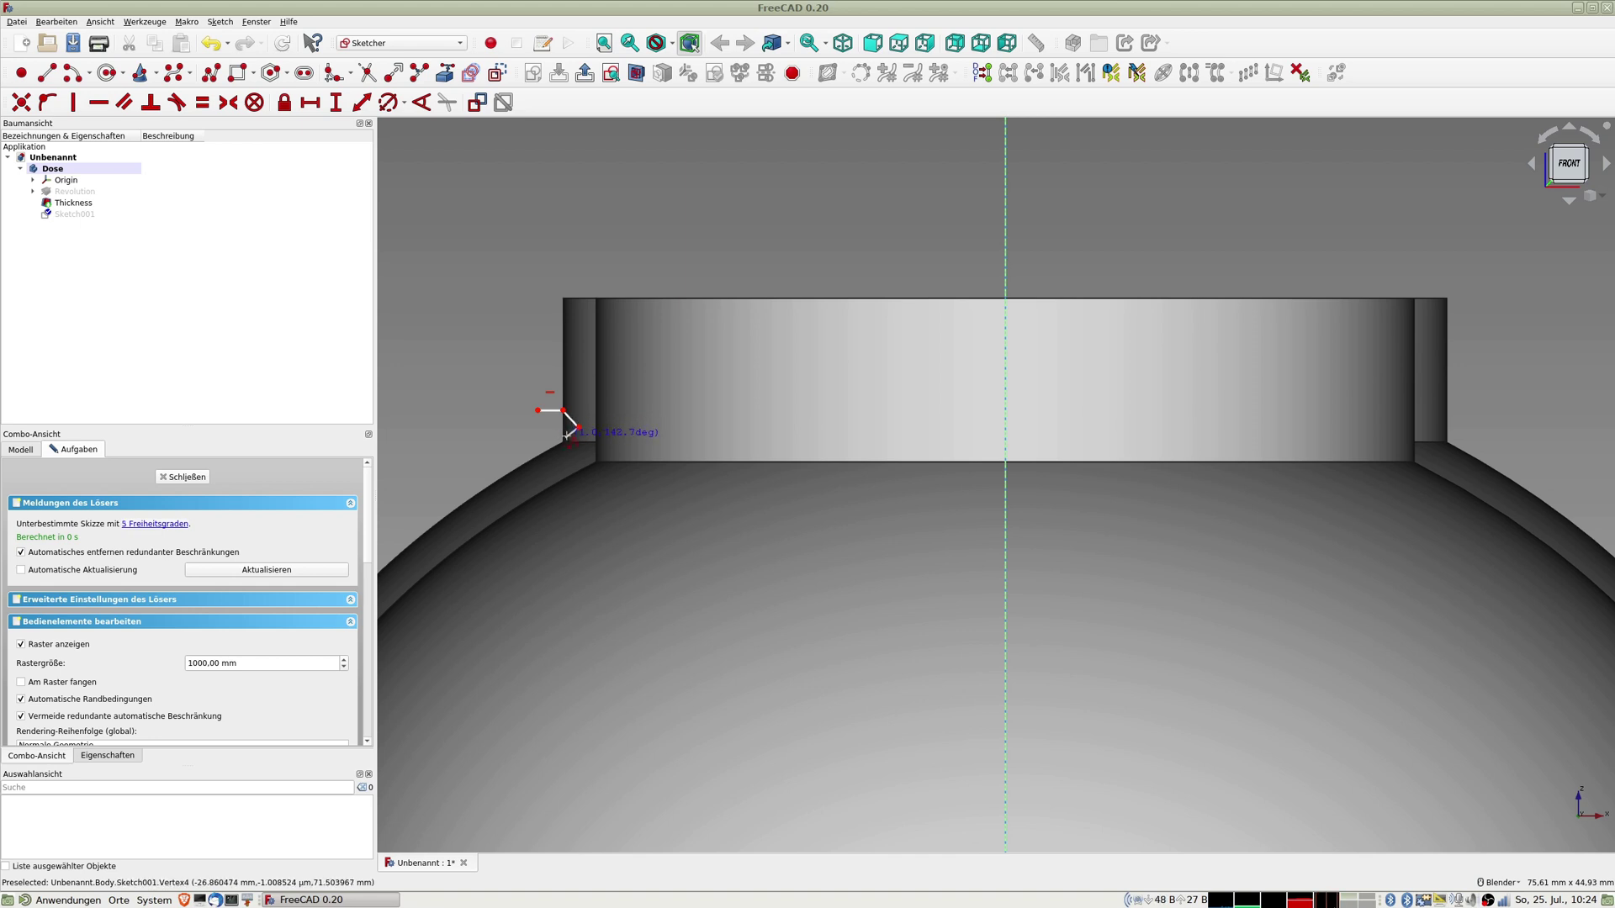
left_click(568, 435)
left_click(537, 435)
left_click(537, 411)
scroll(563, 417, "up", 4)
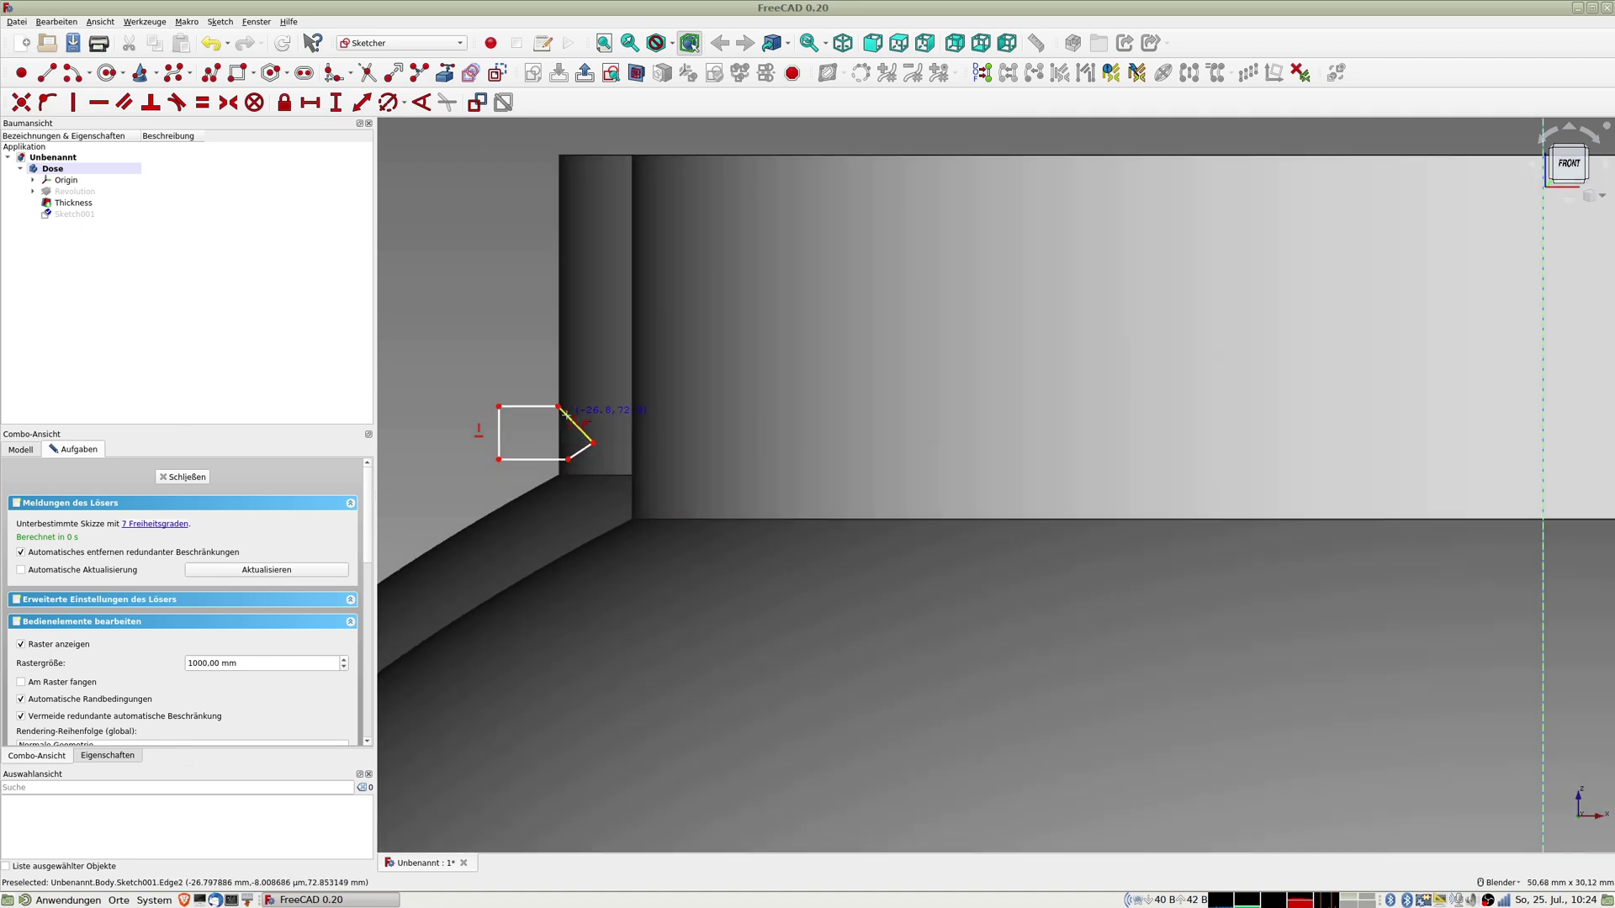
right_click(606, 431)
scroll(524, 426, "down", 2)
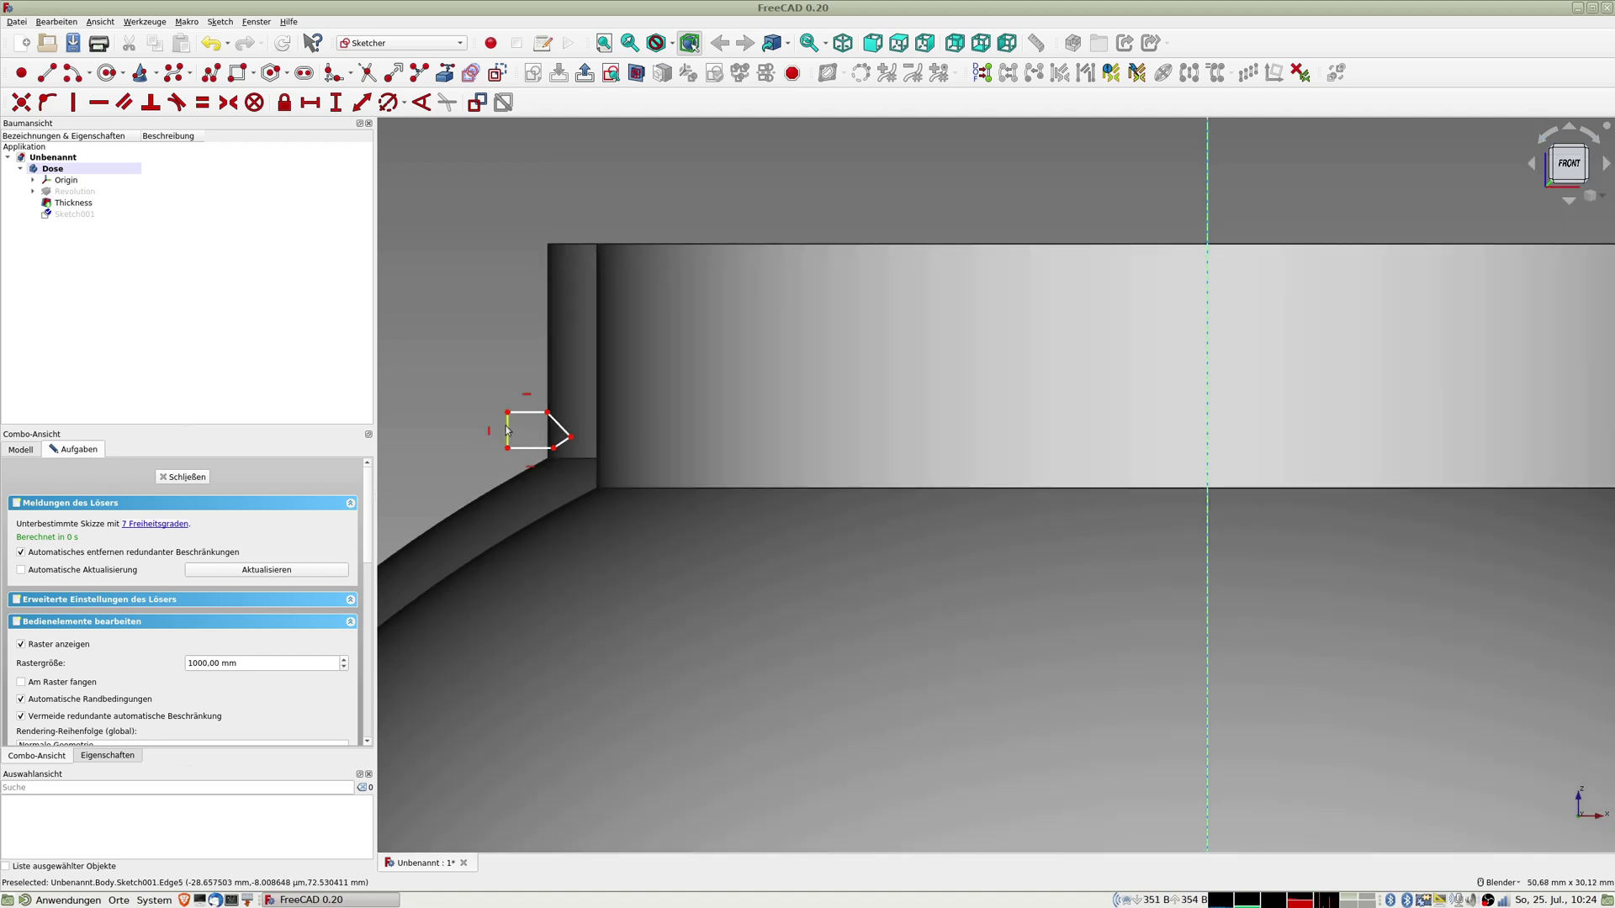
Step: Set the vertical length of the profile's outer edge to 1.9 mm
left_click(505, 430)
left_click(371, 104)
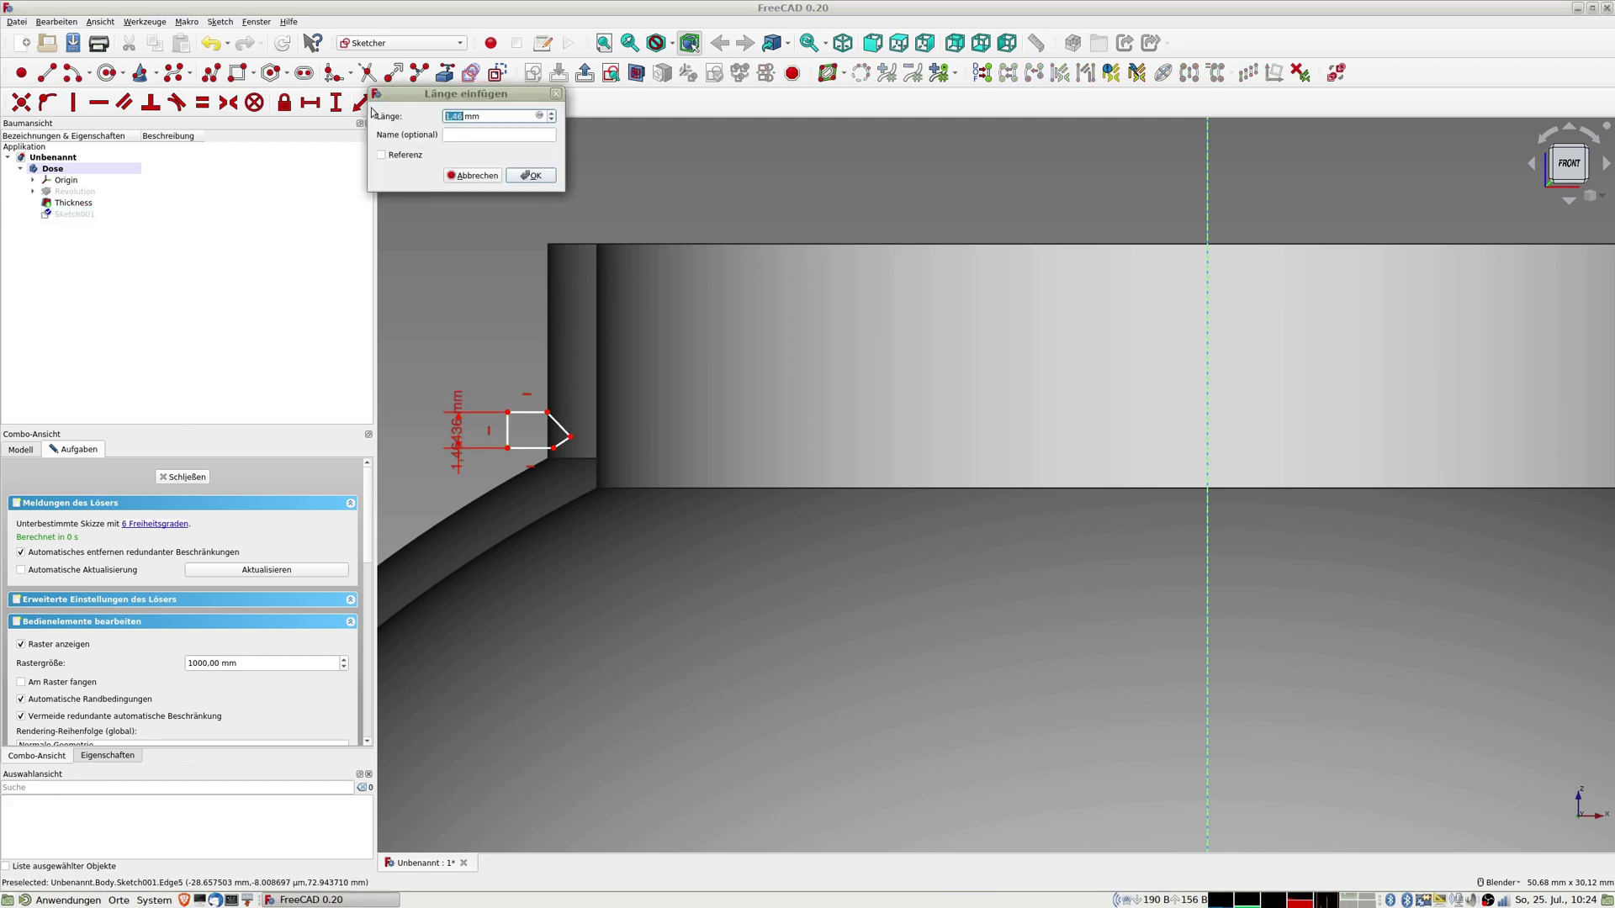
type("1,9")
key("Return")
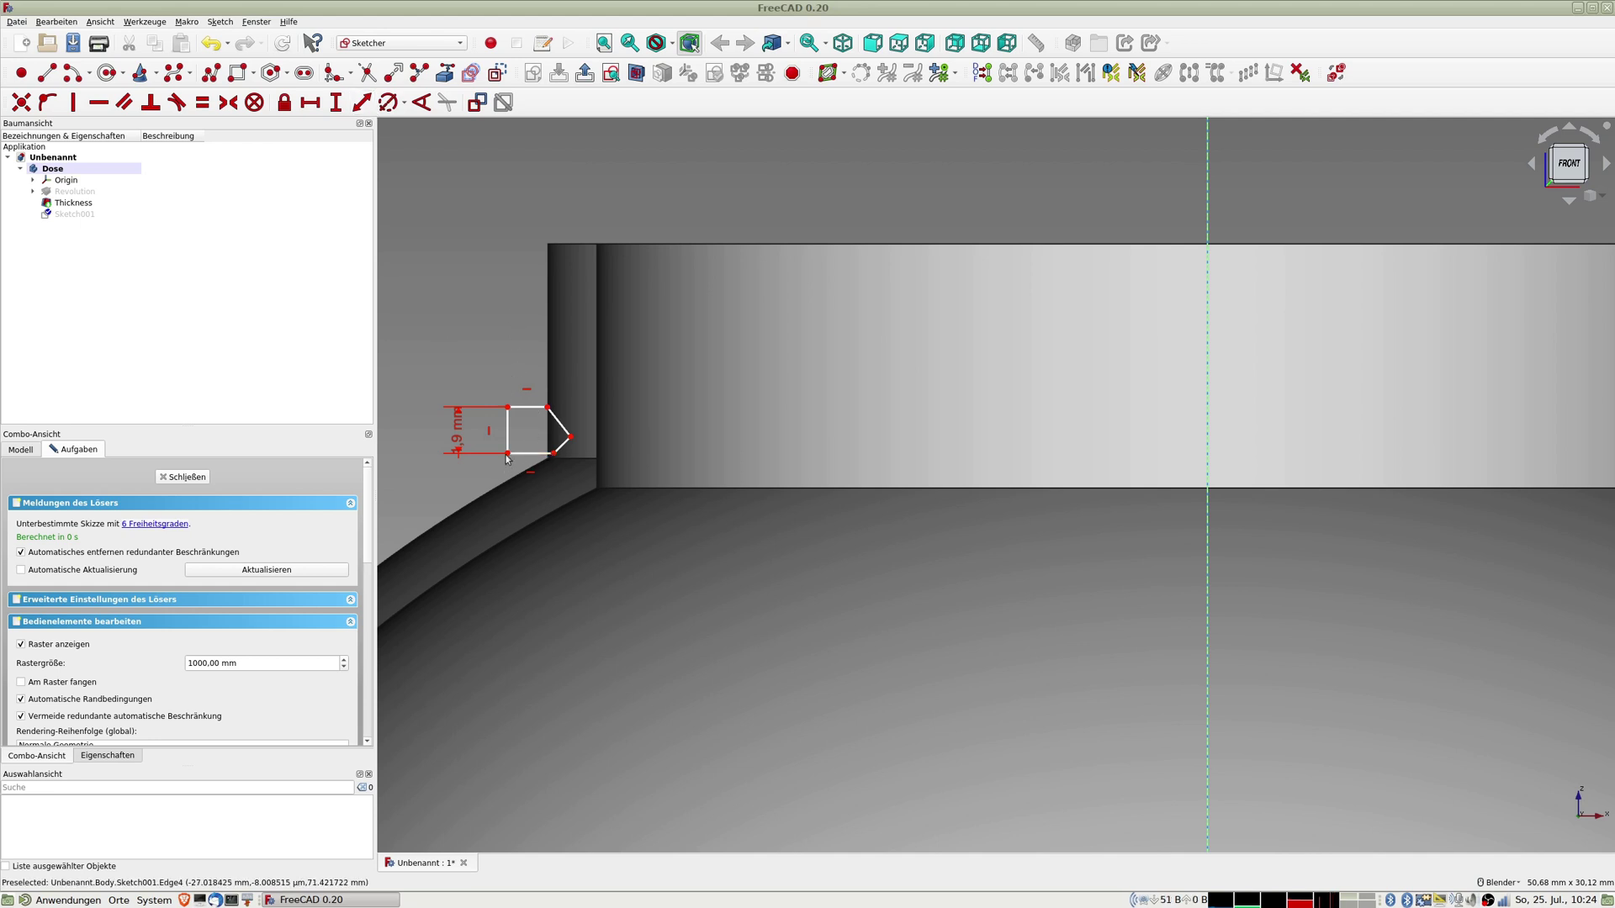
Step: Align the two corner points at the base of the profile's pointed end vertically
left_click(548, 408)
left_click(554, 454)
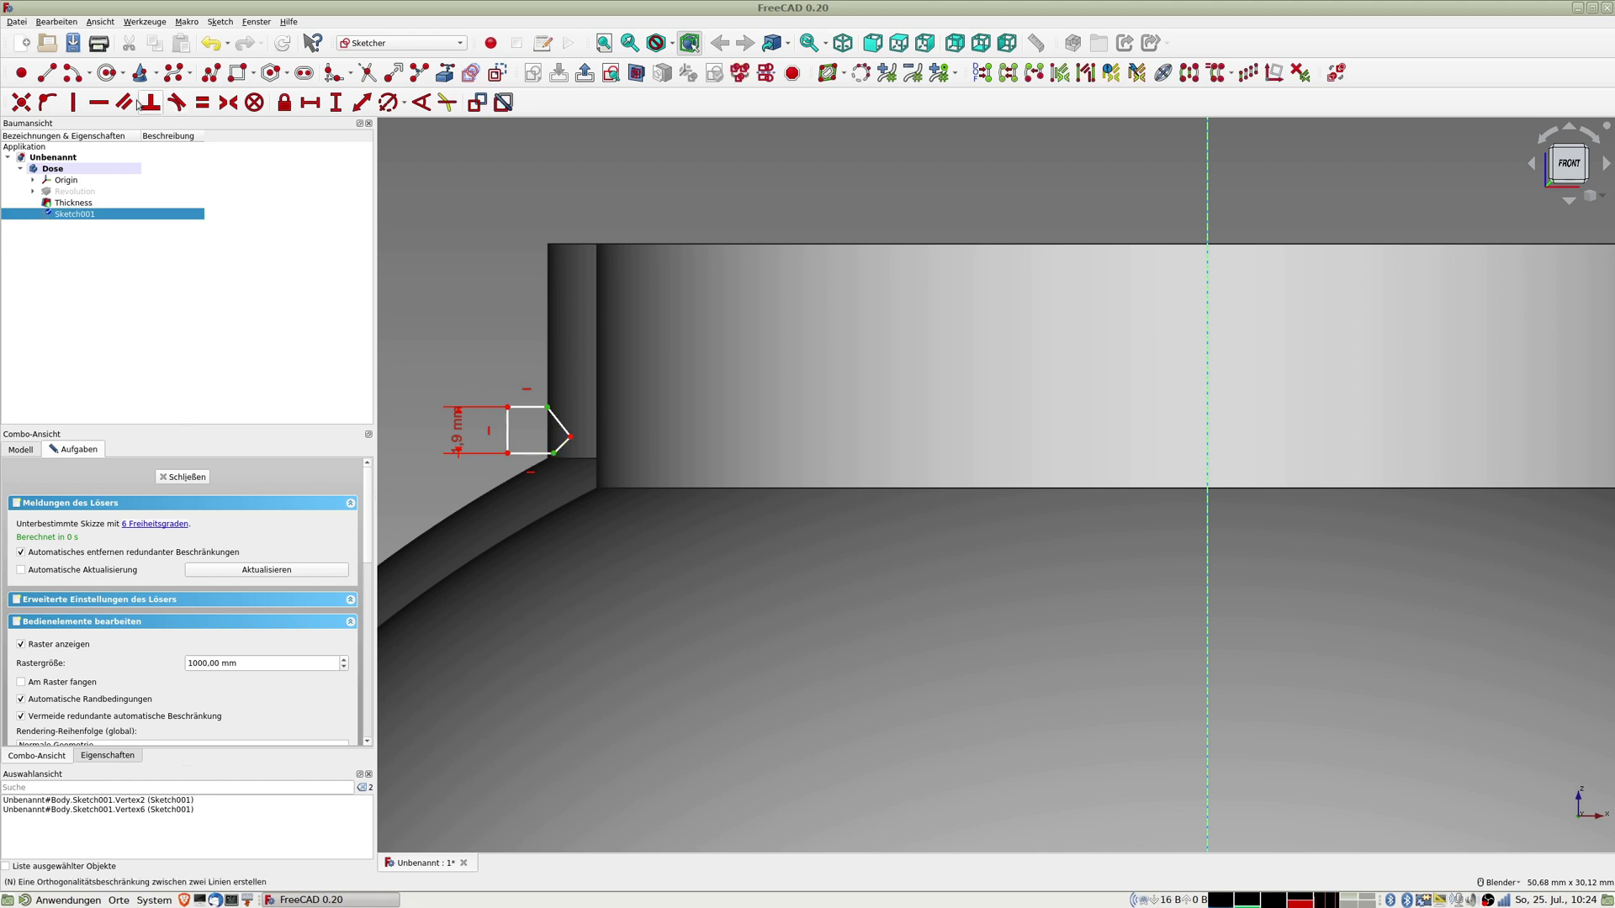
left_click(75, 108)
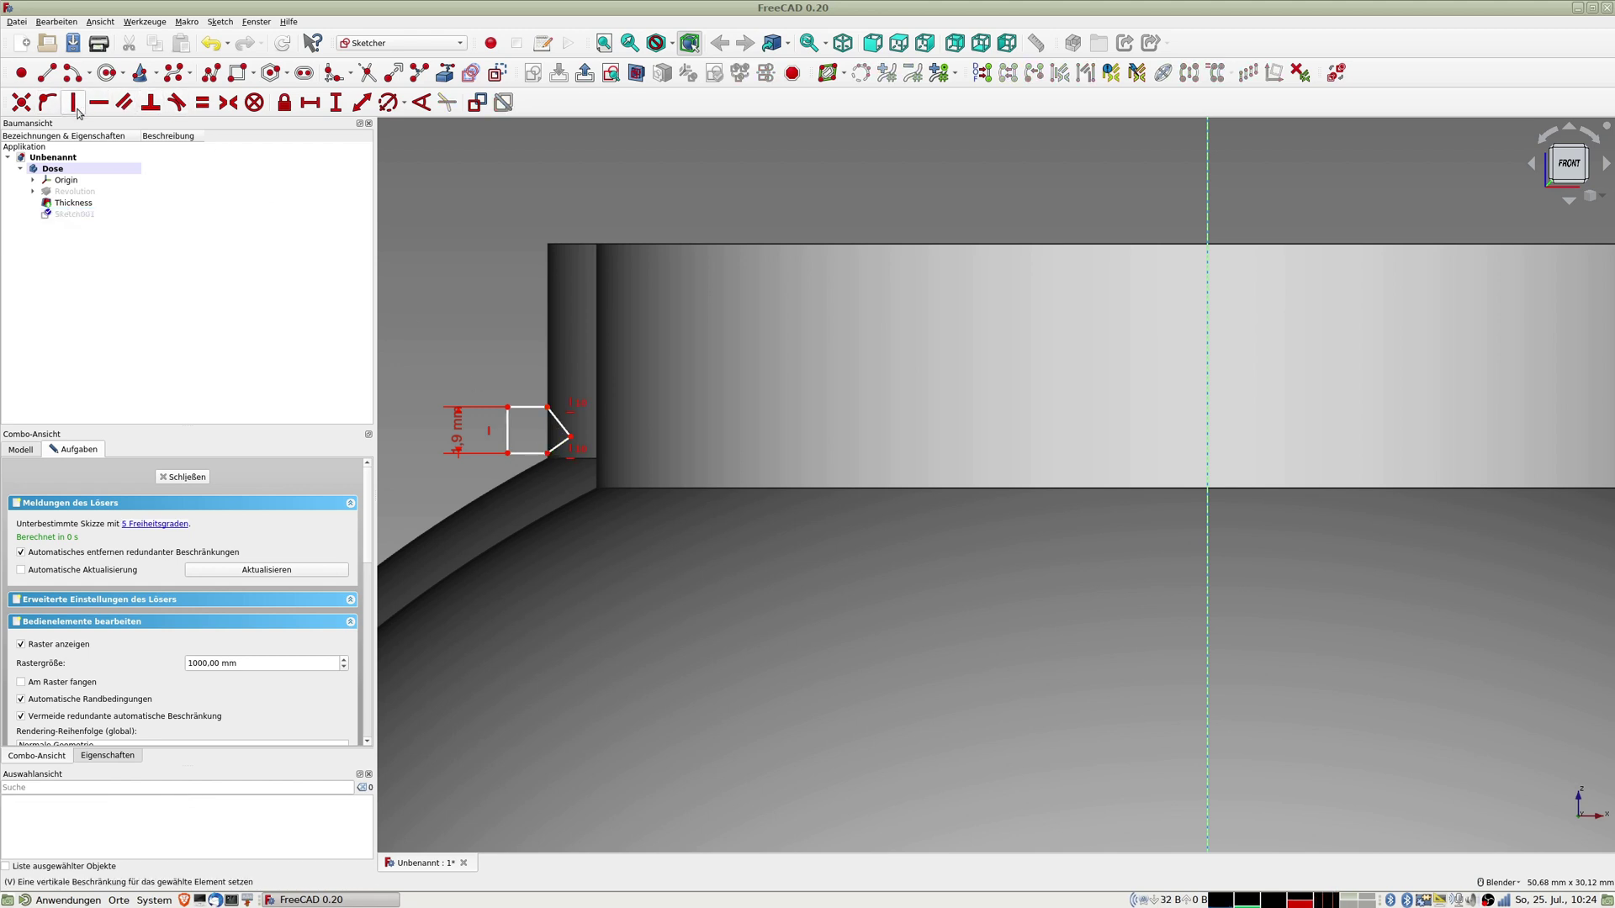
Step: Constrain the distance from the profile's tip to its upper horizontal edge to 0.95 mm, using a formula that halves 1.9
scroll(569, 455, "up", 2)
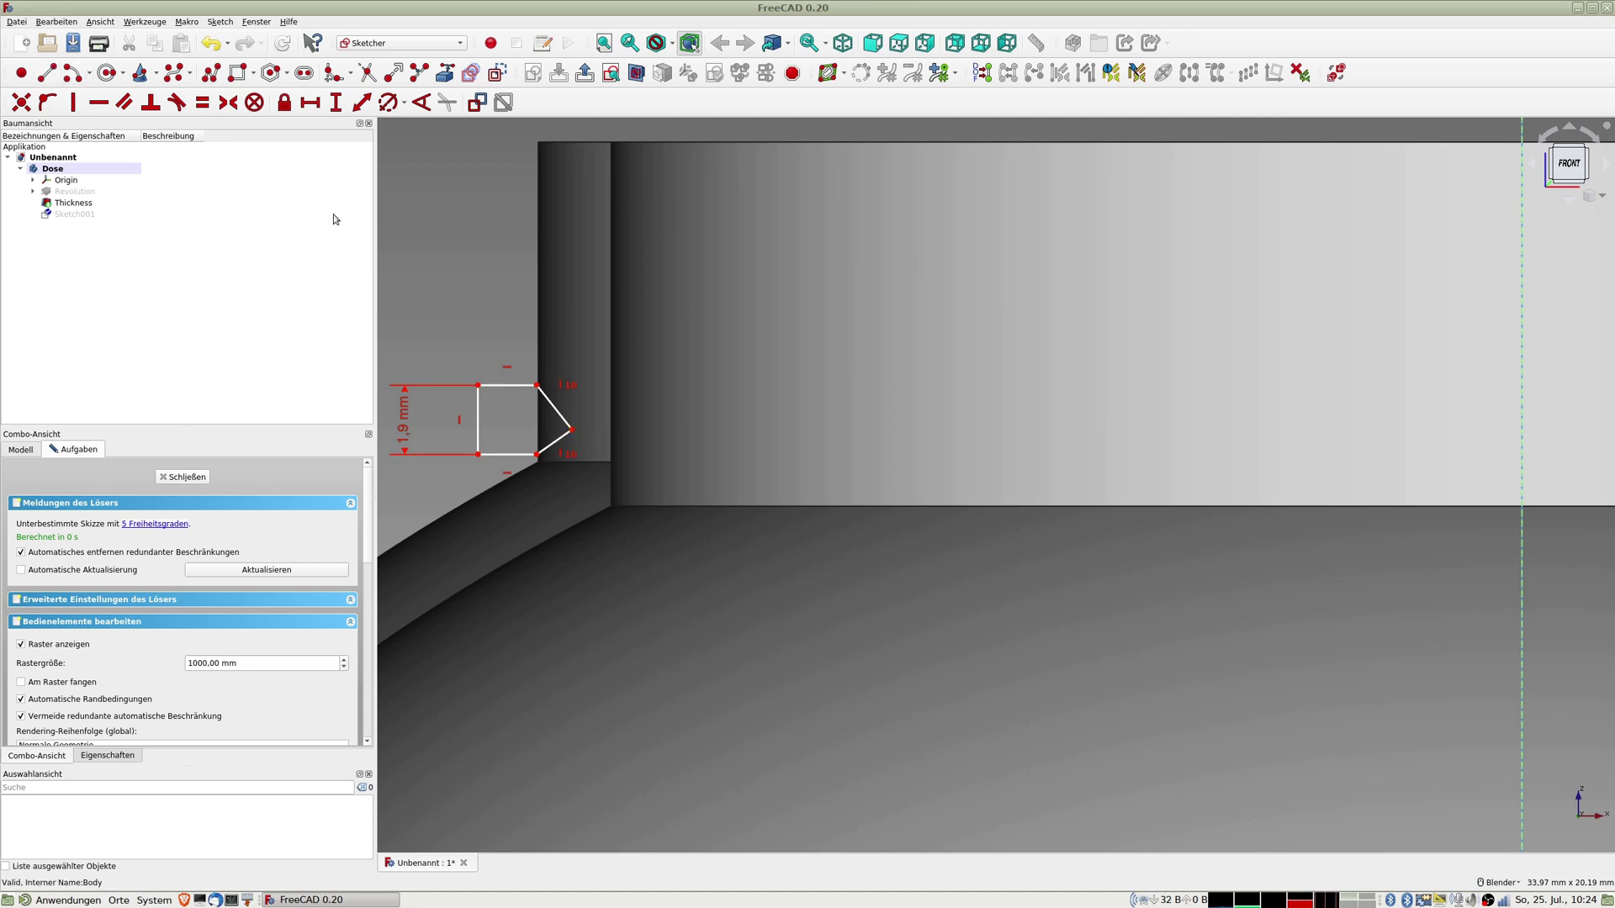
left_click(571, 432)
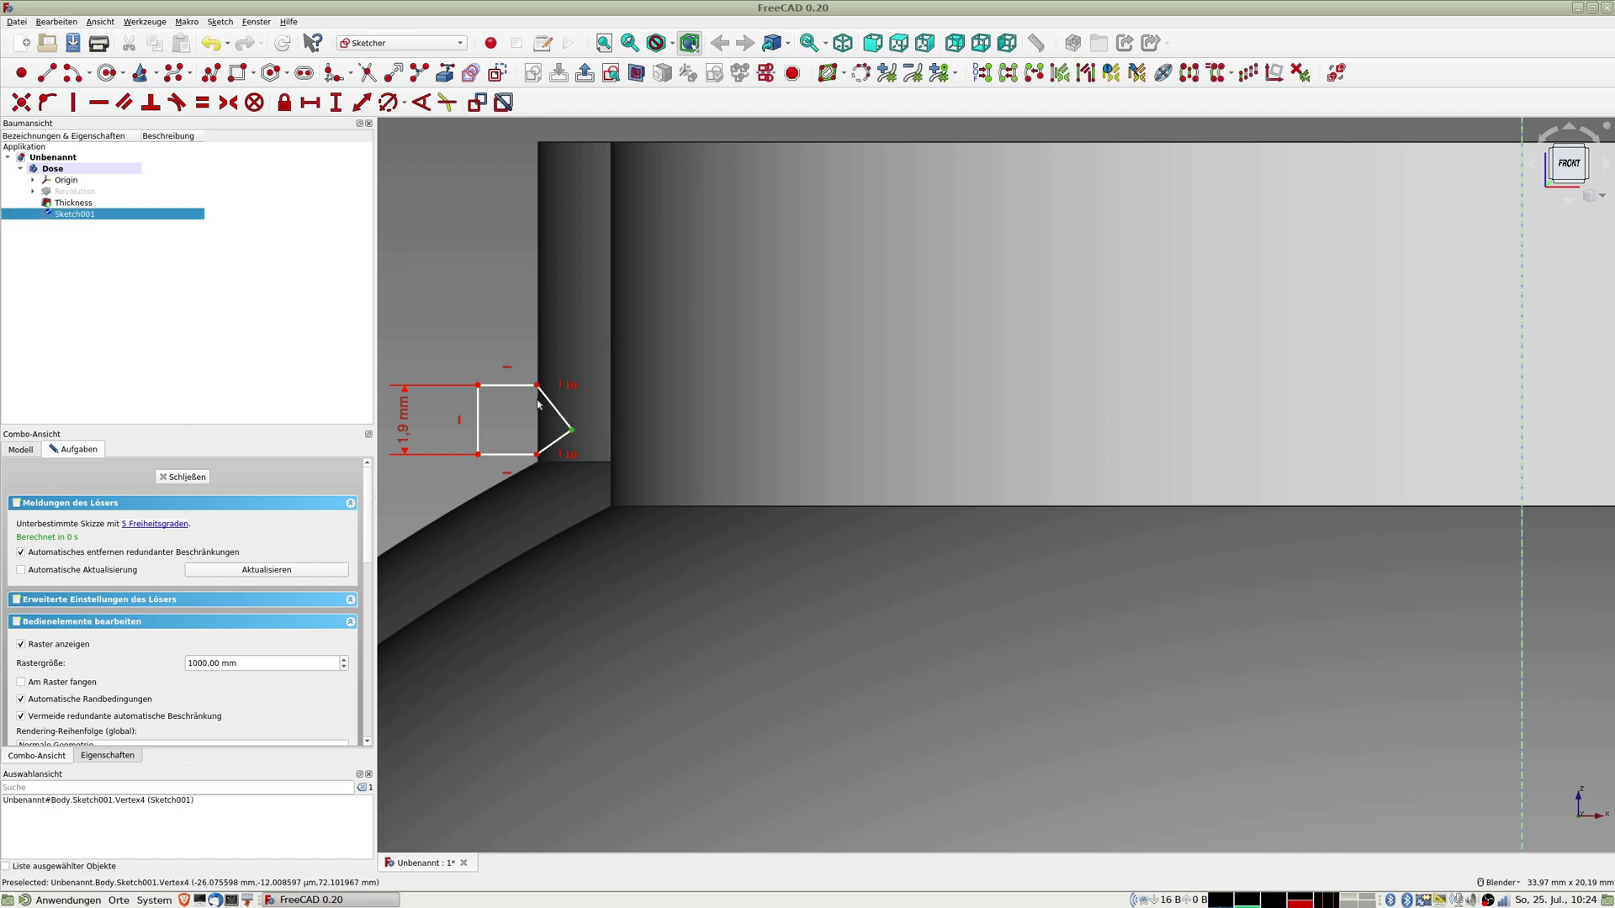
left_click(527, 389)
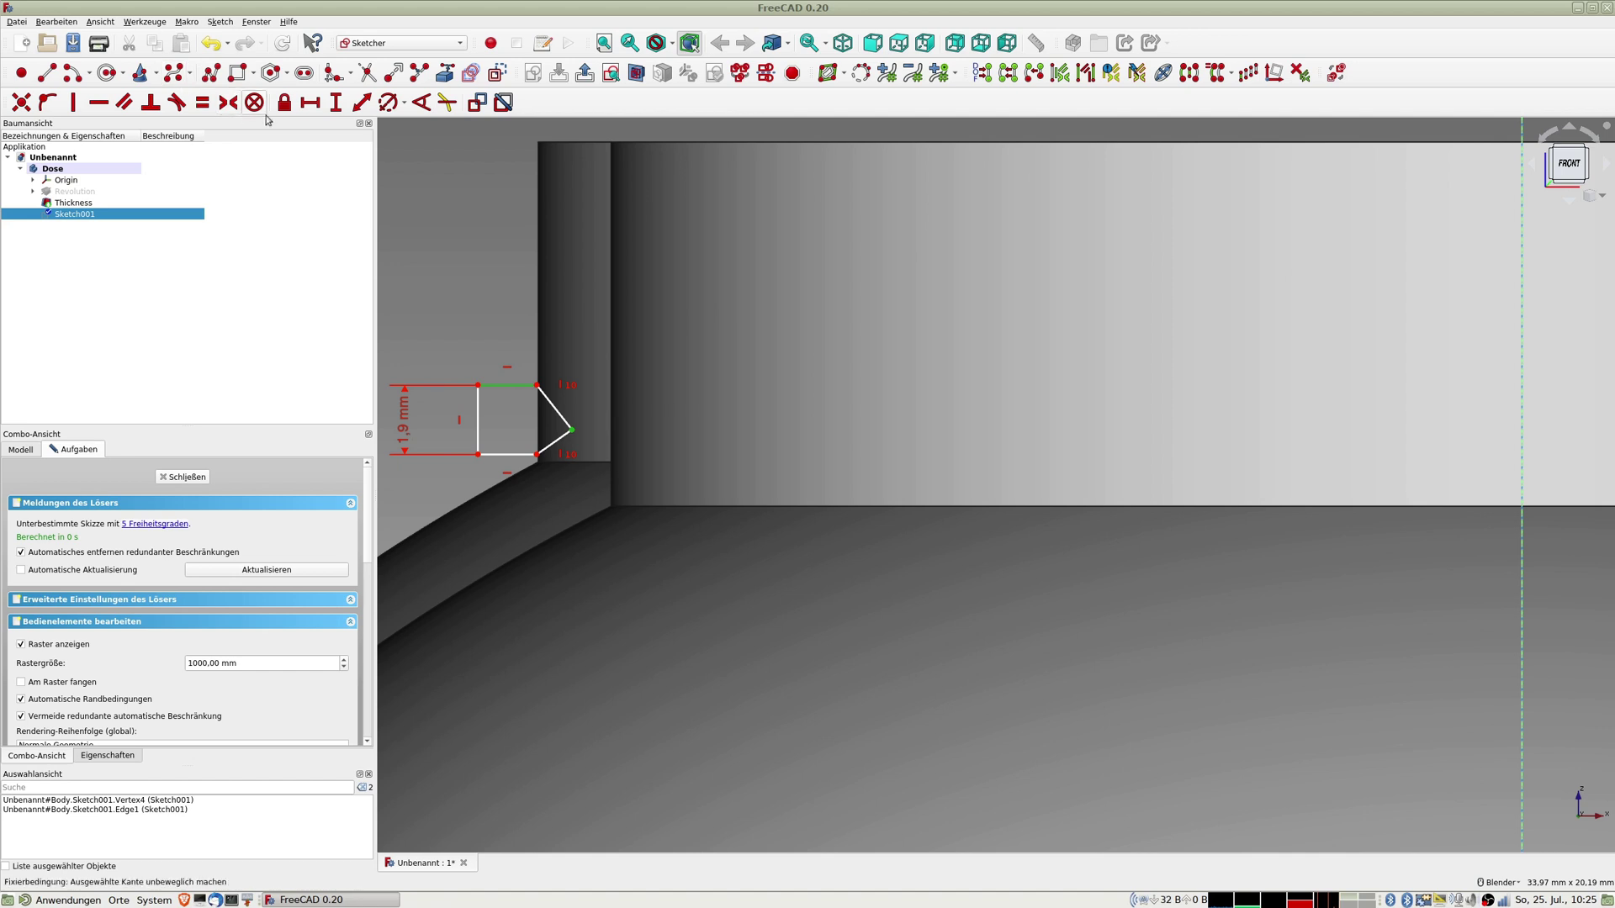
left_click(361, 102)
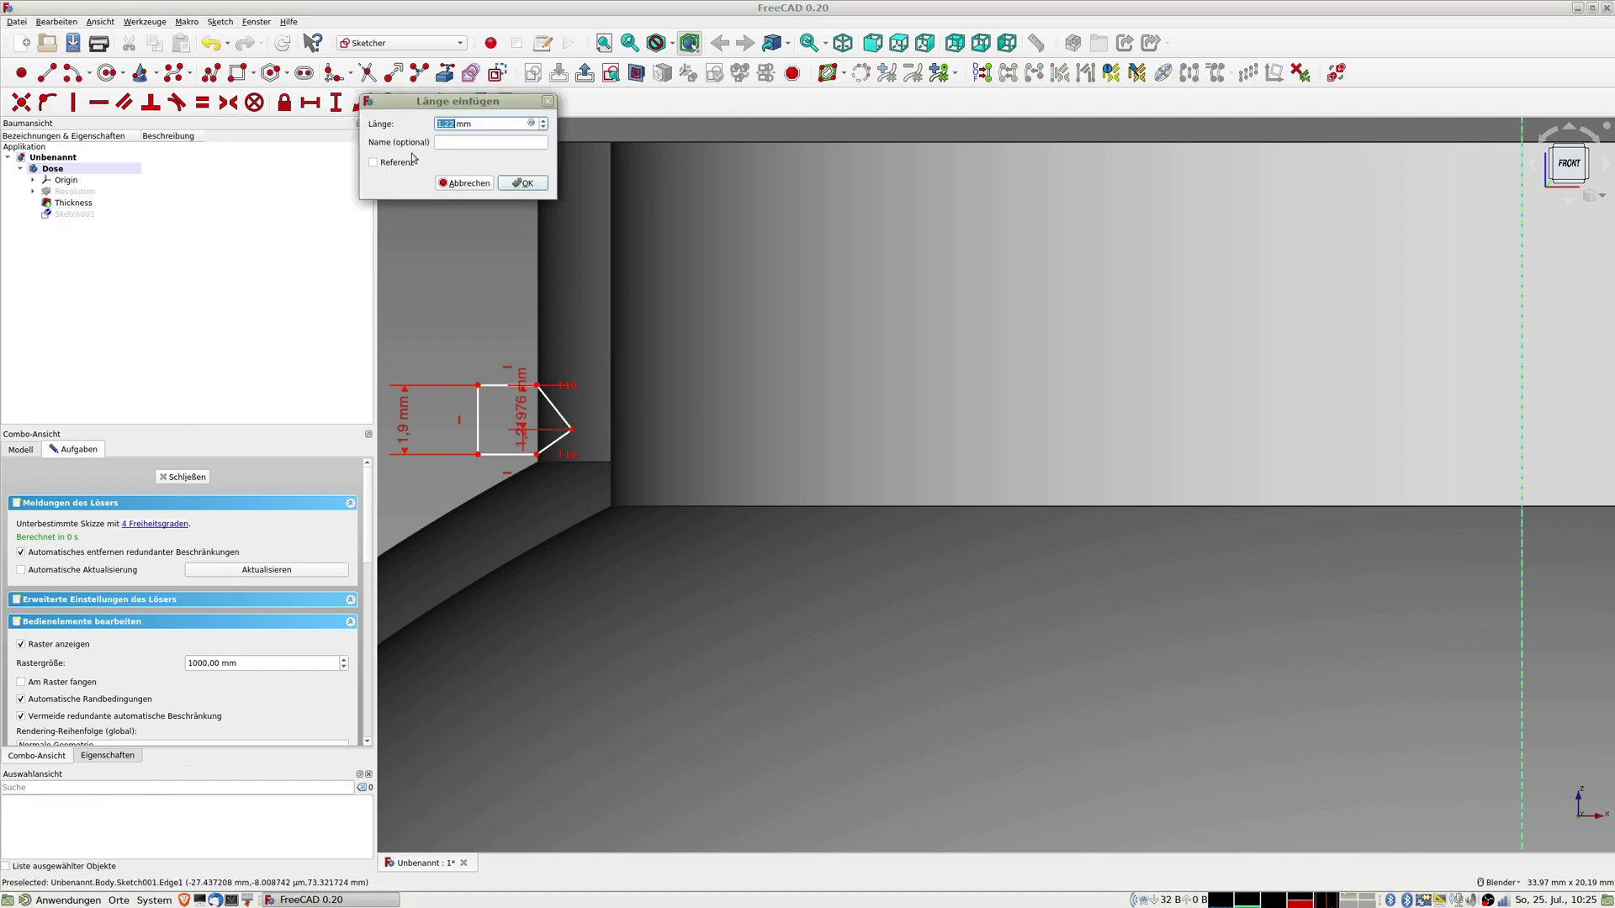
left_click(531, 123)
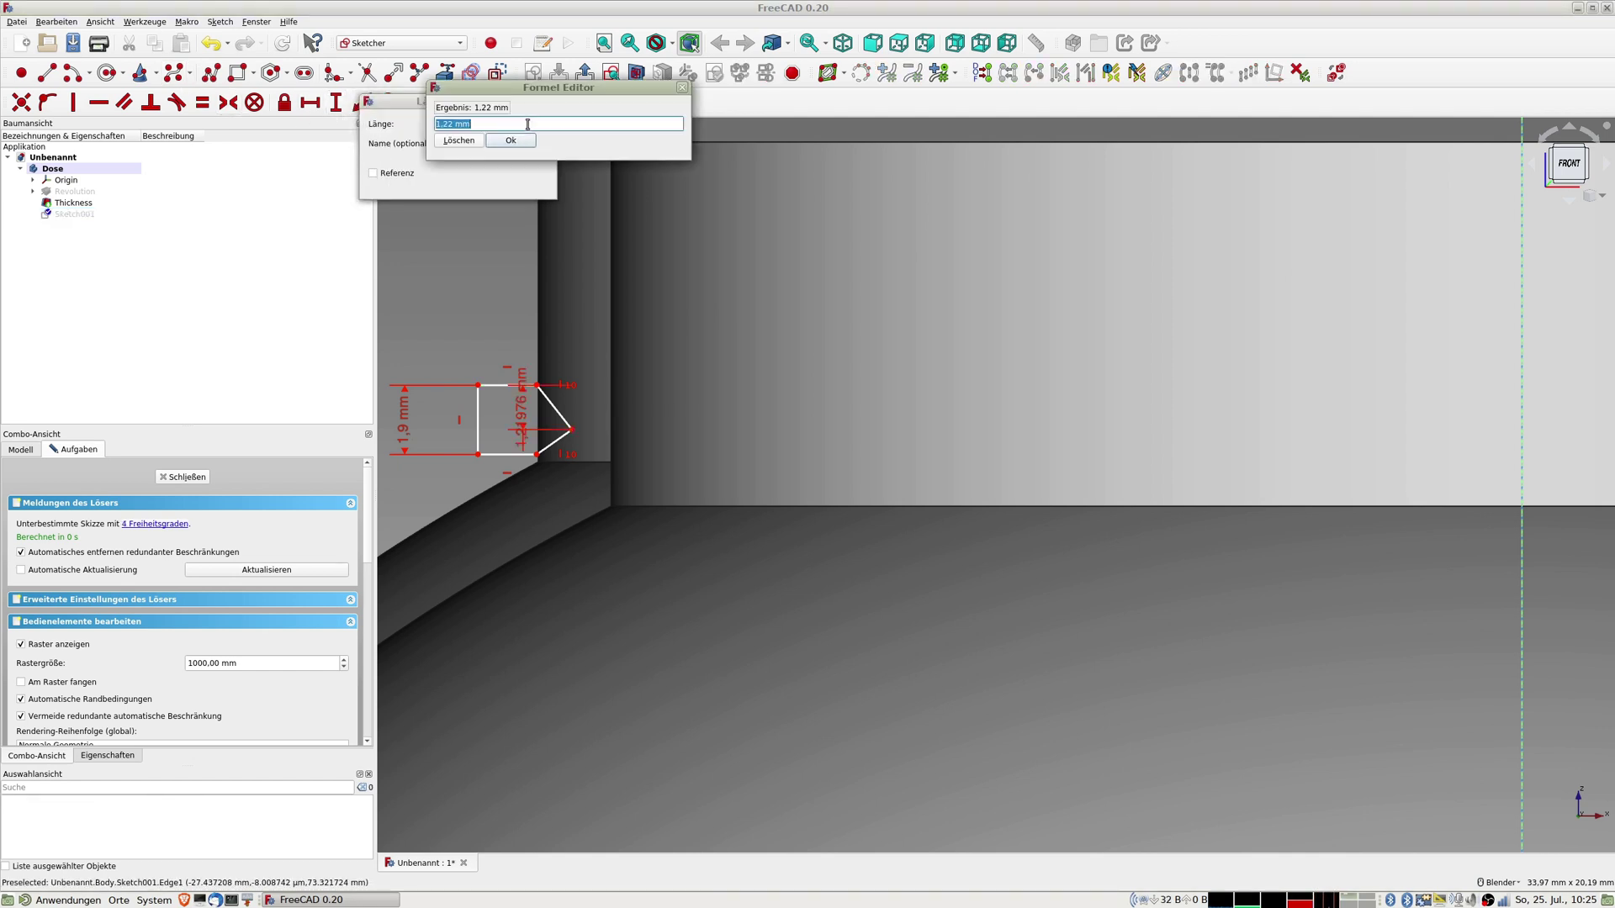
type("0.95")
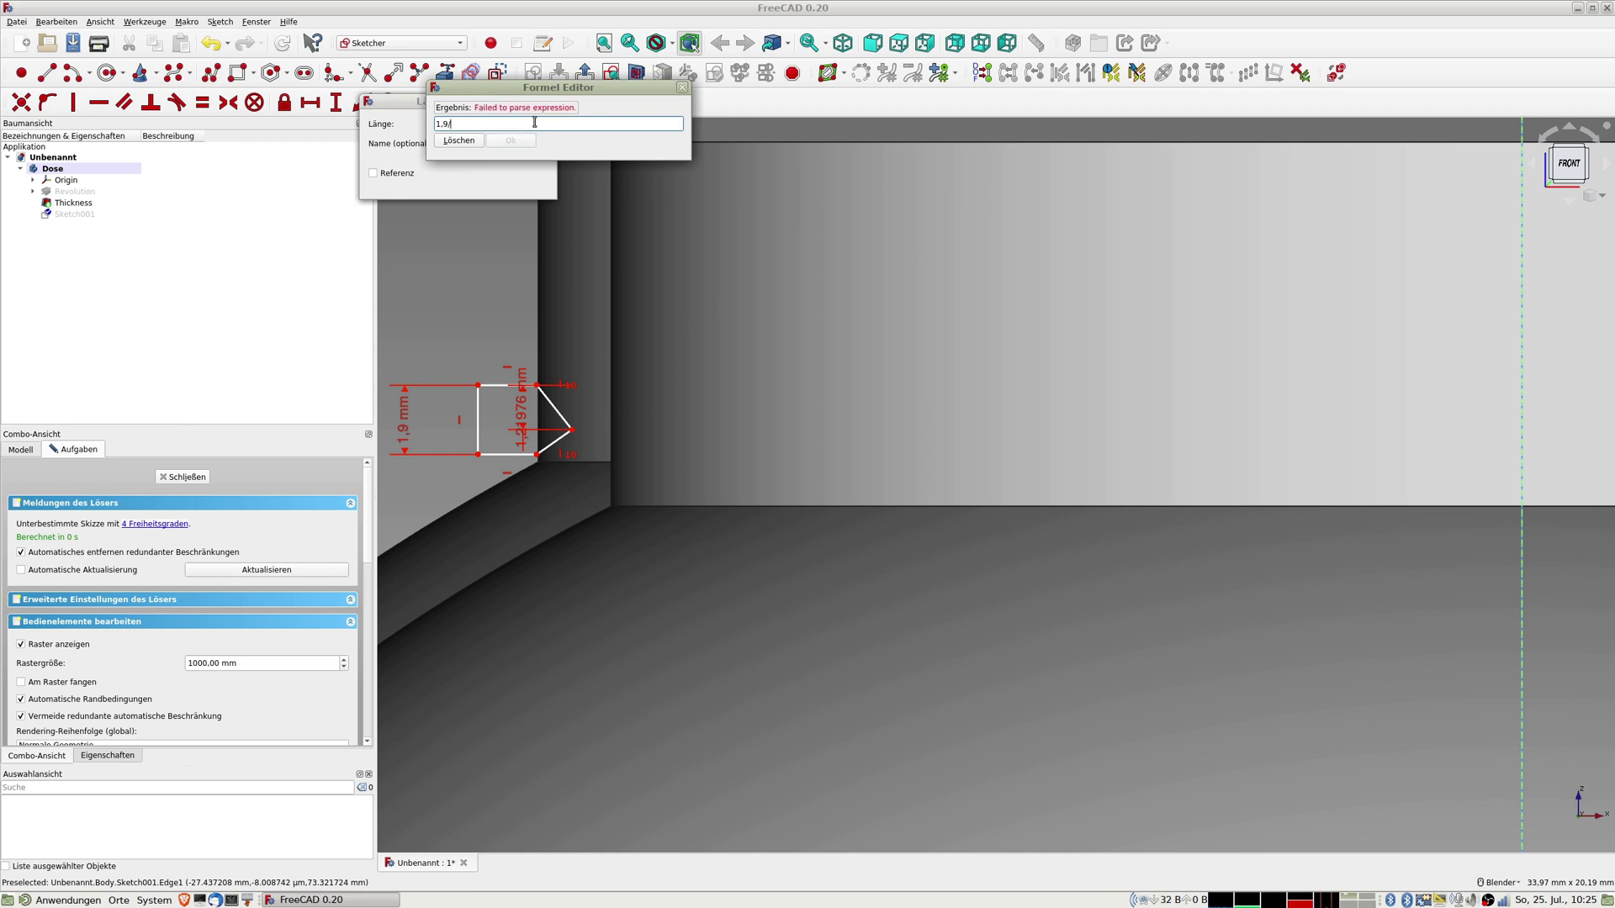
key("Return")
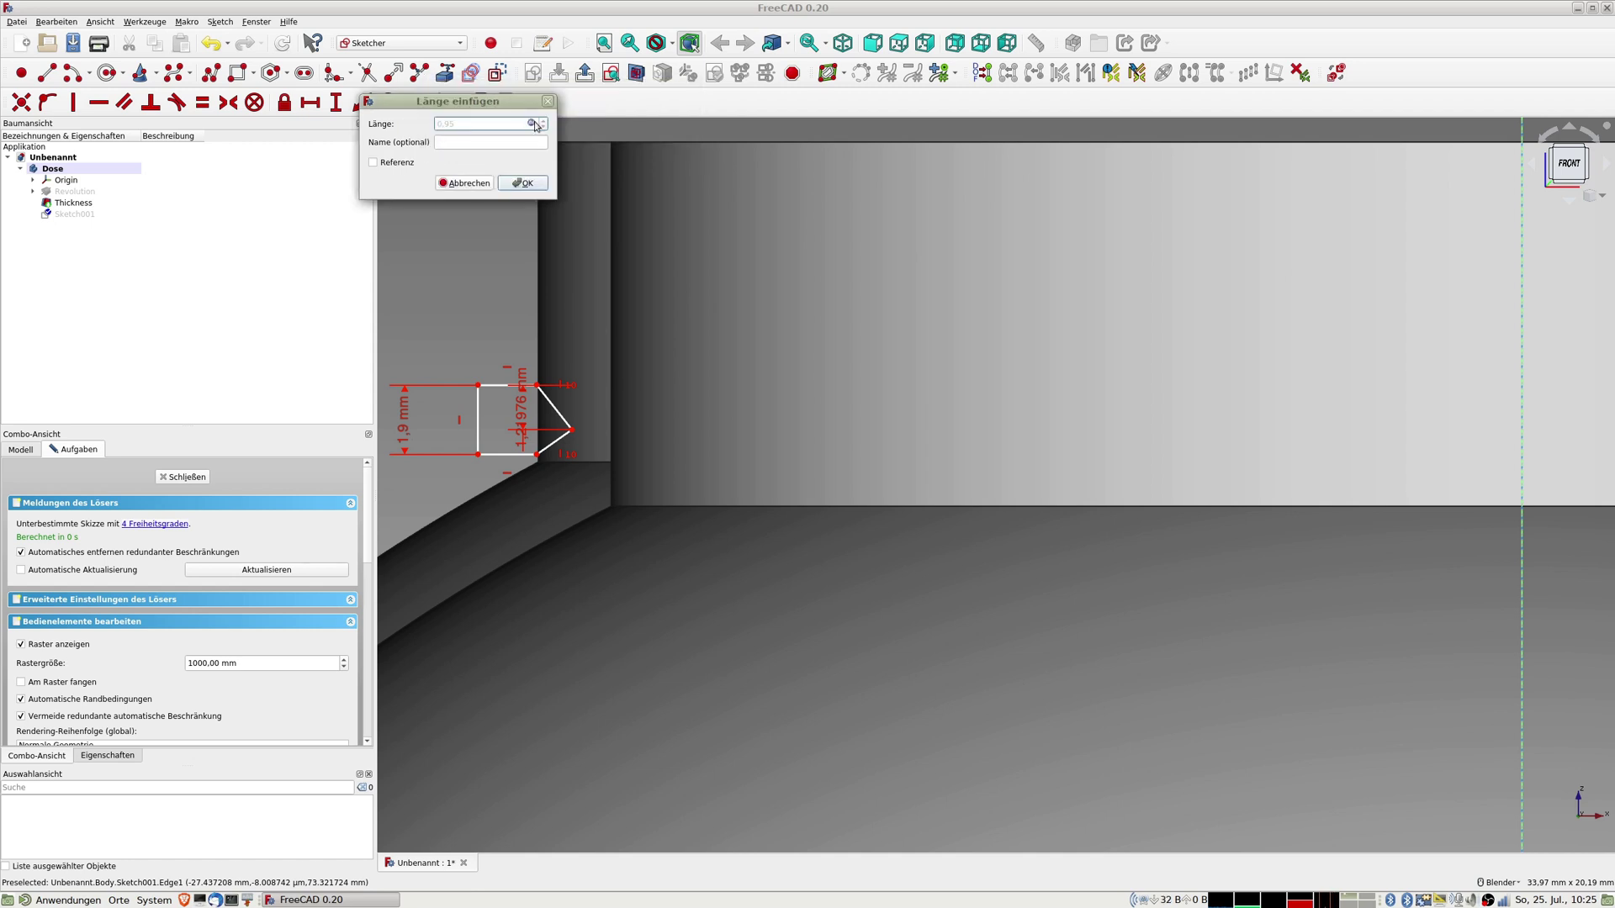
left_click(522, 183)
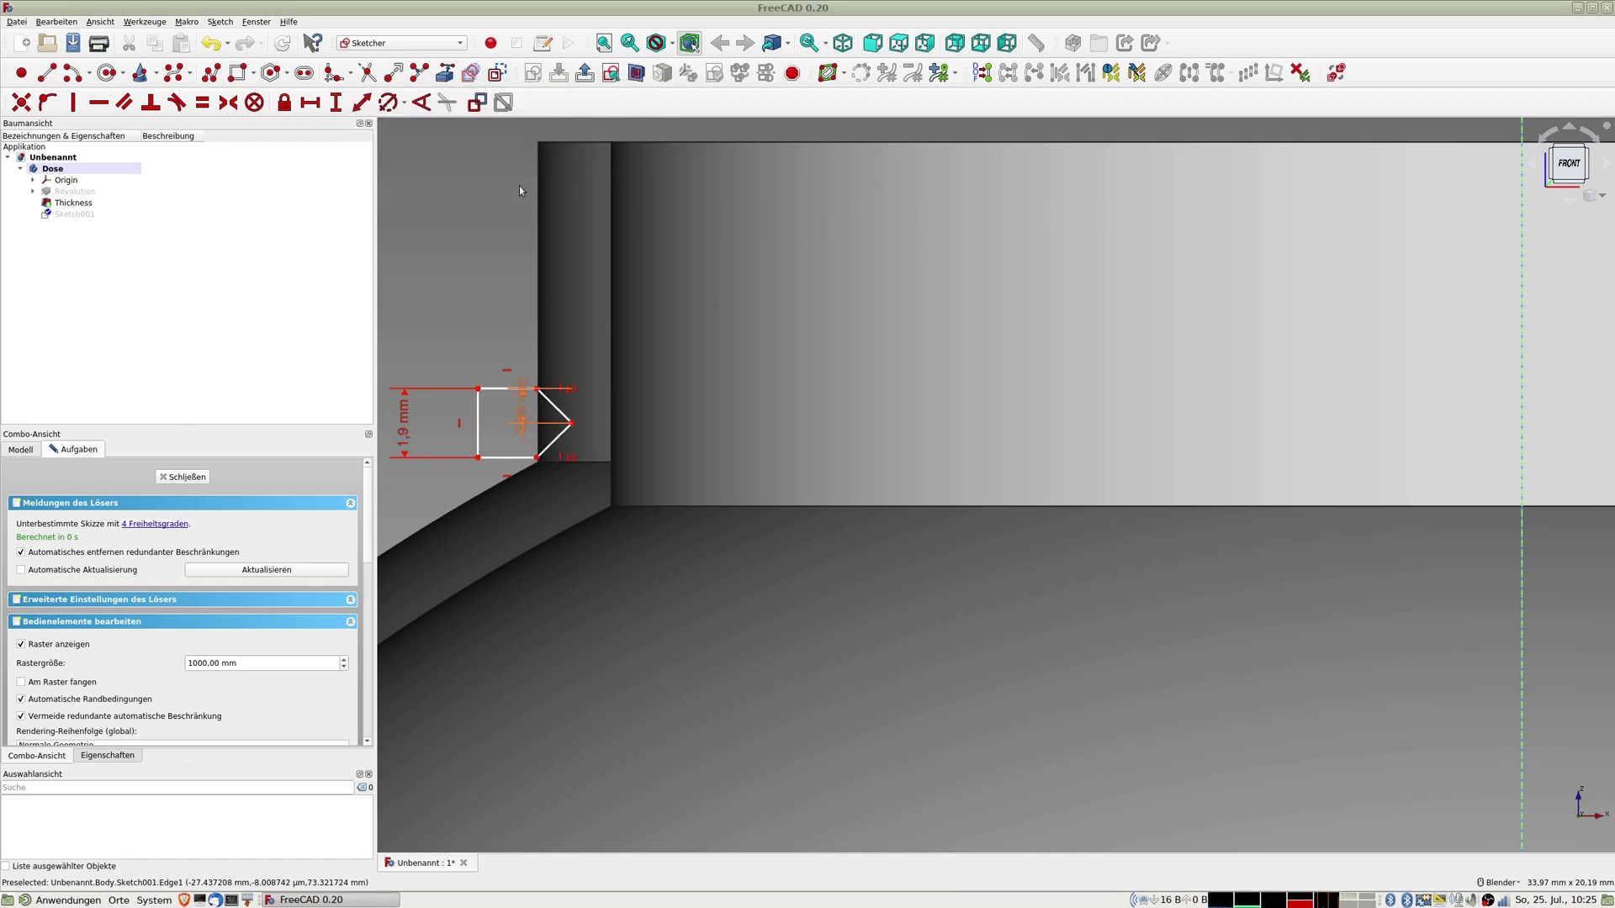
Step: Constrain the horizontal distance between the profile's tip and the upper corner of its pointed end to 1 mm
left_click(572, 423)
left_click(537, 390)
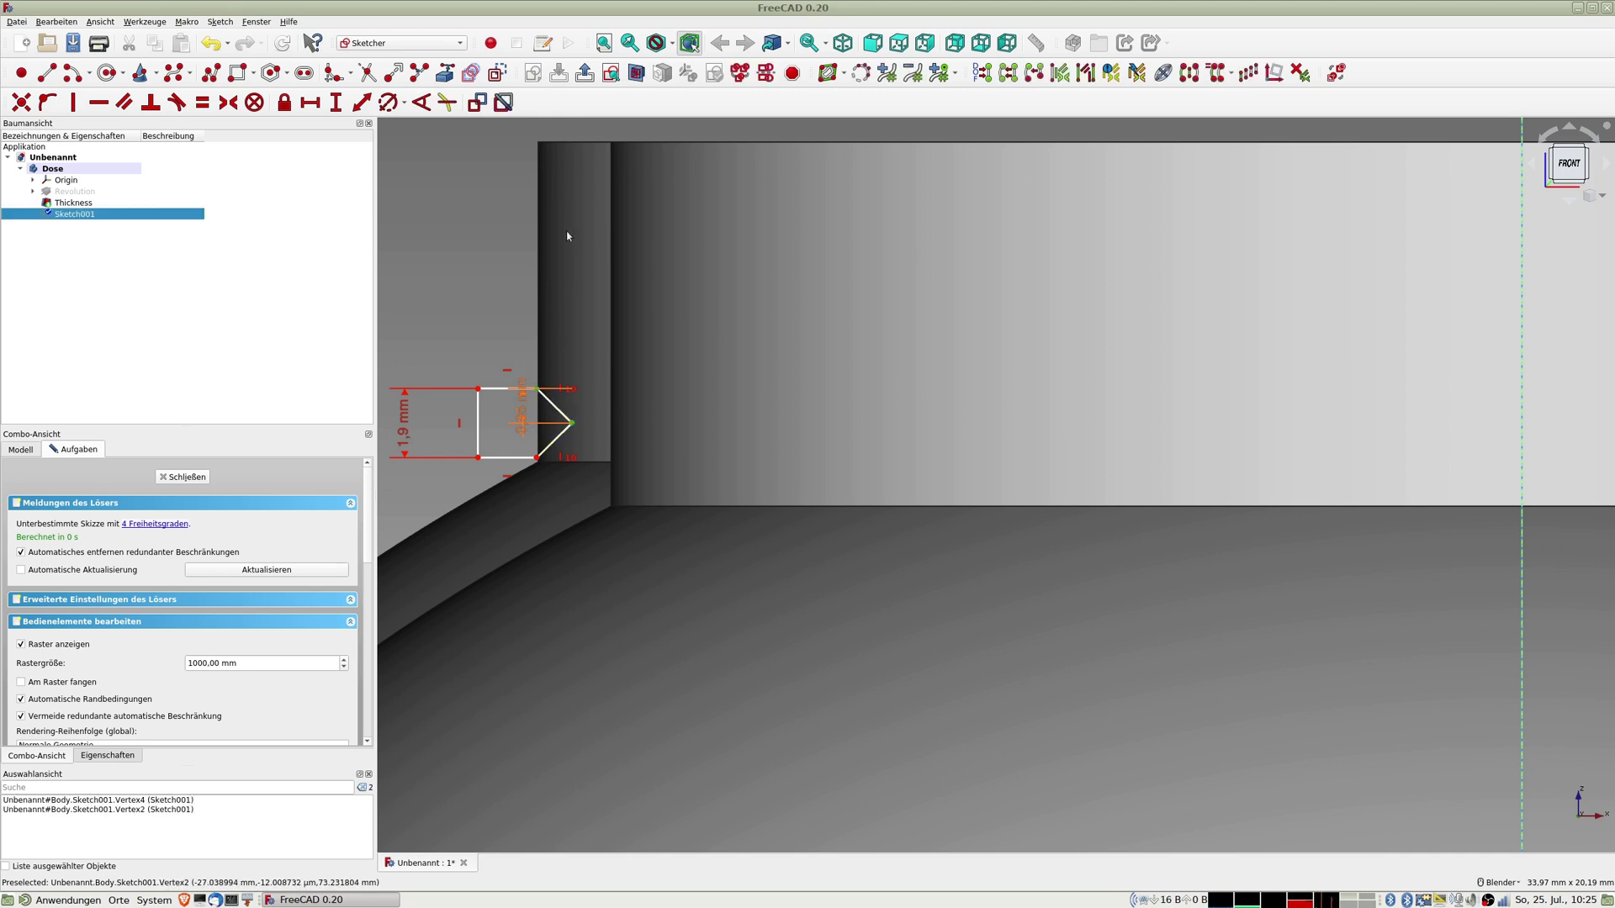
left_click(360, 103)
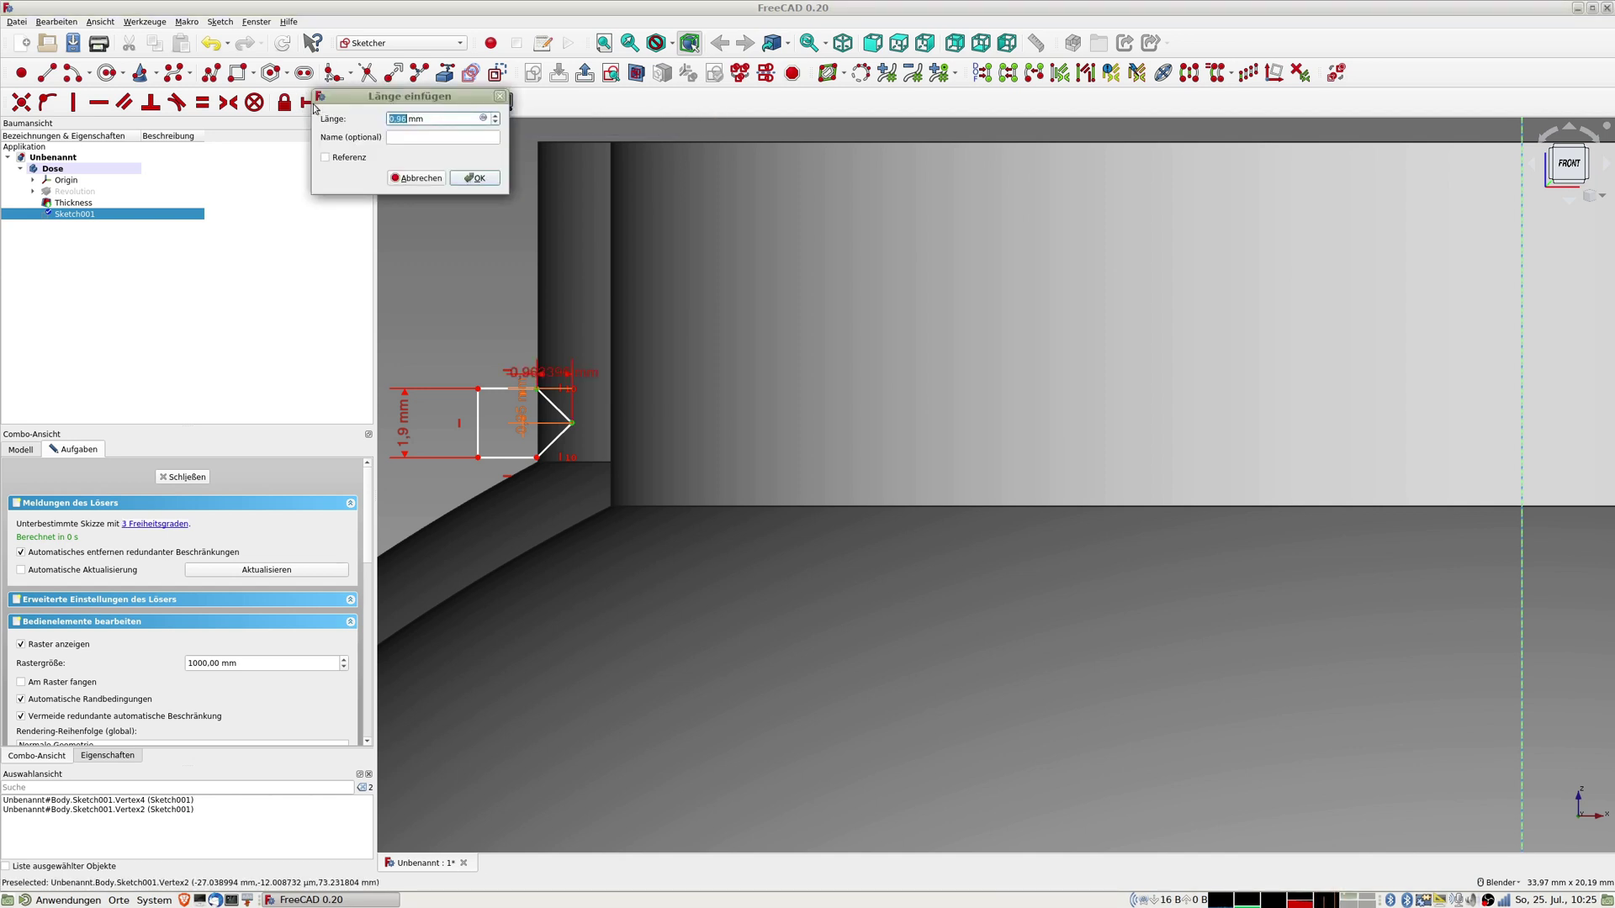
type("1")
key("Return")
Step: Constrain the horizontal distance from the lower corner of the pointed end to the vertical axis with the formula -54/2
scroll(550, 475, "down", 5)
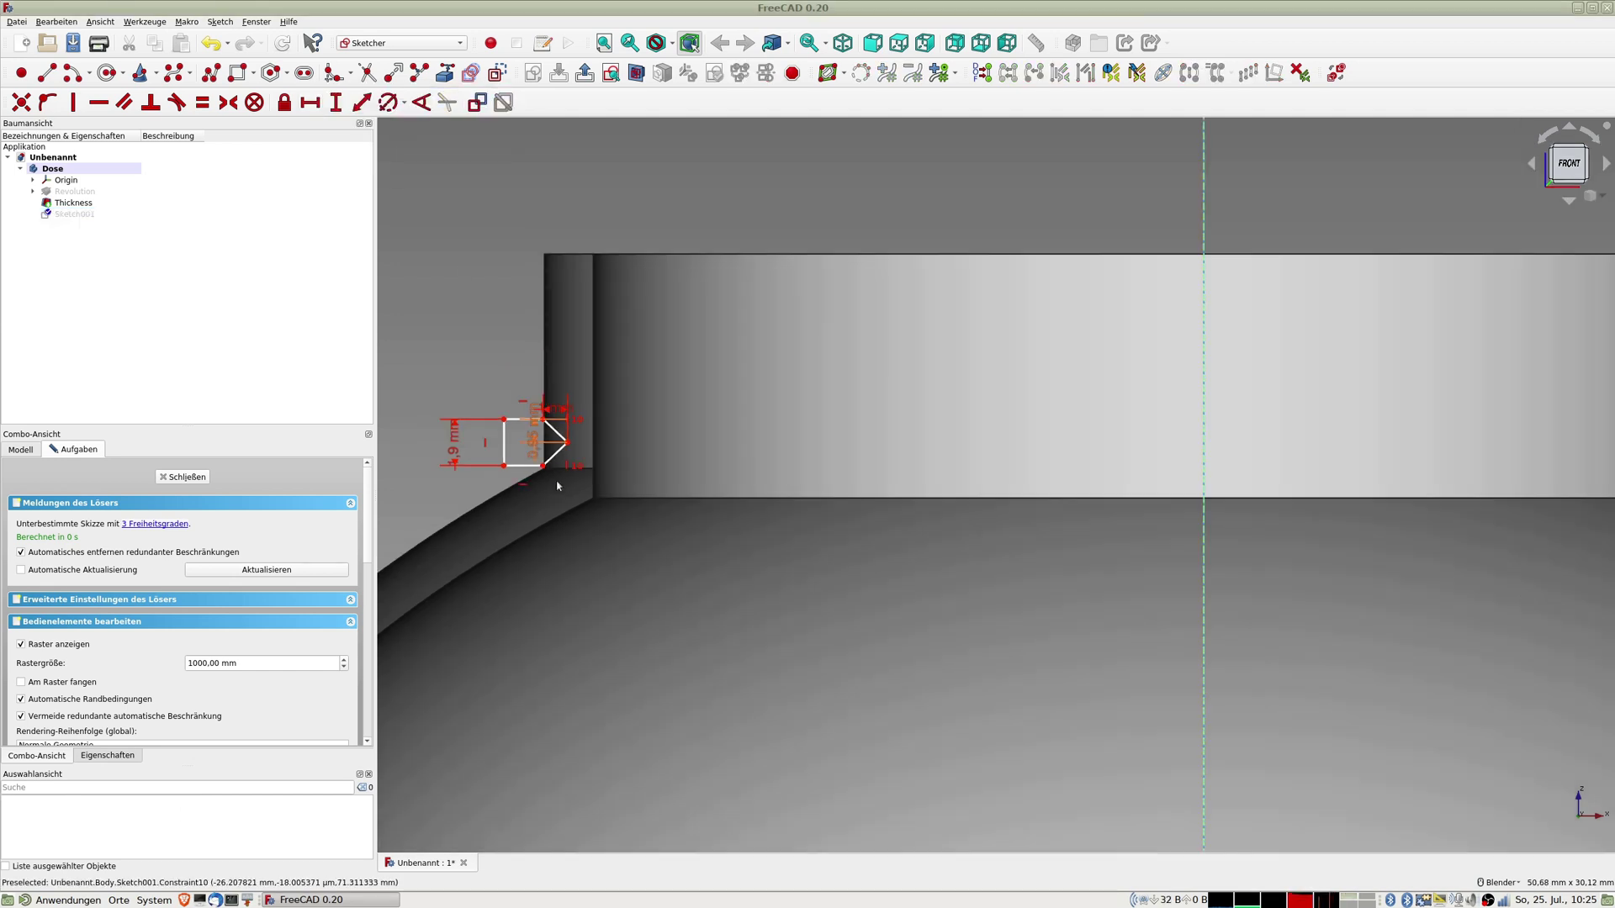
left_click(549, 476)
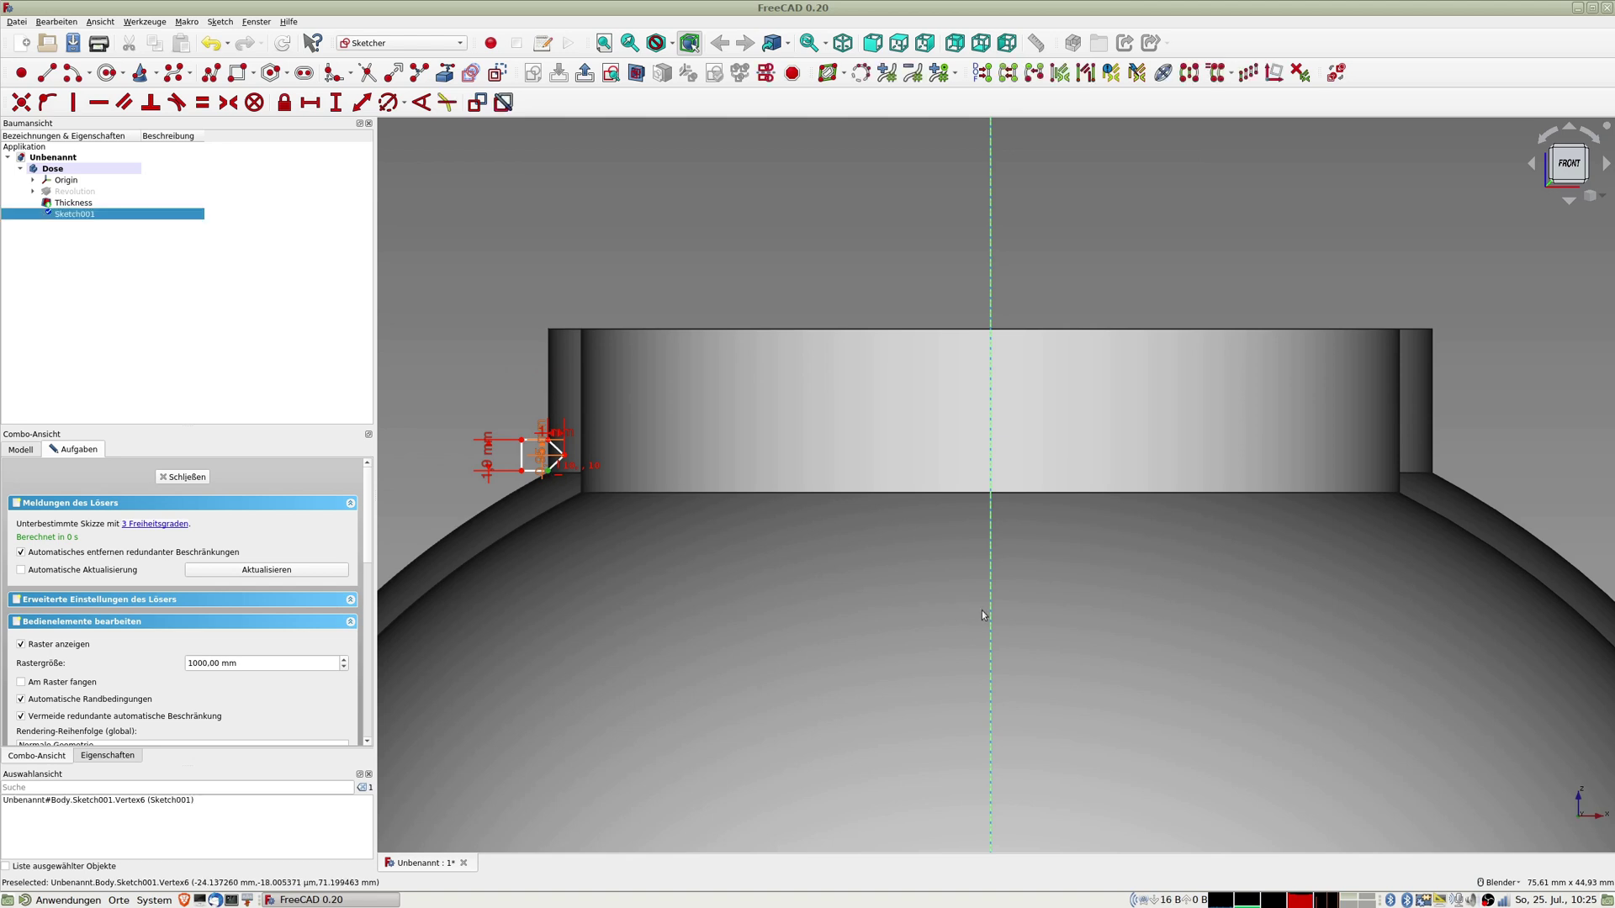
left_click(991, 620)
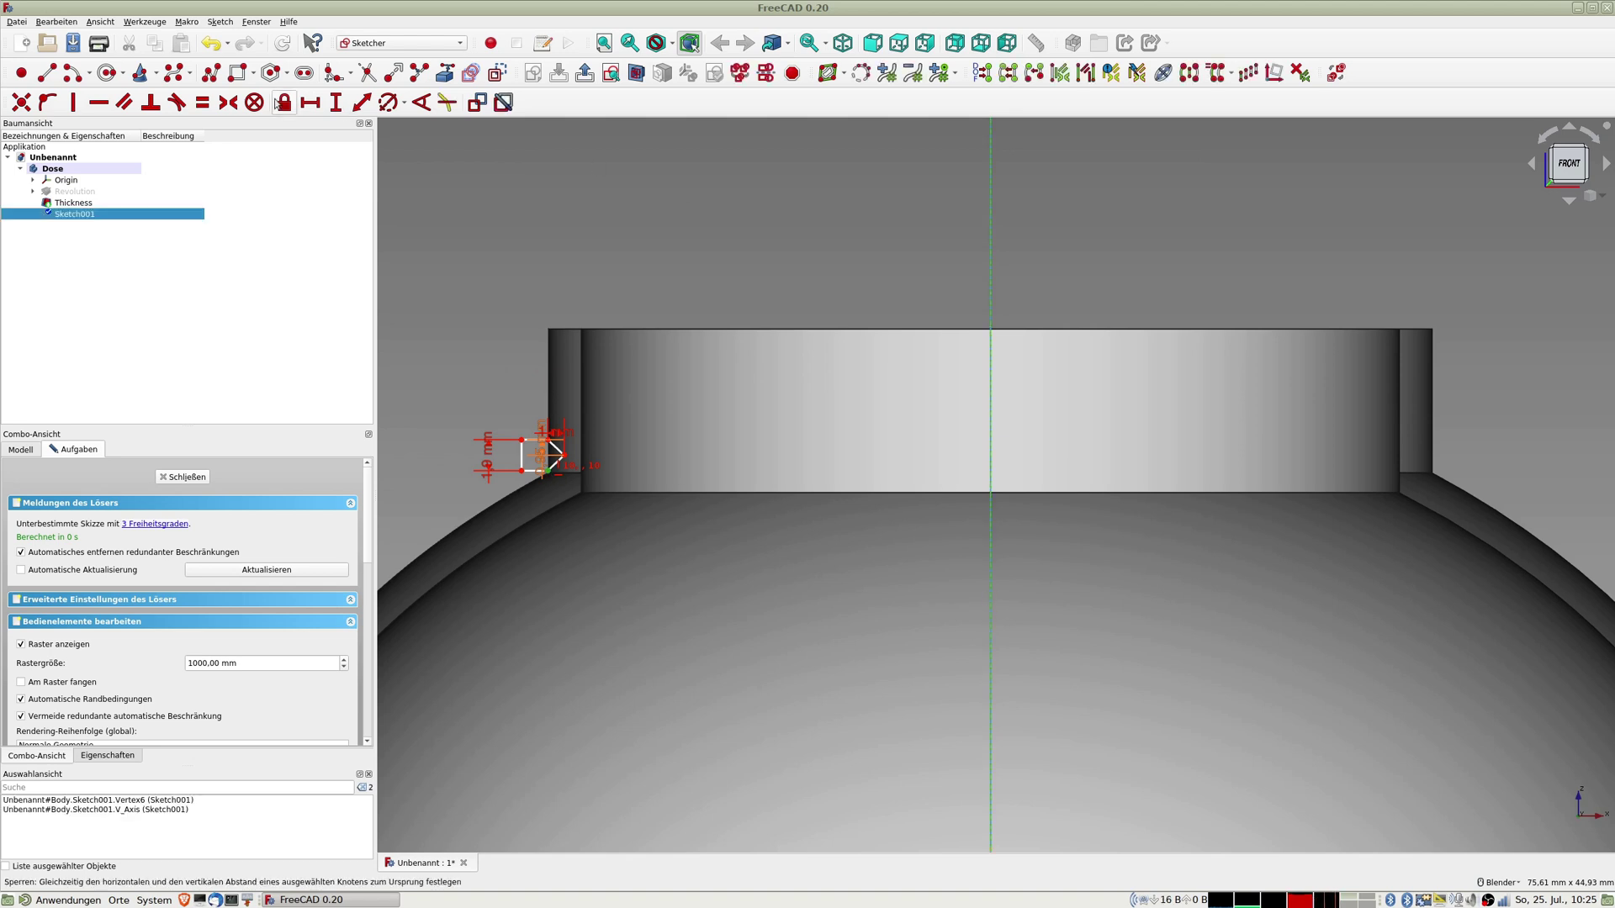
left_click(360, 108)
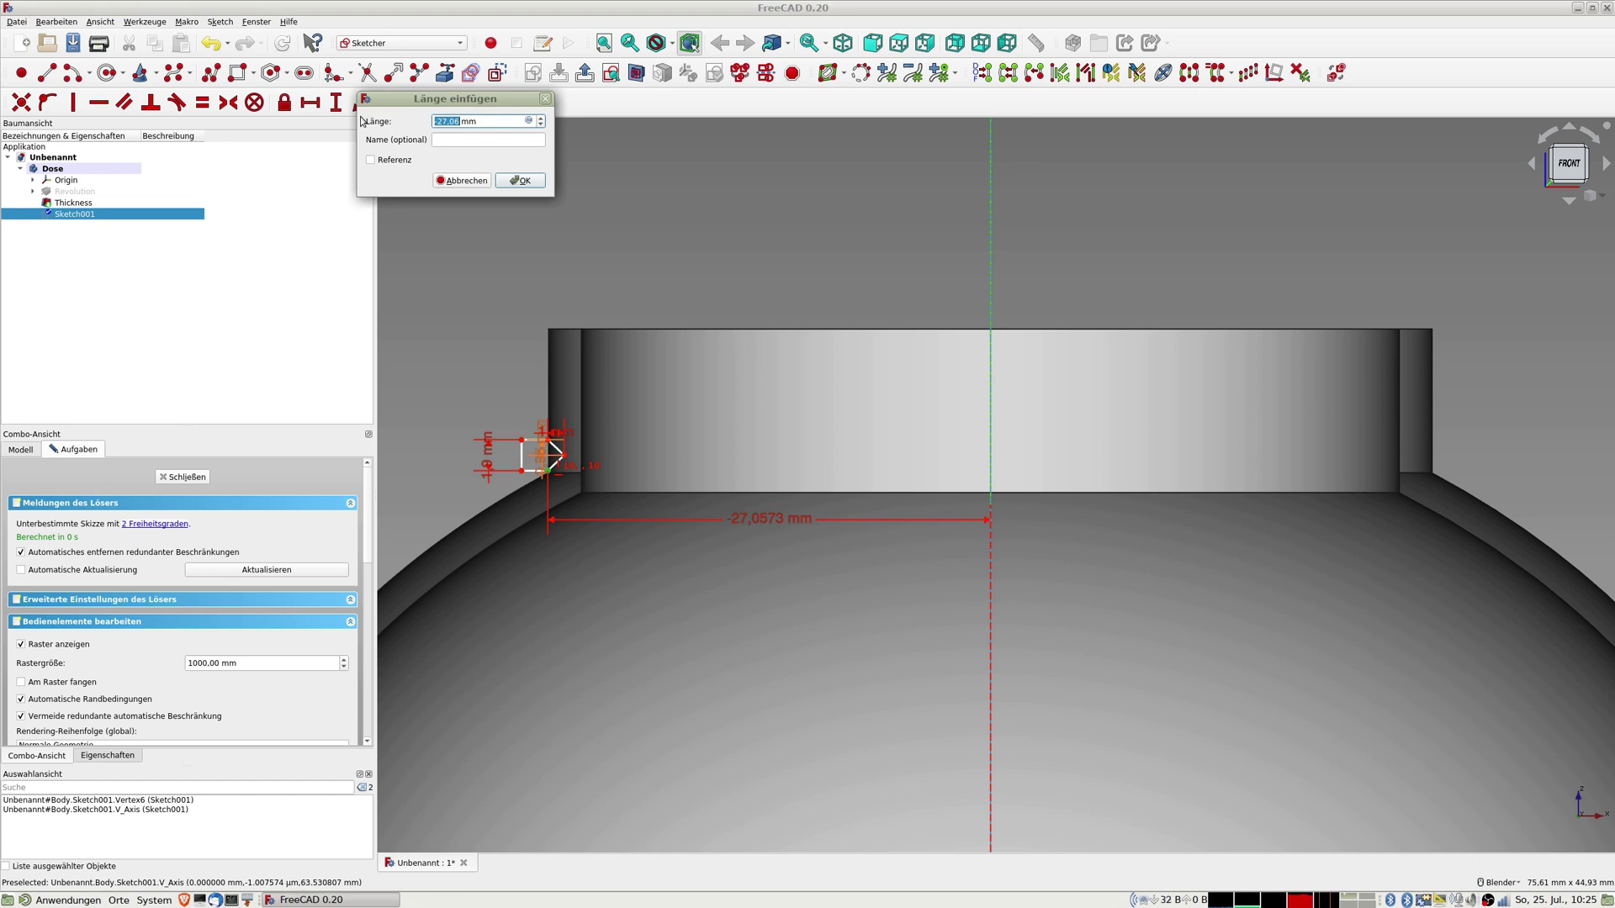
left_click(529, 124)
type("-")
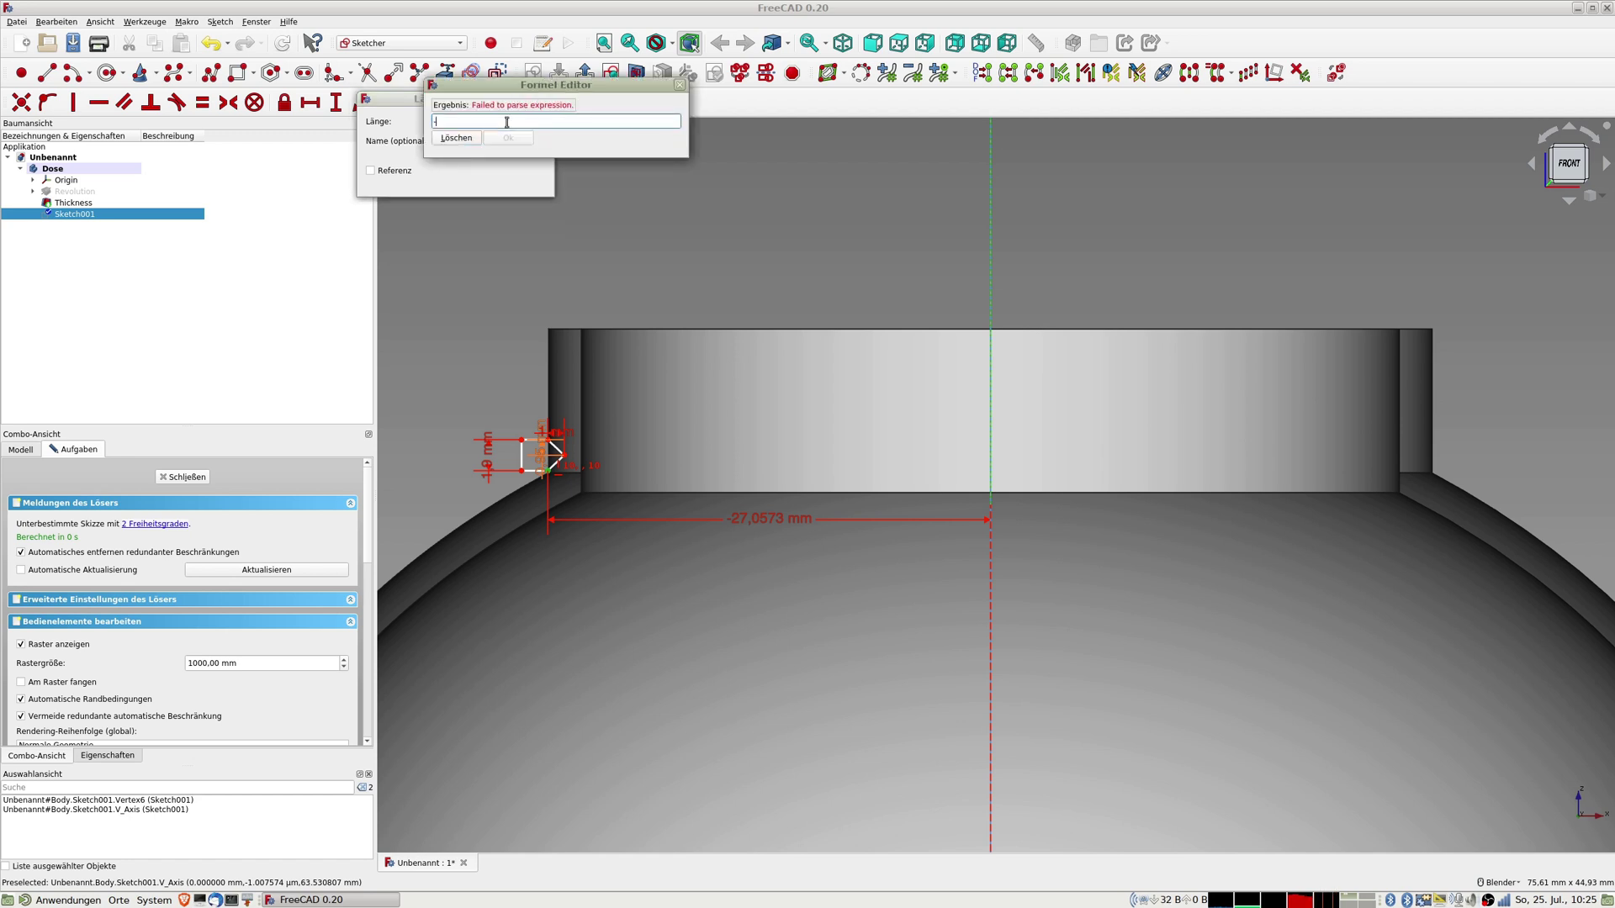
type("54/2")
key("Return")
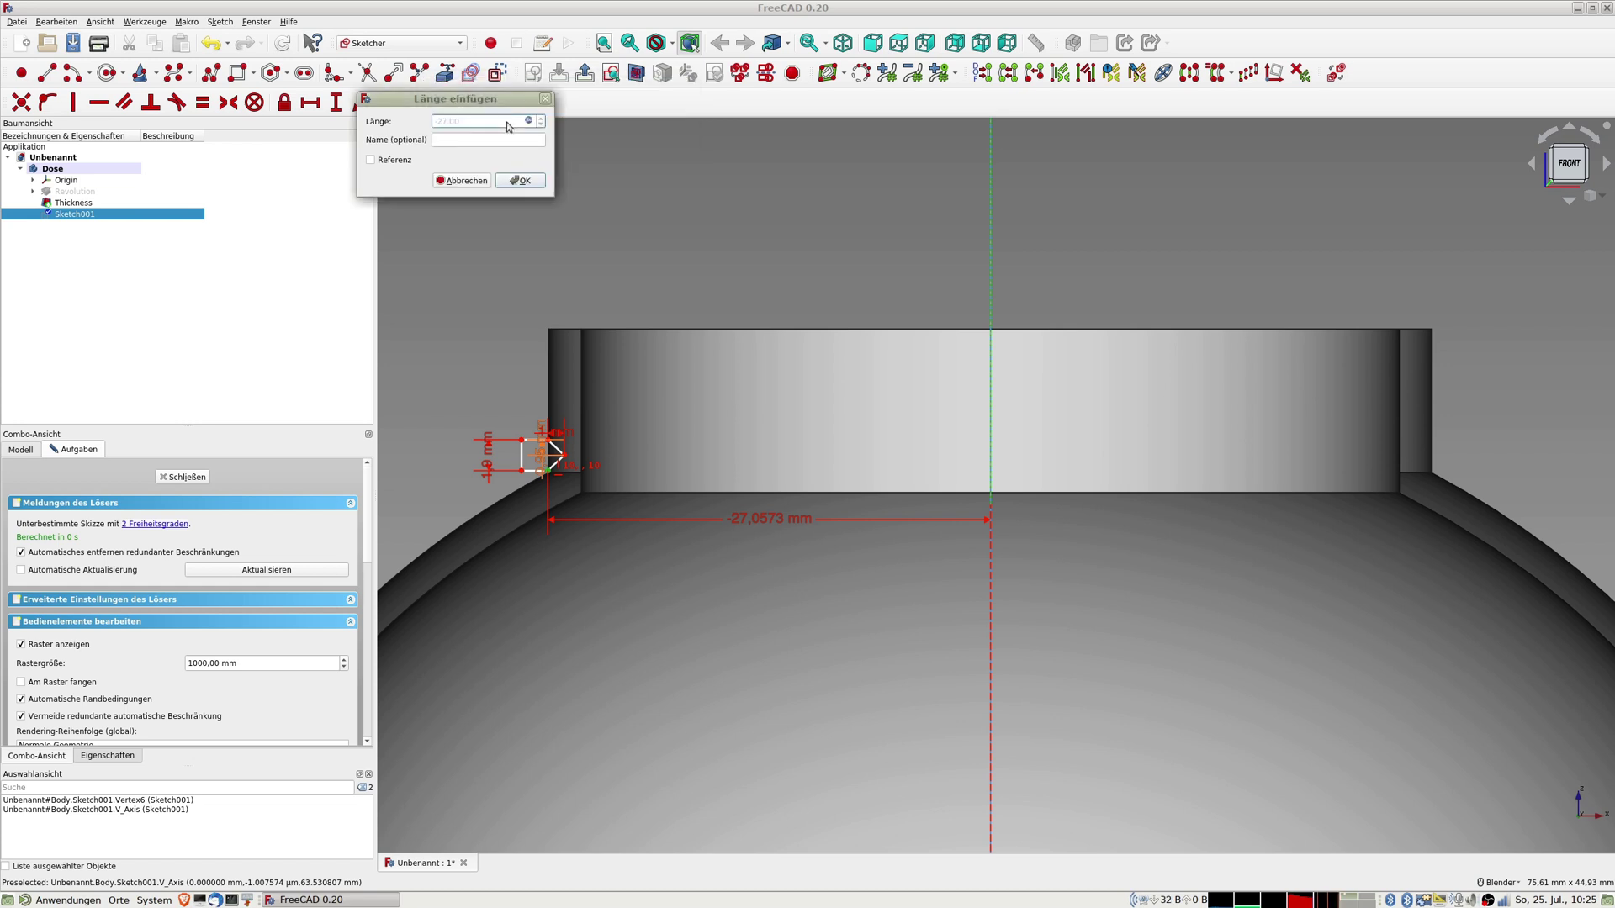
left_click(520, 180)
Step: Set the length of the profile's upper horizontal edge to 0.1 mm
scroll(577, 487, "up", 5)
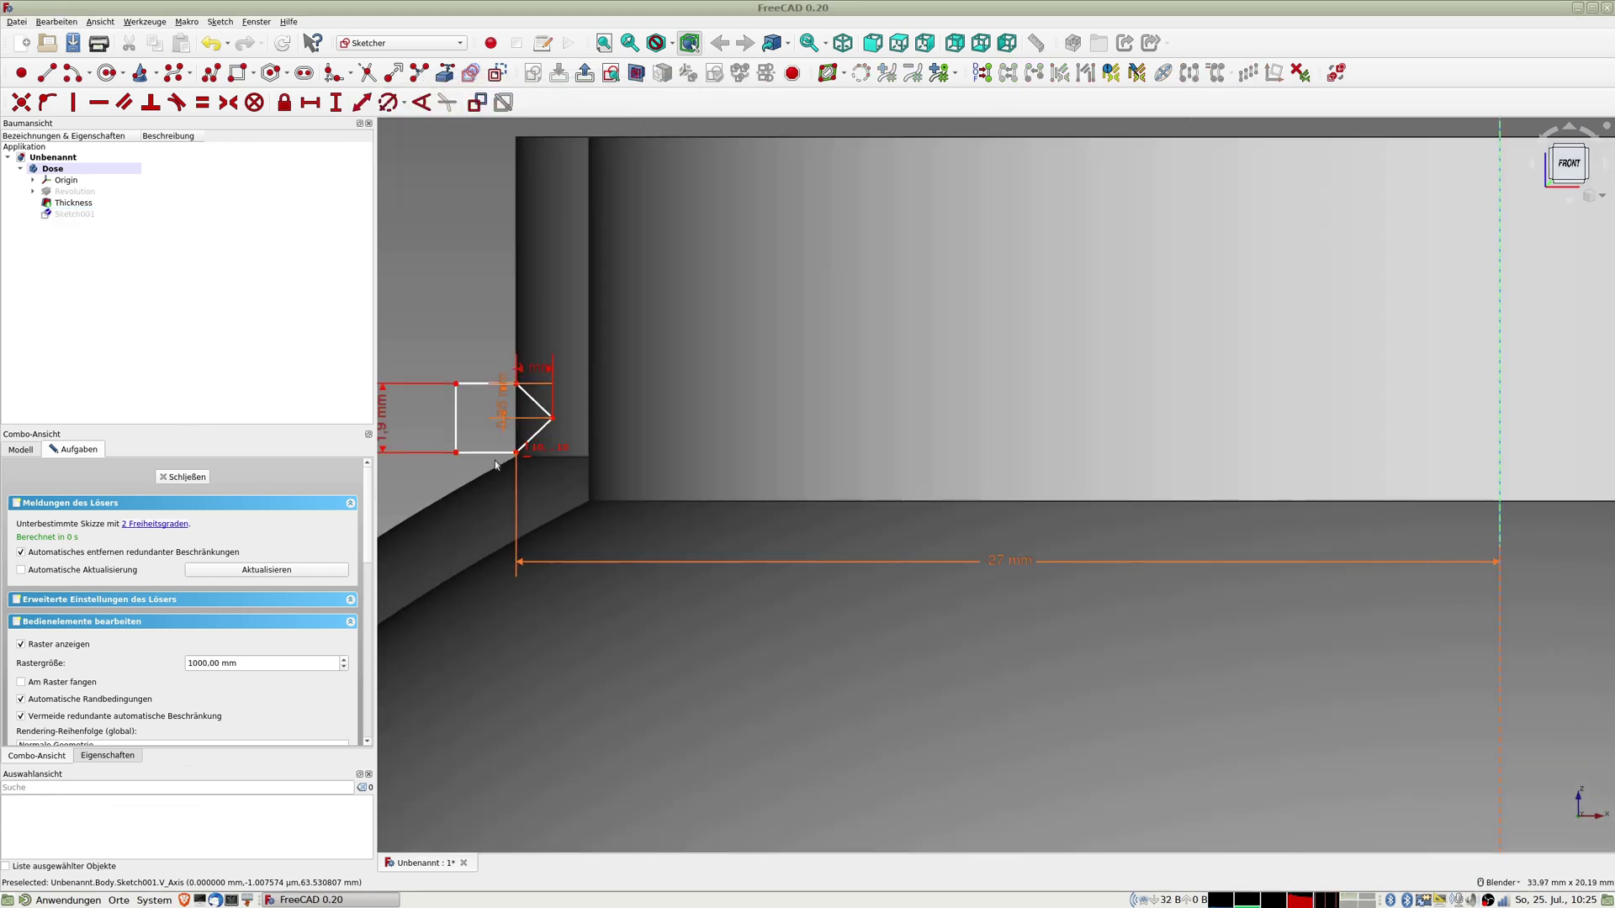
scroll(483, 452, "up", 2)
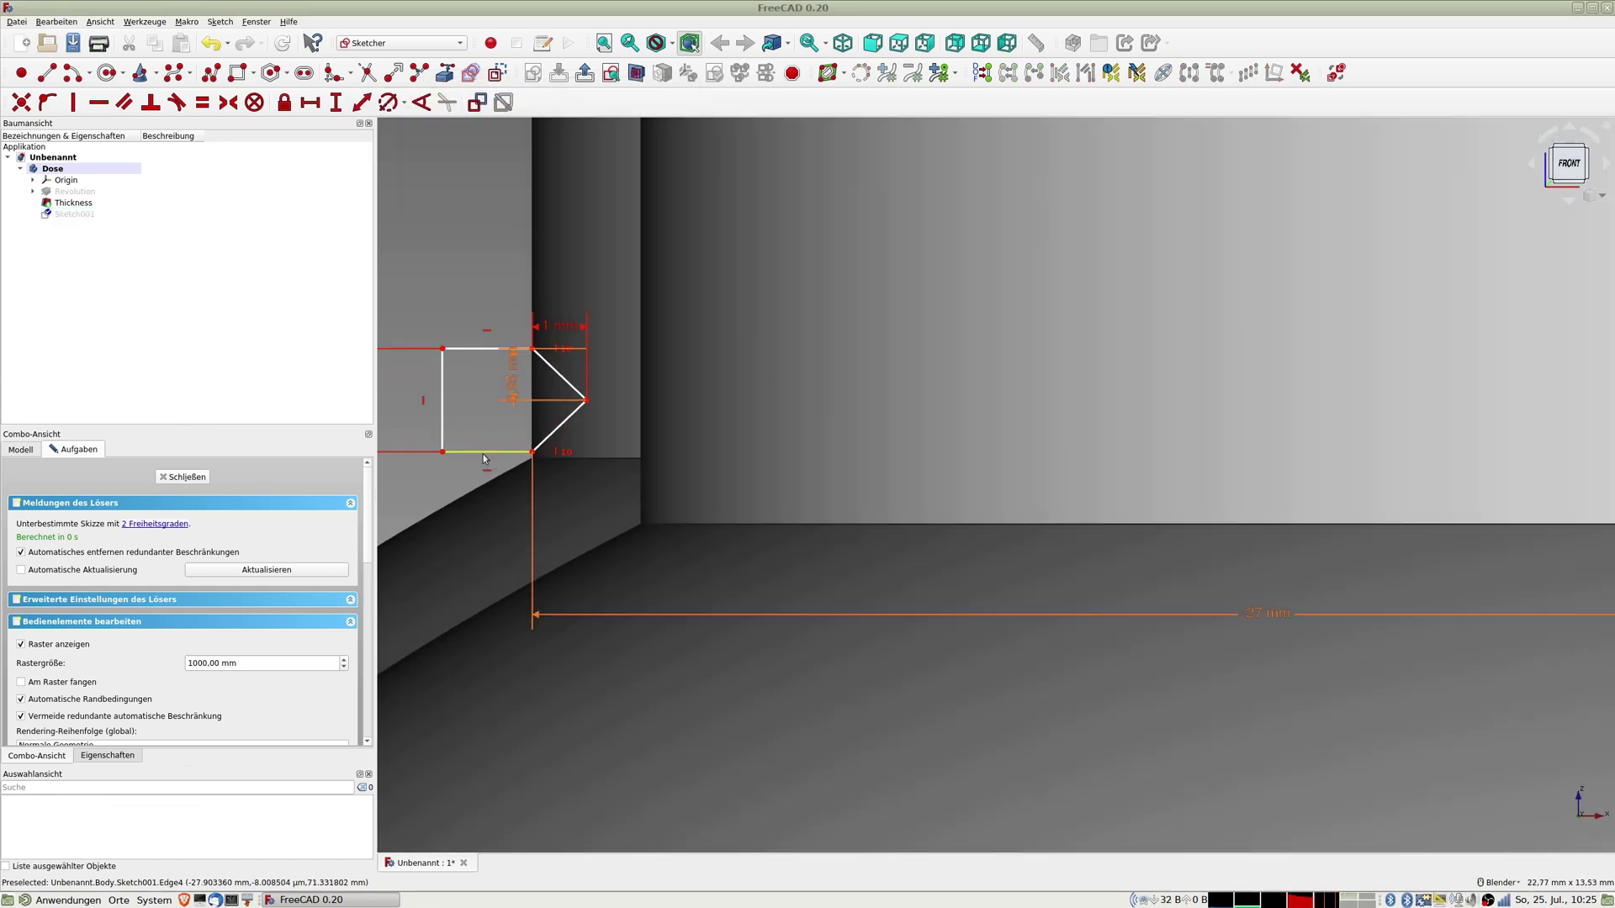
left_click(481, 350)
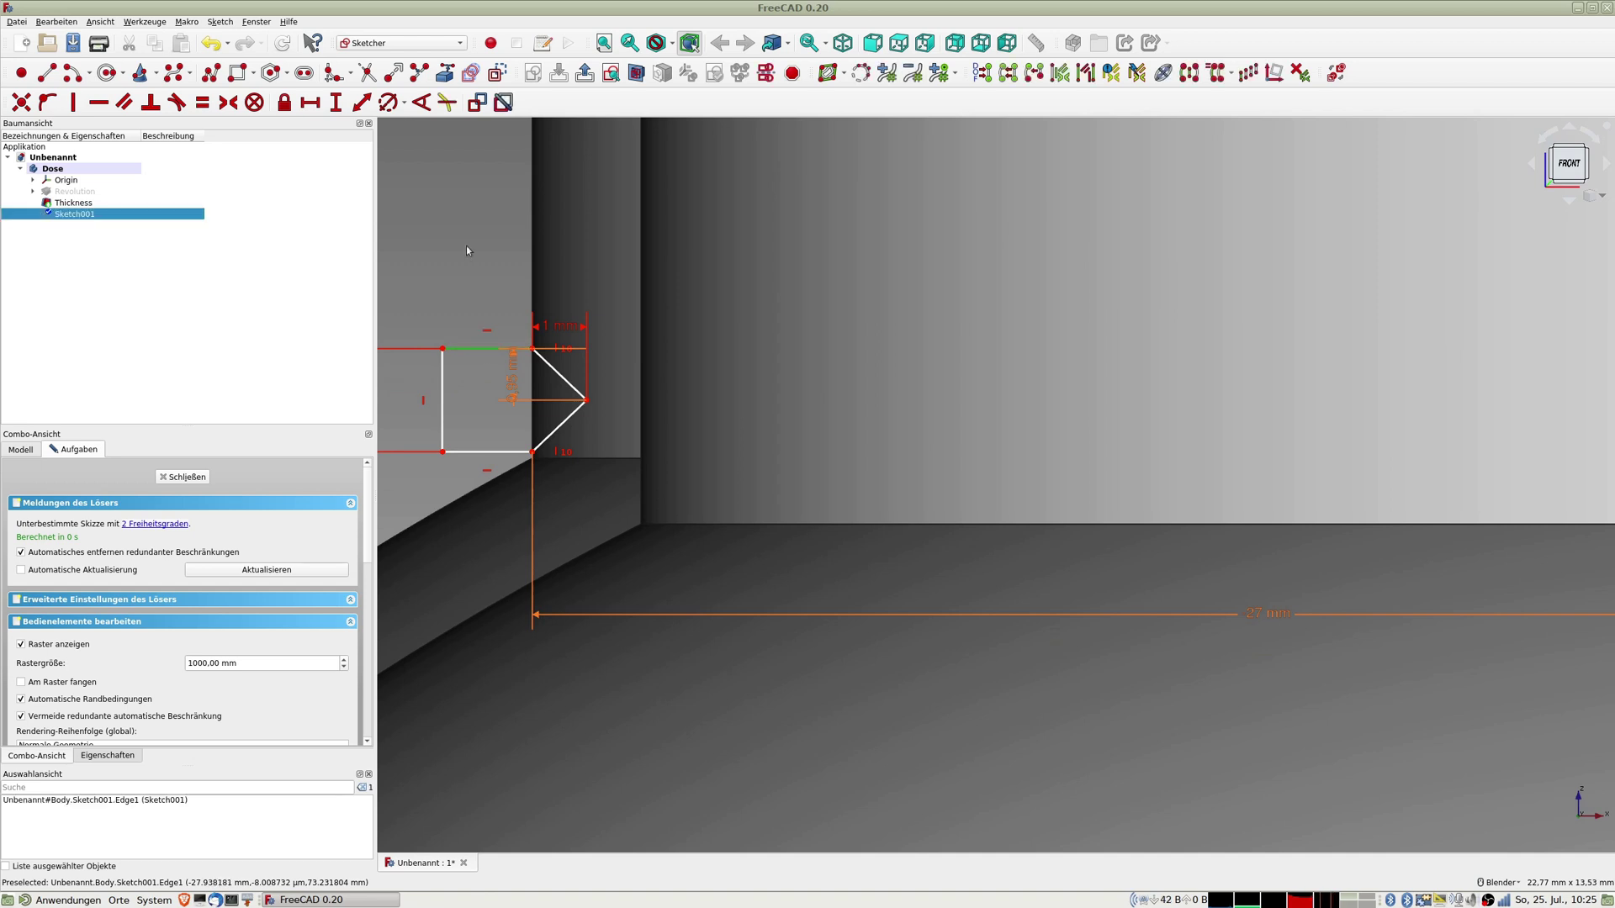
left_click(362, 102)
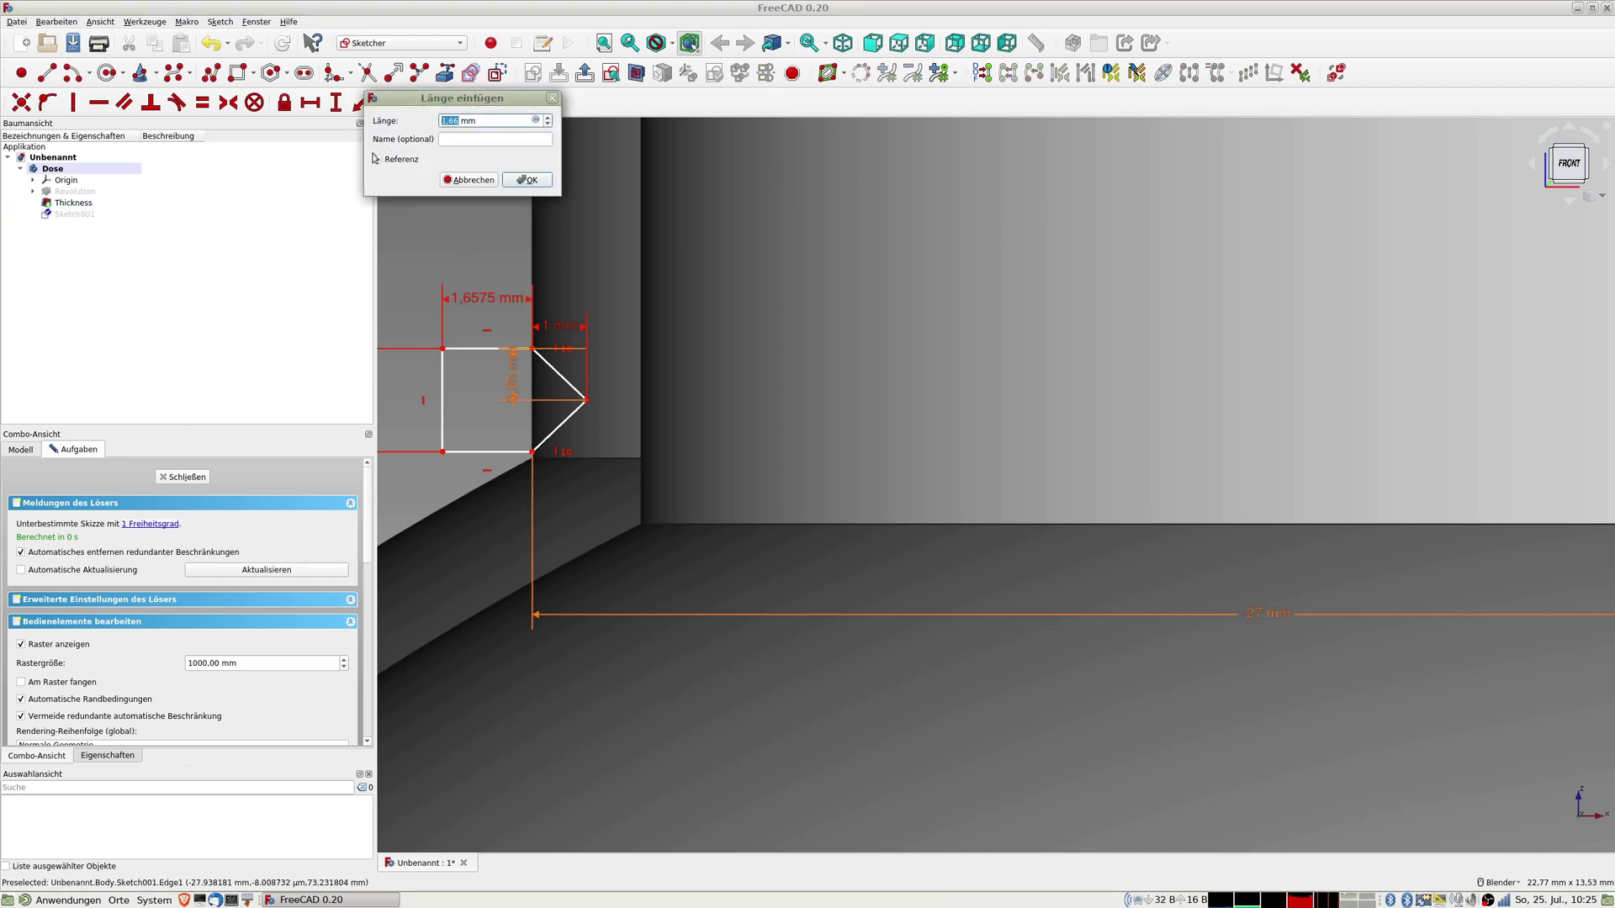
type("0,1")
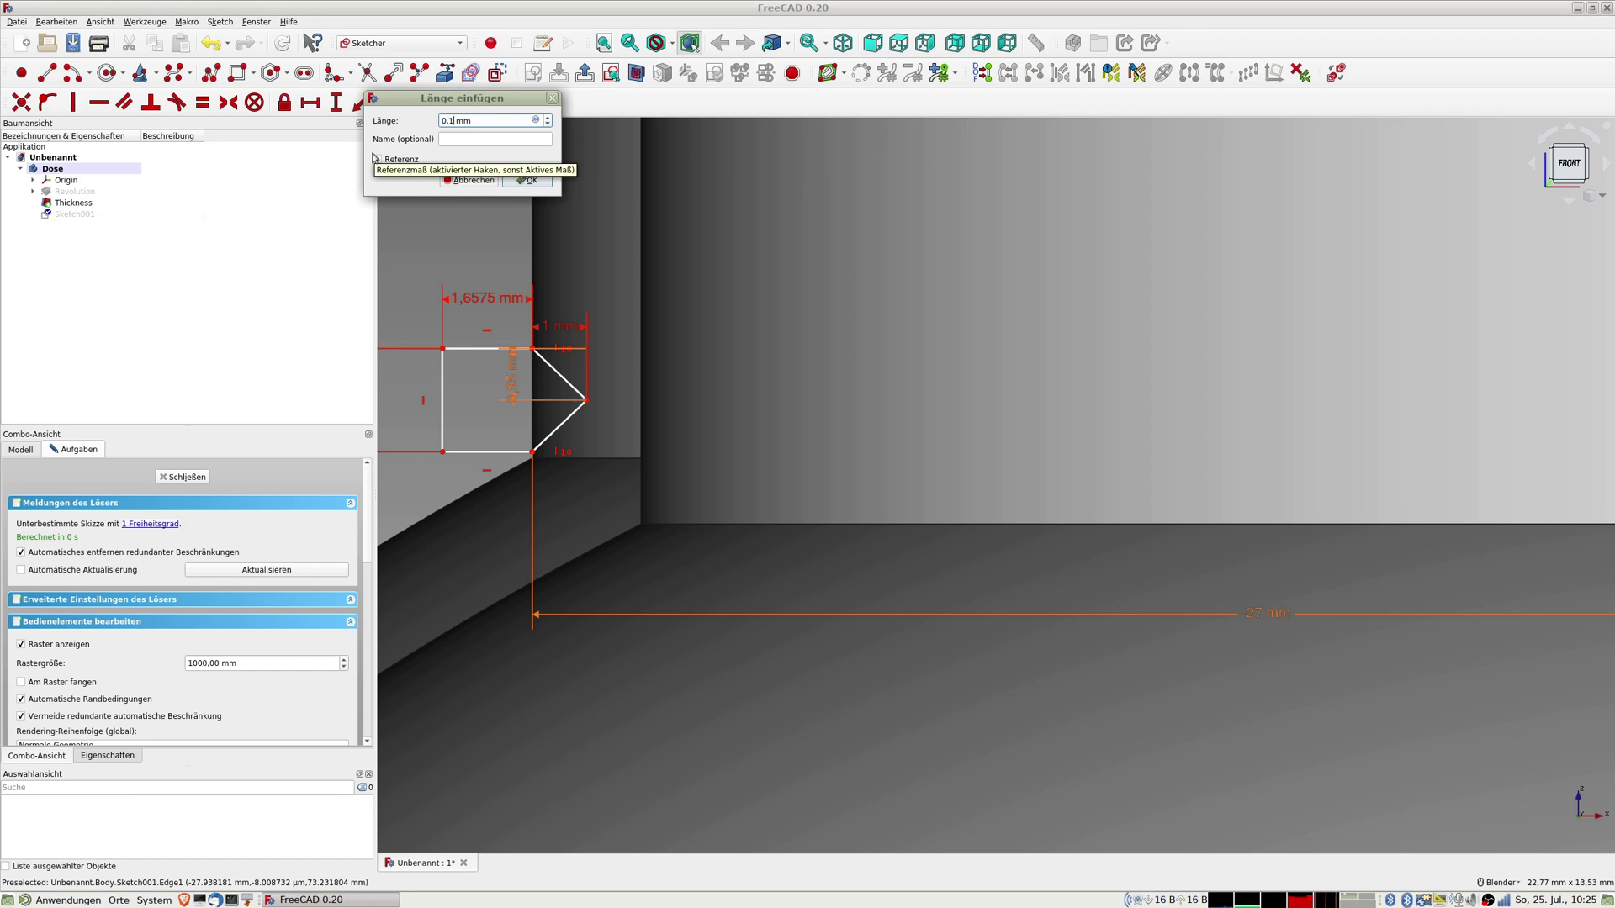
key("Return")
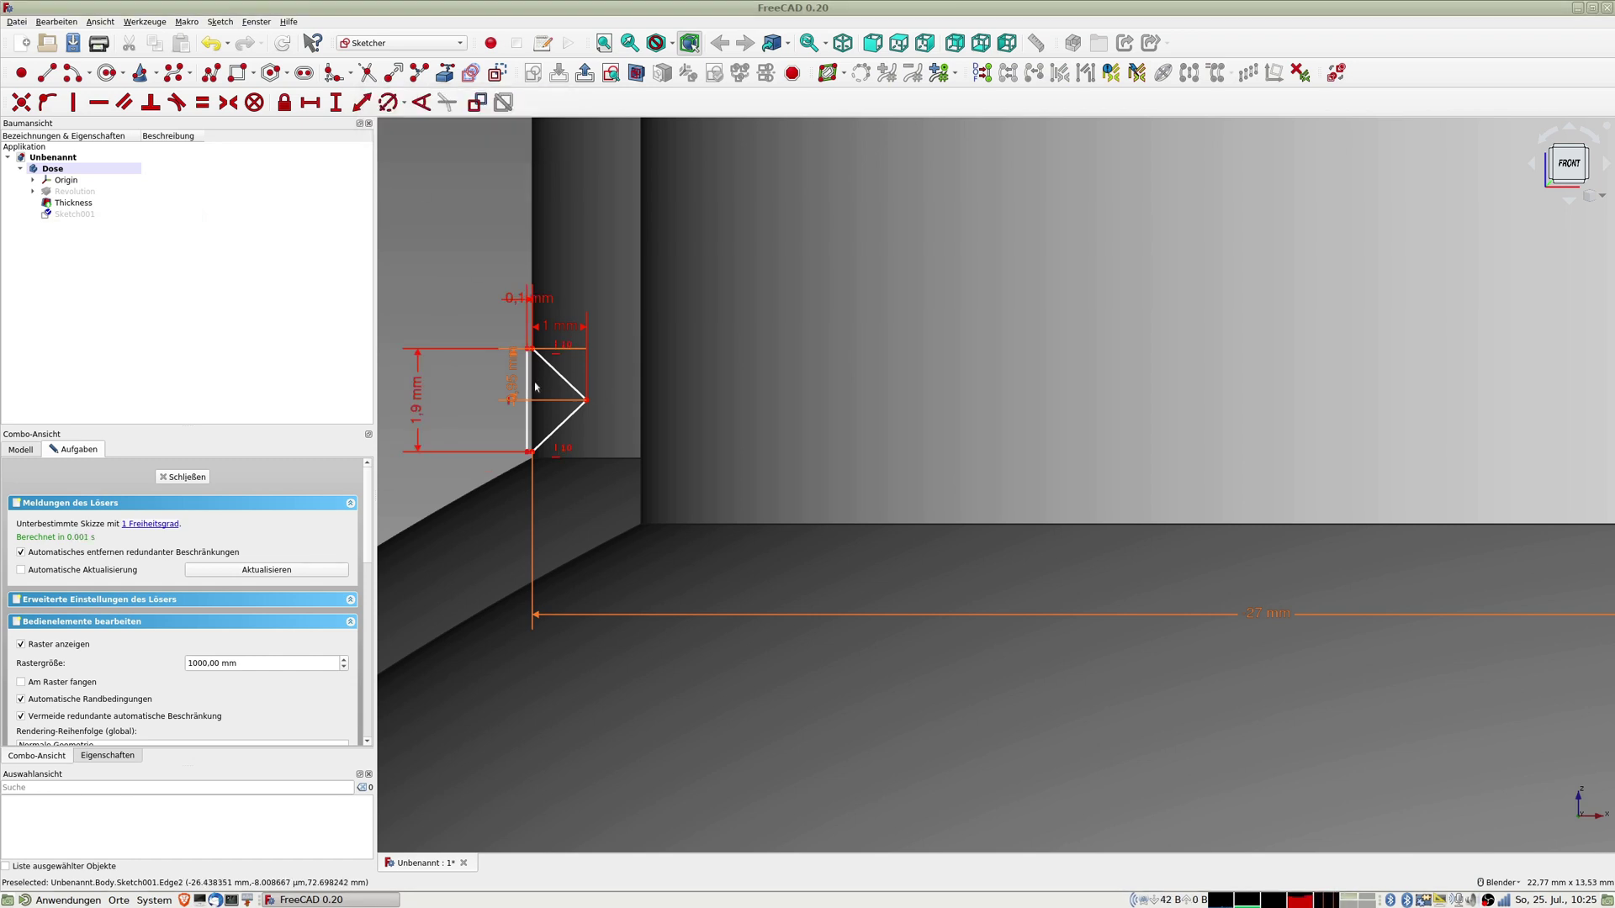
scroll(518, 392, "up", 2)
scroll(519, 392, "down", 2)
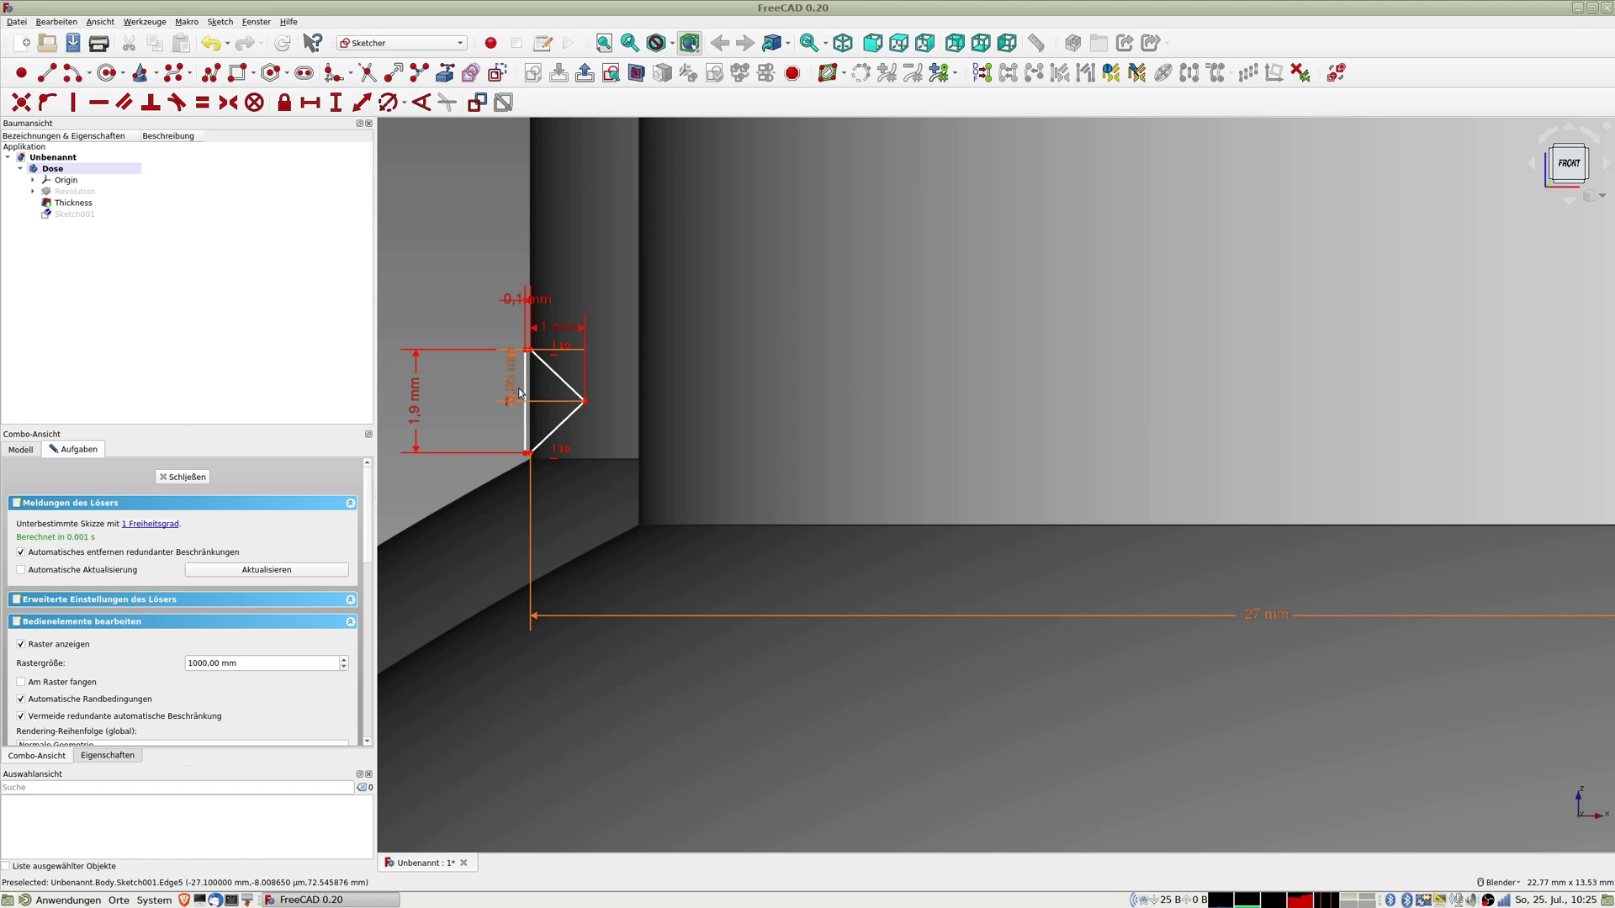
Step: Draw a line on the vertical axis from the neck's base to just above its rim and convert it to construction geometry
scroll(519, 392, "down", 2)
scroll(687, 408, "down", 4)
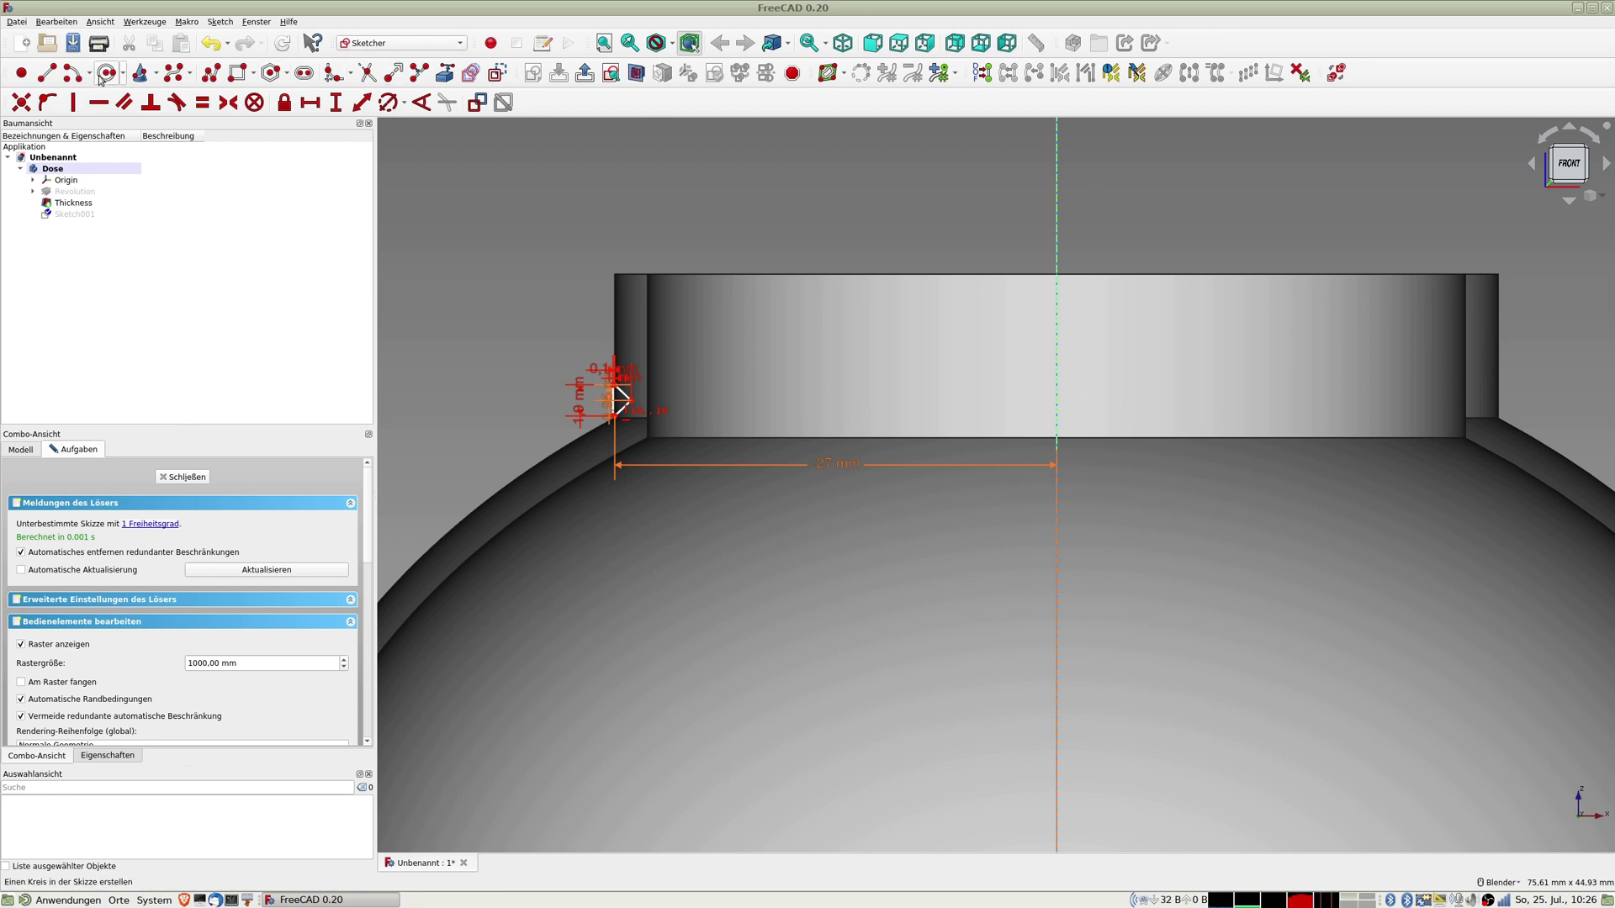
left_click(47, 72)
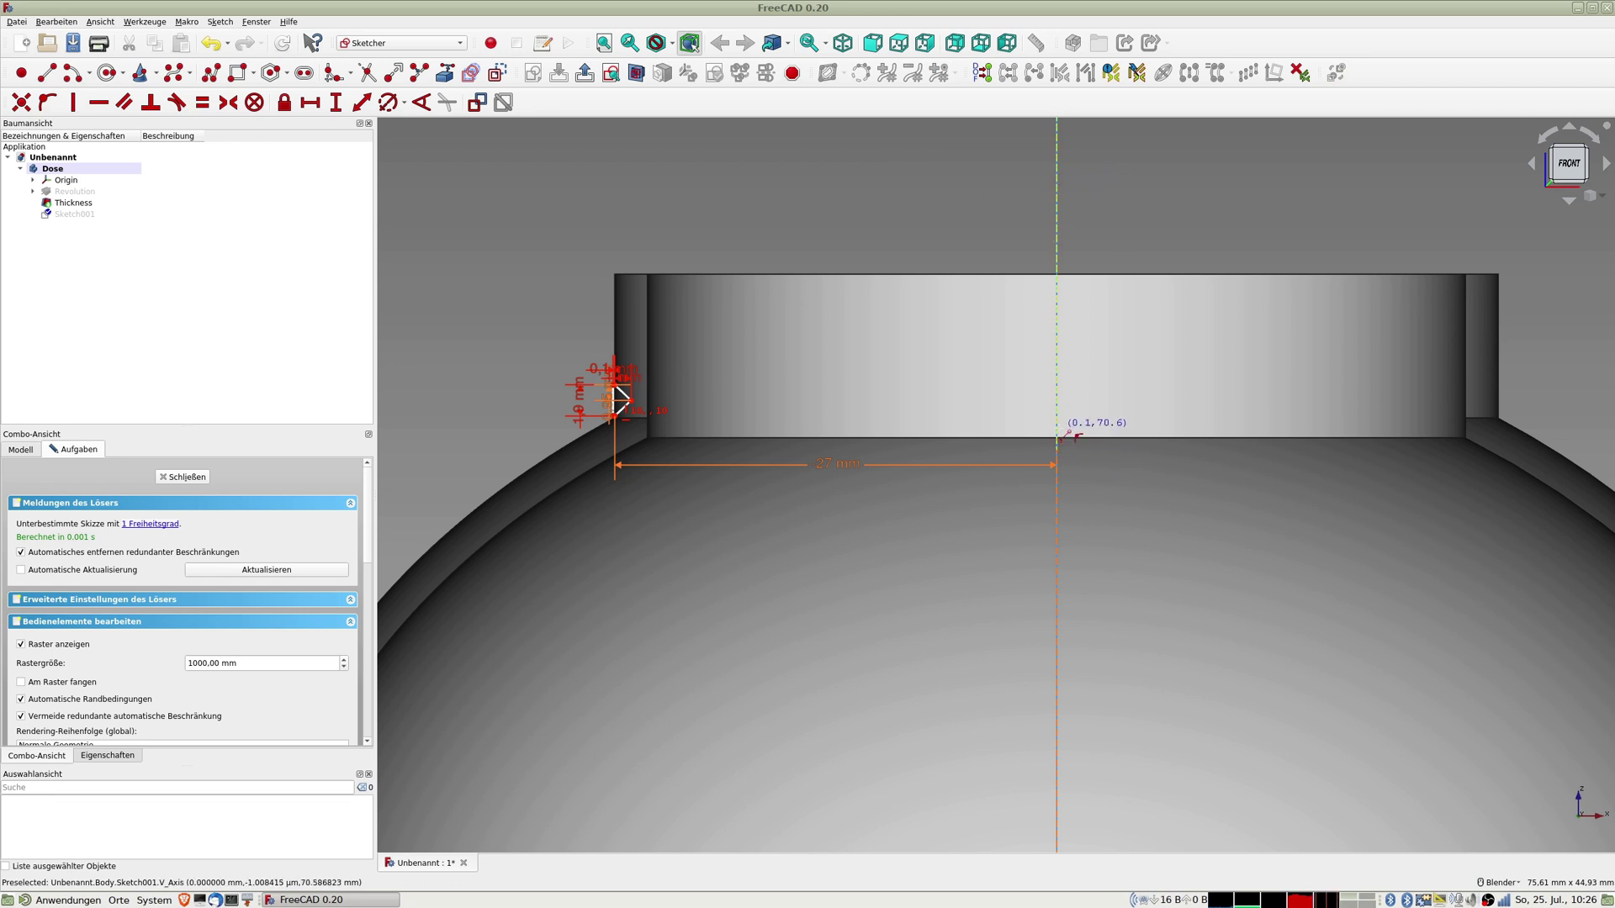
left_click(1057, 436)
left_click(1057, 238)
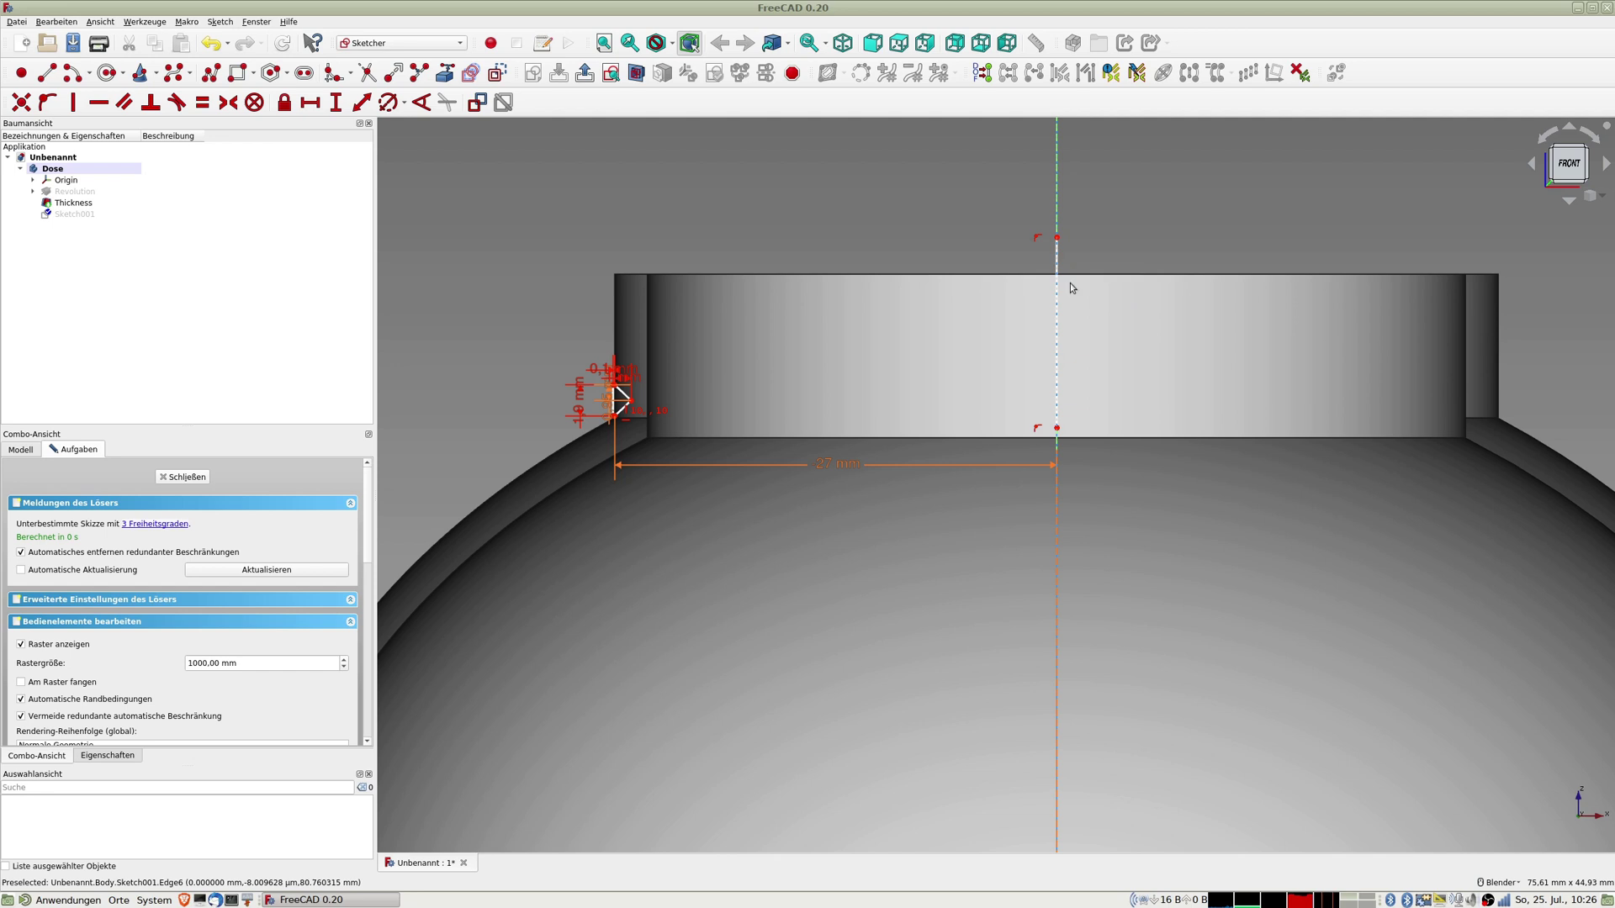
left_click(1057, 339)
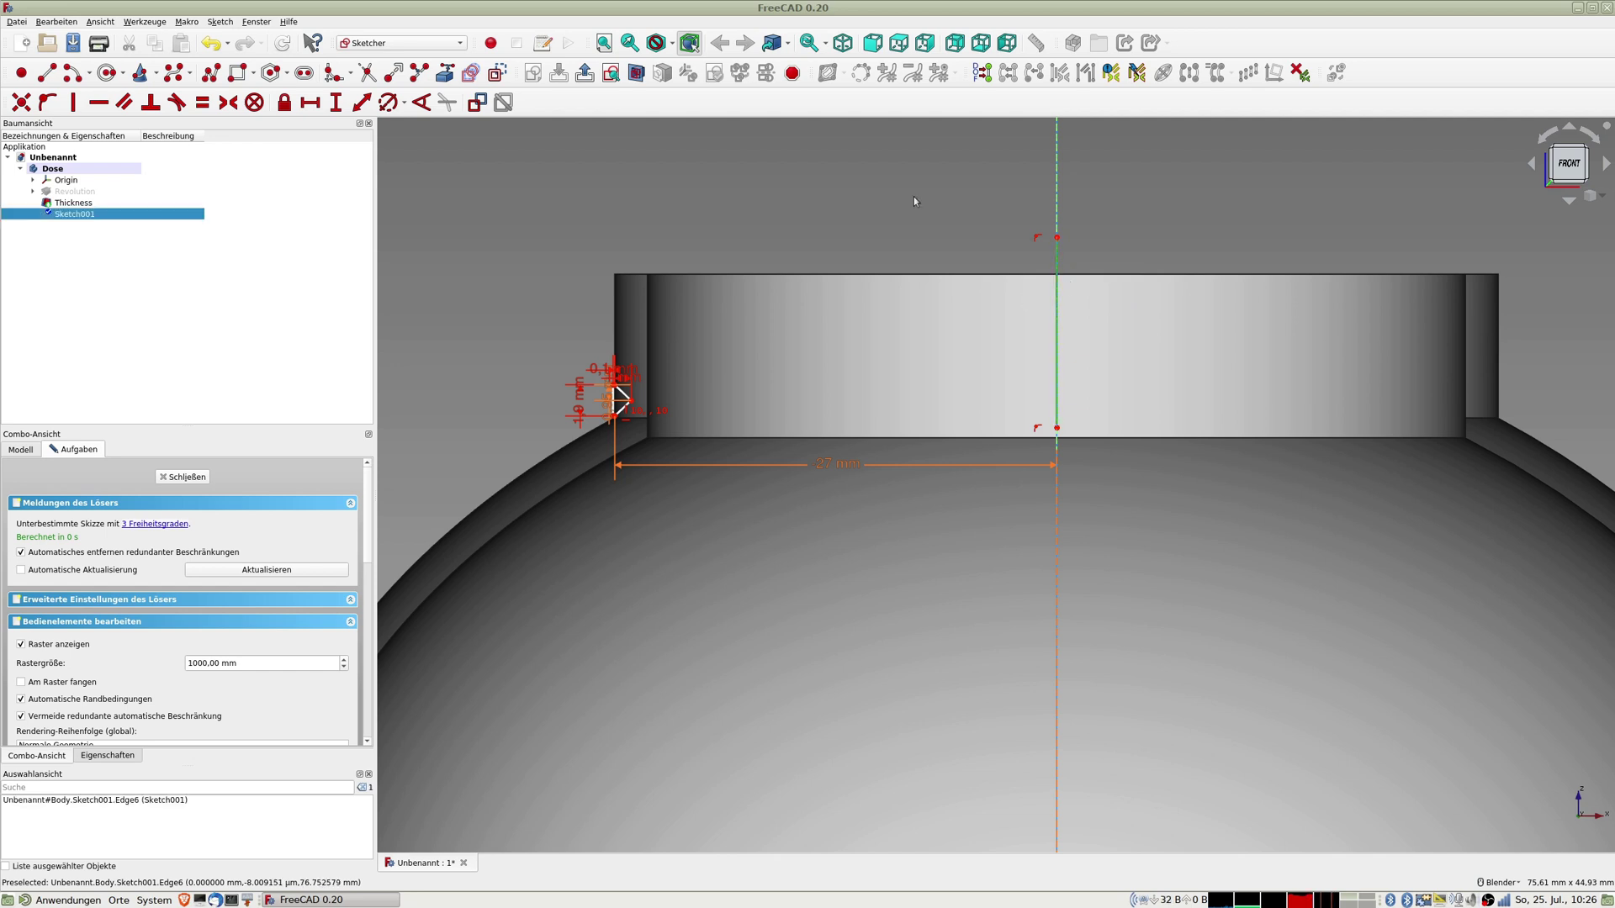
left_click(498, 74)
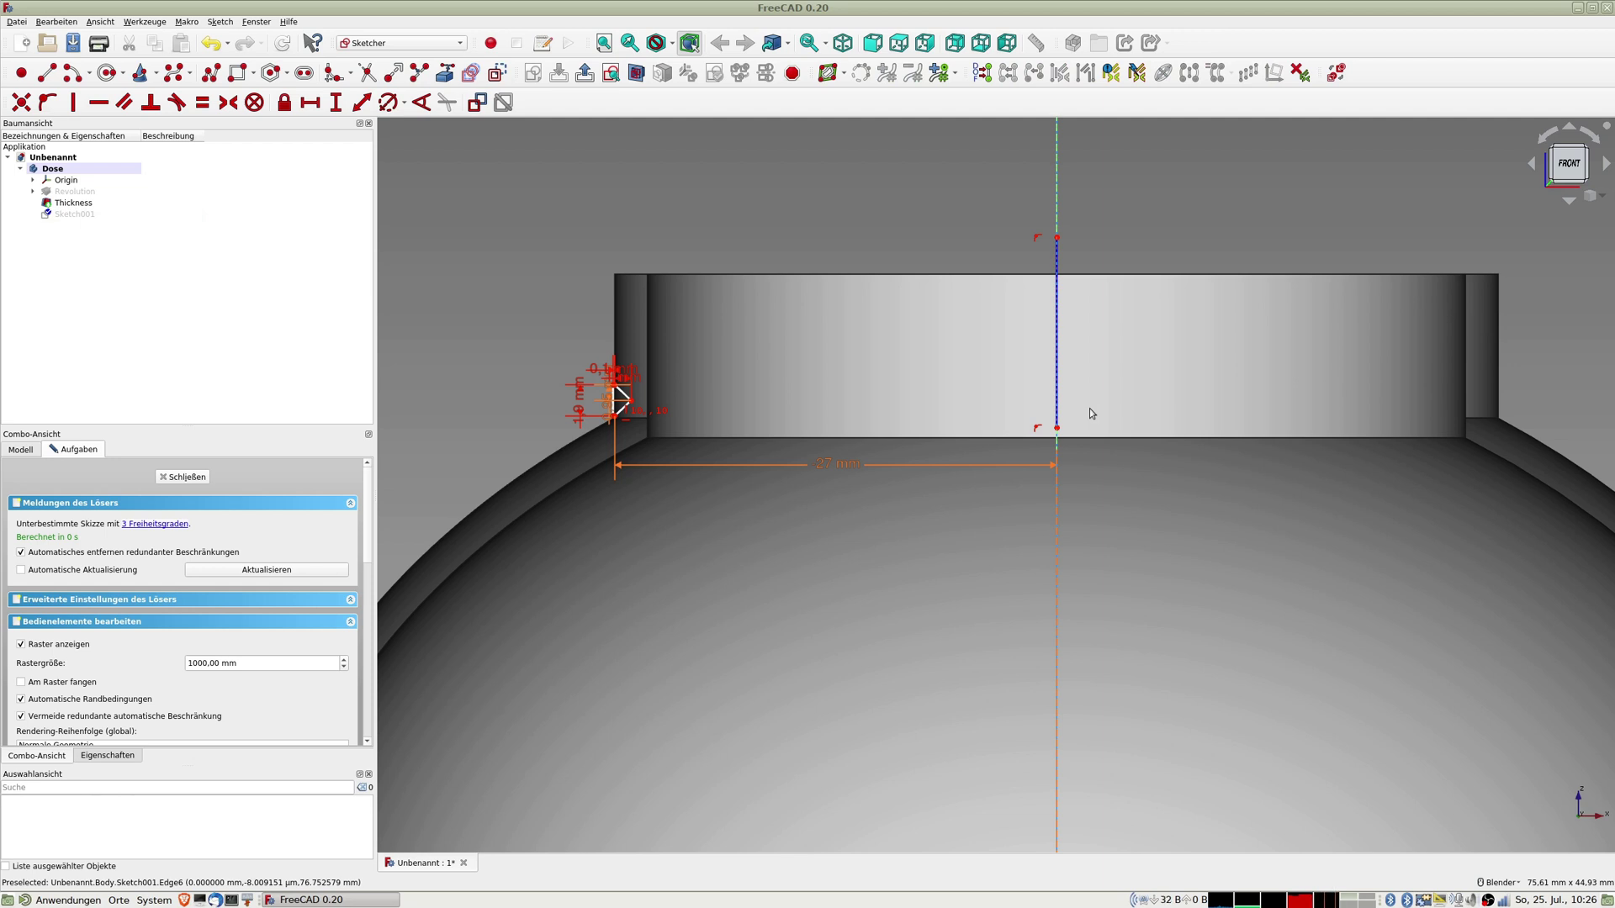
Step: Close the sketch and create a subtractive helix from it with a 2 mm pitch around Konstruktionslinie 1
left_click(190, 477)
scroll(531, 508, "up", 5)
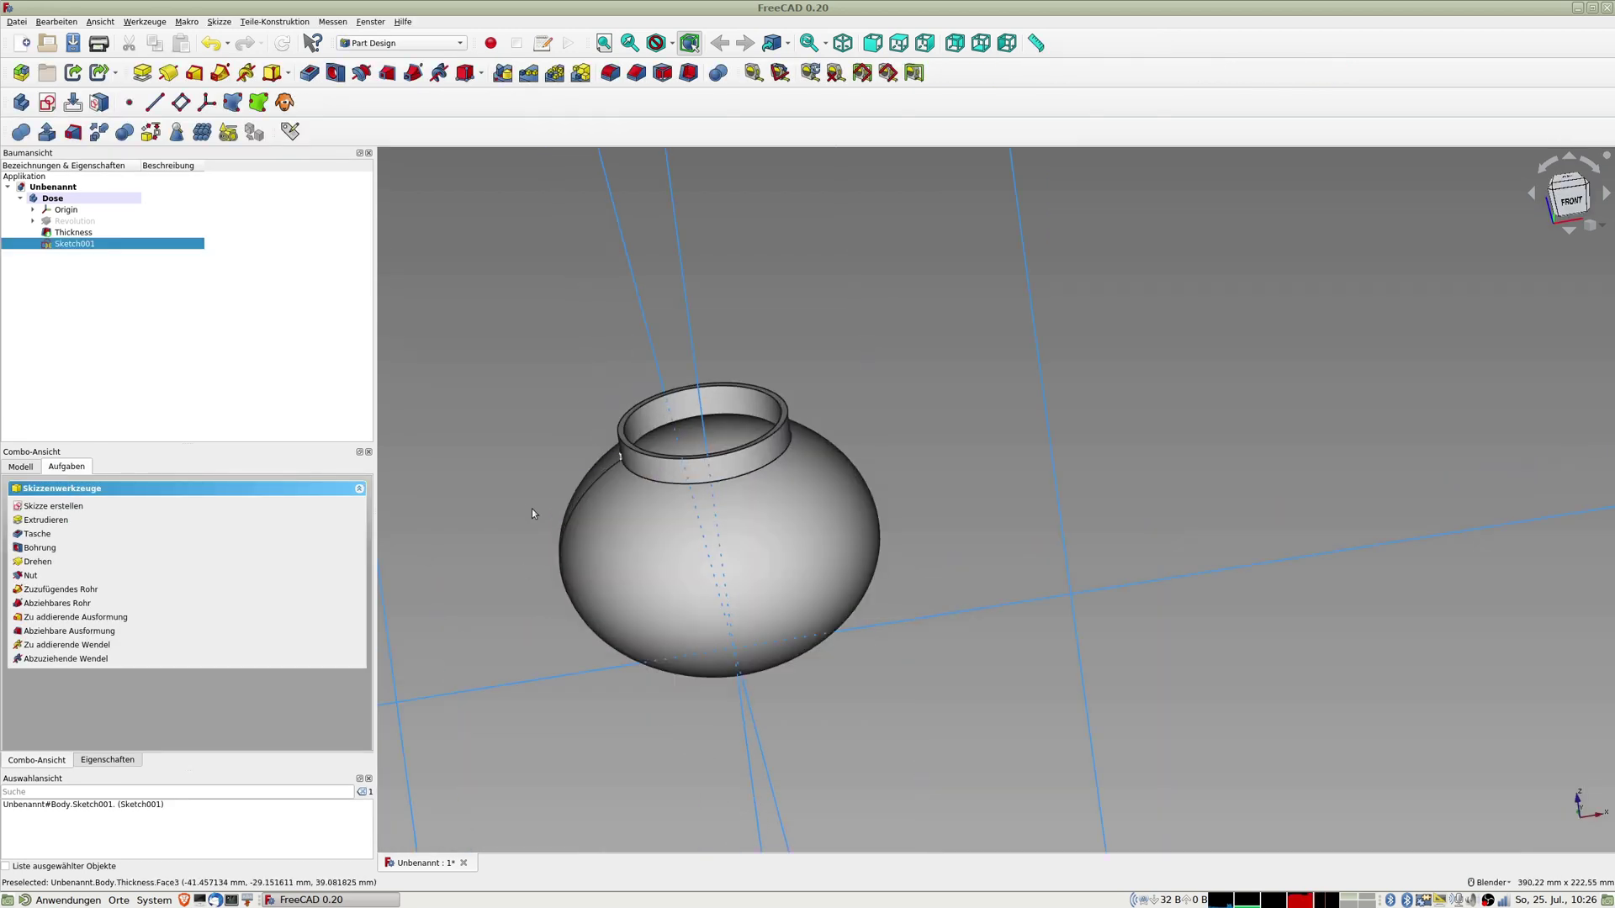
middle_click_drag(1194, 465, 1212, 508)
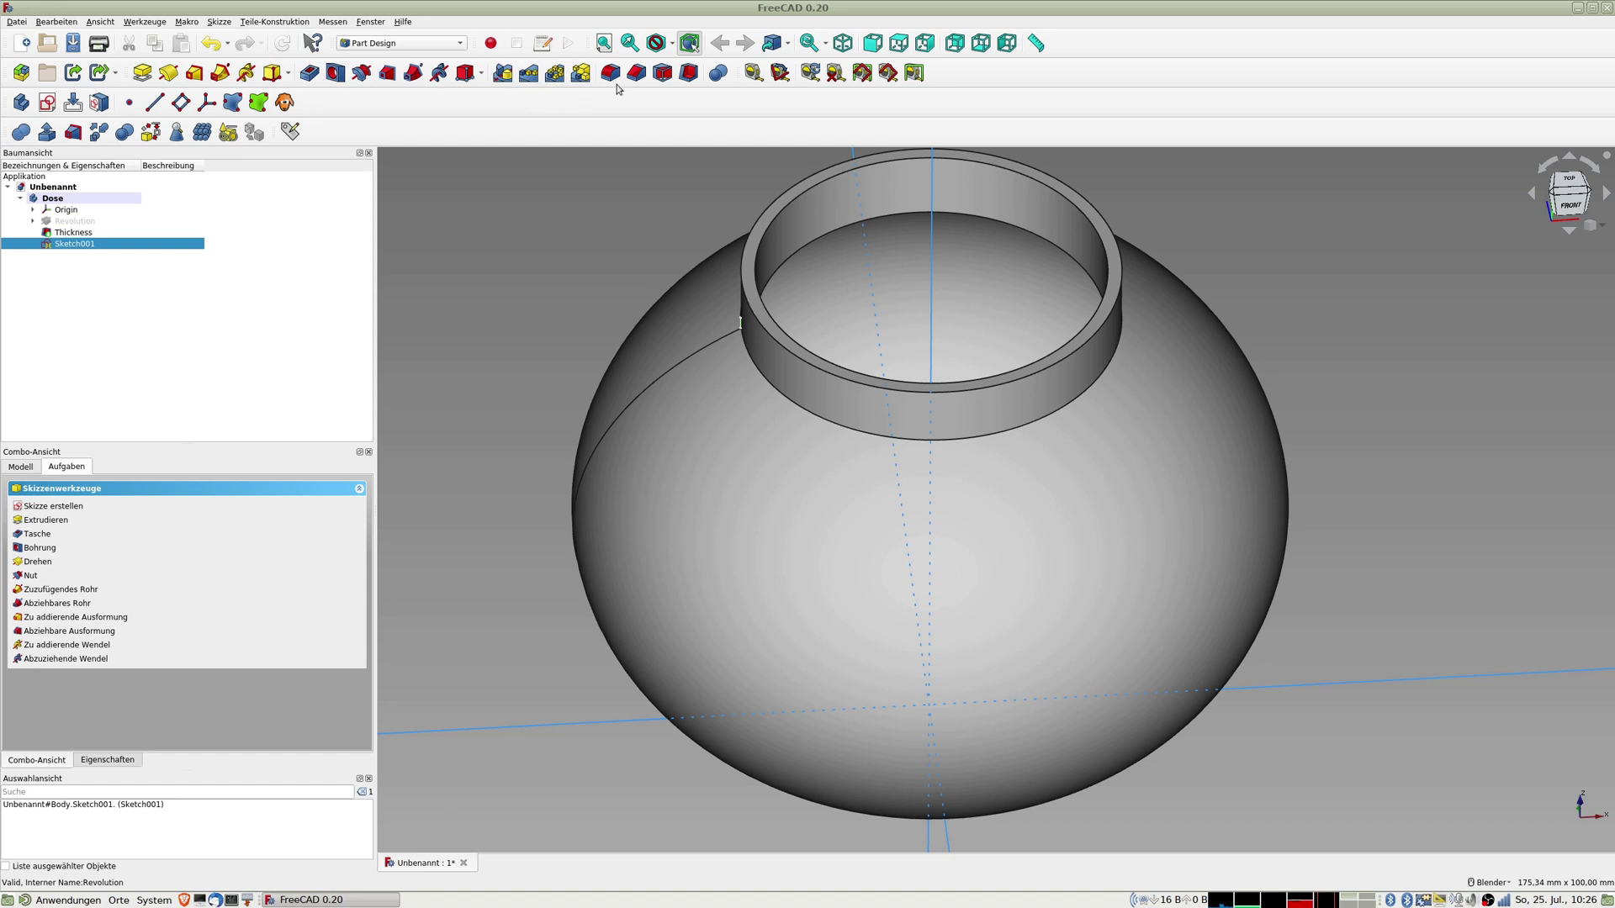
left_click(438, 73)
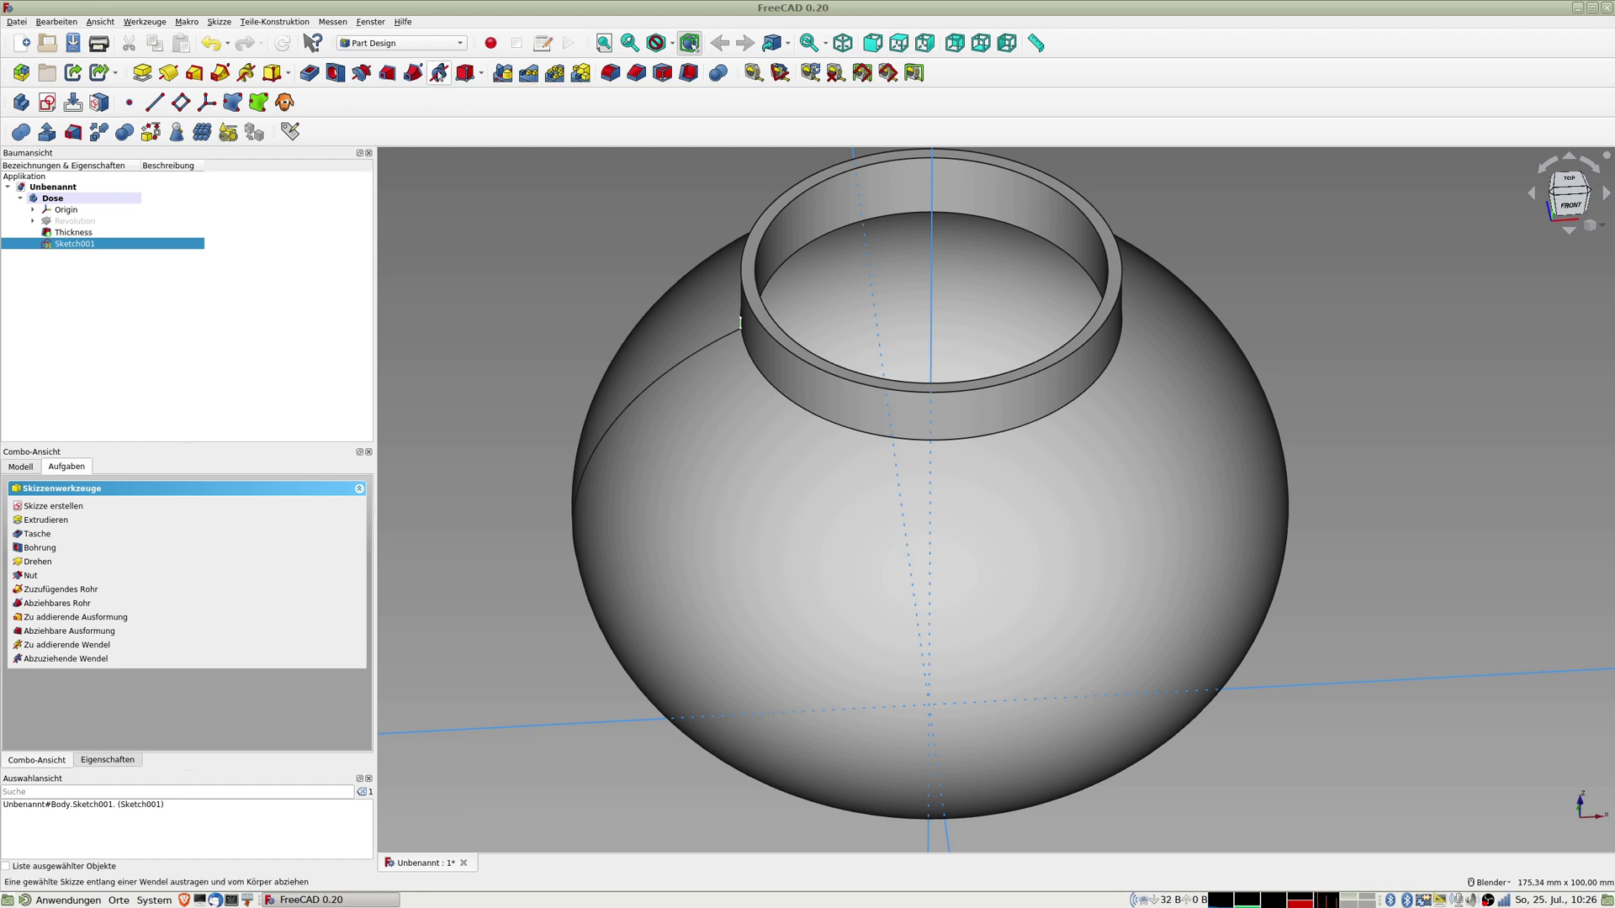
left_click(438, 72)
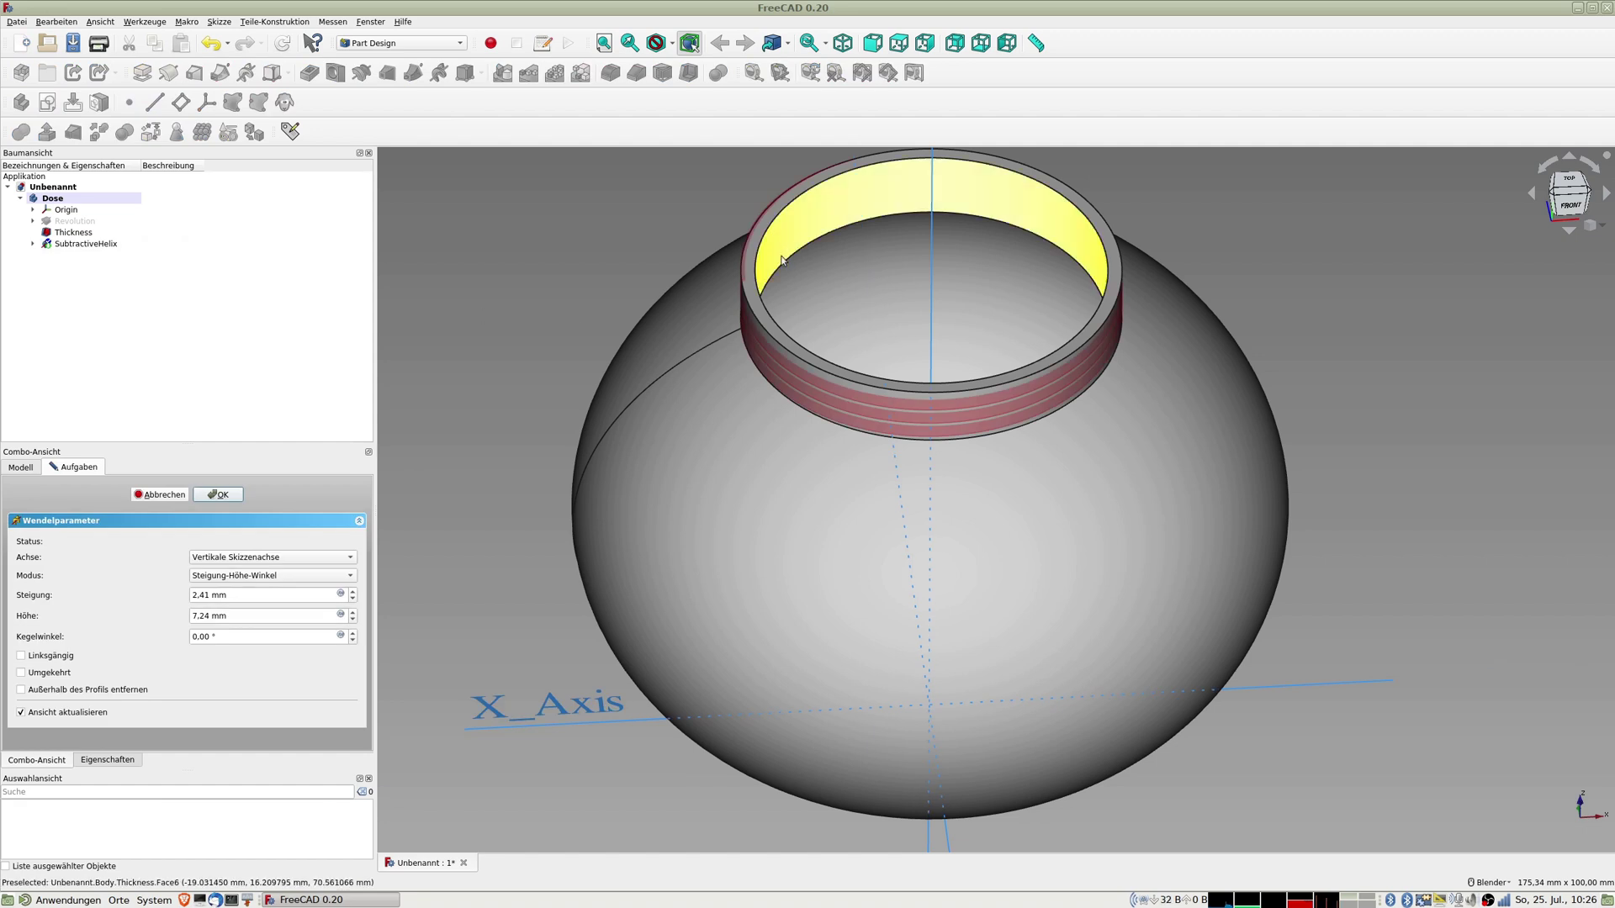
left_click_drag(254, 595, 94, 592)
type("2")
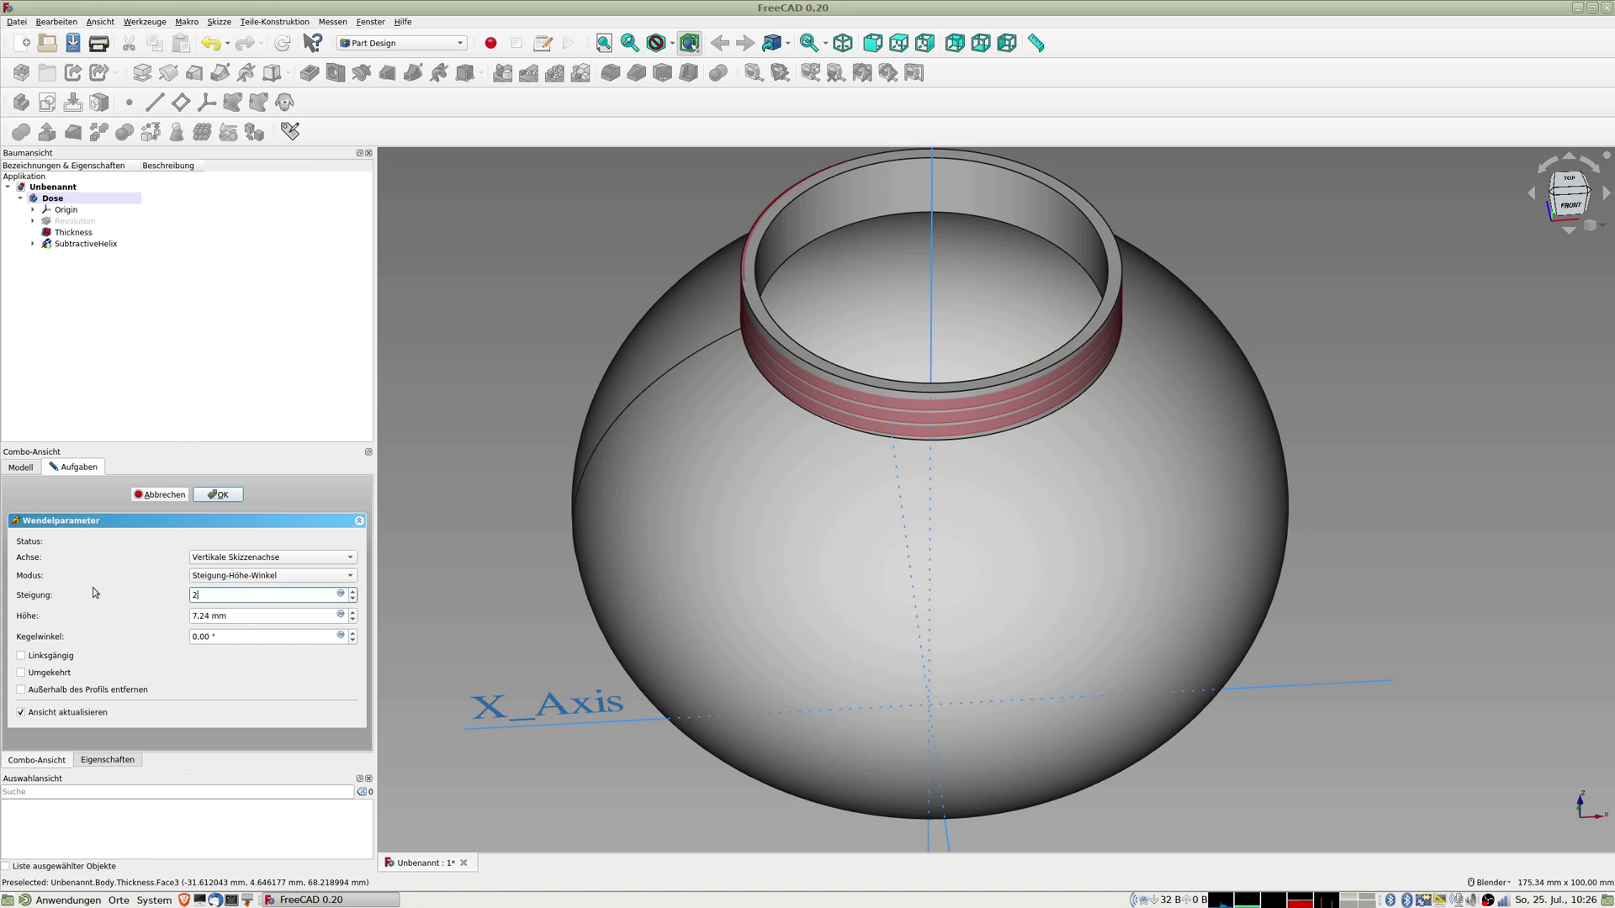
key("Tab")
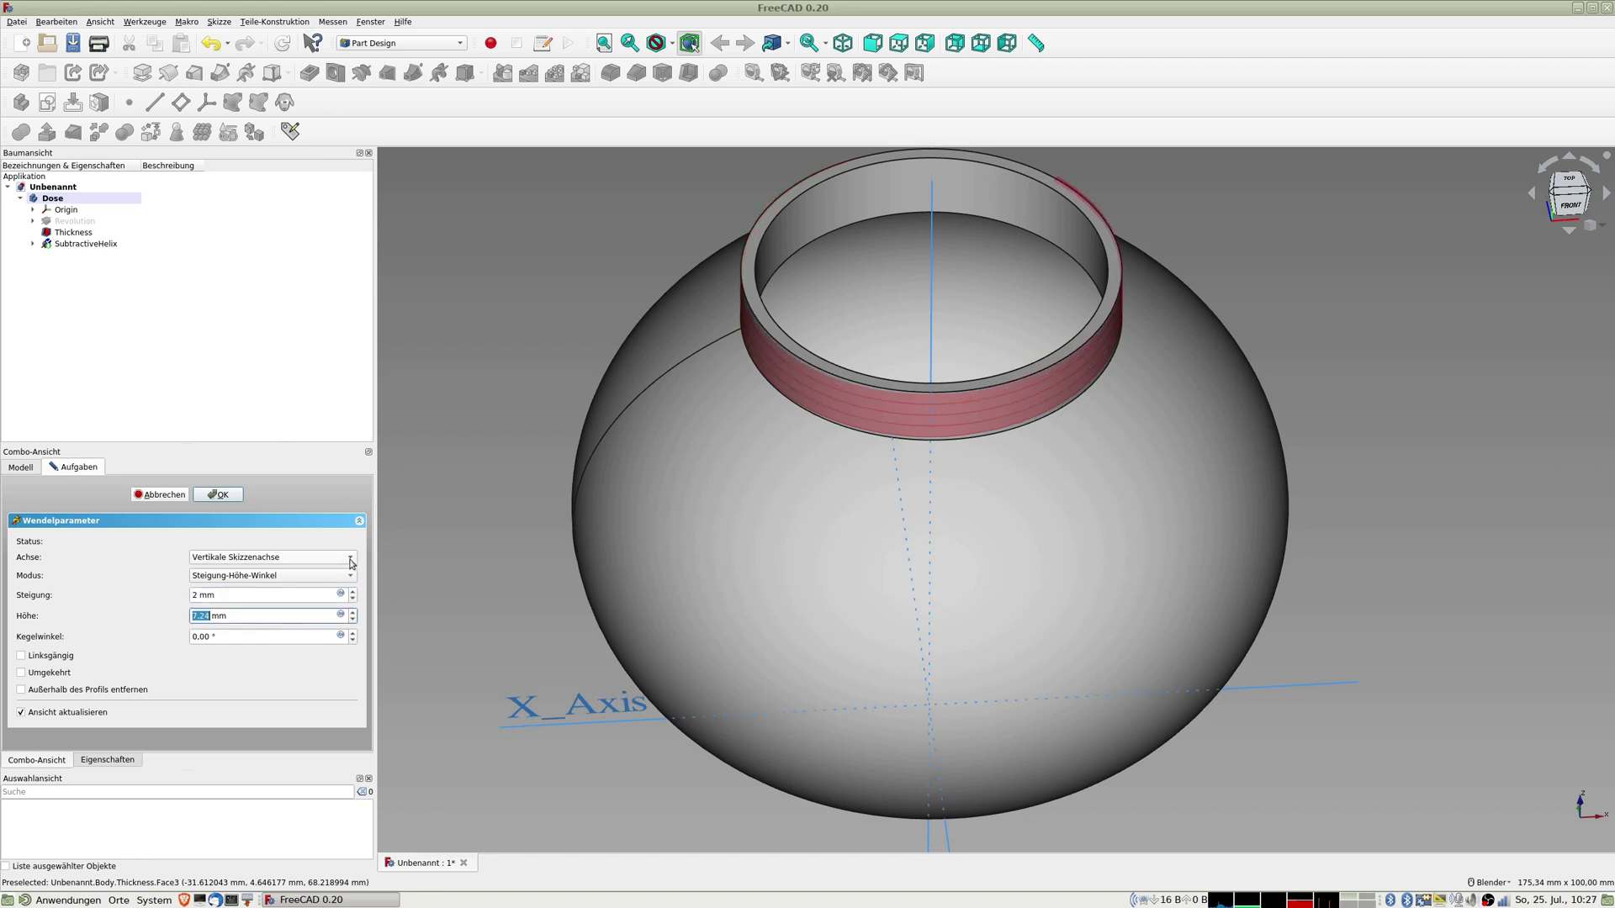
left_click(351, 559)
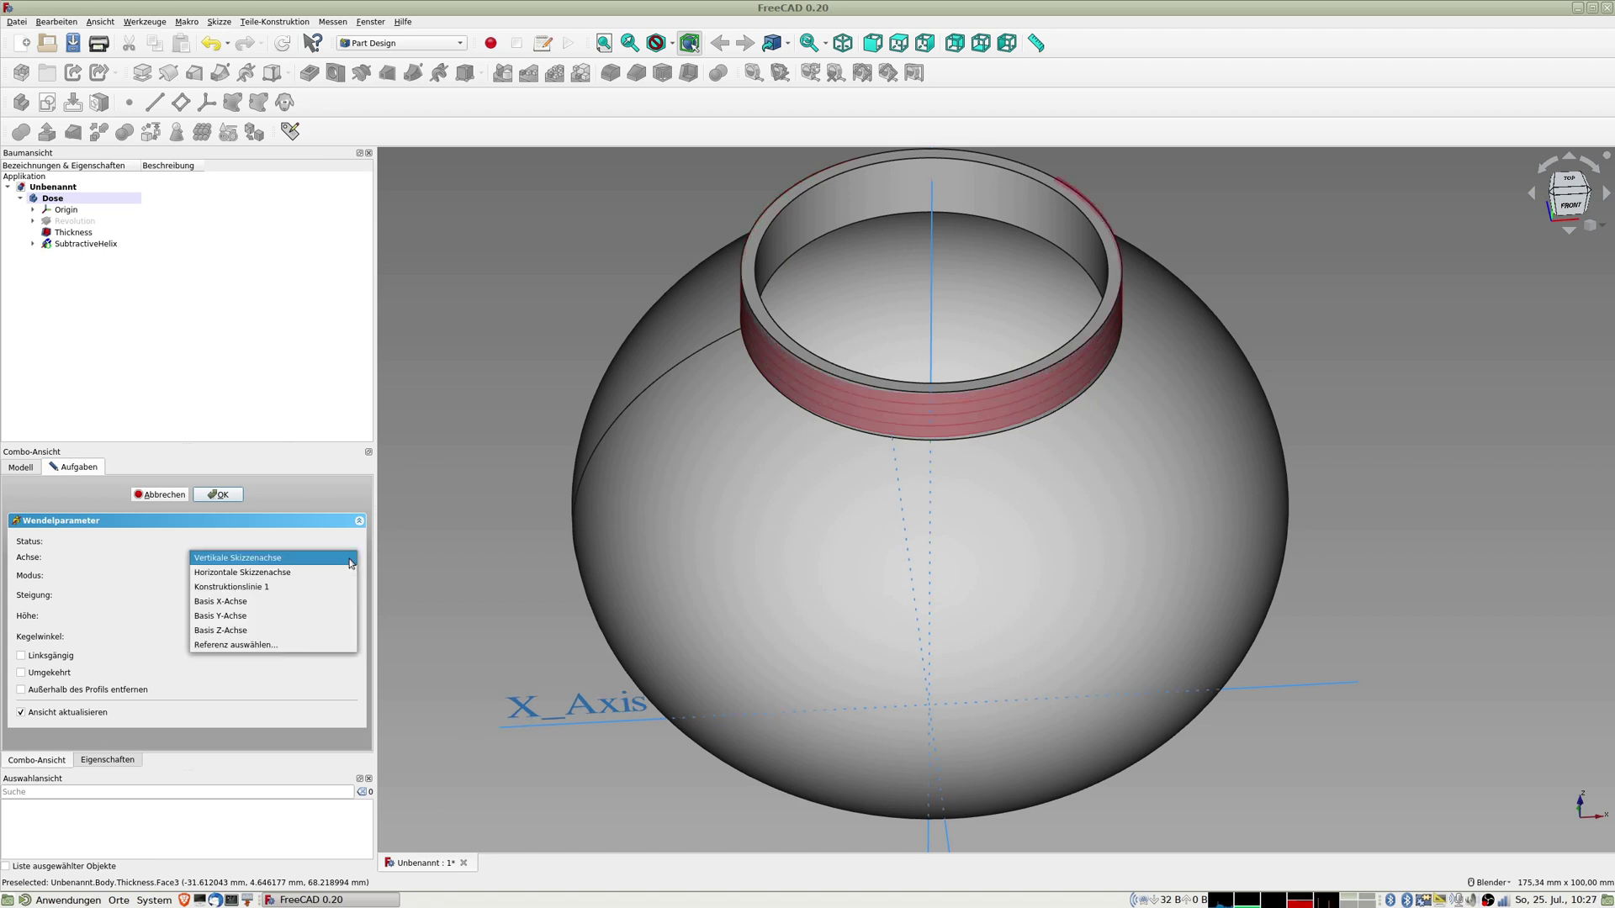
left_click(256, 589)
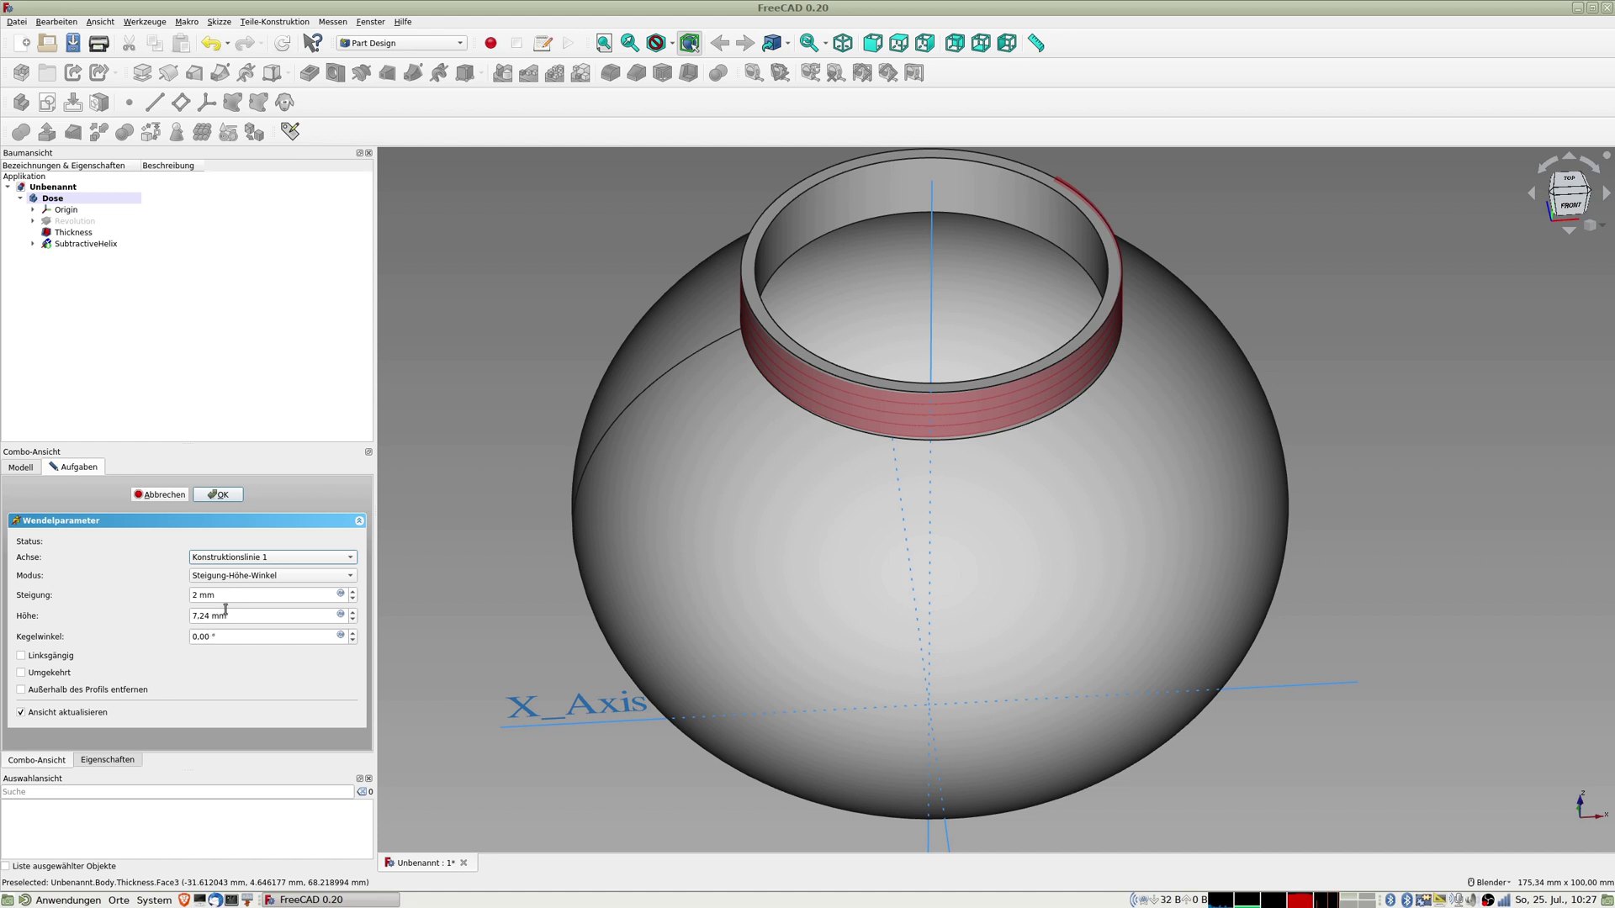
Step: Set the subtractive helix's height to 10 mm and apply the thread cut to the neck
middle_click_drag(1125, 501, 1088, 584)
scroll(1402, 395, "down", 5)
middle_click_drag(1403, 407, 978, 609, "shift")
scroll(1050, 568, "up", 14)
scroll(937, 476, "down", 14)
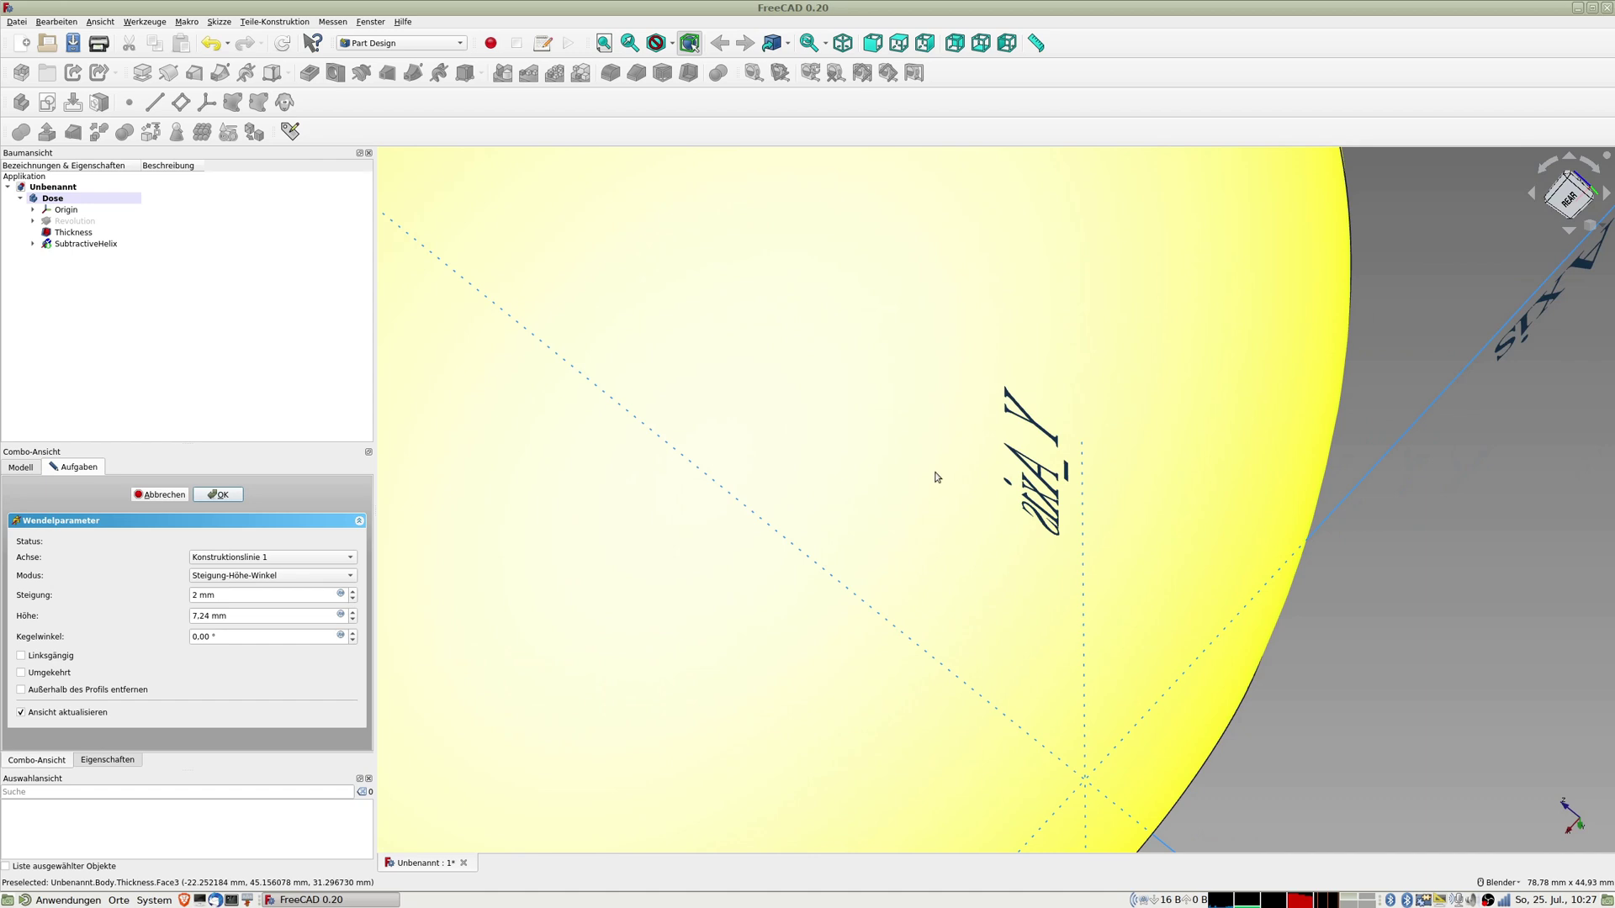
scroll(822, 376, "up", 8)
middle_click_drag(975, 444, 1176, 451)
scroll(917, 703, "up", 3)
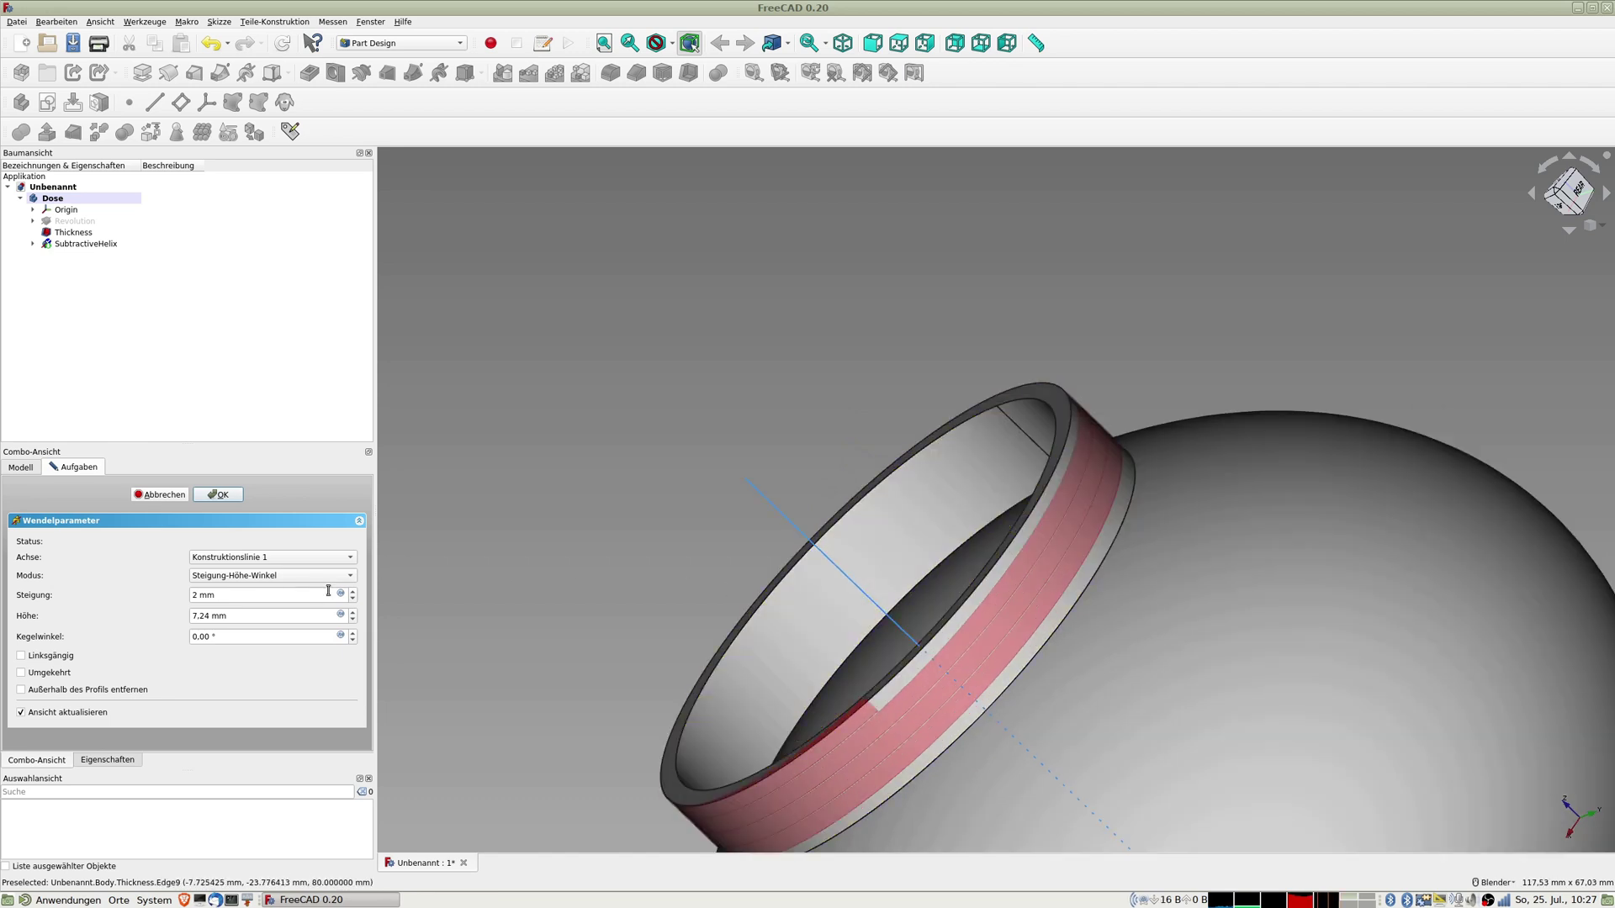
left_click_drag(248, 618, 129, 620)
type("10")
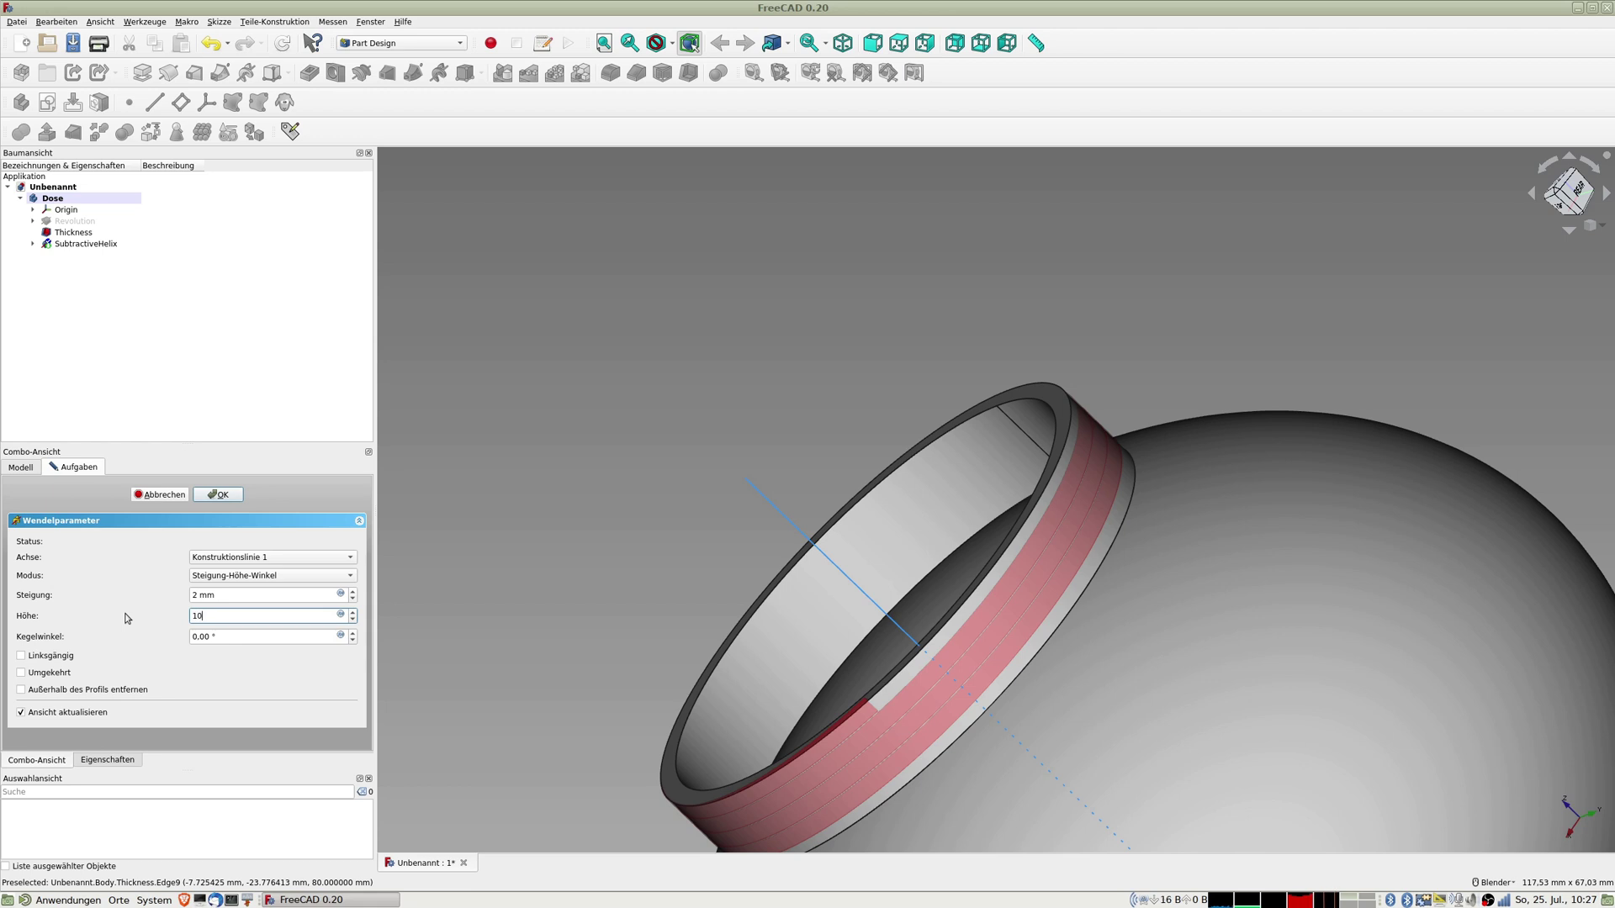
key("Tab")
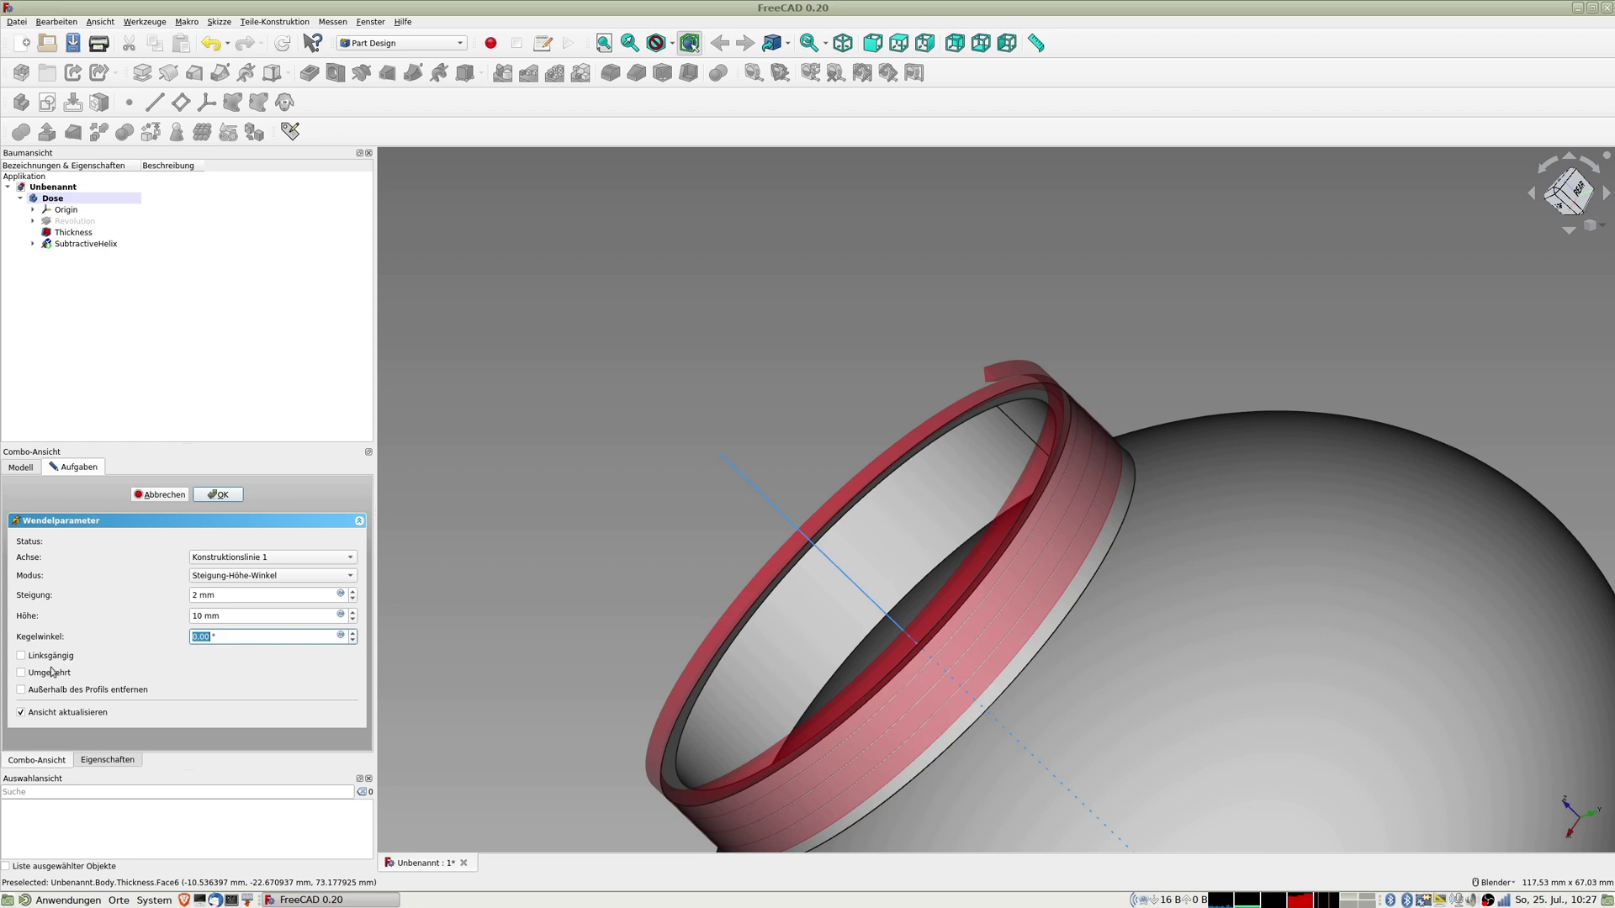
left_click(221, 497)
left_click(221, 496)
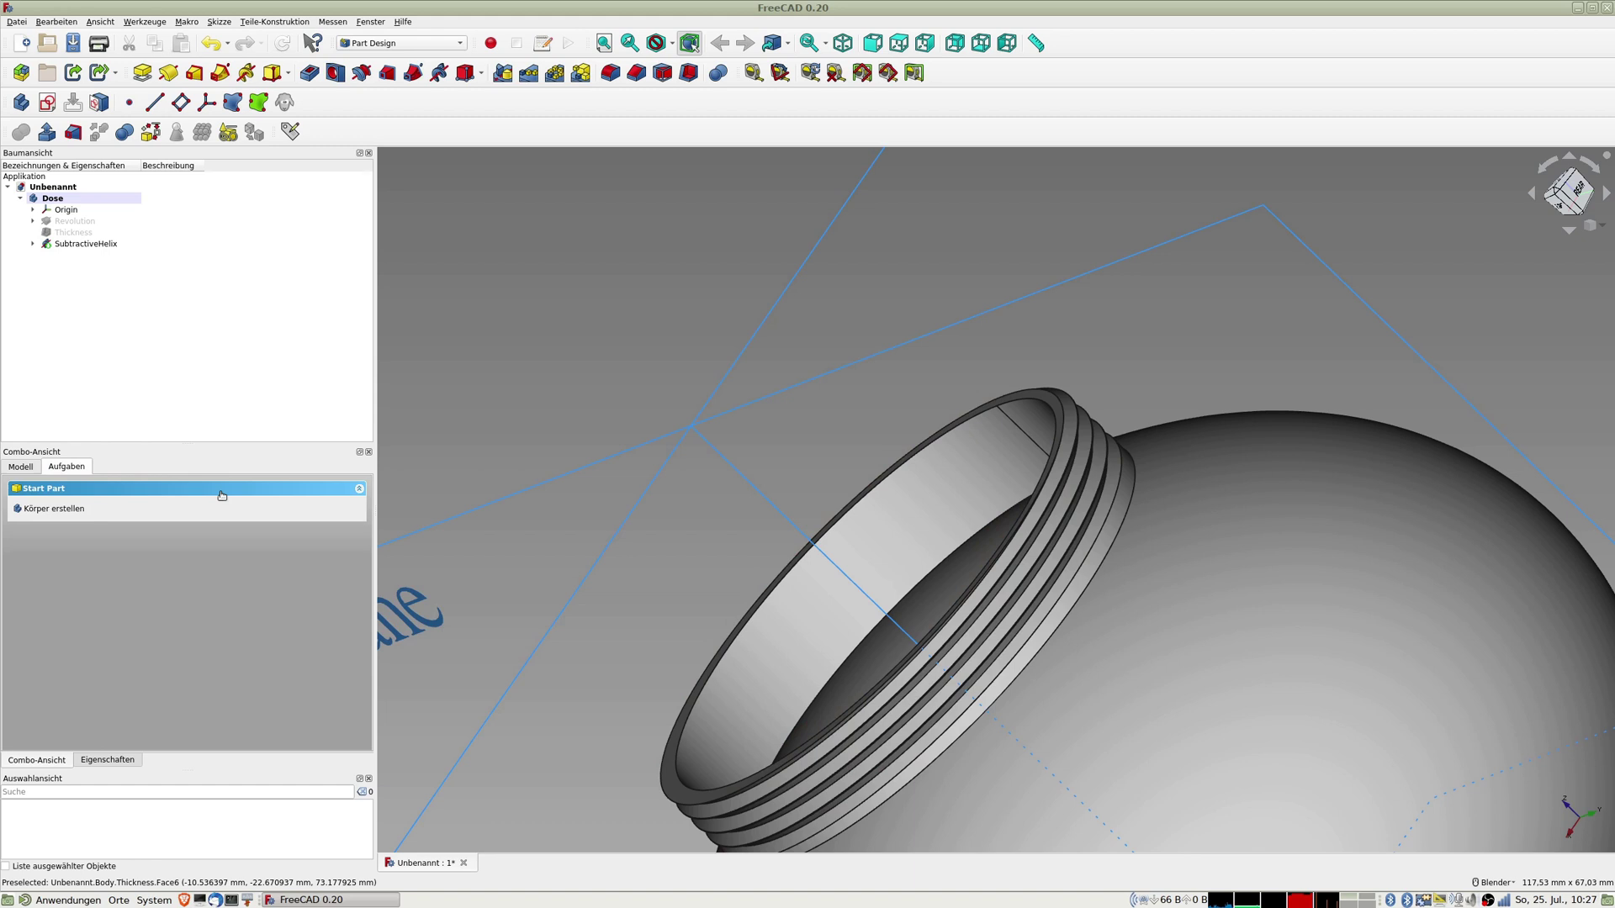
Step: Inspect the threaded neck and the whole container from the front
middle_click_drag(1188, 461, 1529, 498)
scroll(1339, 539, "down", 6)
middle_click_drag(1340, 539, 1069, 609)
key("1")
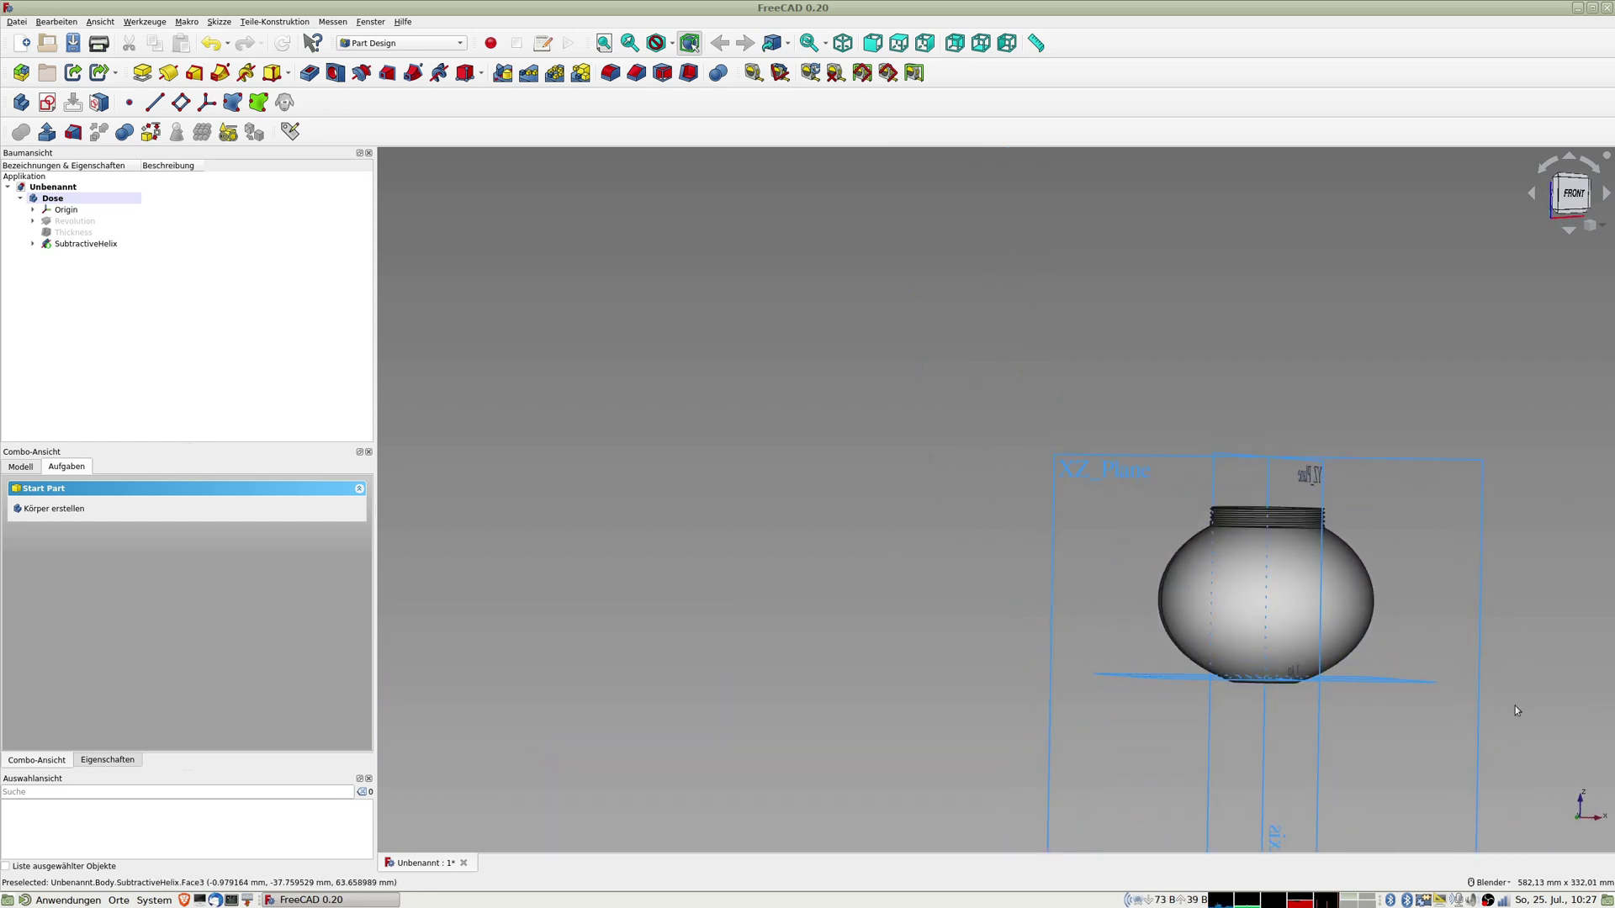
scroll(1428, 558, "up", 4)
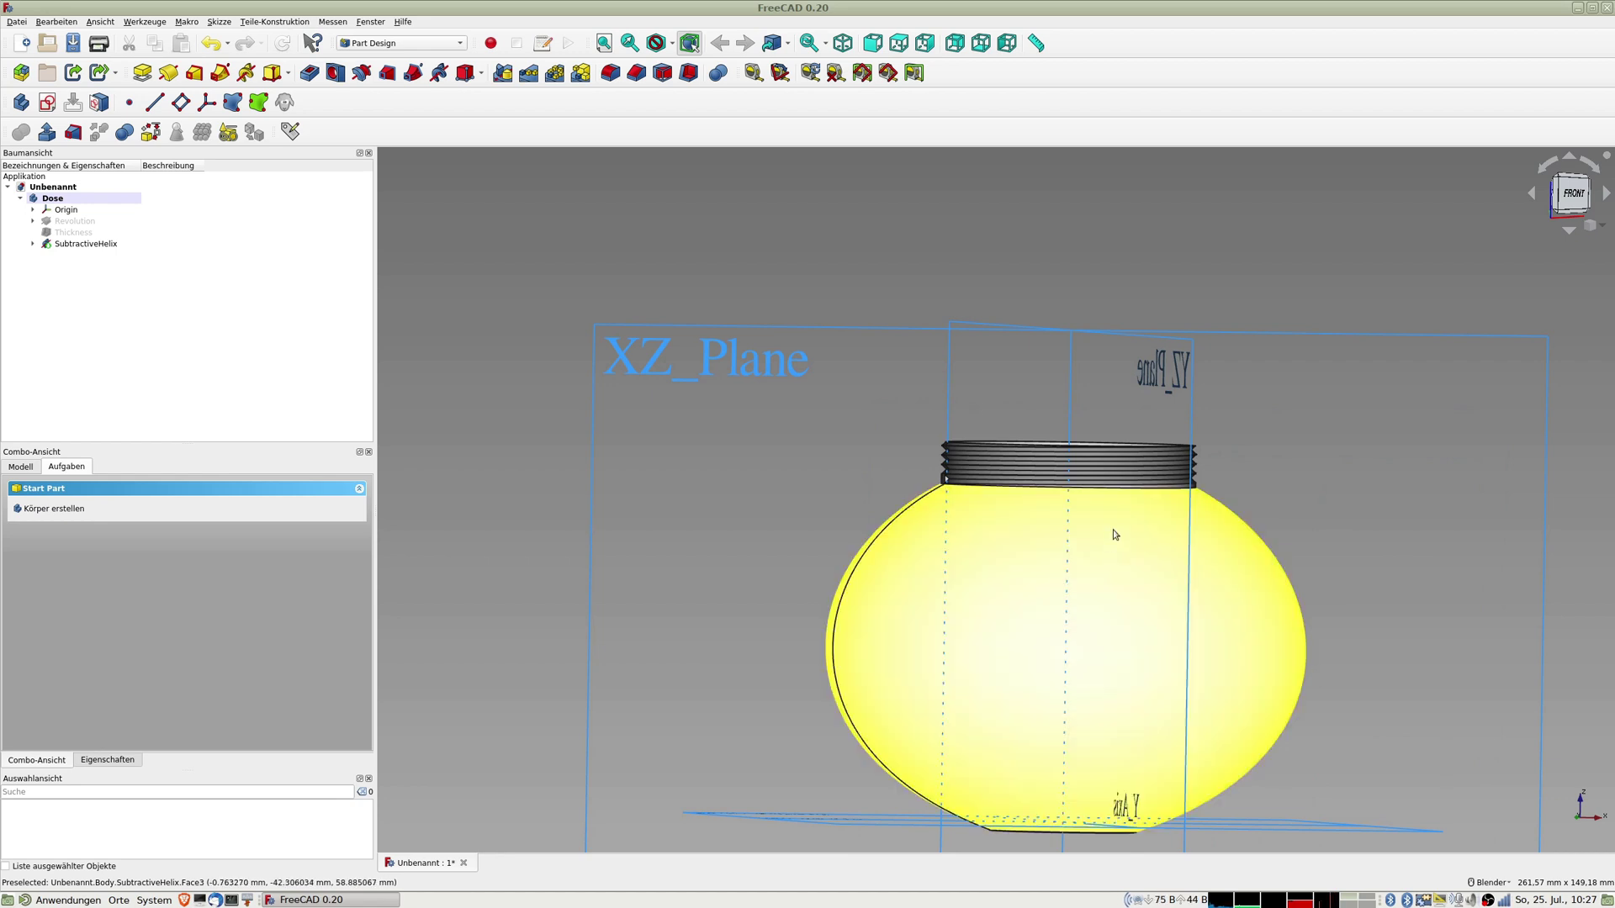
Step: Hide the Dose body's origin, then create a new body and rename it Deckel
left_click(64, 210)
key("space")
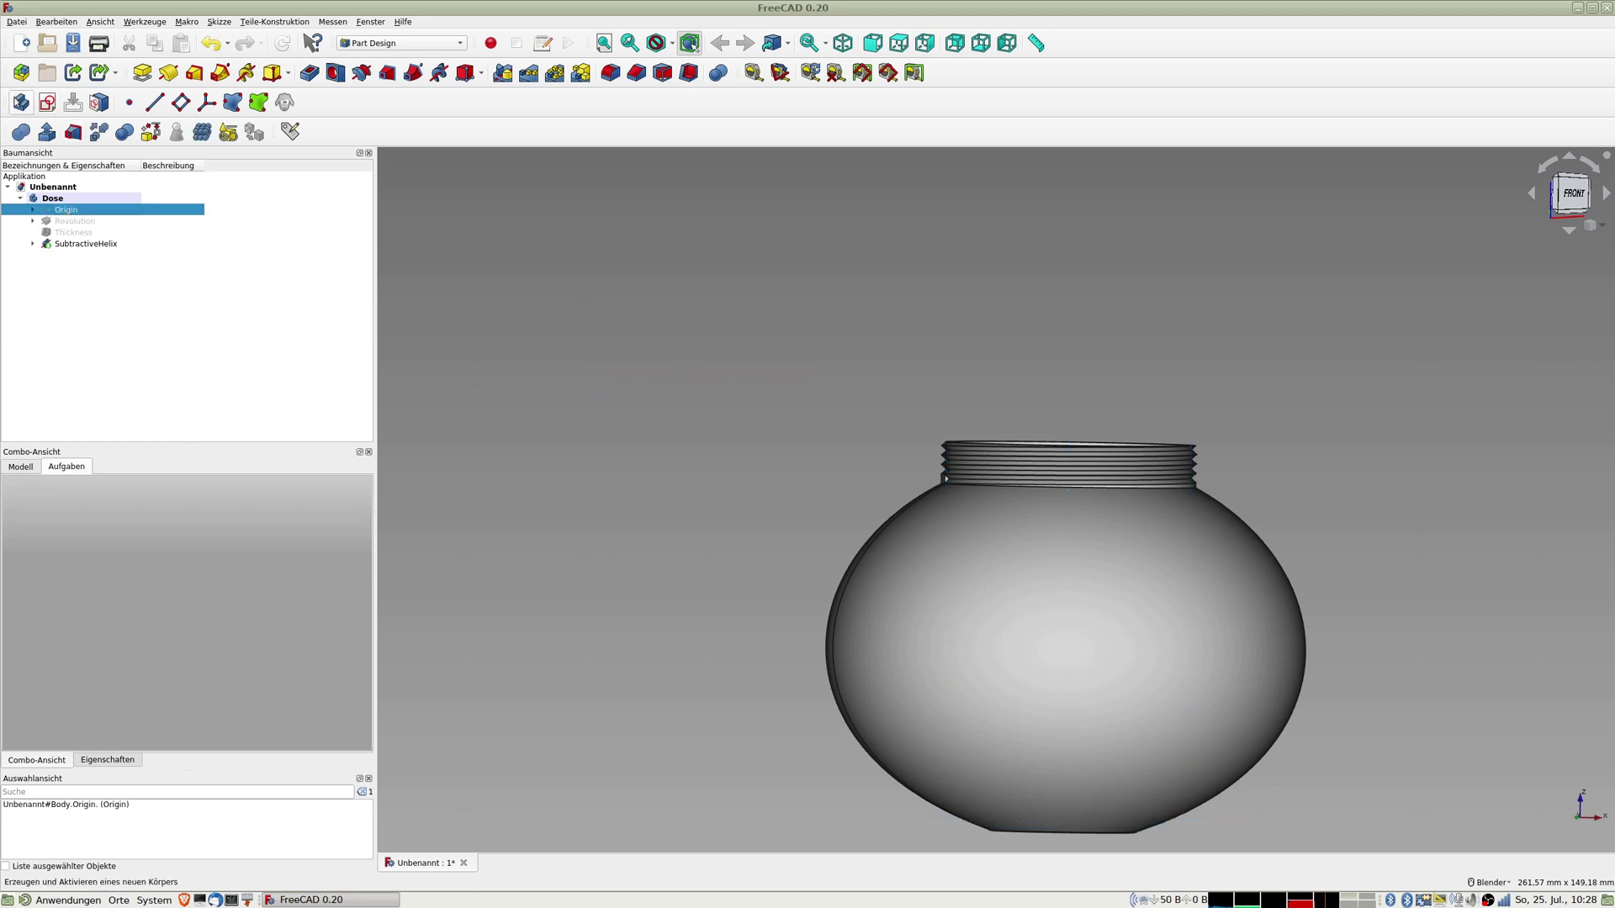
left_click(21, 101)
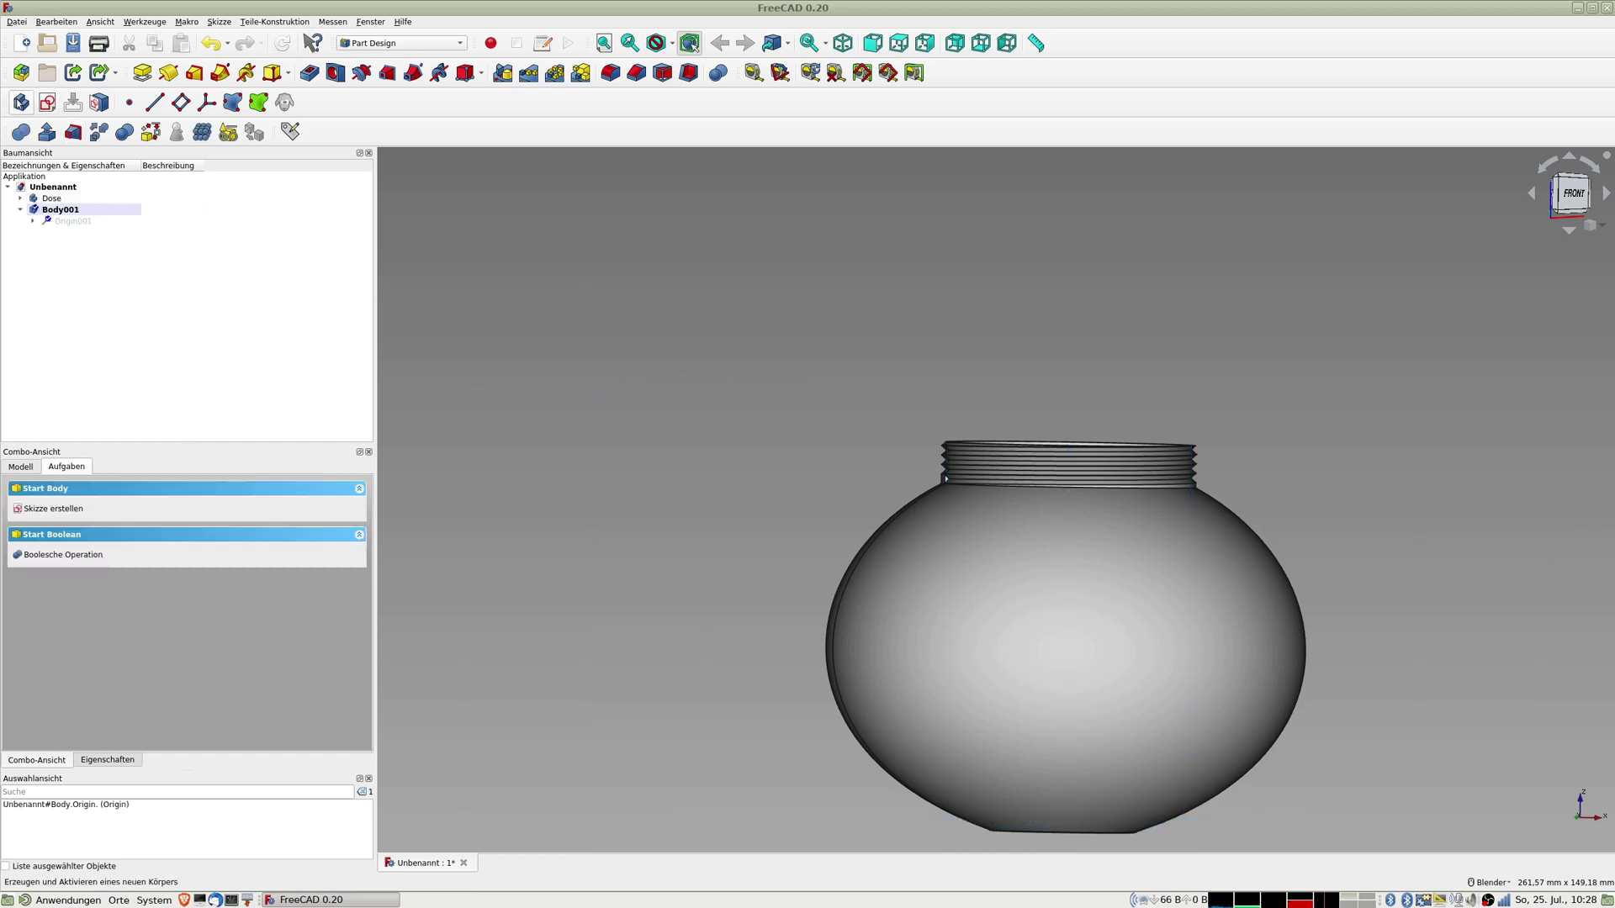
left_click(65, 212)
type("De")
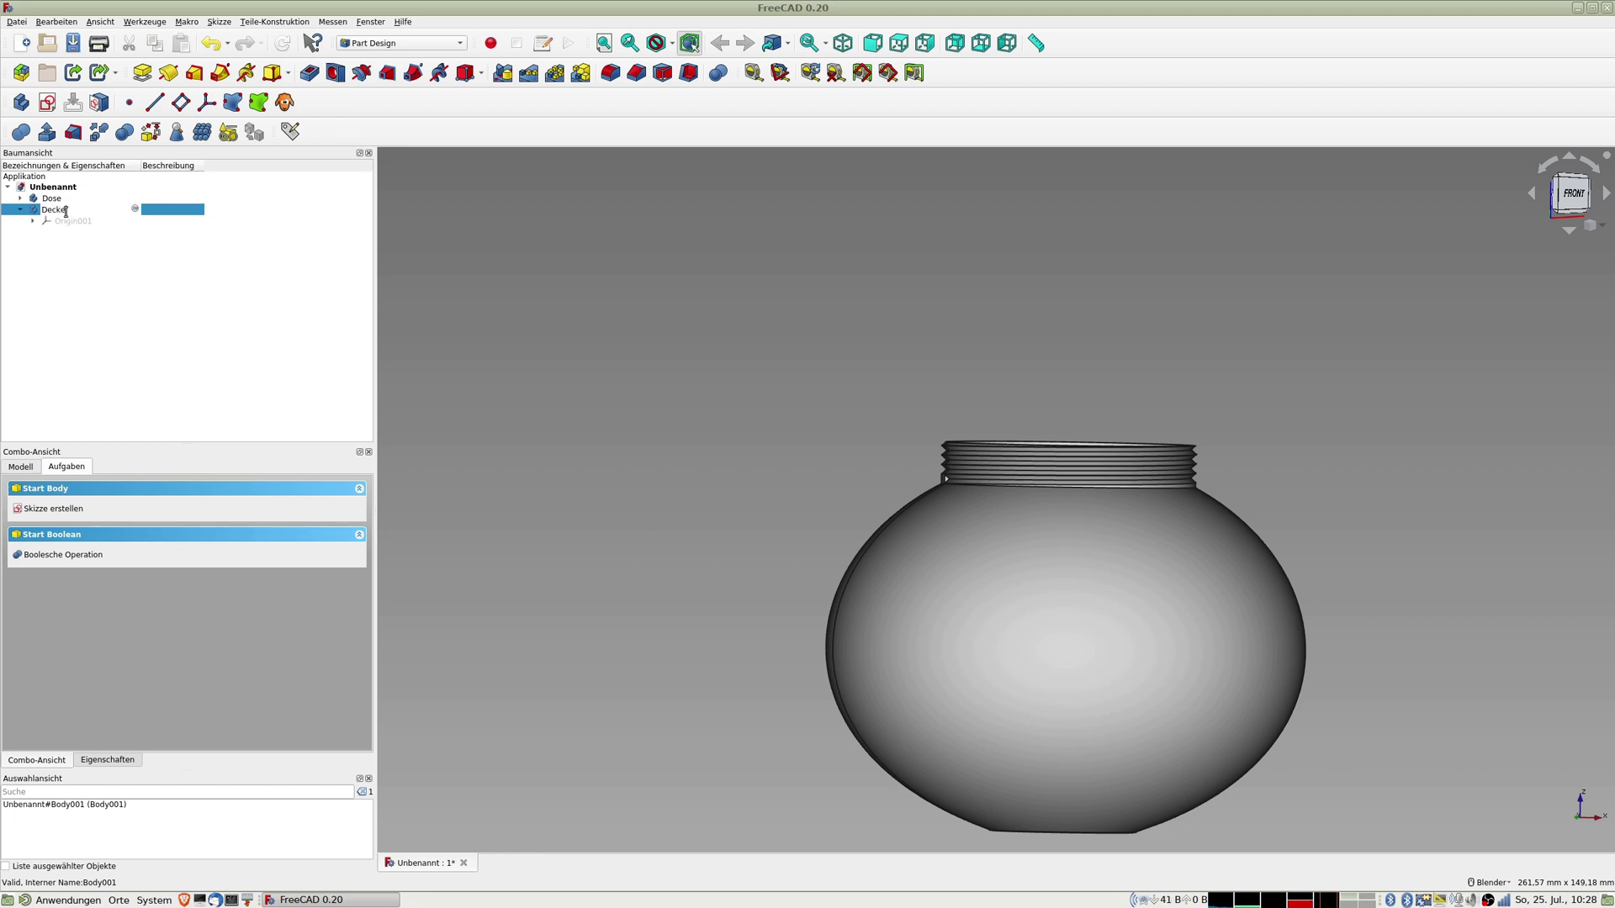
type("ckel")
key("Return")
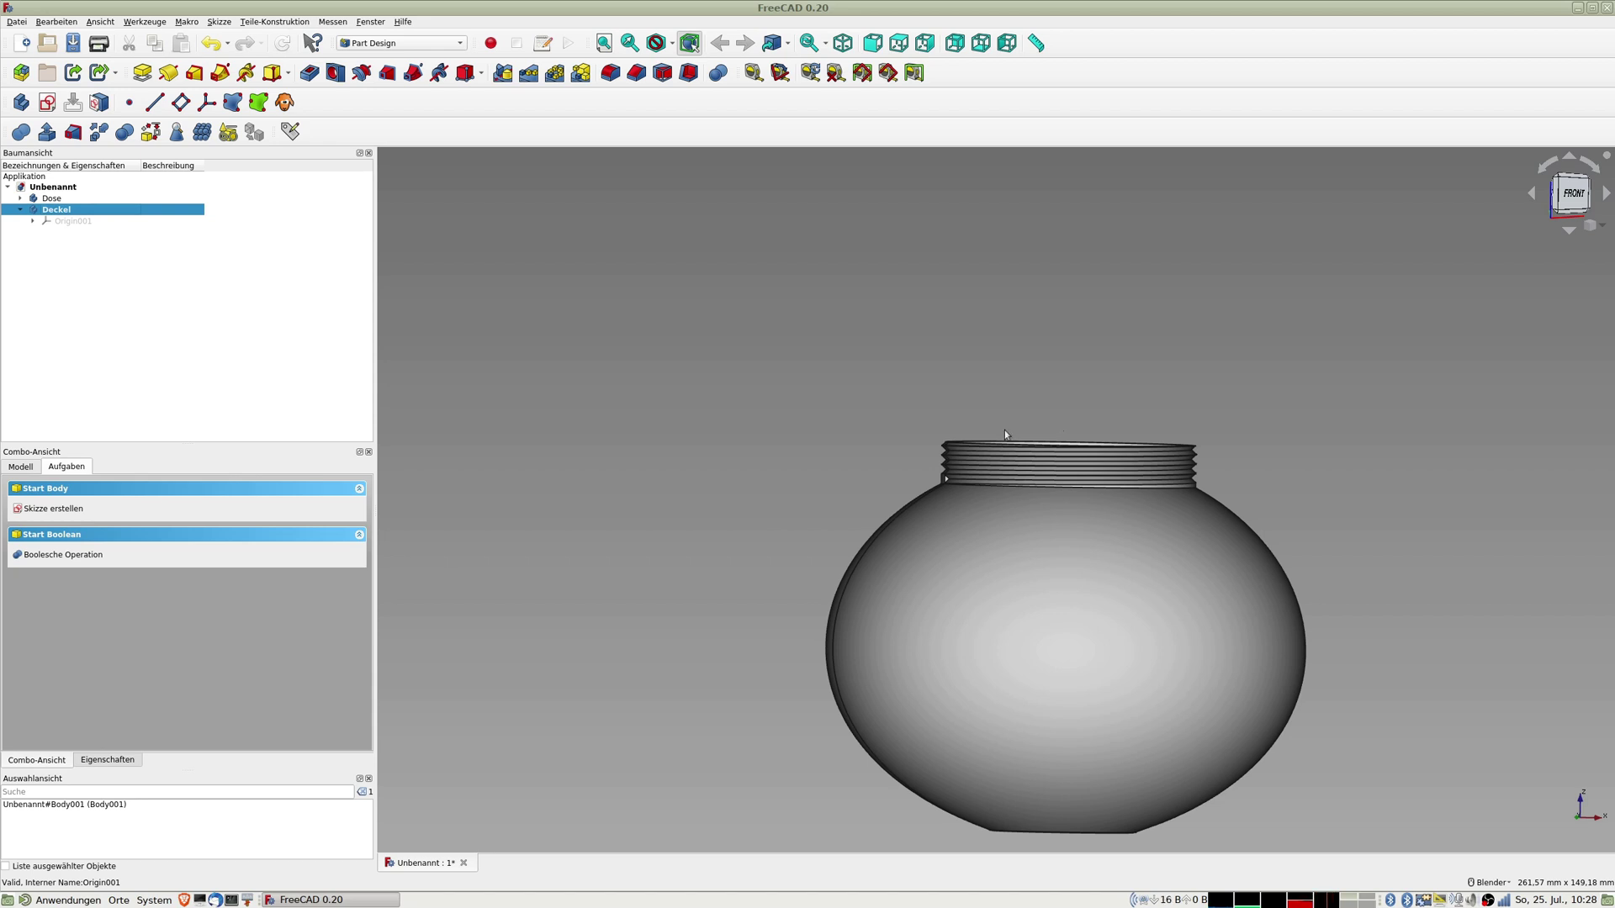
Step: Show the Deckel body's origin, hide the Dose body and start a sketch on the XZ plane
scroll(1004, 431, "up", 4)
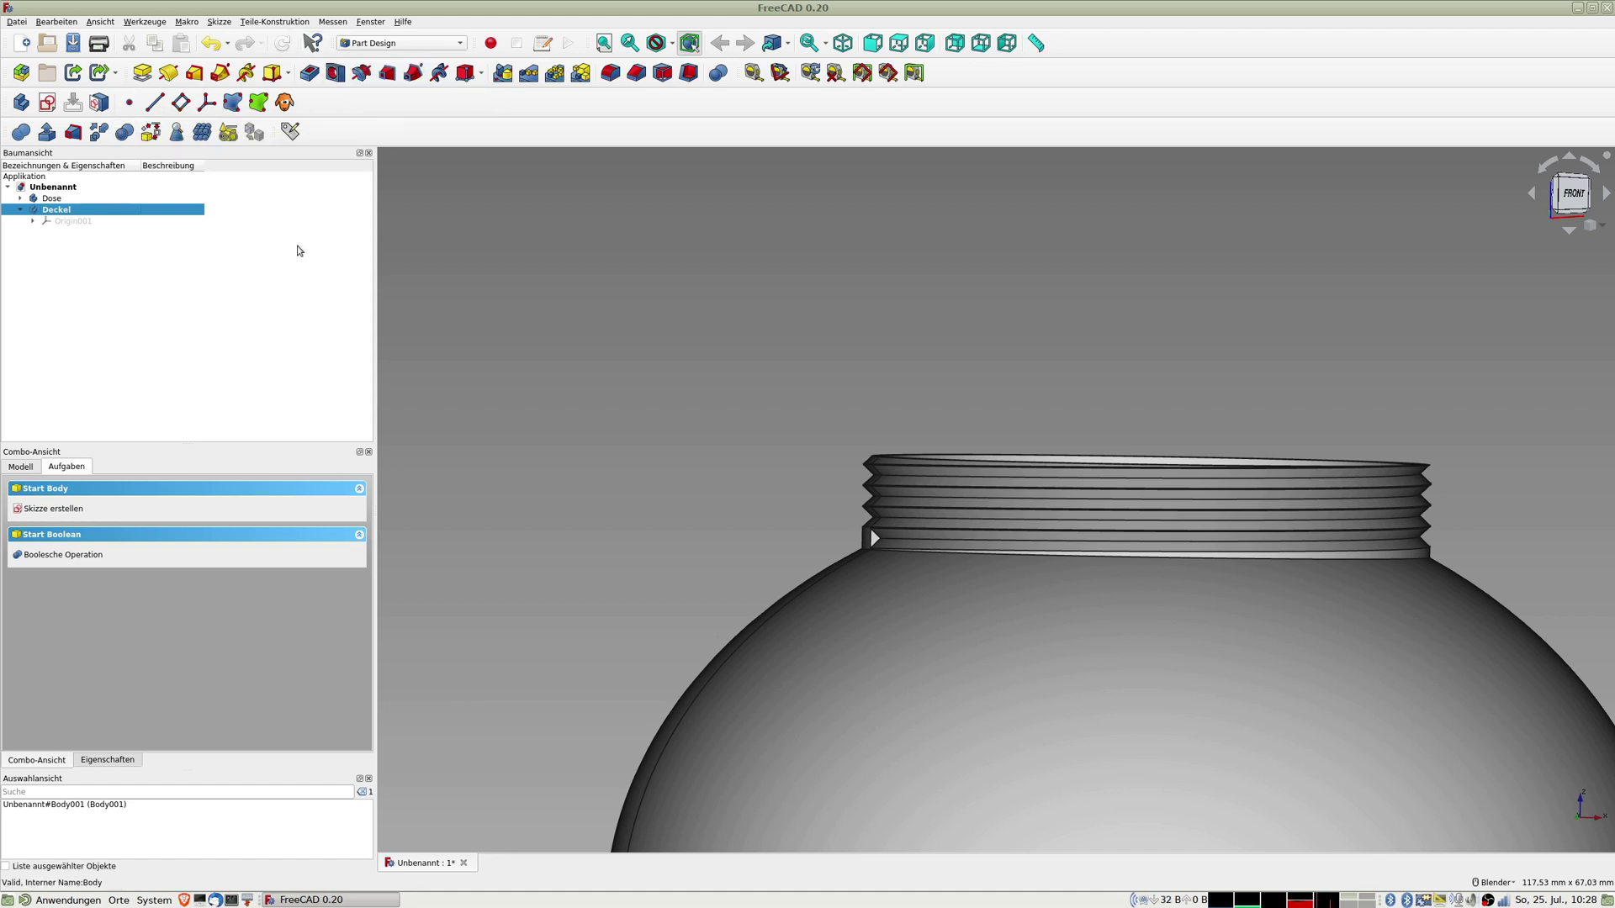
scroll(493, 299, "down", 4)
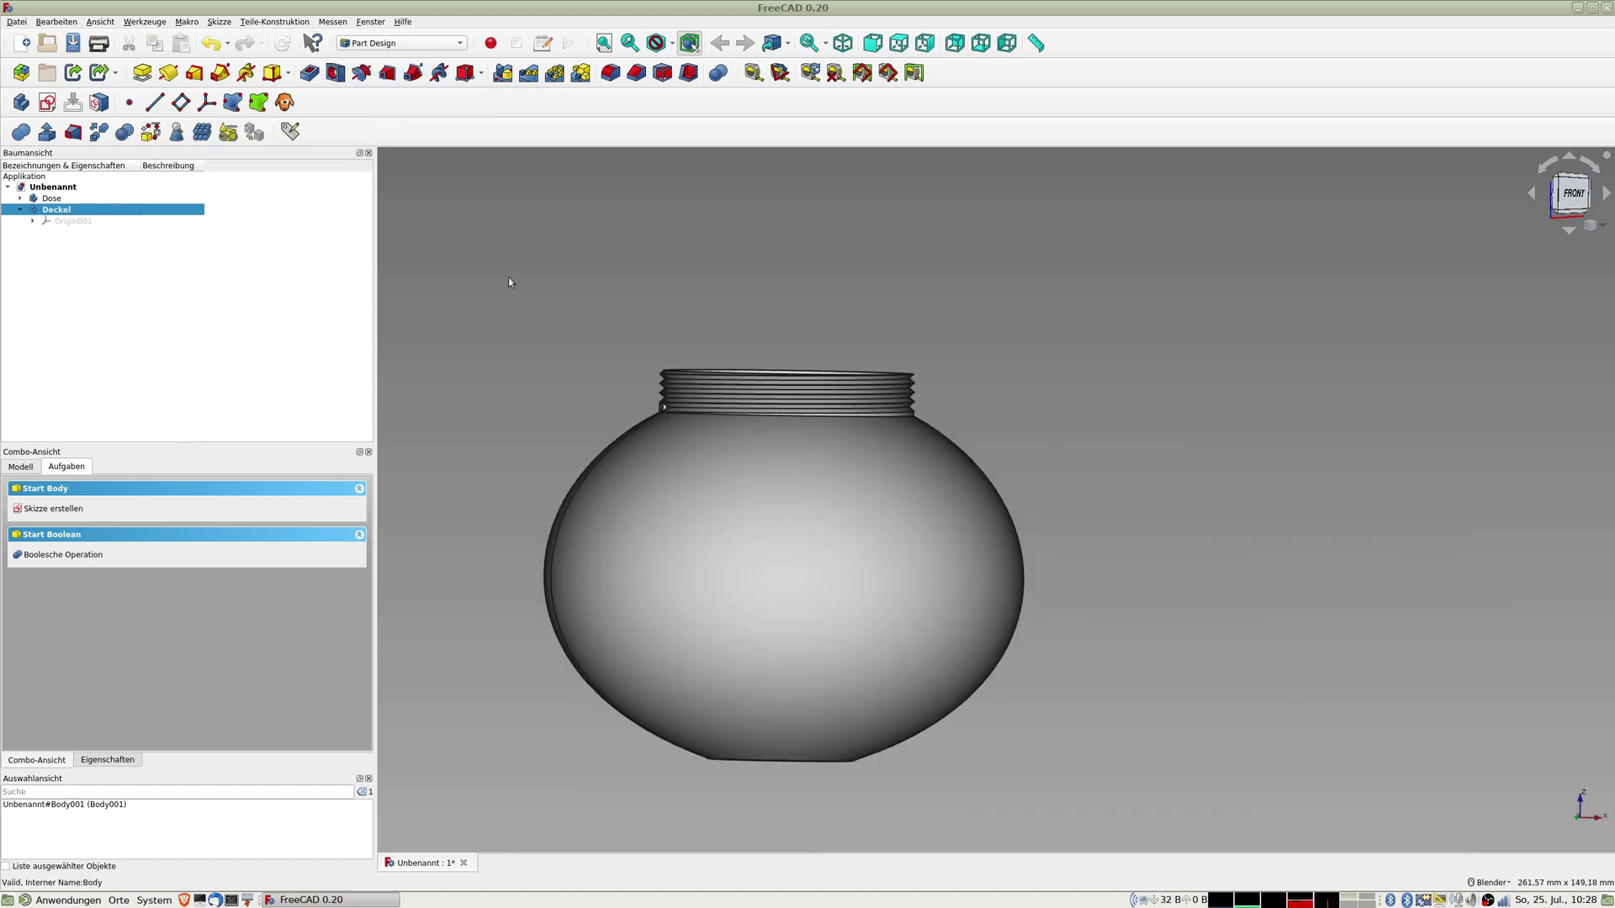
middle_click_drag(703, 346, 700, 395)
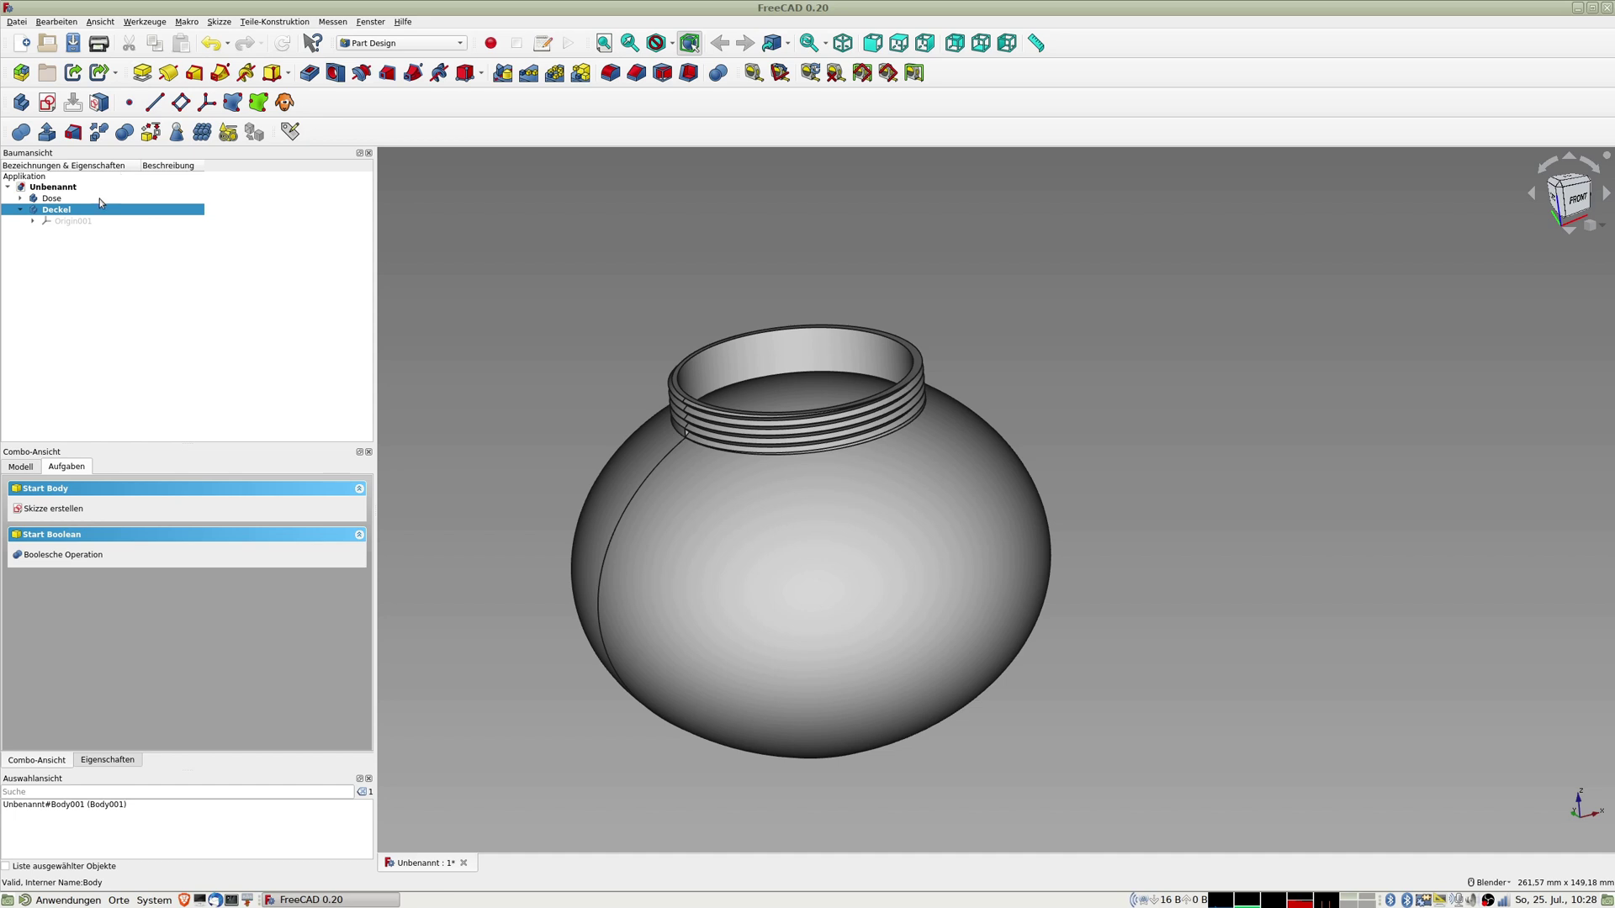
left_click(76, 221)
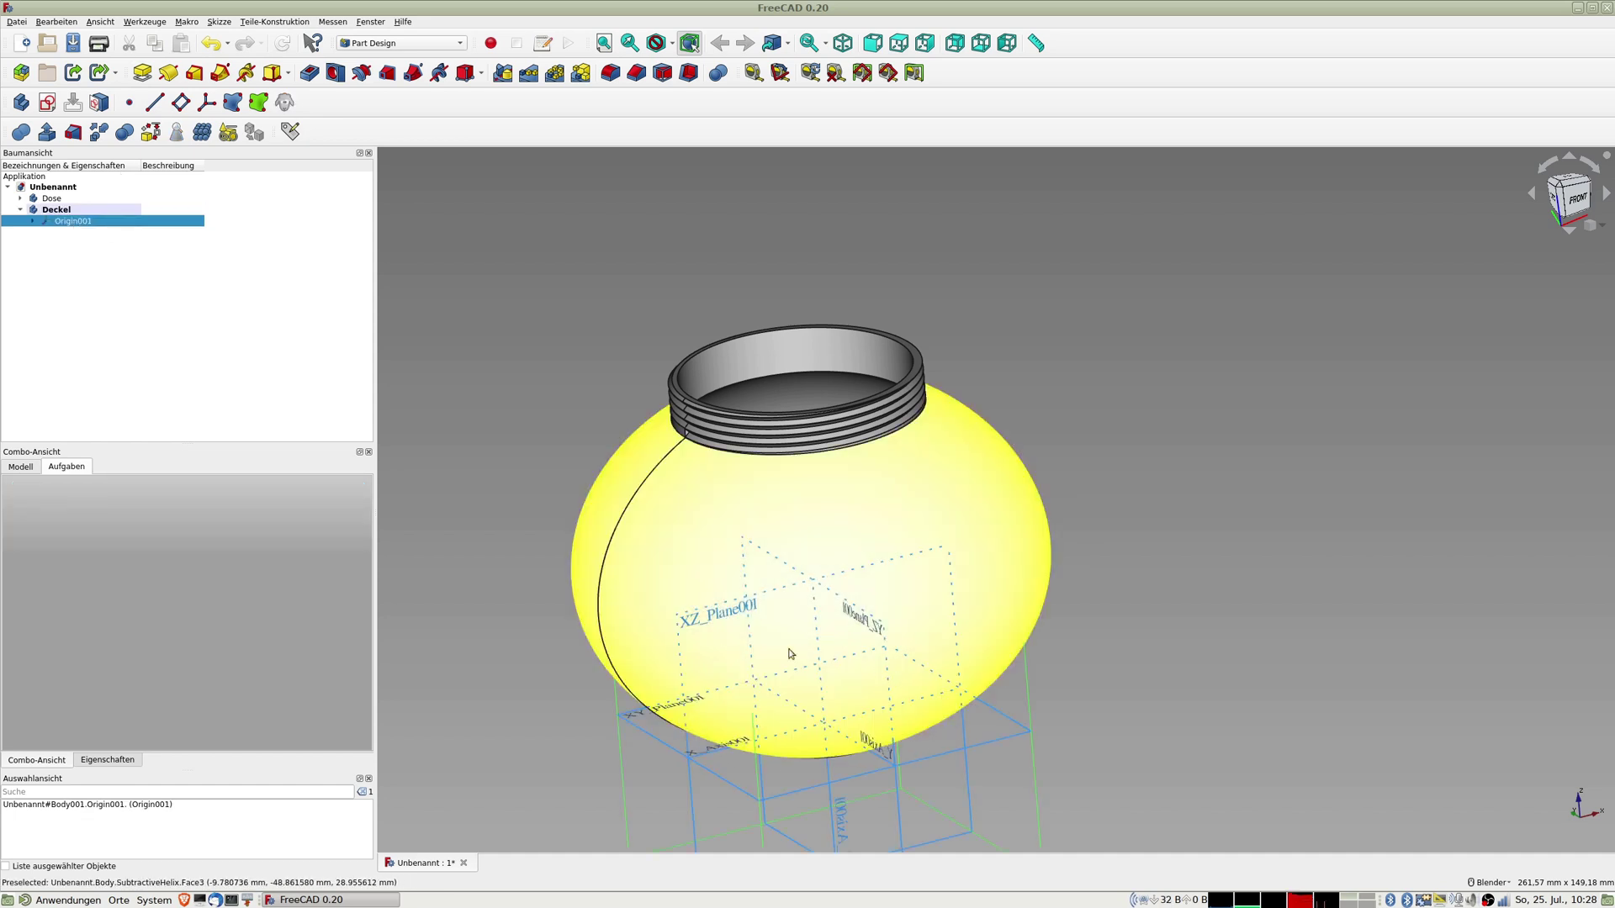
left_click(51, 198)
key("space")
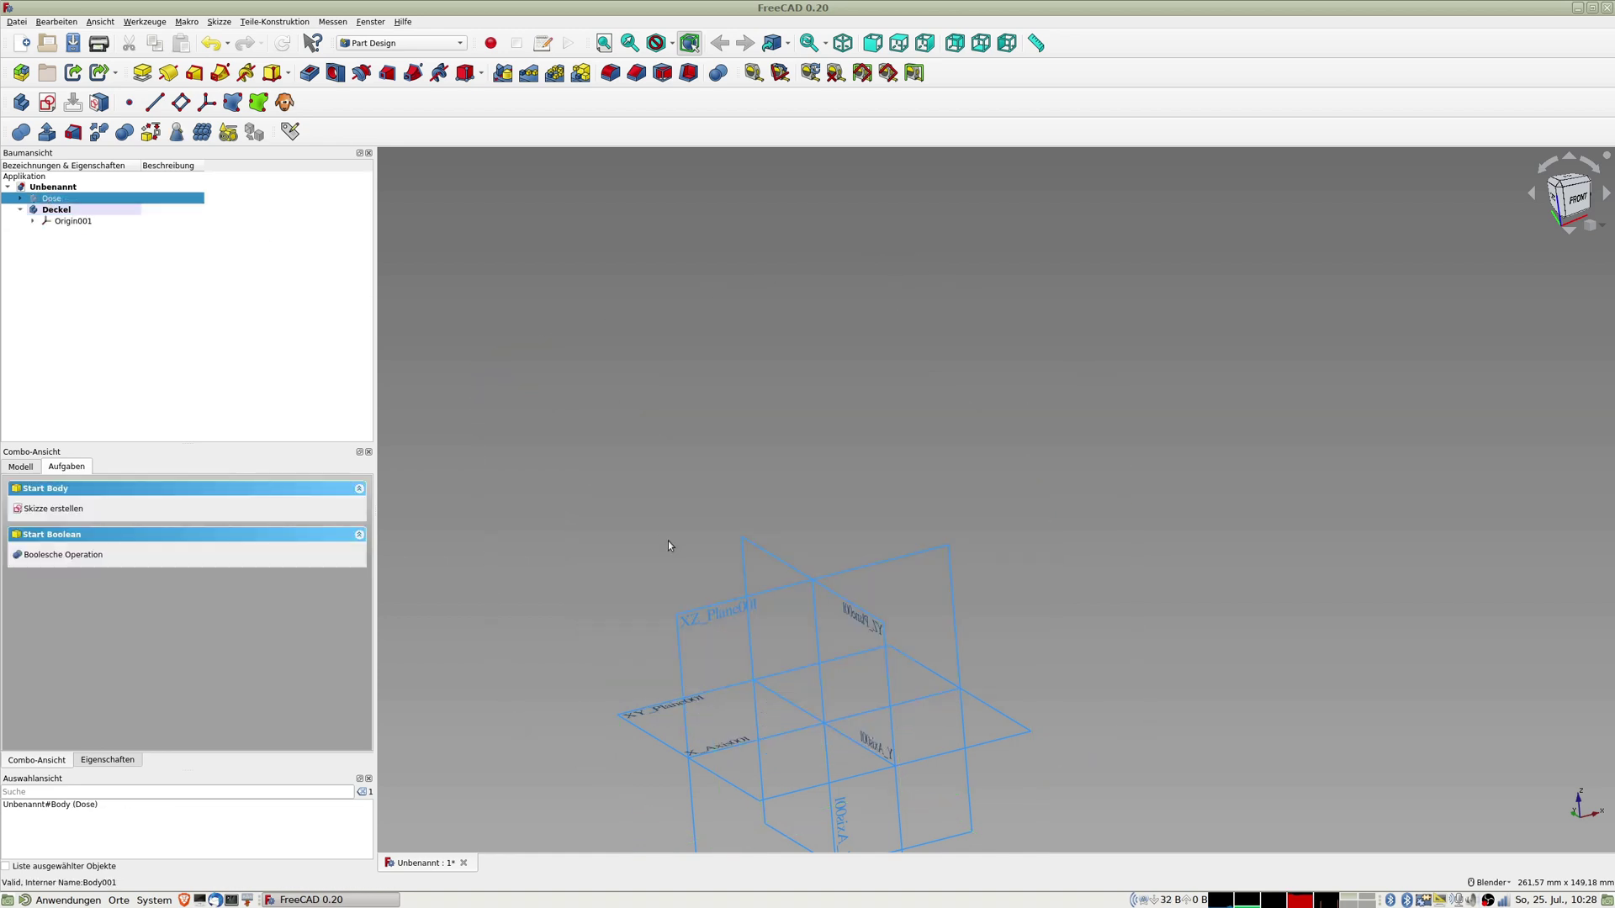
left_click(683, 618)
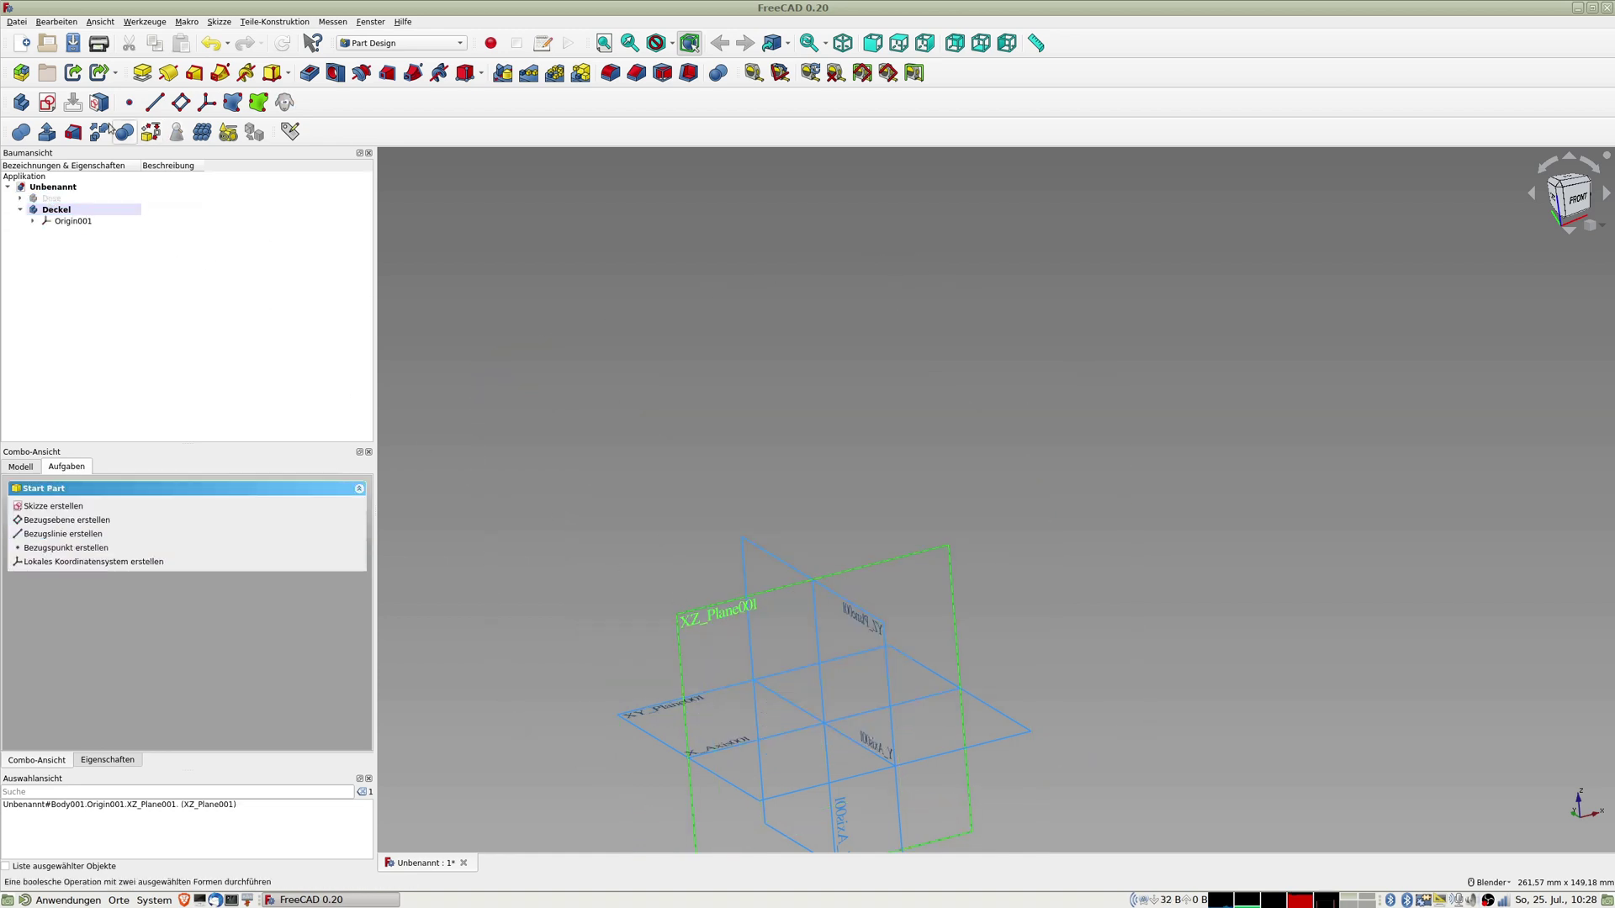
left_click(47, 102)
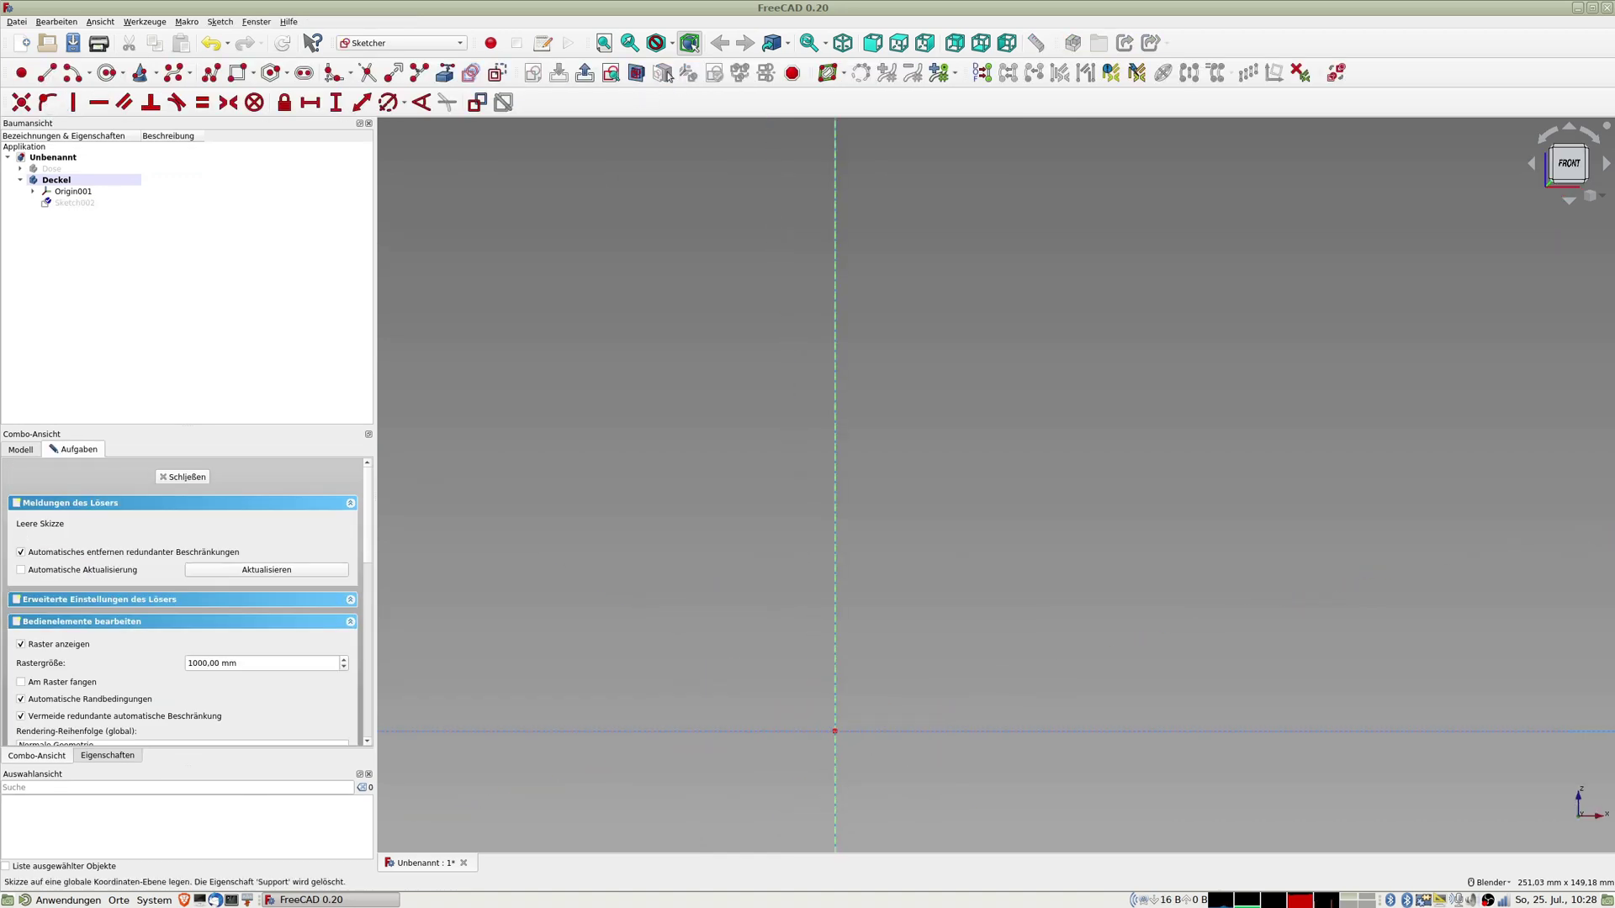
Step: Show the Dose body behind the new sketch as a reference around its threaded neck
left_click(52, 170)
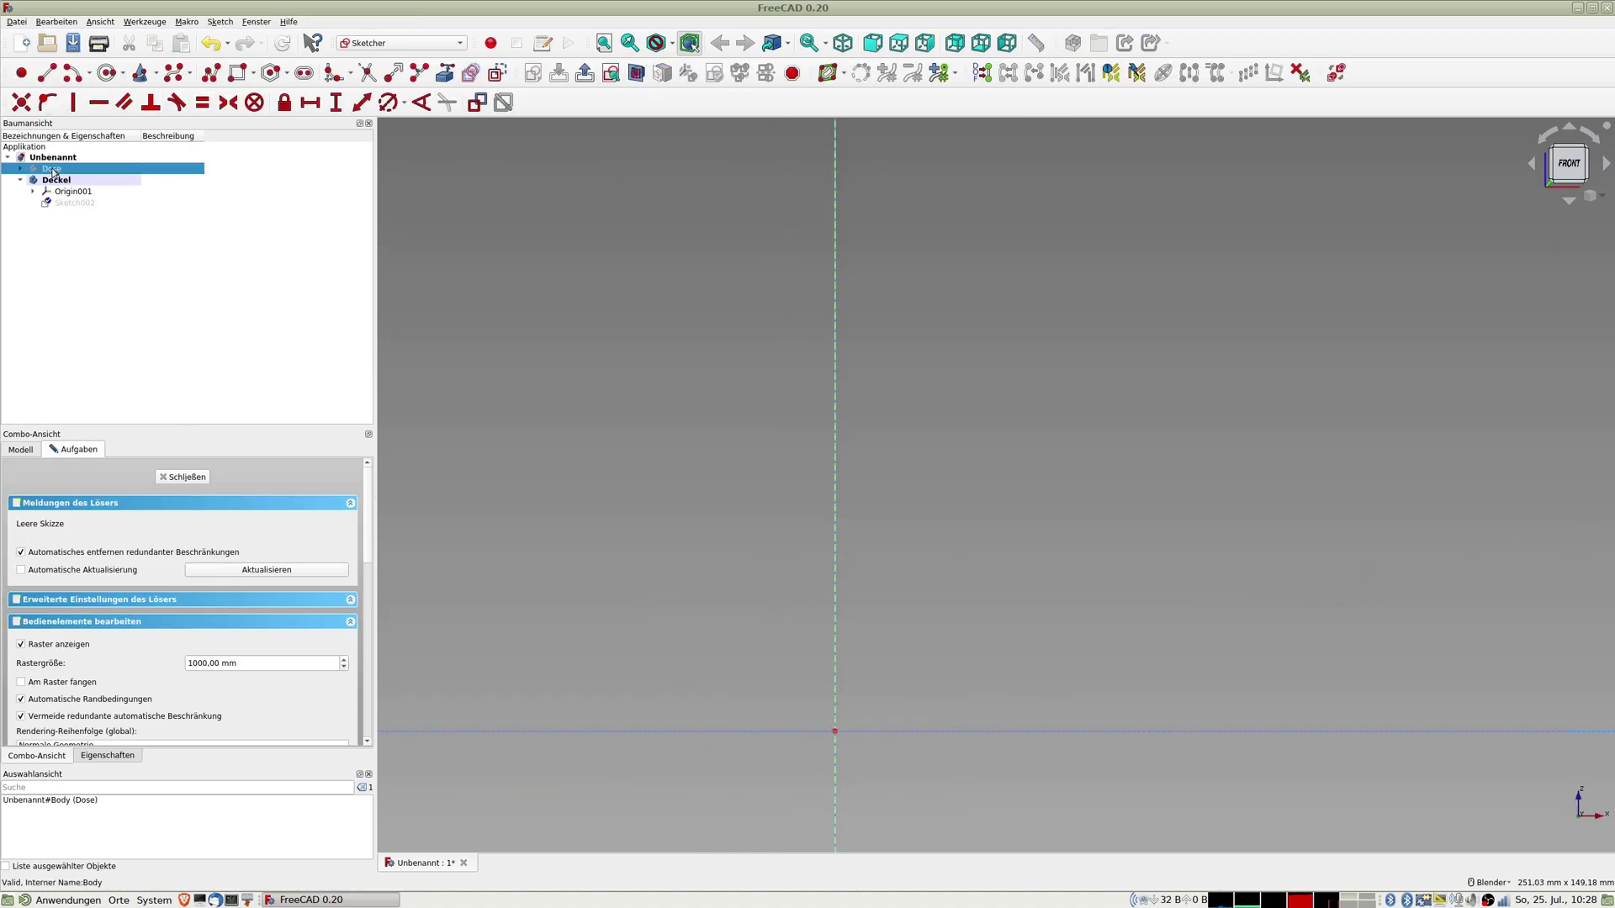
key("space")
scroll(782, 325, "up", 5)
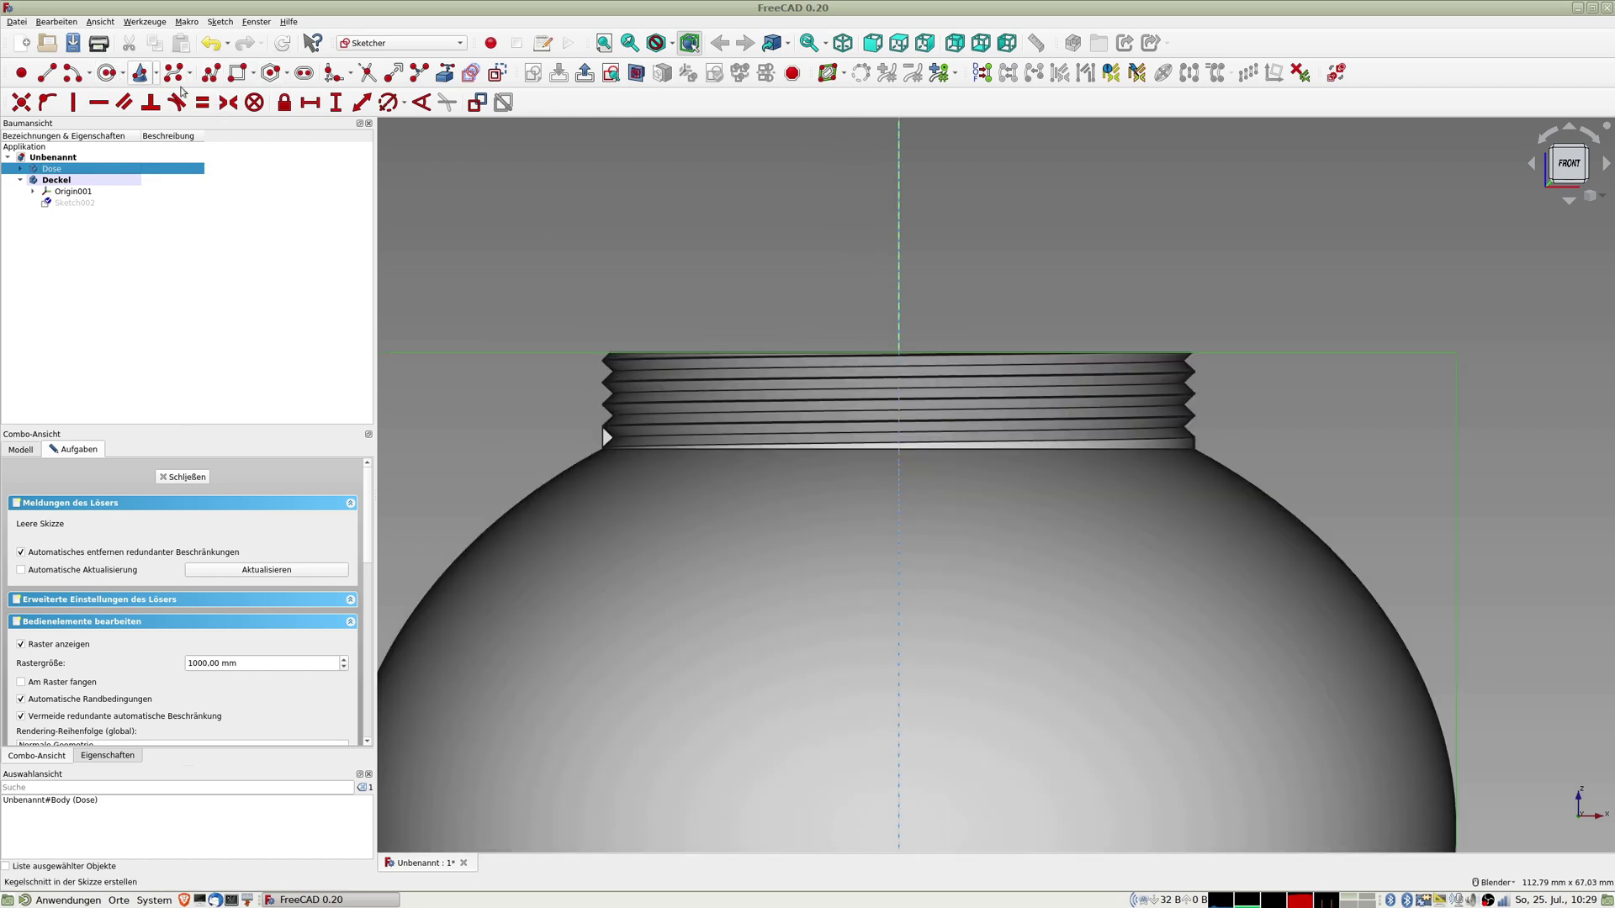
left_click(238, 74)
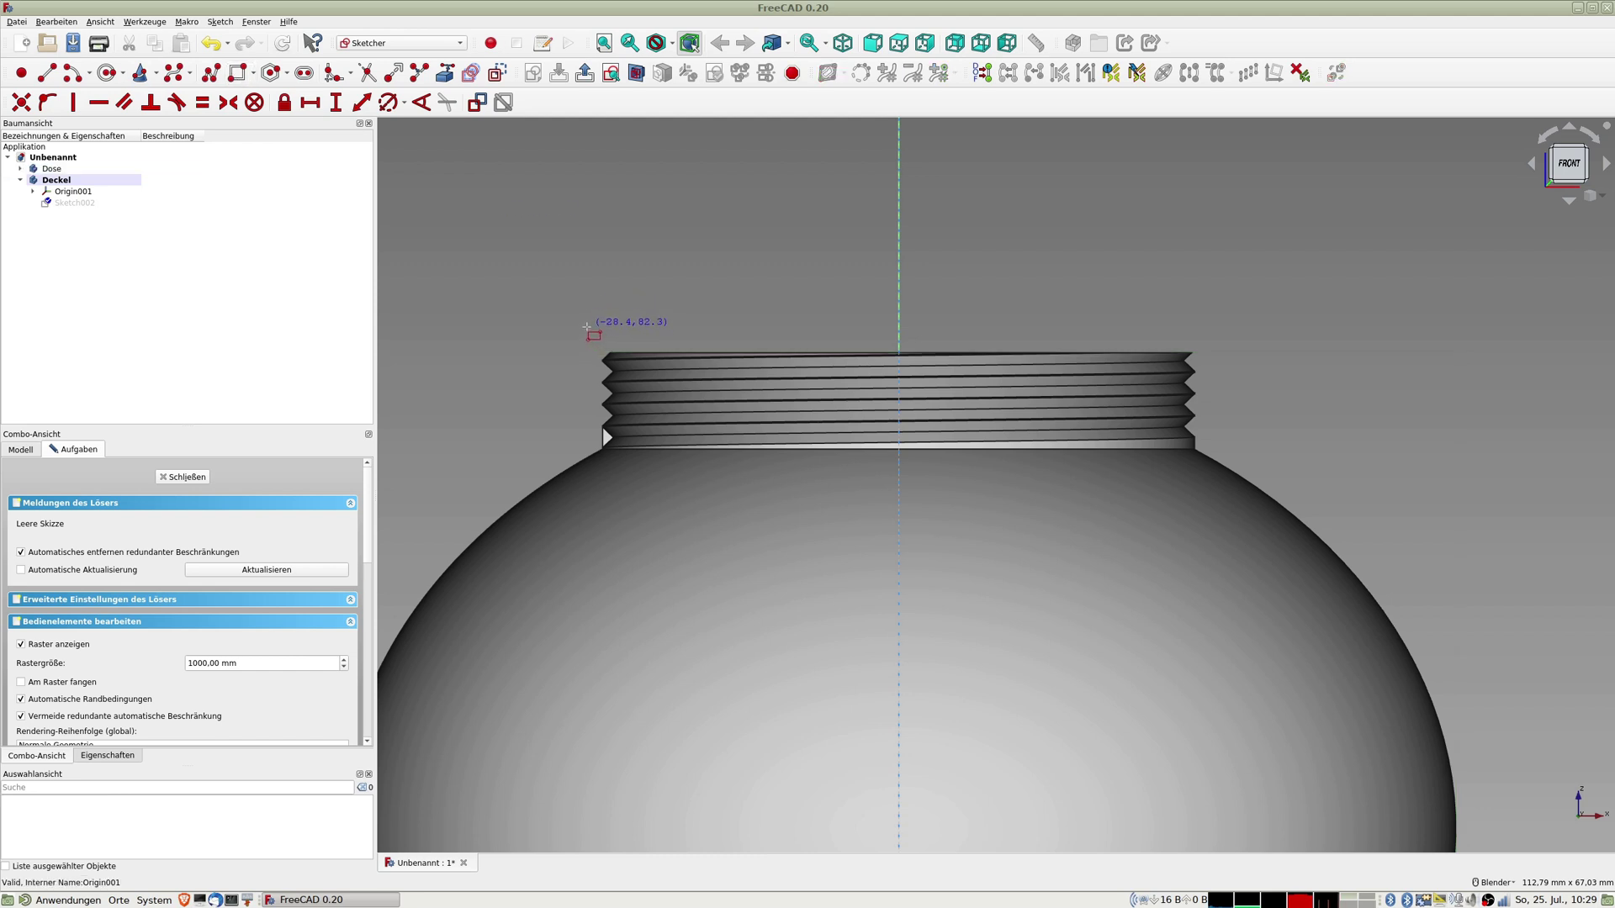
left_click(576, 320)
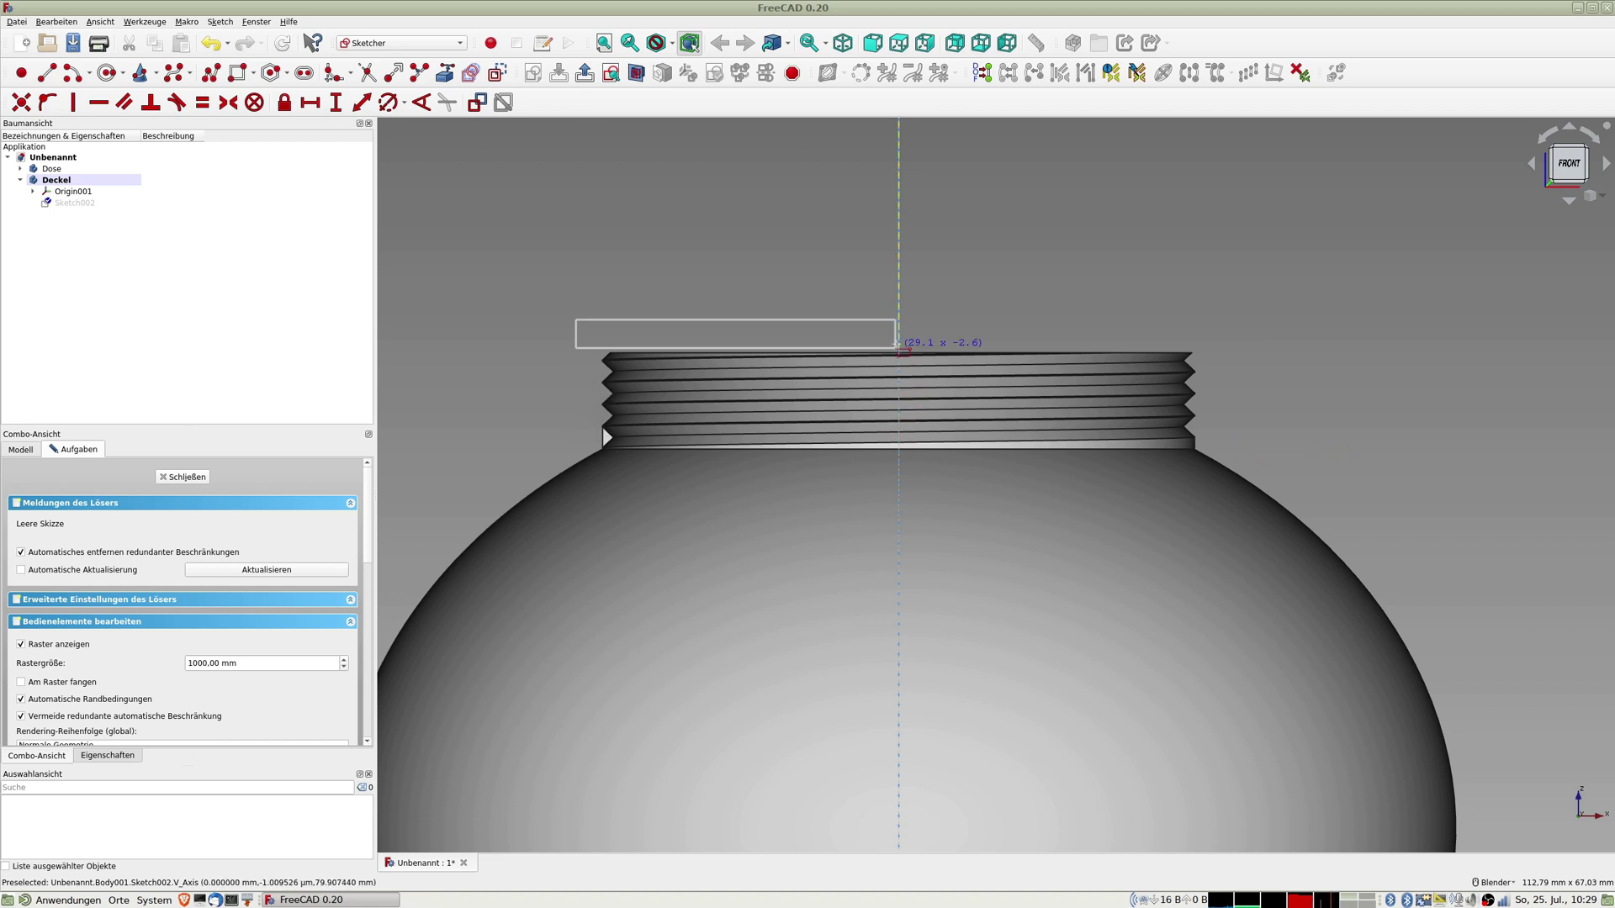
key("Escape")
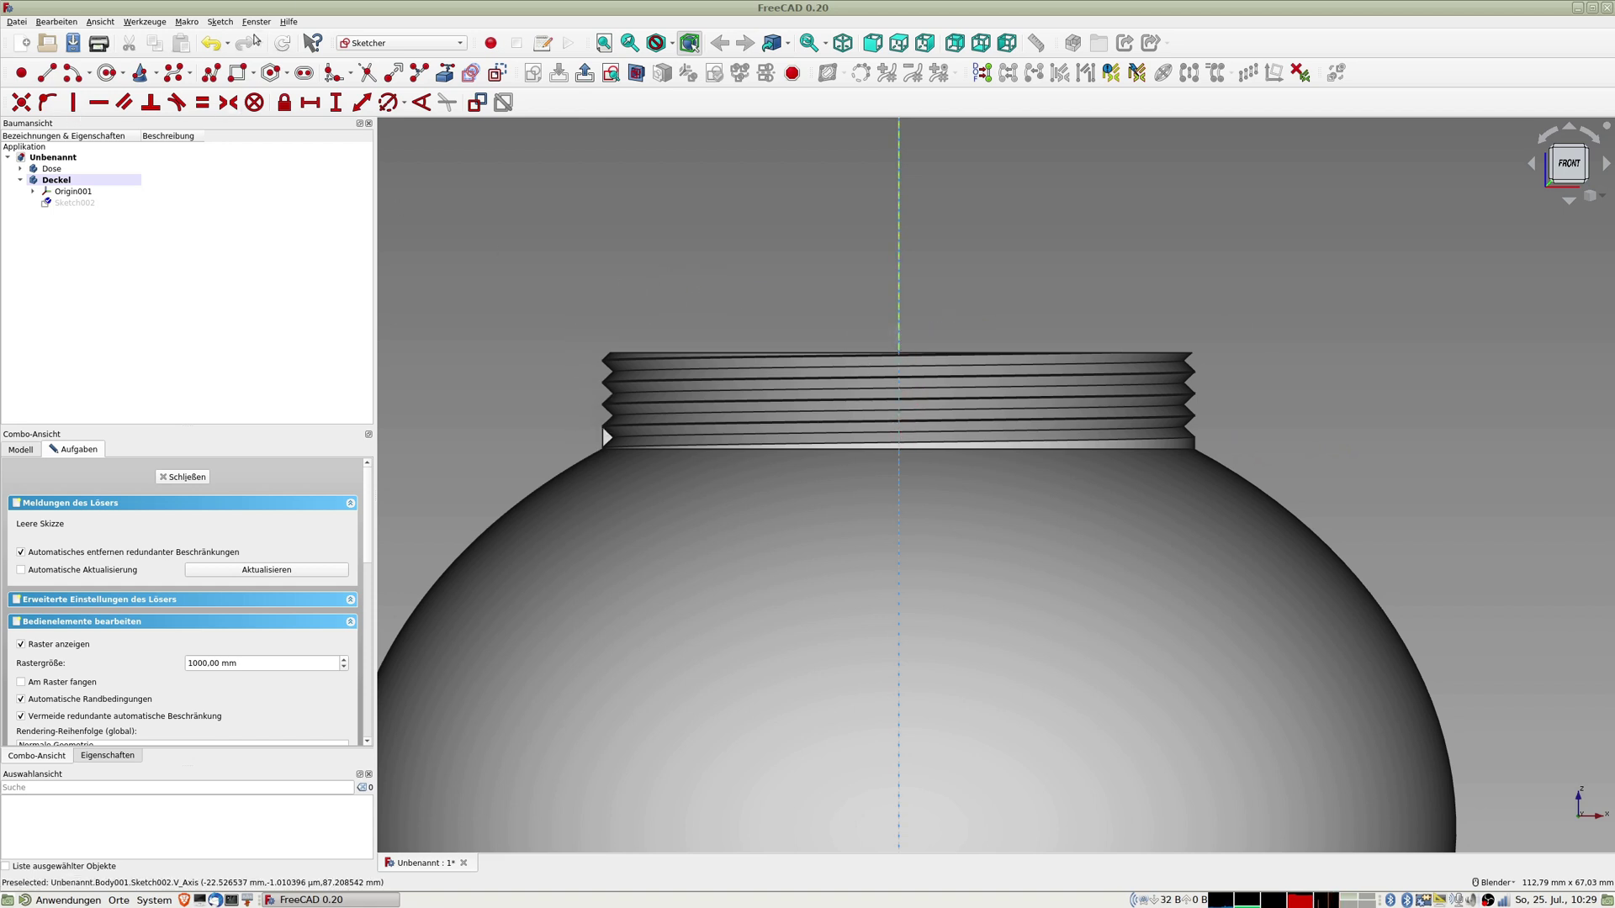
Step: Sketch an L-shaped lid half-profile as a polyline from the vertical axis around the neck's outside, about 29 mm wide and 10 mm high
left_click(213, 75)
left_click(898, 334)
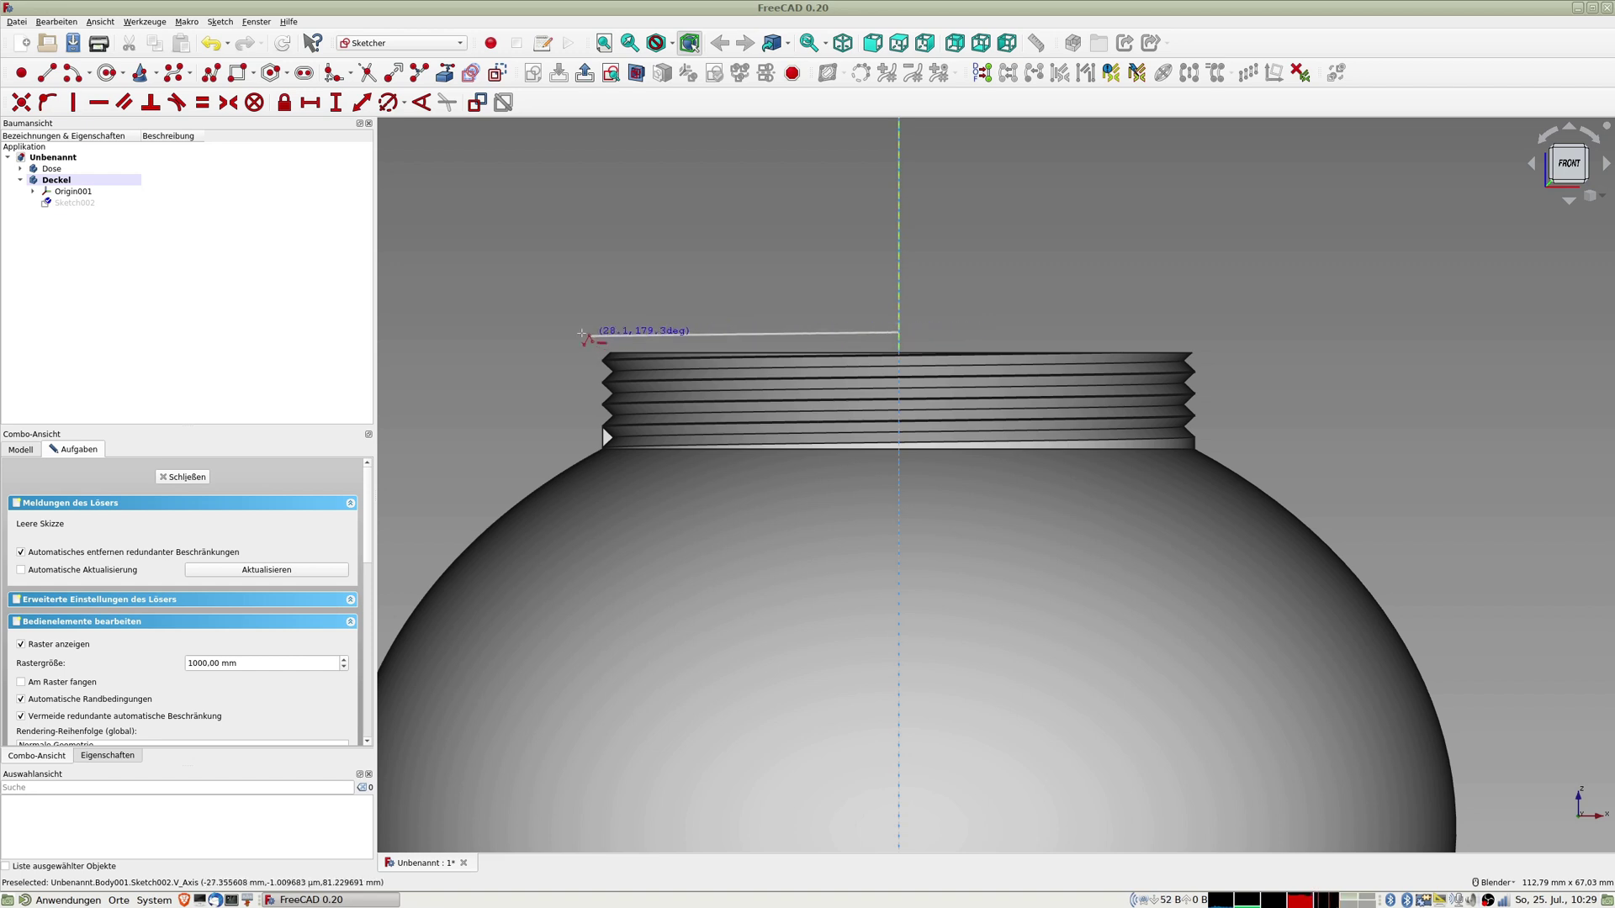
left_click(581, 334)
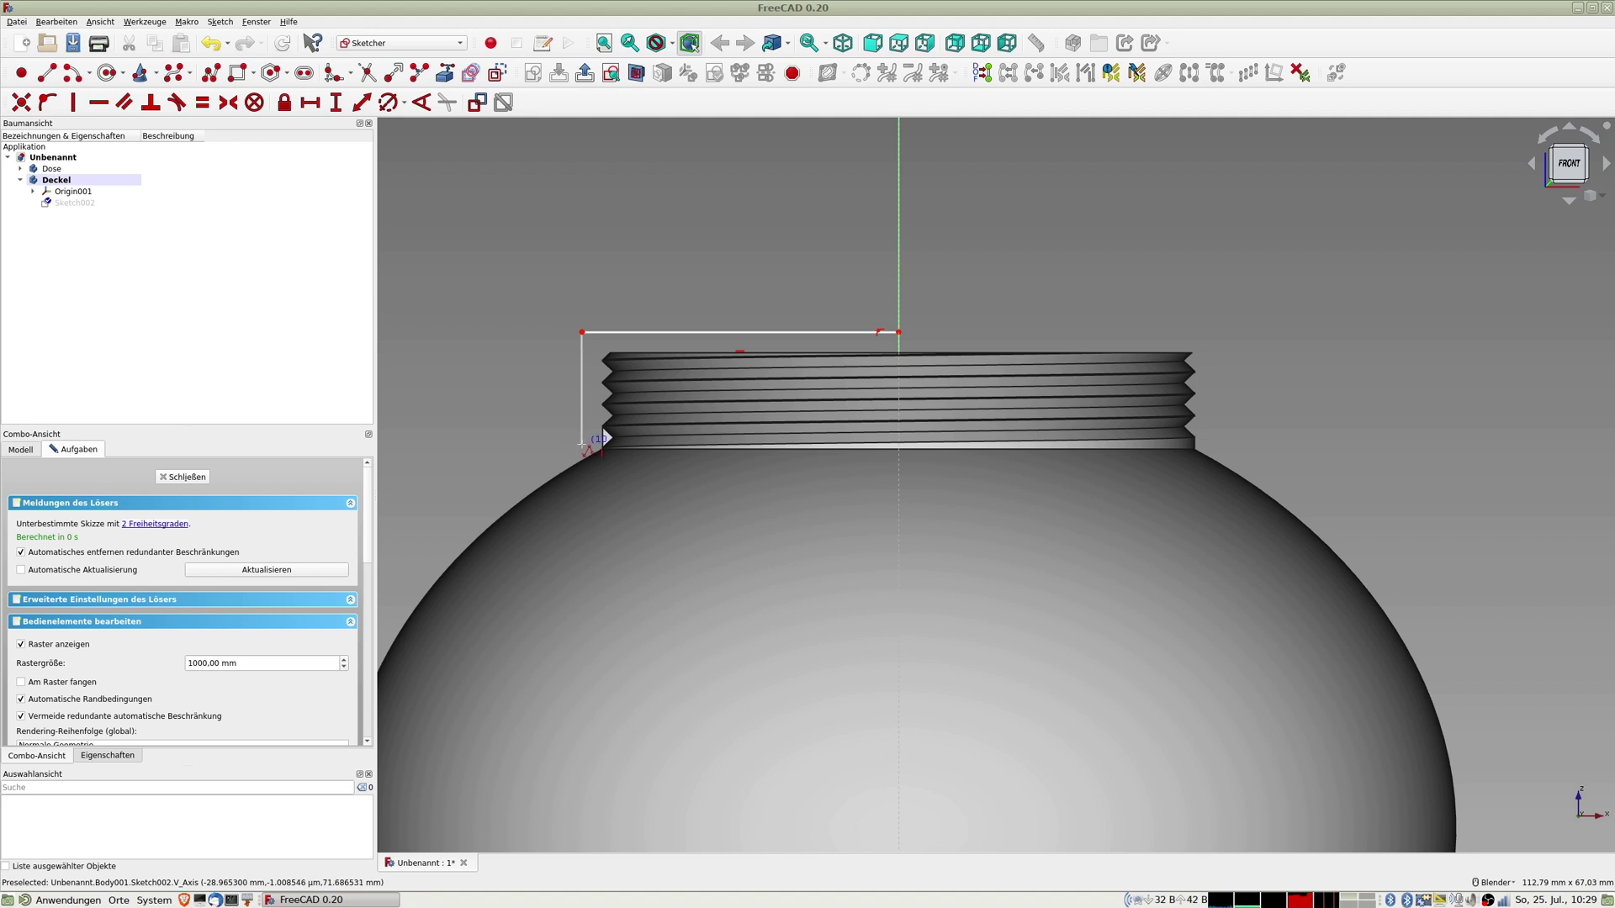
left_click(582, 445)
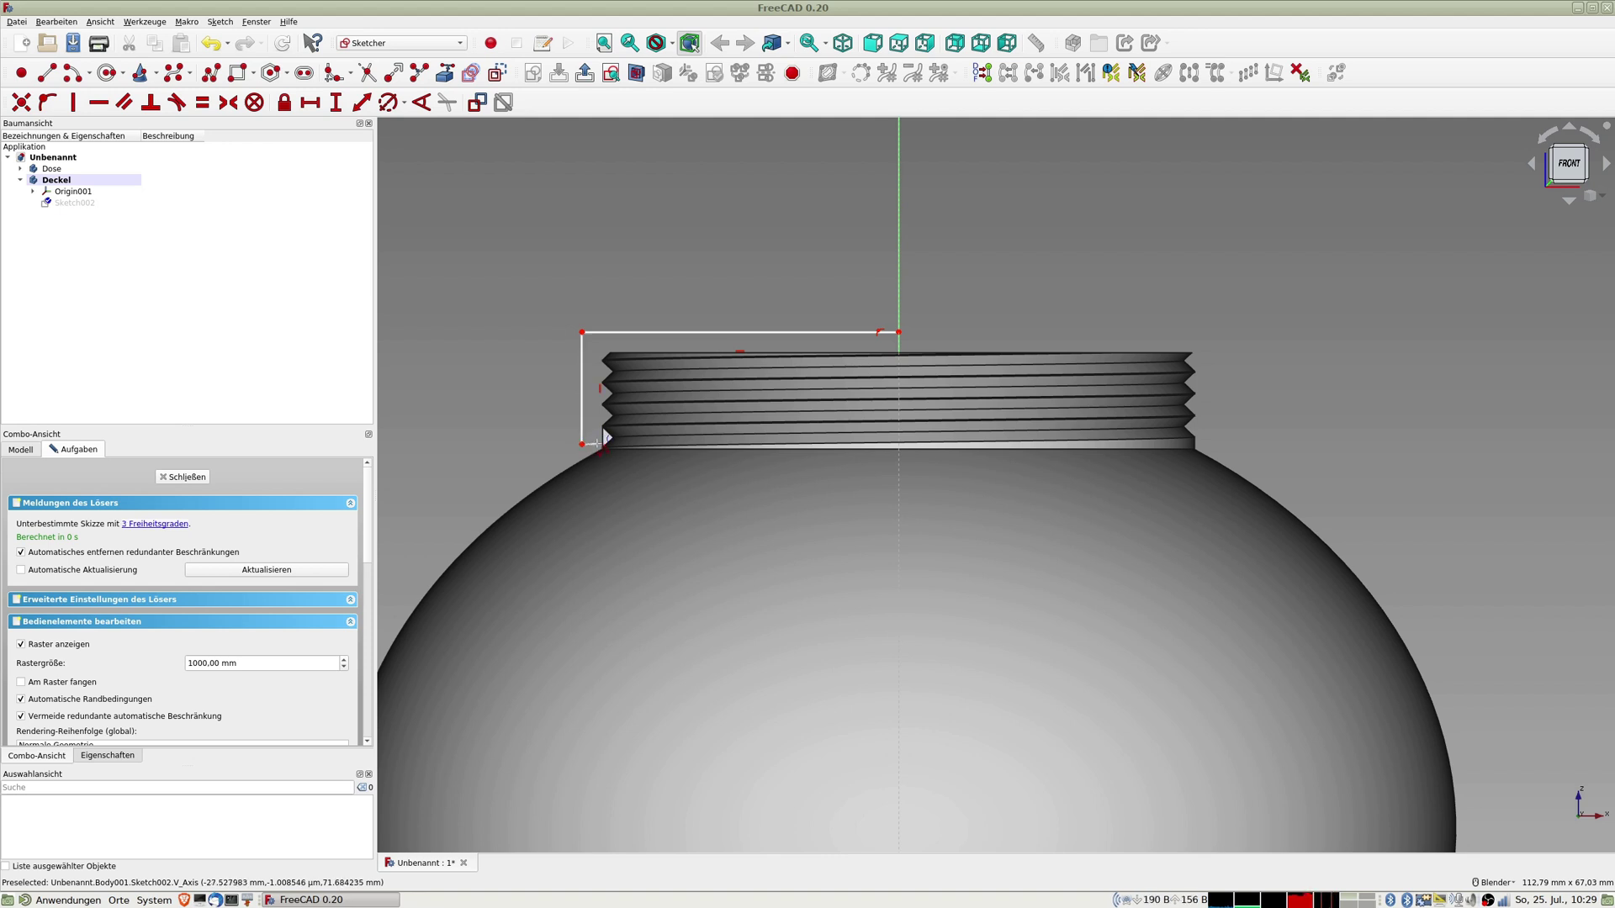
left_click(597, 444)
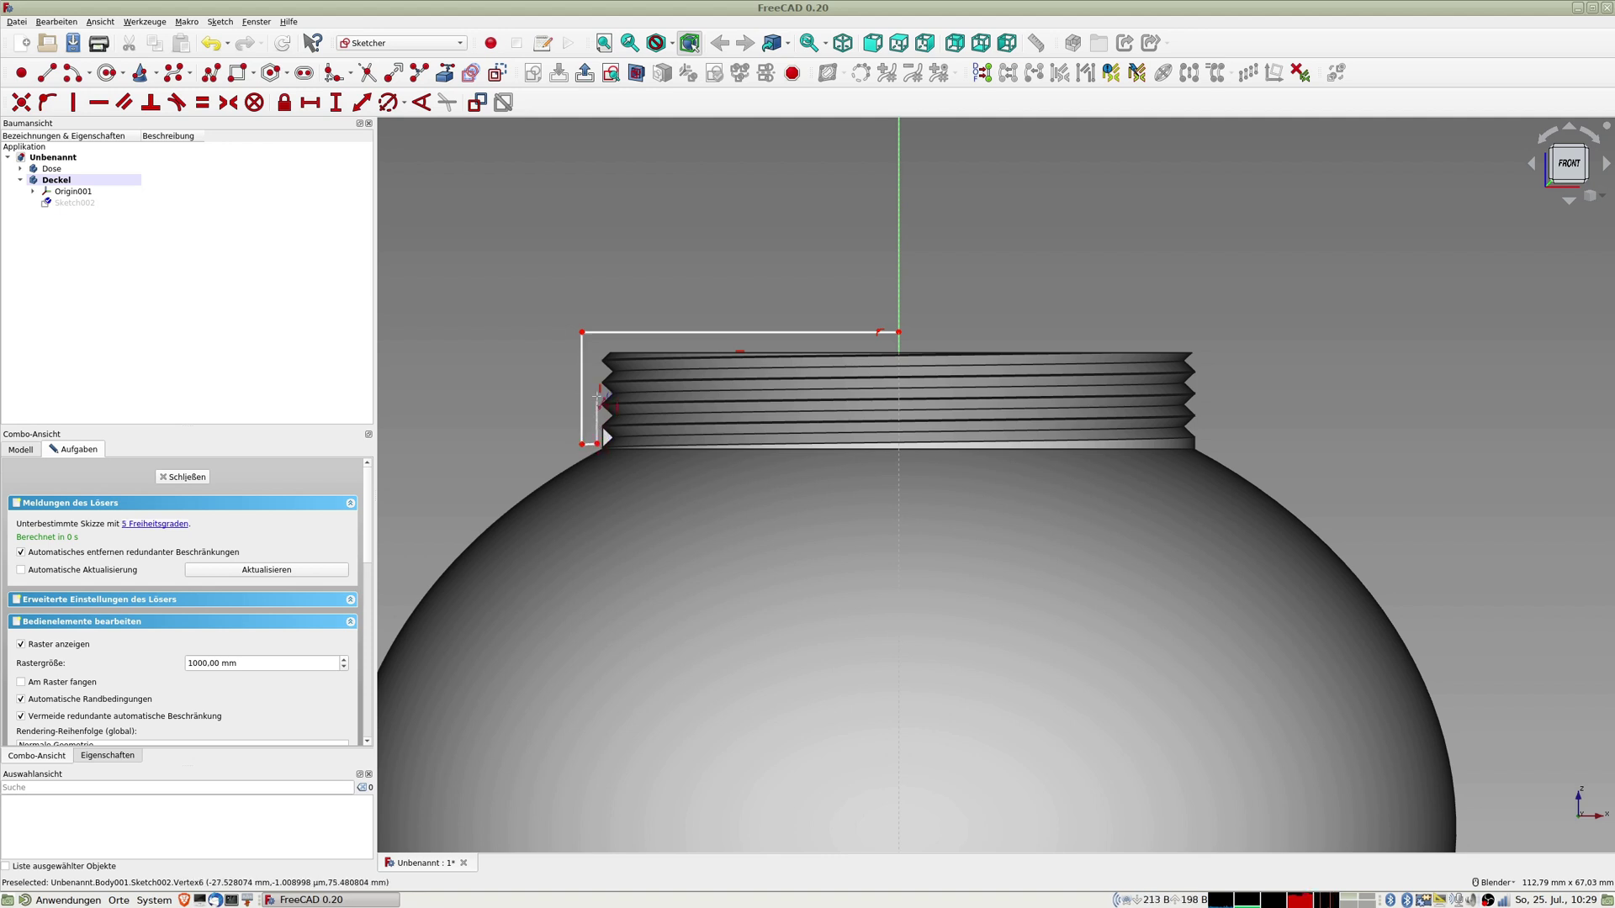
left_click(596, 346)
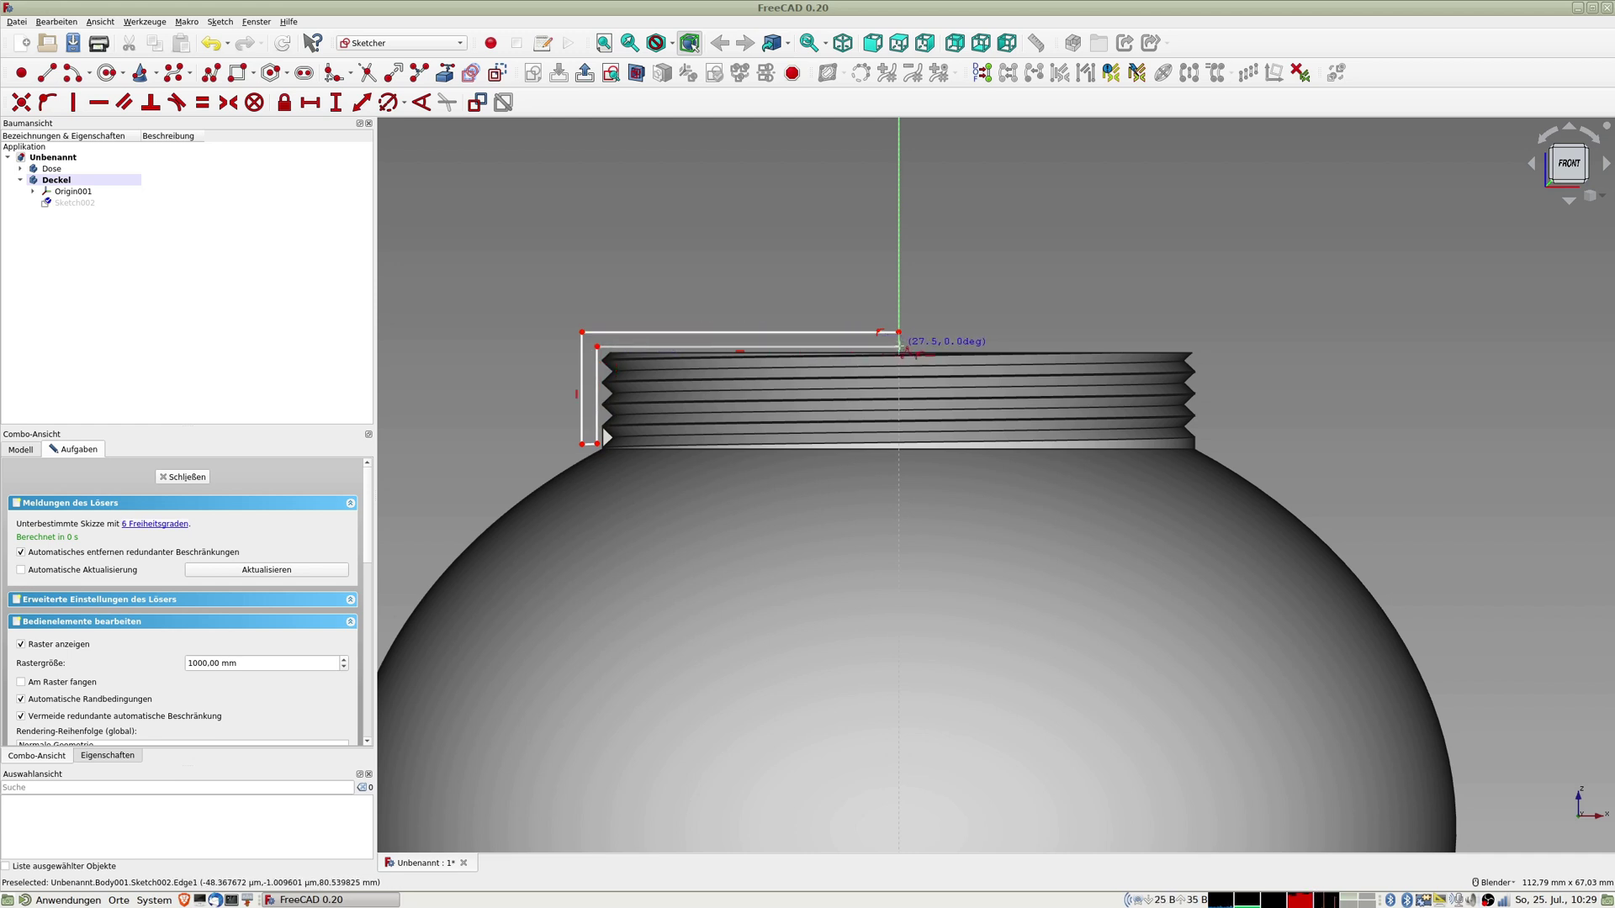
left_click(899, 346)
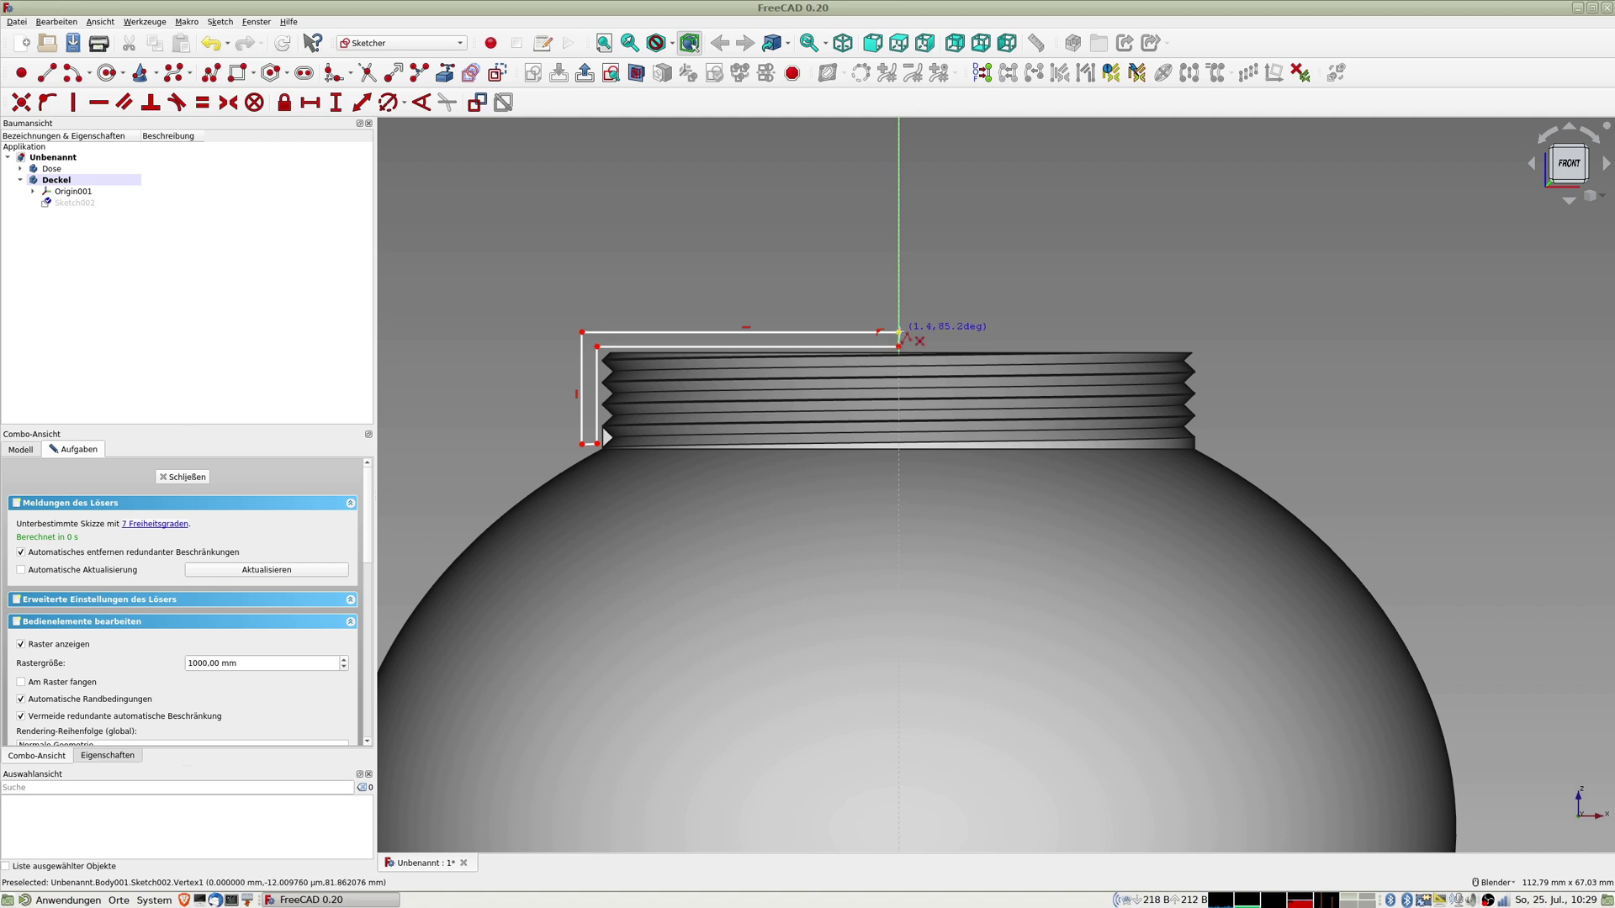
Step: Constrain the inner end point of the lid profile onto the vertical axis
scroll(918, 343, "up", 5)
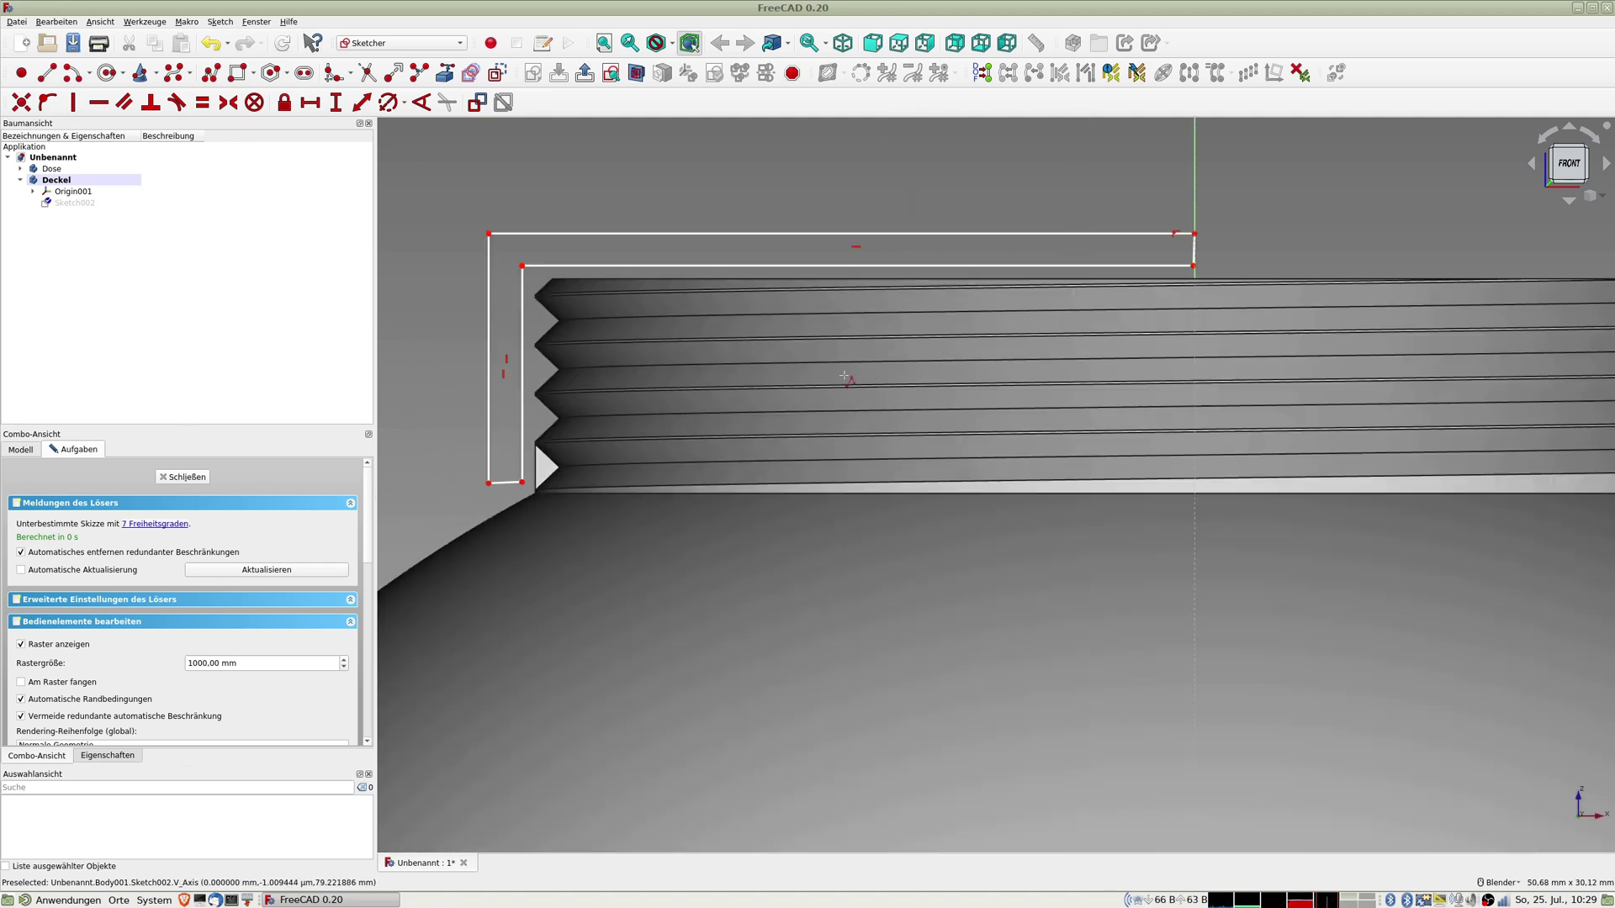
left_click(1193, 266)
left_click(1194, 208)
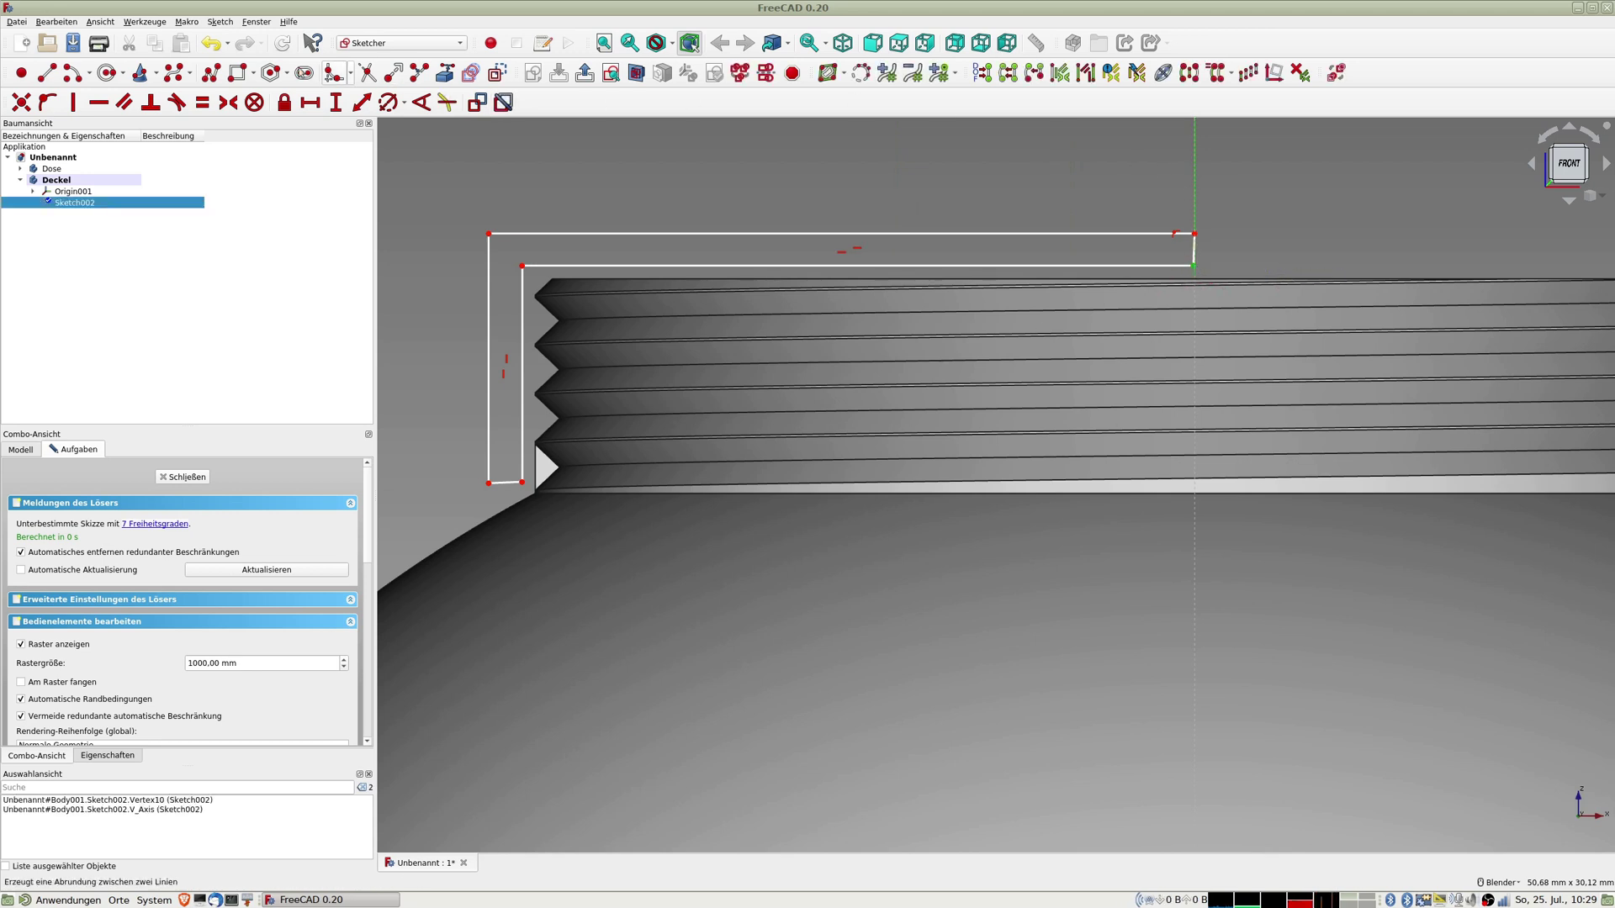
left_click(48, 103)
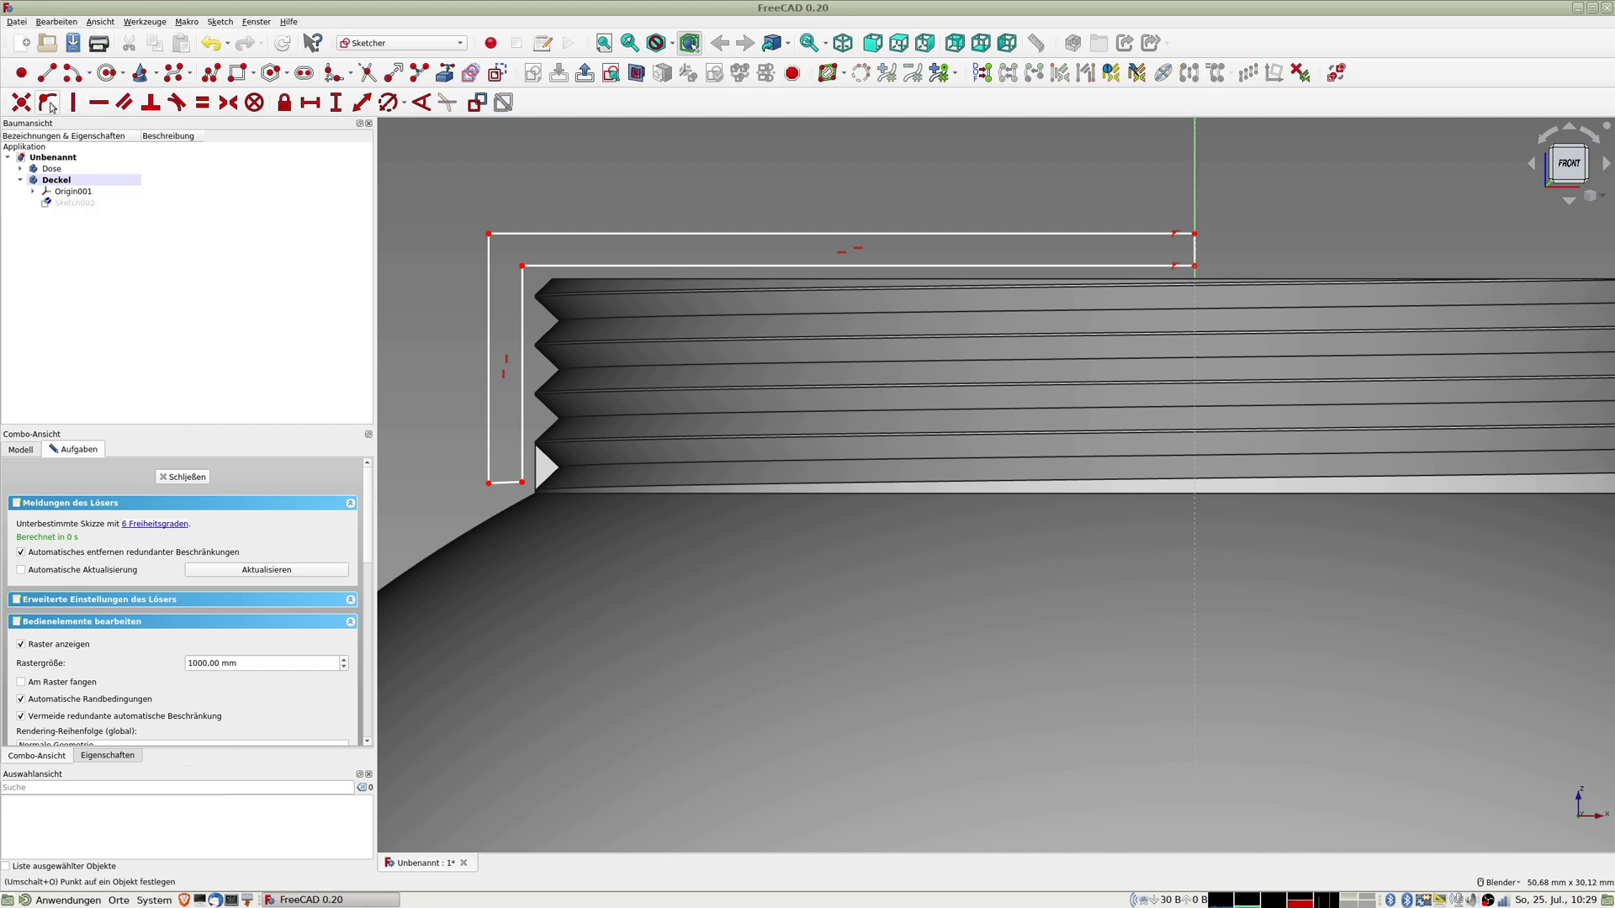
Step: Dimension the short line on the vertical axis to 3 mm as the lid's top thickness
left_click(1196, 253)
left_click(362, 101)
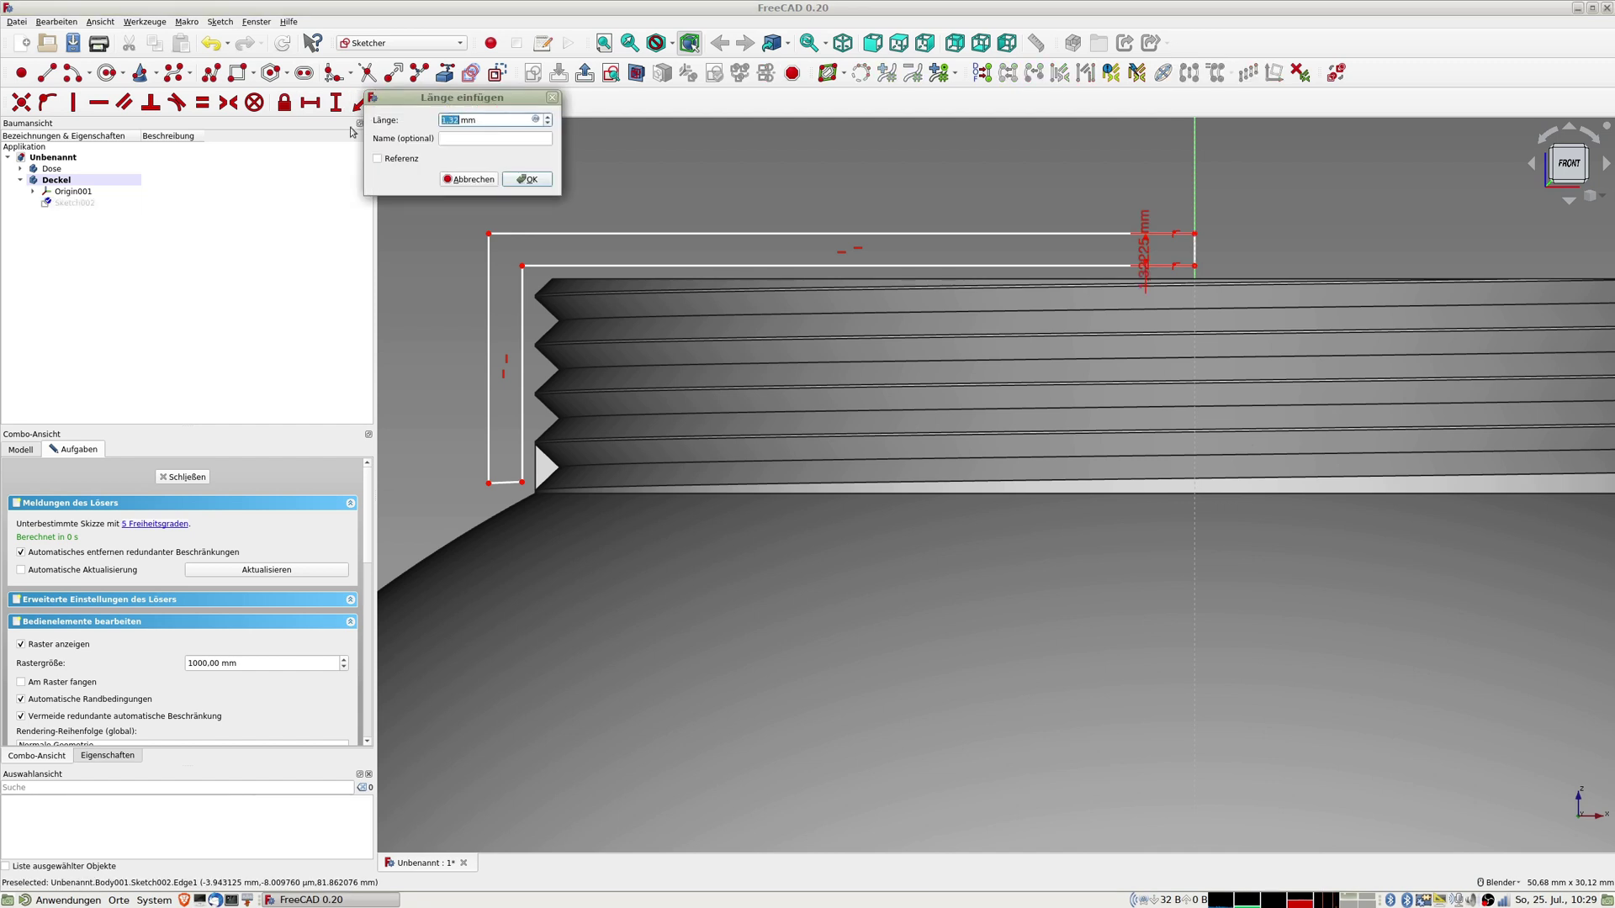
type("3")
key("Return")
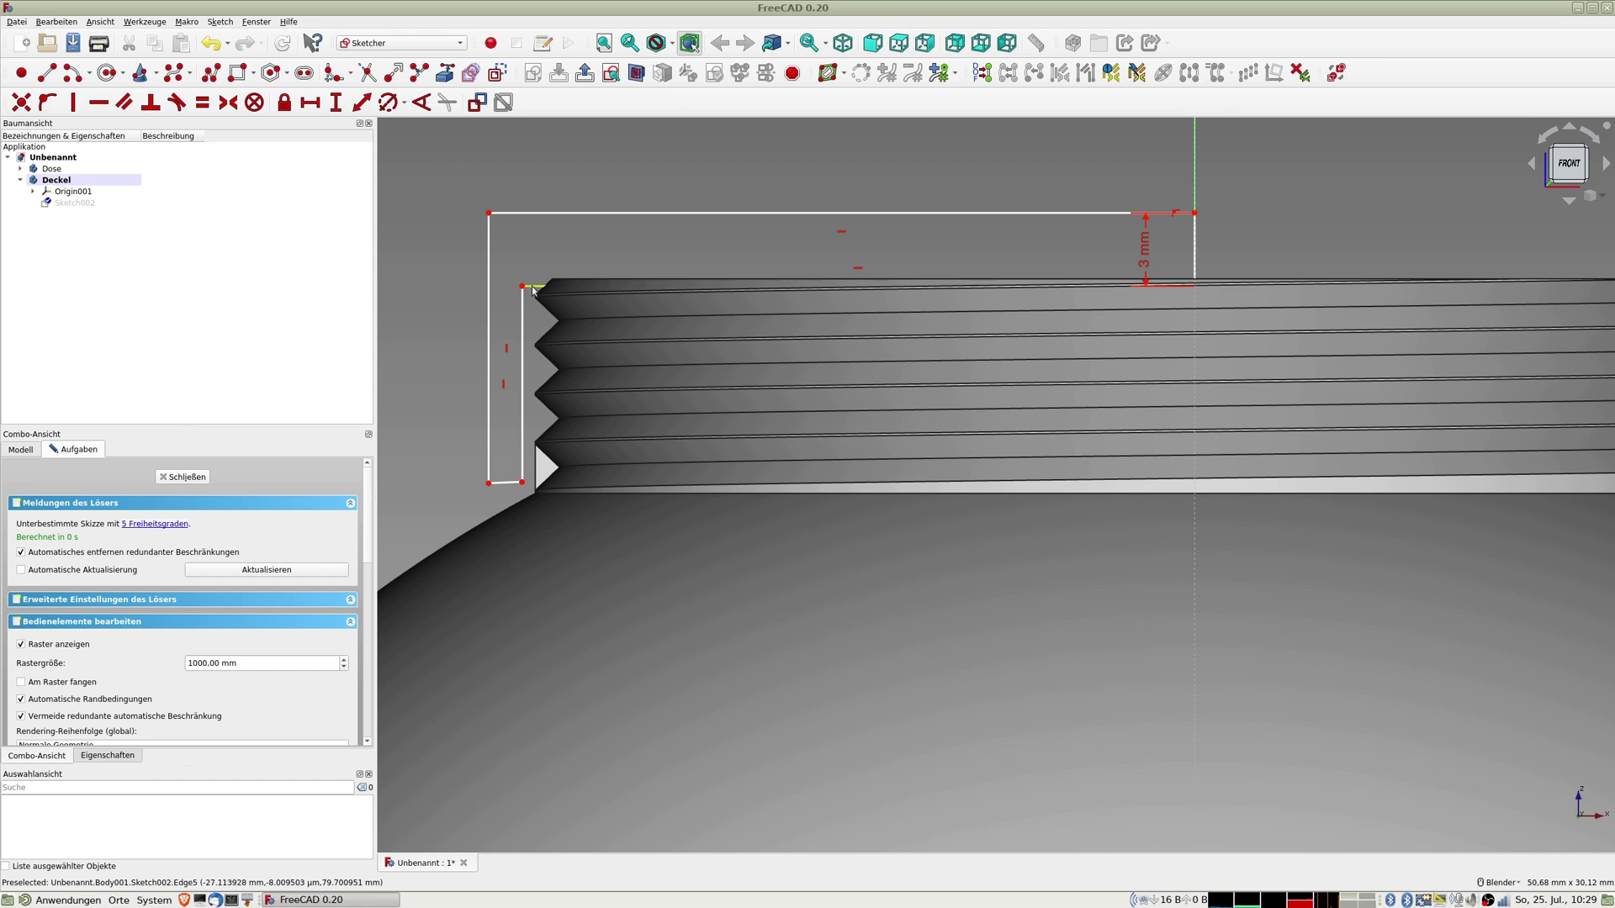
Step: Move the profile's inner lines to fit around the neck and dimension the inner horizontal line to 28 mm
left_click_drag(530, 284, 535, 274)
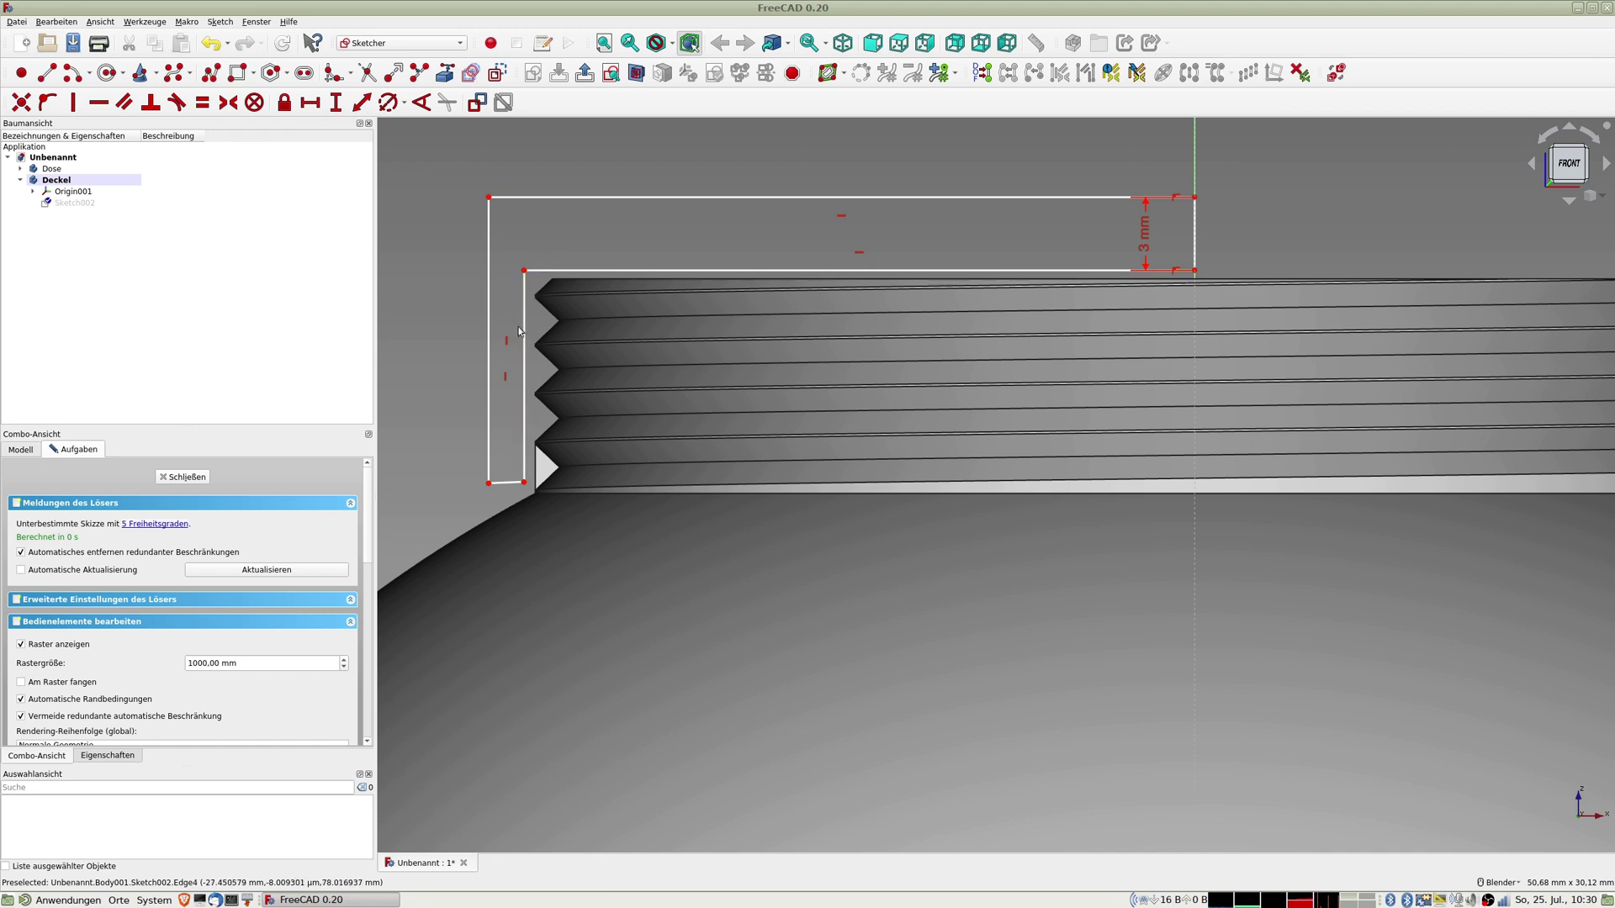
left_click_drag(527, 329, 532, 329)
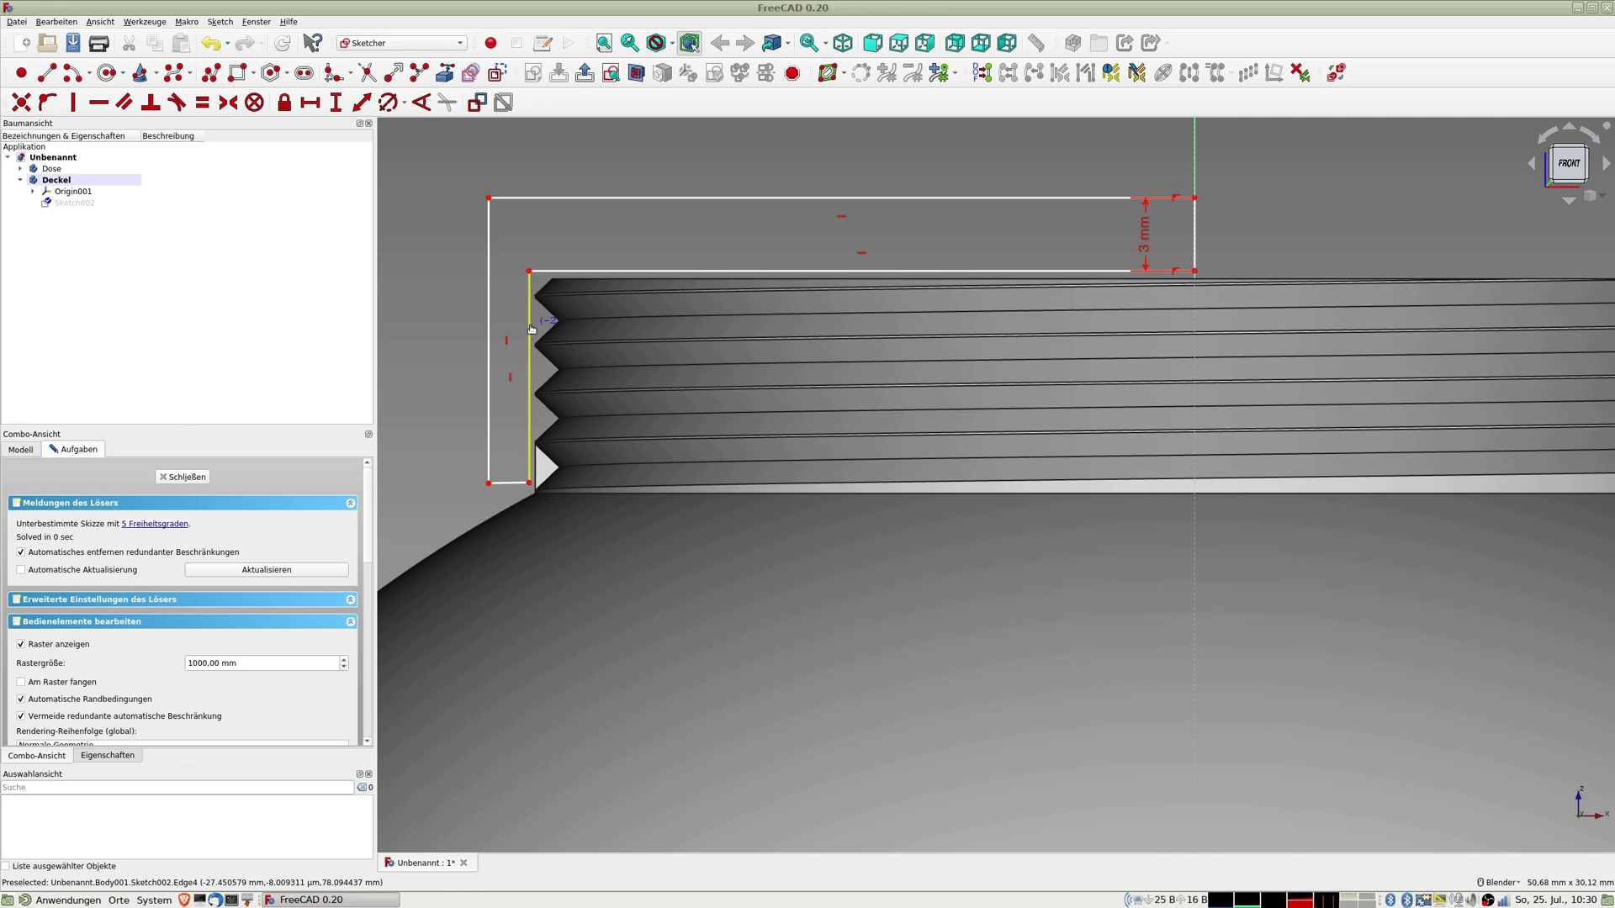
left_click(555, 272)
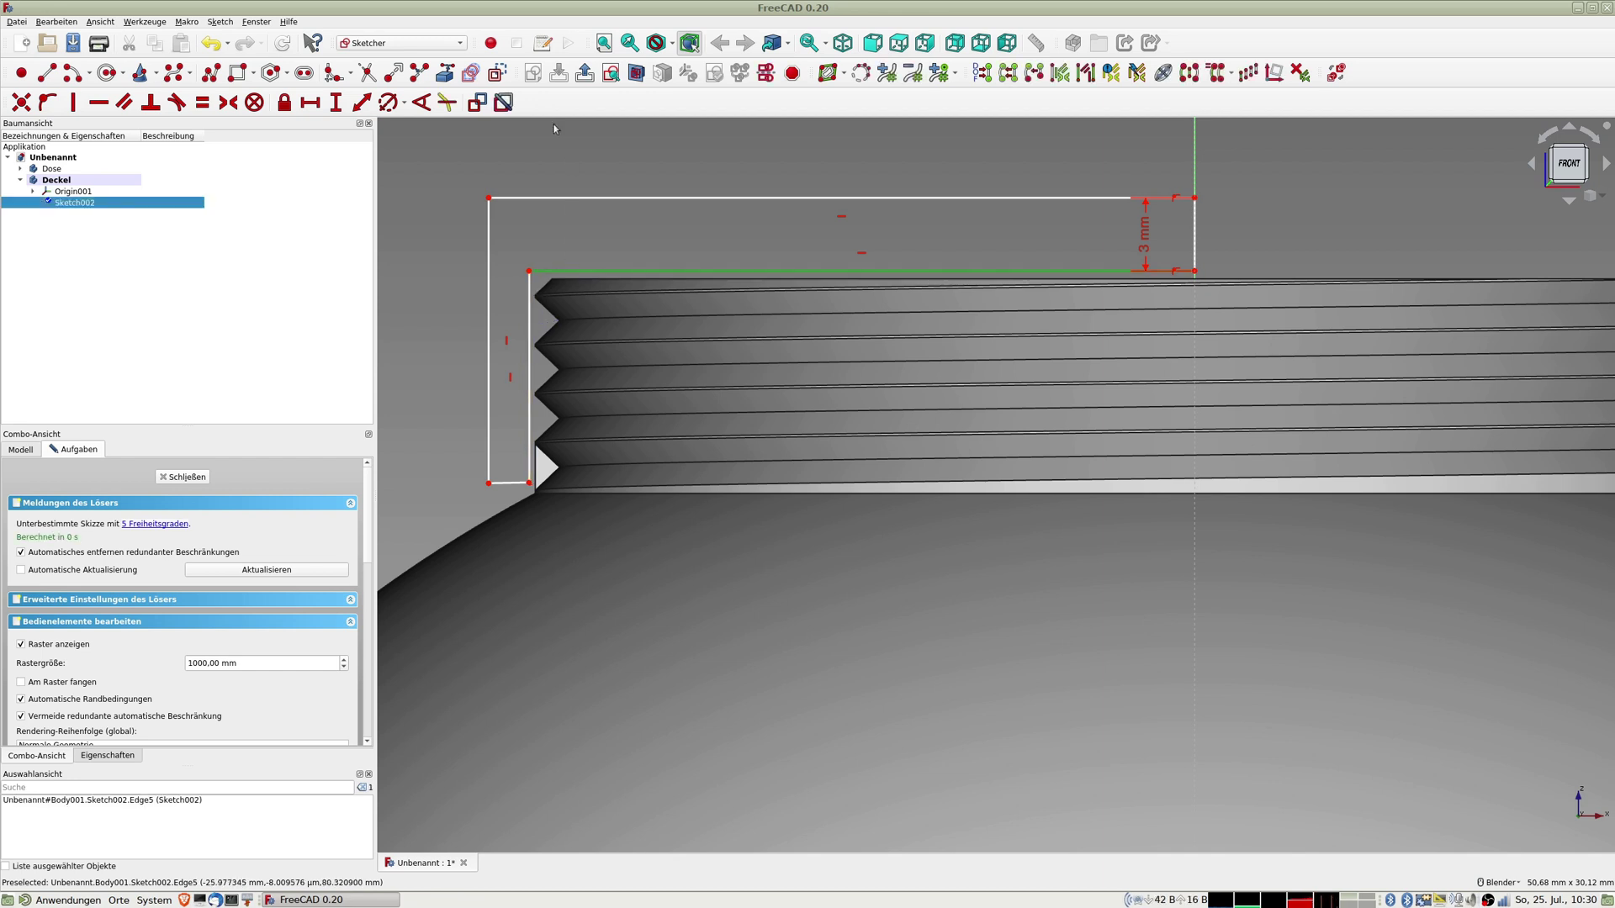
left_click(360, 103)
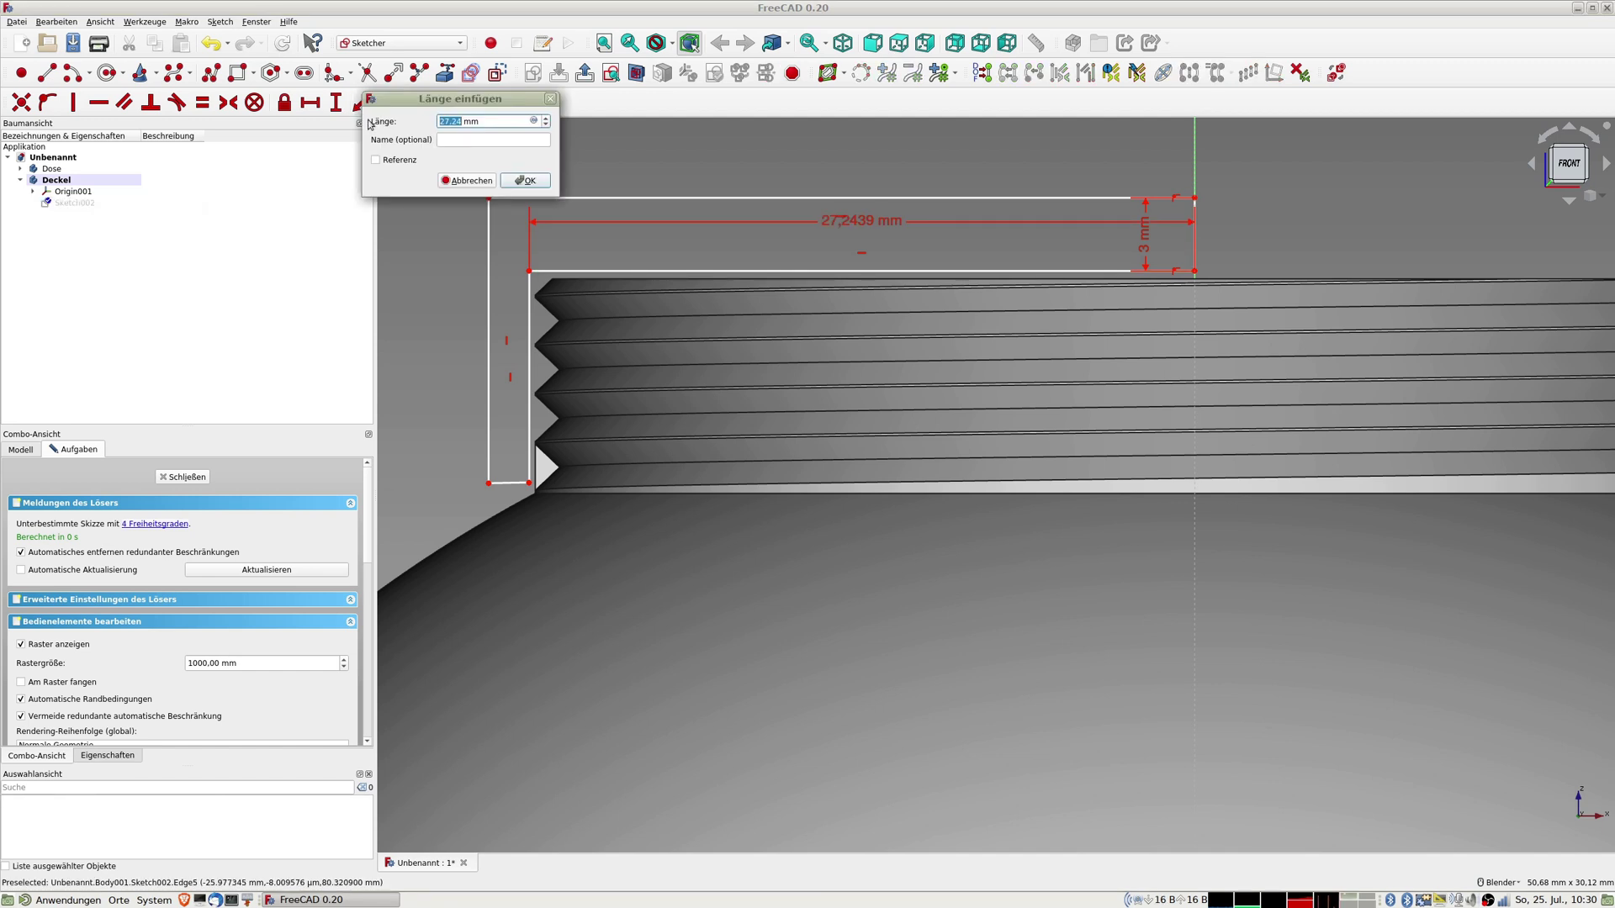
type("28")
key("Return")
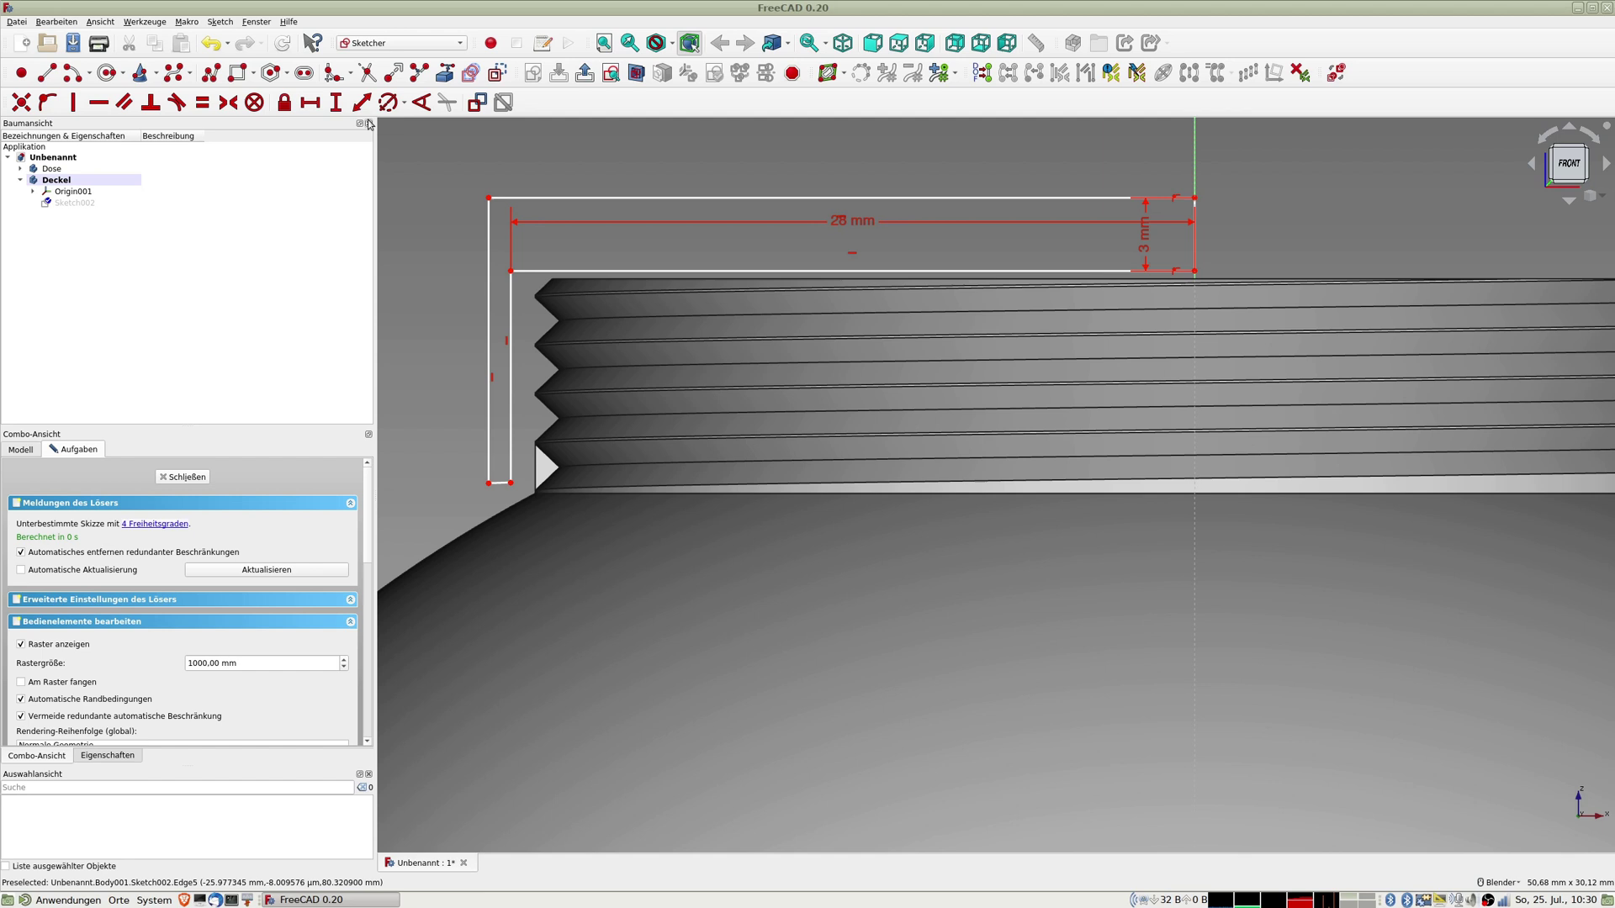
Step: Set the inner horizontal line's length to 27.8 mm
double_click(846, 222)
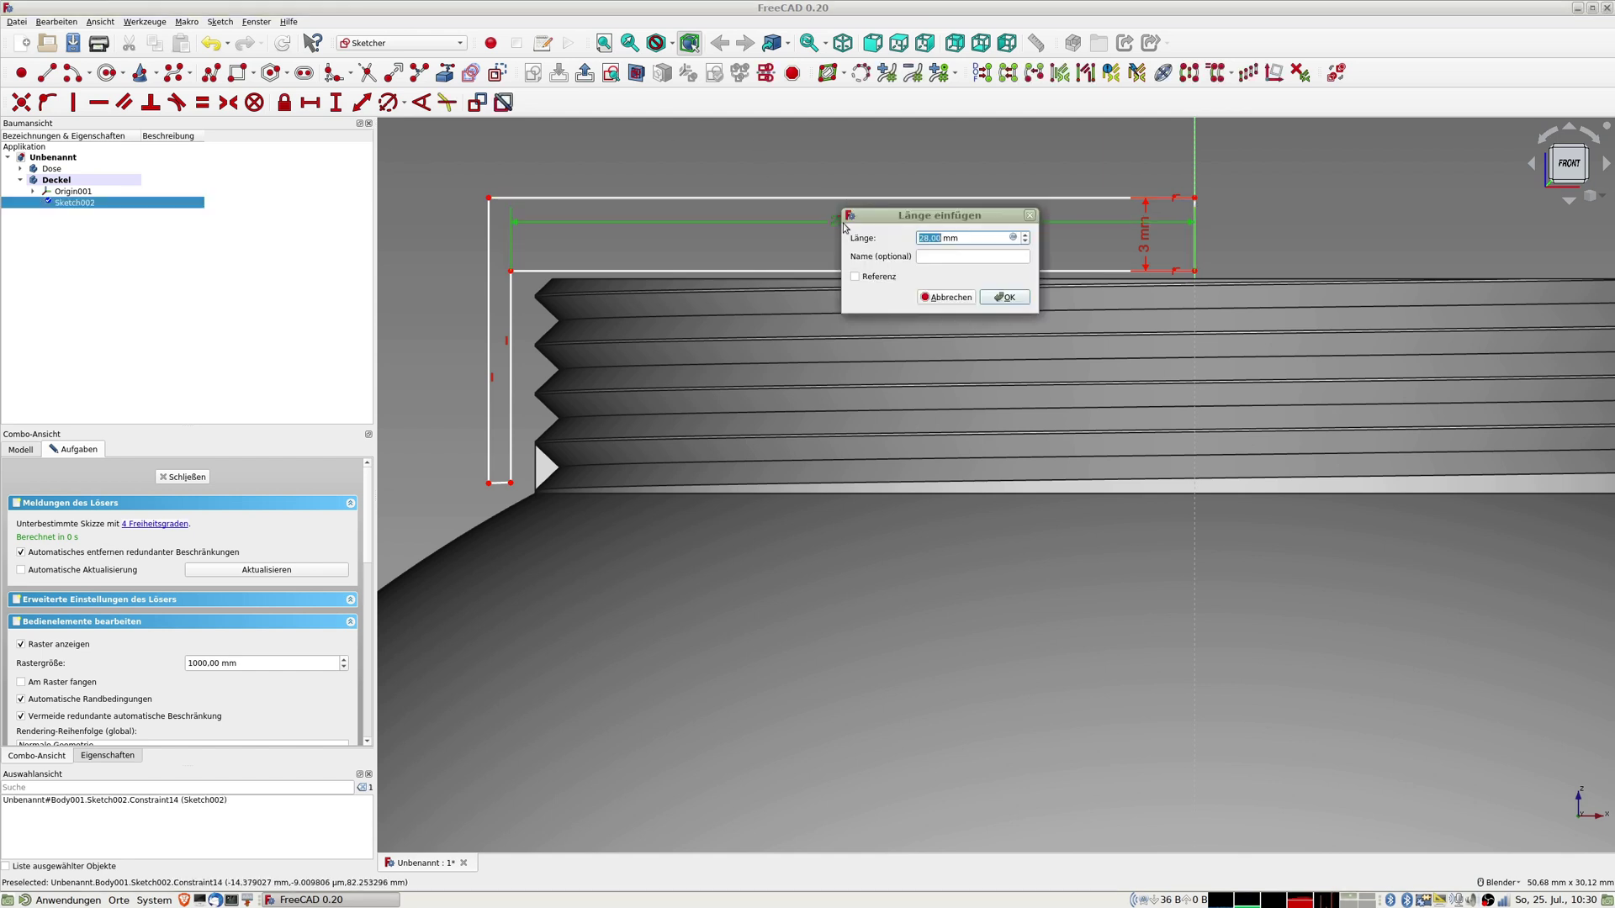
type("27")
type(".8")
key("Return")
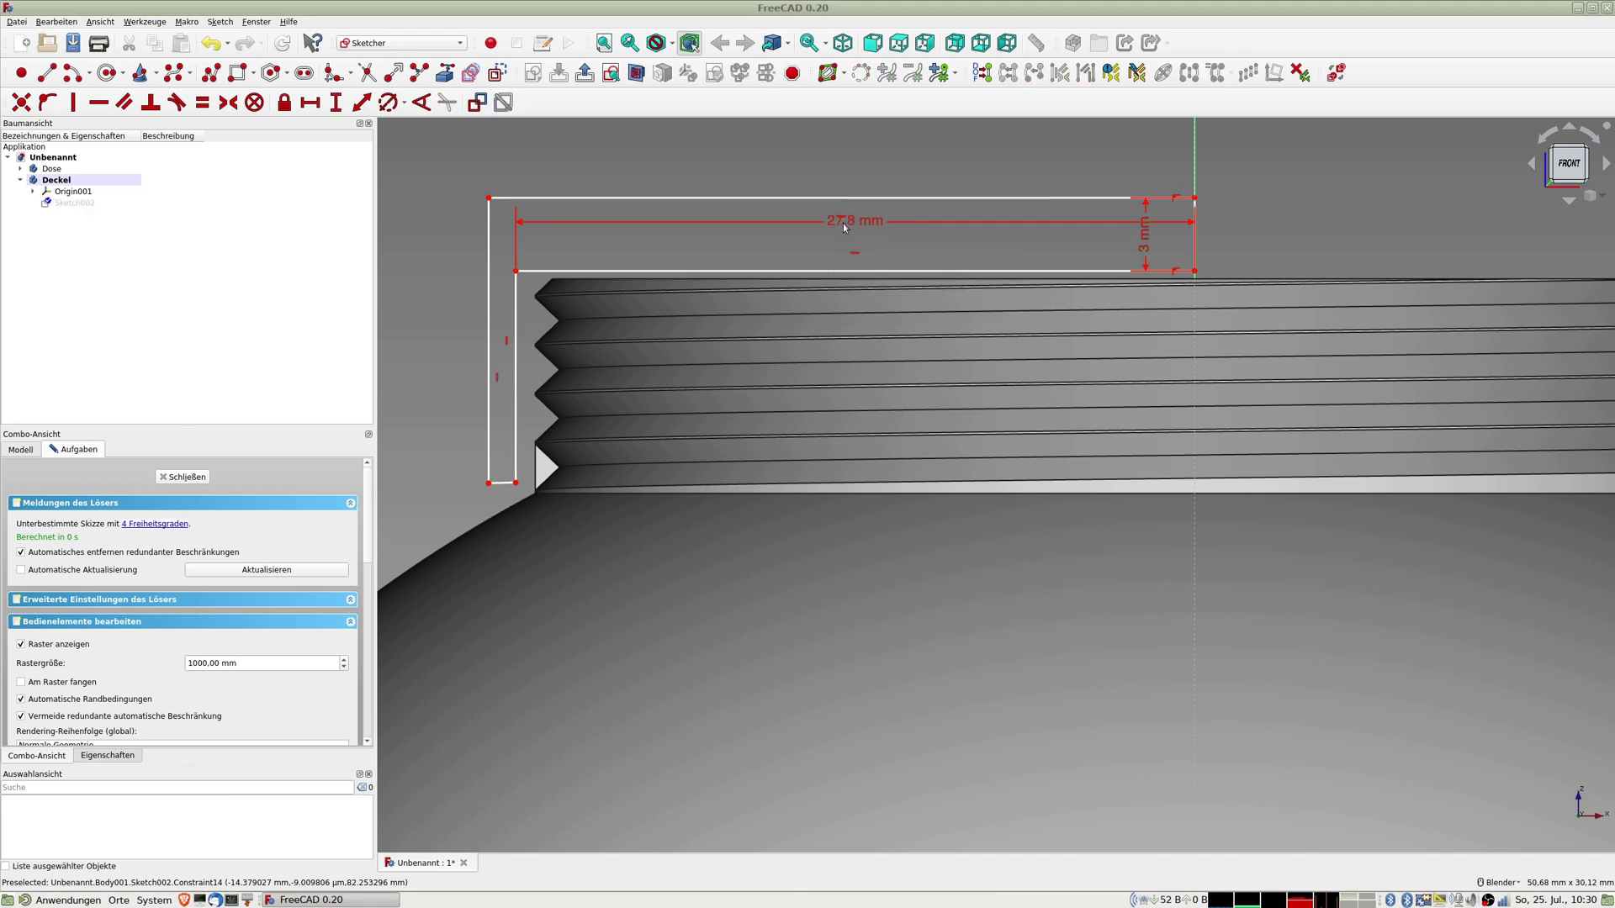
Step: Set the length of the lid profile's inner horizontal line to 27.2 mm
double_click(843, 226)
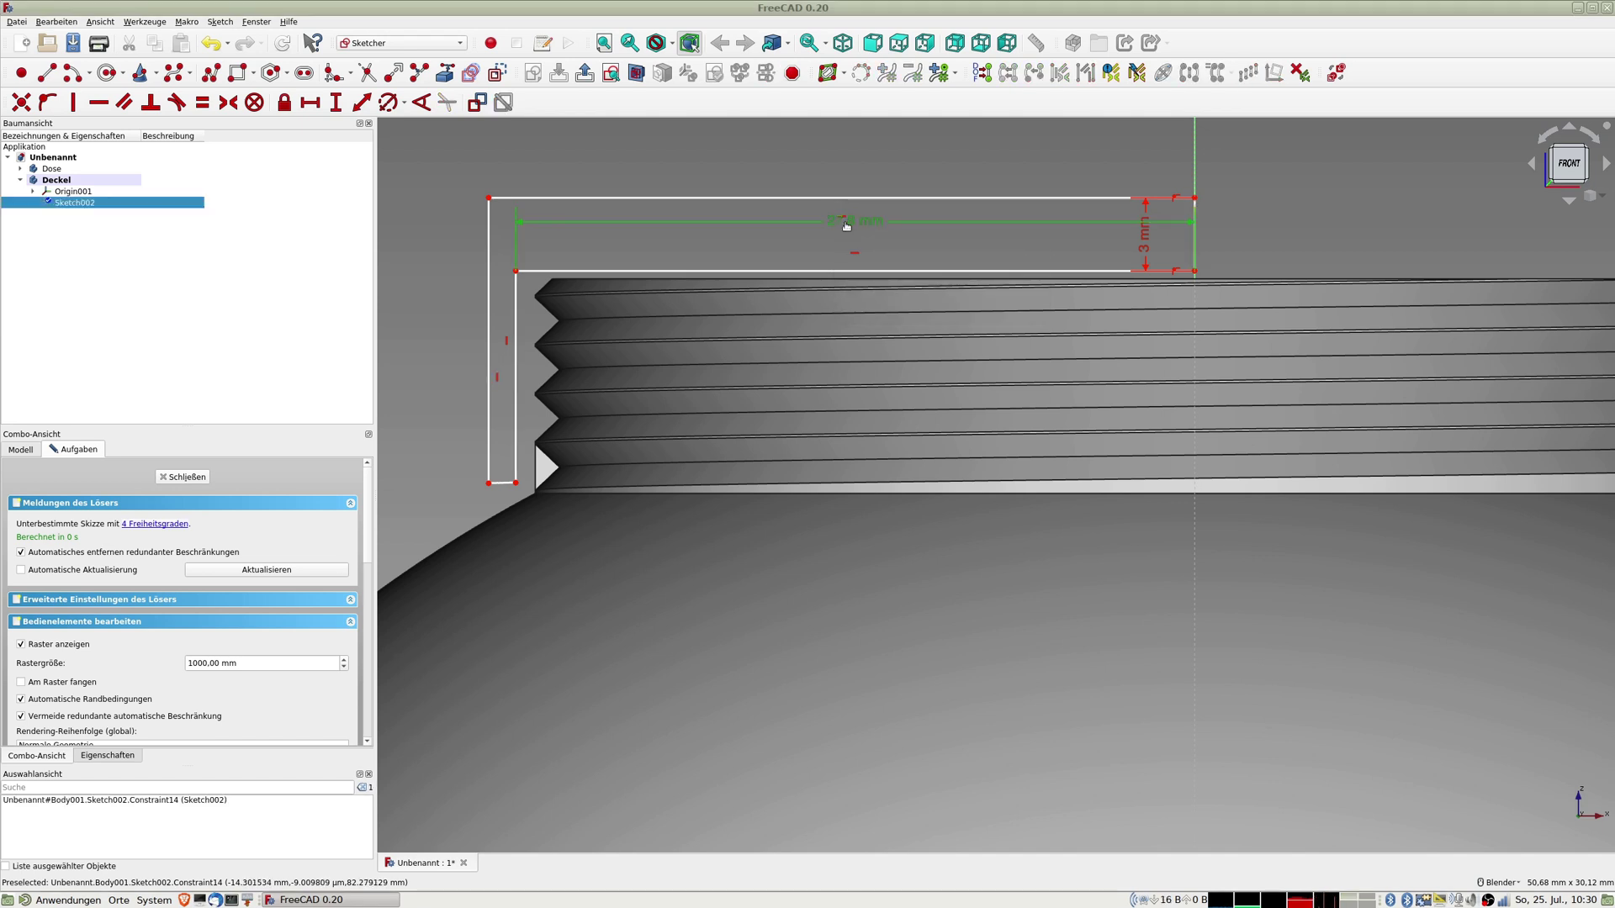
type("27.")
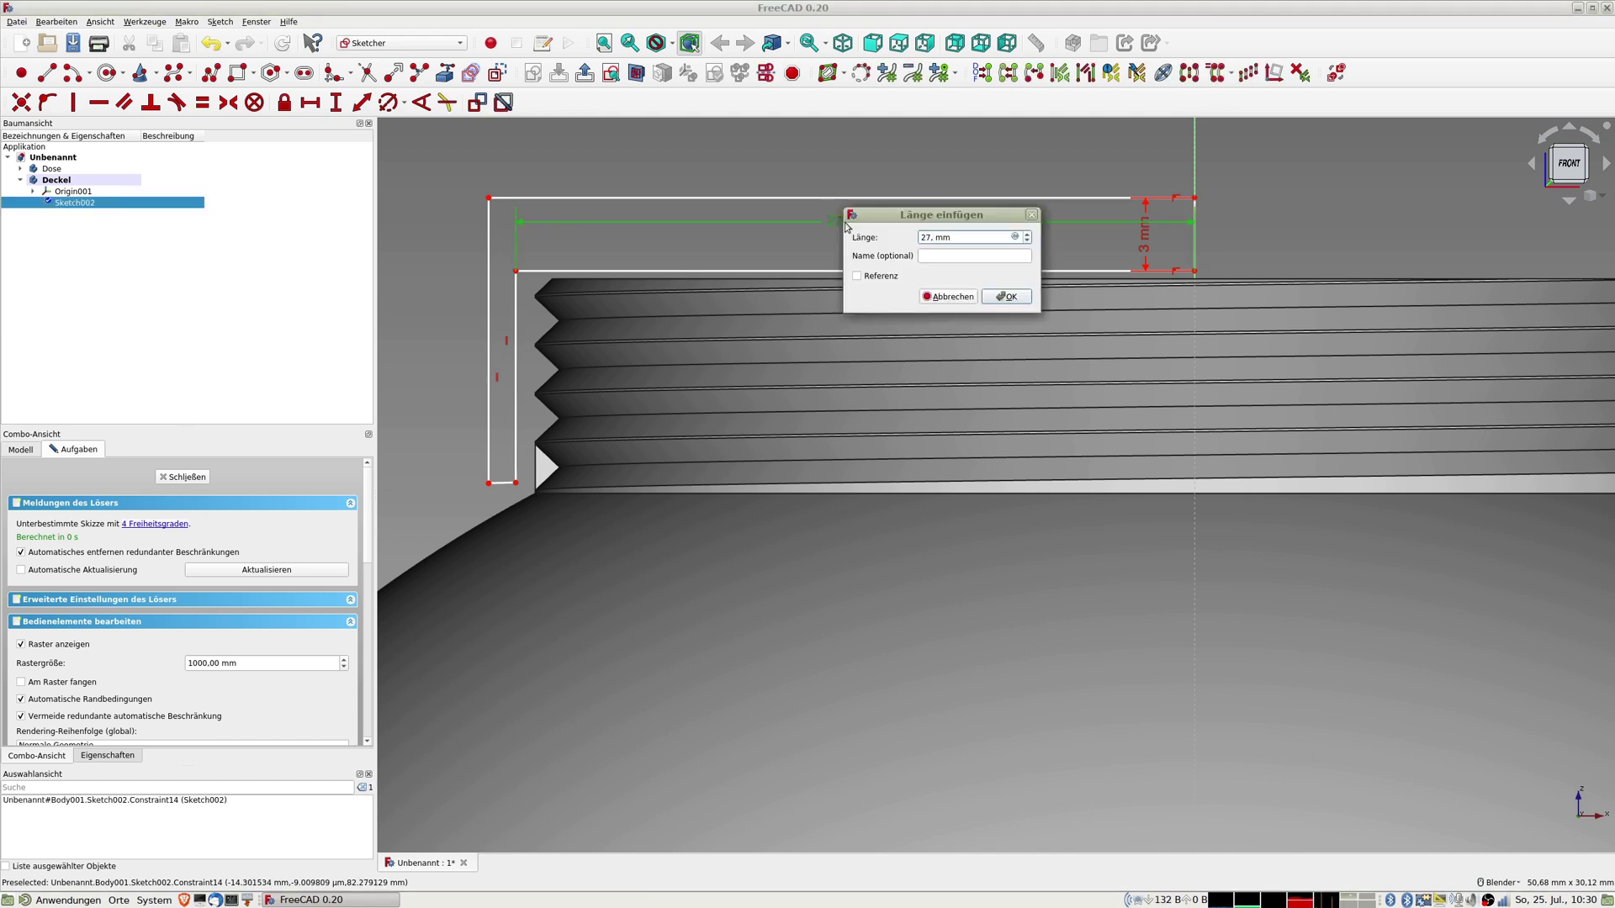
type("2")
key("Return")
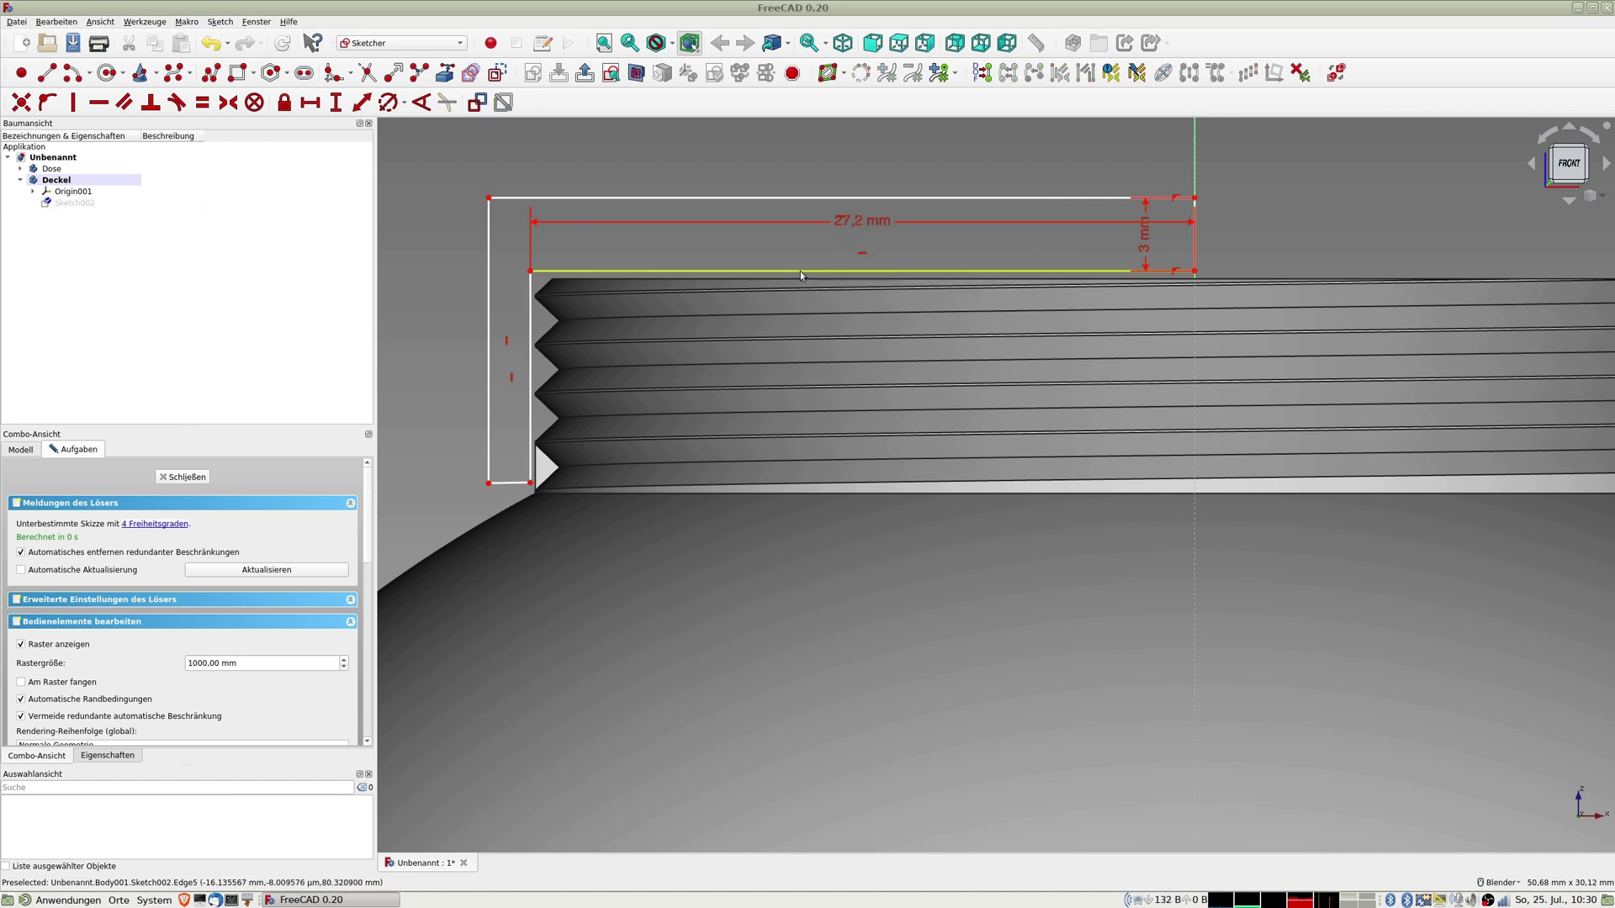
Step: Set the length of the lid profile's inner horizontal line to 27.4 mm
double_click(859, 225)
type("7")
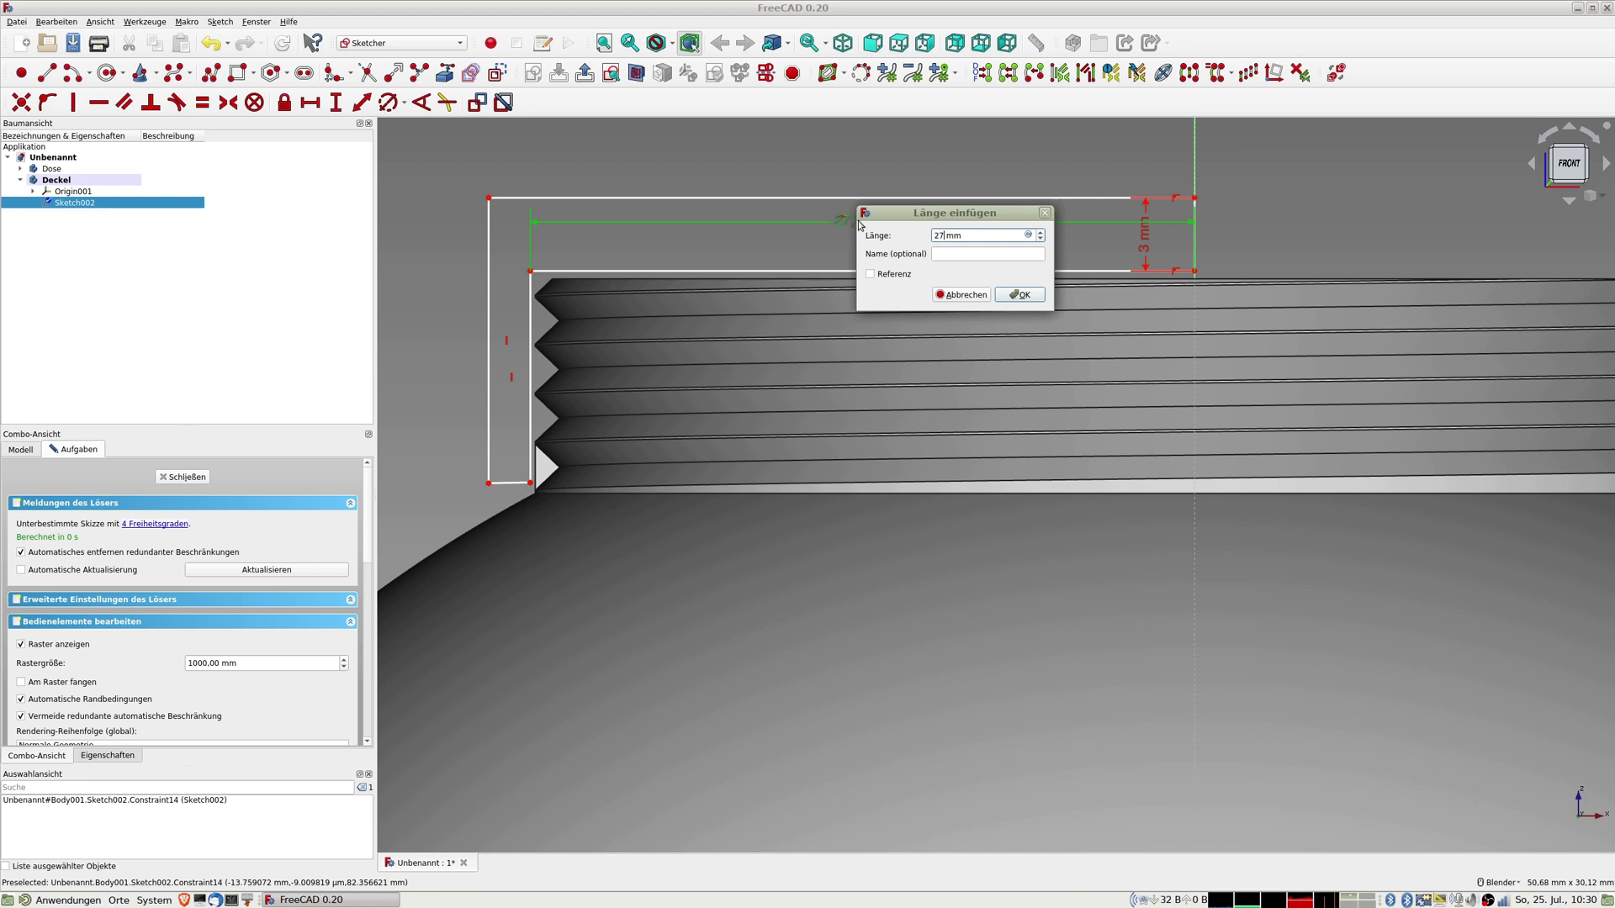
key("Return")
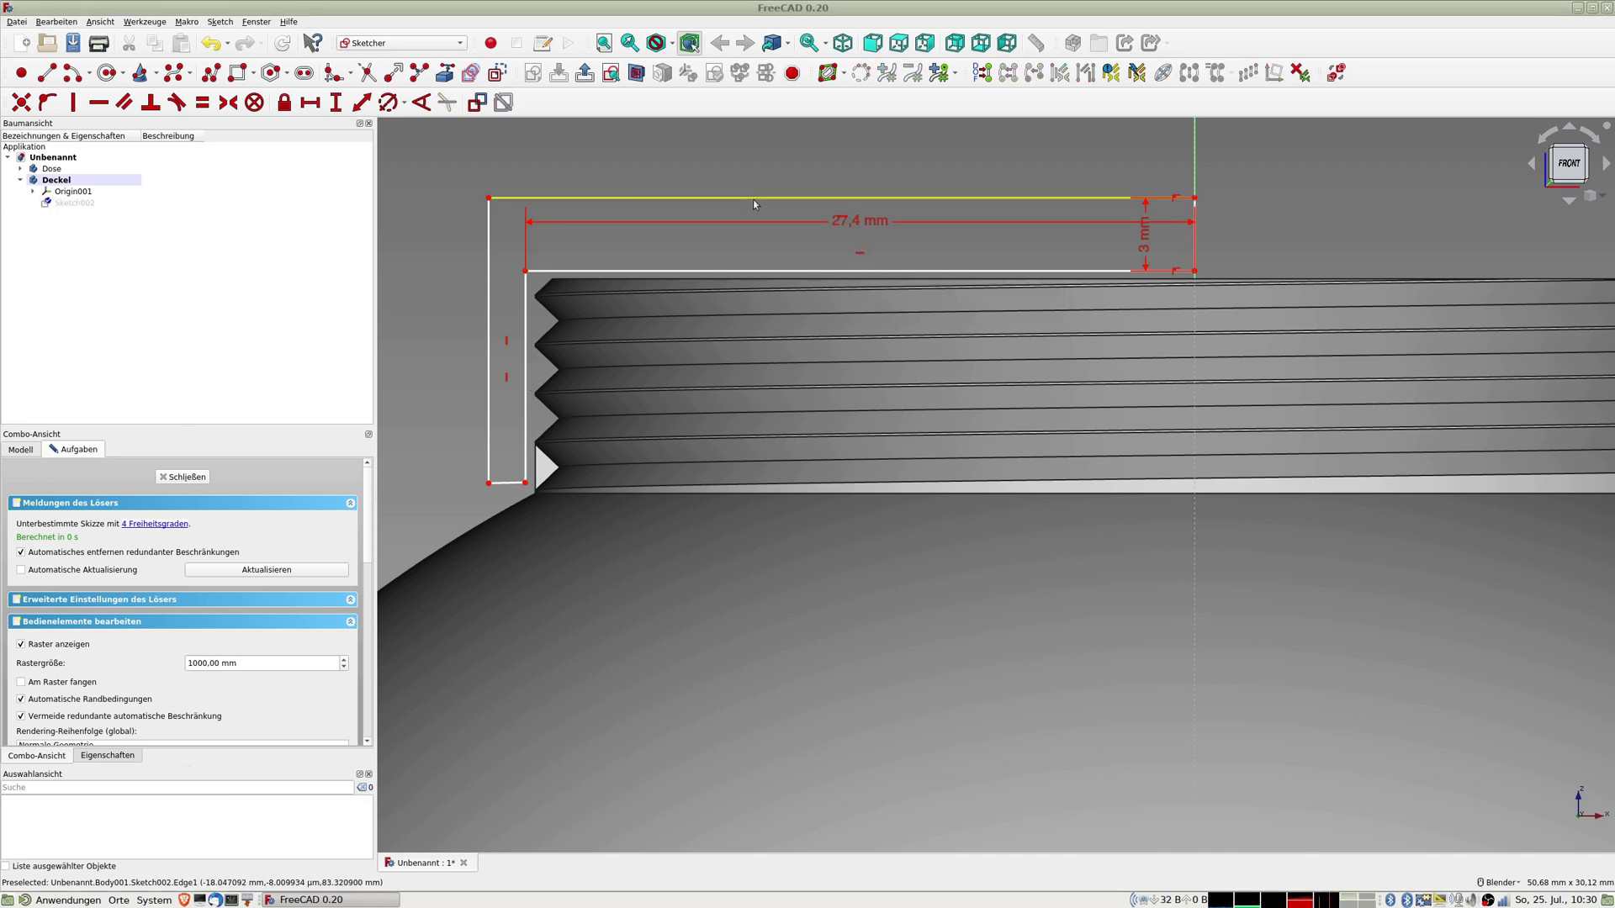
Step: Dimension the short line at the lower end of the lid wall to 3 mm and constrain it horizontal
left_click(508, 482)
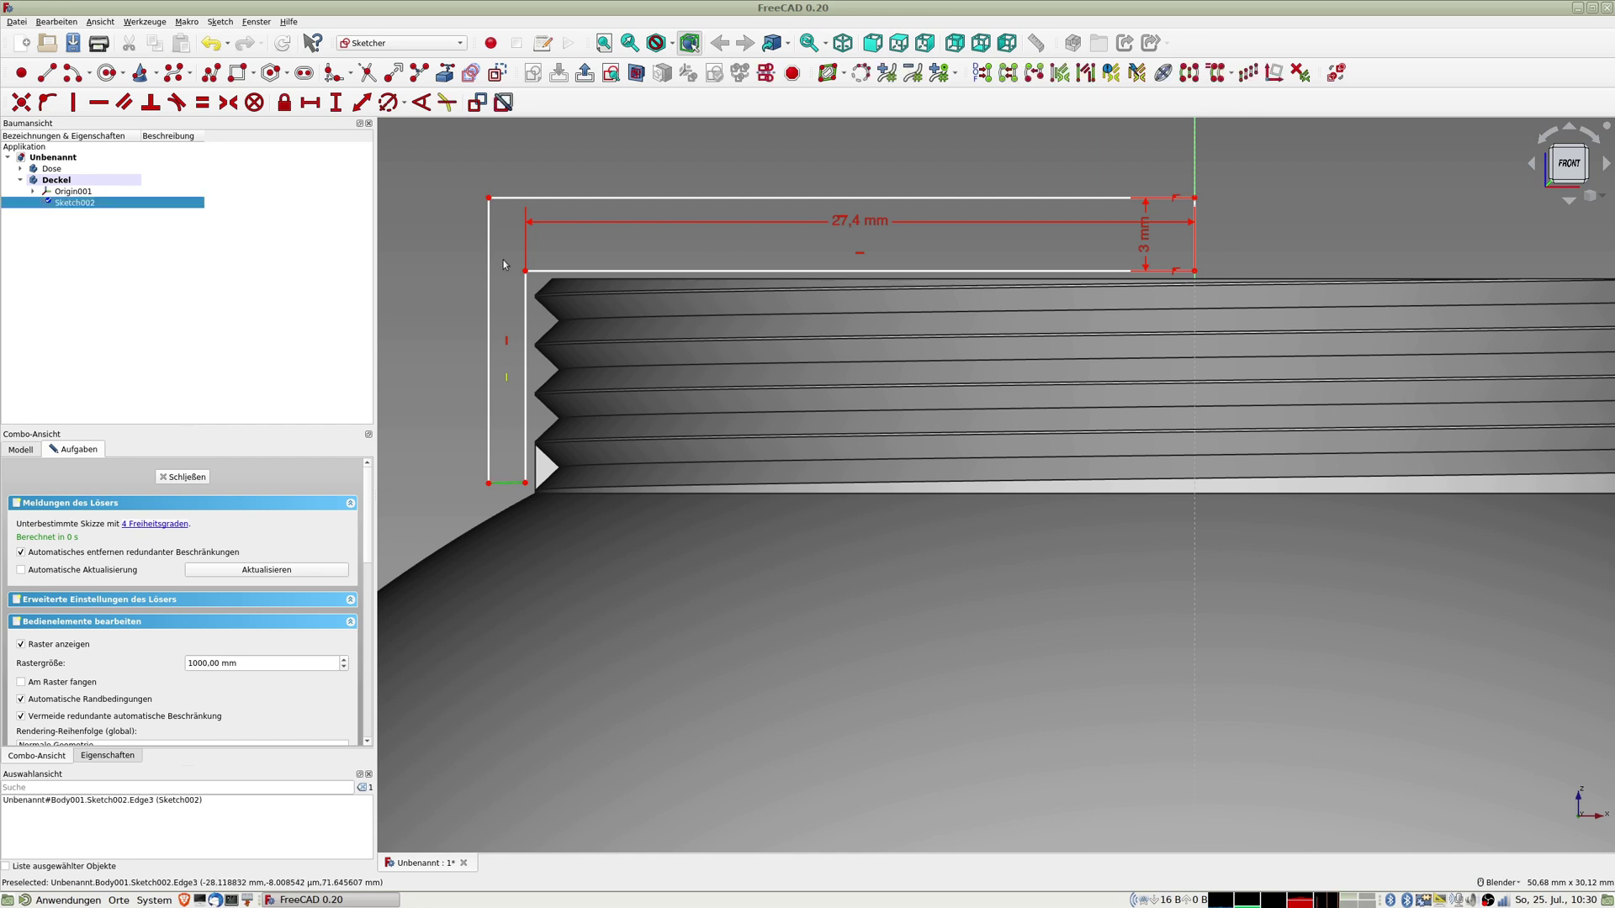
left_click(361, 102)
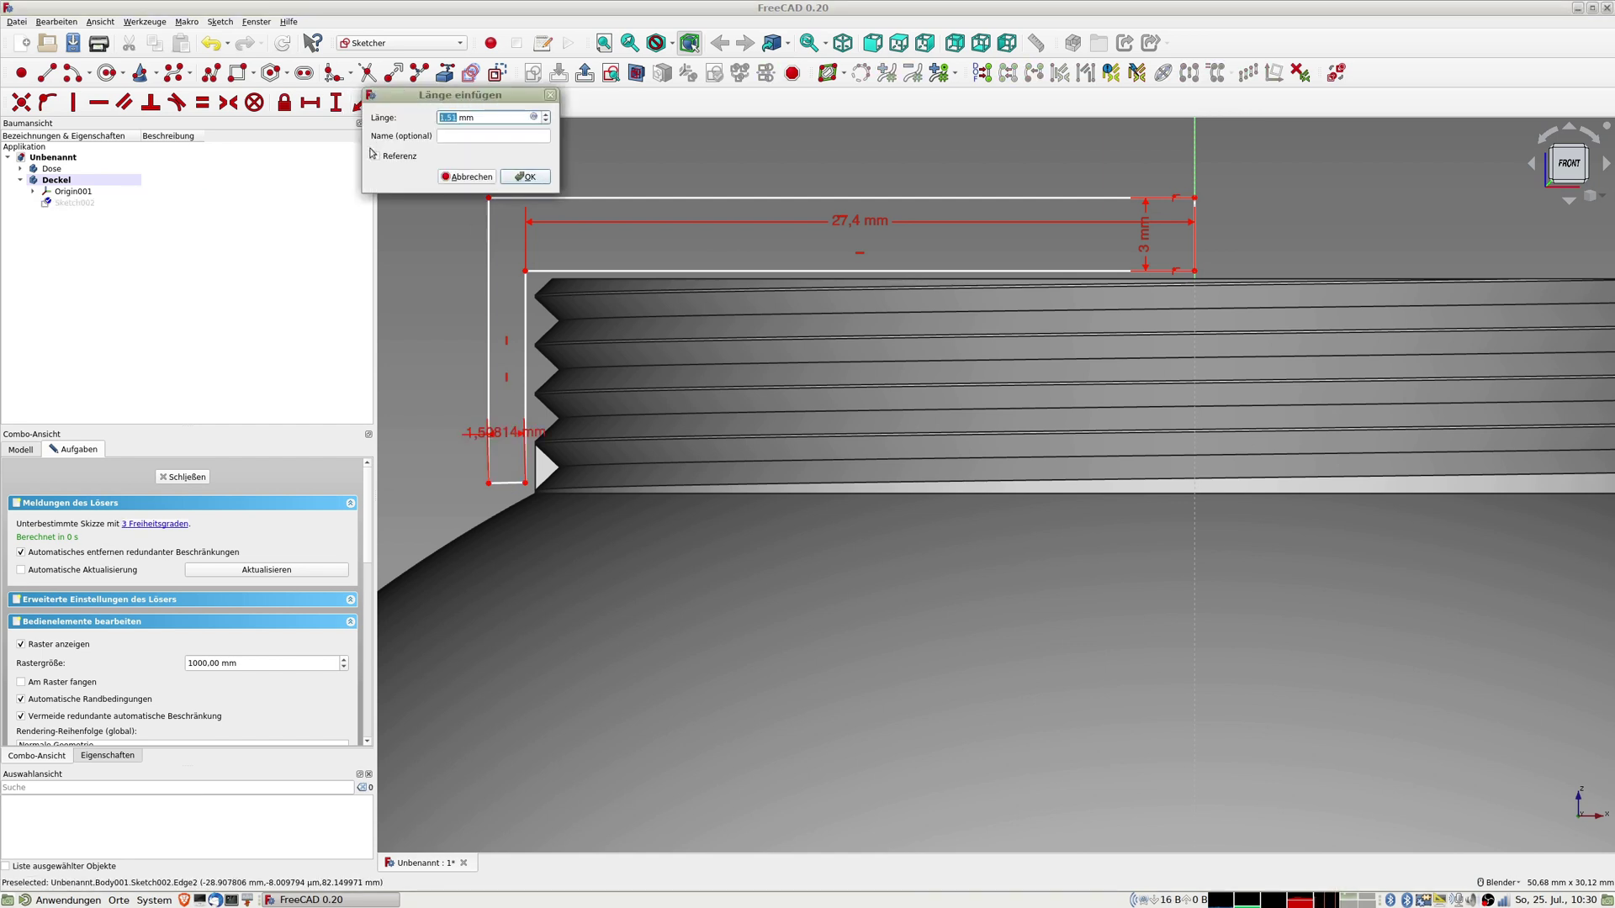
type("3")
key("Return")
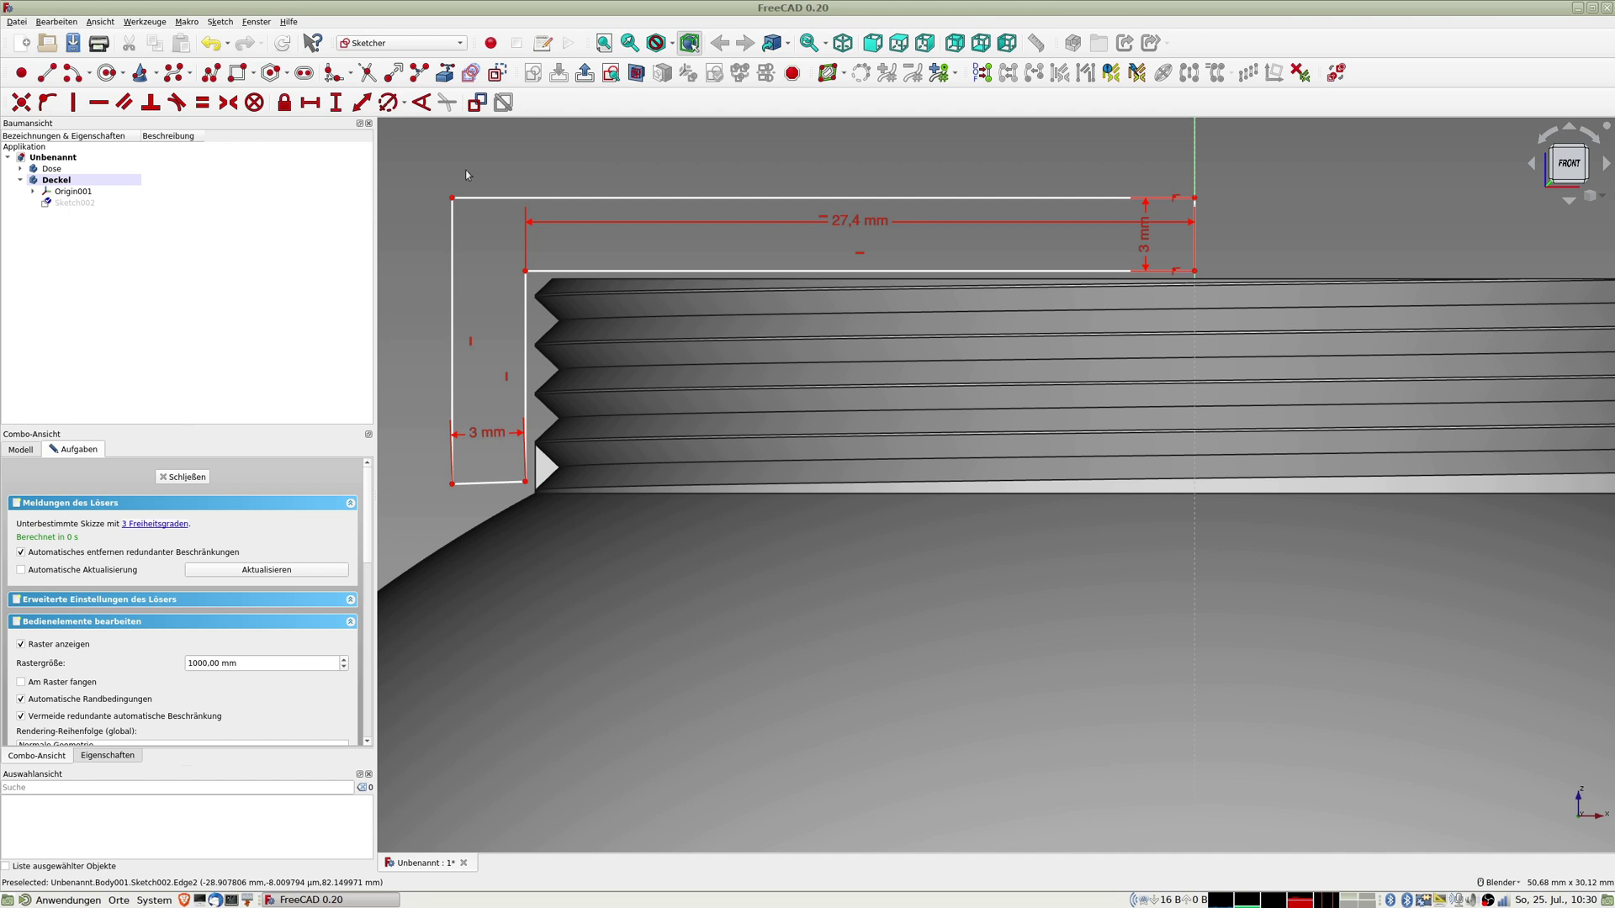
left_click(488, 483)
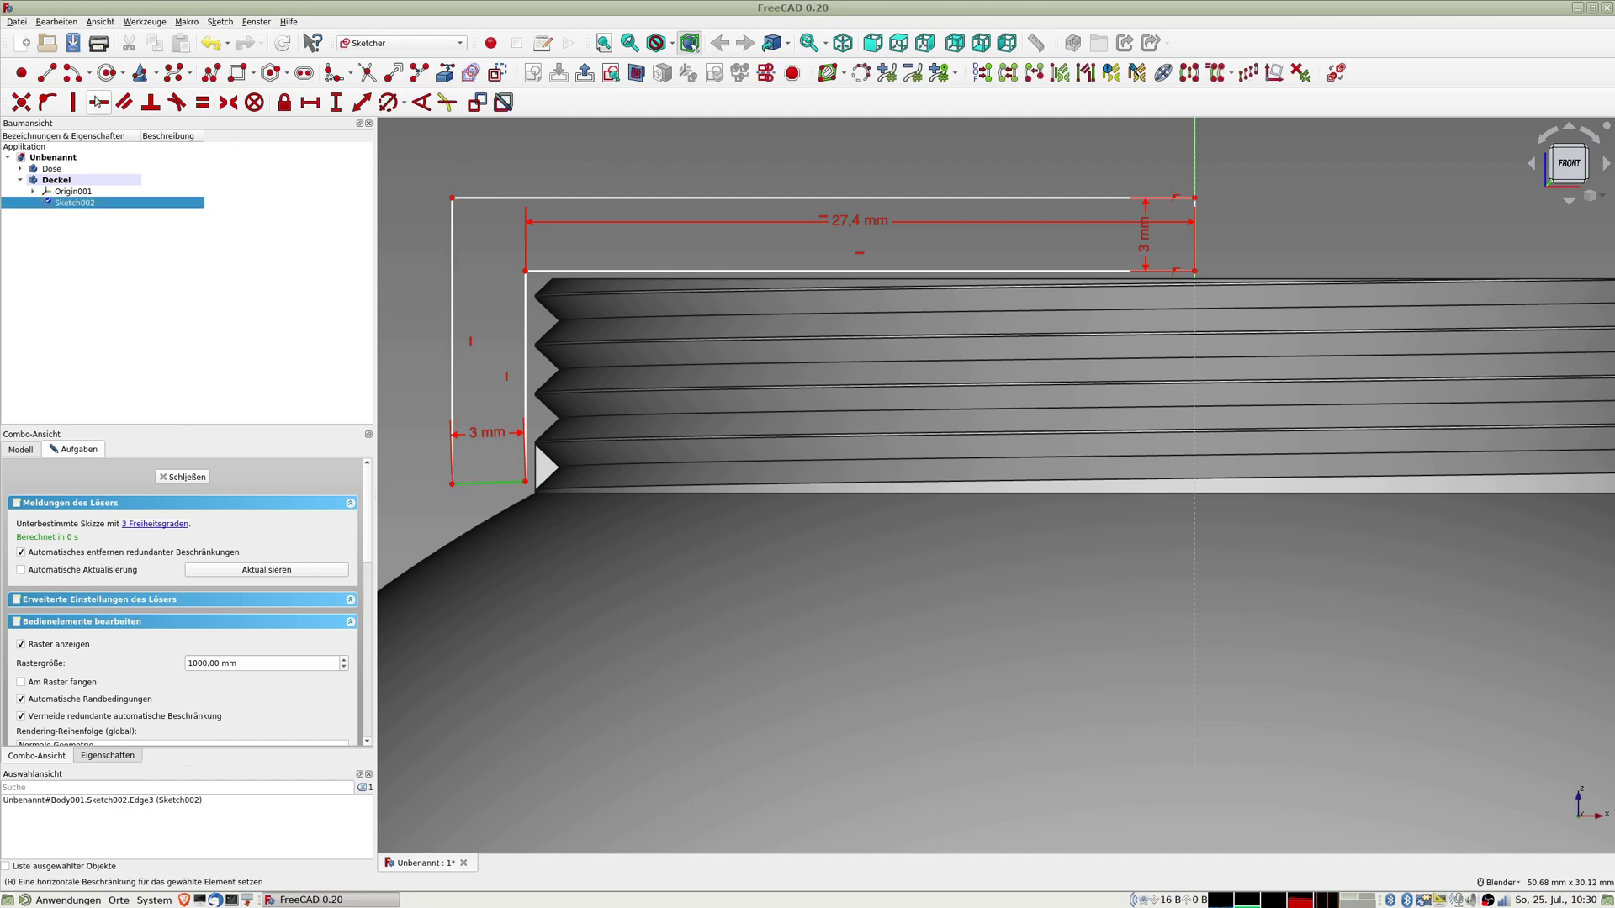
left_click(99, 102)
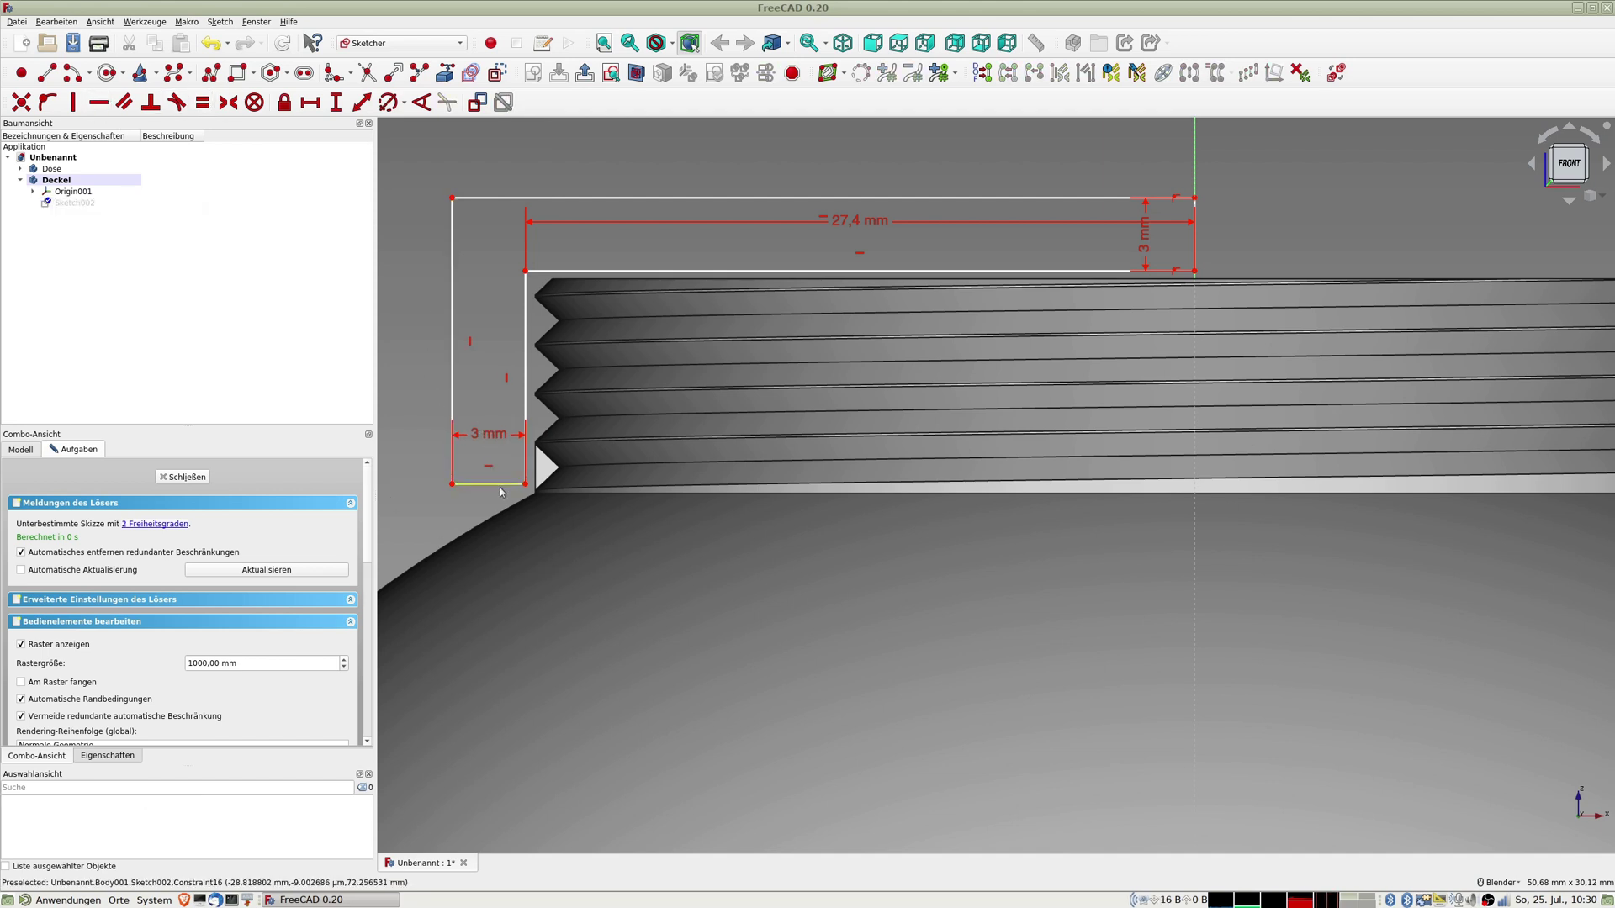
Step: Set the lid wall thickness dimension on the short lower line to 2 mm
double_click(493, 434)
type("2")
key("Return")
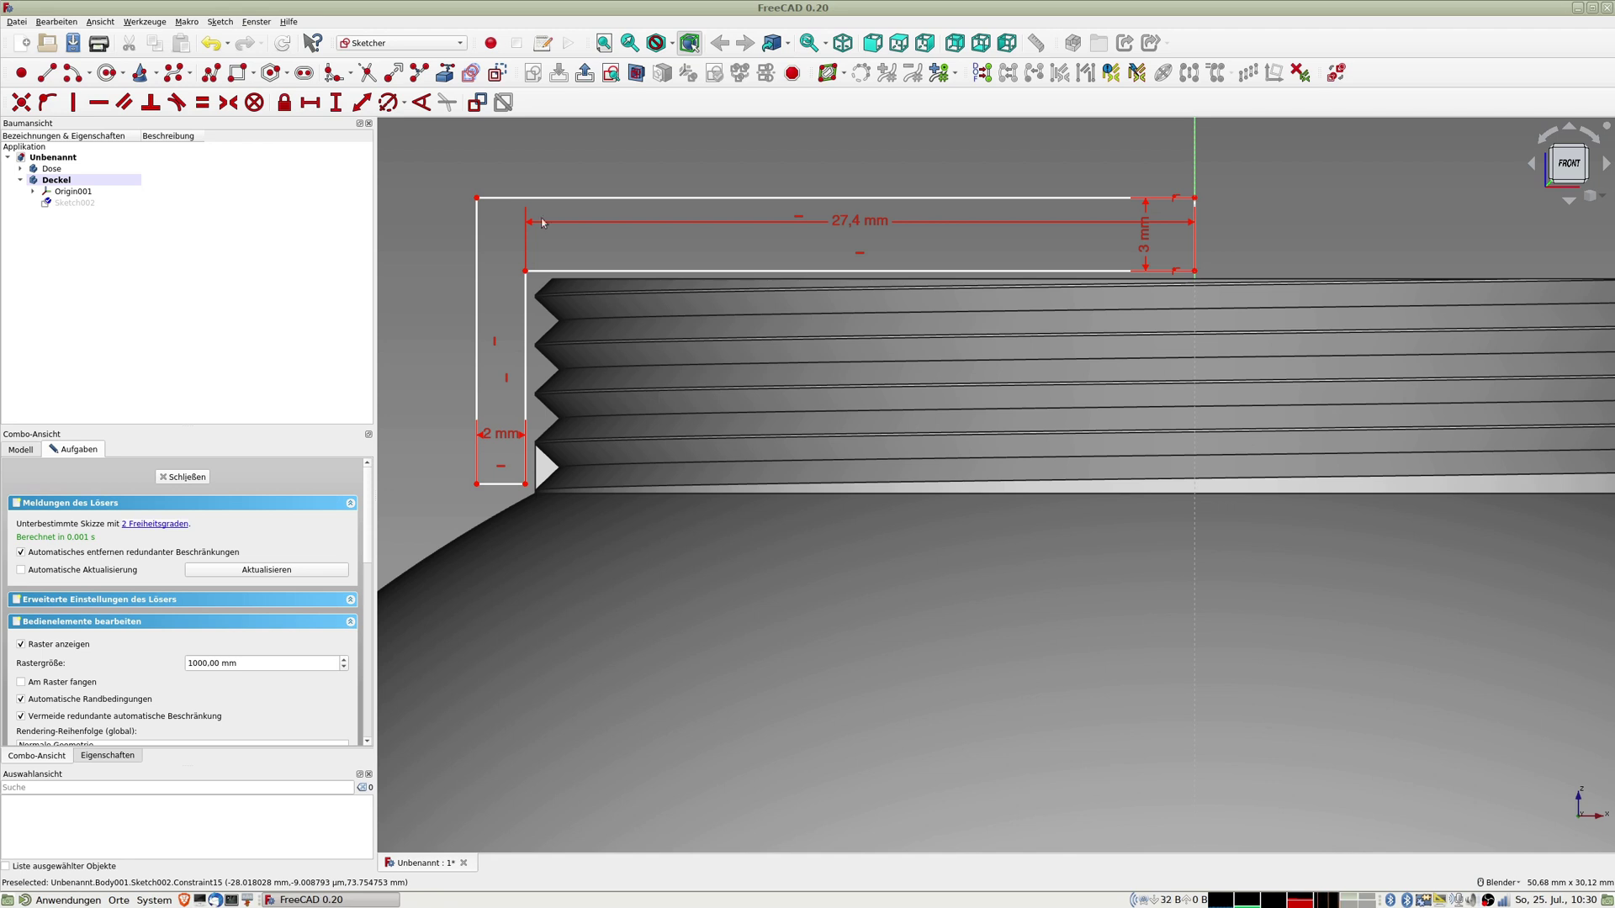
Step: Finish the lid sketch and revolve it 360° about the vertical sketch axis
left_click(182, 477)
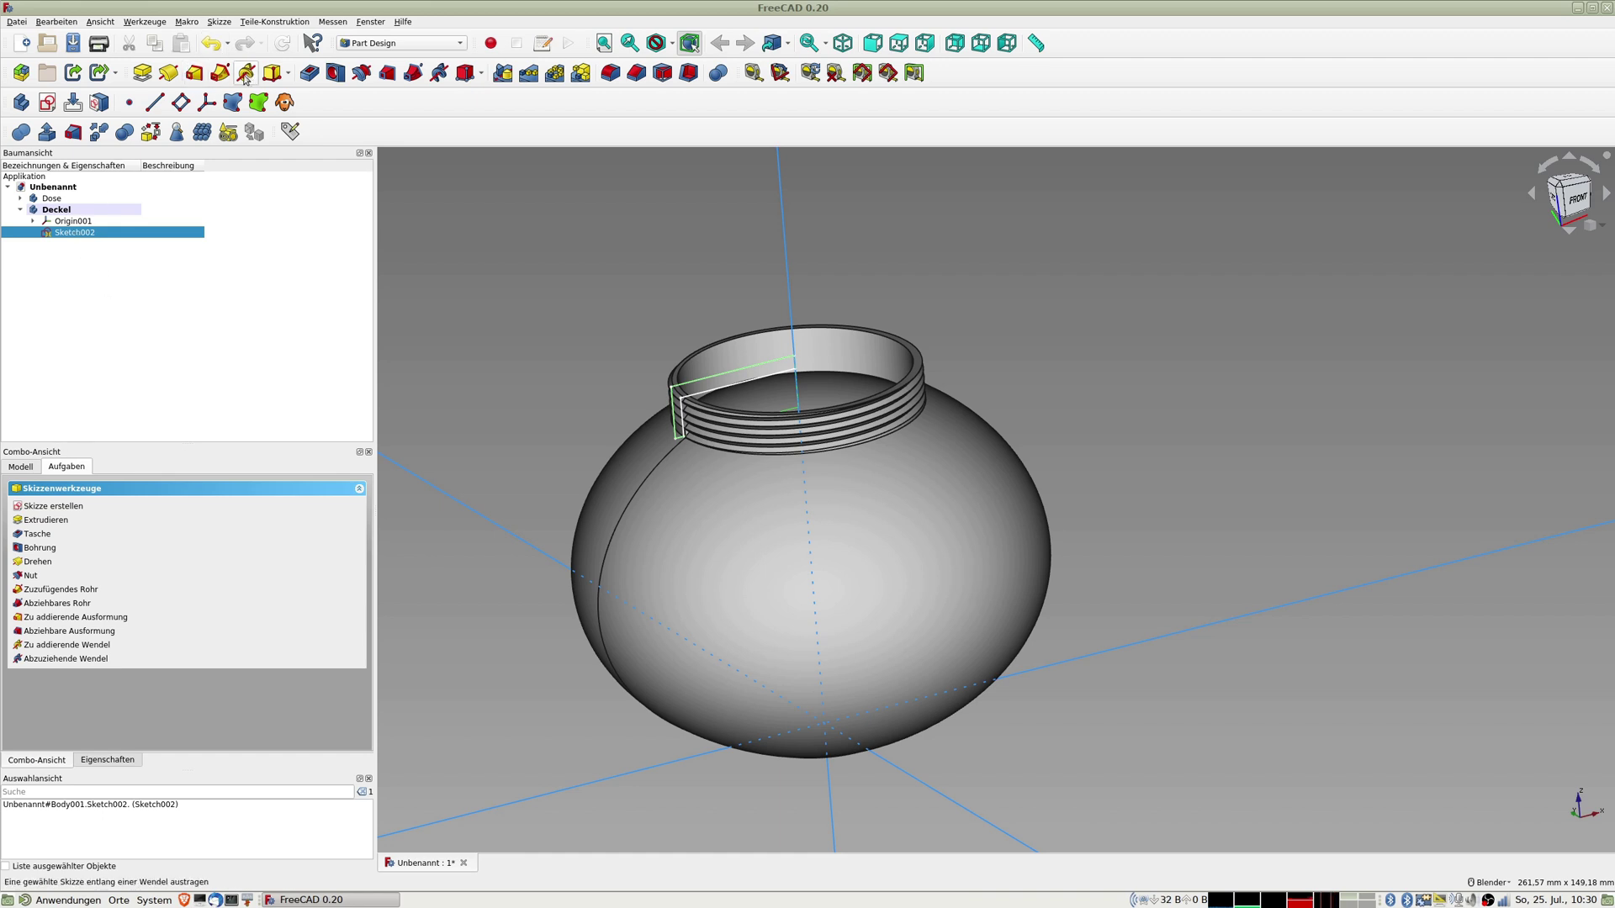
left_click(169, 73)
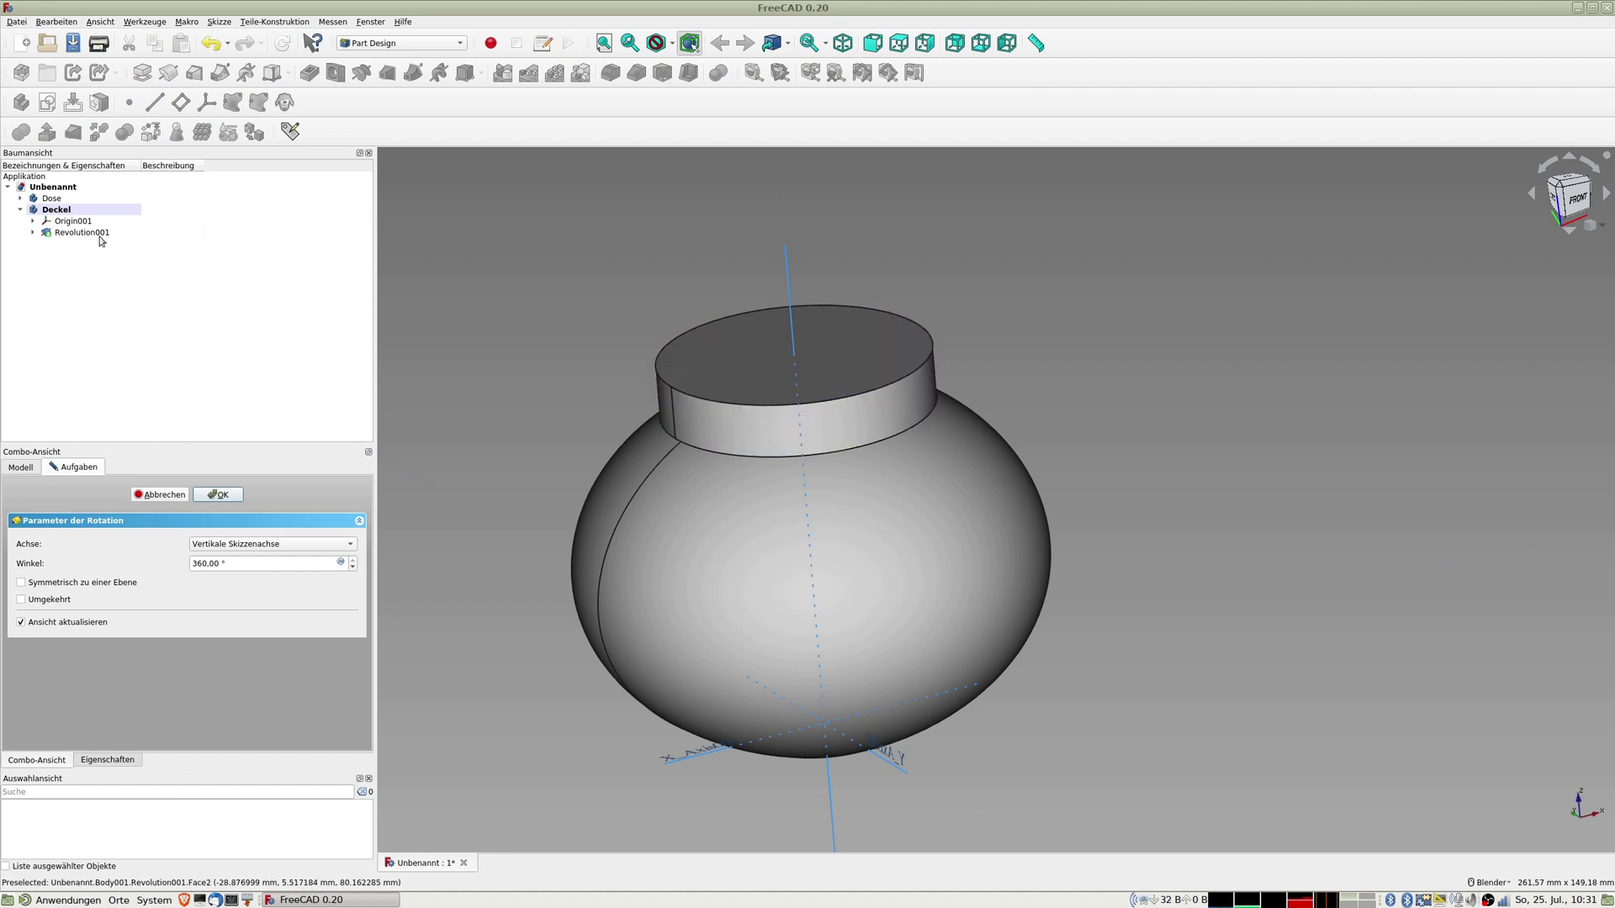
left_click(57, 216)
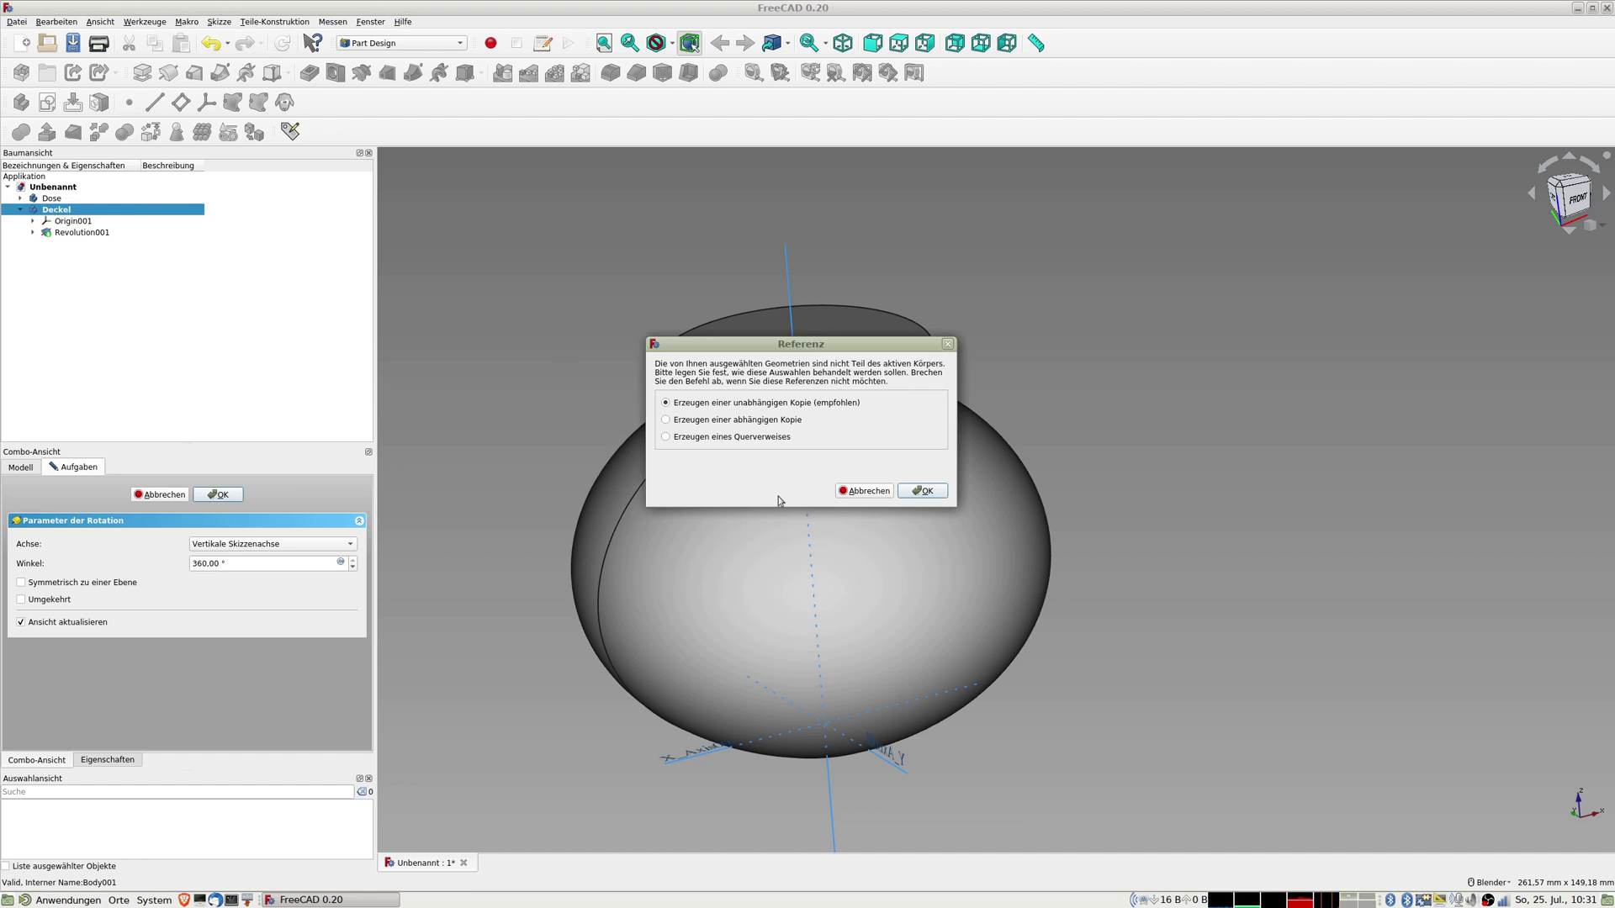
left_click(860, 493)
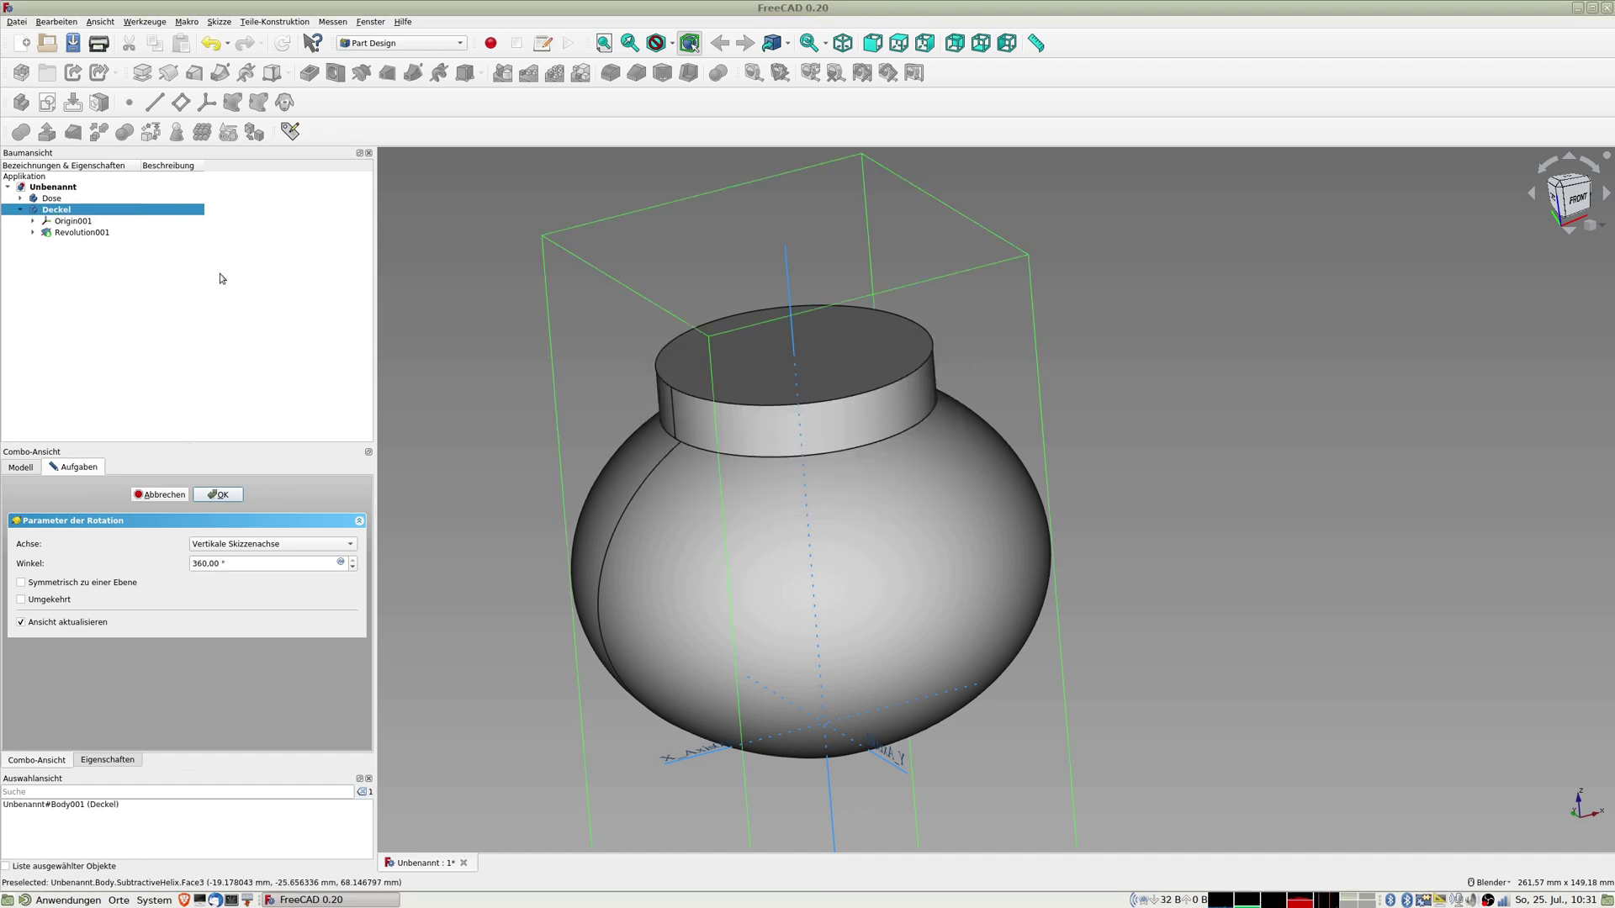
left_click(219, 496)
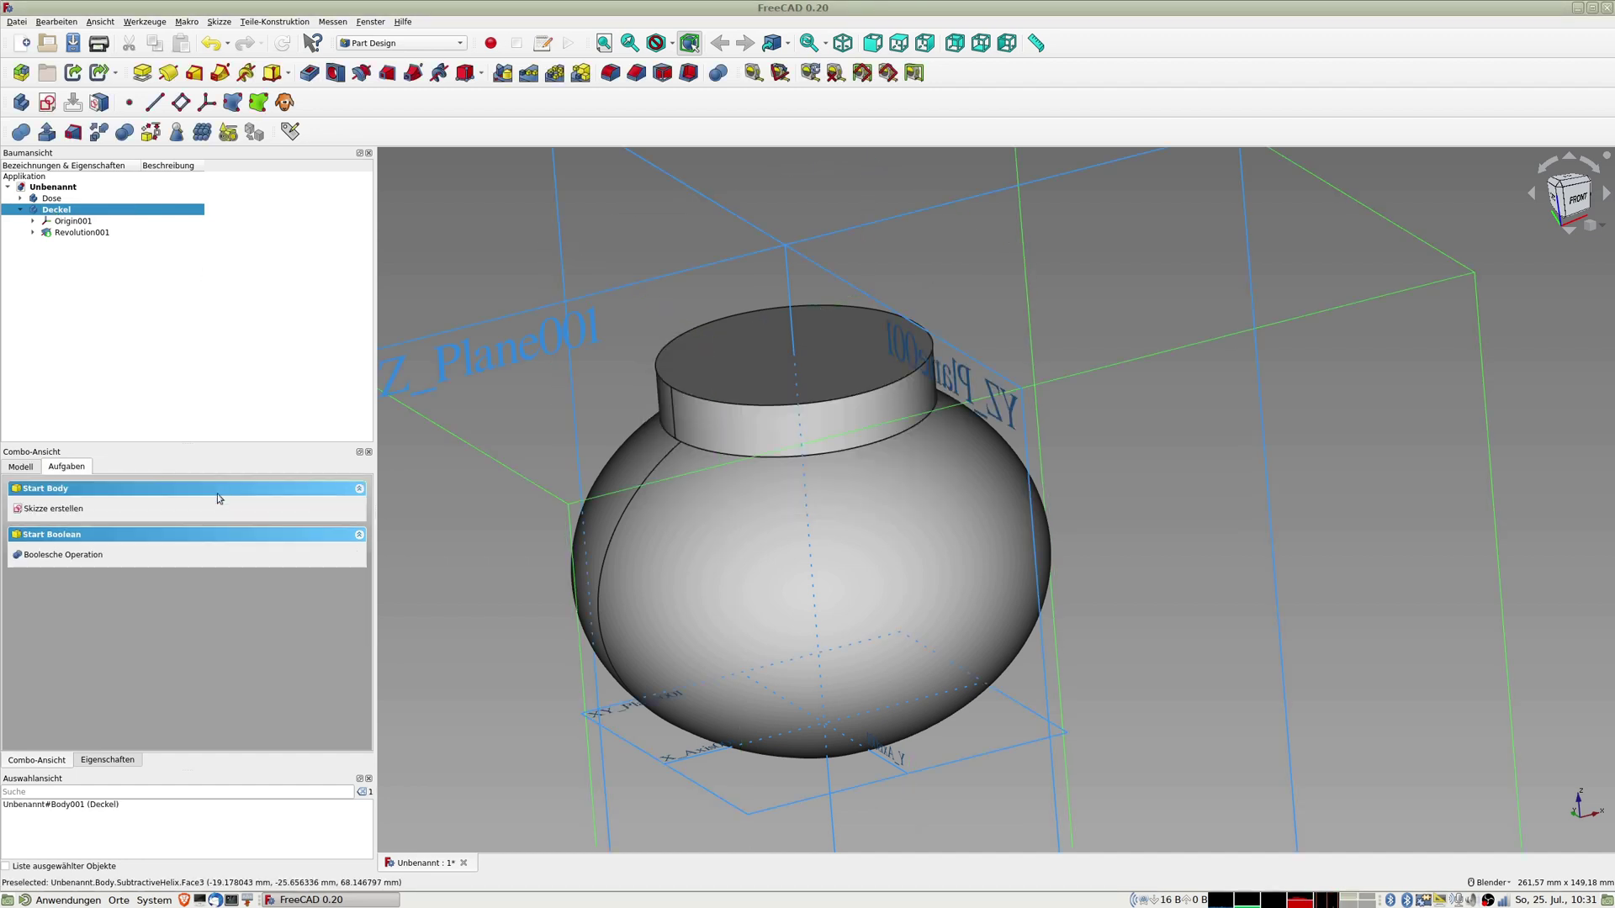
Step: Set the display transparency of the Deckel body to 67 and of the Dose body to 50
right_click(66, 215)
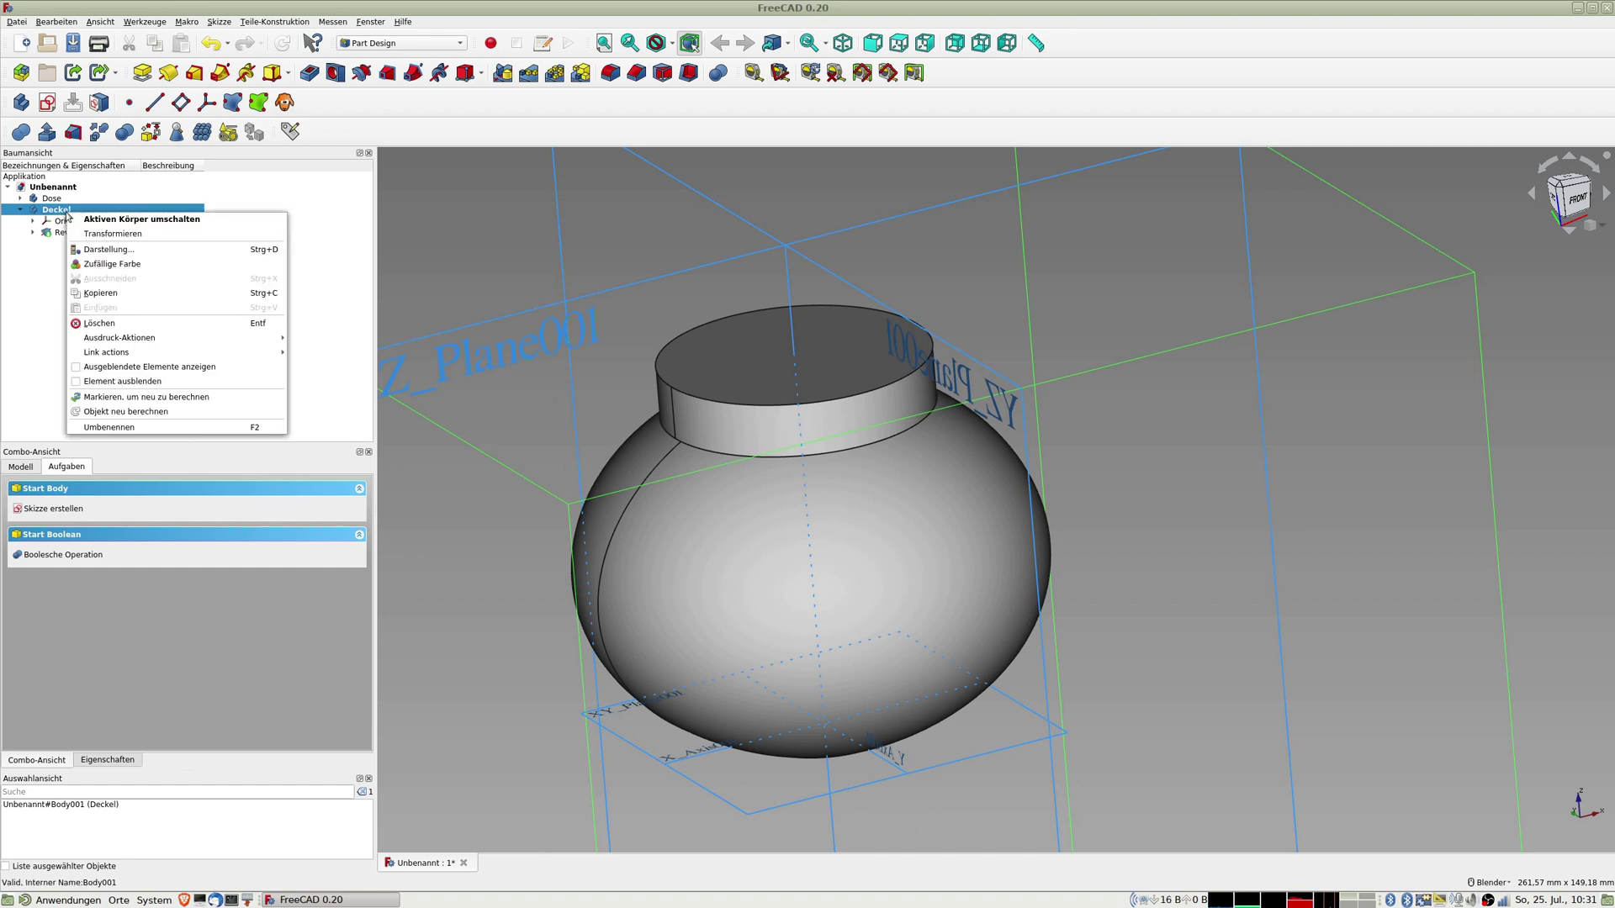
left_click(124, 251)
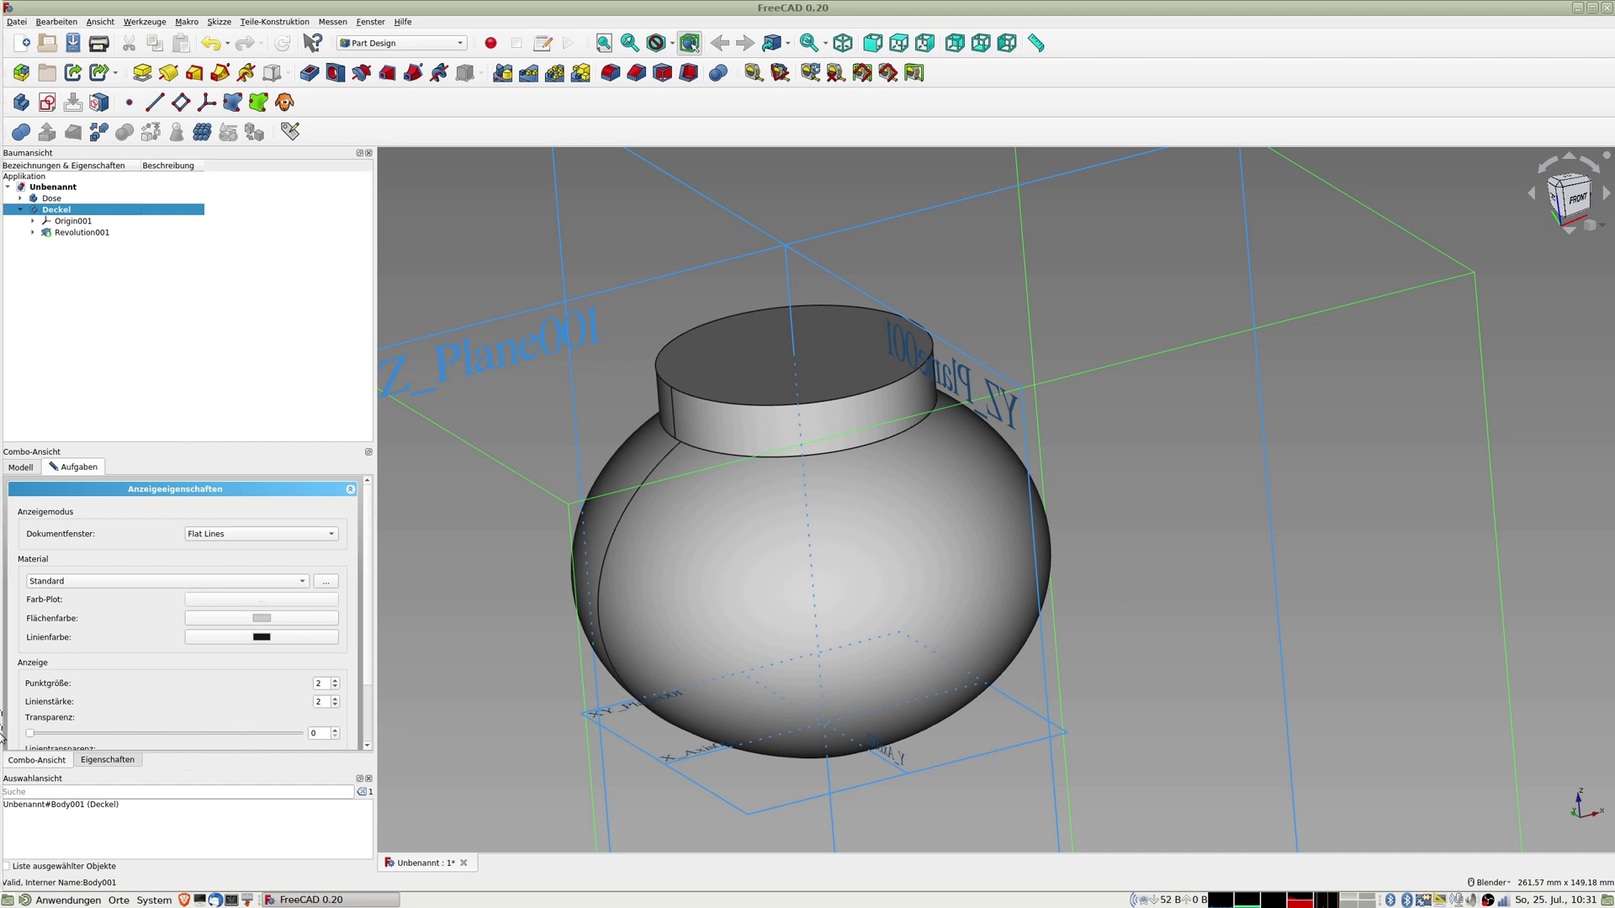
left_click_drag(31, 738, 211, 745)
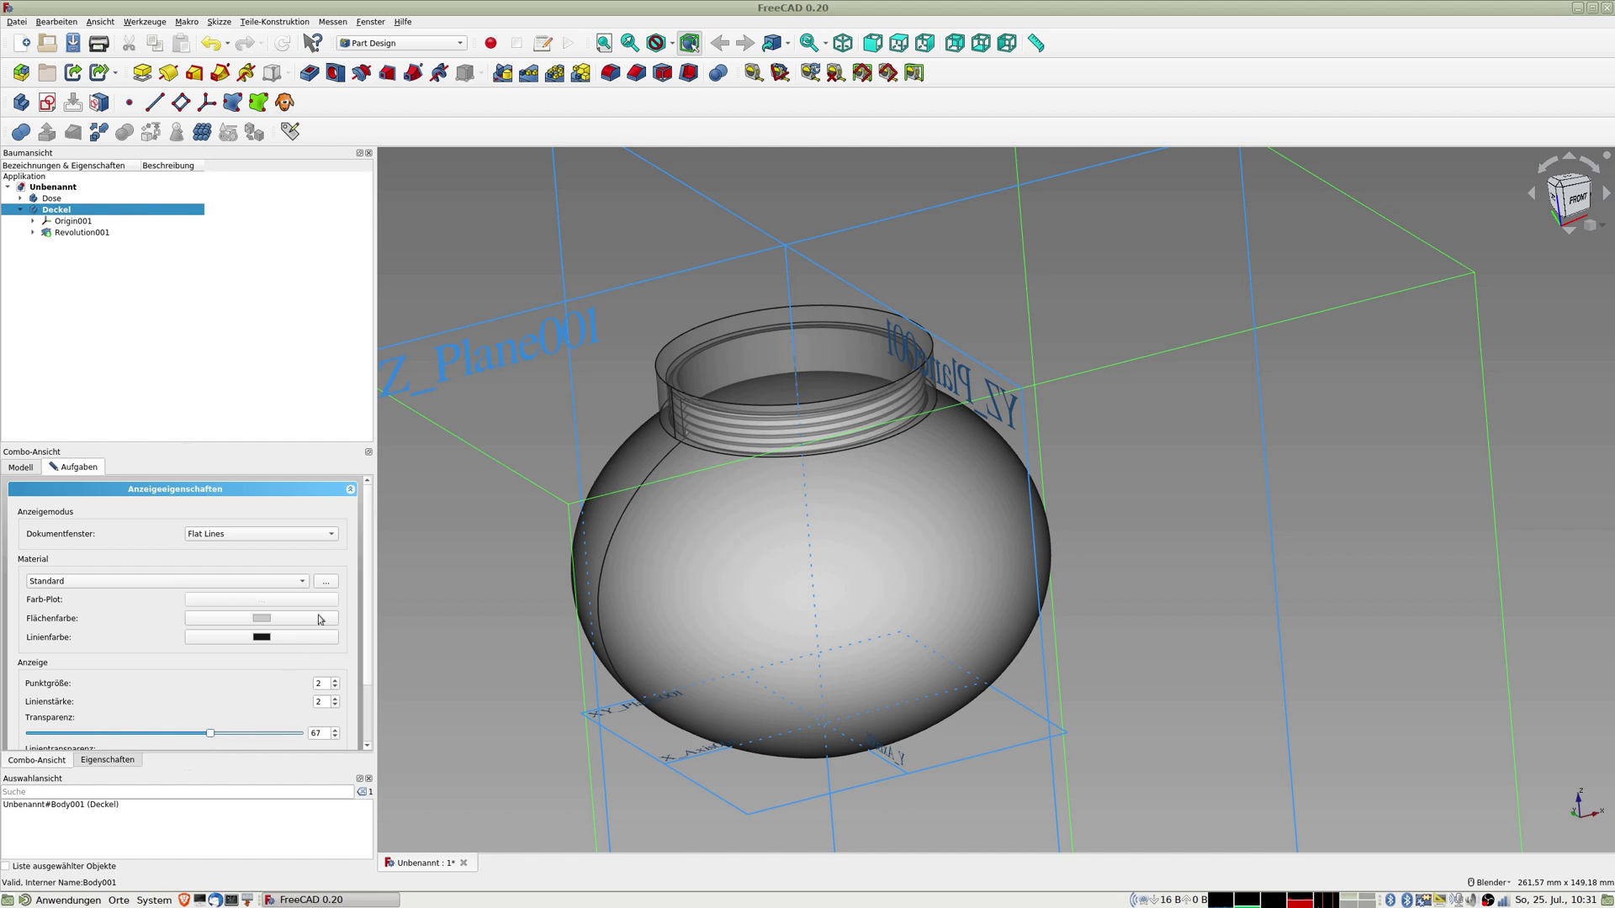
left_click(66, 198)
left_click_drag(31, 738, 168, 747)
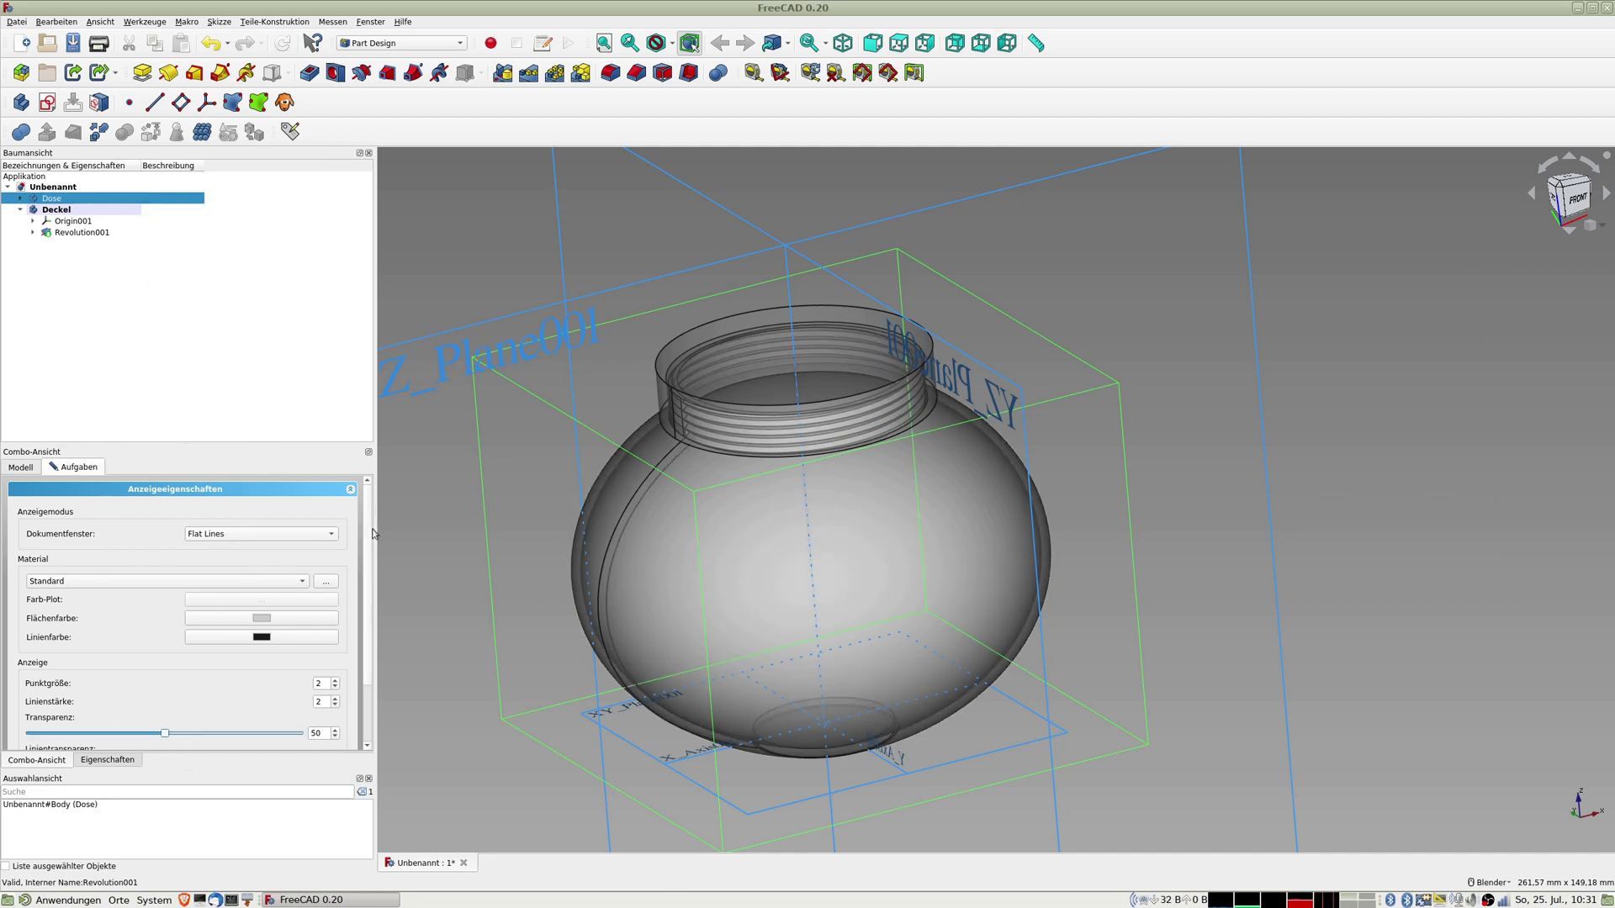
scroll(270, 717, "down", 2)
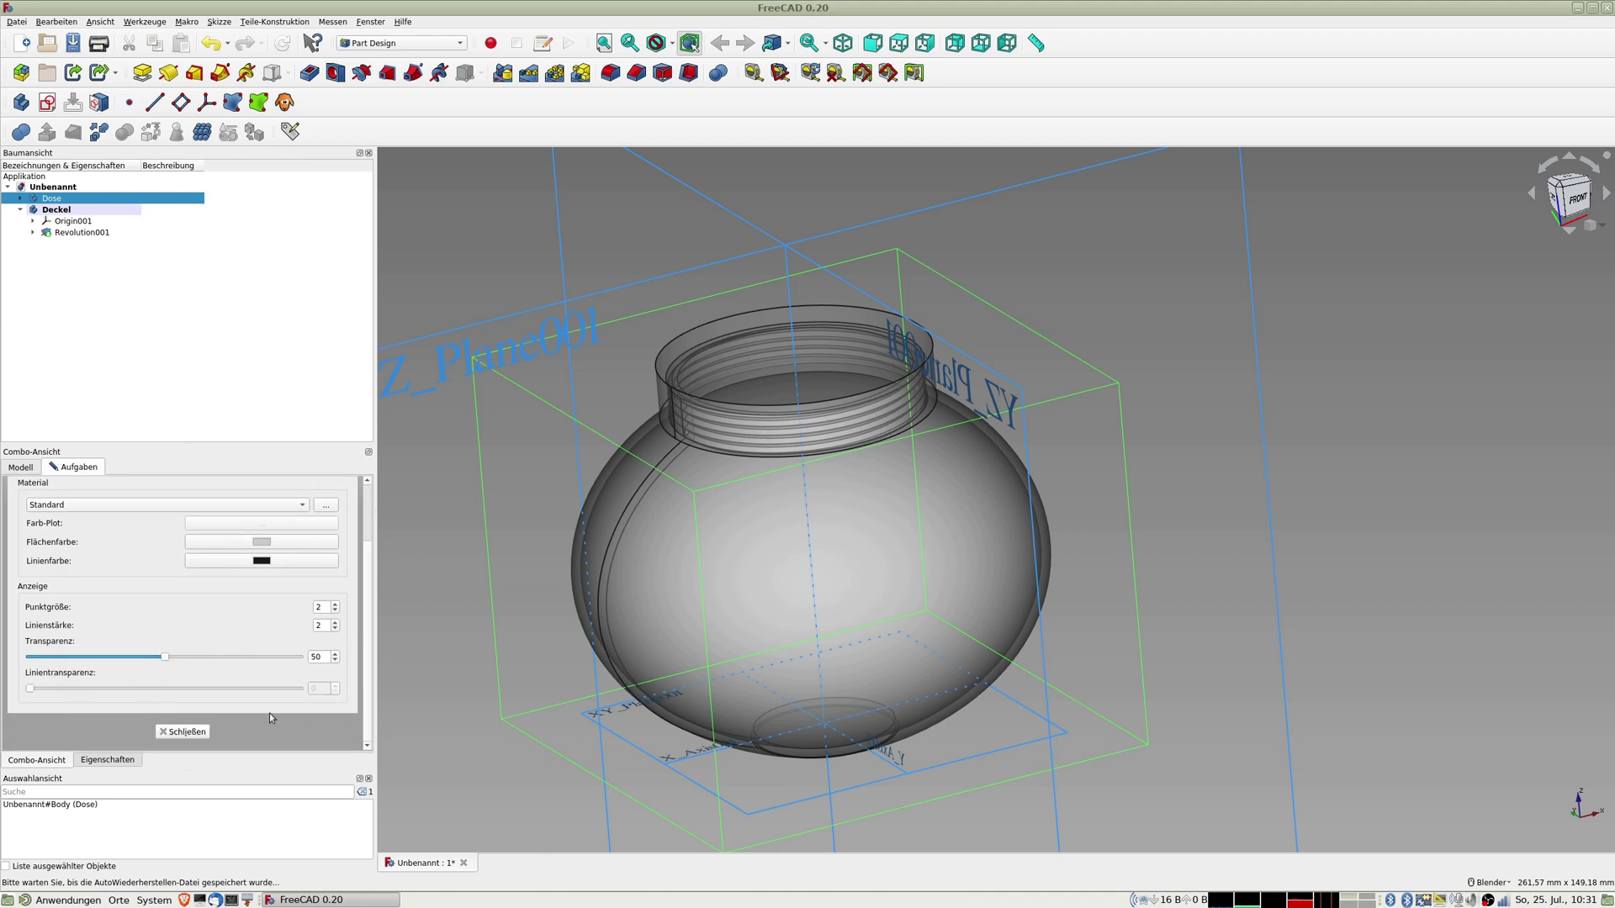
left_click(186, 732)
Step: Create a new sketch on the XZ plane of the Deckel body
key("1")
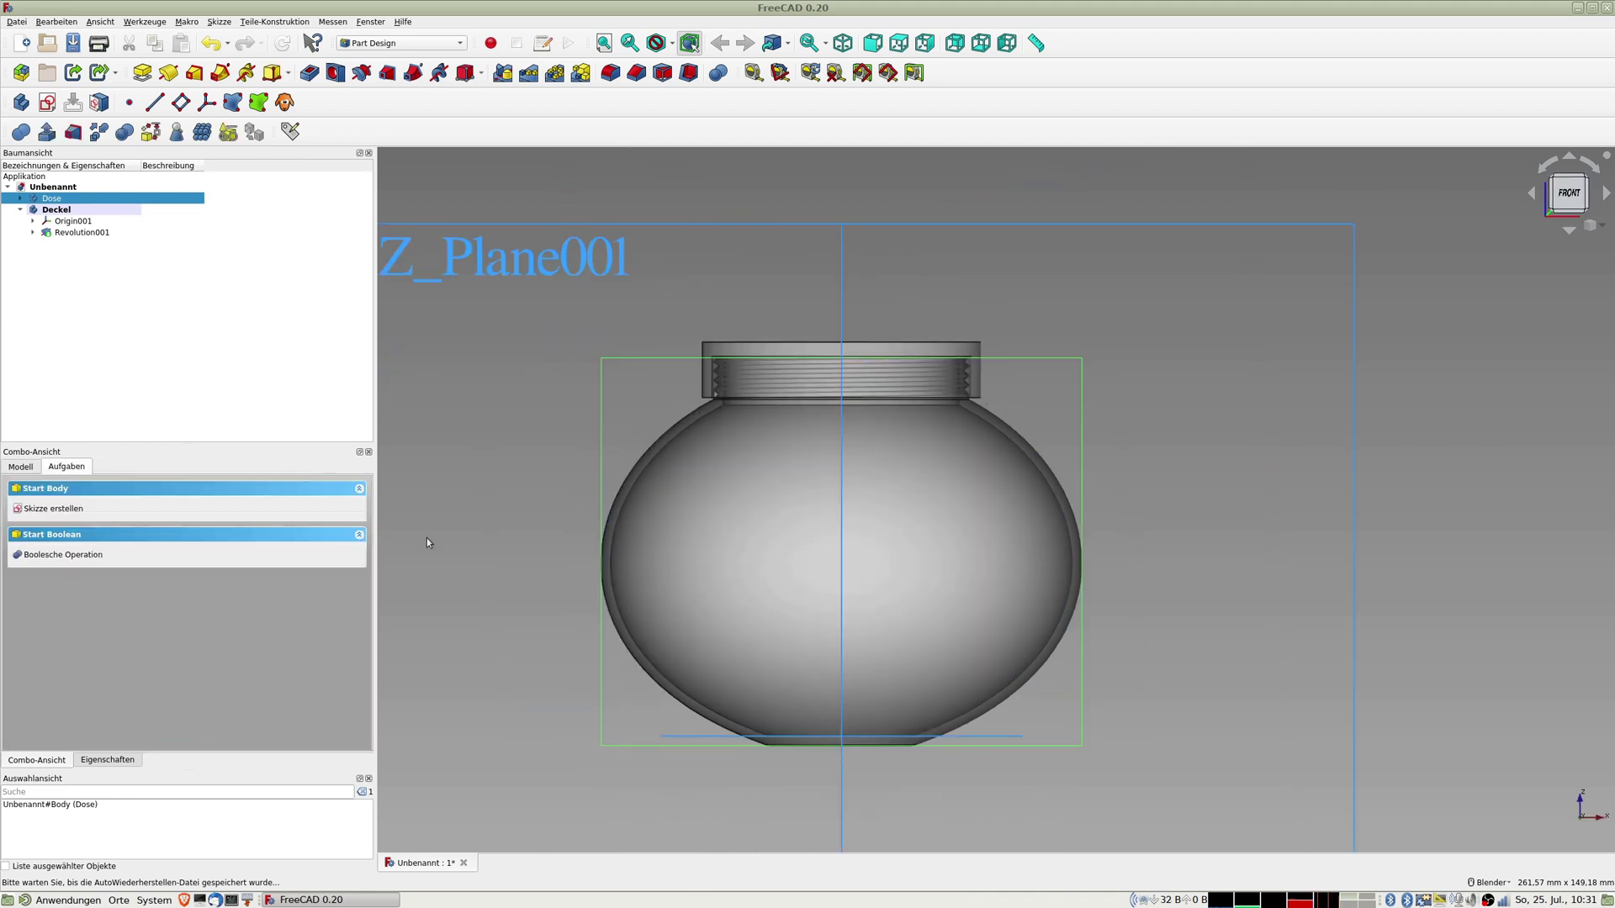
scroll(708, 370, "up", 10)
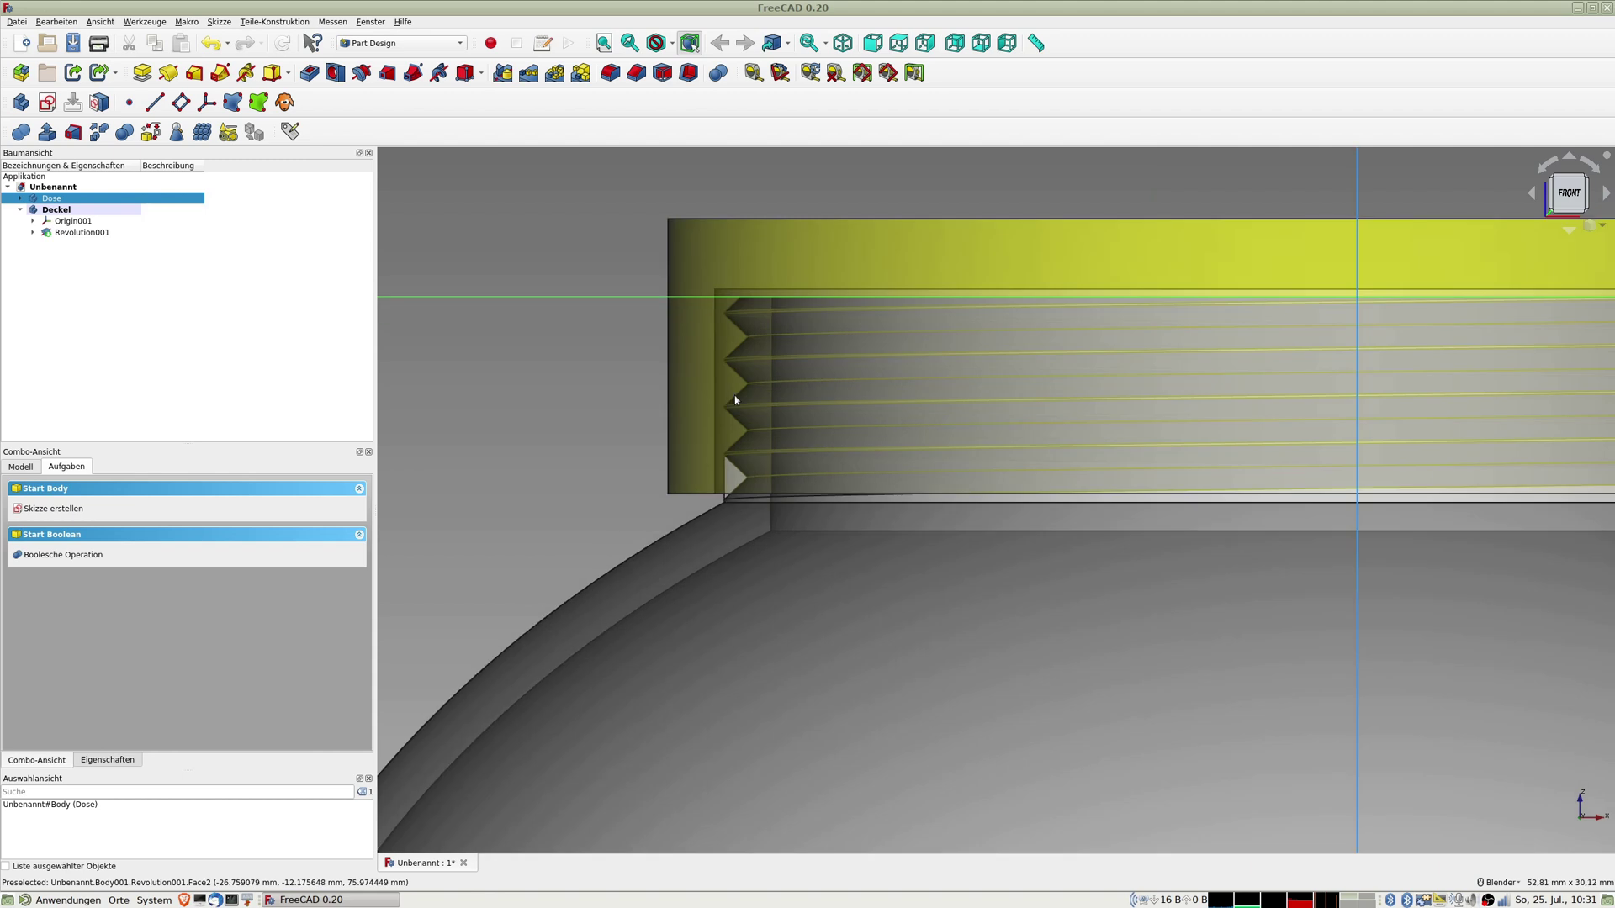
scroll(749, 418, "up", 3)
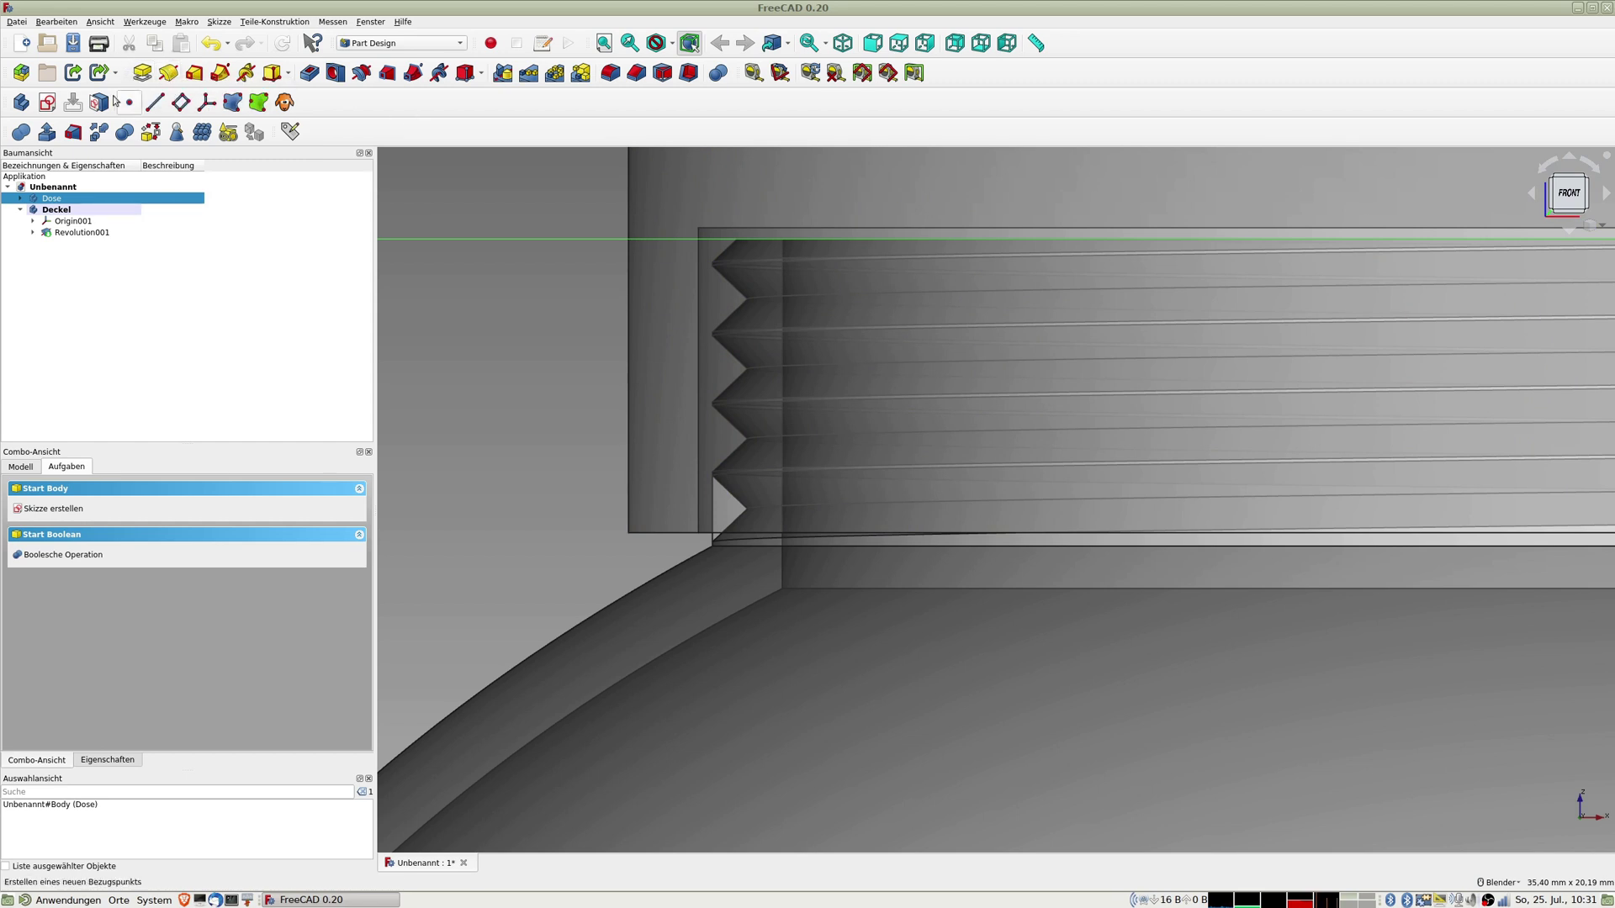
scroll(751, 414, "down", 5)
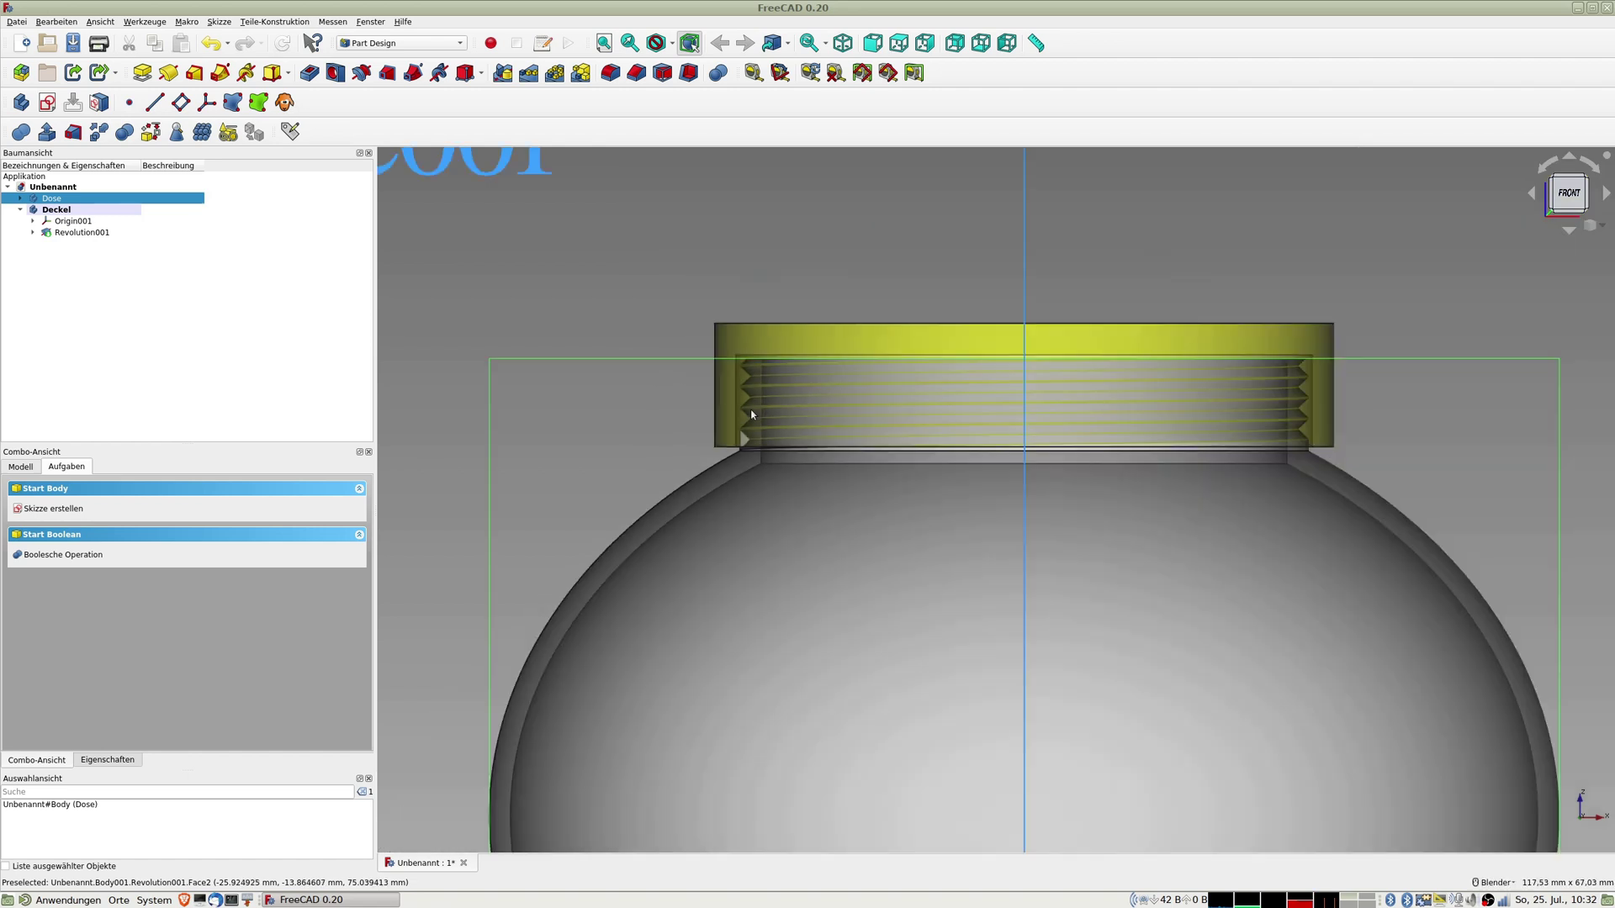
scroll(751, 414, "down", 2)
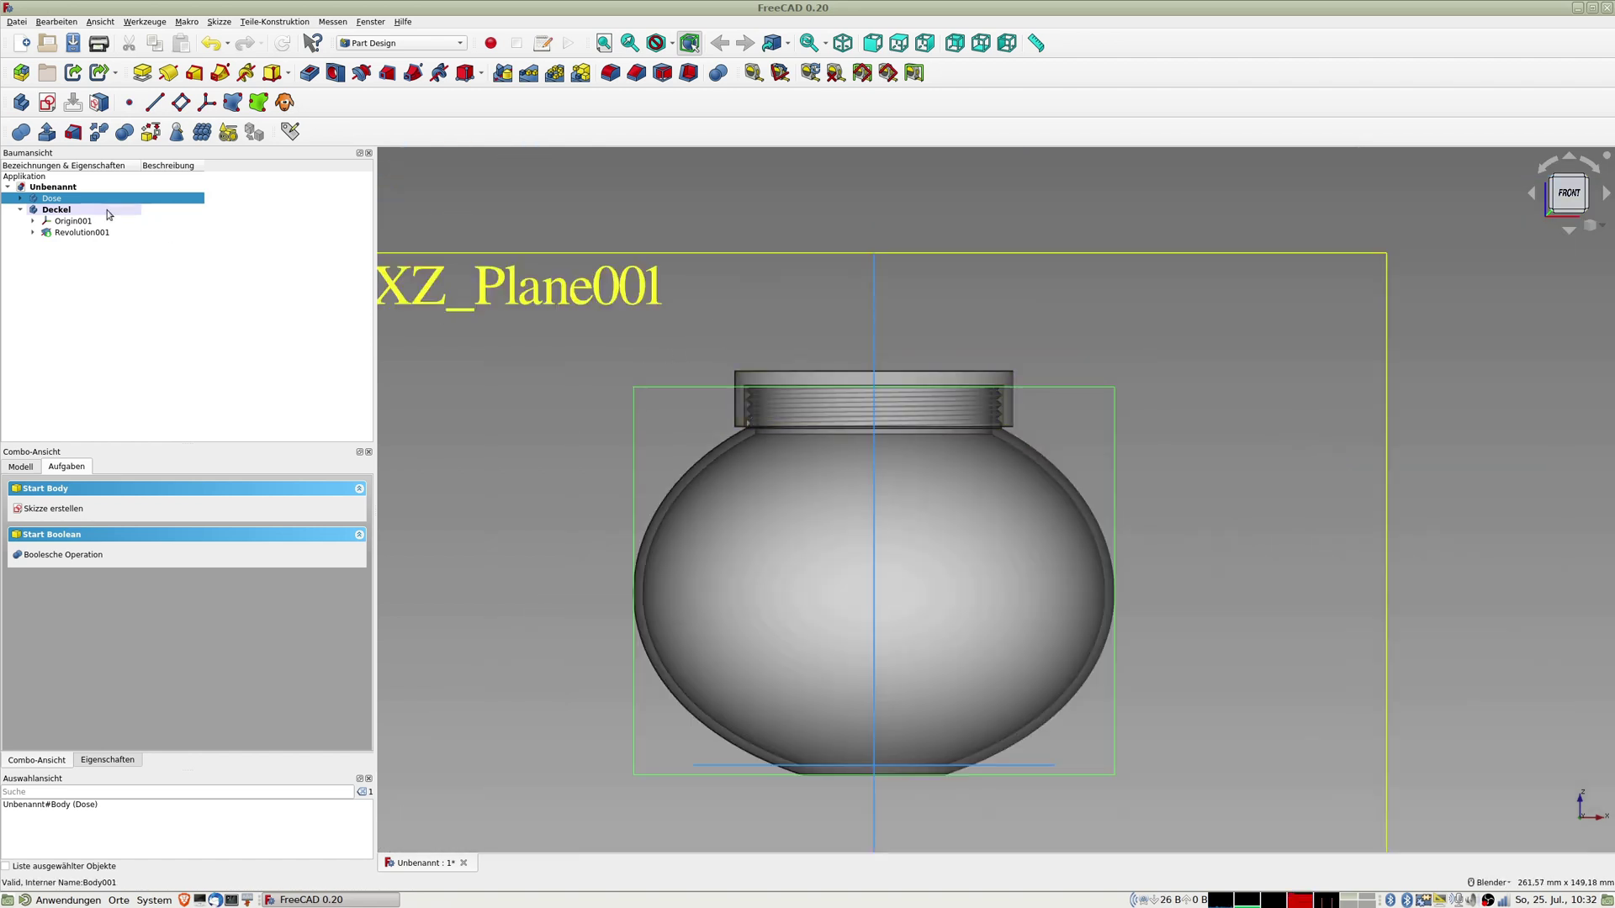
left_click(502, 273)
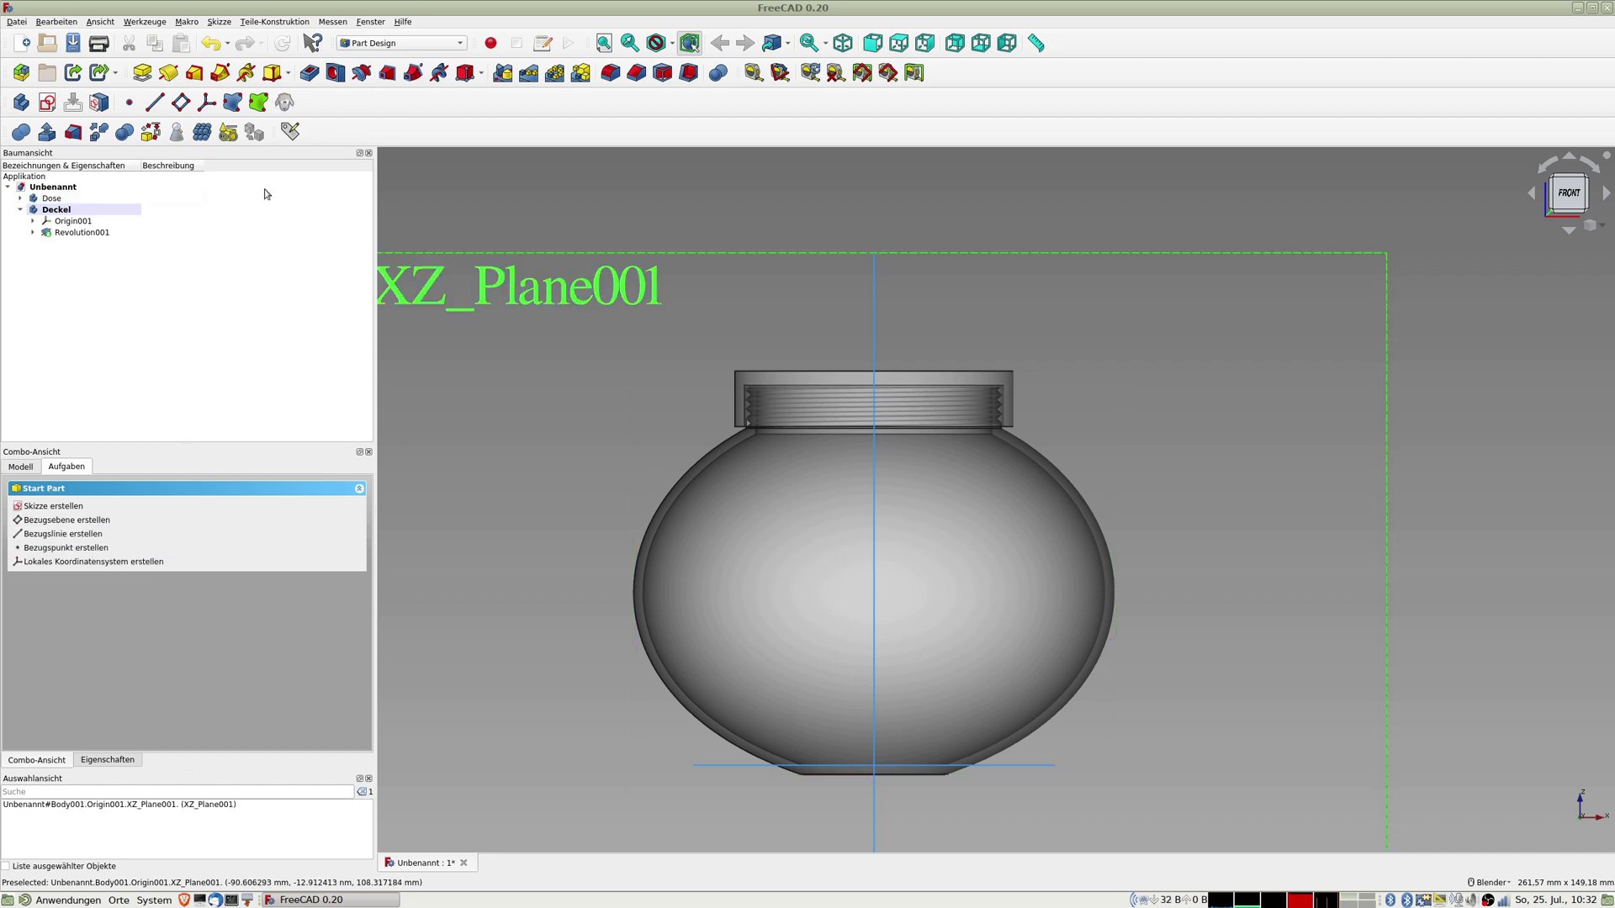
left_click(47, 102)
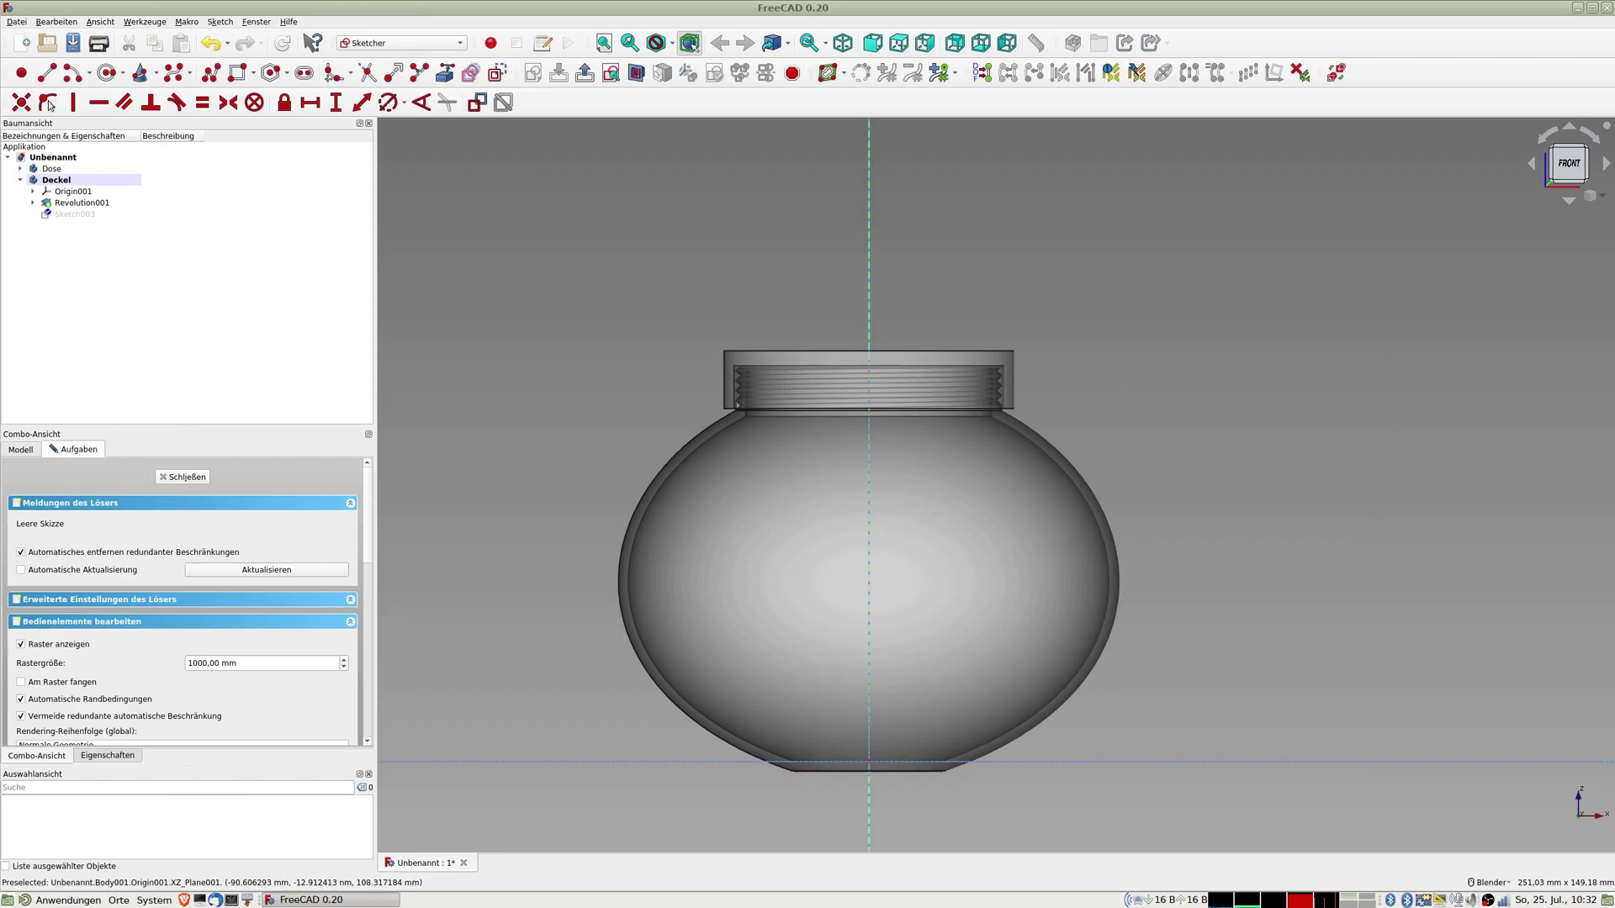
Step: Draw a closed five-sided polyline inside the lowest thread notch, extending into the lid wall, as the lid's thread profile
scroll(715, 390, "up", 10)
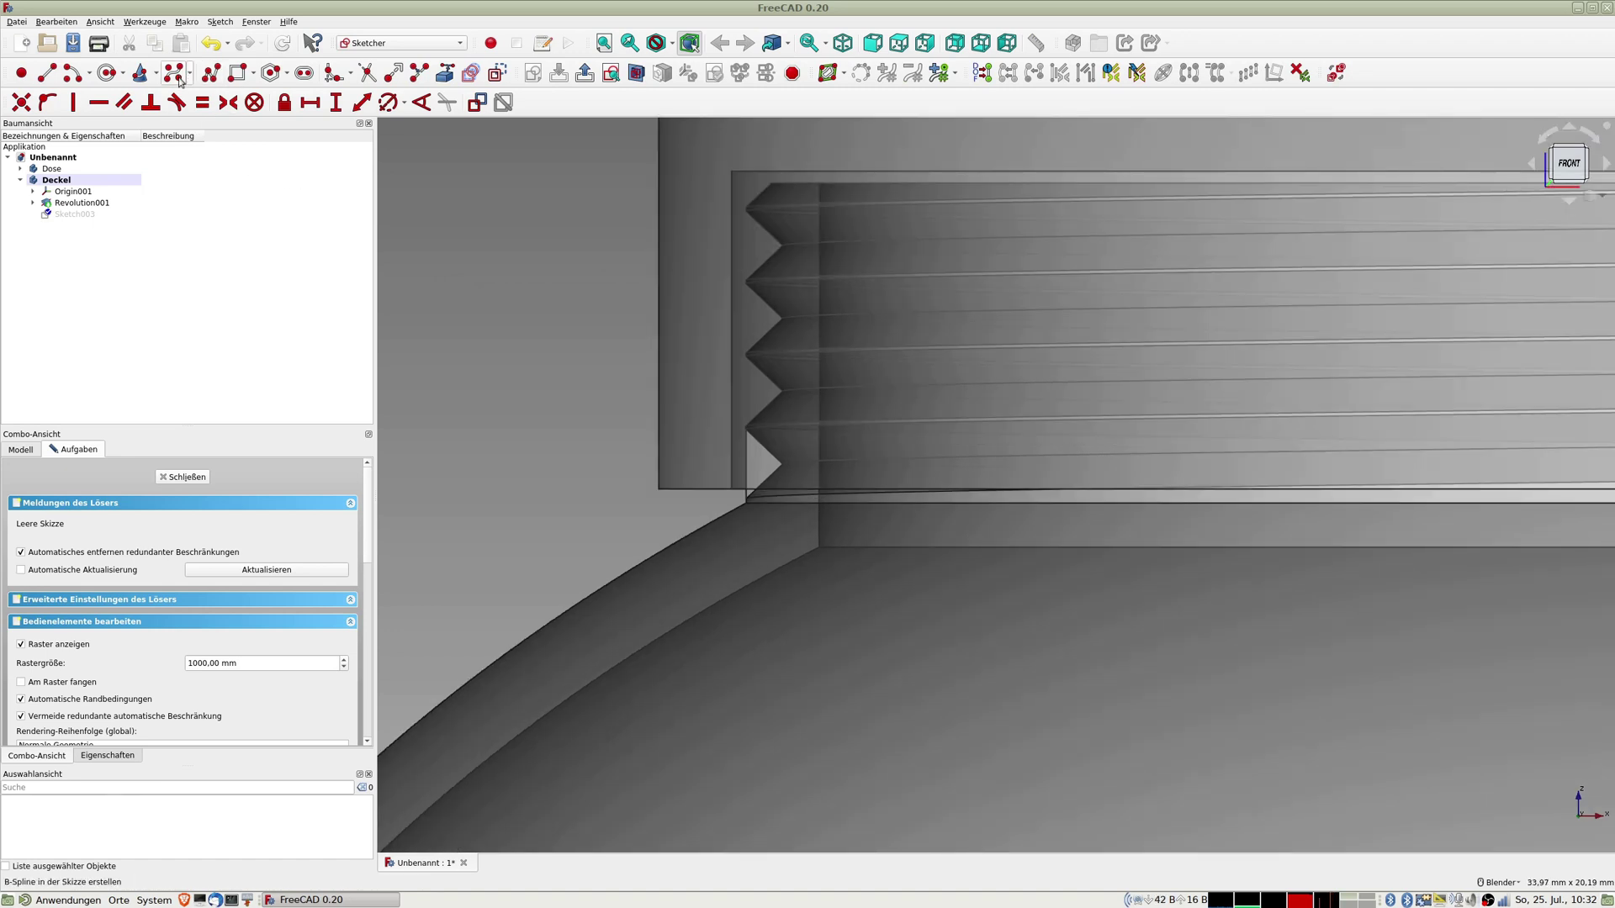
left_click(206, 78)
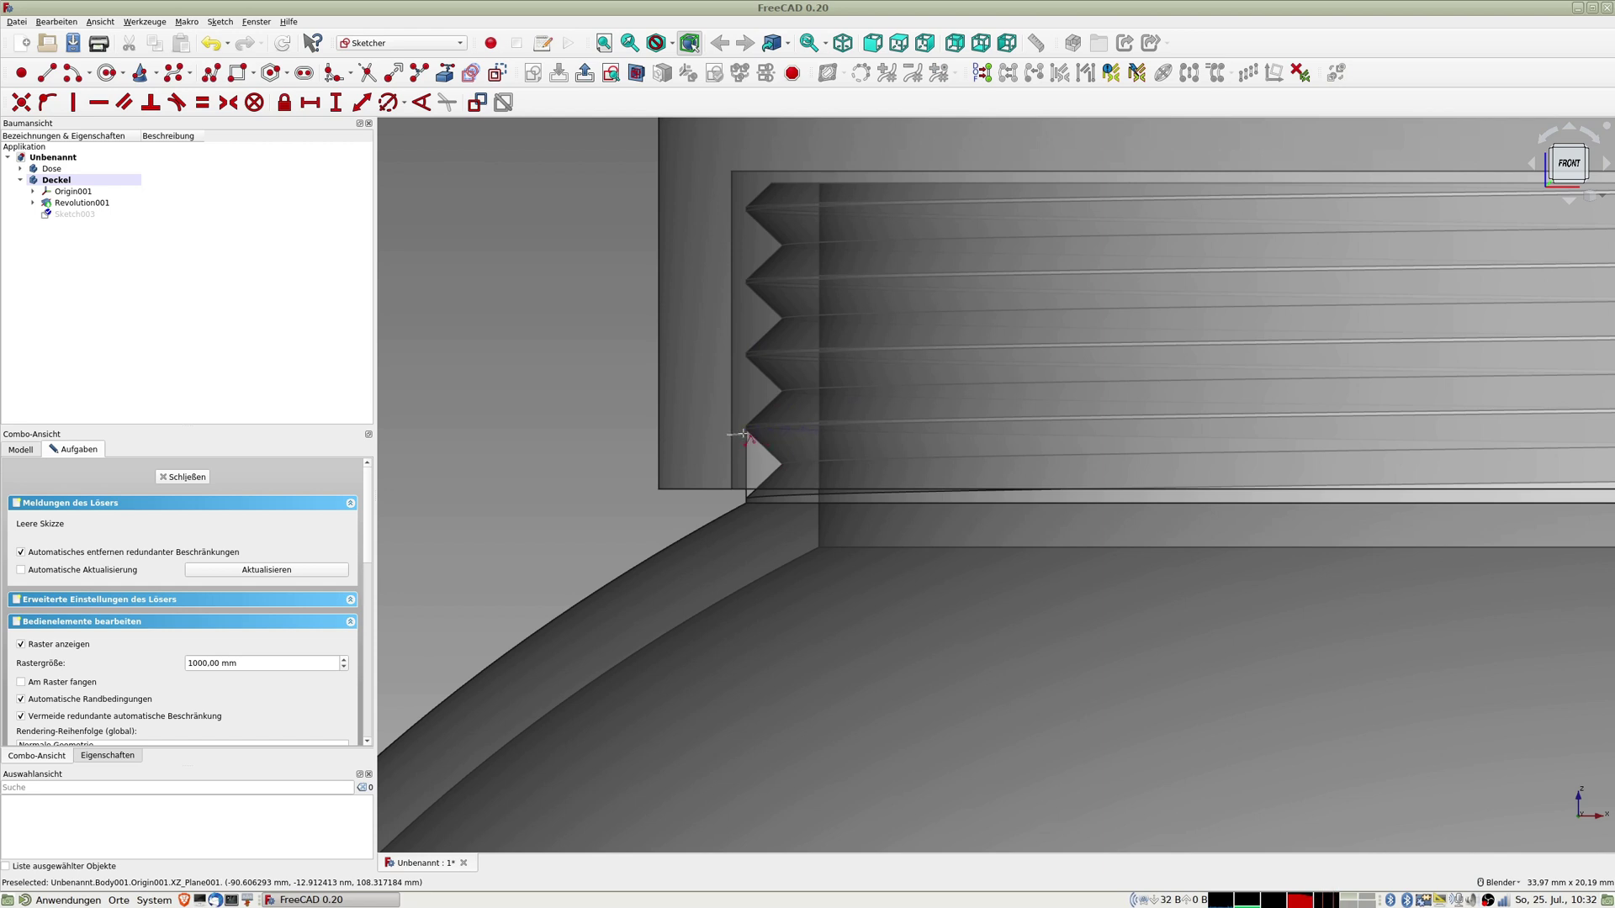
left_click(744, 435)
left_click(768, 464)
left_click(742, 494)
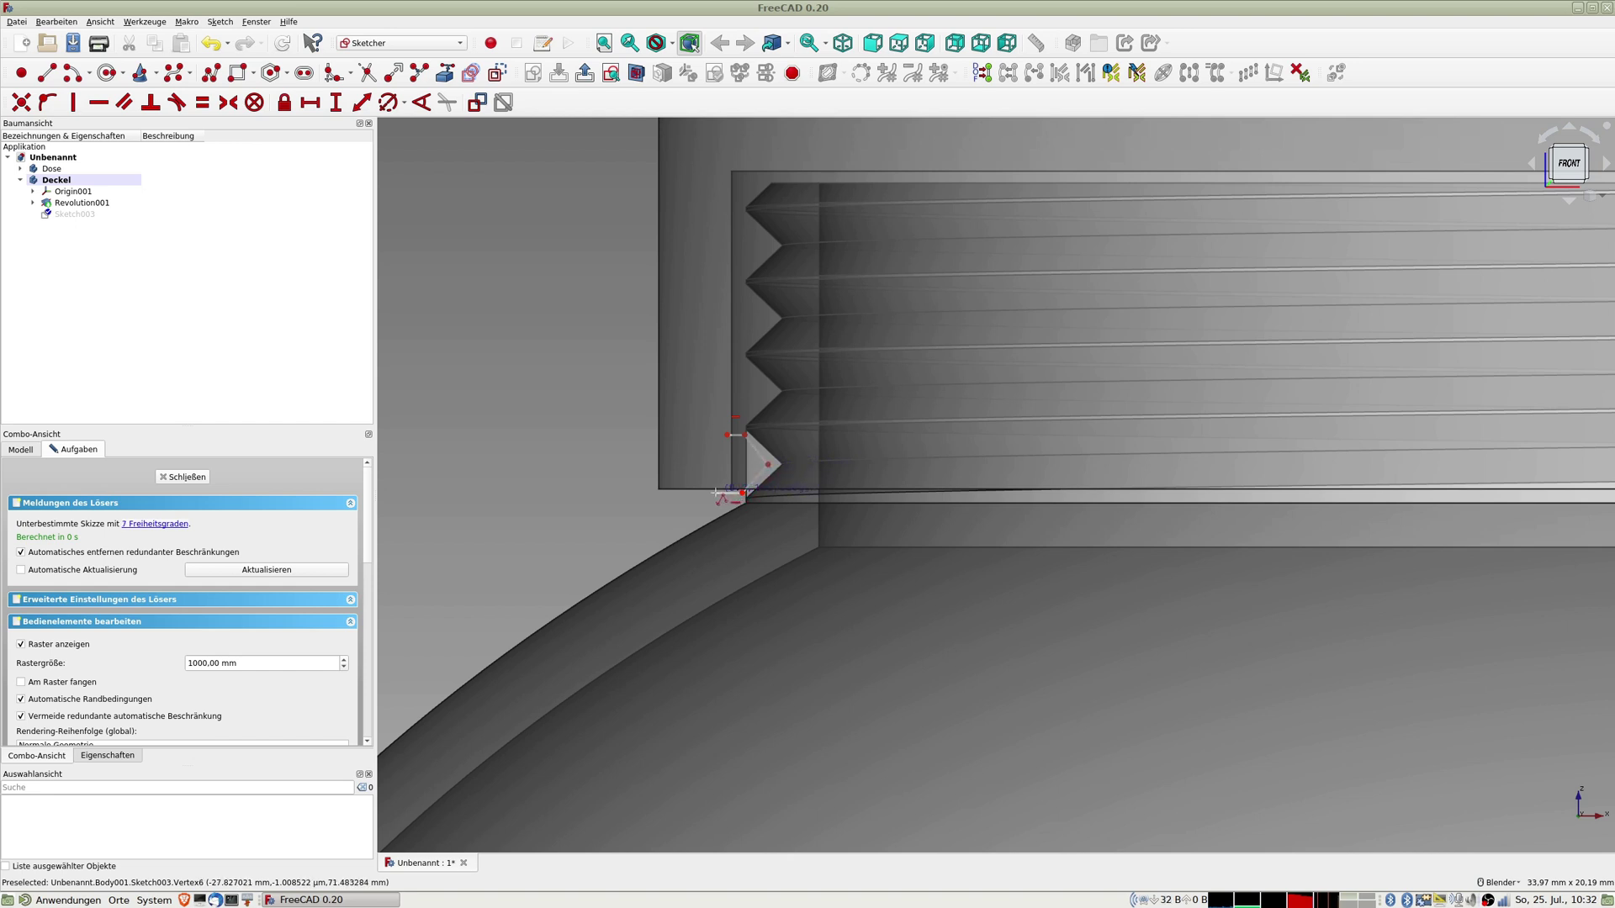
left_click(724, 491)
left_click(728, 438)
Step: Constrain the outer line of the thread profile to be vertical
scroll(722, 459, "up", 5)
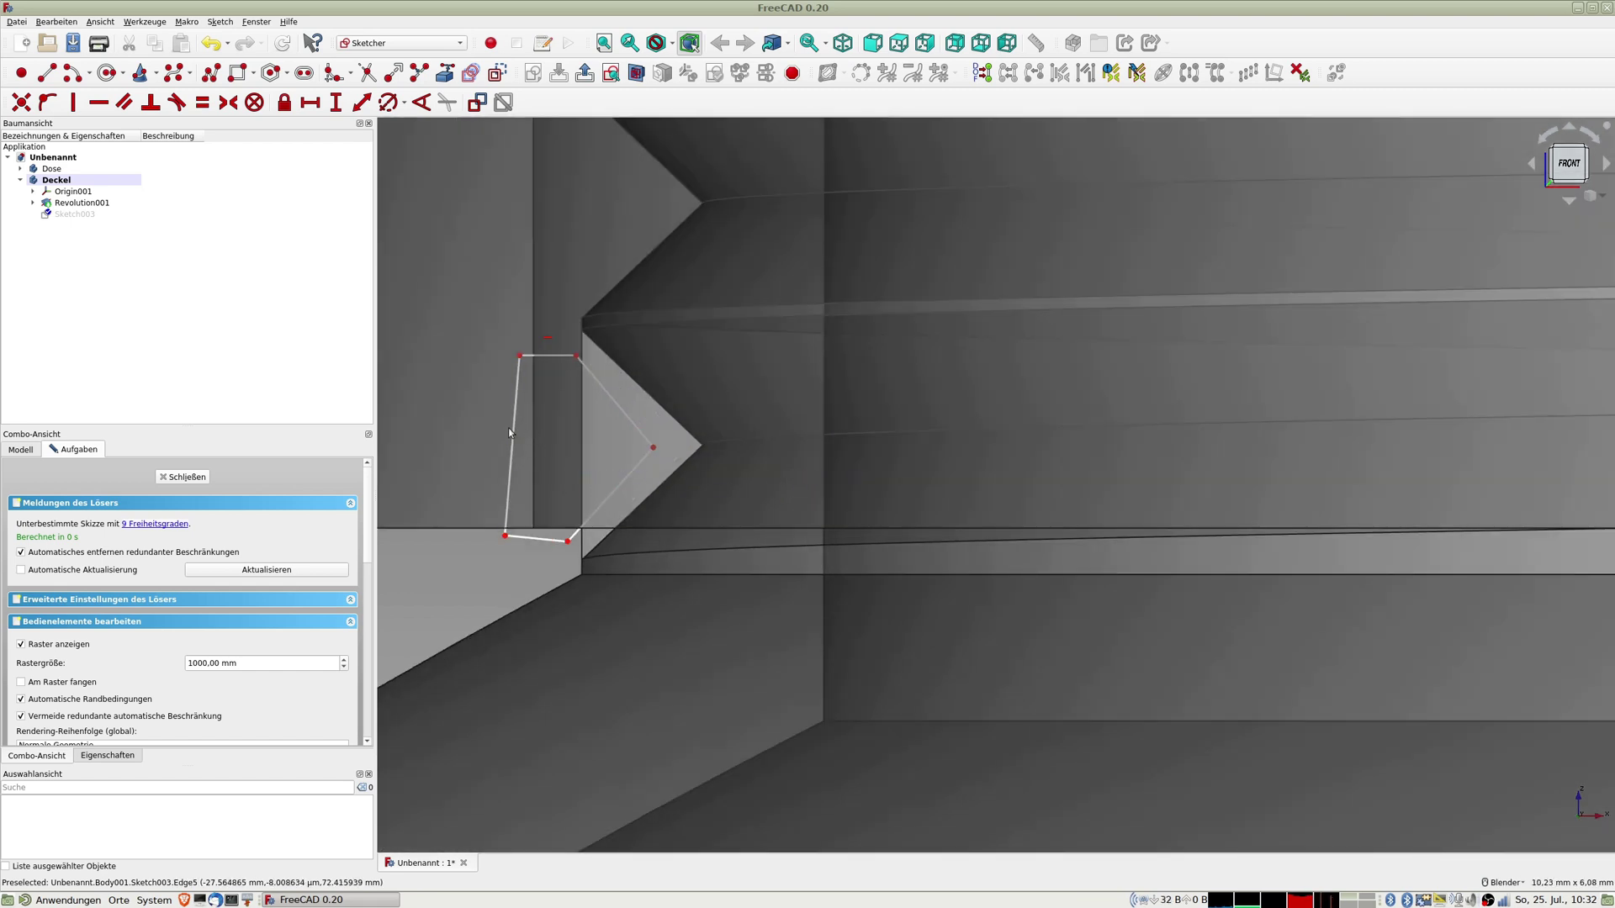
left_click(504, 415)
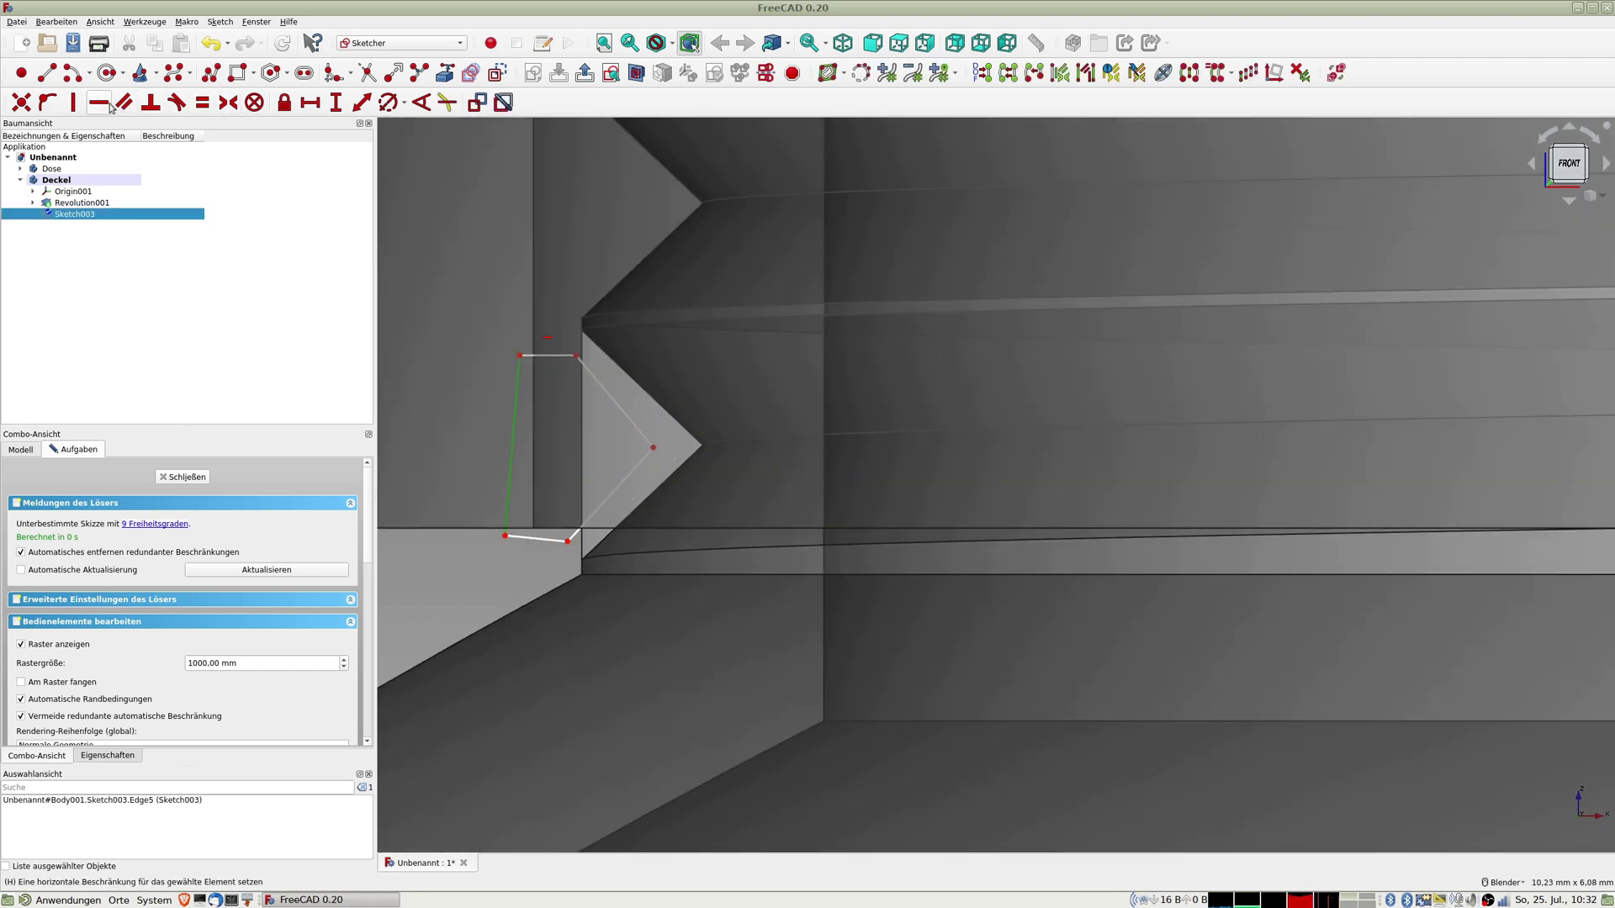
left_click(74, 102)
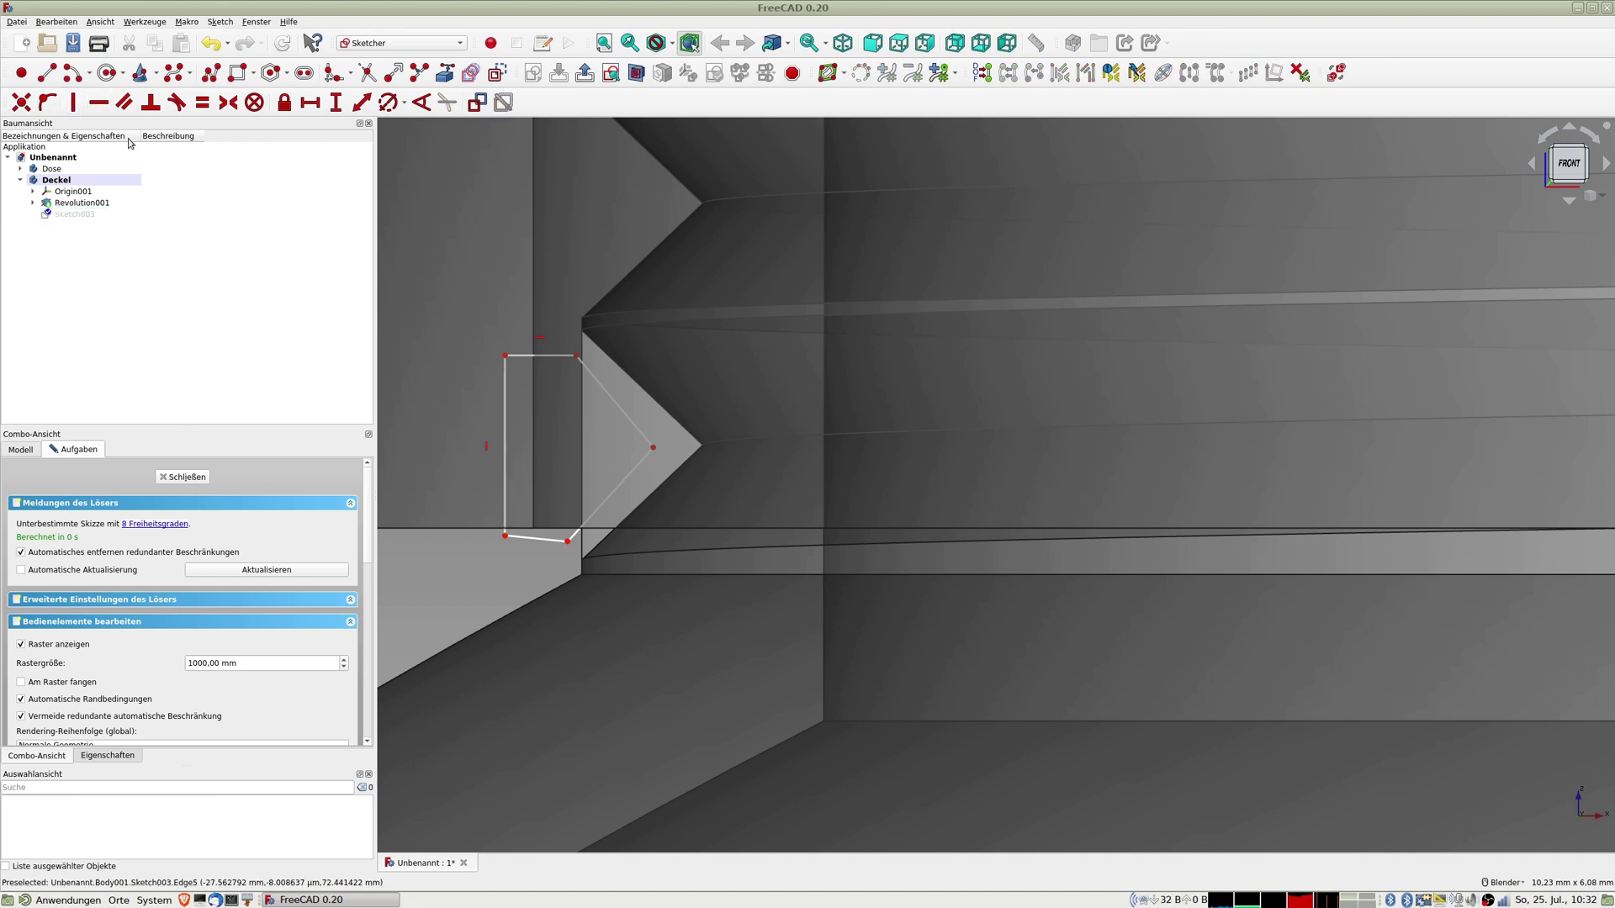
Step: Set the length of the thread profile's outer vertical line to 1.9 mm
left_click(505, 416)
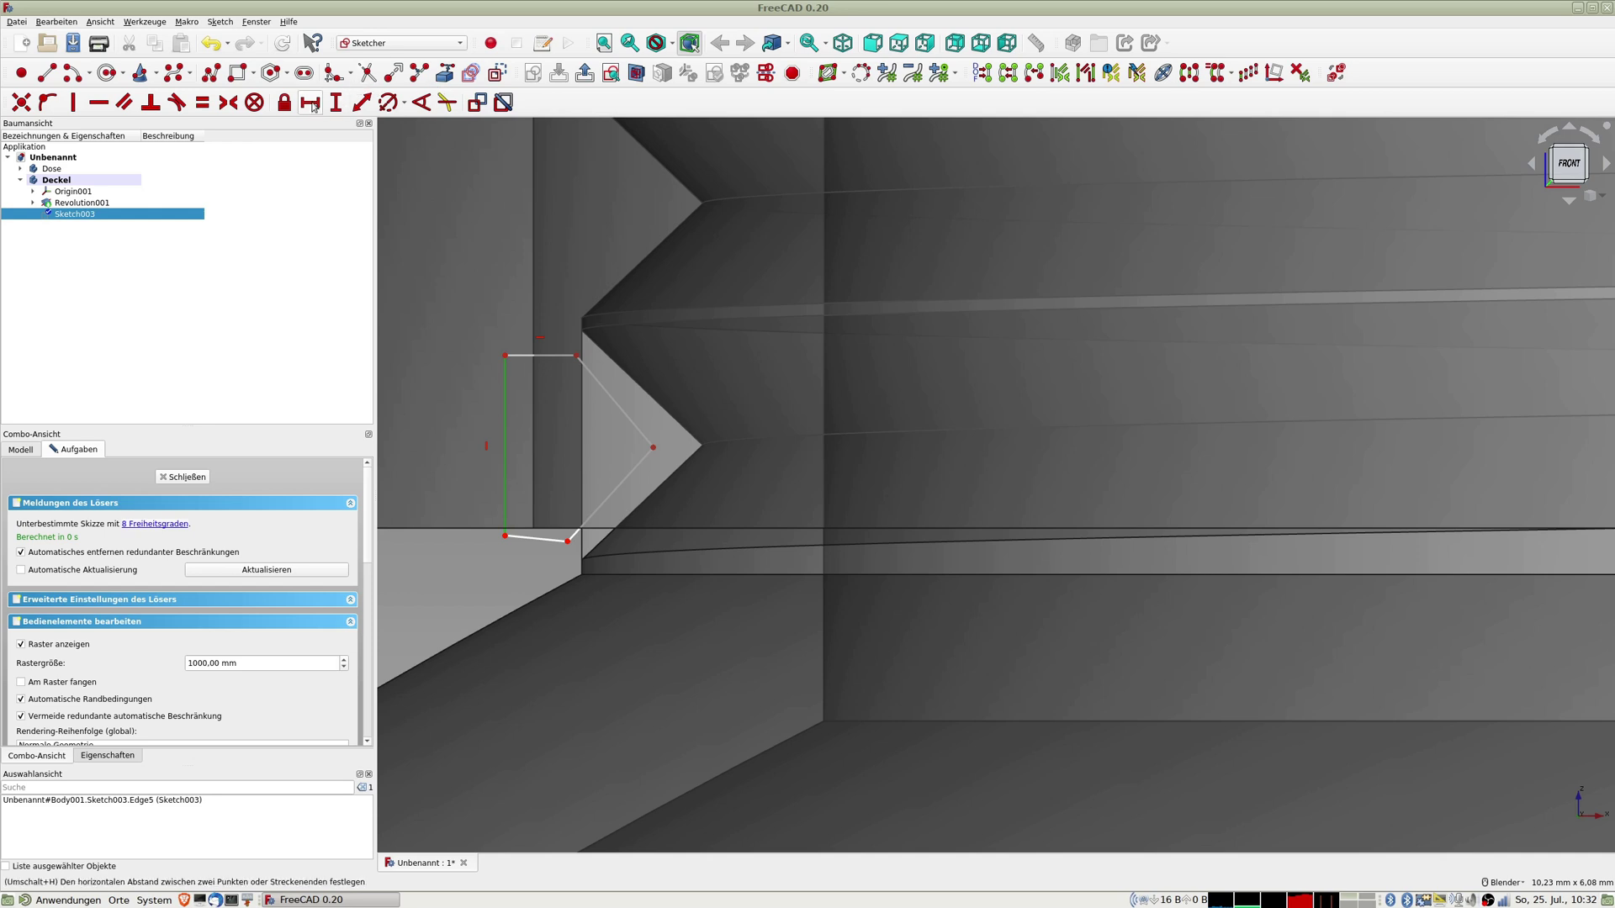
left_click(365, 107)
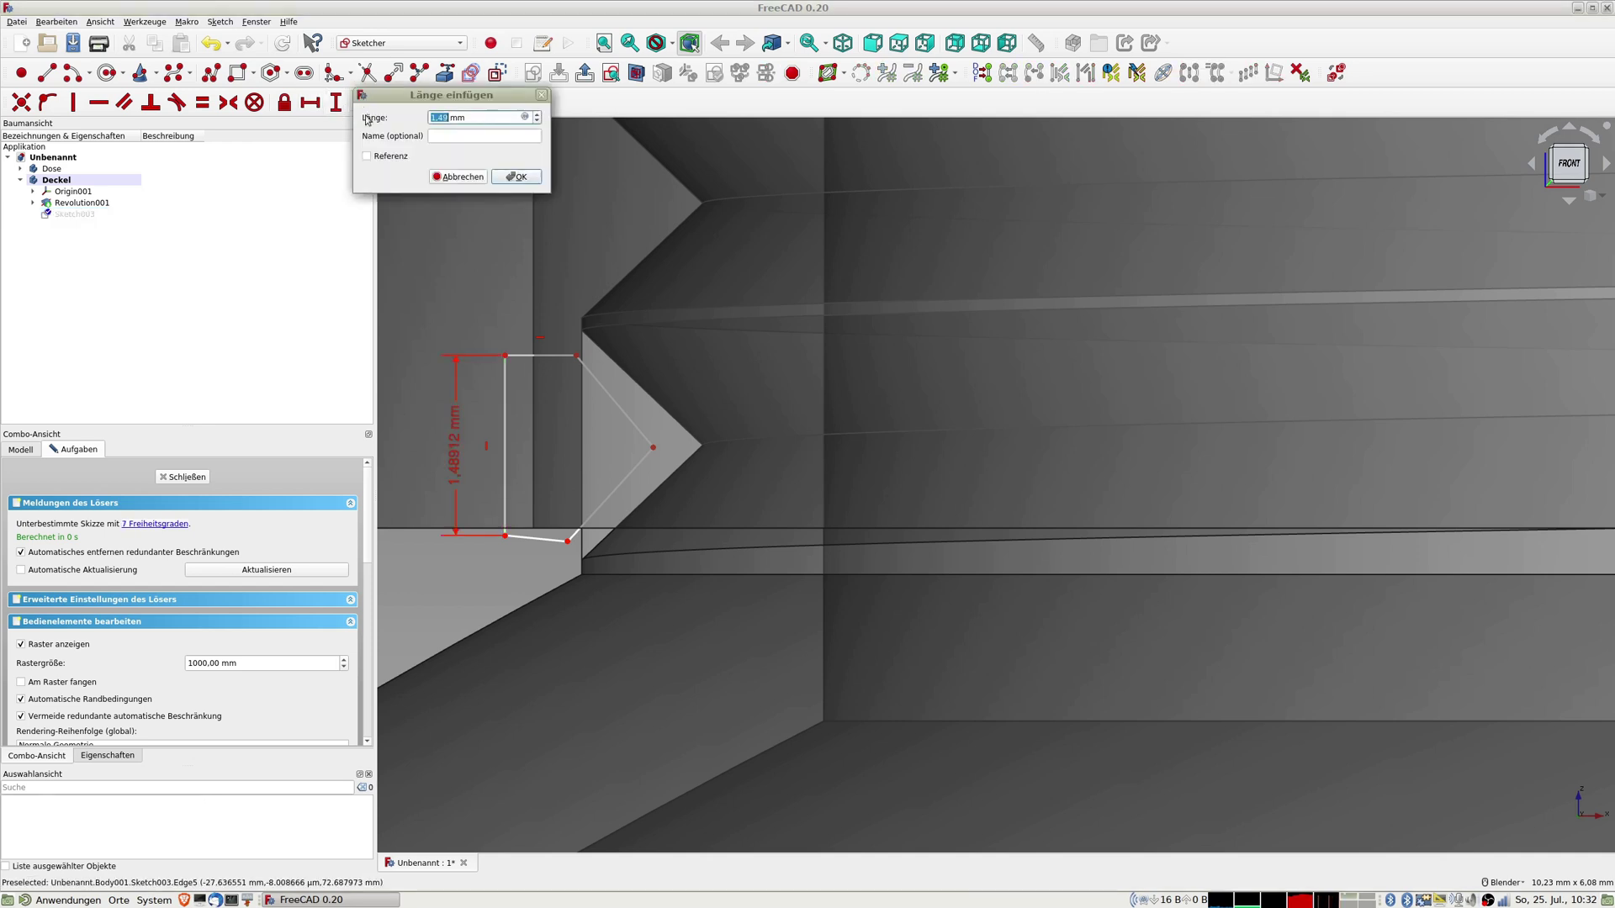
type("1,9")
key("Return")
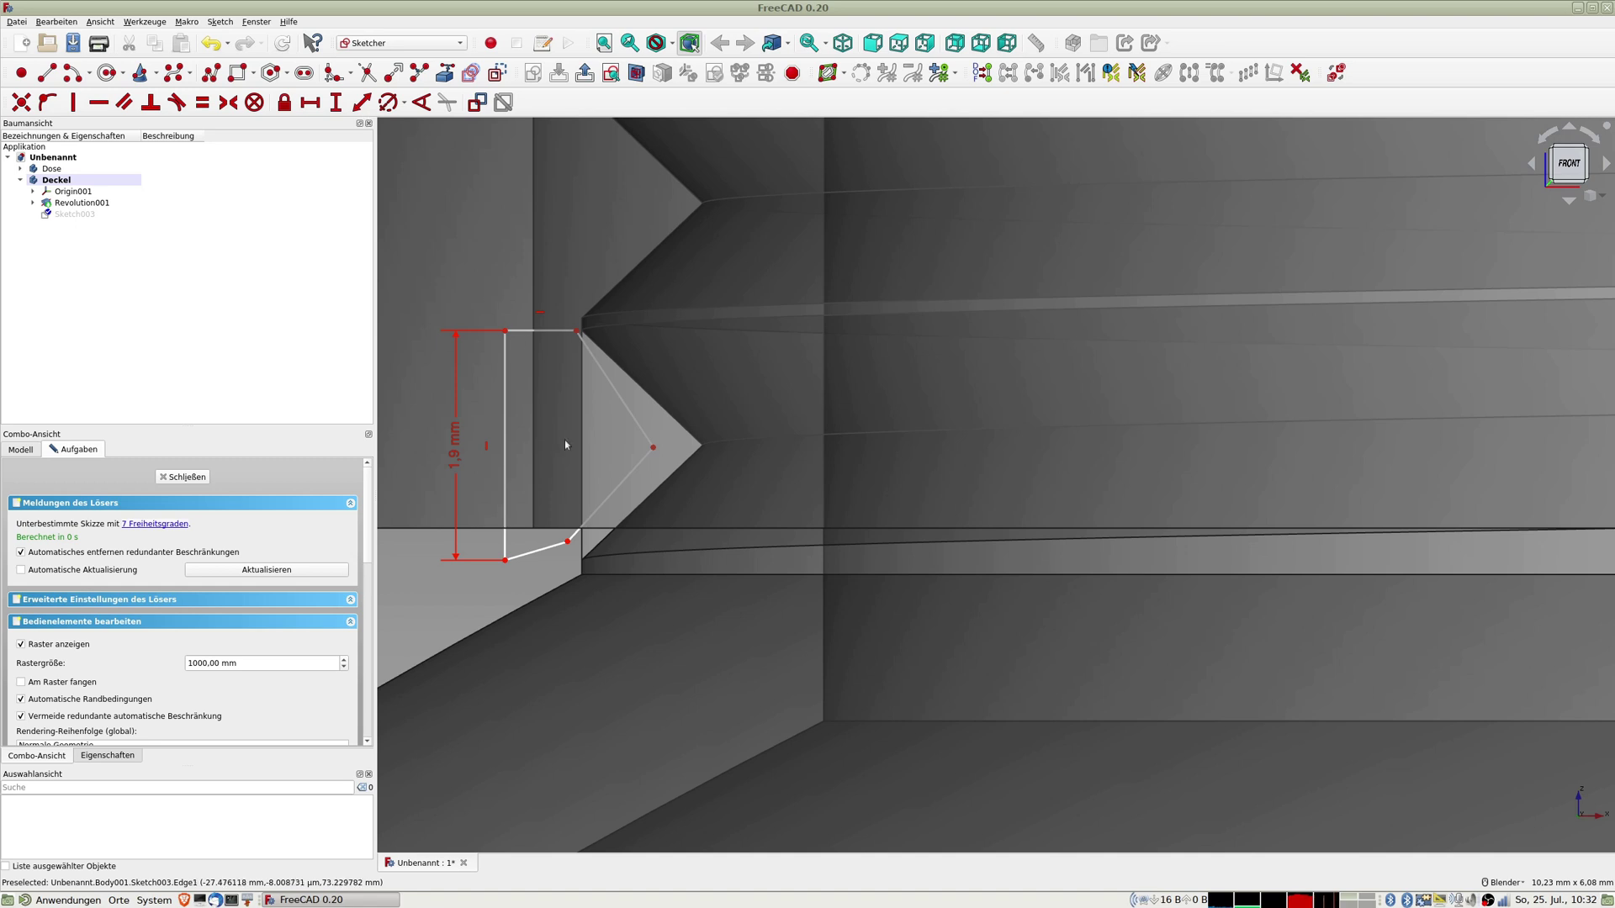
Step: Make the profile's lower line horizontal and align its two inner corners vertically, nudging the outer line slightly outward
left_click(539, 552)
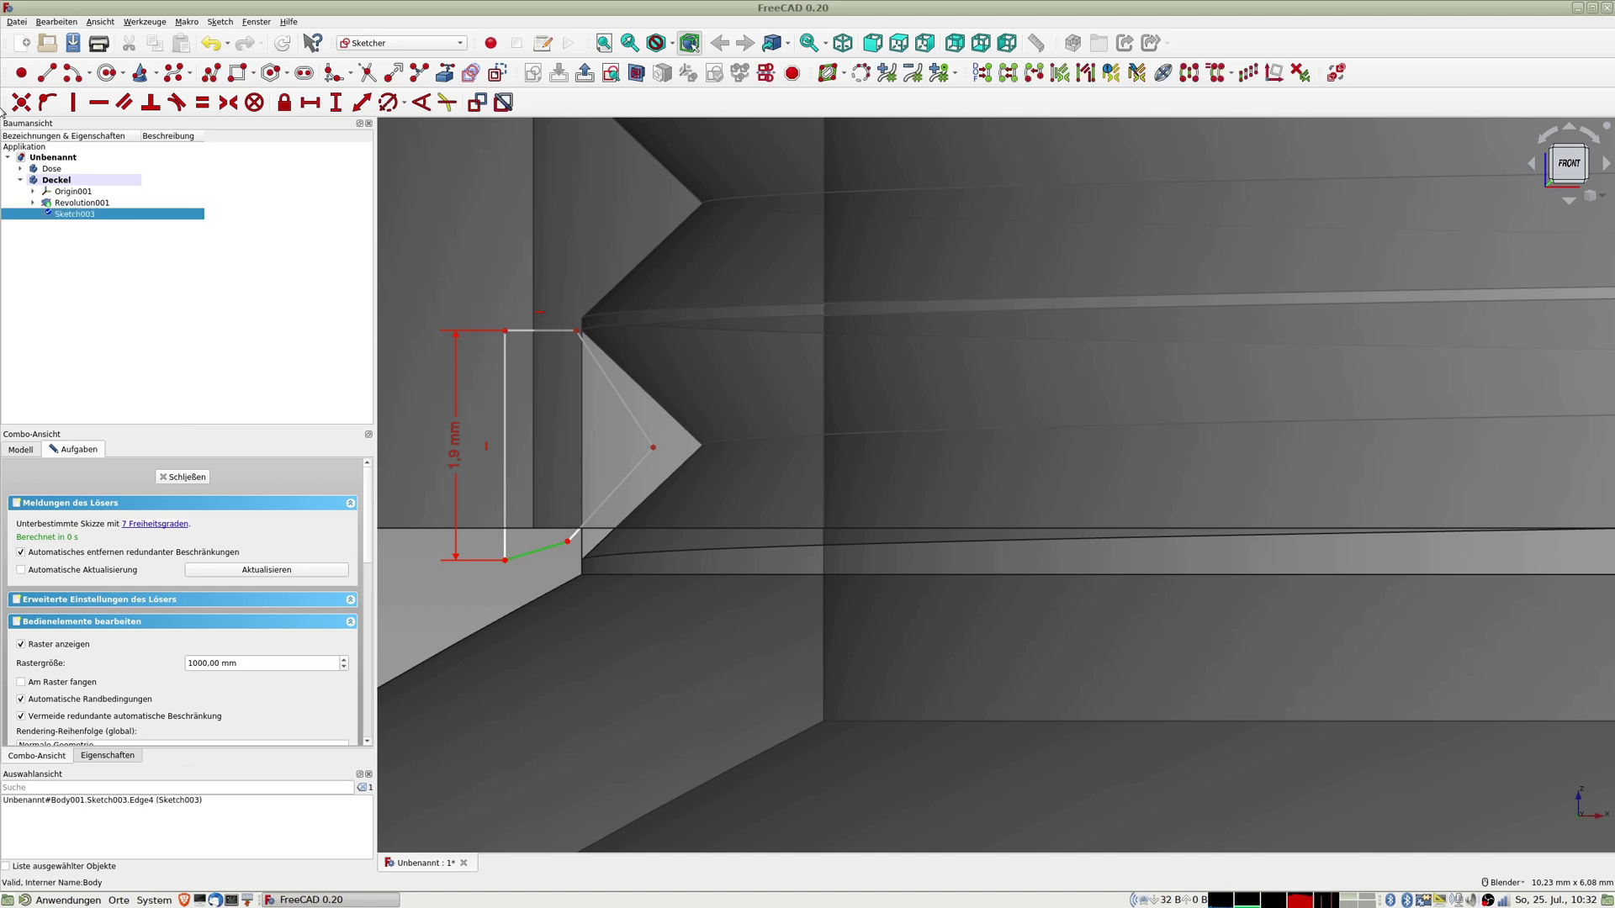
left_click(99, 102)
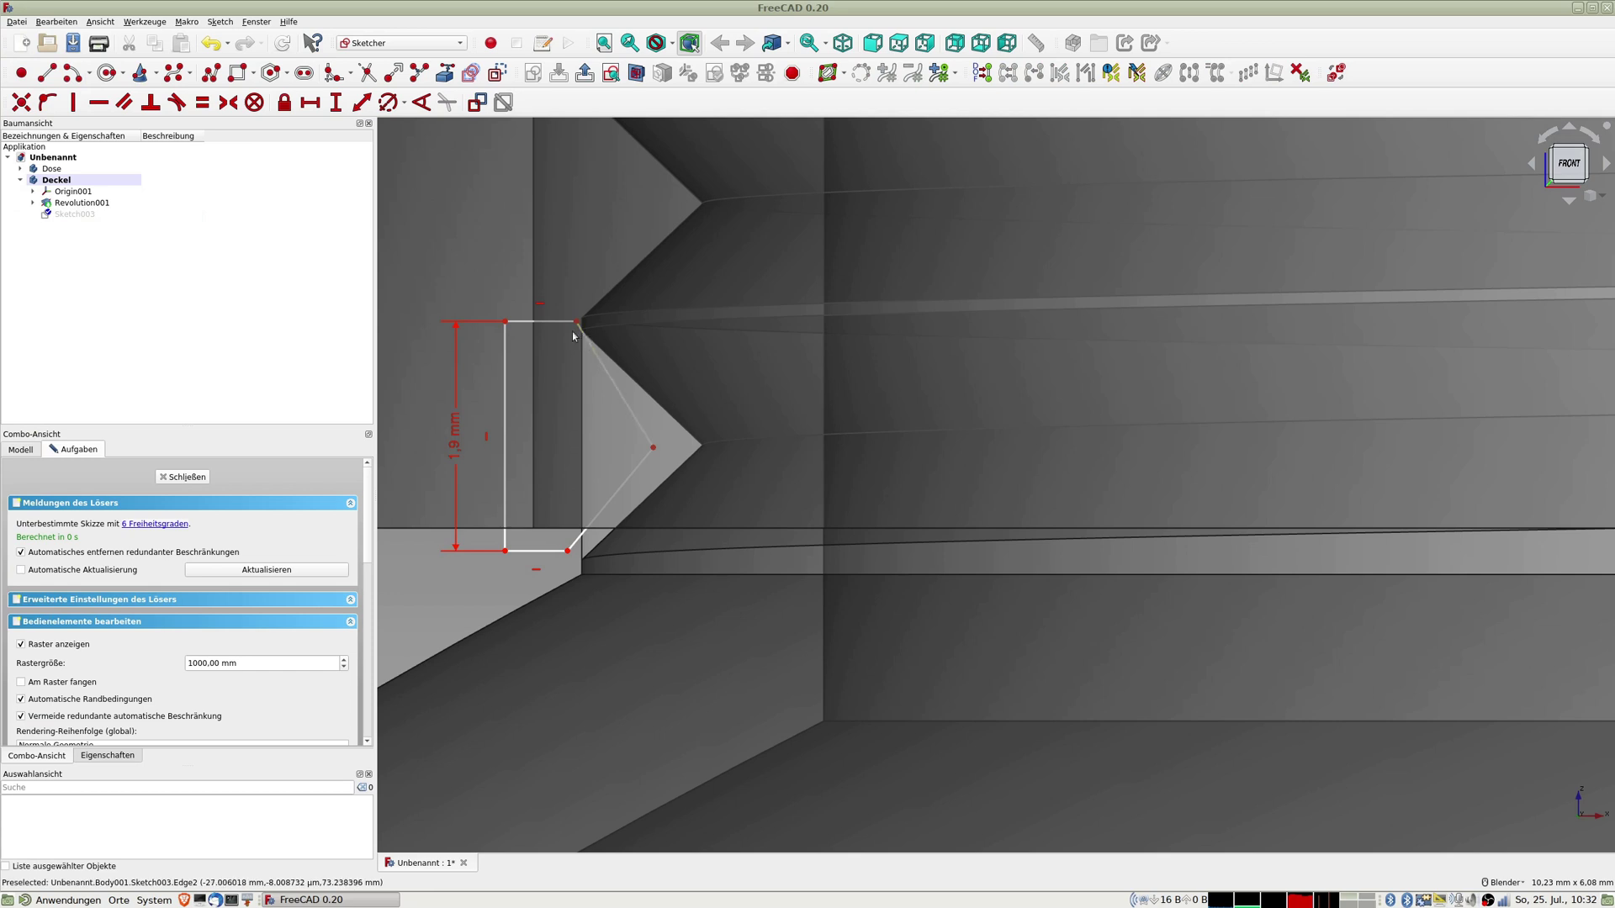
left_click(577, 323)
left_click(569, 550)
left_click(72, 102)
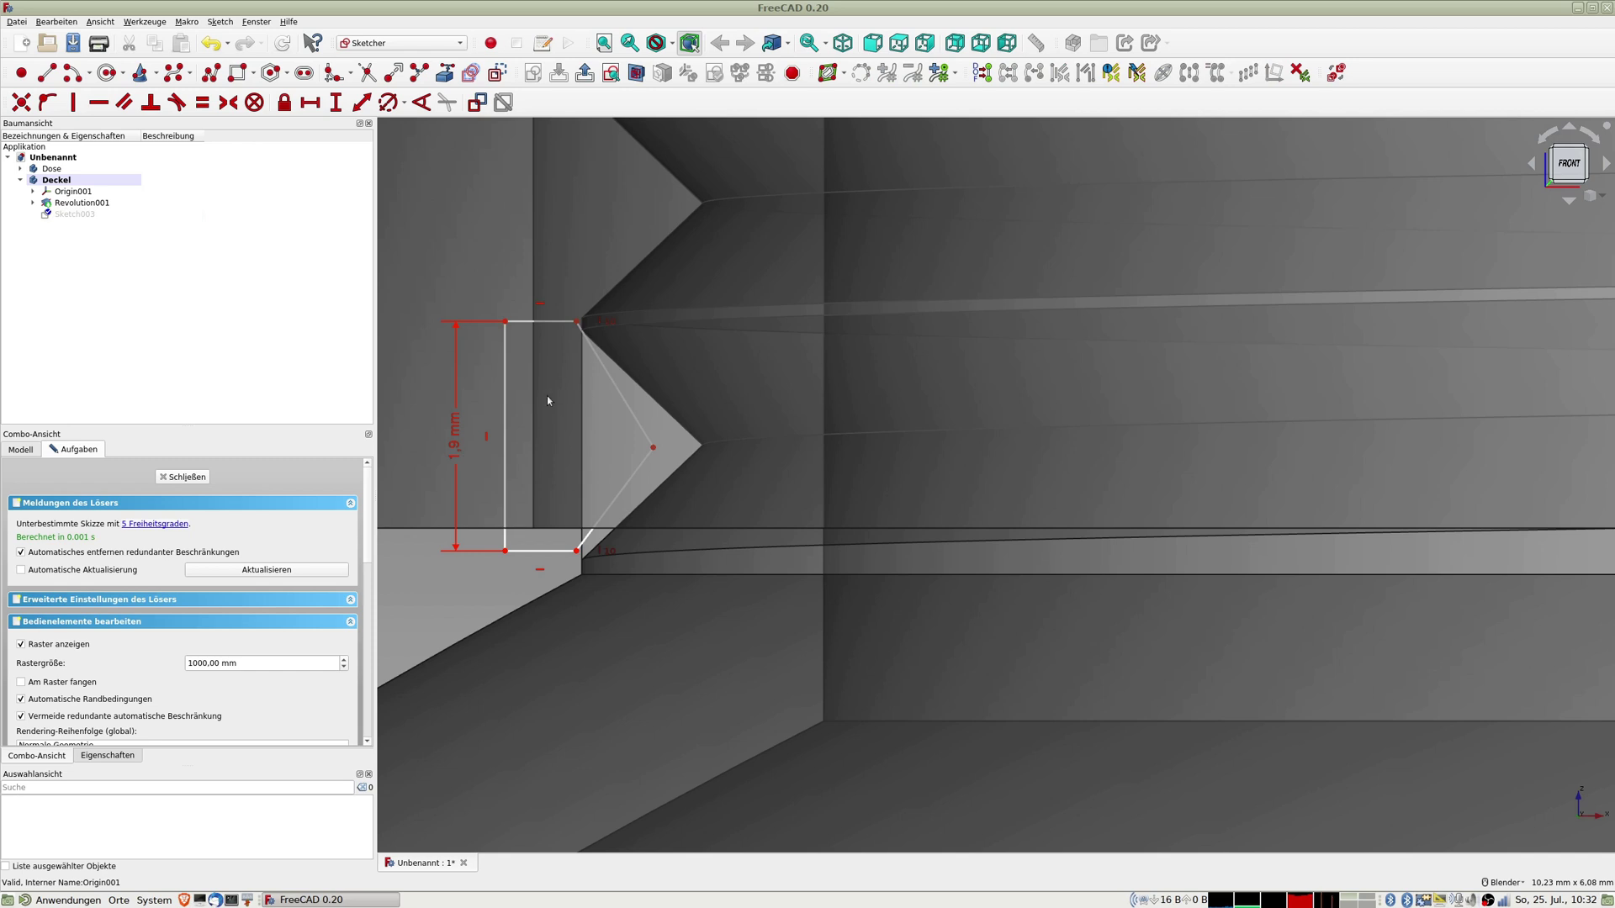
left_click_drag(503, 402, 500, 410)
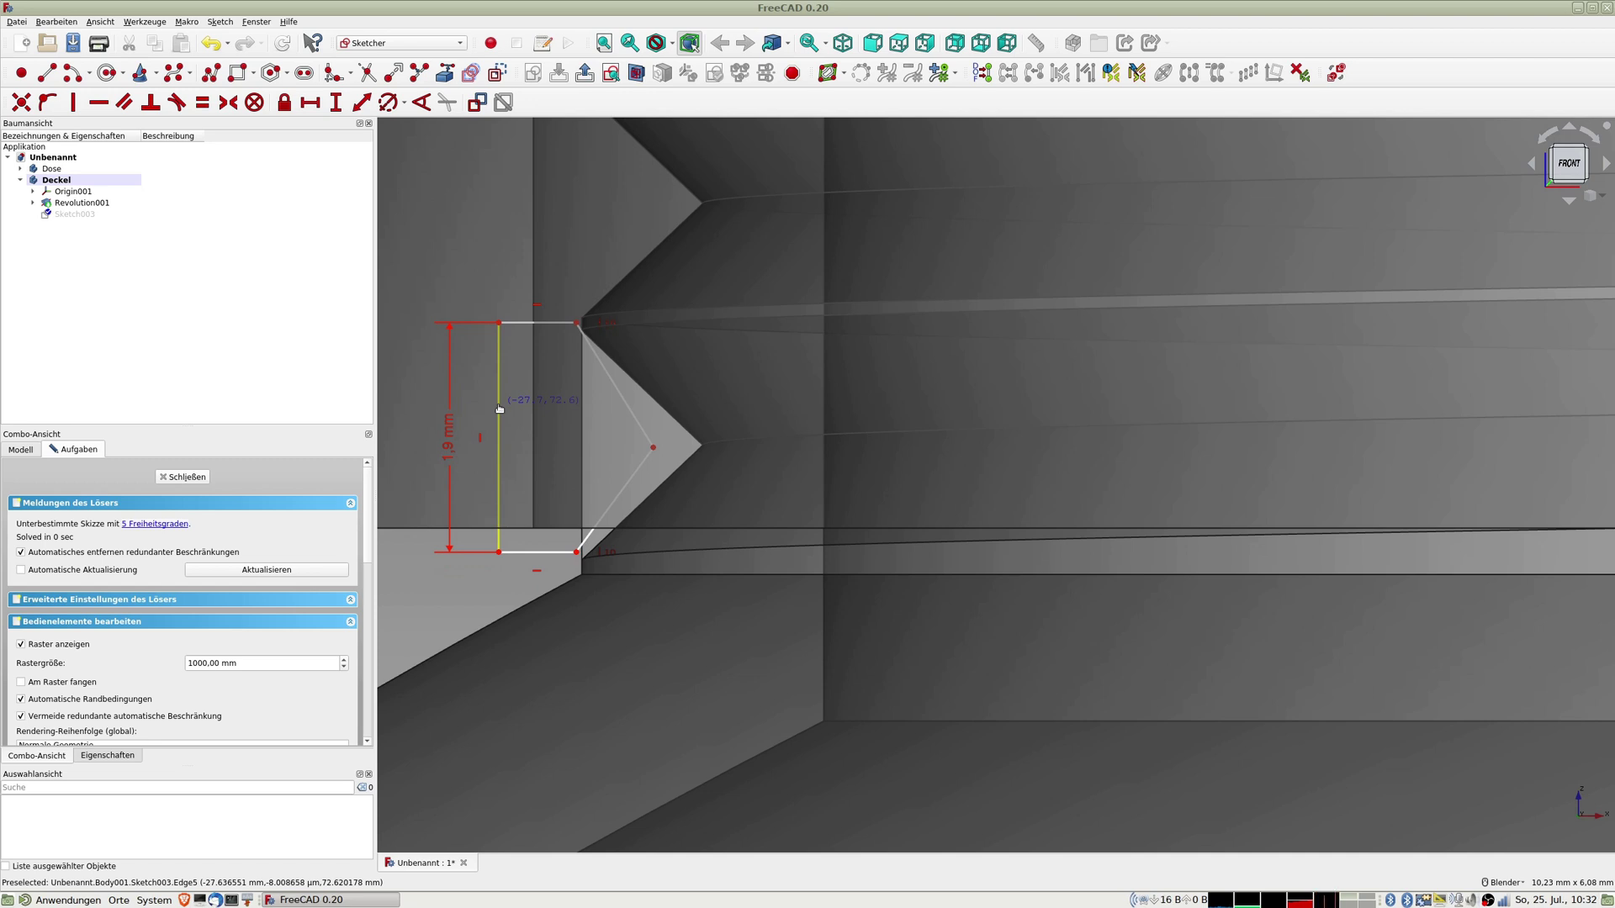
left_click_drag(499, 408, 499, 408)
Step: Constrain the distance between the profile's tip and its upper horizontal line with the formula value 0.95
left_click(653, 448)
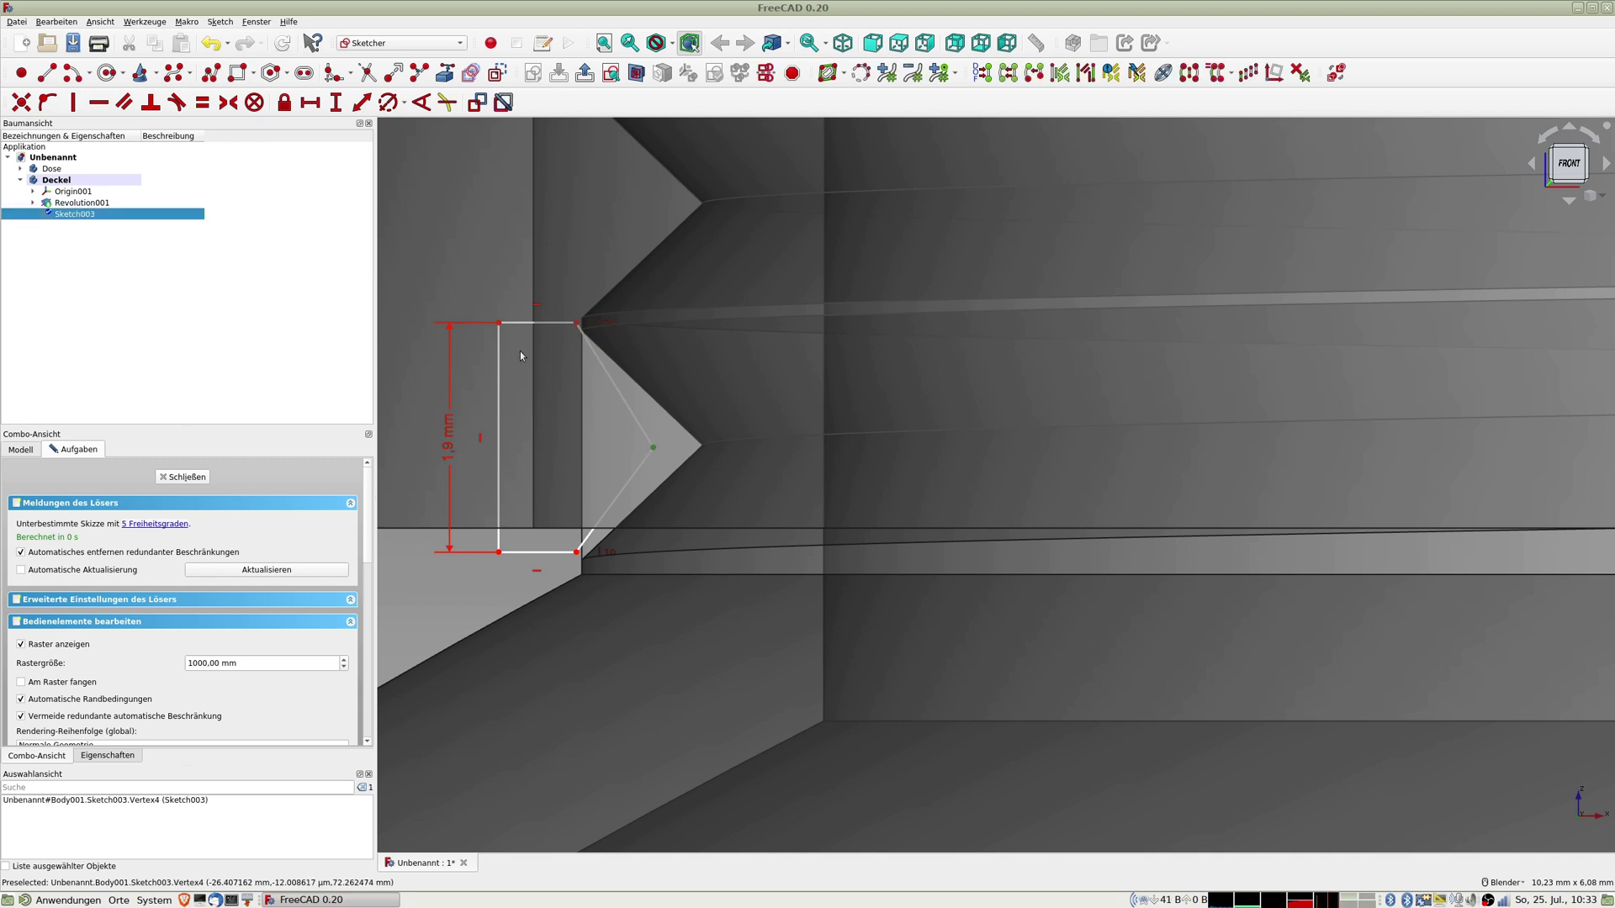
left_click(533, 323)
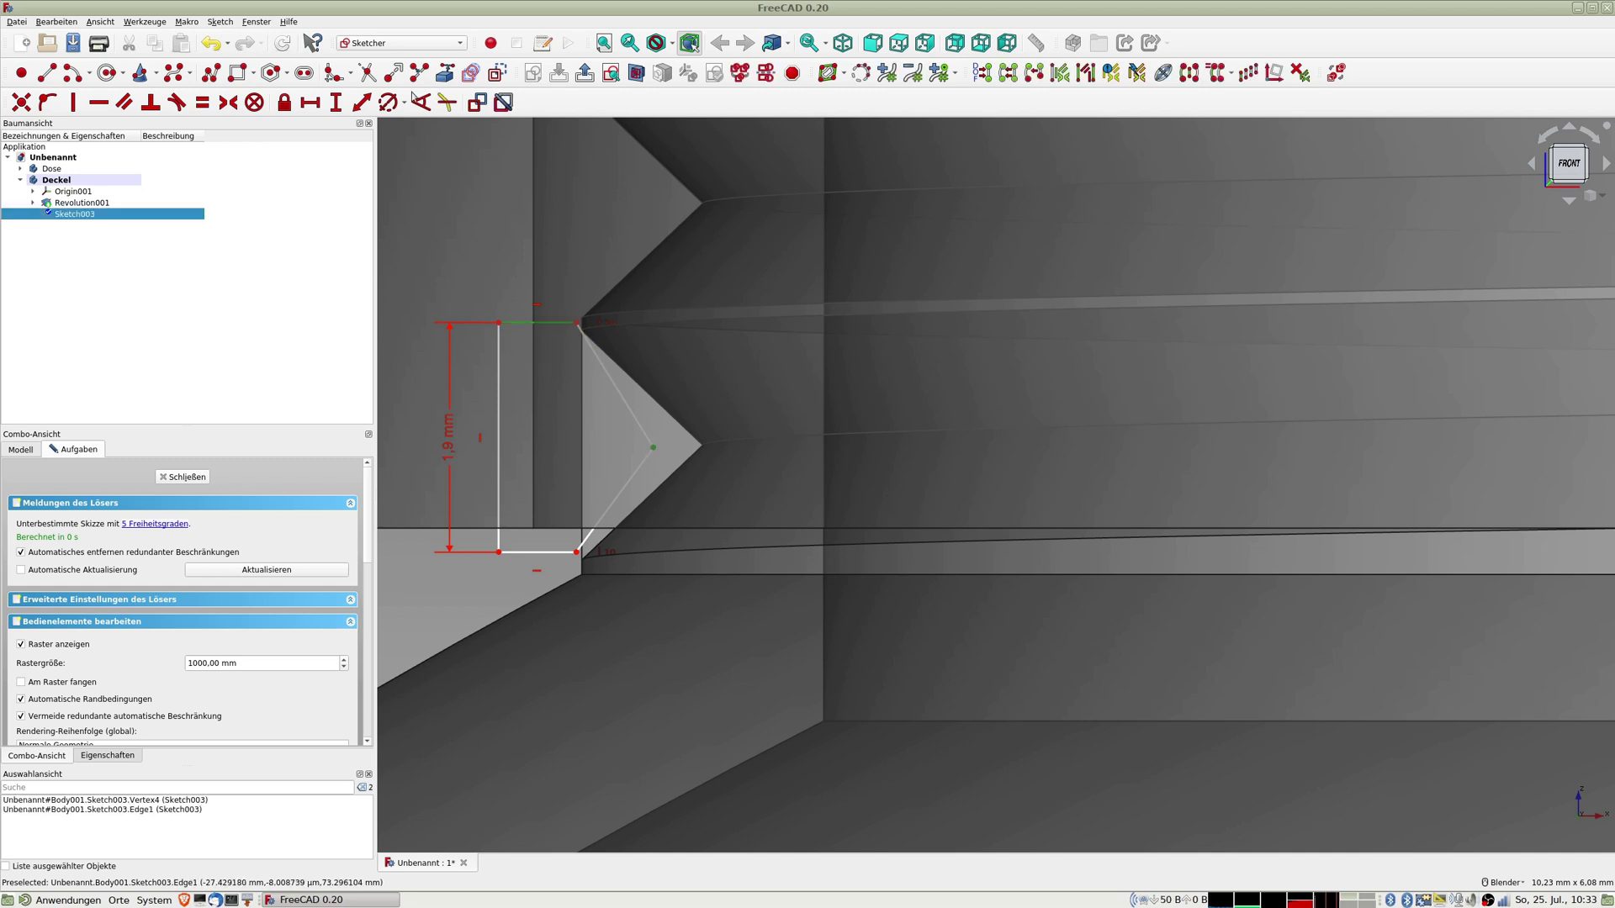
left_click(363, 103)
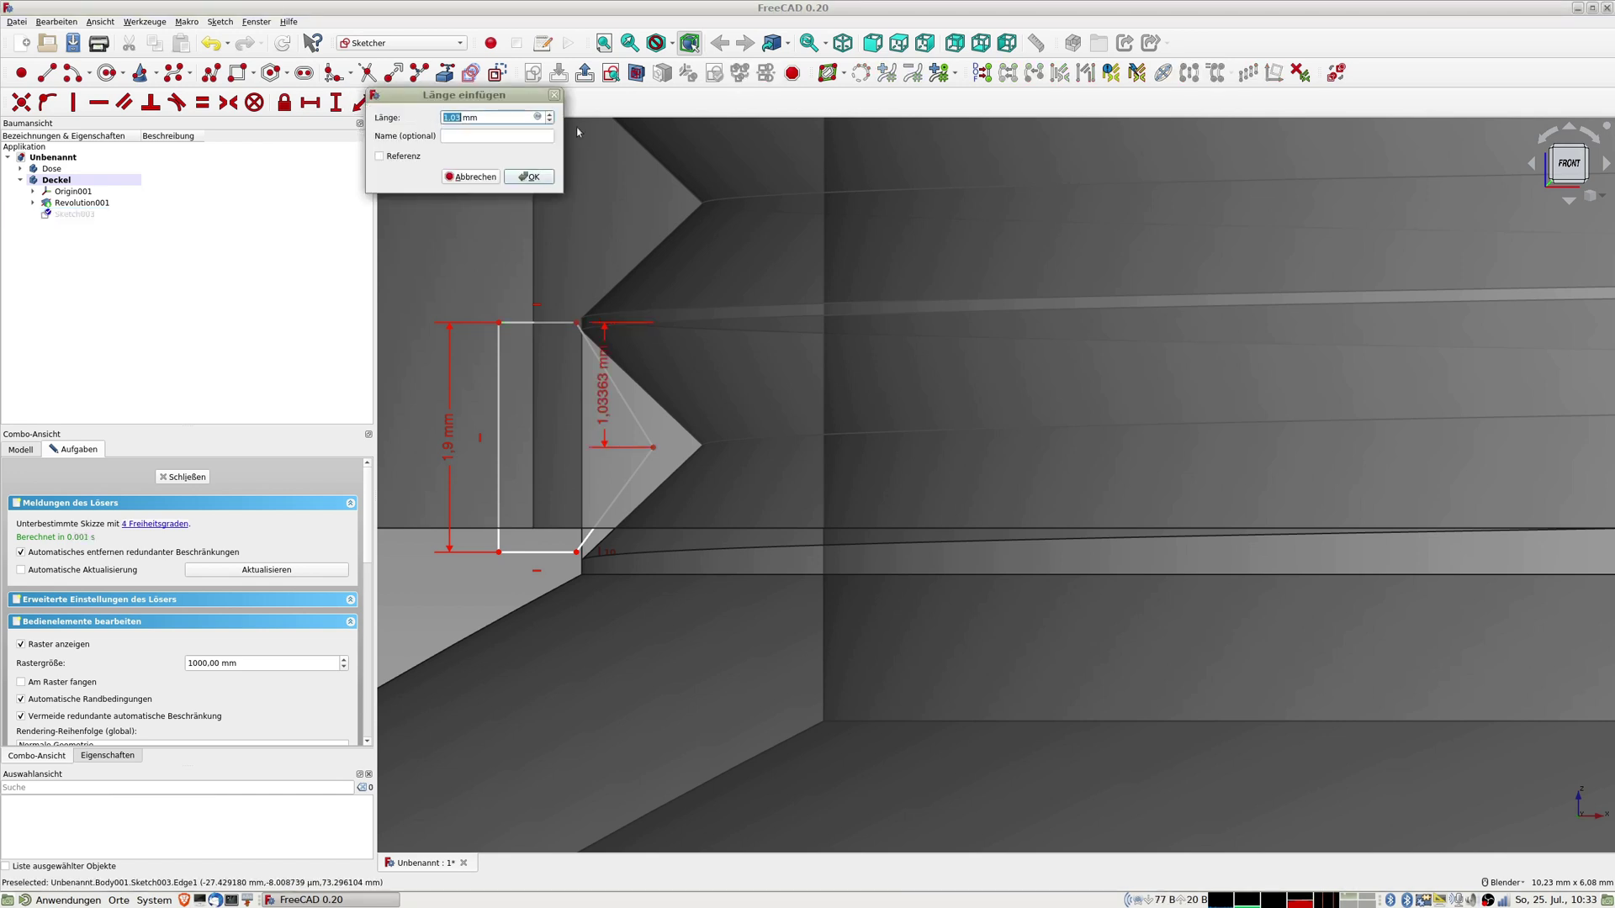
left_click(537, 117)
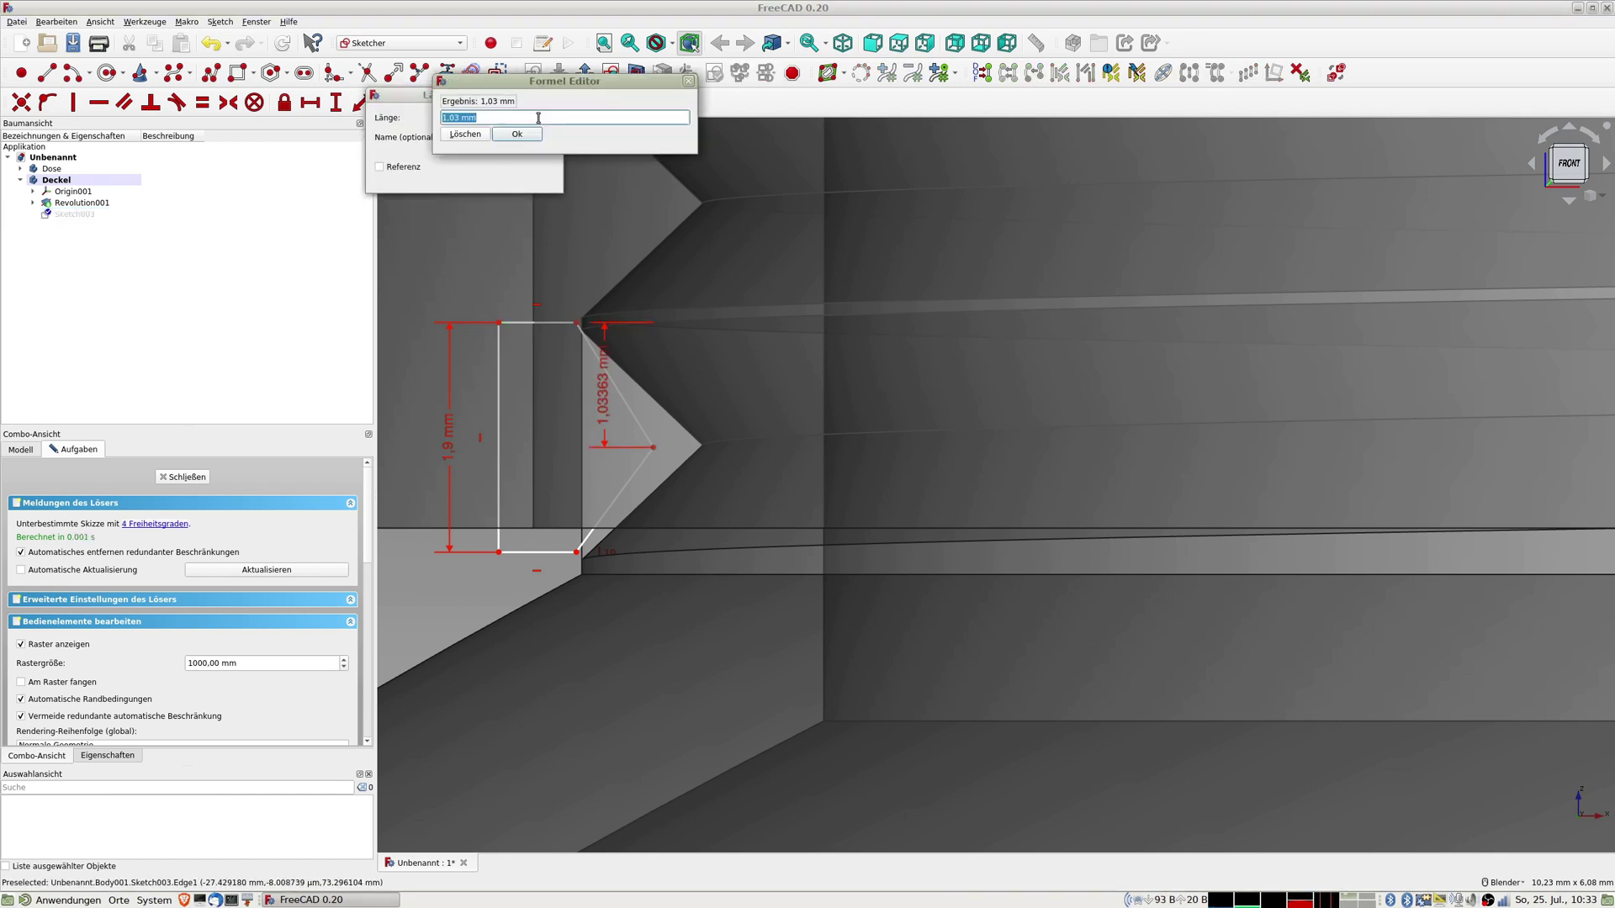
type("0.95")
key("Return")
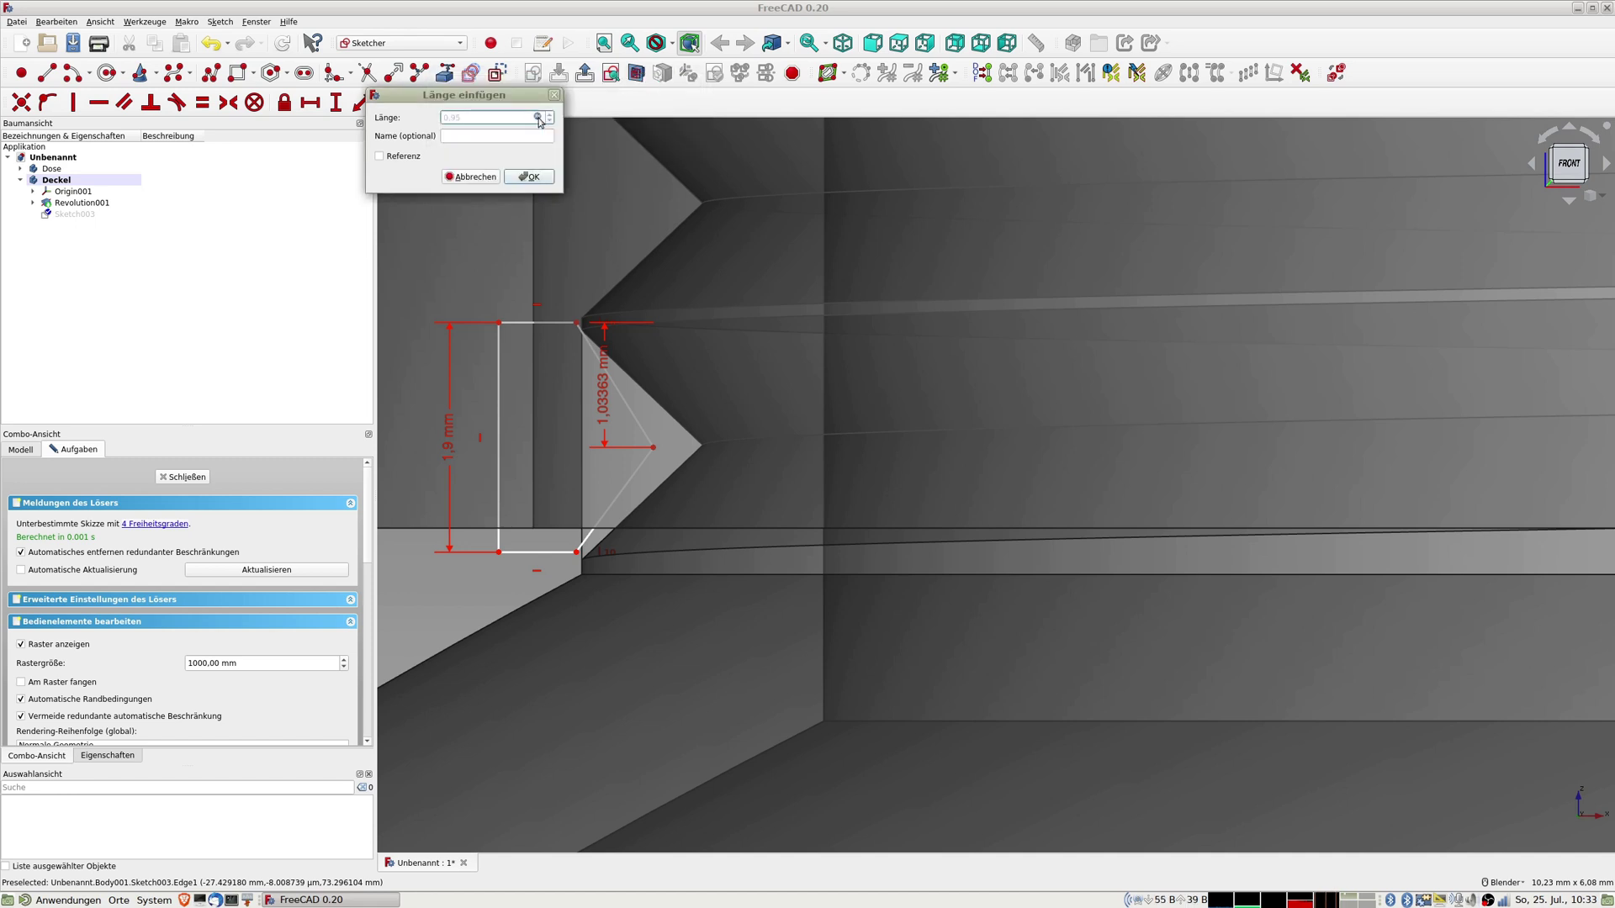
left_click(529, 177)
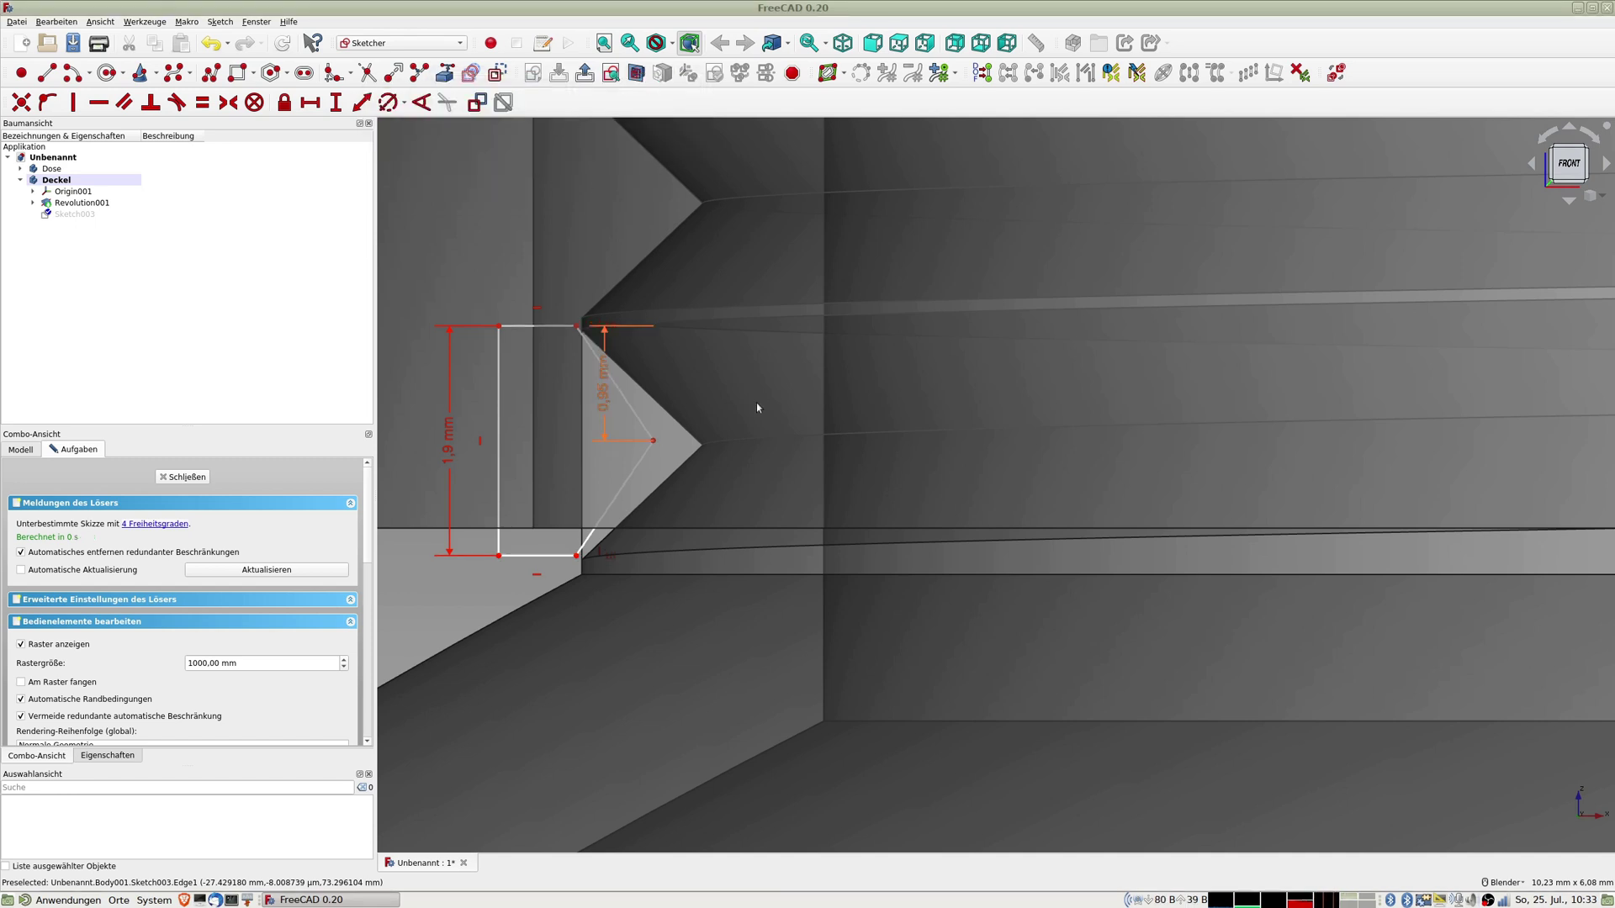
Step: Pull the profile's tip further into the notch and set its horizontal distance from the lower inner corner to 1 mm
left_click_drag(655, 443, 674, 447)
left_click_drag(575, 561, 572, 556)
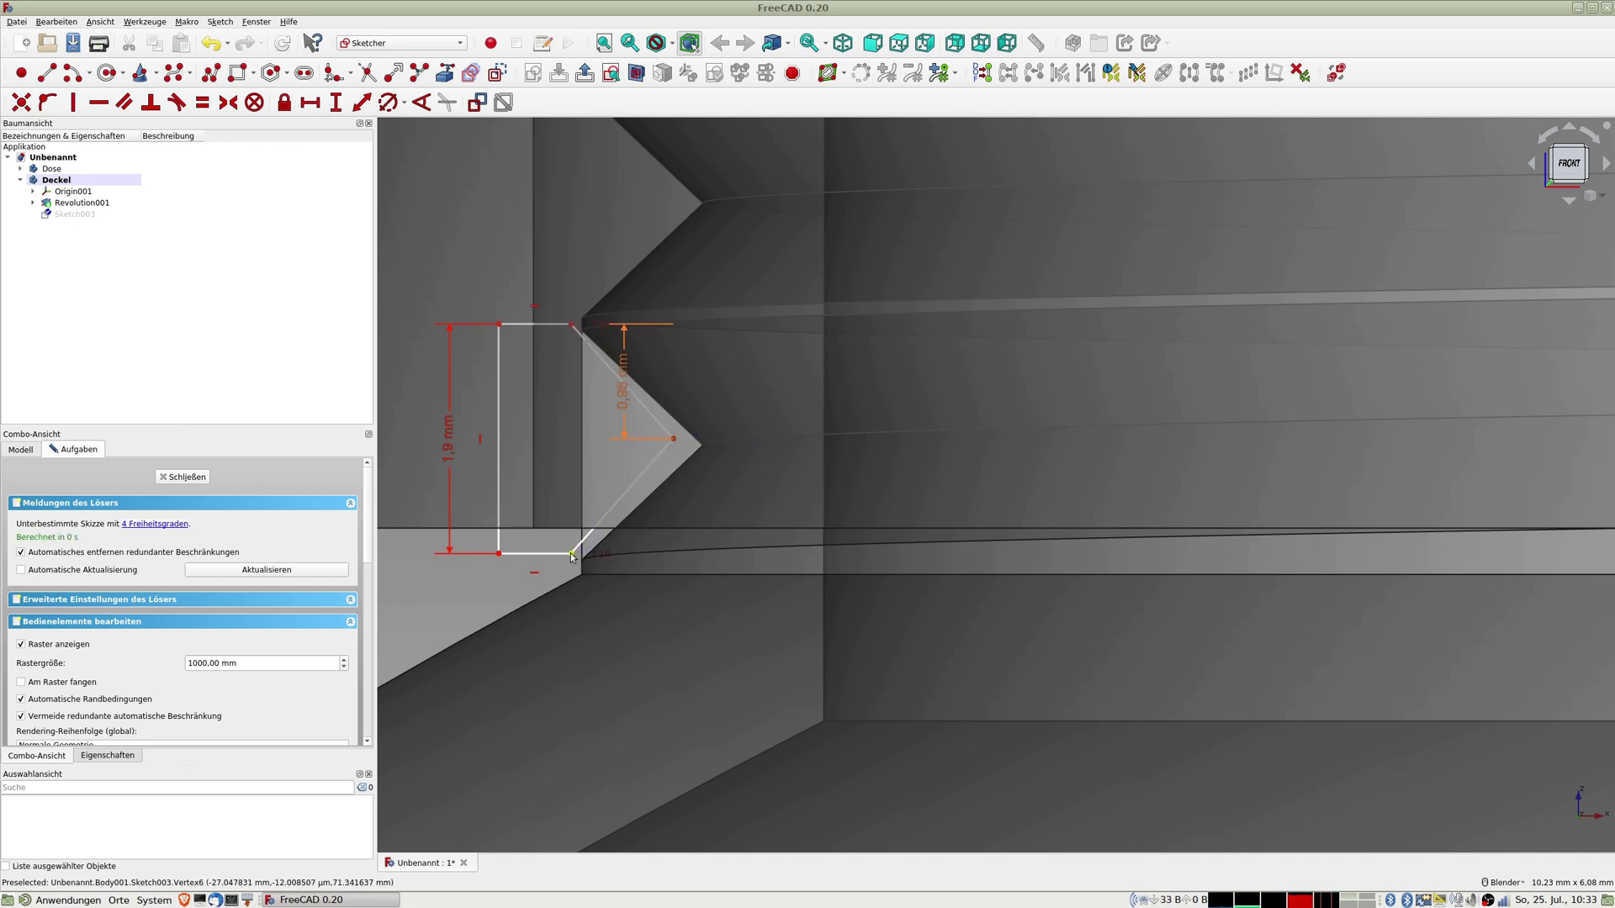
left_click(674, 439)
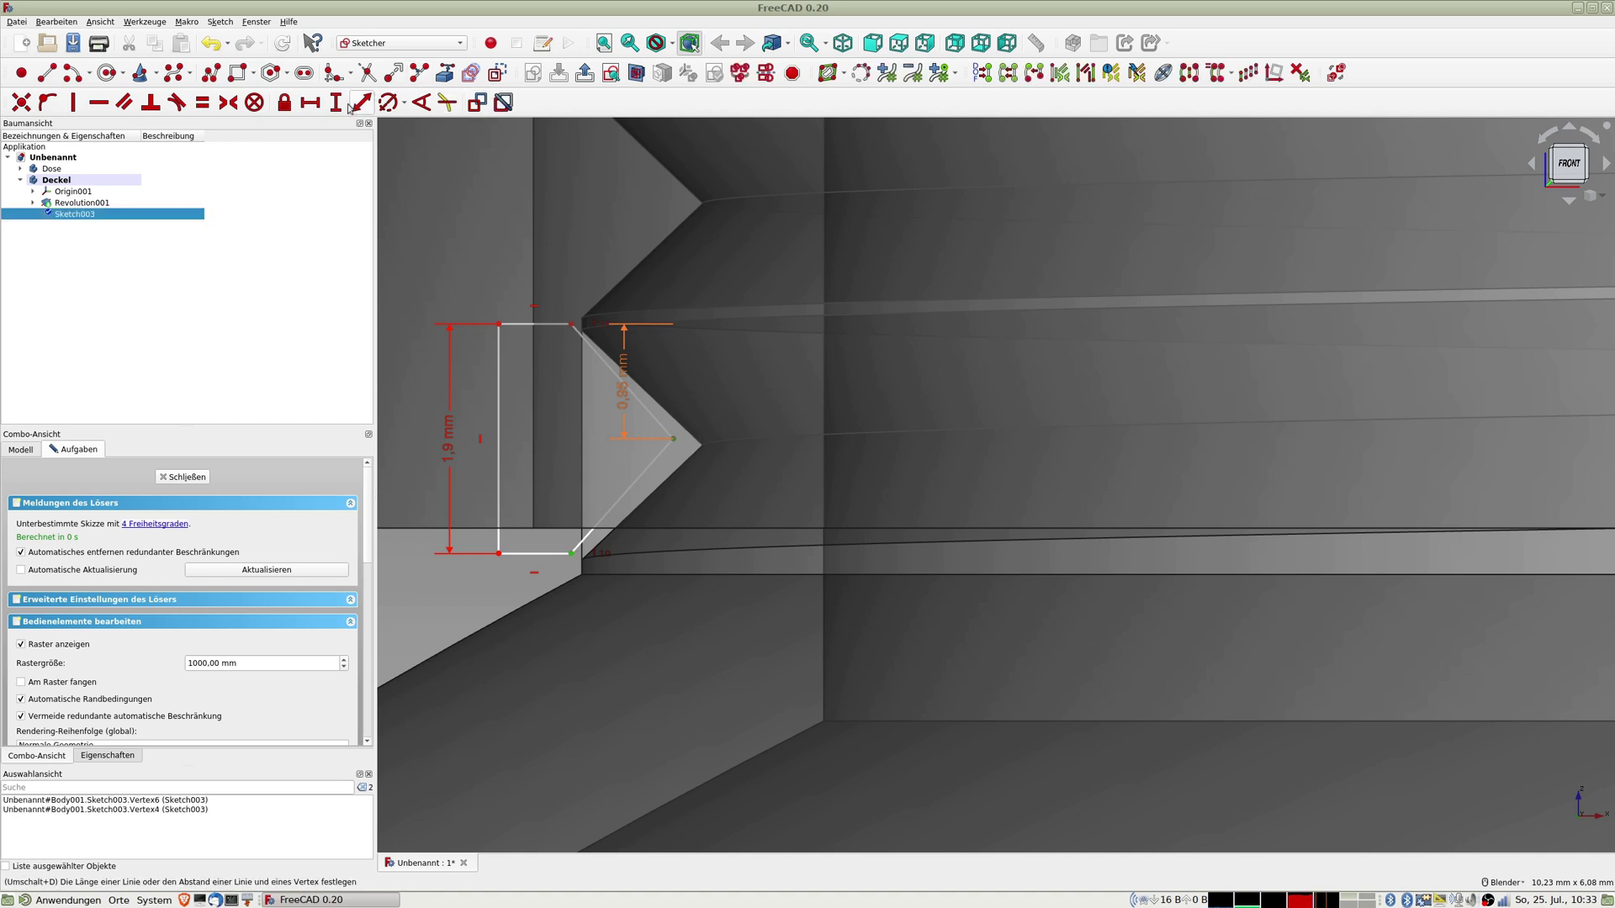
left_click(310, 103)
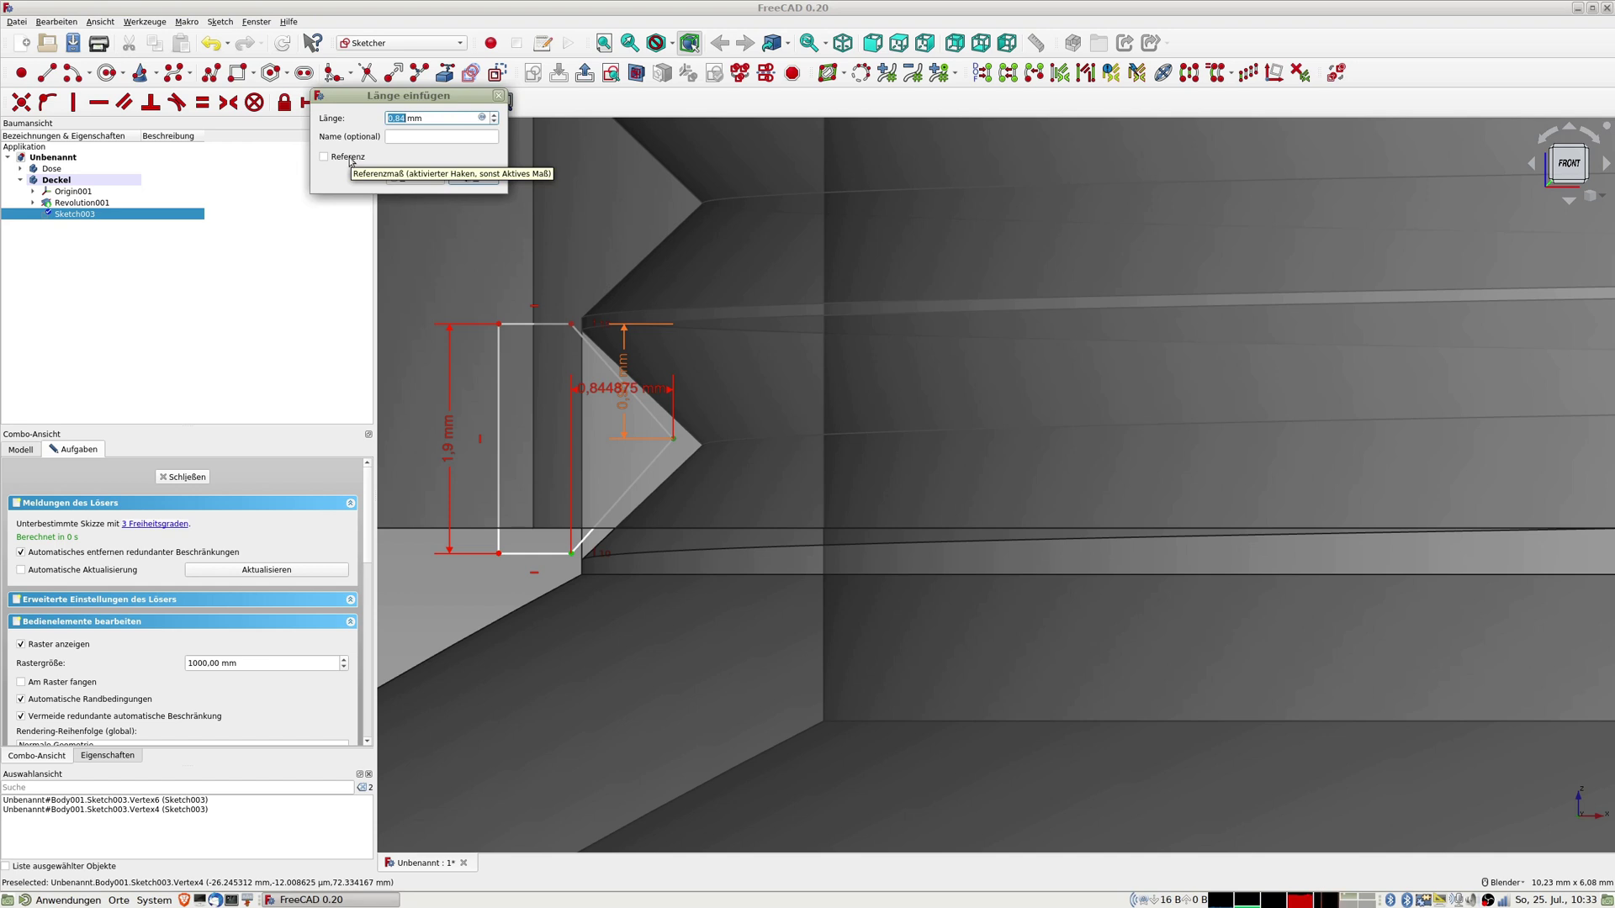
type("1")
key("Return")
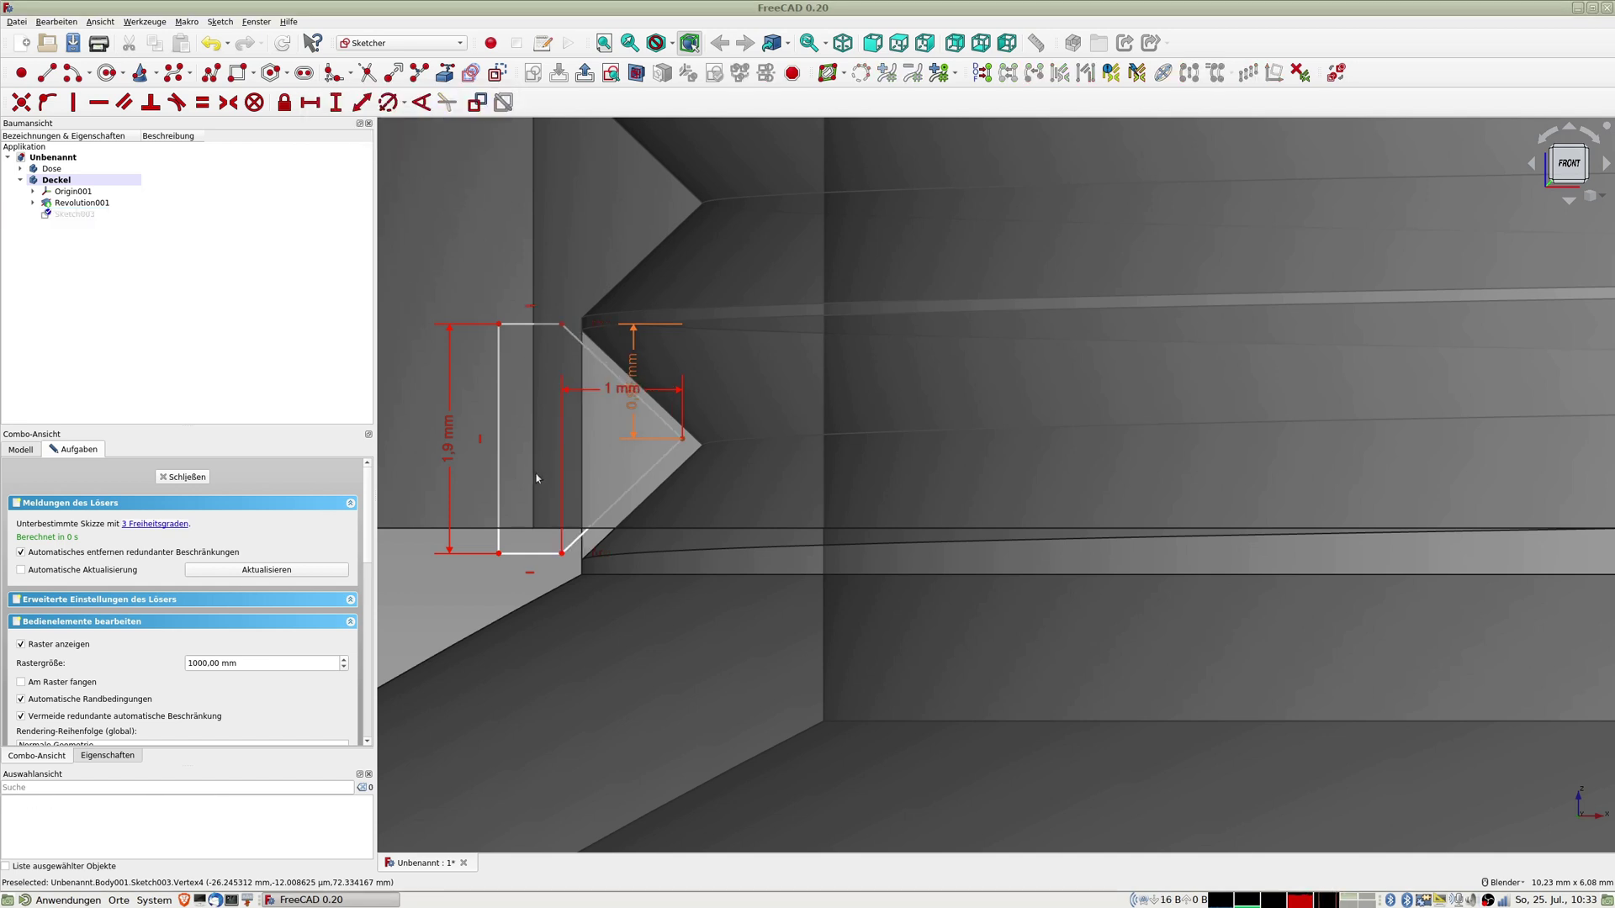
Step: Set the profile's upper horizontal line to 0.1 mm and reposition the profile at the lid's inner wall
left_click_drag(499, 438, 494, 443)
left_click(529, 329)
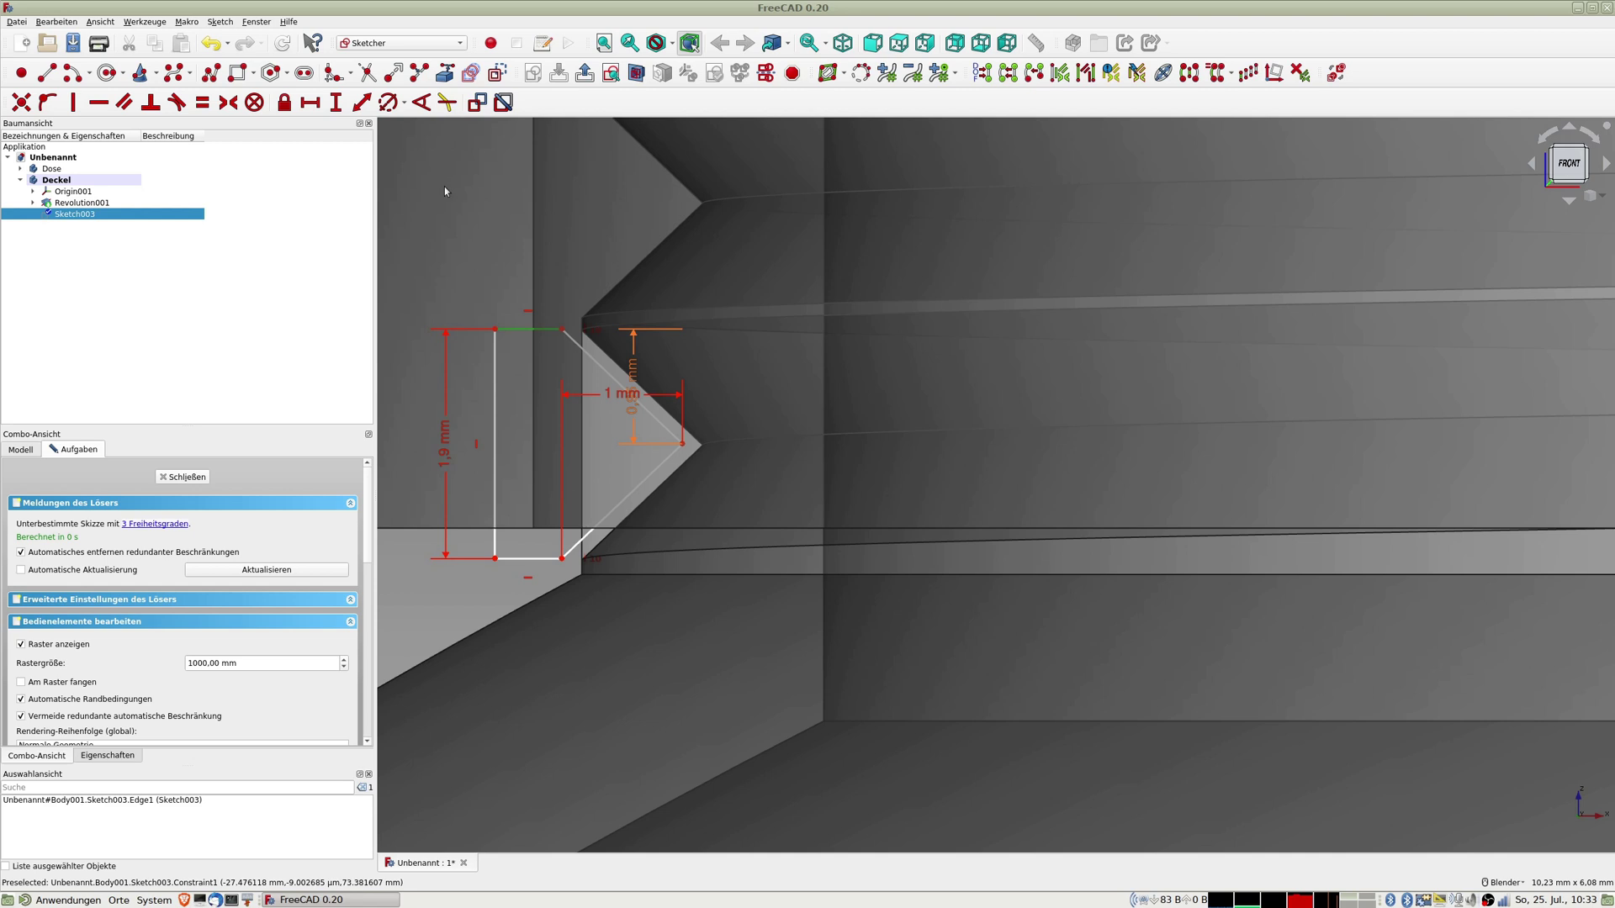
left_click(361, 103)
type("0.1")
key("Return")
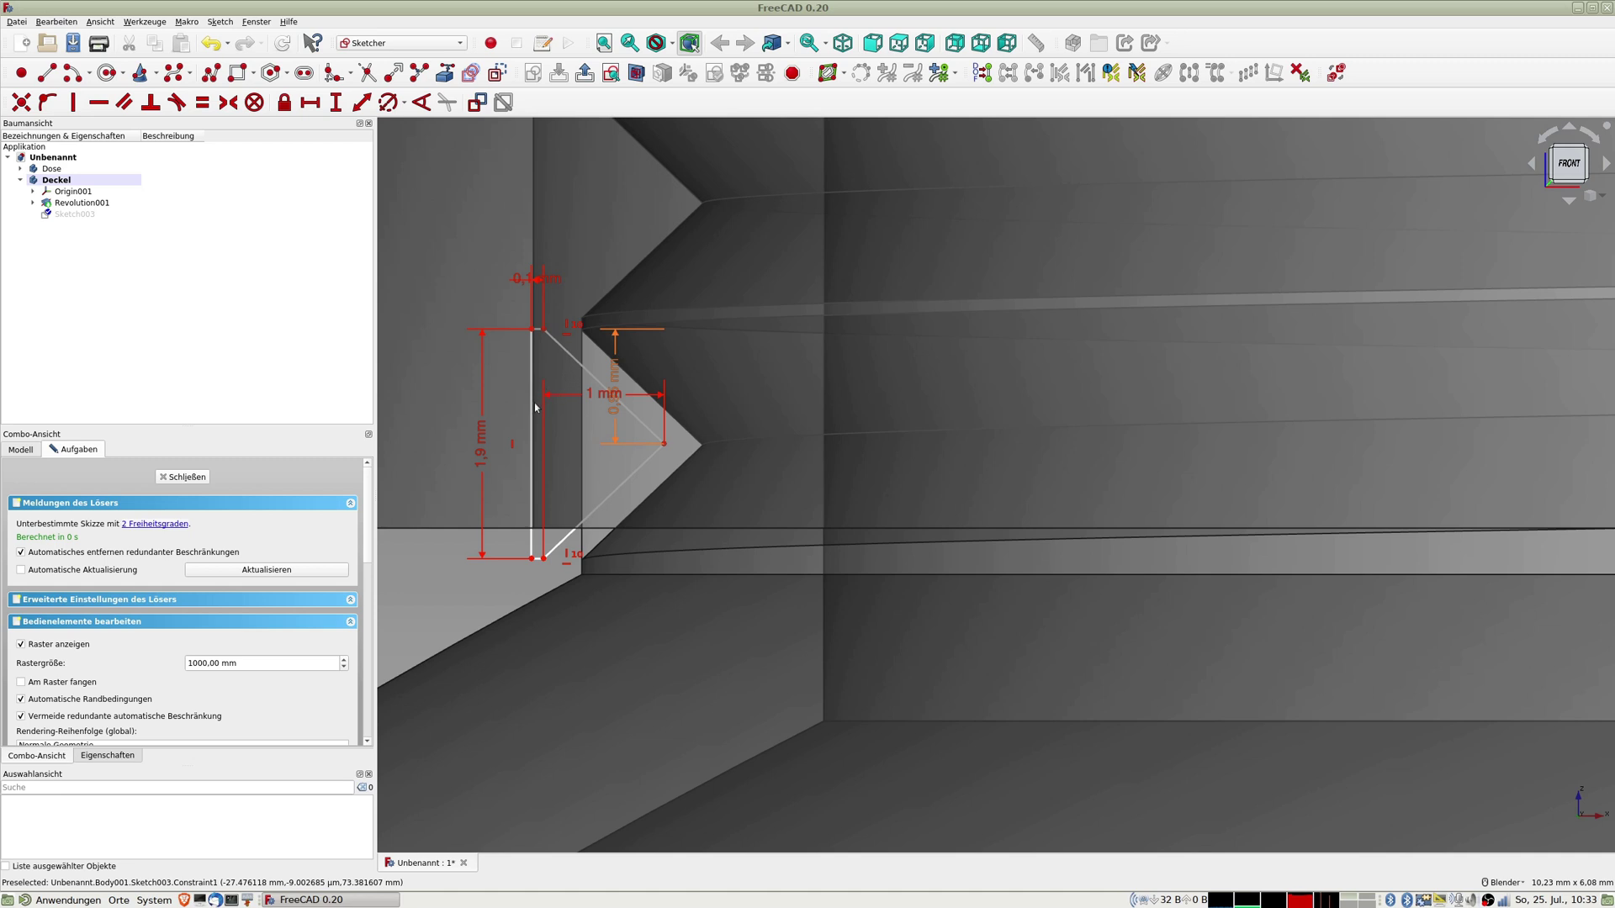
left_click_drag(534, 407, 531, 411)
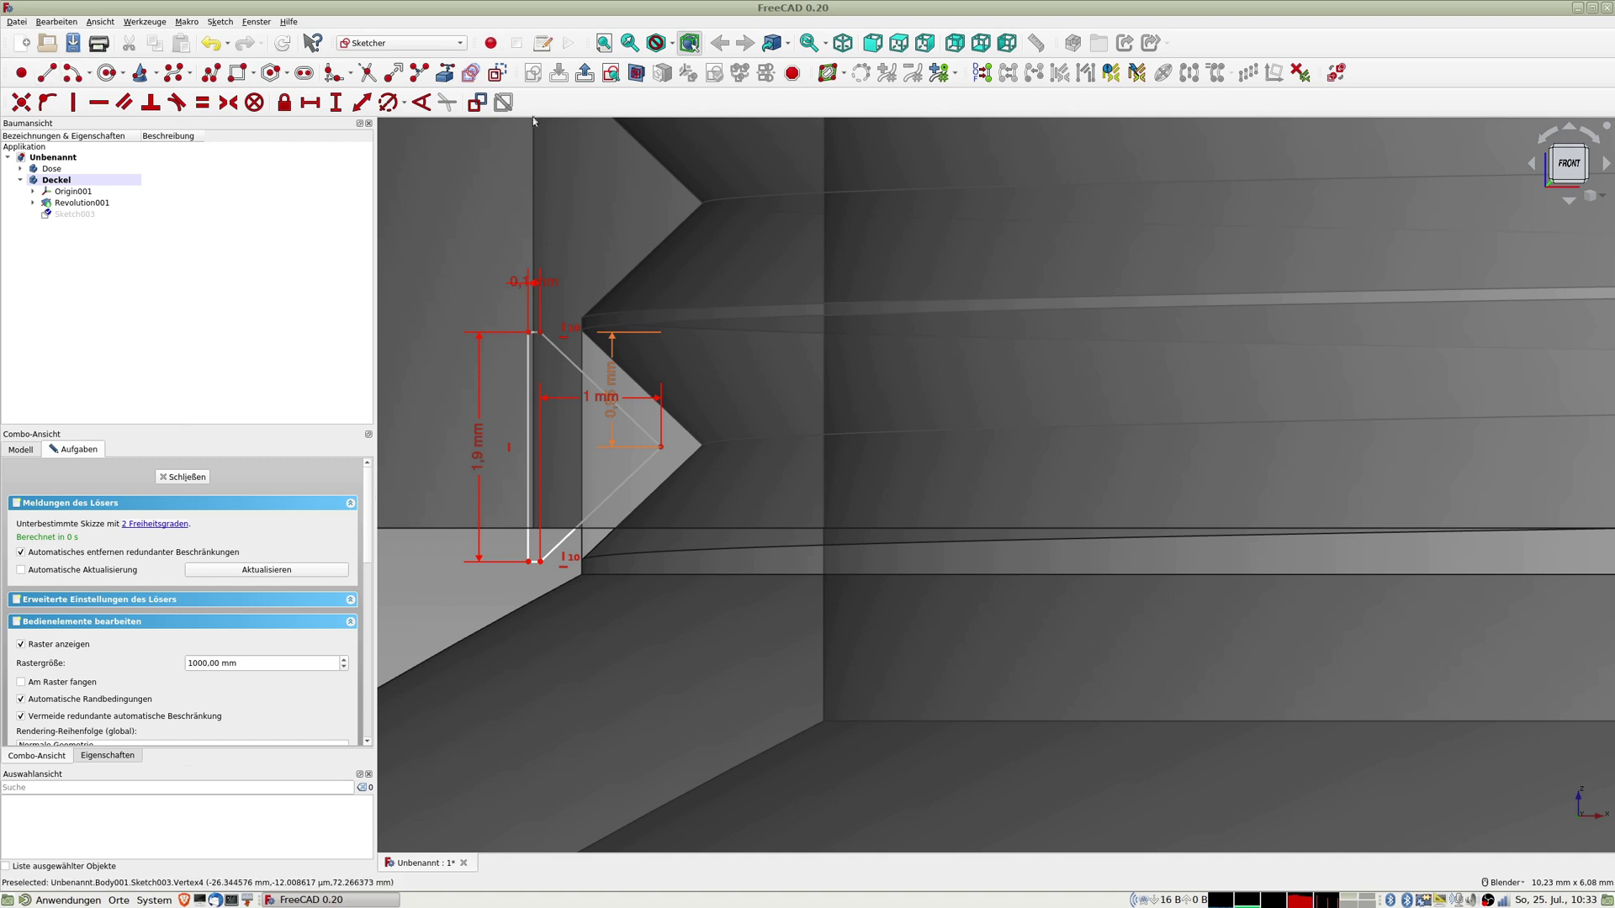
Step: Draw a short vertical construction line through the tip of the lowest thread notch and block it in place
left_click(47, 76)
left_click(703, 515)
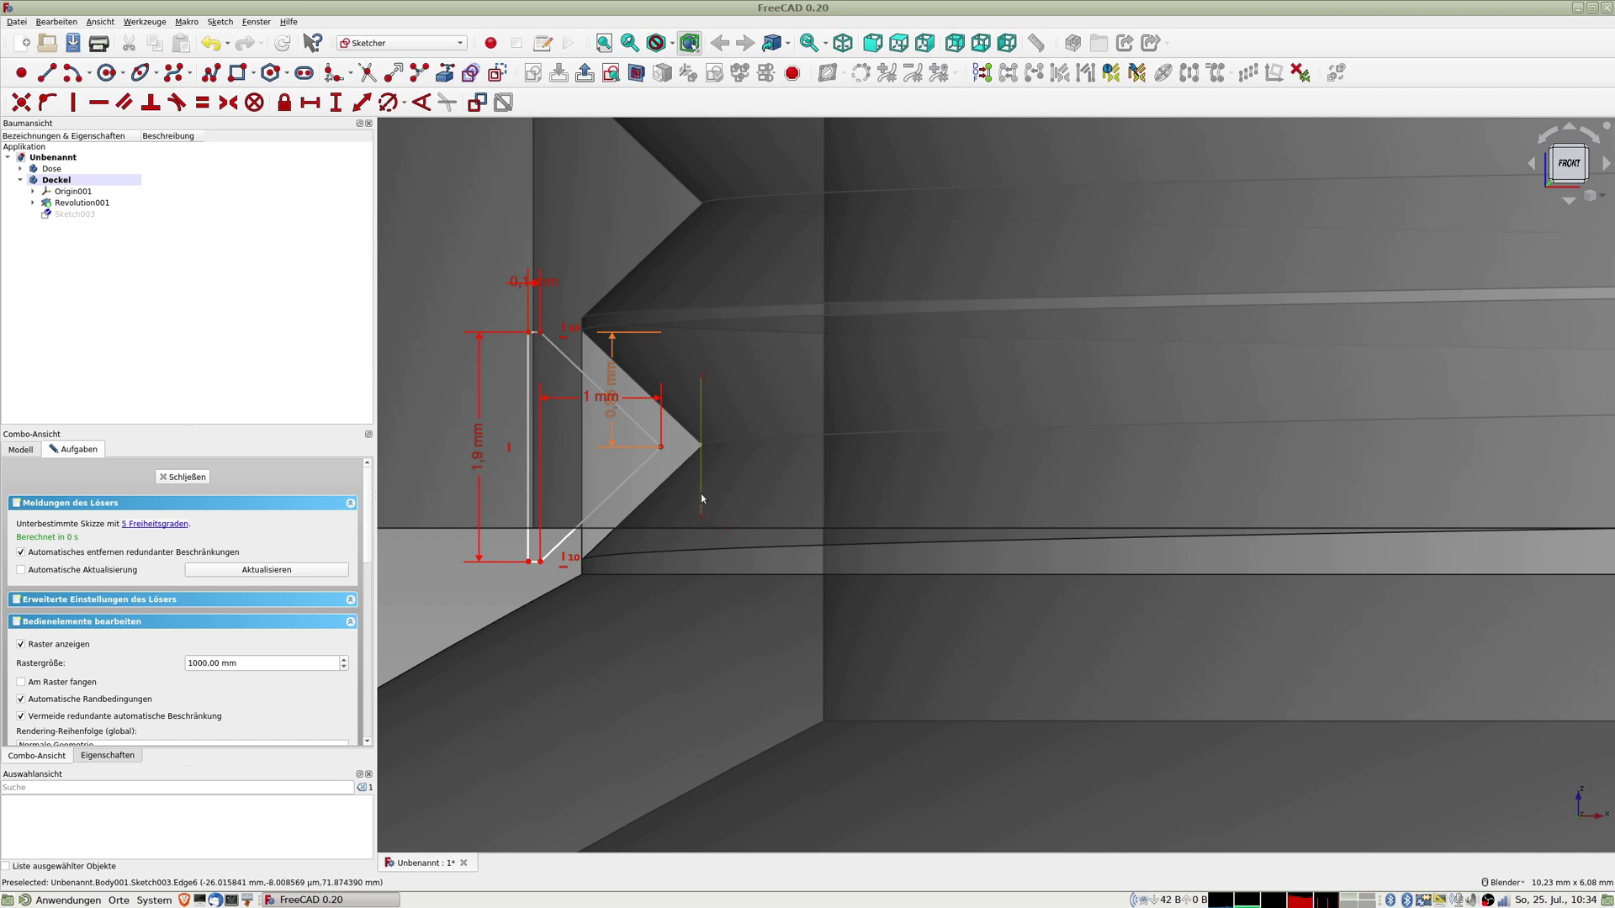
left_click(702, 495)
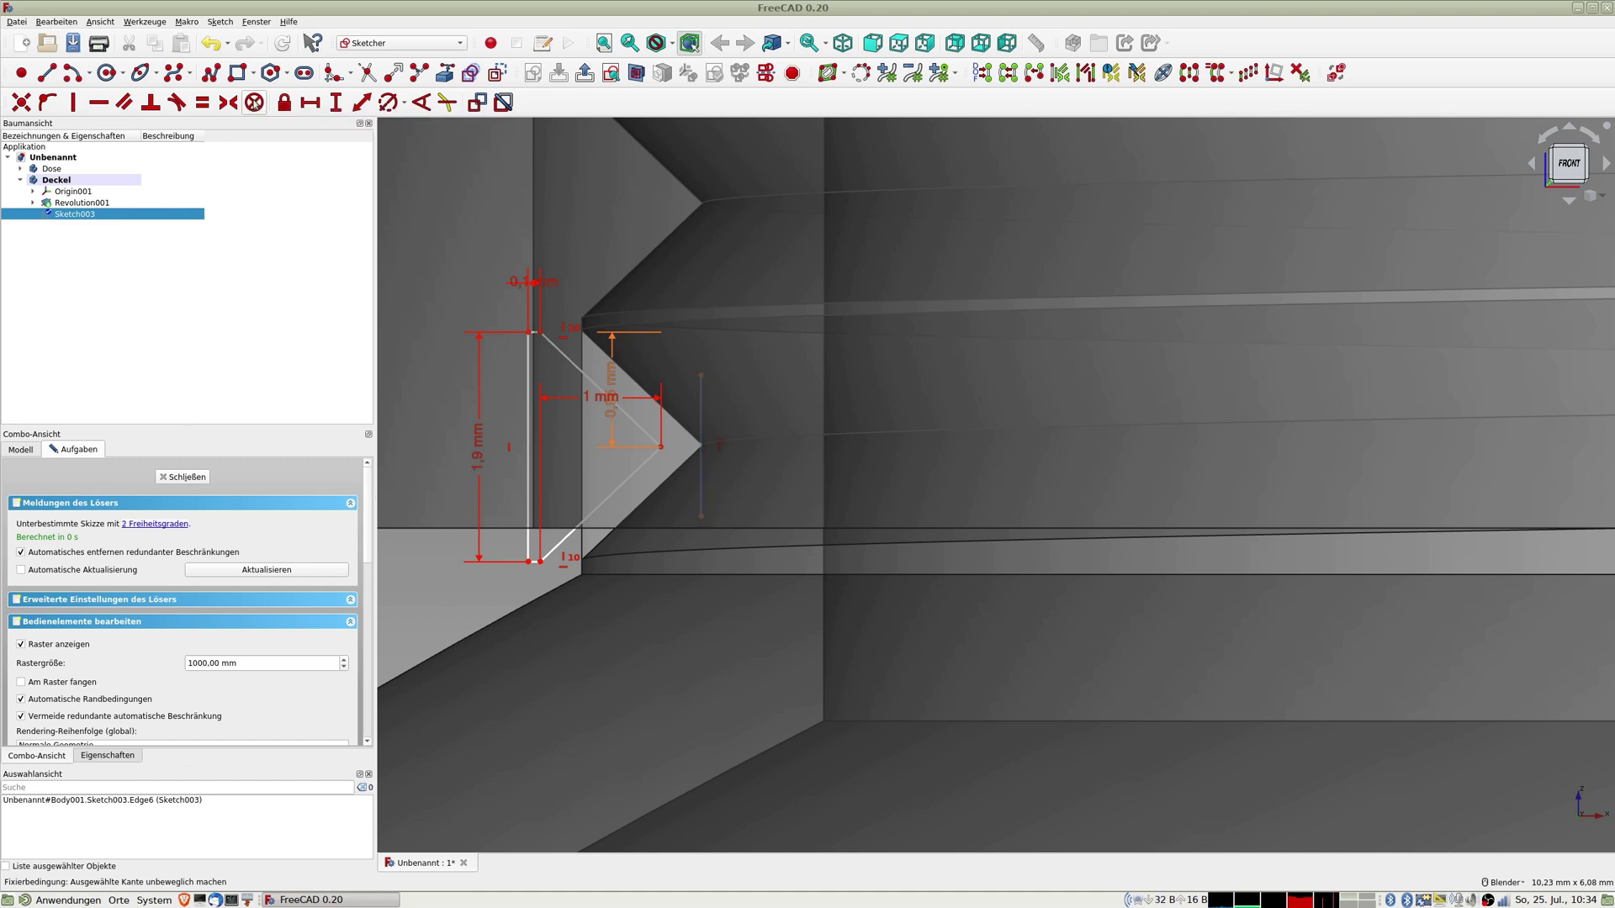
left_click(254, 101)
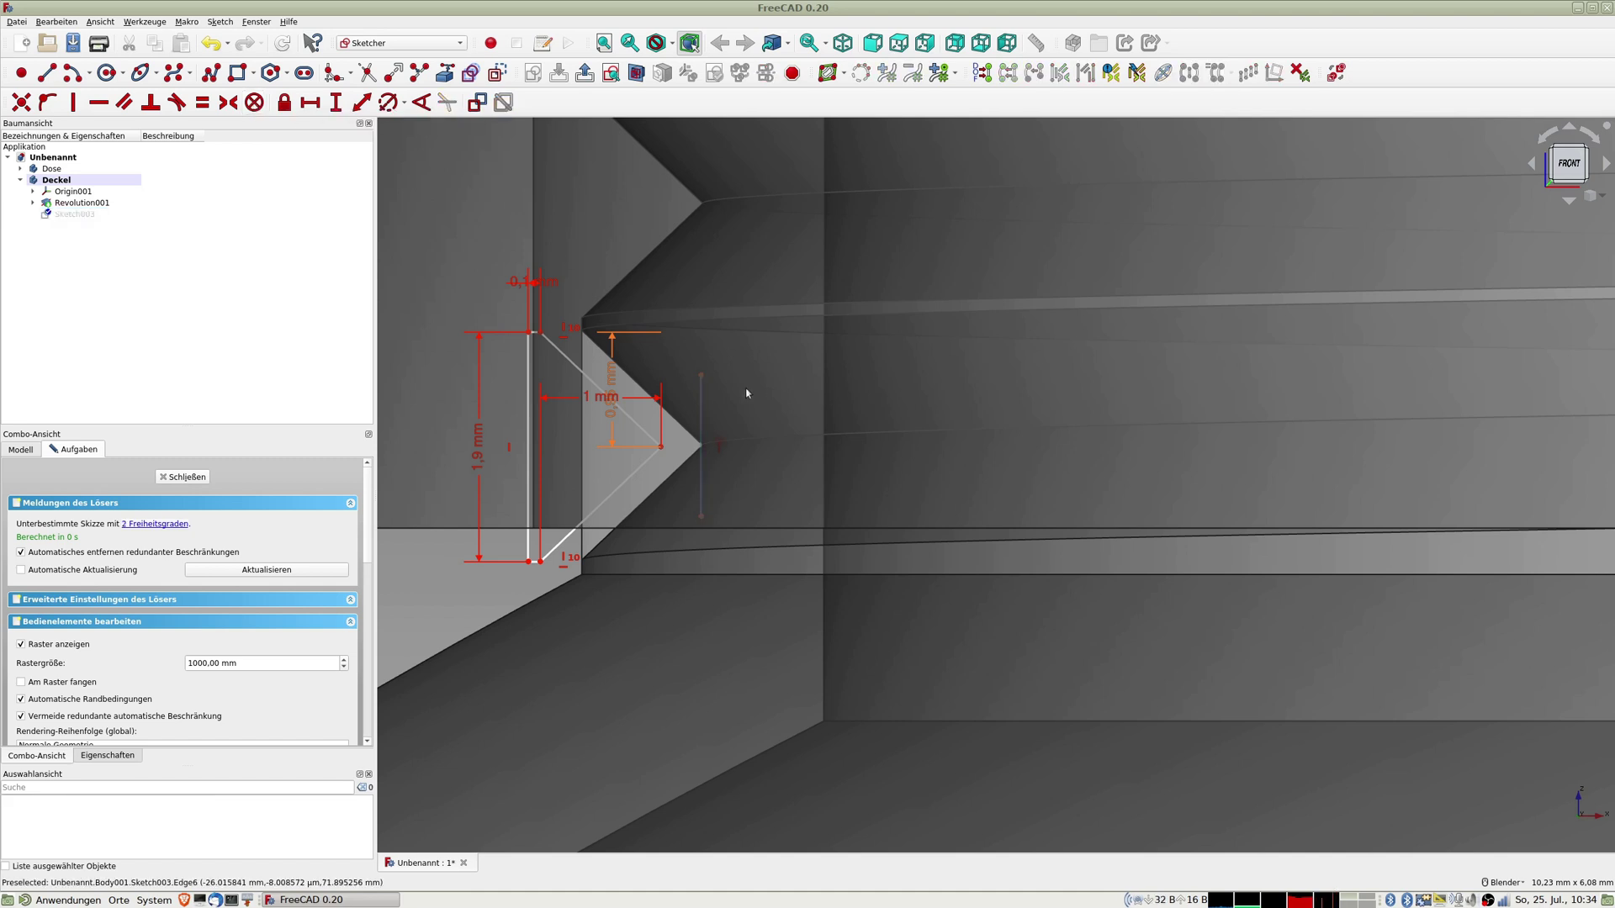
Step: Constrain the distance between the profile's tip and the vertical reference line at the notch tip to 0.5 mm
left_click(662, 446)
left_click(699, 474)
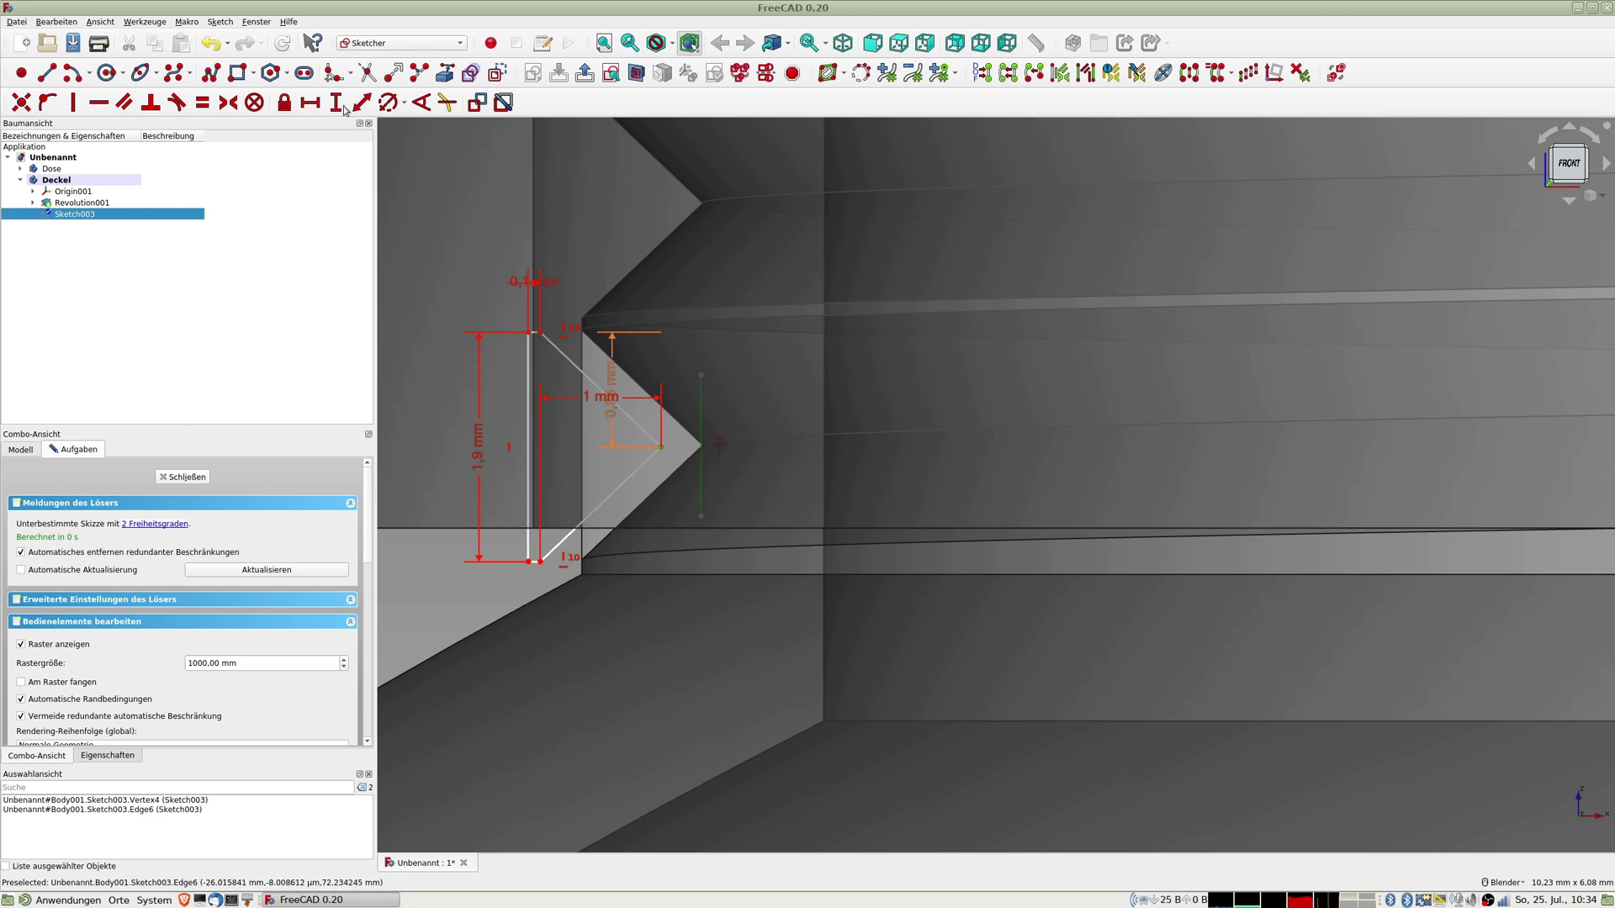
left_click(361, 102)
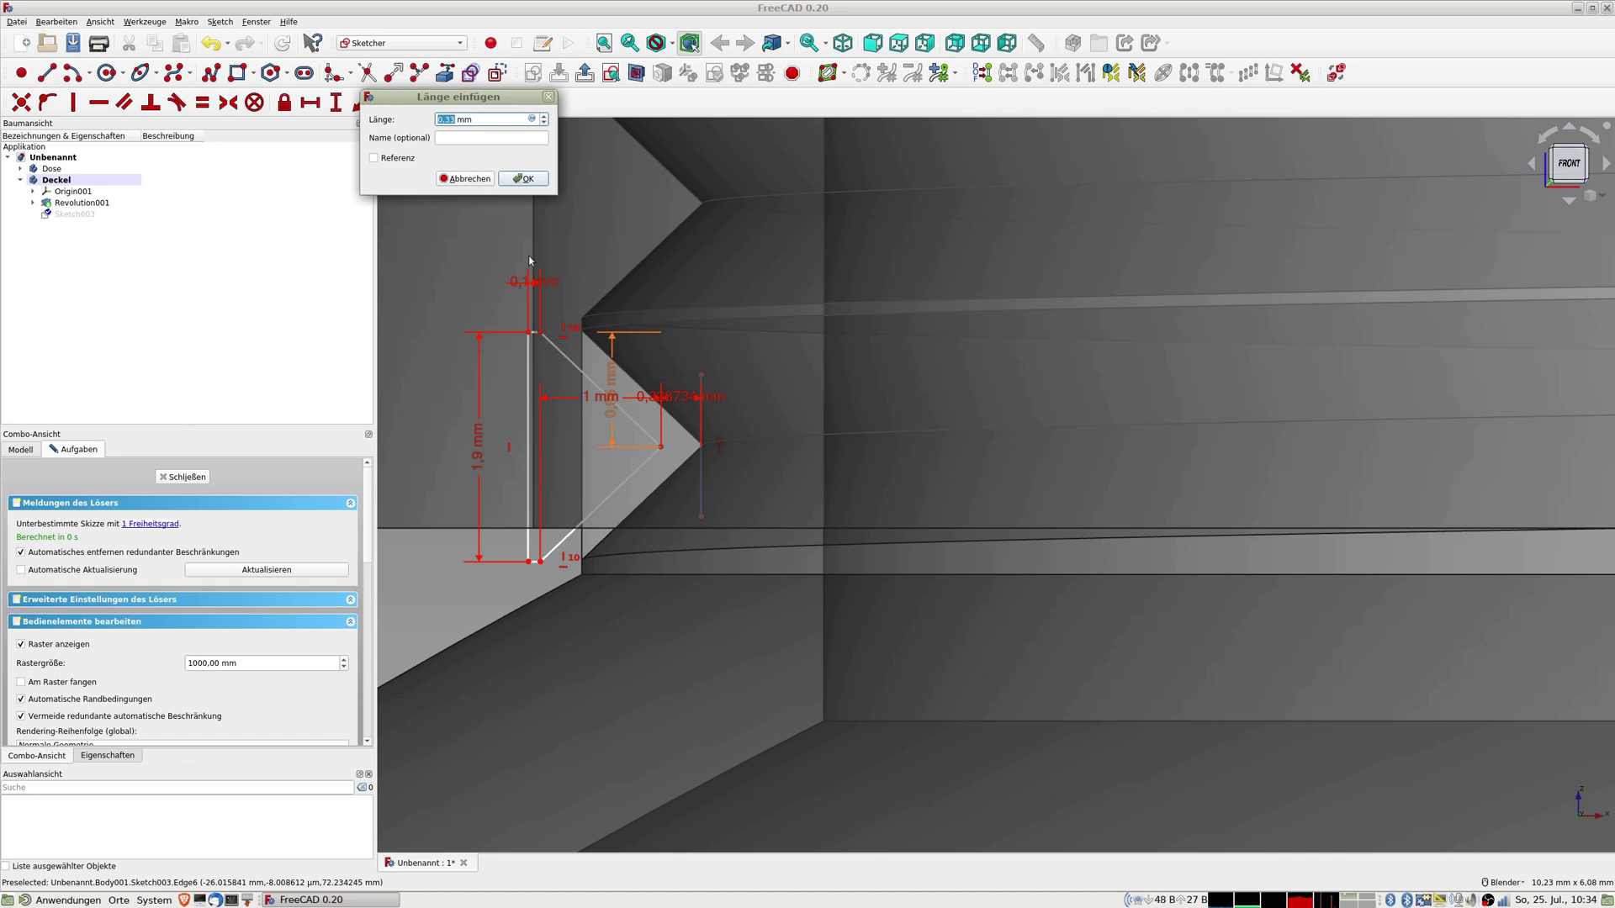
type("0,5")
key("Return")
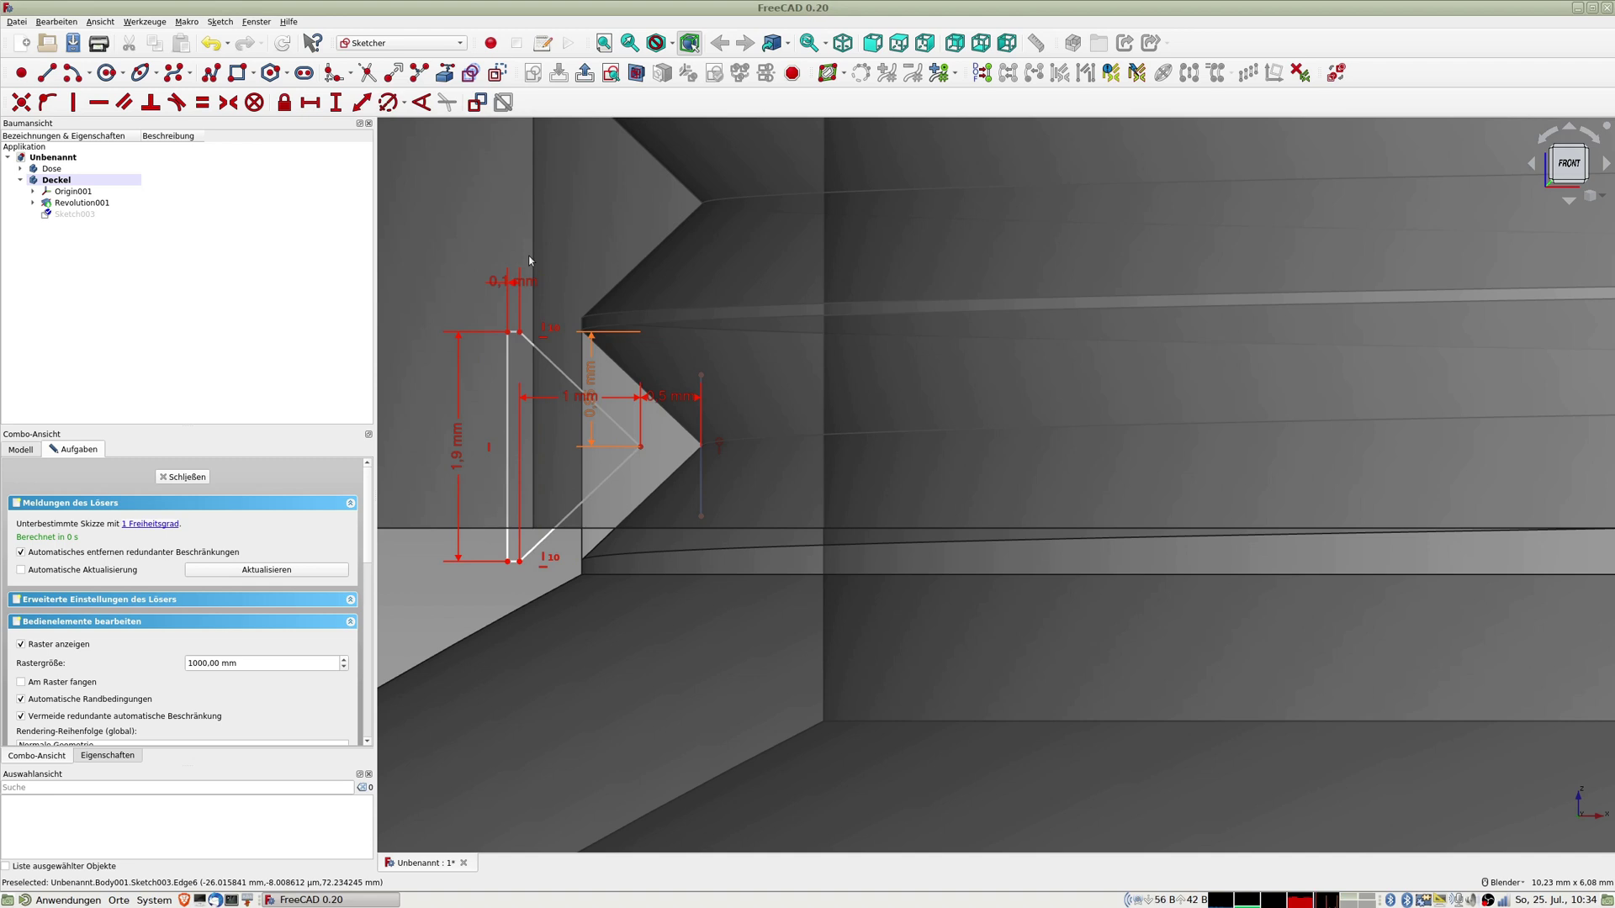
Step: Change the clearance between the profile's tip and the reference line to 0.4 mm, and move the profile up to the lid's lower edge
double_click(660, 395)
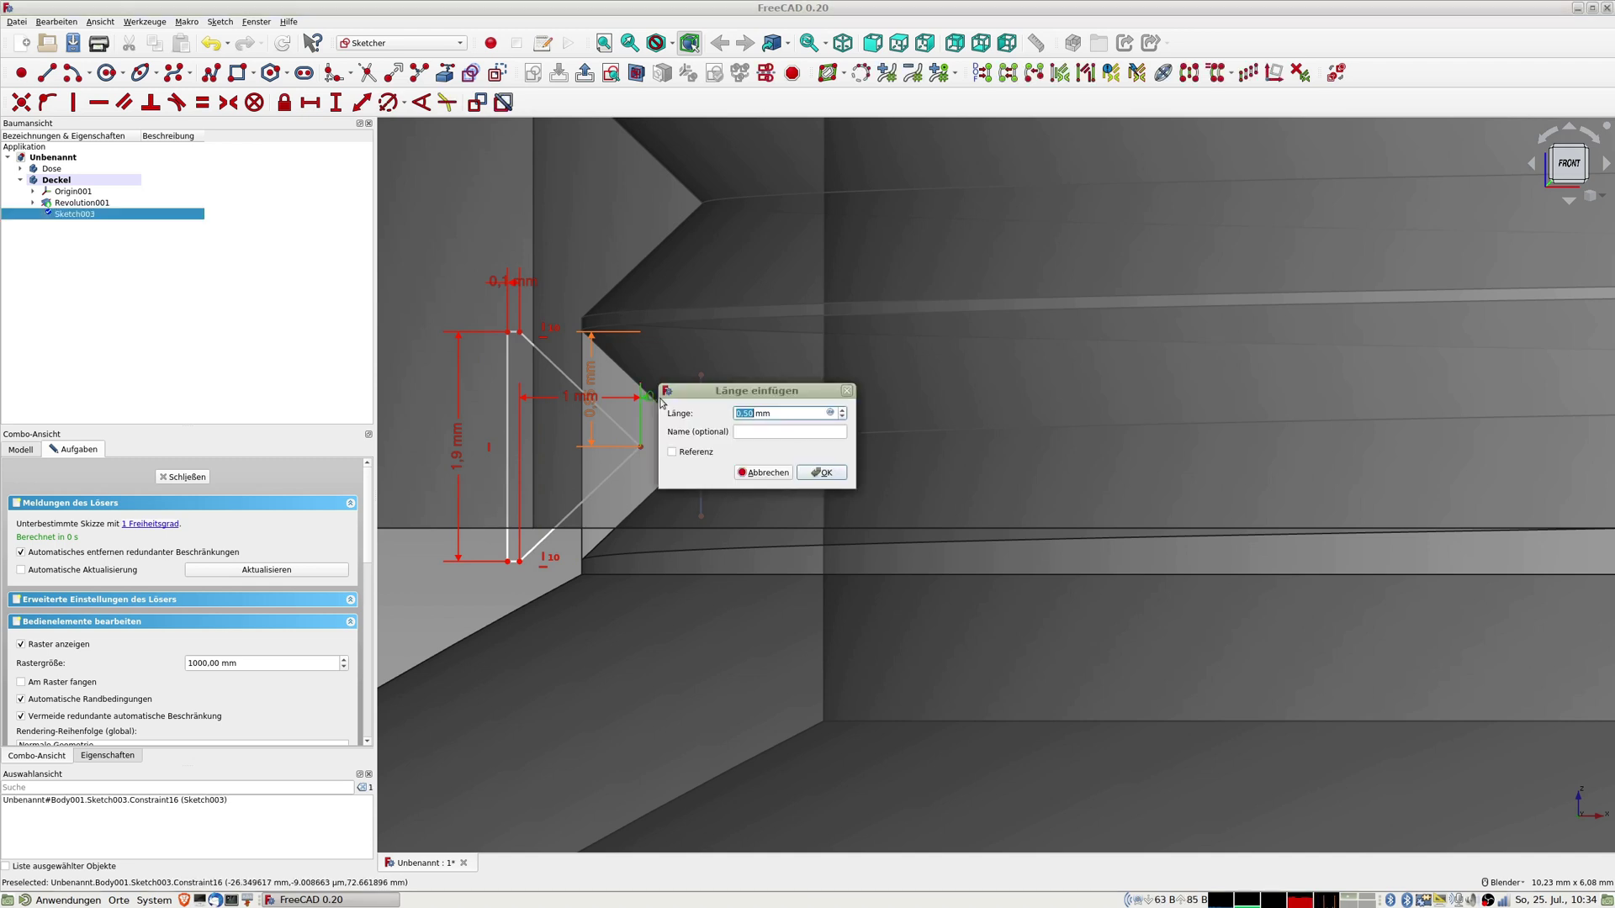
type("4")
key("Return")
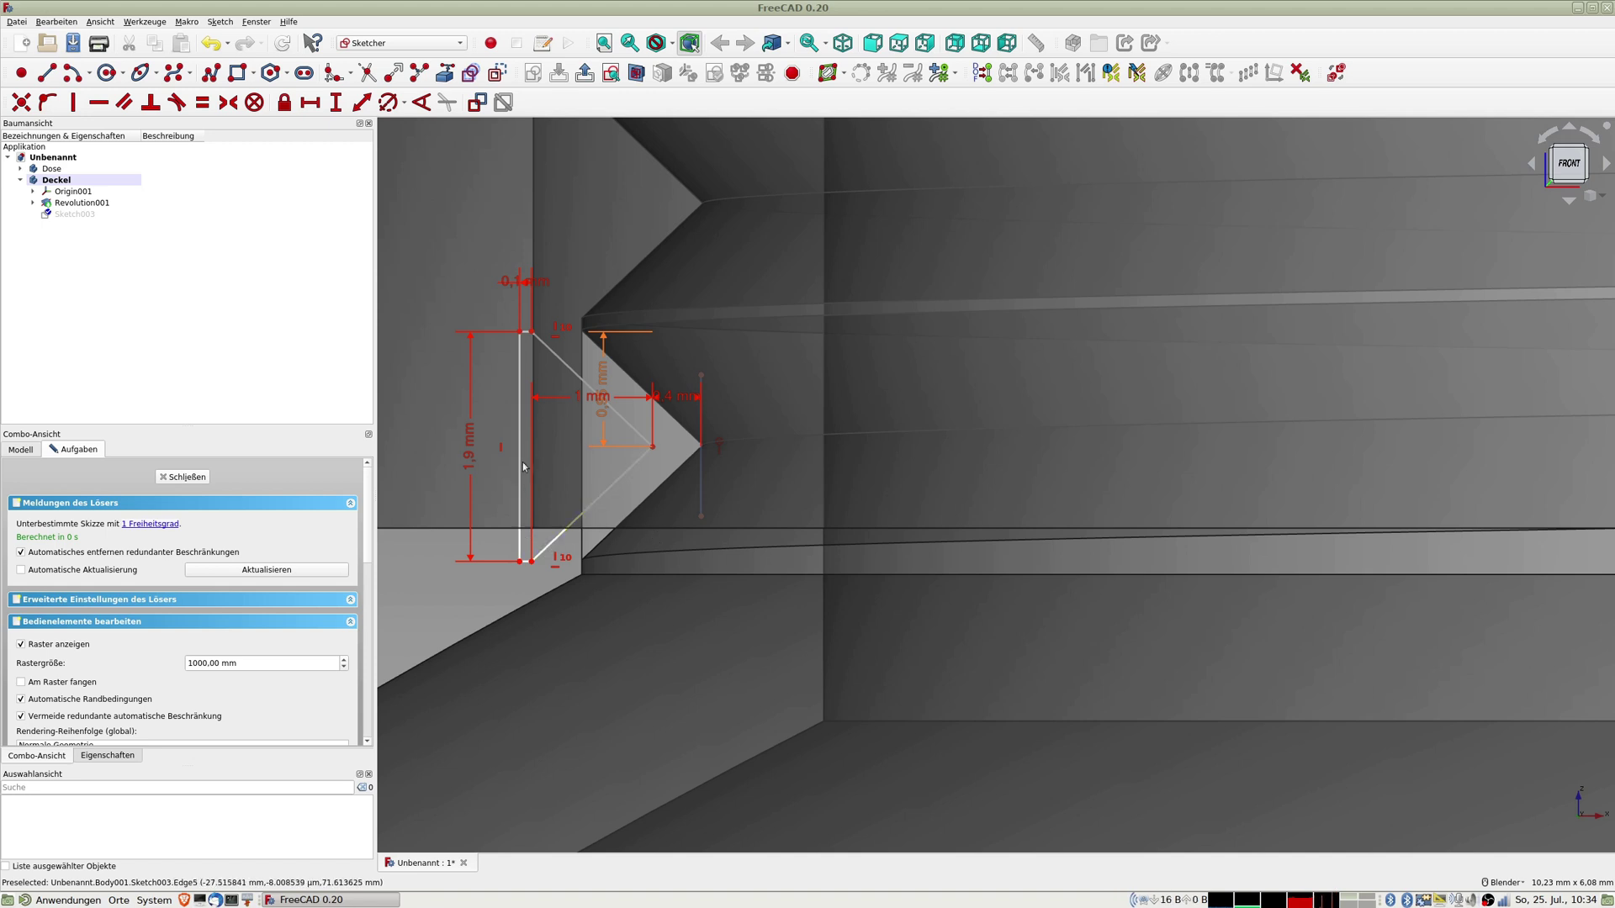
left_click_drag(523, 469, 527, 430)
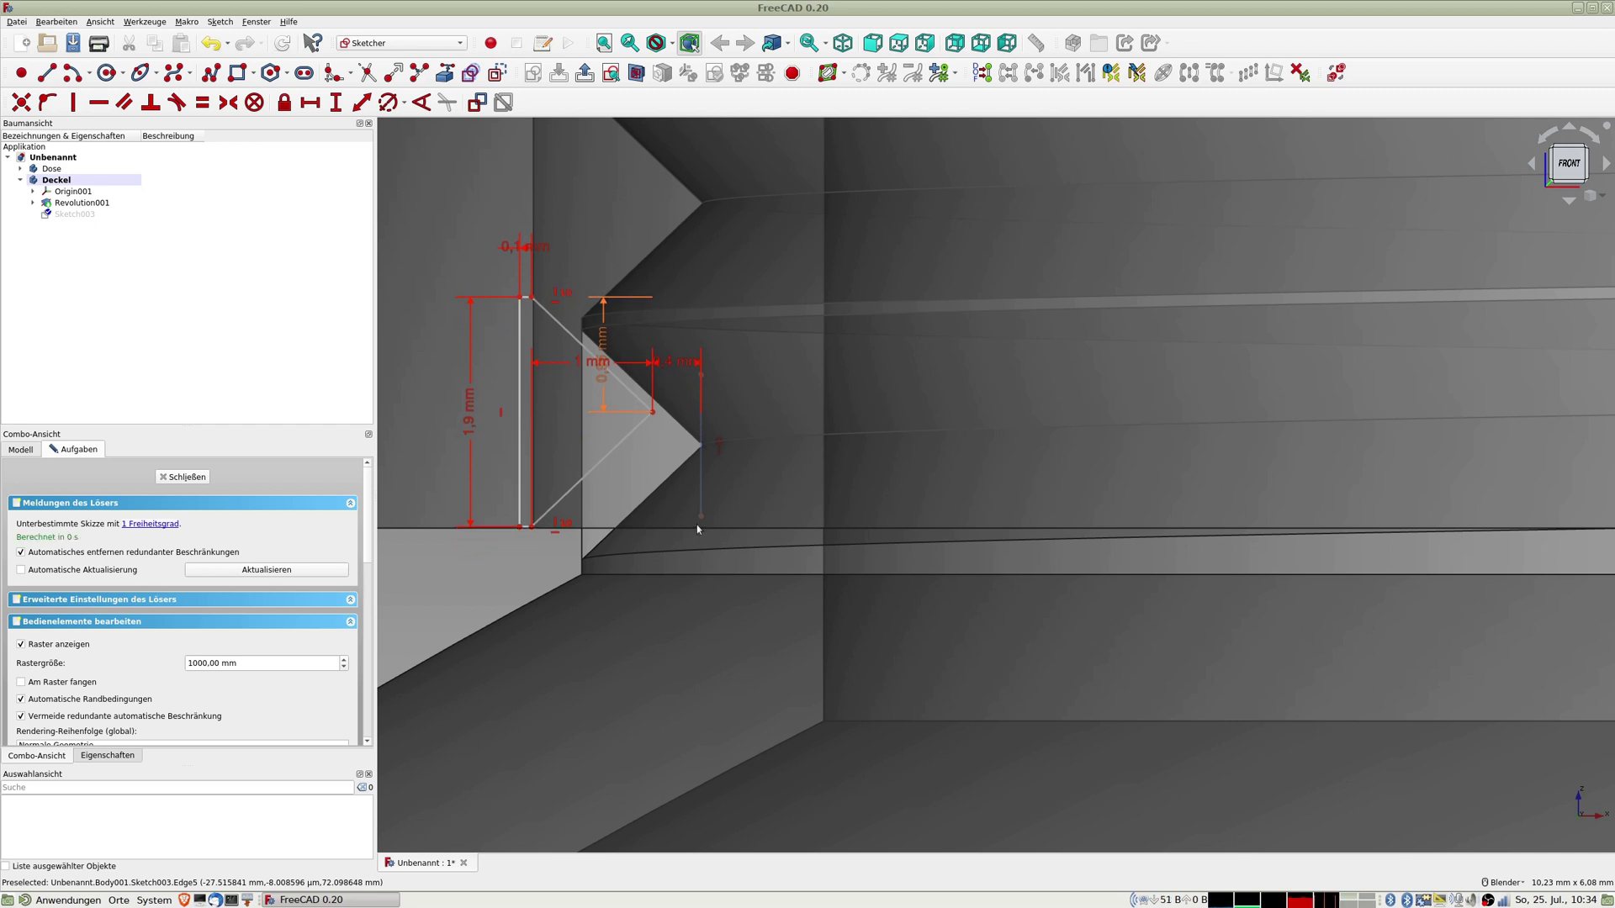
Step: Draw a vertical construction line downward along the sketch's vertical axis, through the lid and the container's neck
scroll(686, 521, "down", 6)
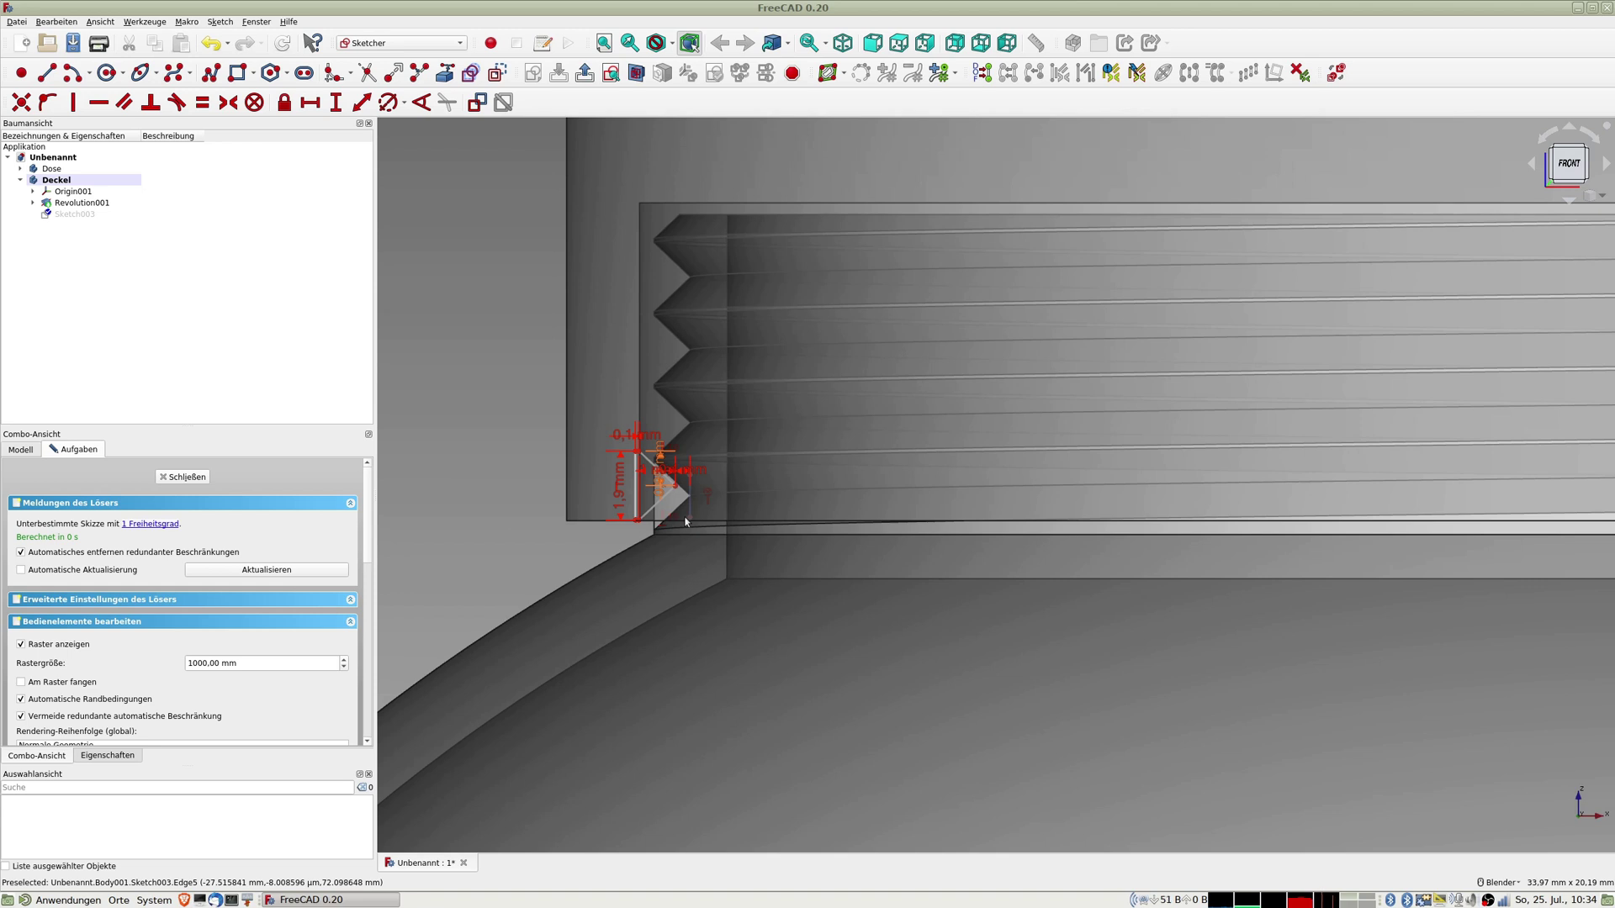
scroll(685, 521, "down", 8)
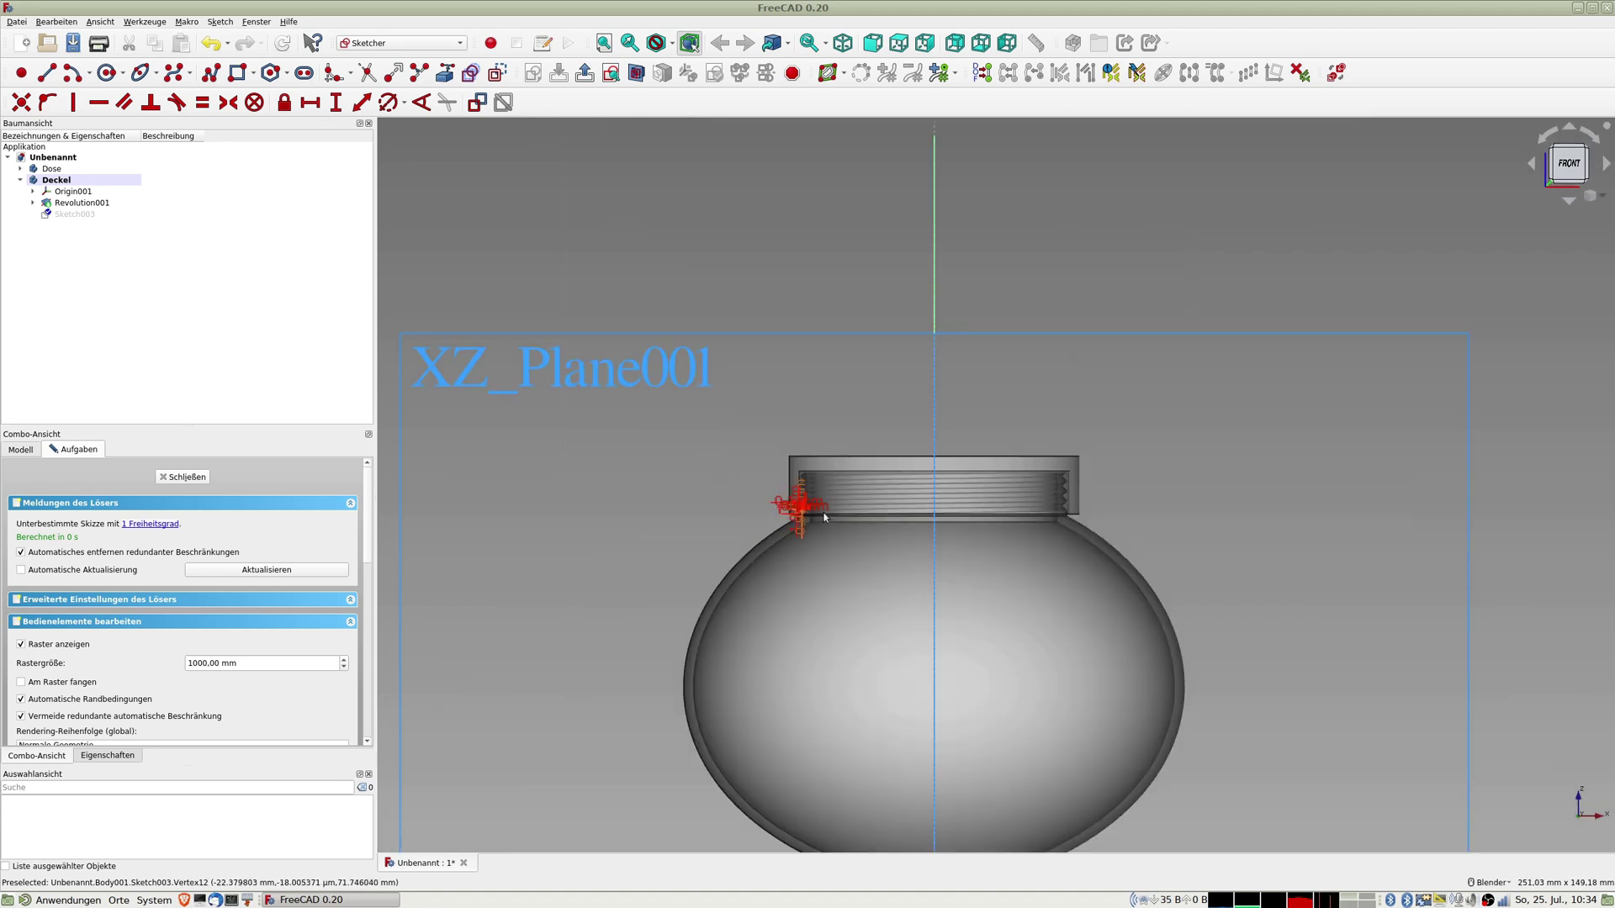
left_click(47, 73)
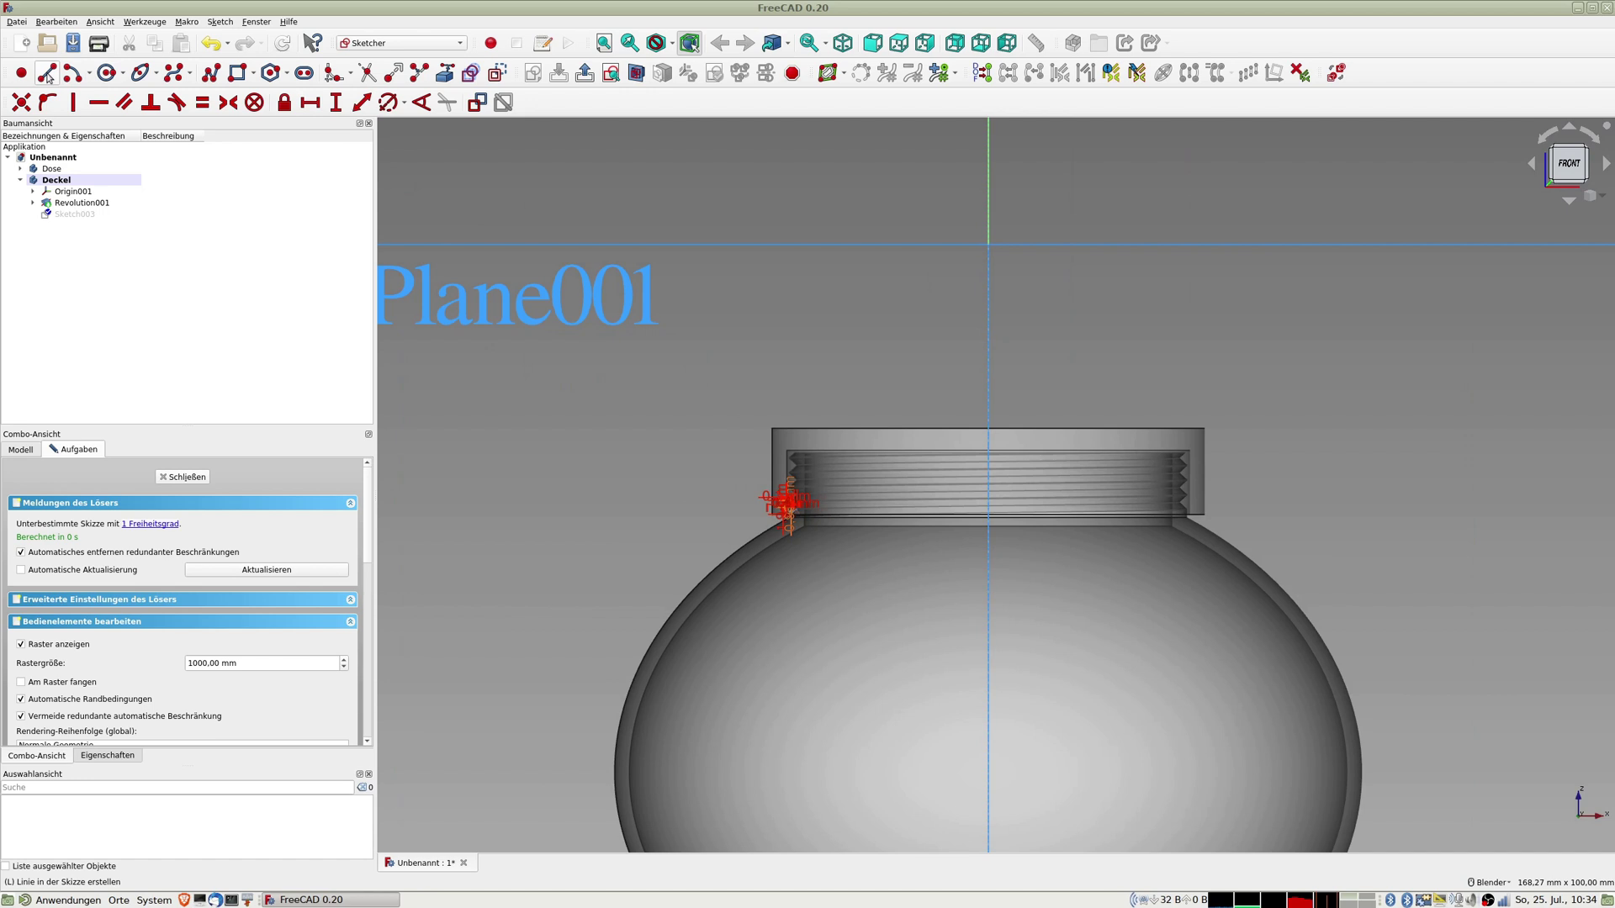
left_click(987, 382)
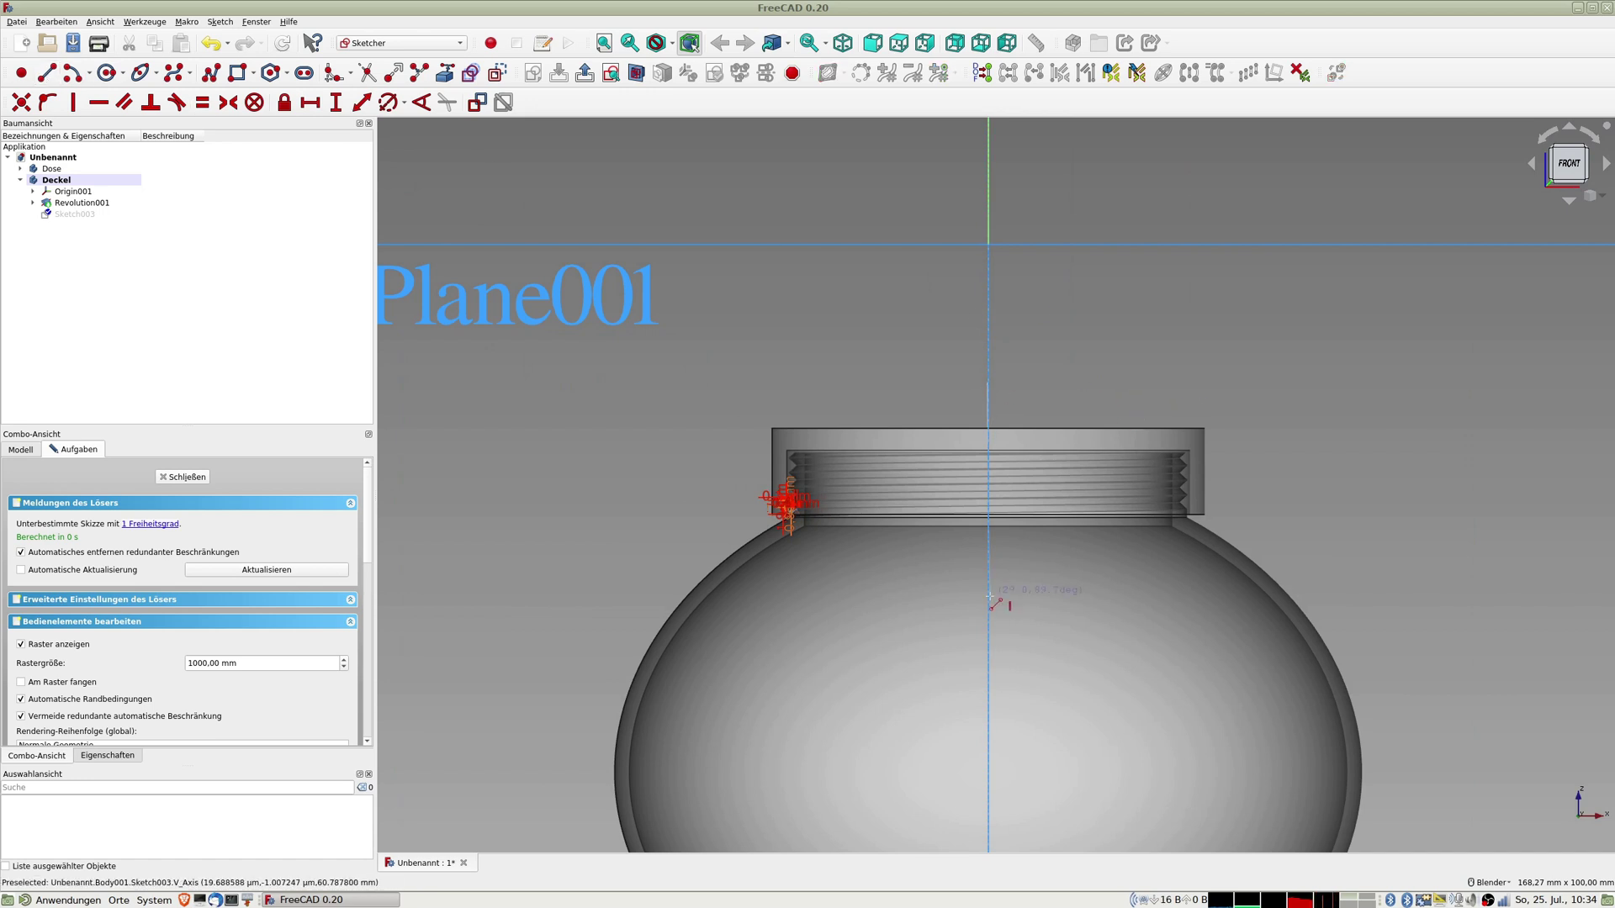
left_click(988, 598)
right_click(989, 598)
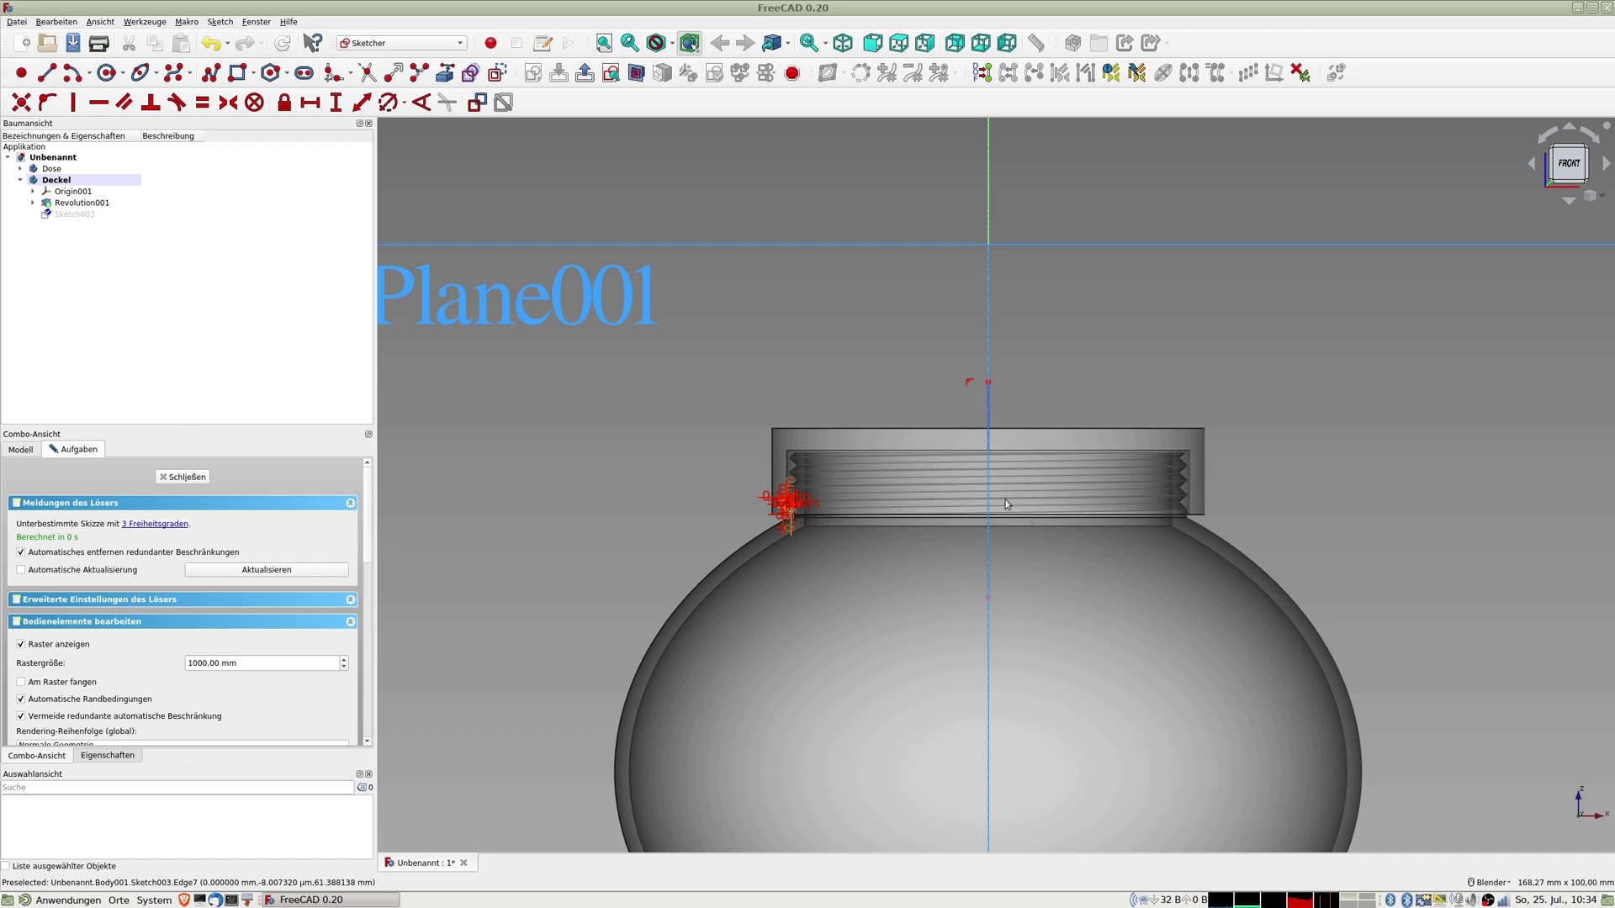
left_click(990, 410)
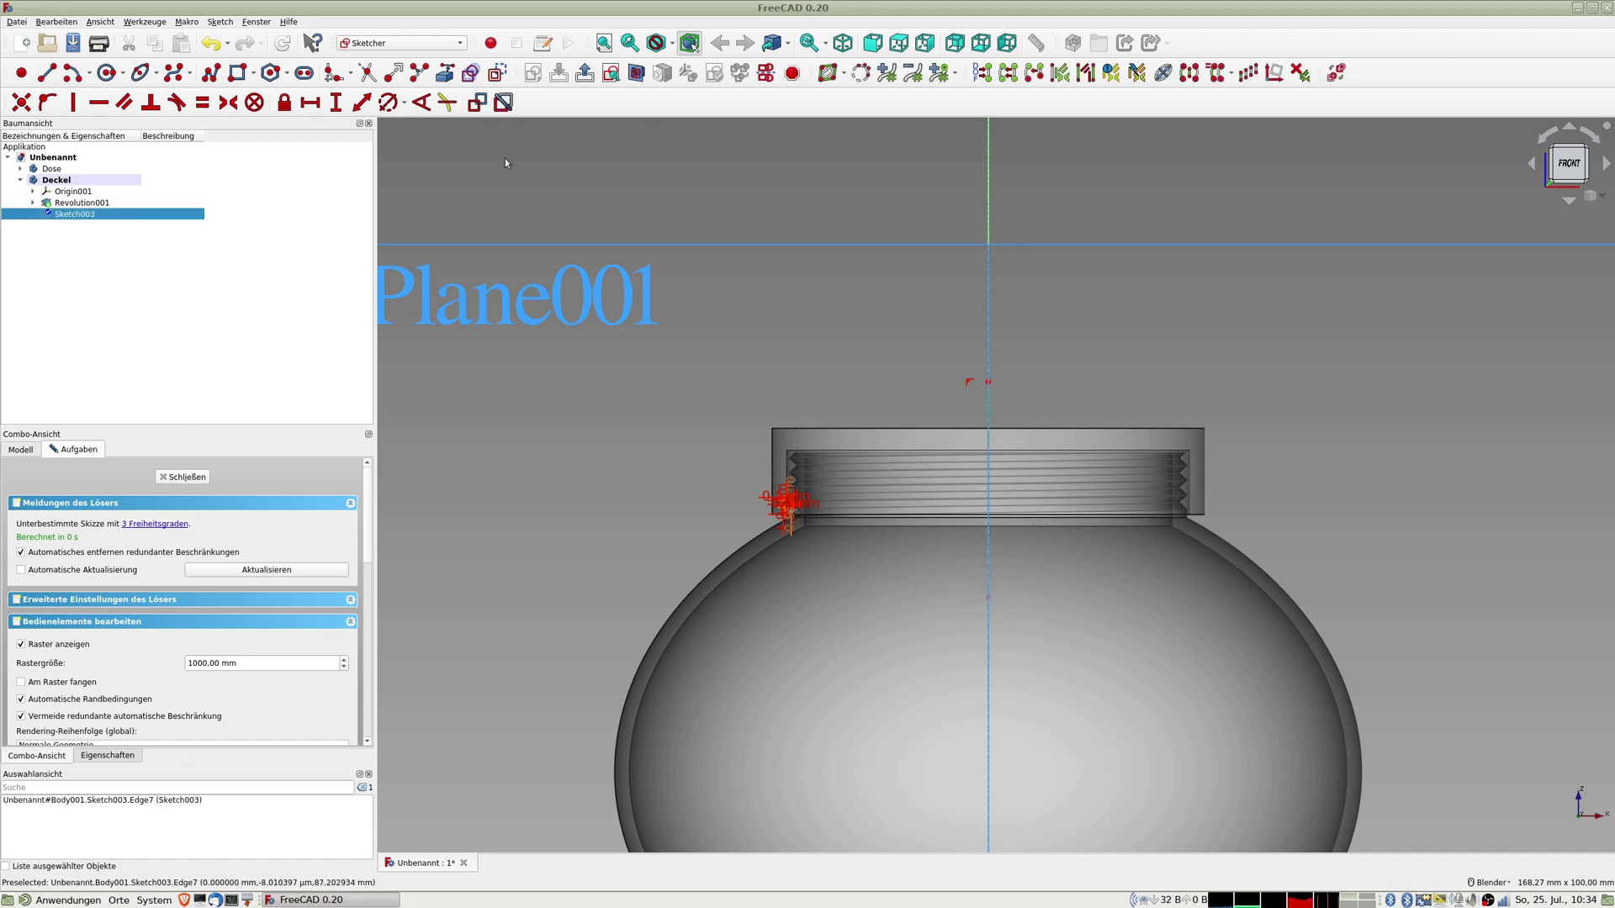
left_click(961, 394)
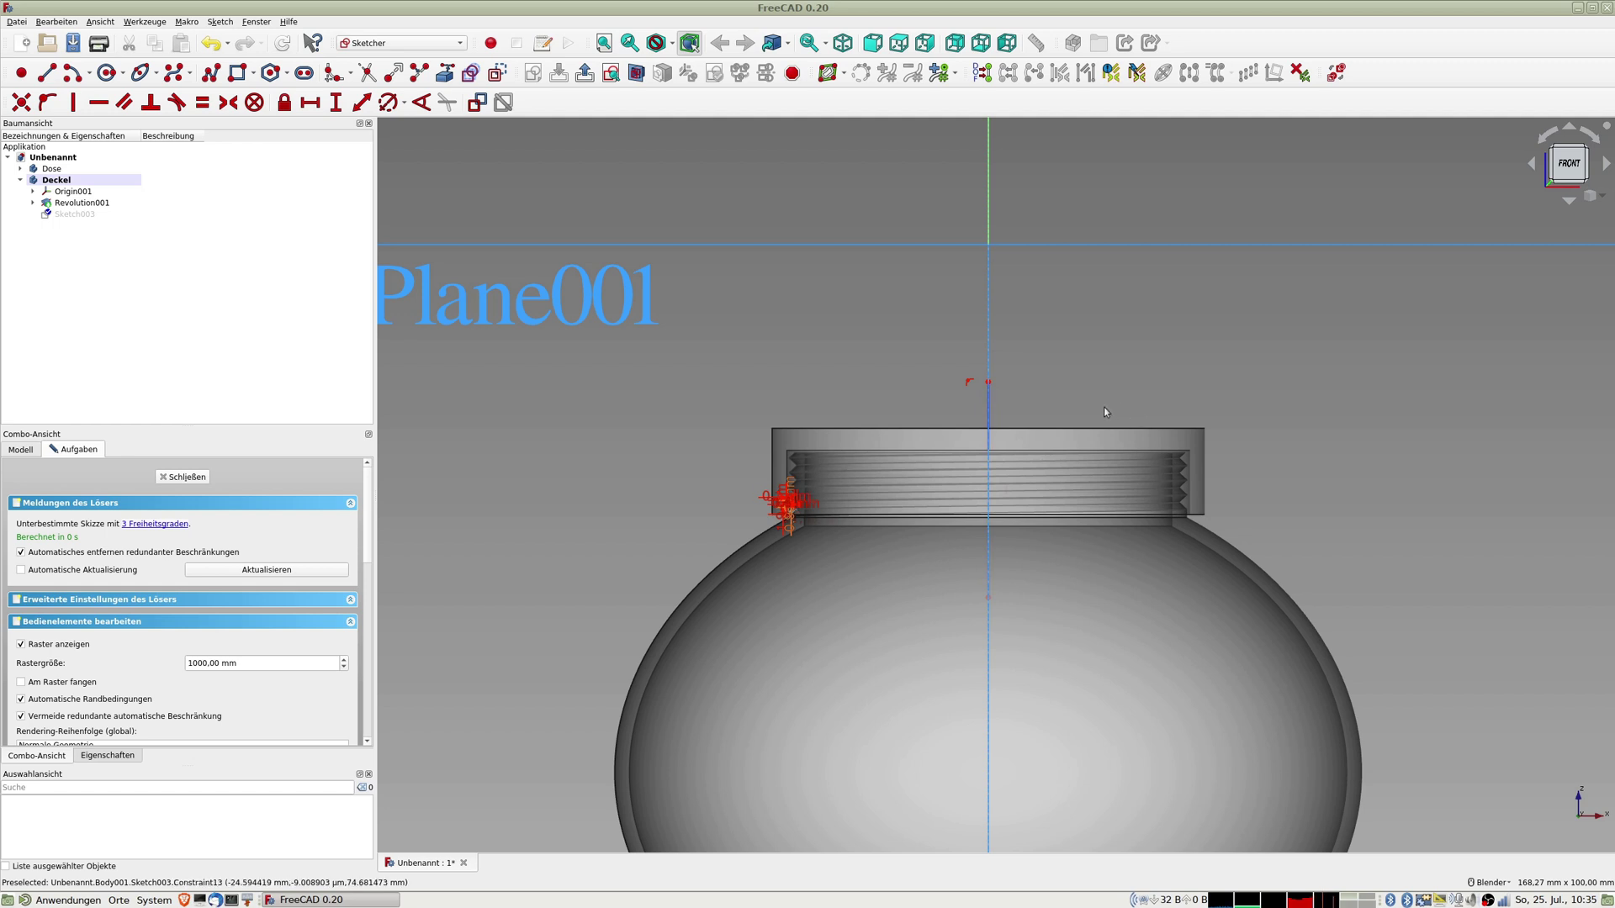
left_click(990, 409)
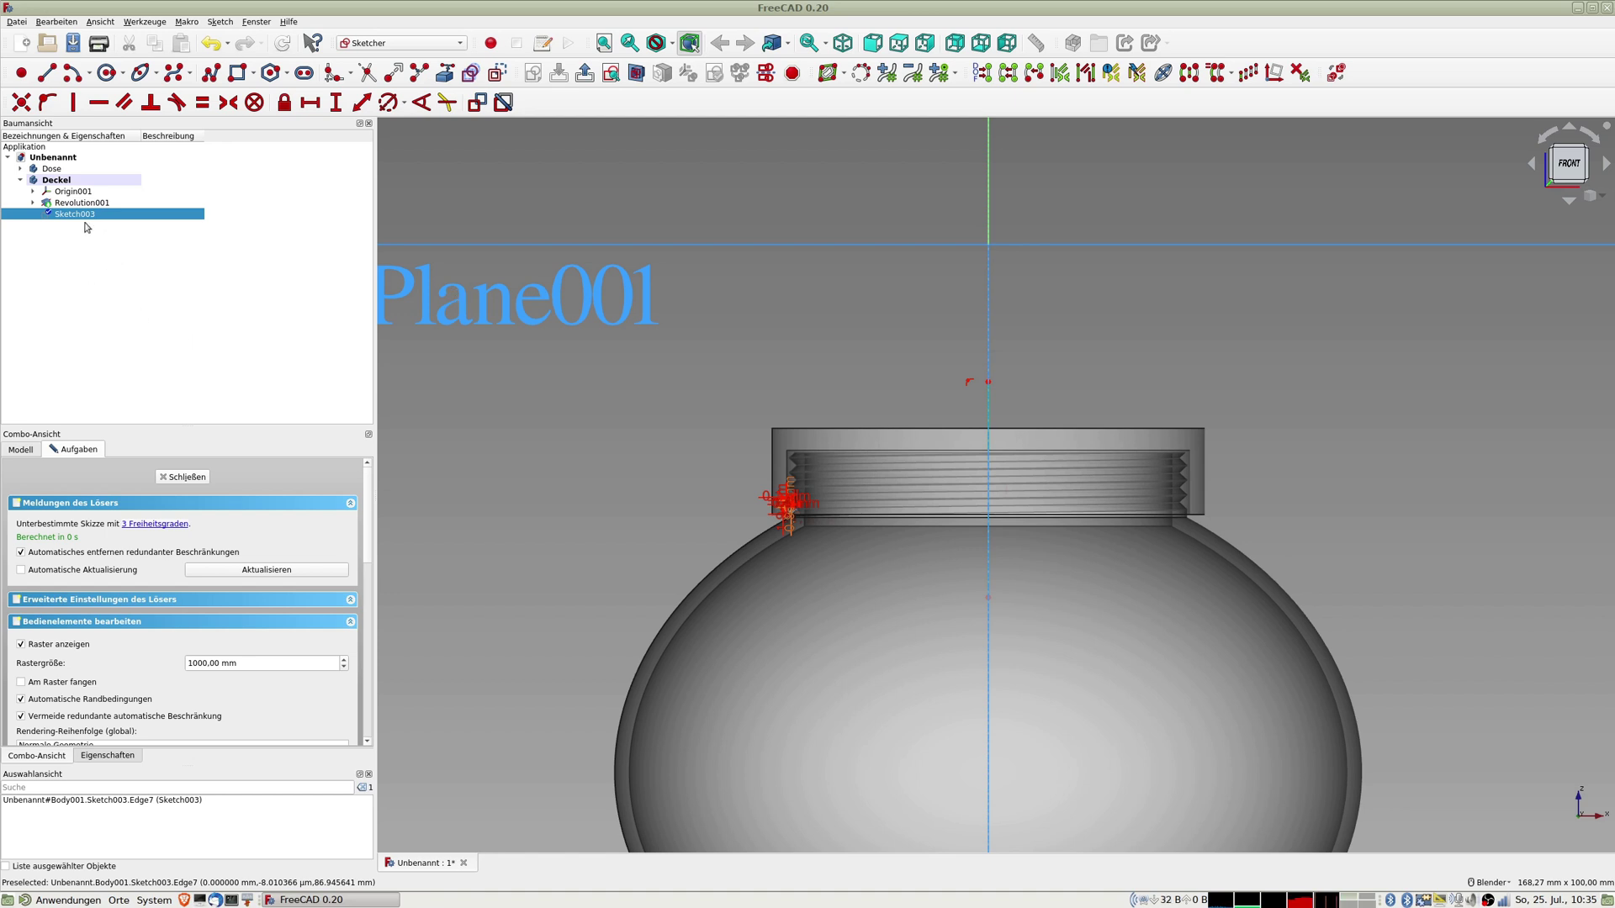
Step: Close the thread profile sketch and create an additive helix from it around Konstruktionslinie 2
scroll(767, 503, "up", 5)
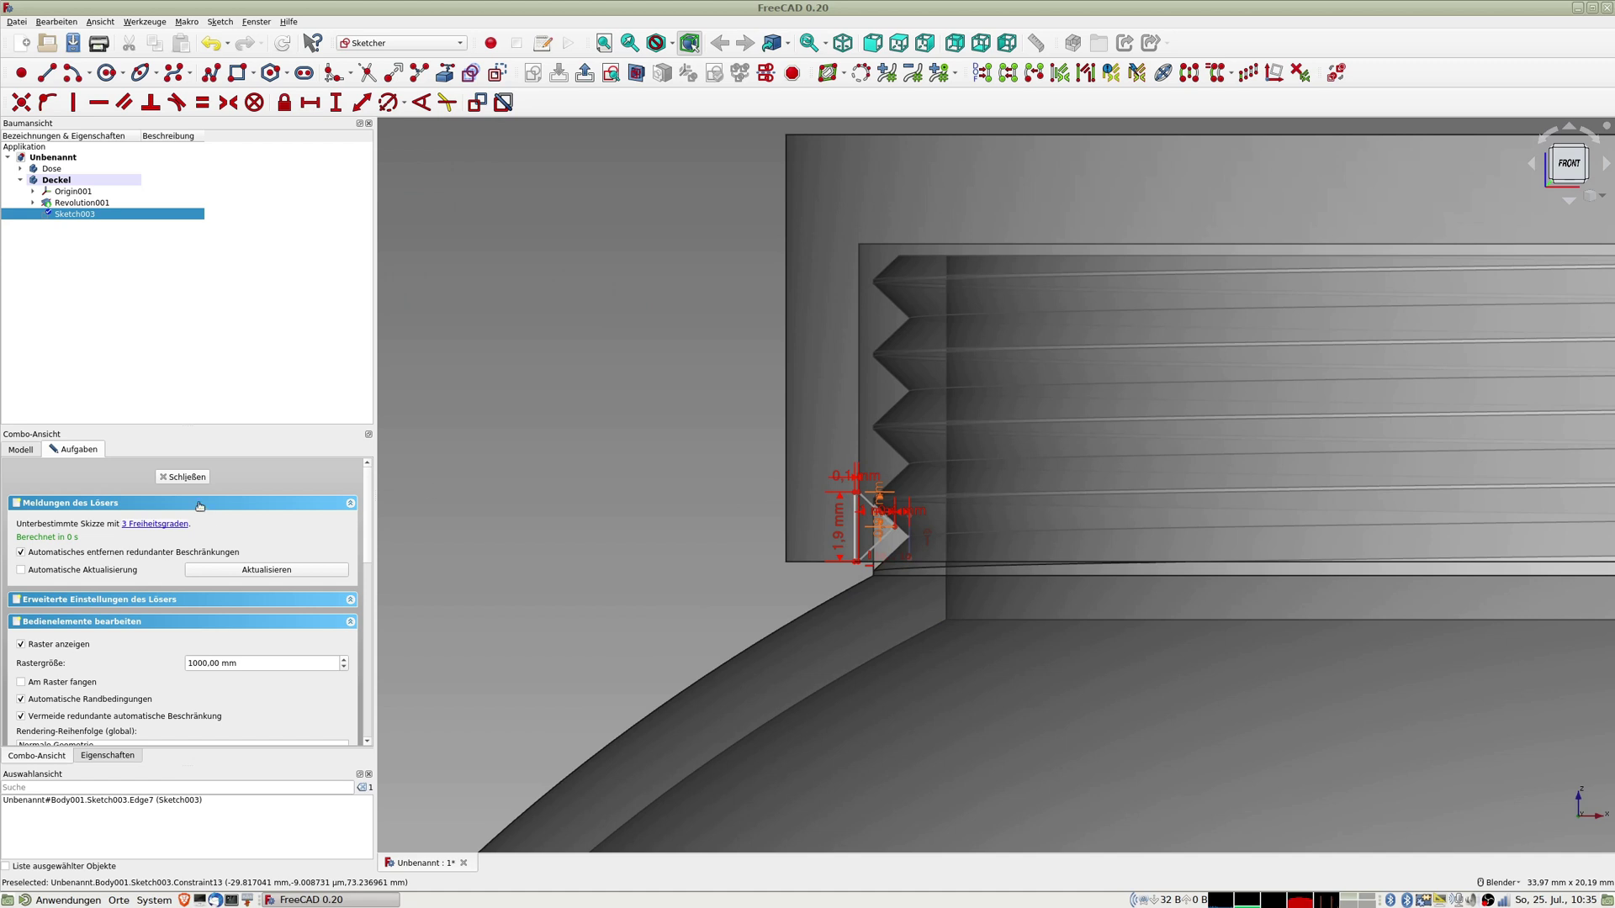
left_click(185, 477)
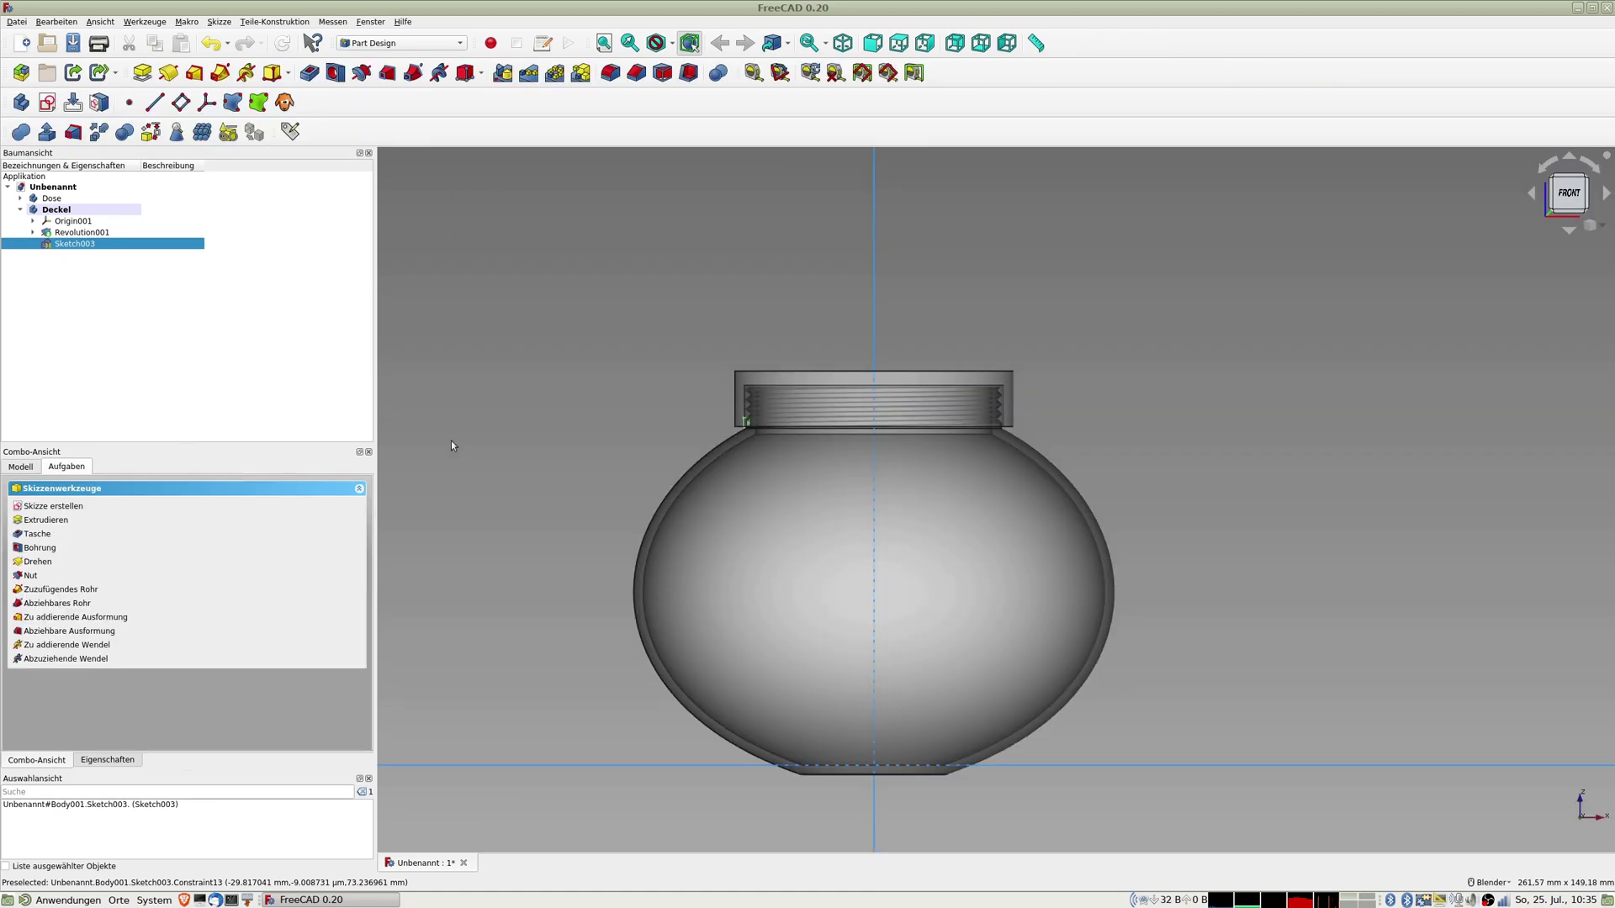
left_click(248, 74)
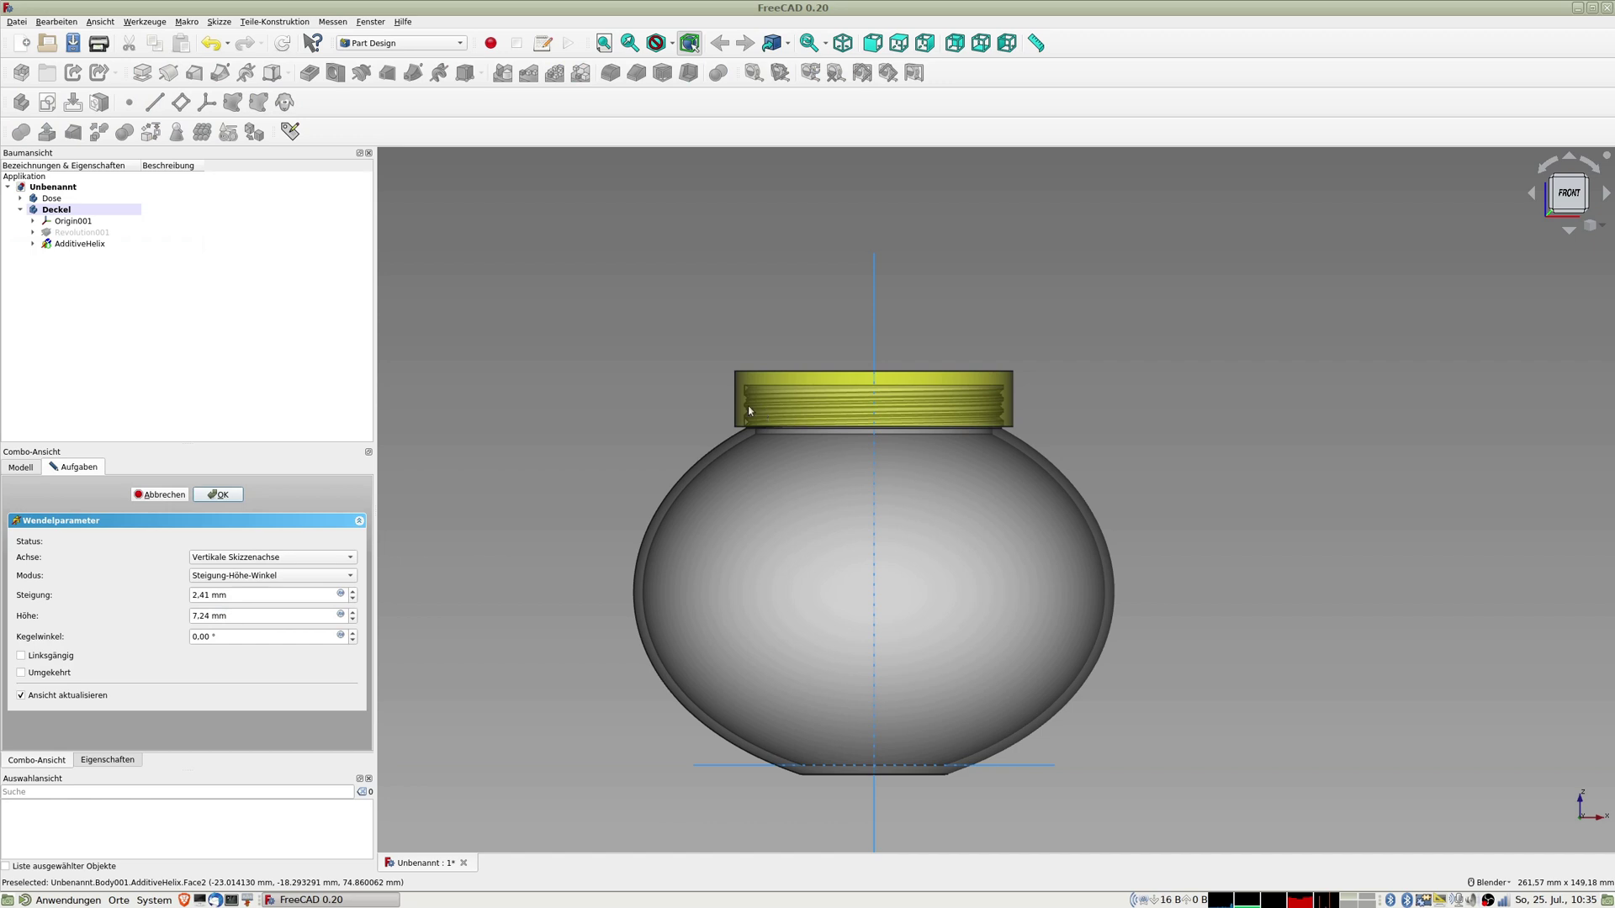
left_click(273, 559)
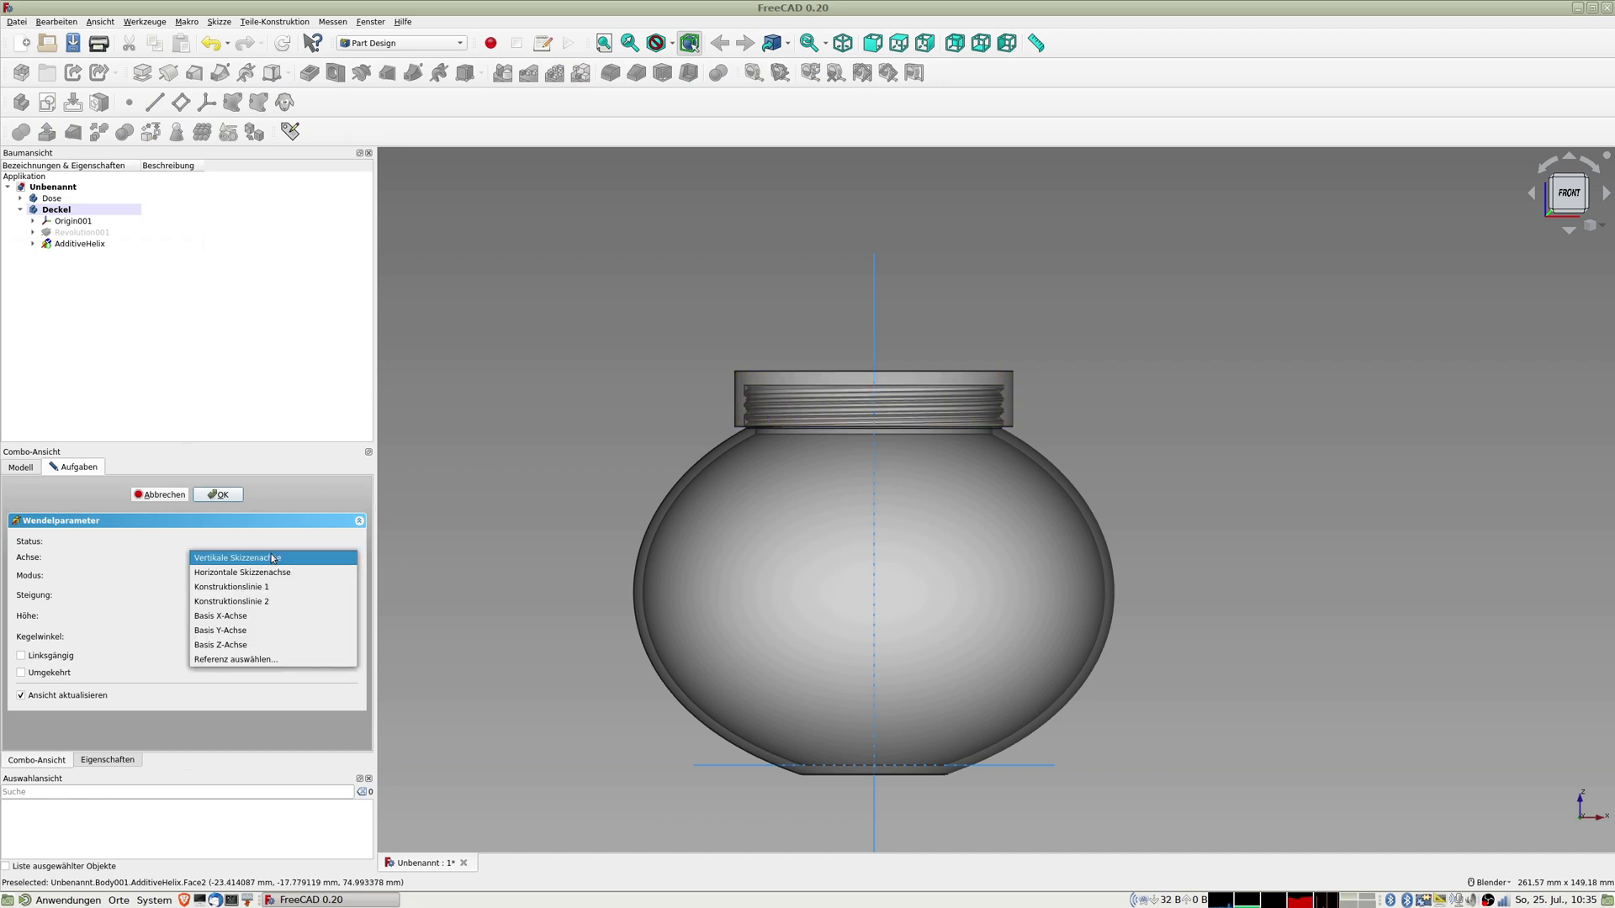
left_click(250, 603)
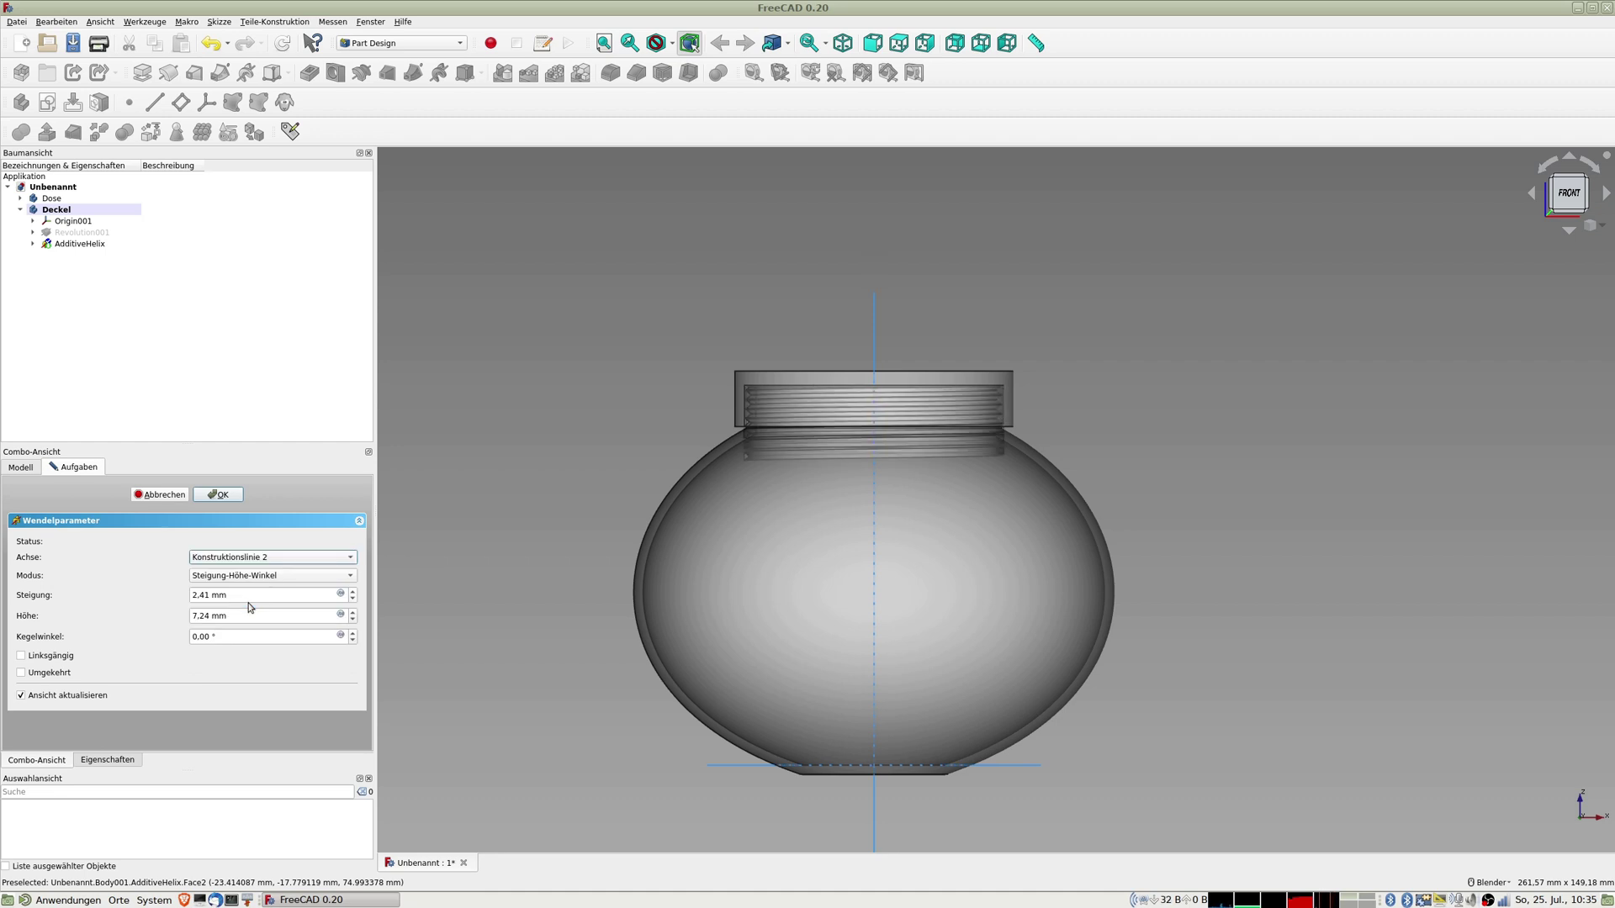
scroll(792, 425, "up", 3)
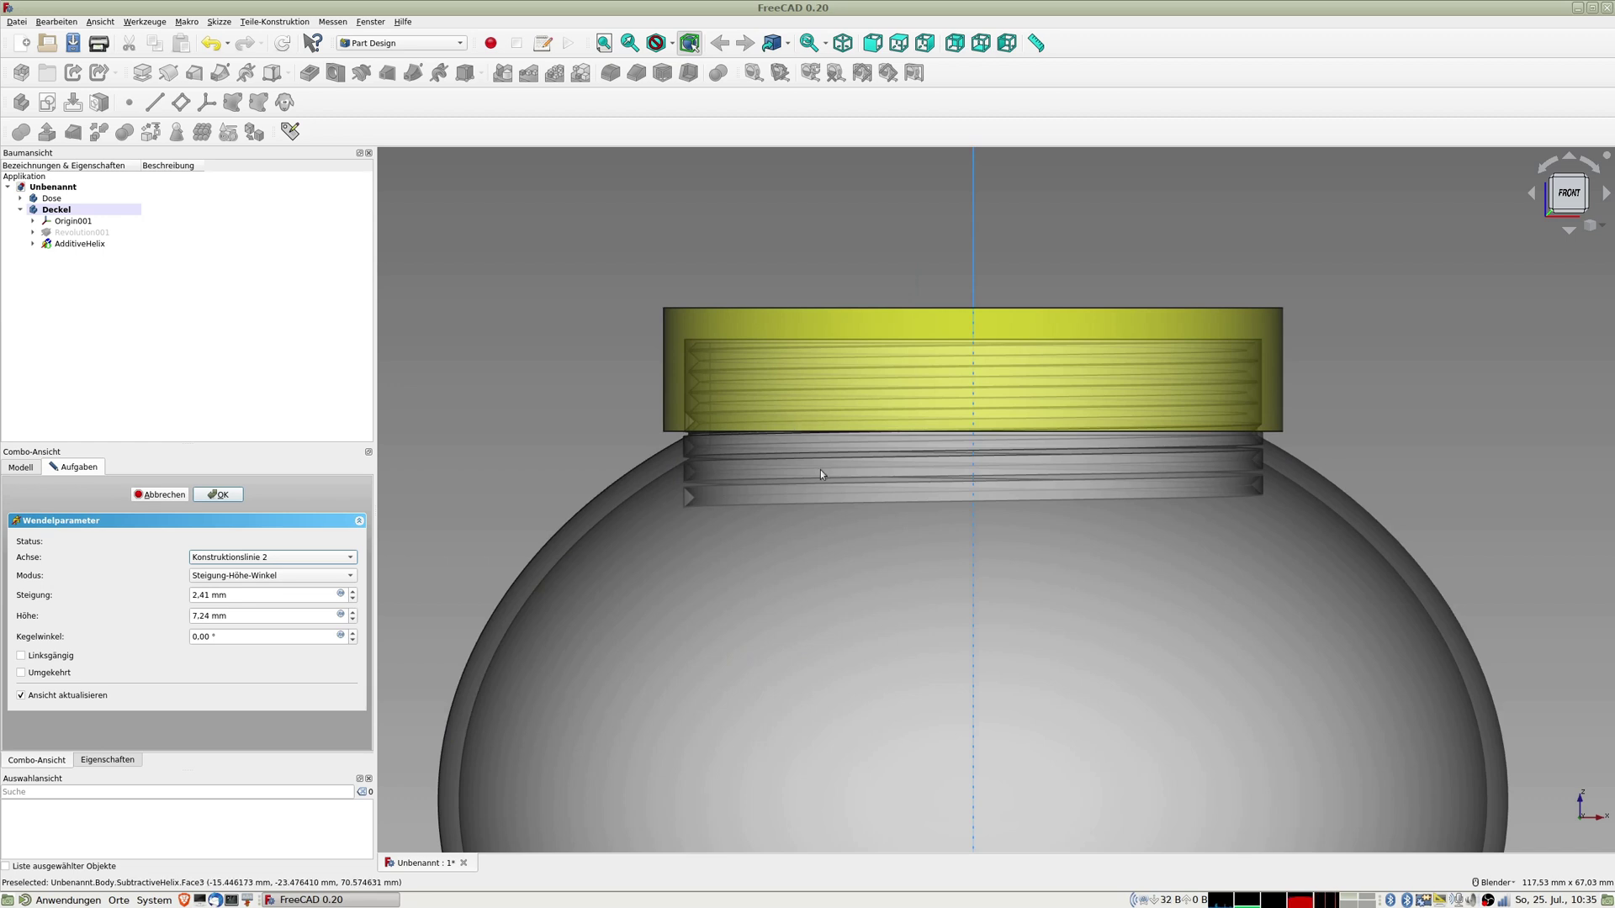
middle_click_drag(1014, 530, 876, 497)
left_click(80, 200)
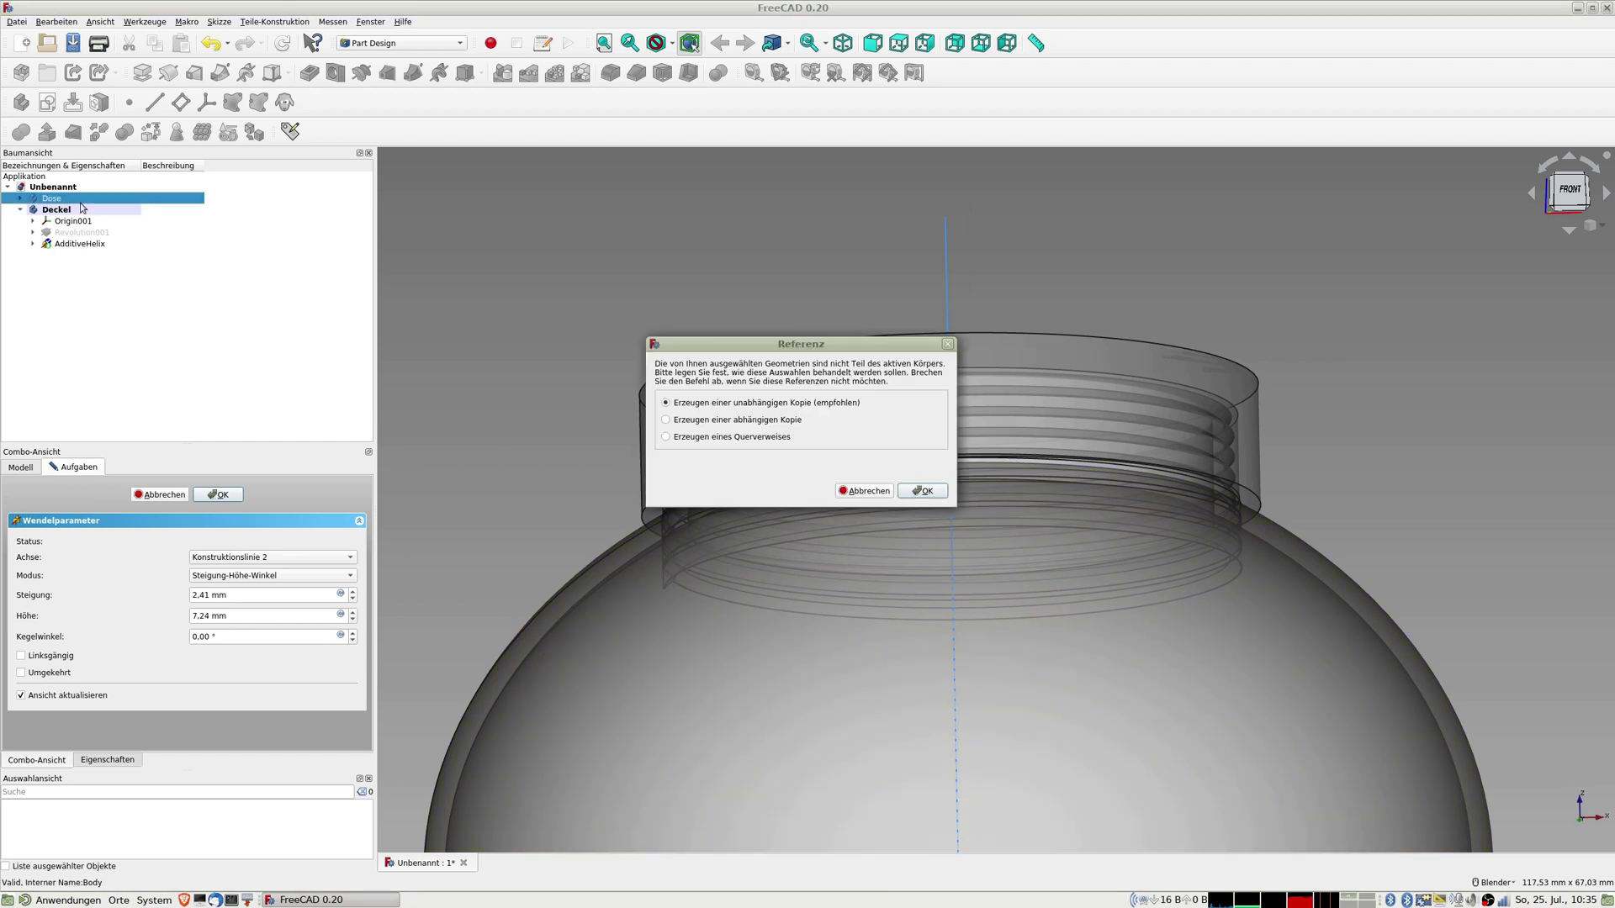
left_click(867, 493)
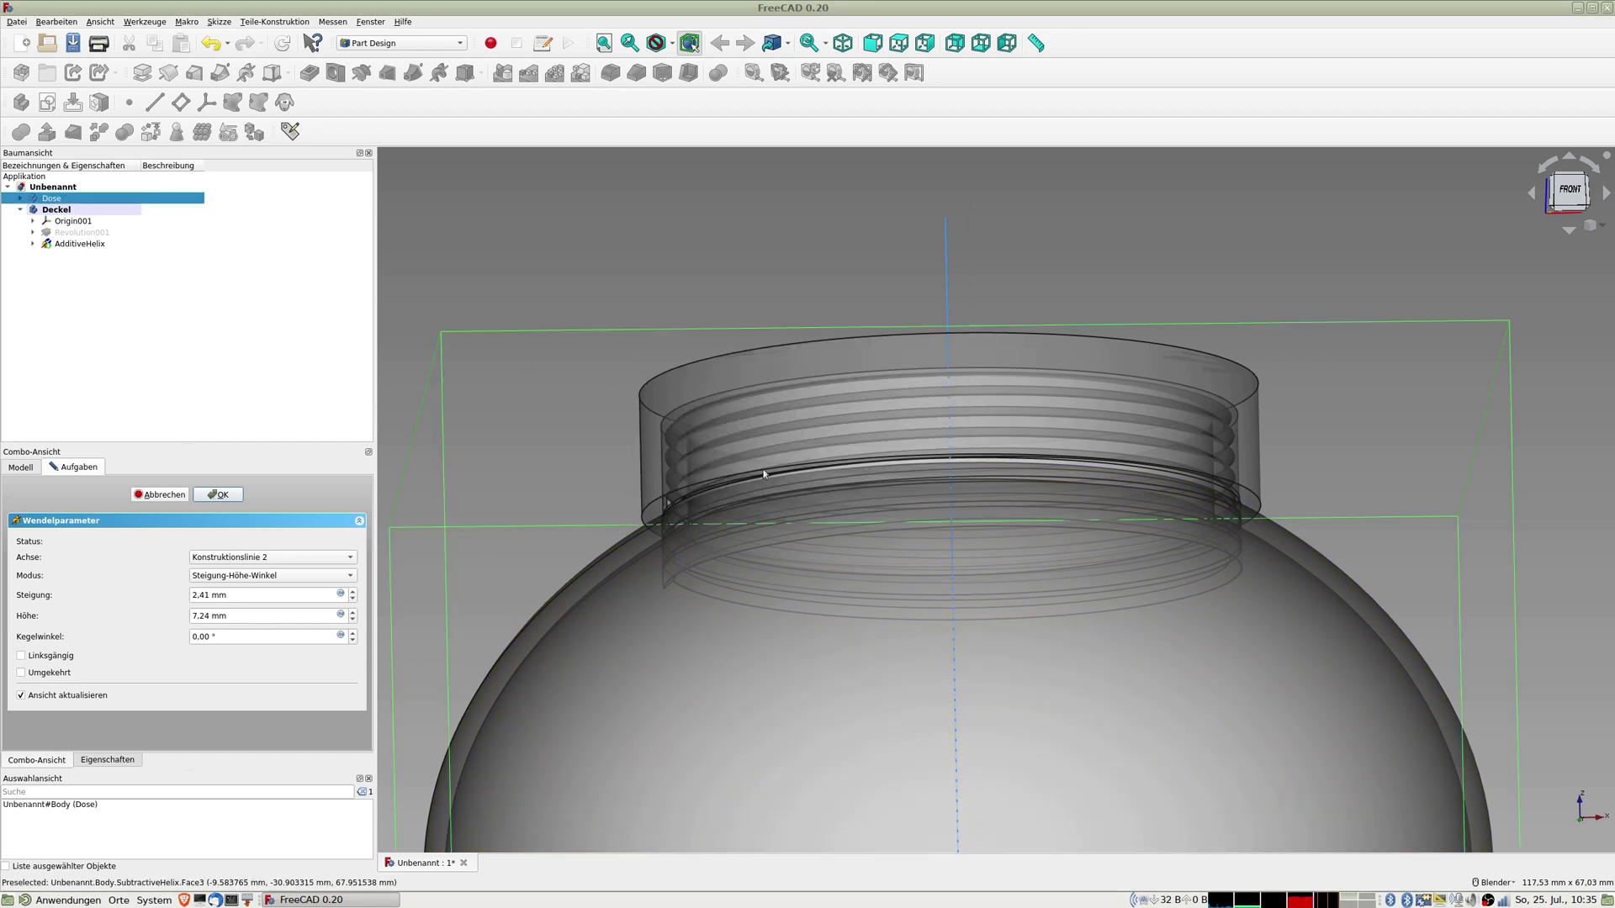
left_click(218, 494)
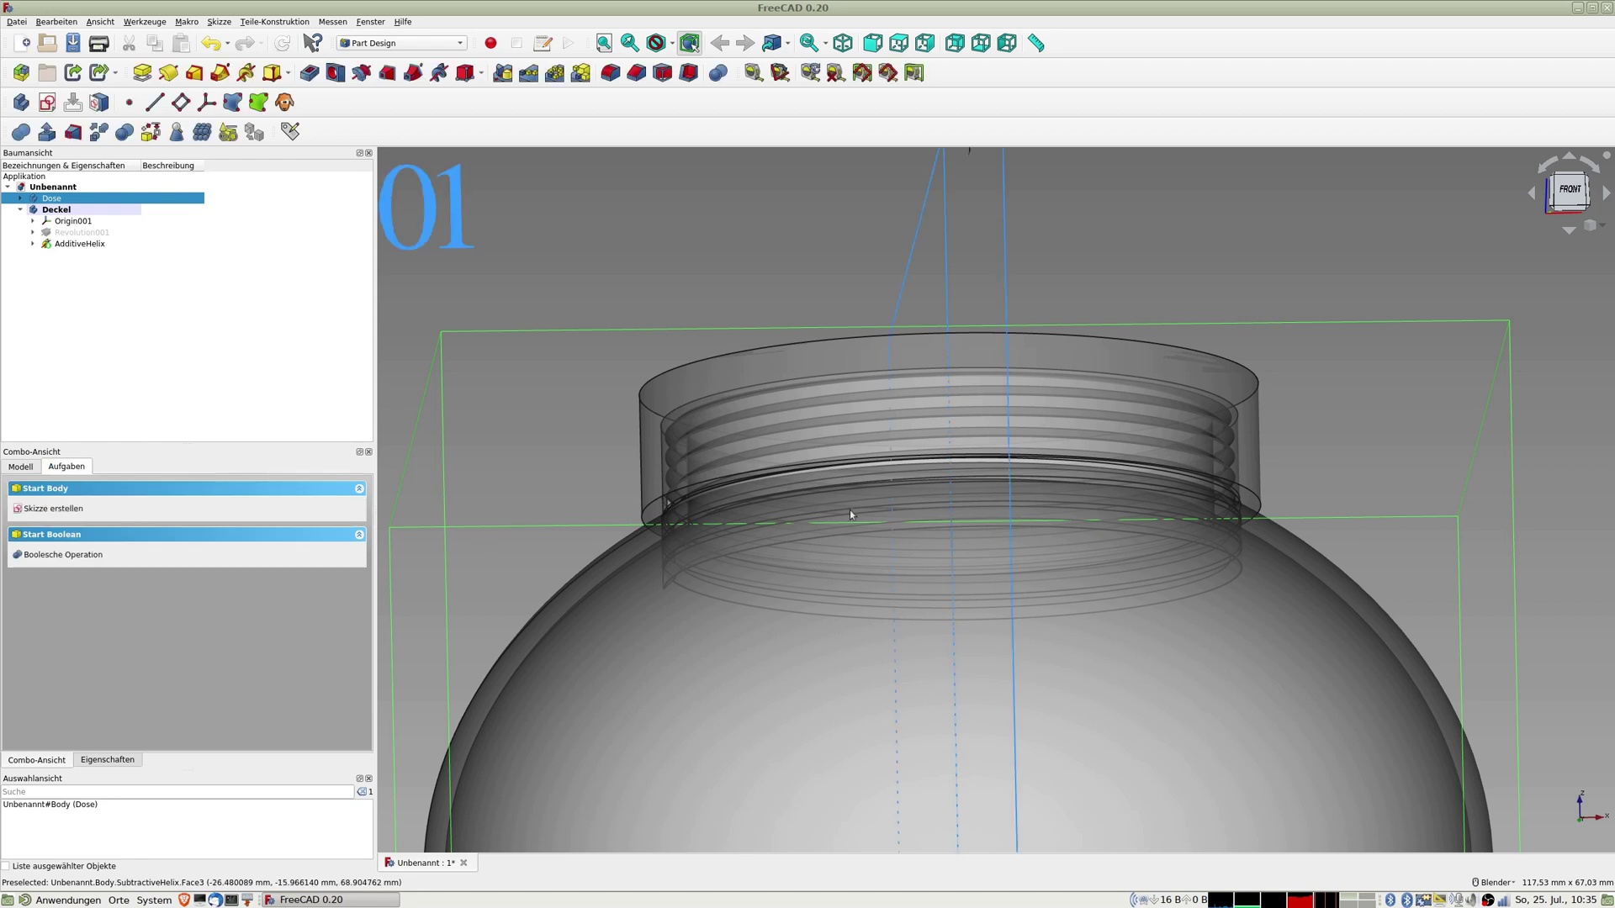
Step: Hide the Dose body and examine the helix on the lid from the side
key("space")
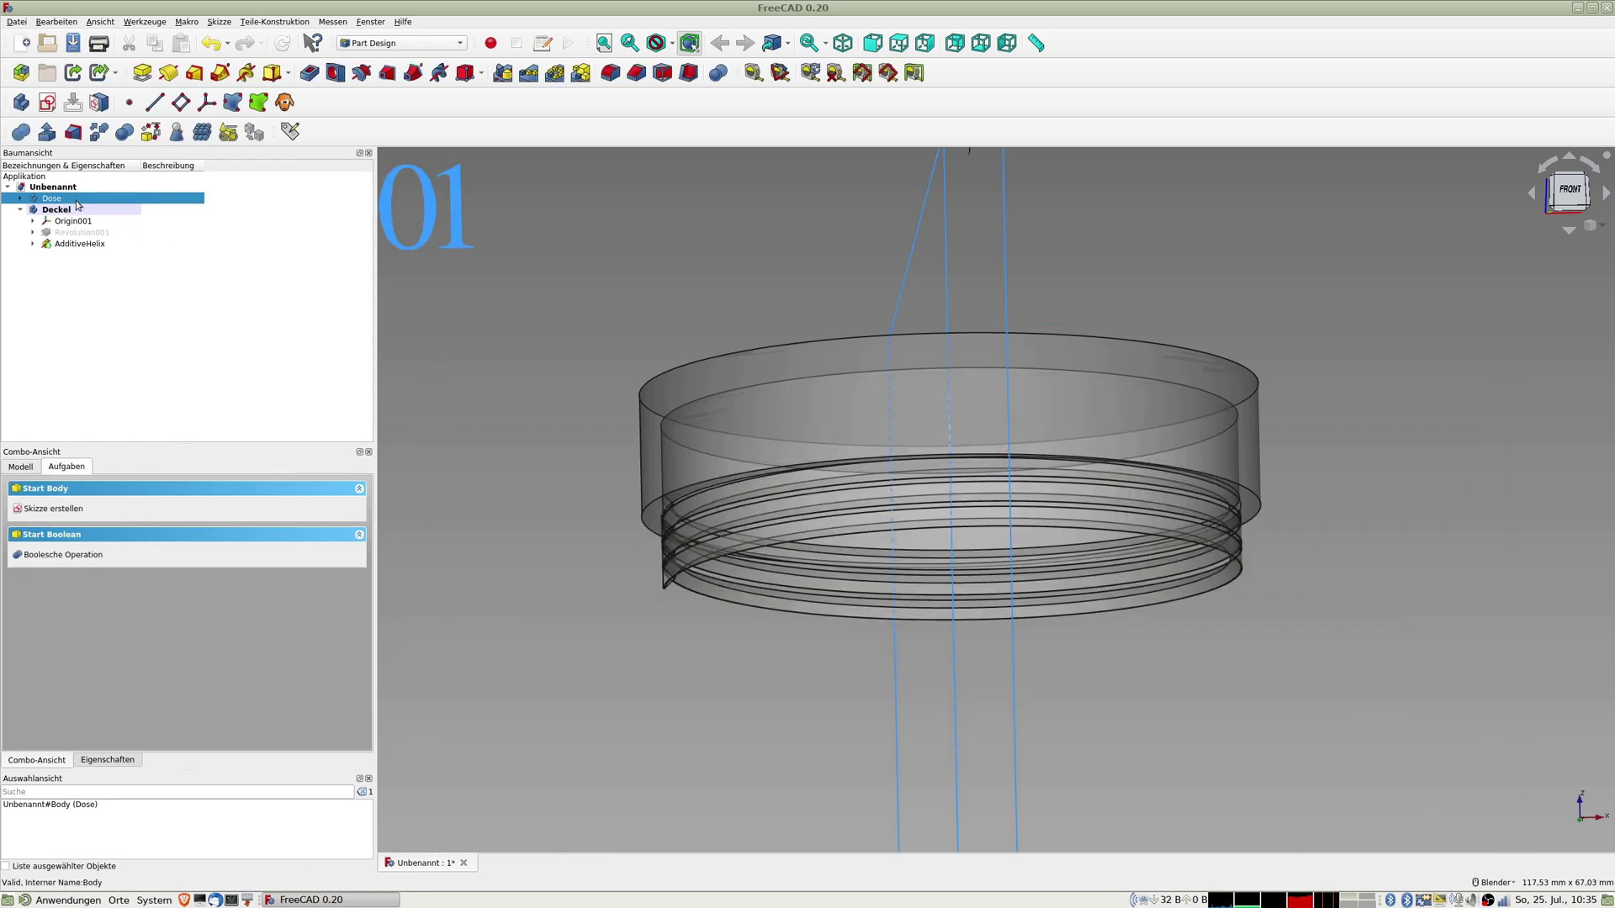
scroll(757, 471, "up", 3)
mouse_move(757, 472)
middle_mouse_down()
mouse_move(741, 505)
mouse_move(763, 530)
middle_mouse_up()
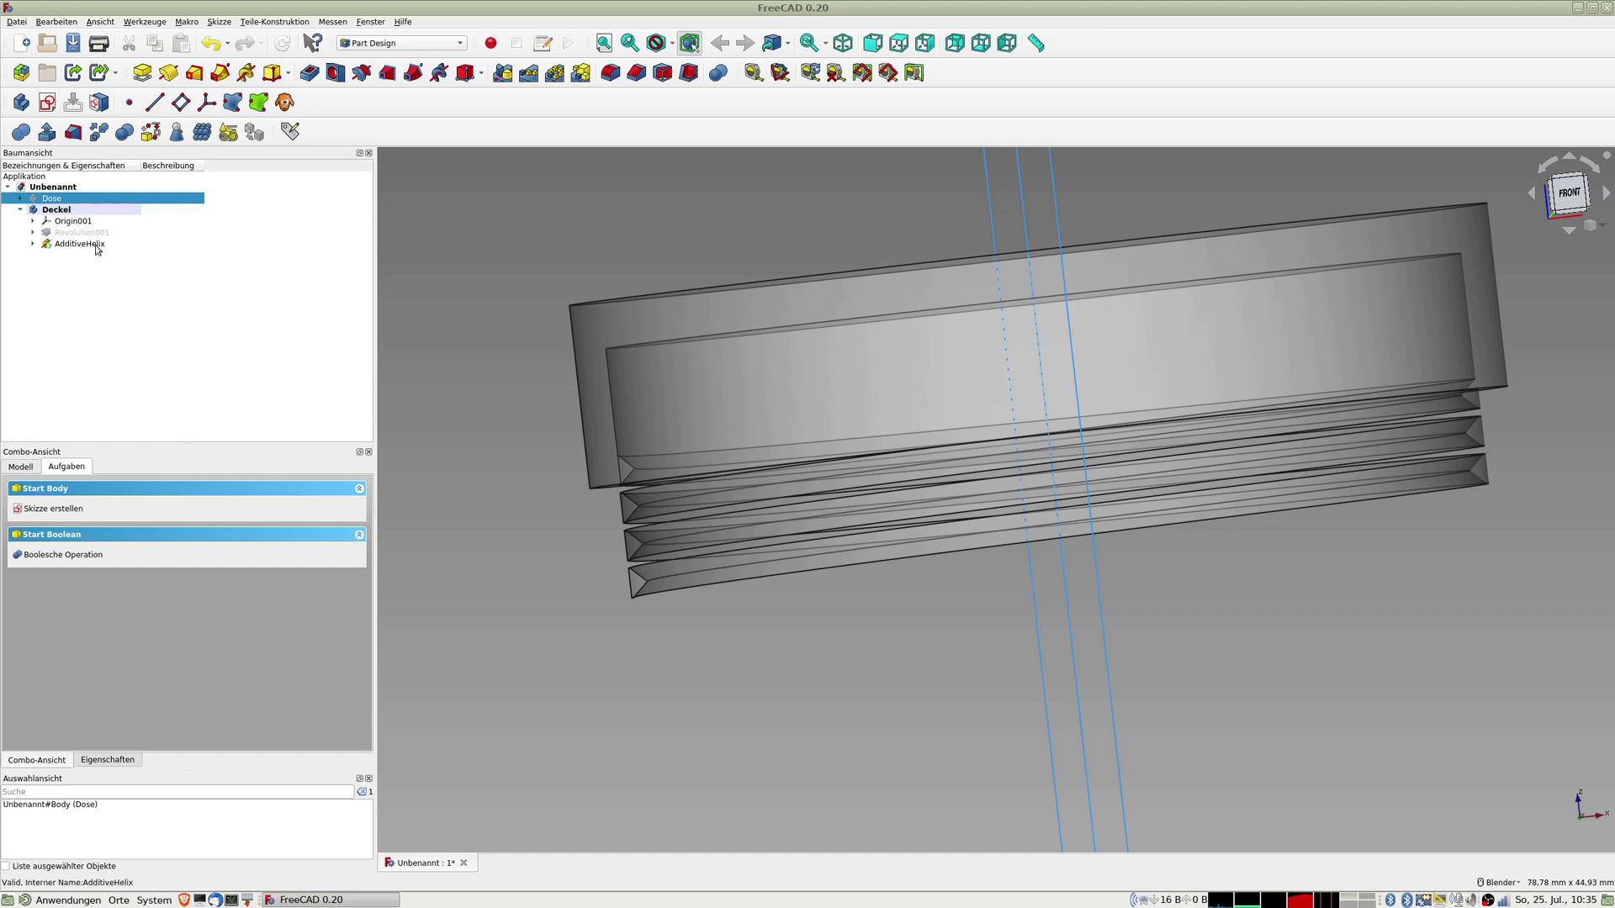
Step: In the helix sketch, replace the vertical construction line with one drawn upward along the vertical axis, and close the sketch
left_click(33, 244)
double_click(87, 255)
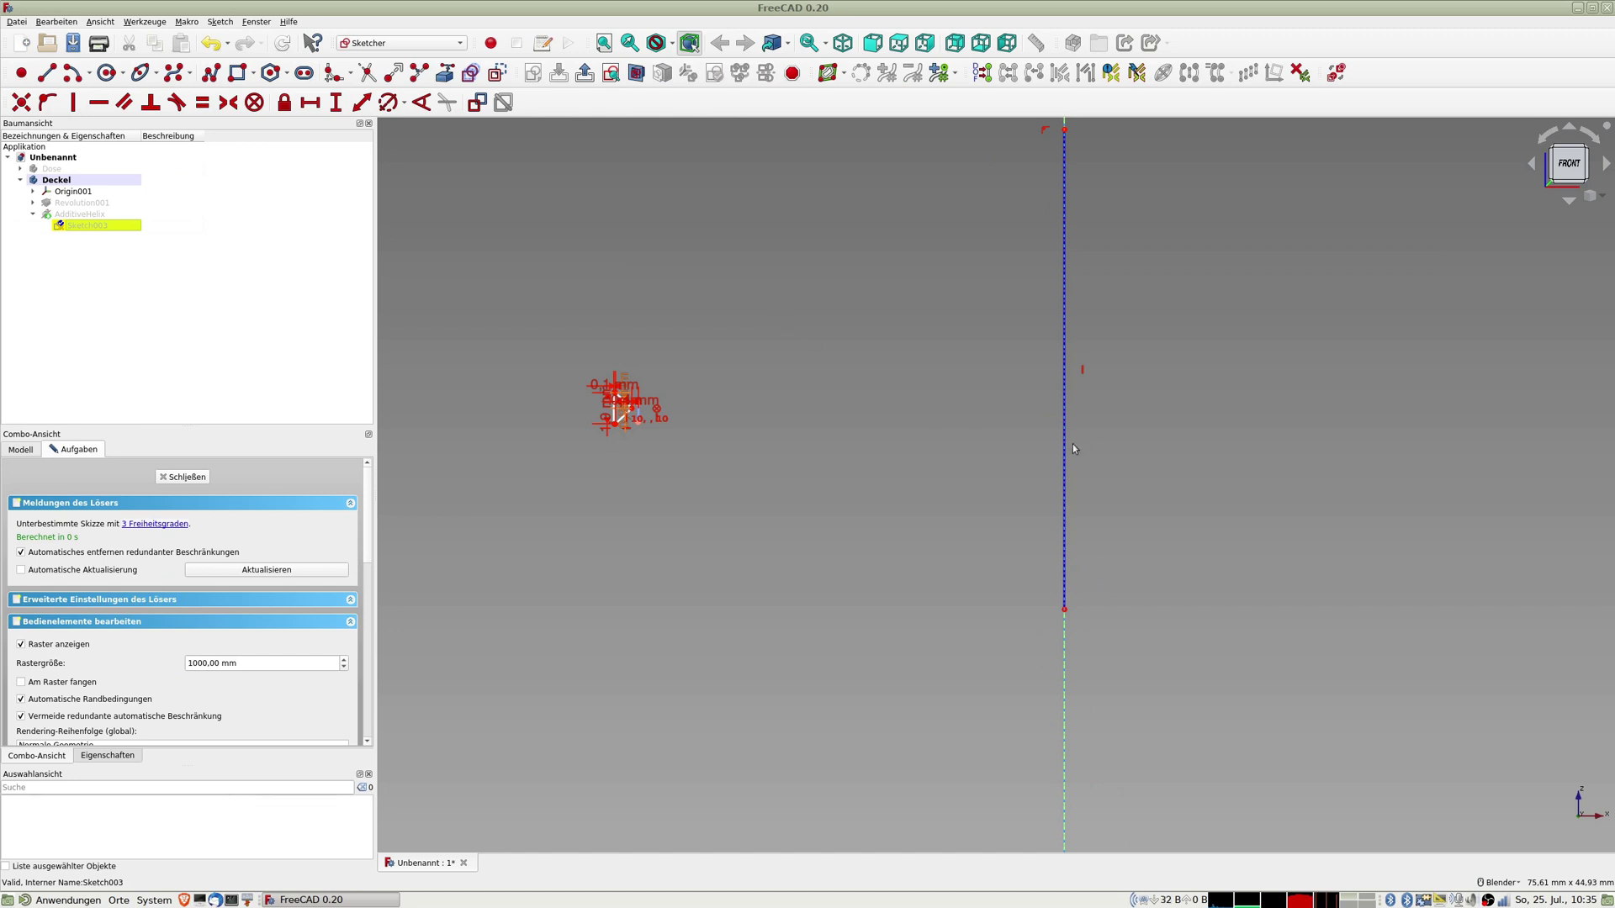
left_click(1064, 446)
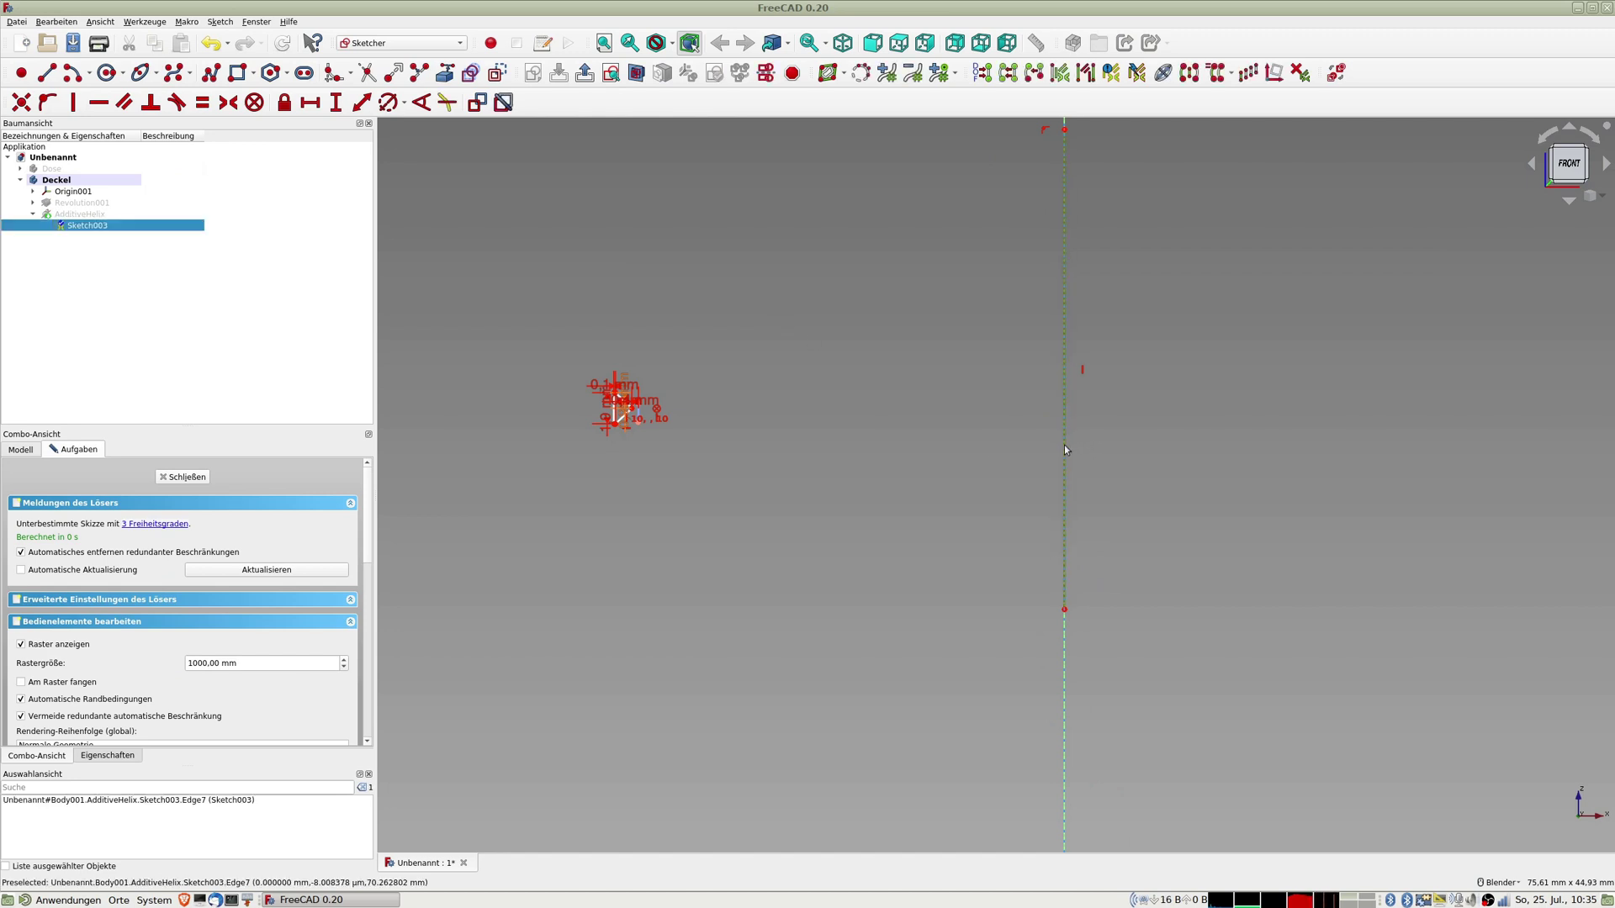
key("Delete")
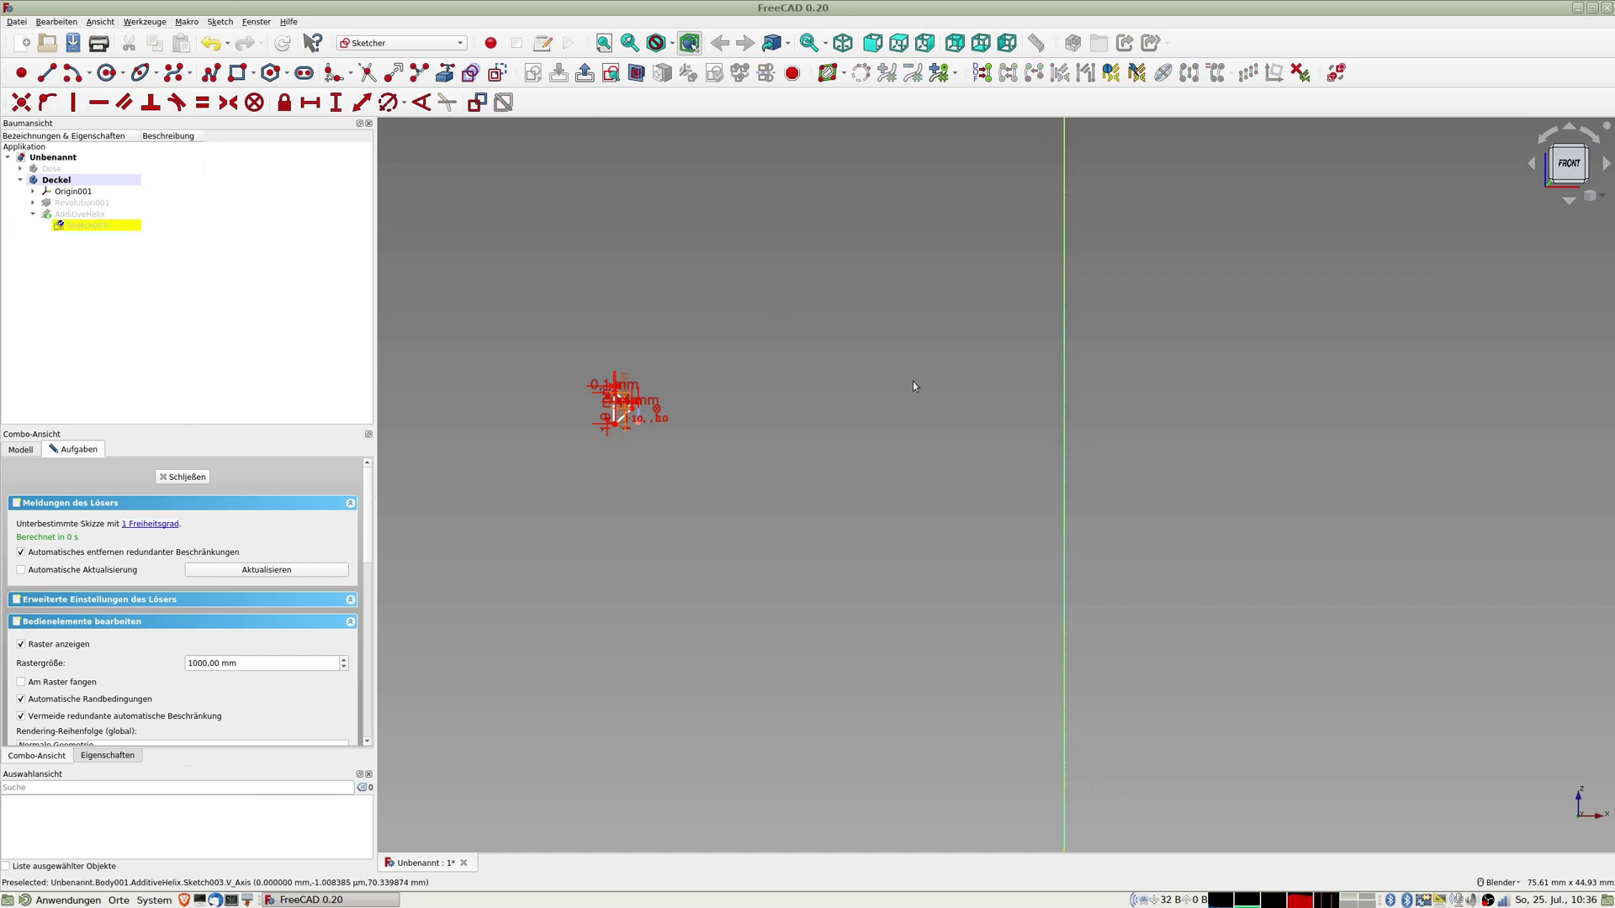
left_click(47, 73)
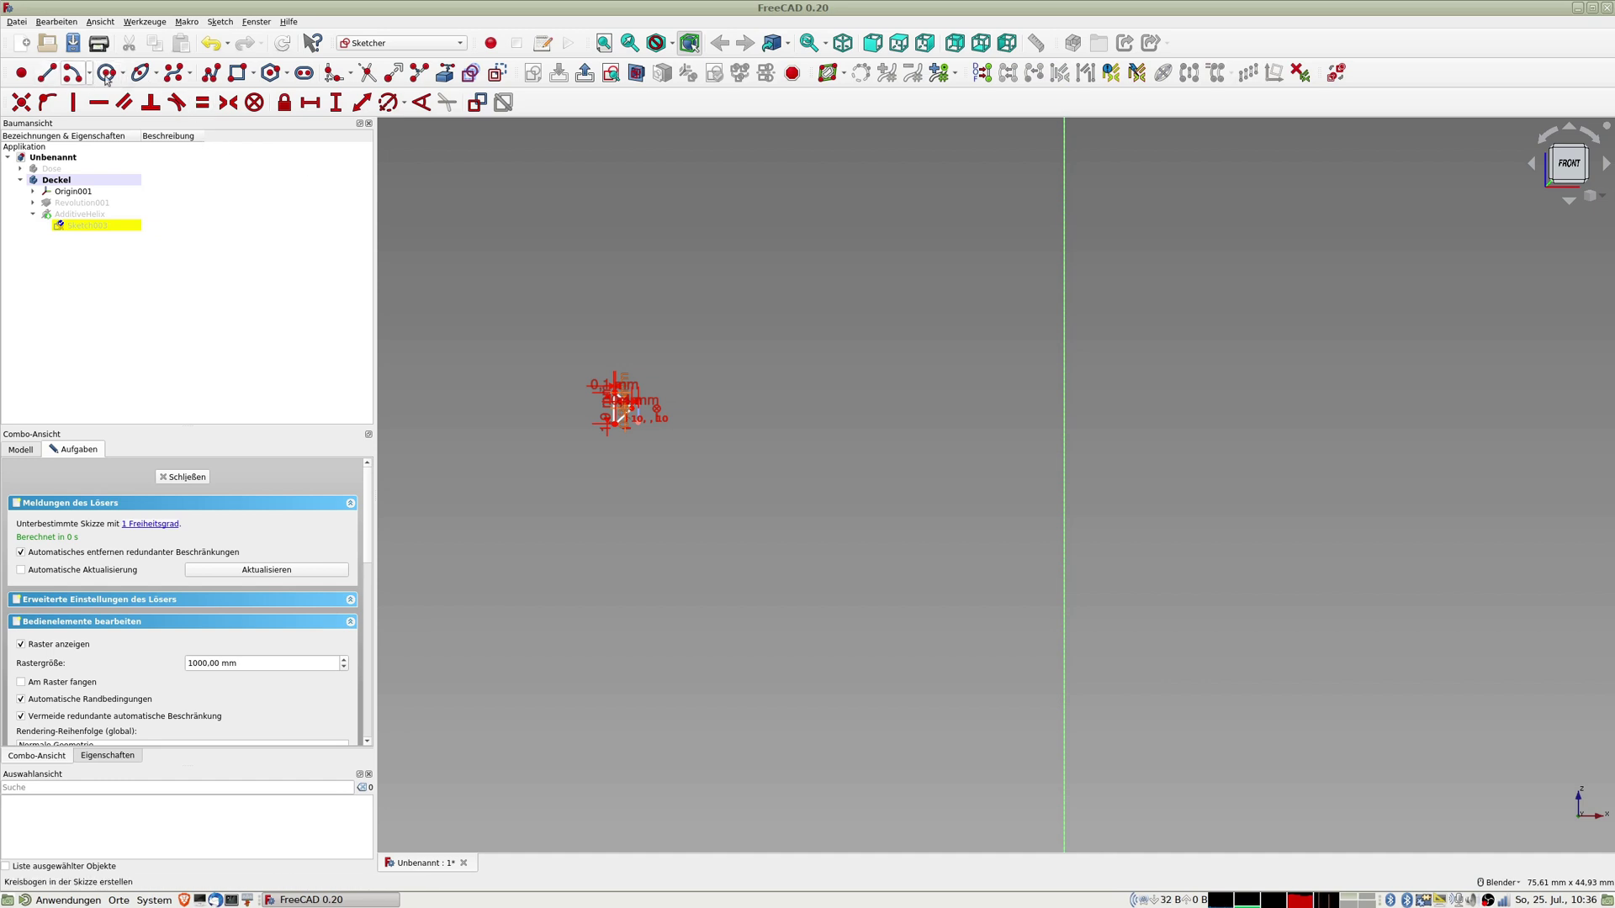
left_click(1065, 429)
left_click(1065, 217)
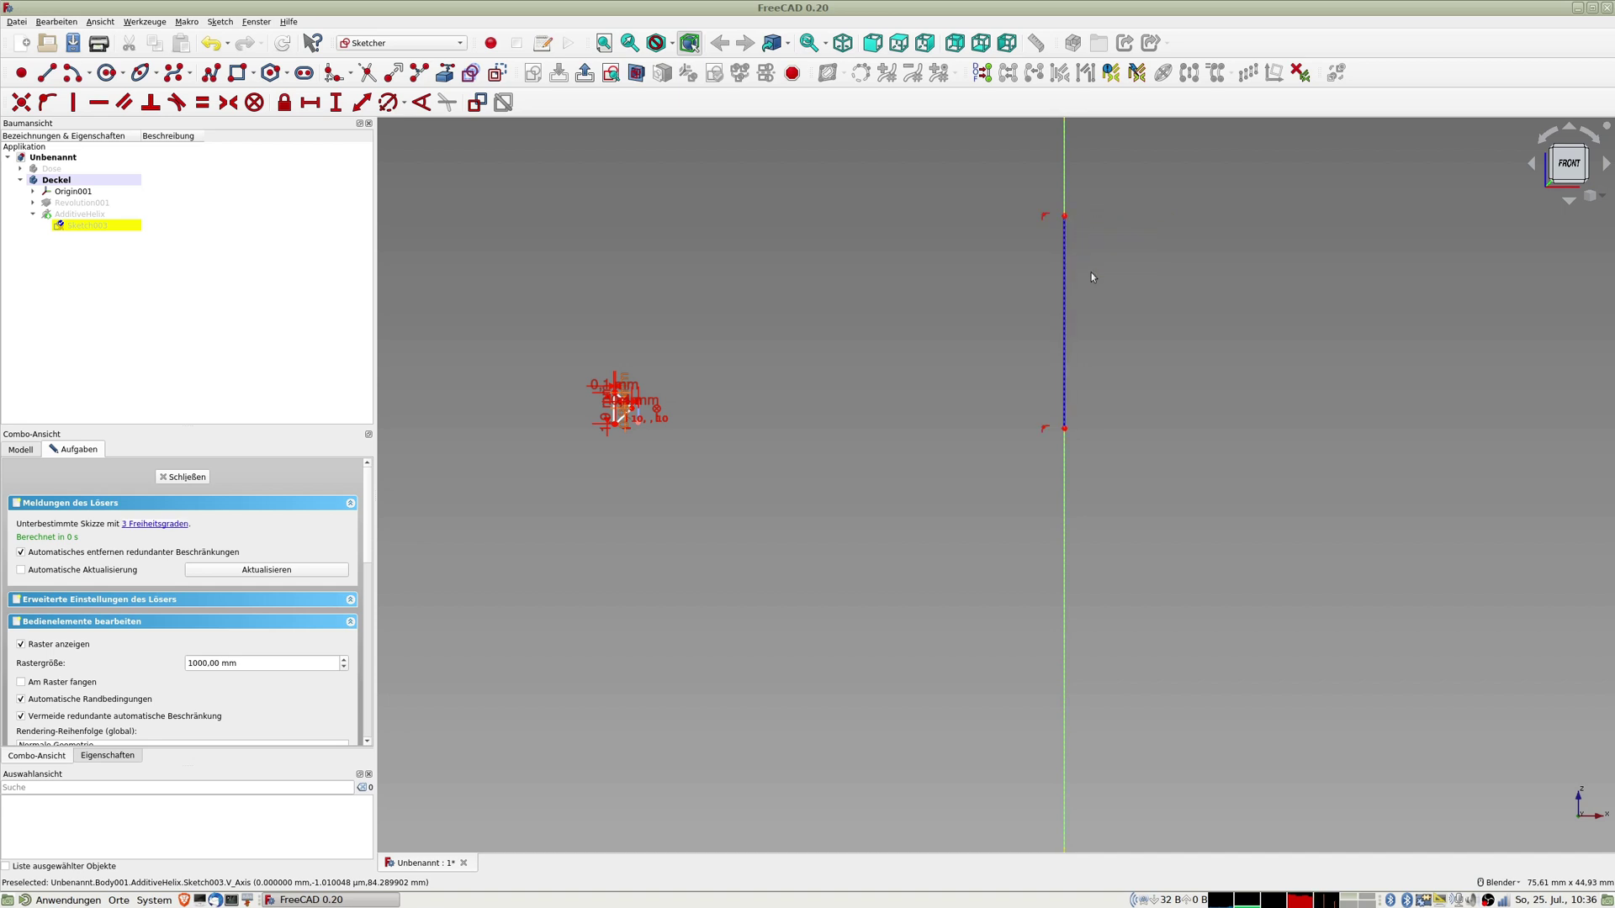
left_click(185, 477)
scroll(986, 365, "up", 3)
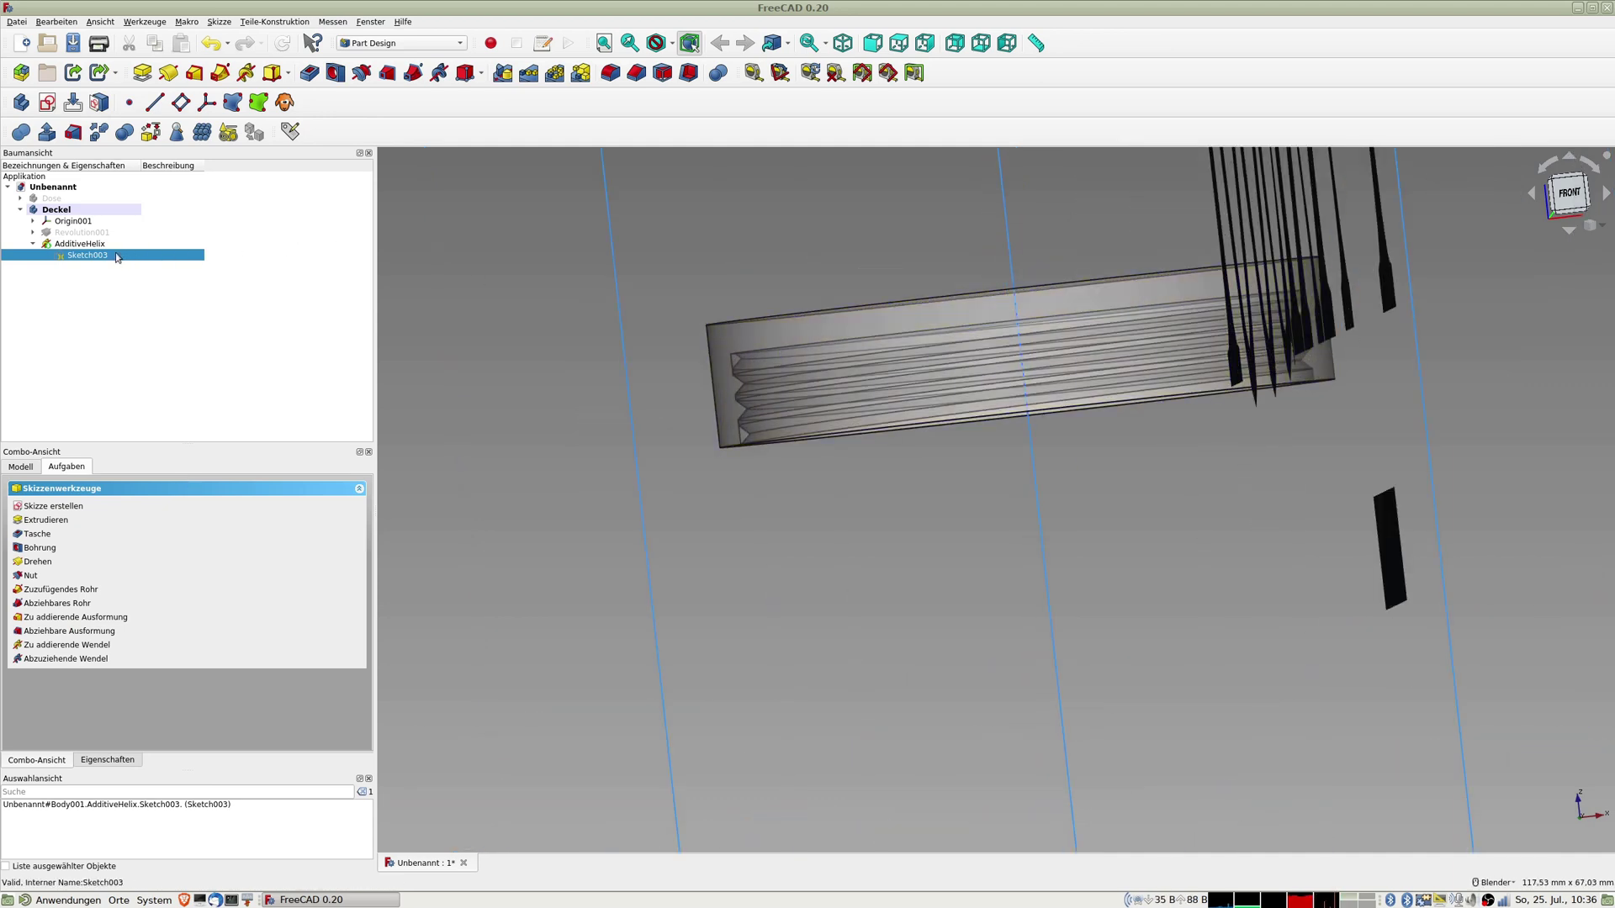
Step: Edit the lid's additive helix and set its pitch to 2 mm
double_click(84, 244)
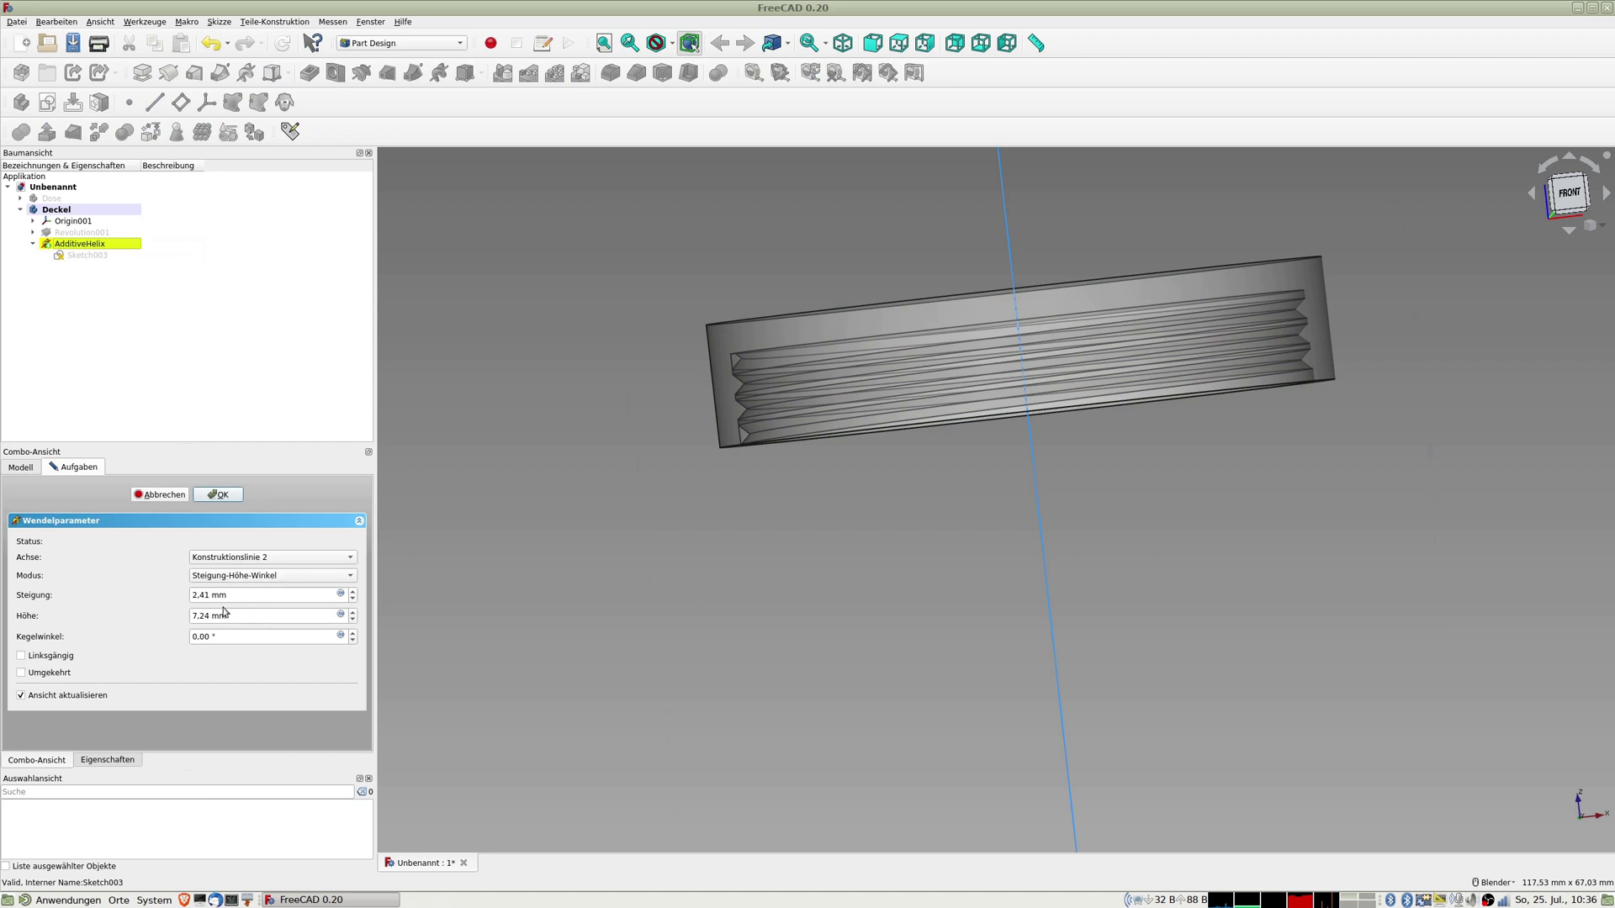
left_click_drag(246, 598, 50, 580)
type("2")
key("Tab")
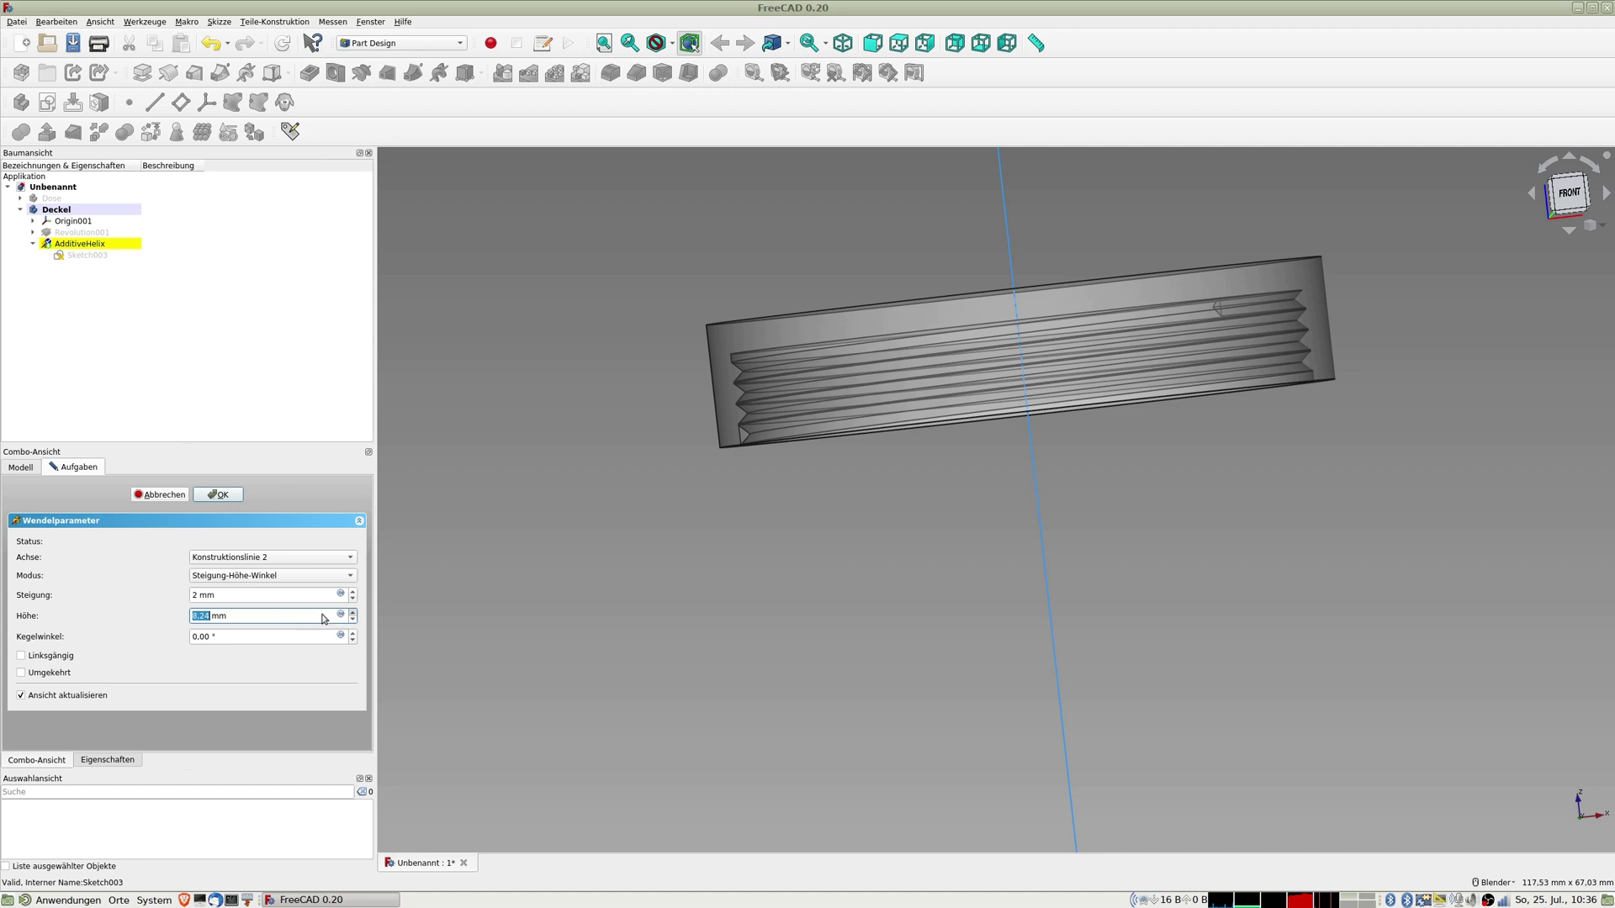
Step: Set the helix height to 9.24 mm so the thread stays within the lid, and accept the helix
left_click(353, 613)
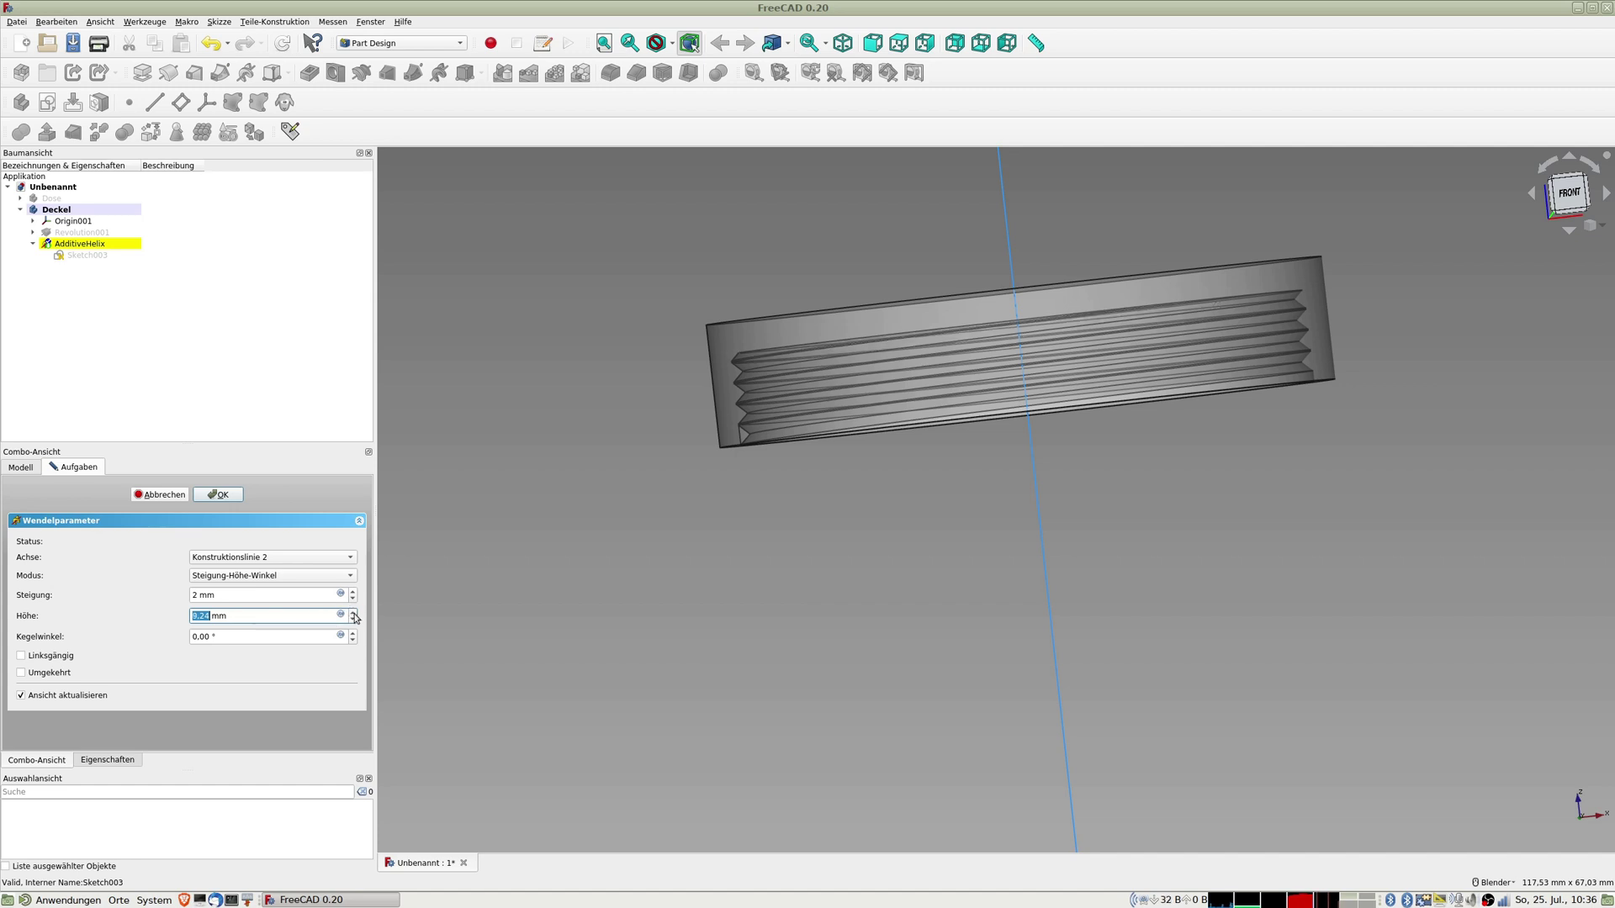
scroll(354, 616, "up", 3)
middle_click_drag(841, 592, 847, 641)
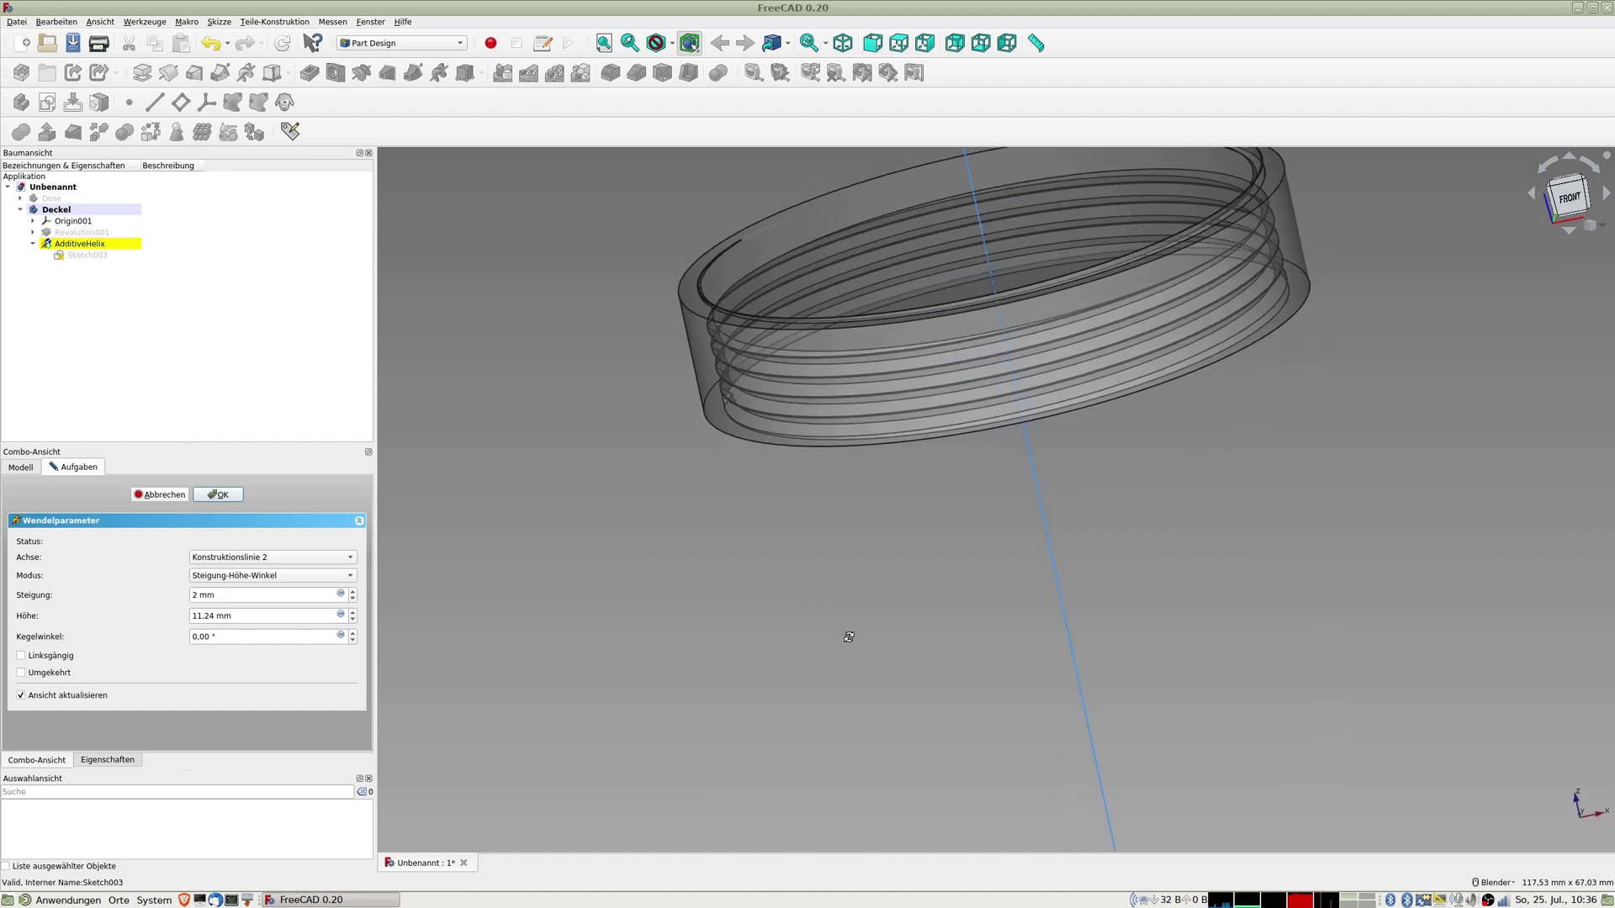
left_click(352, 622)
left_click(352, 623)
middle_click_drag(765, 581, 788, 554)
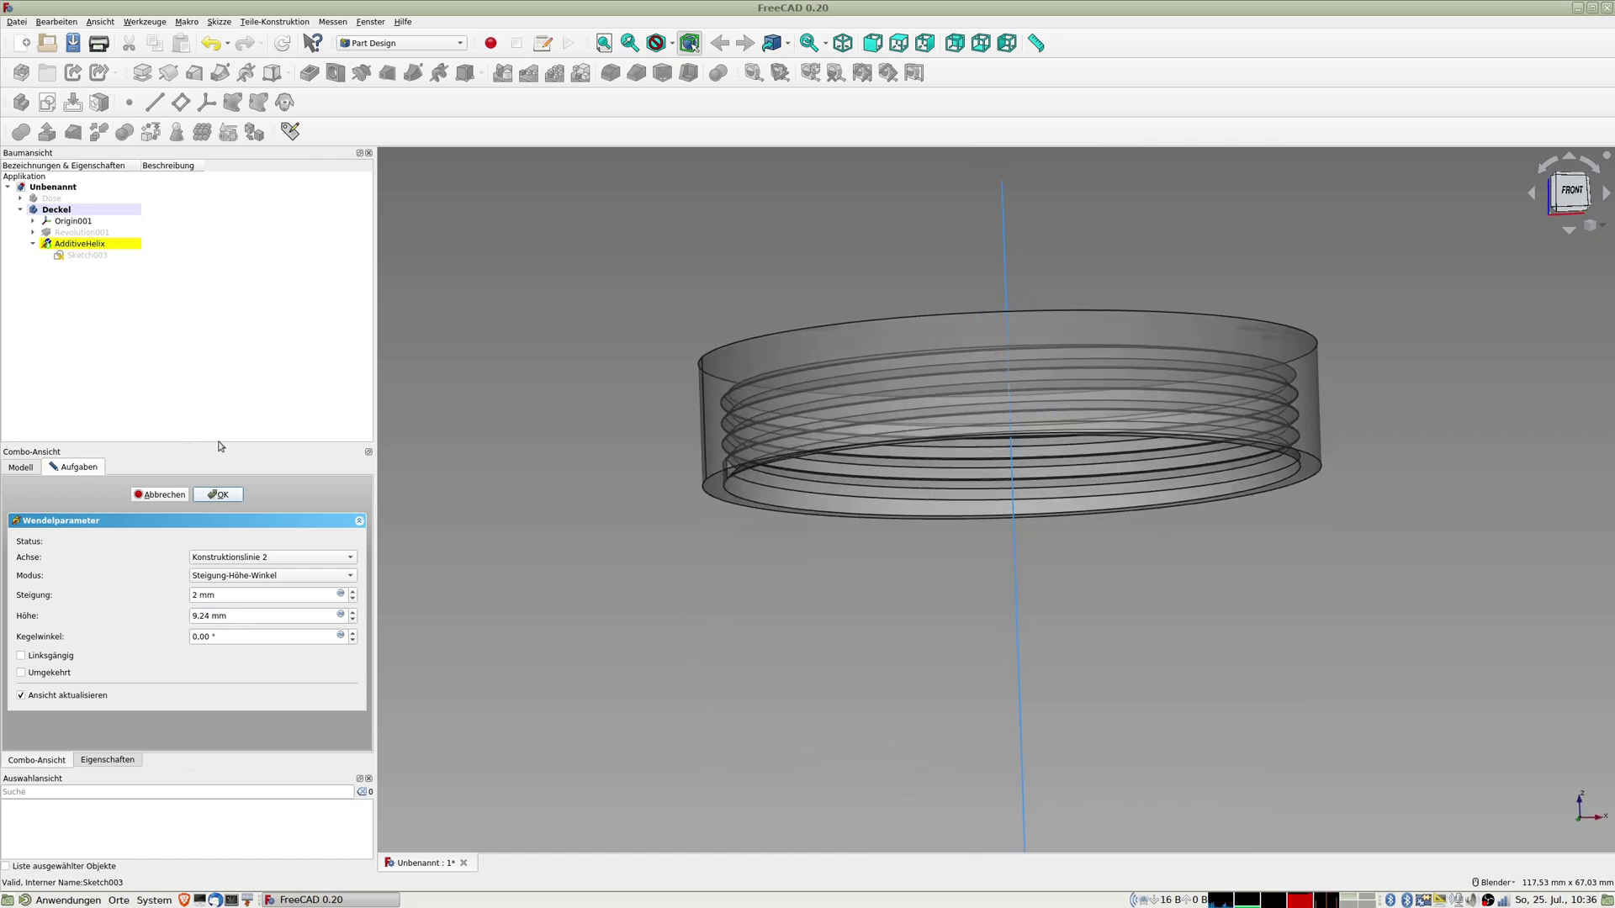
key("Return")
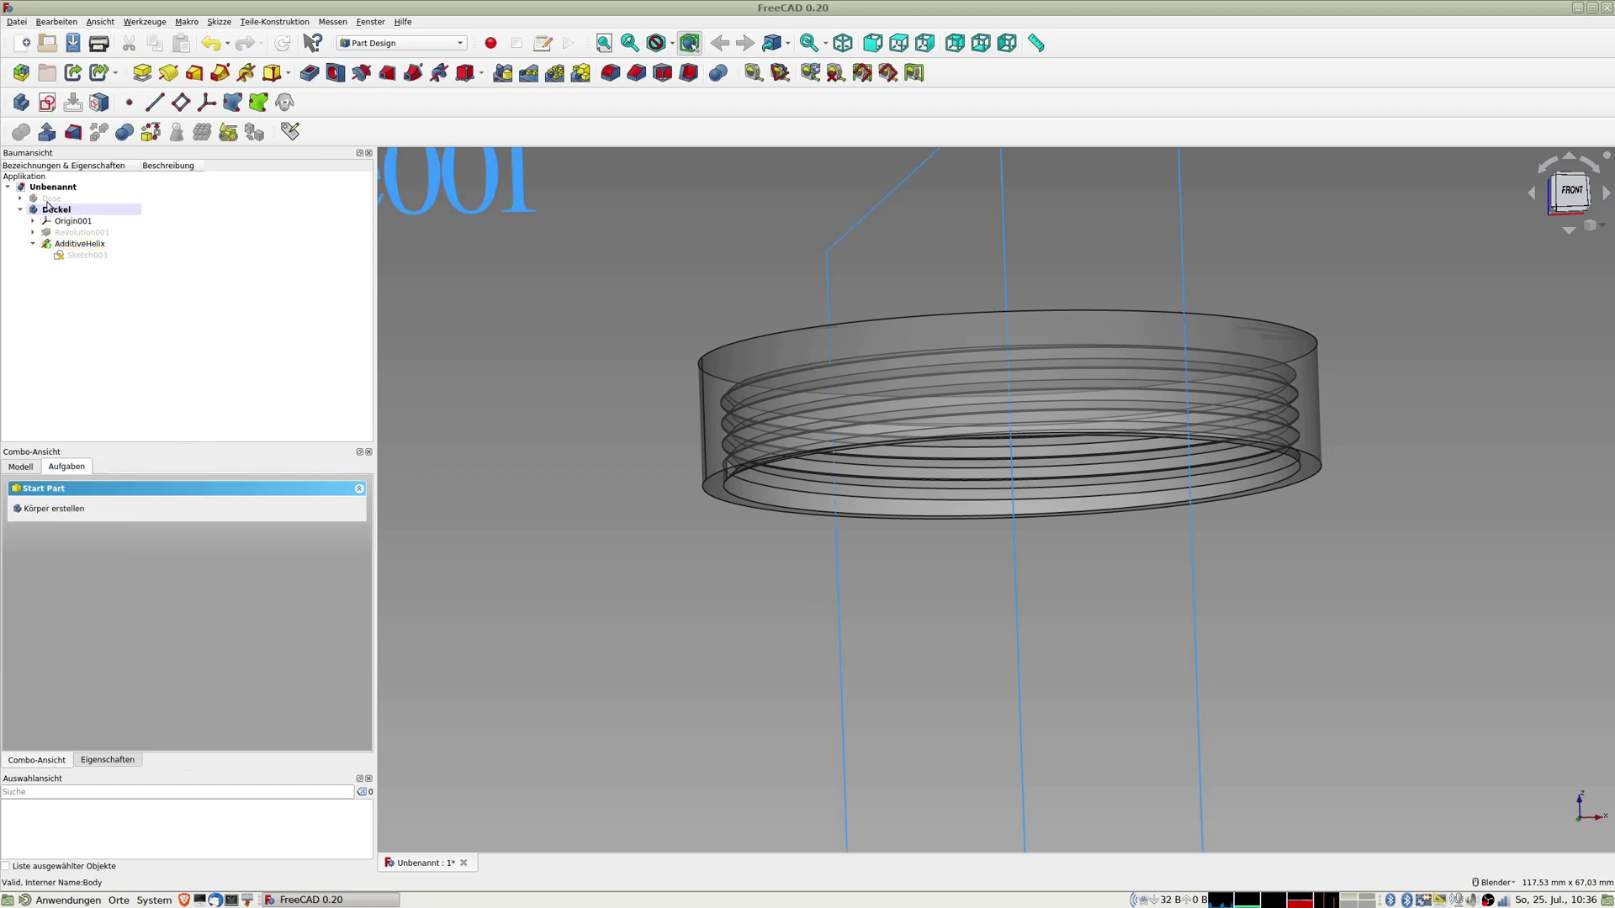
Step: Show the Dose body again and examine how the lid's thread meshes with the neck in front view
left_click(48, 201)
key("space")
middle_click_drag(822, 451, 786, 478)
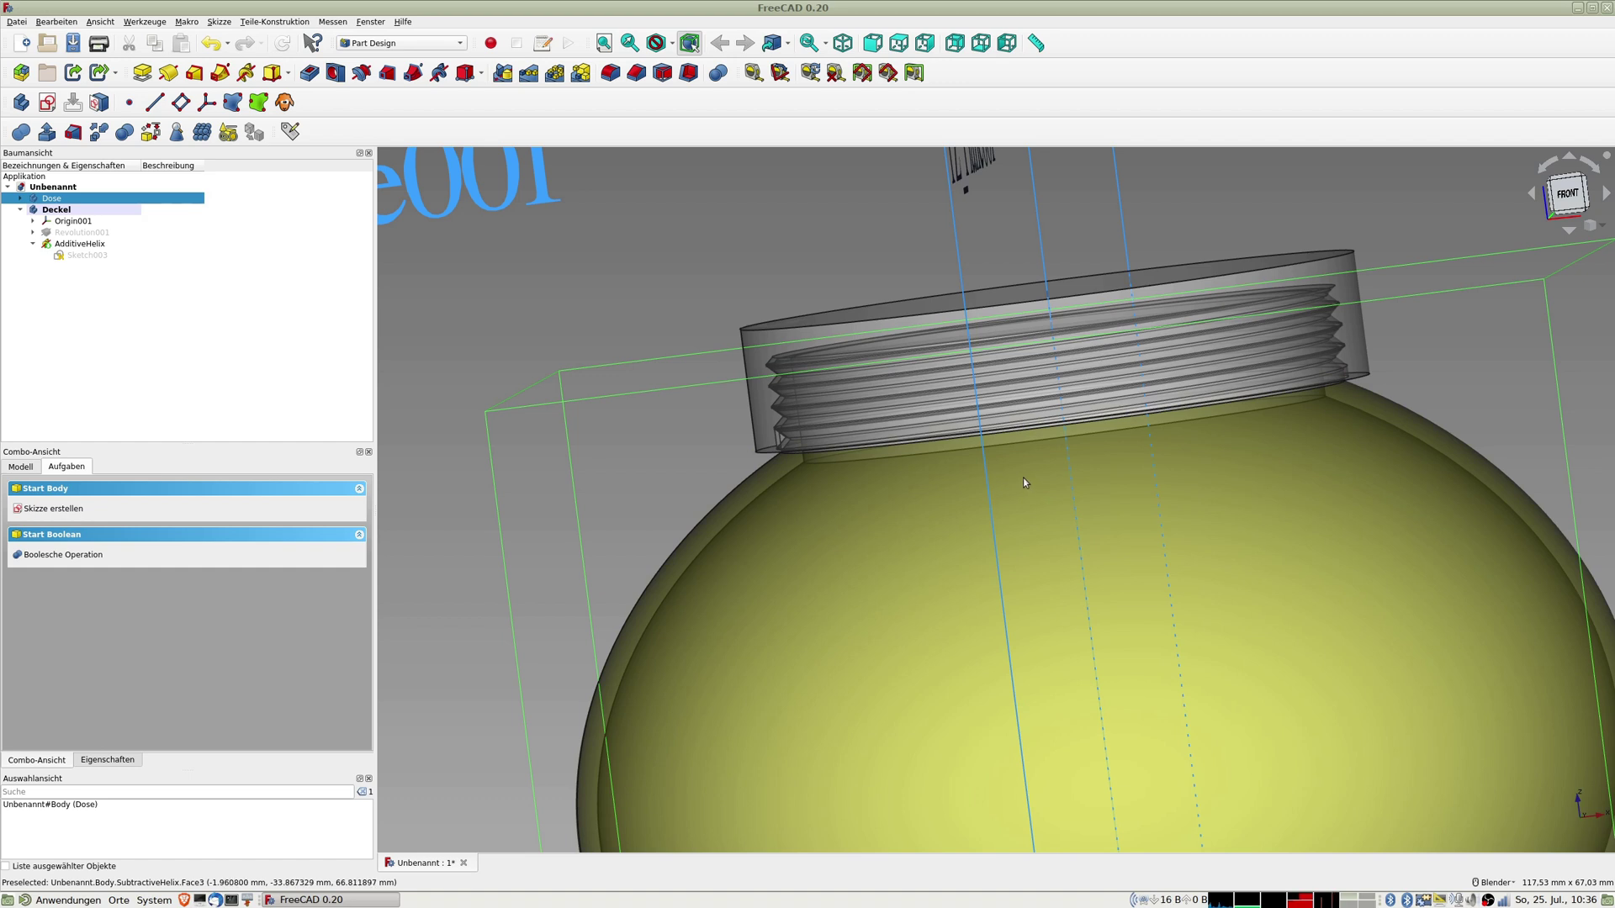
key("1")
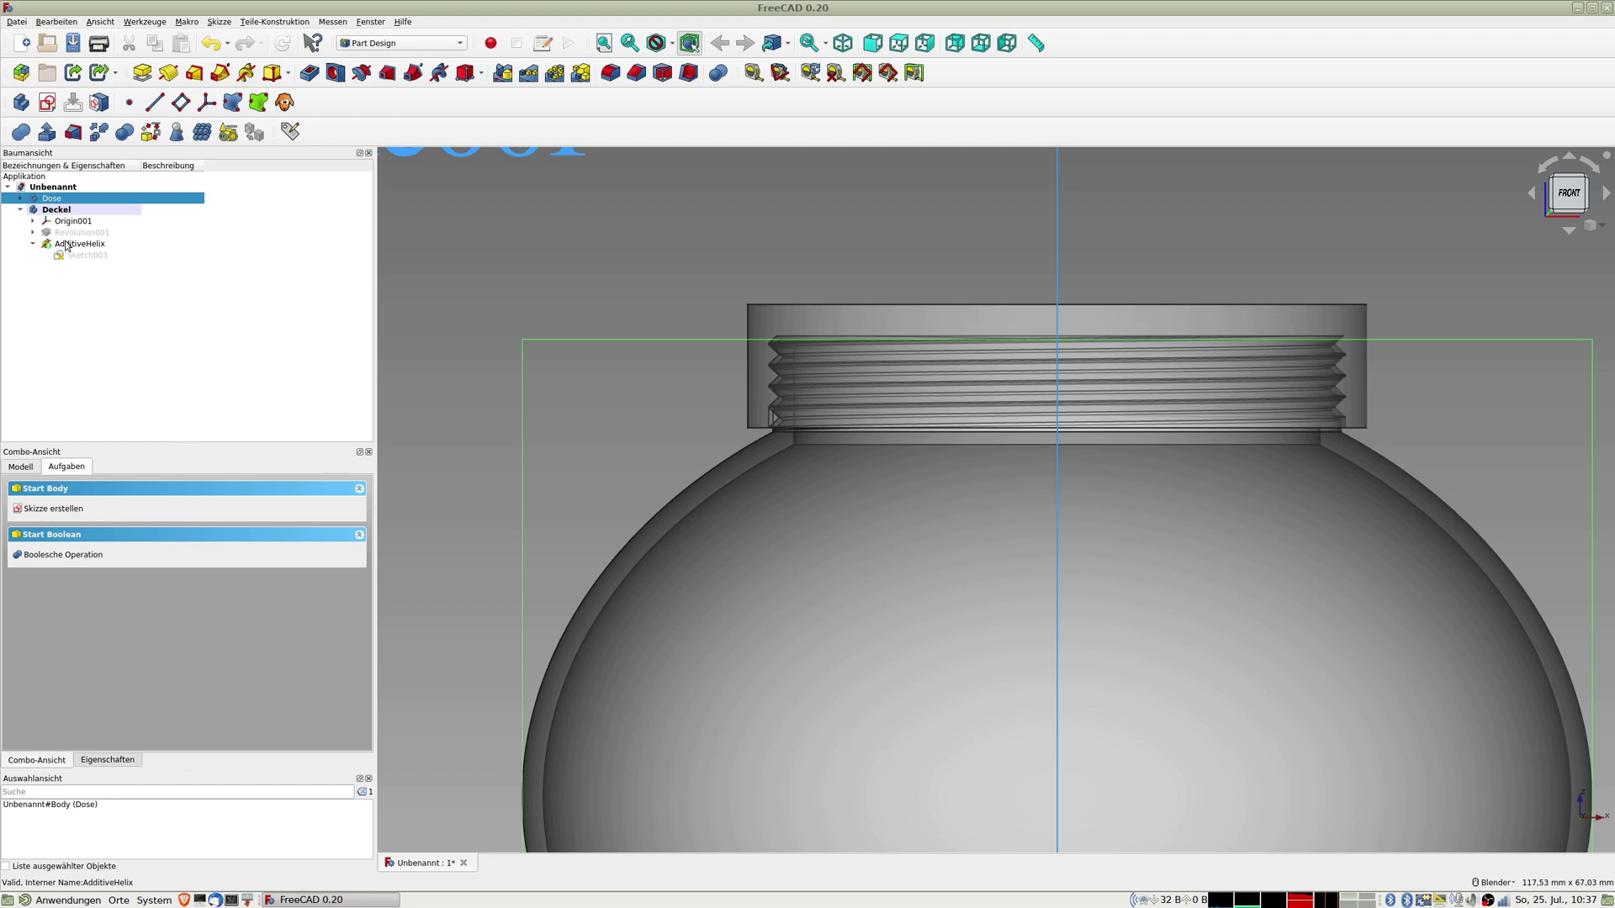
Step: Select the lid revolution's Sketch002 and examine its profile at the inner wall beside the thread
left_click(33, 232)
left_click(72, 245)
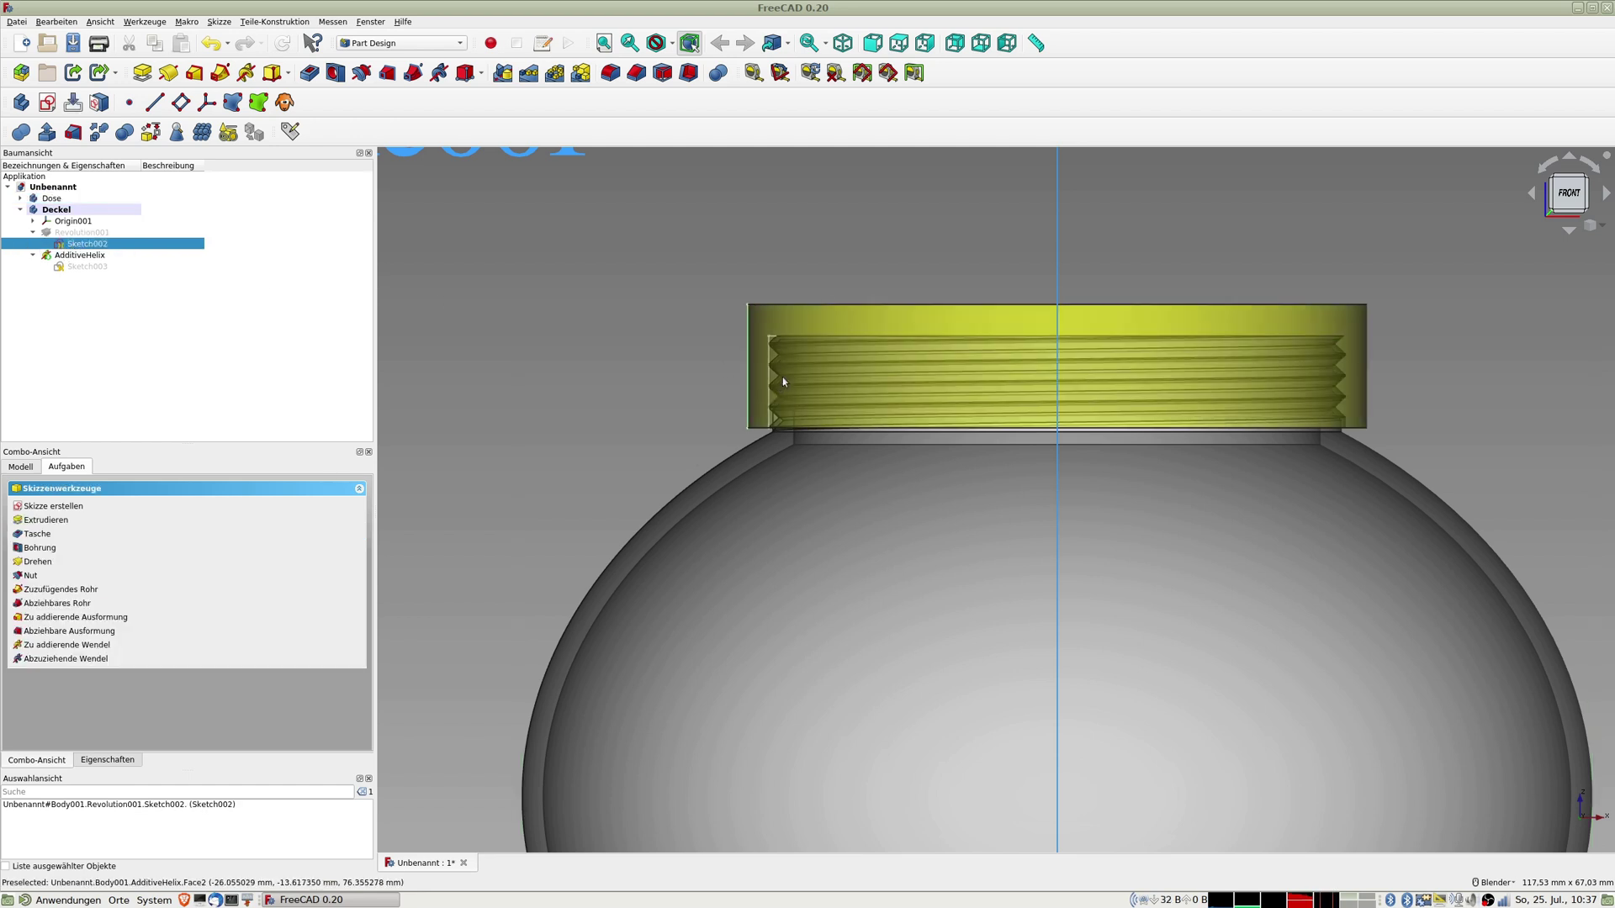
scroll(778, 377, "up", 4)
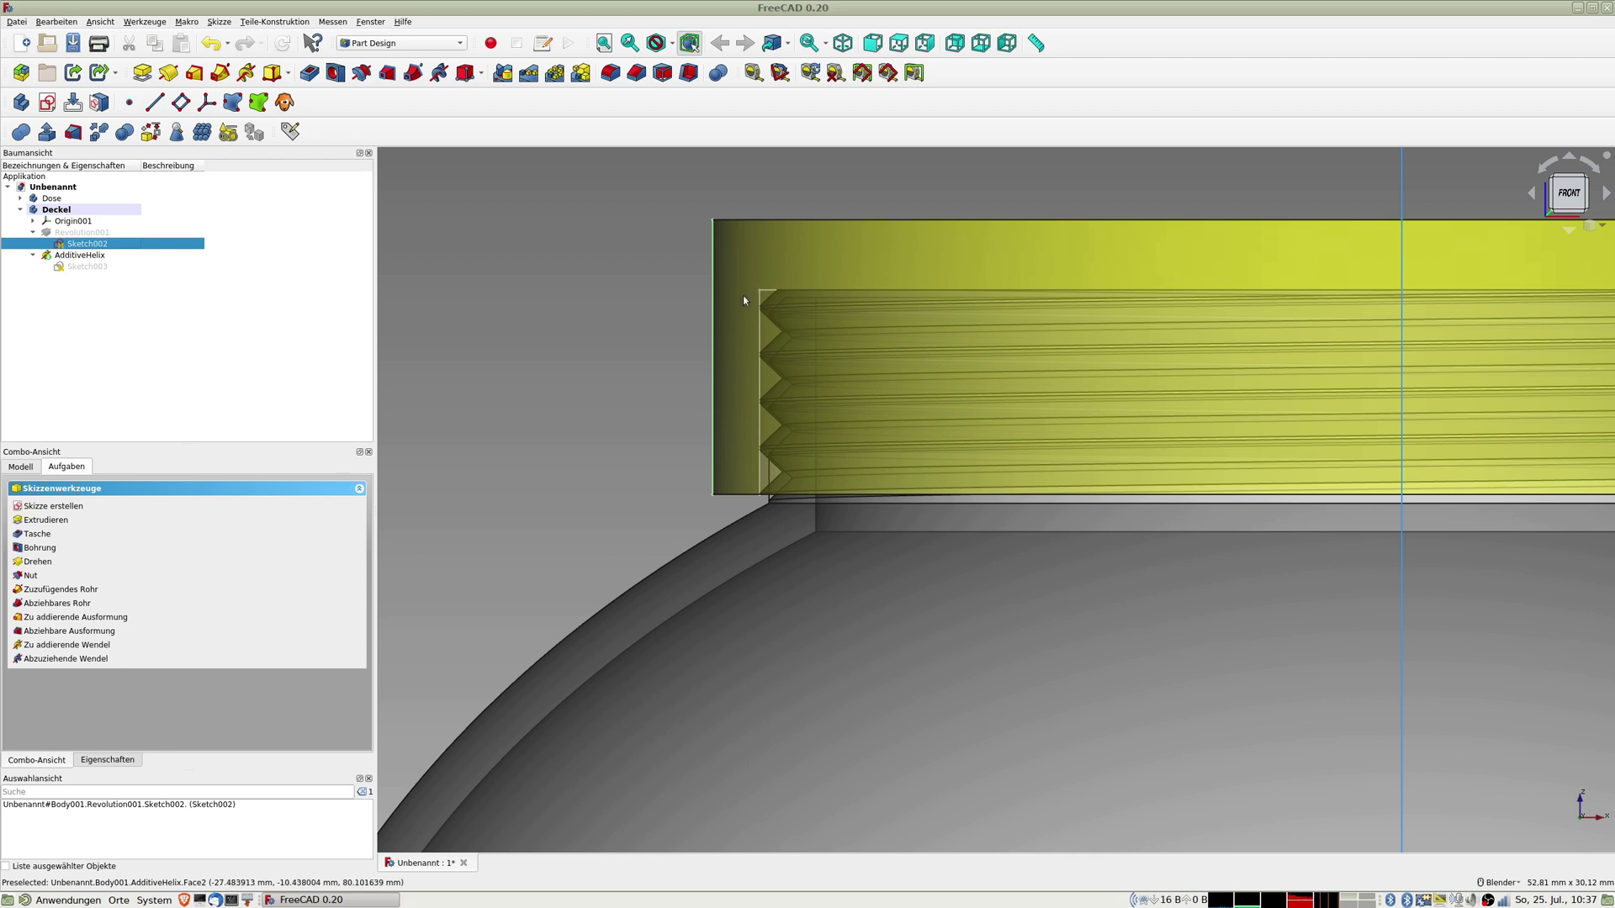
Step: Edit the lid's Sketch002 and lower the inner ceiling line to about the height of the neck's rim
double_click(101, 244)
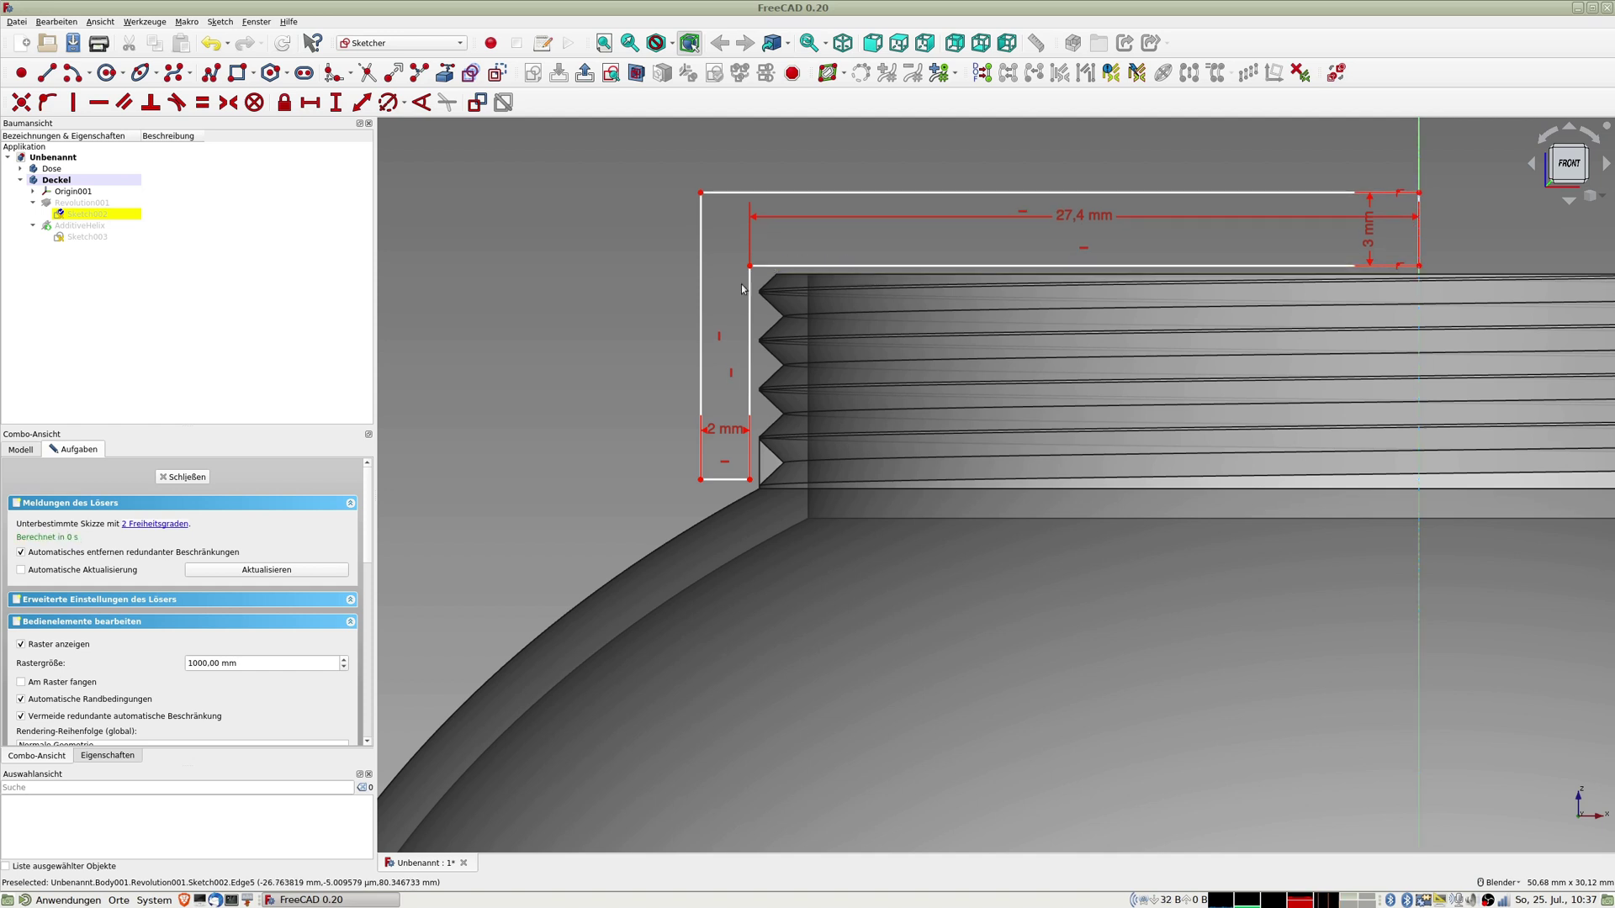
left_click_drag(763, 269, 764, 277)
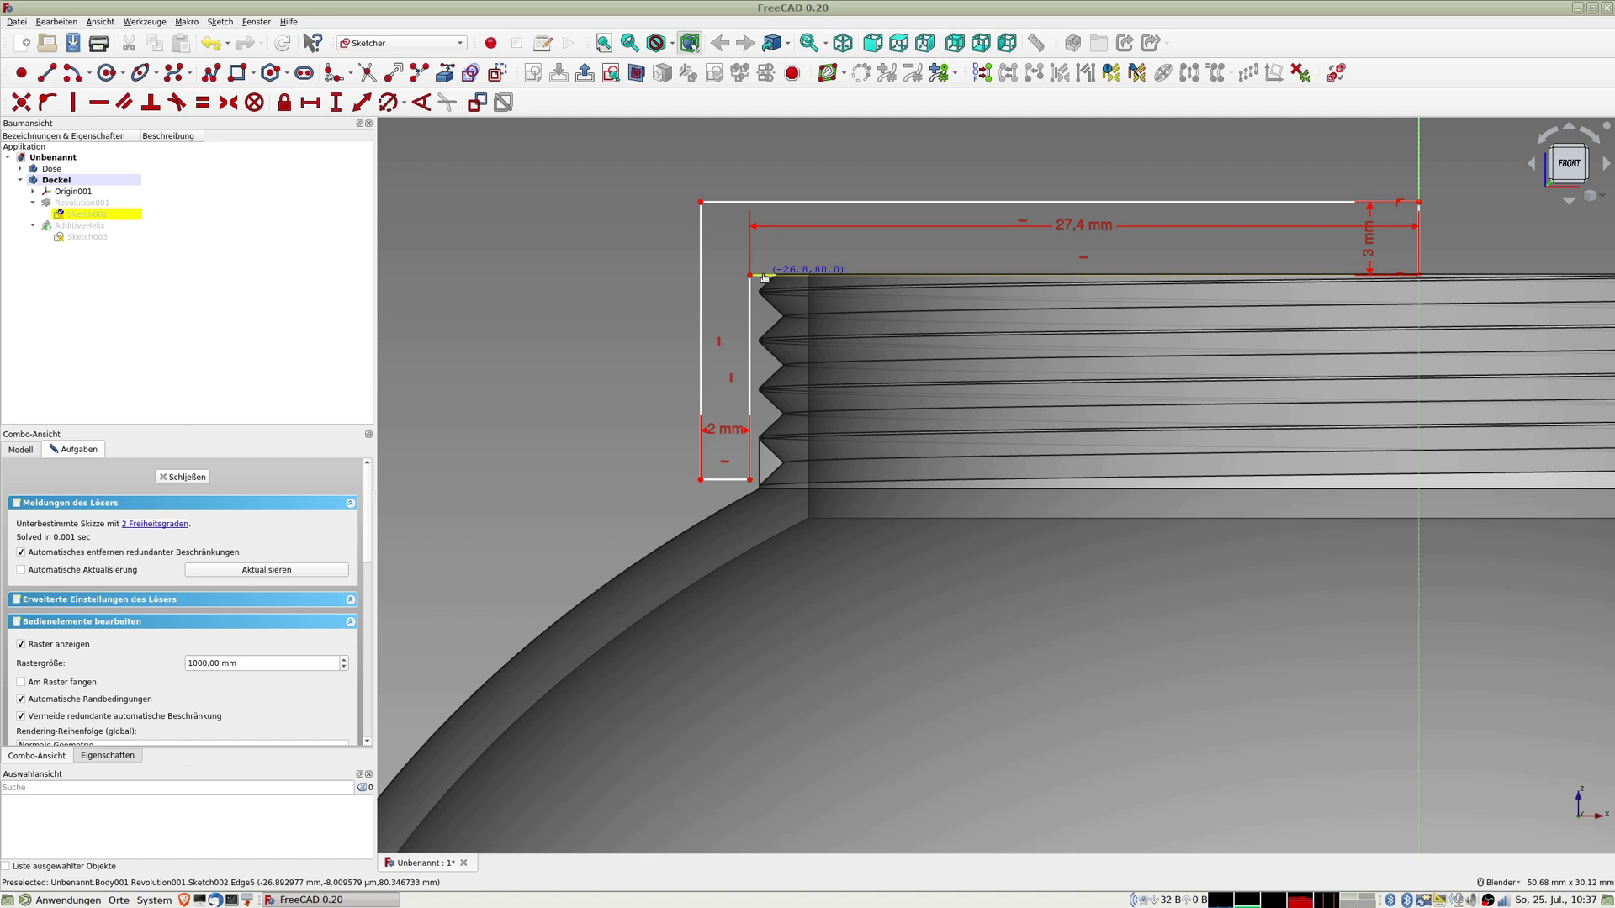
left_click_drag(764, 277, 764, 279)
Step: Constrain the lid profile's inner wall to a vertical length of 8.2 mm, close the sketch and check the lid on the neck
left_click(752, 302)
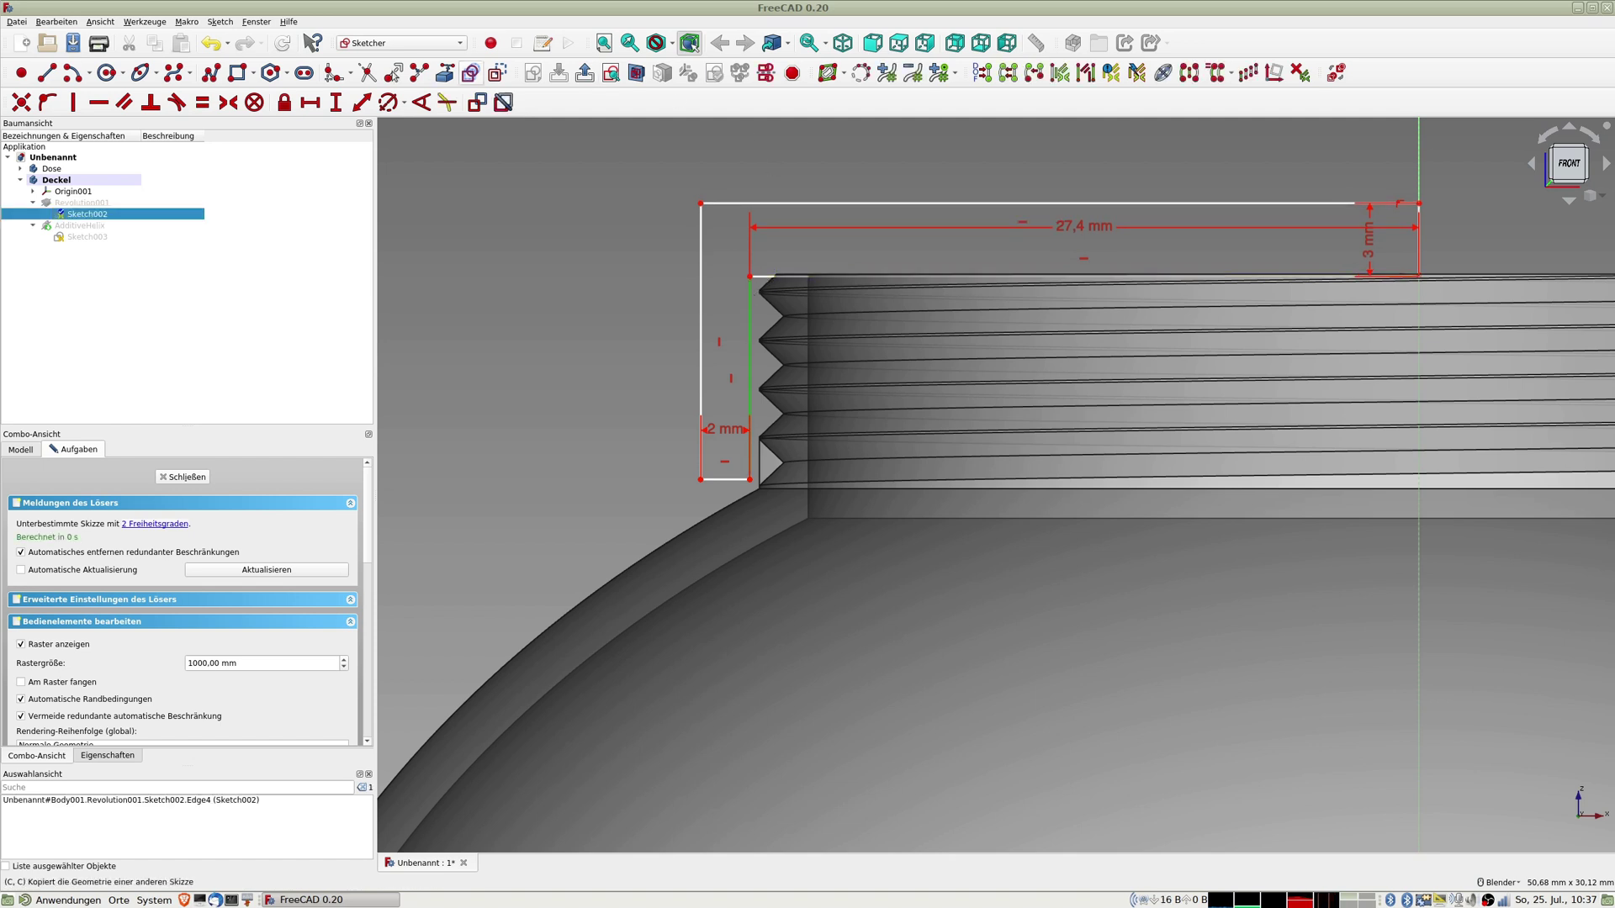
left_click(336, 102)
type("8, mm")
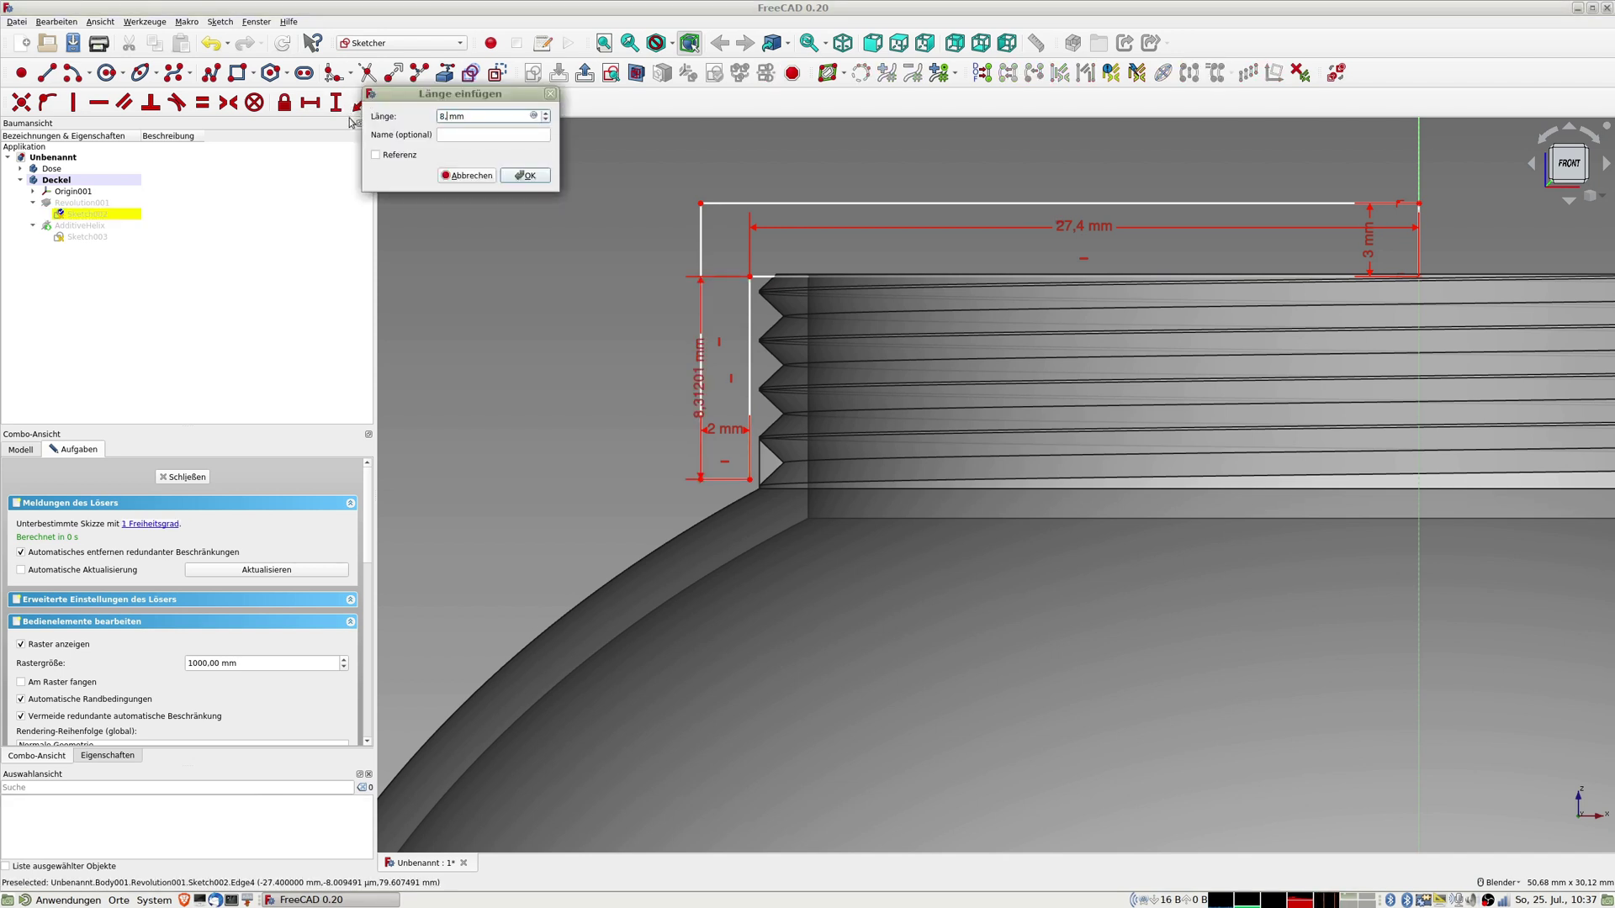
type("2")
key("Return")
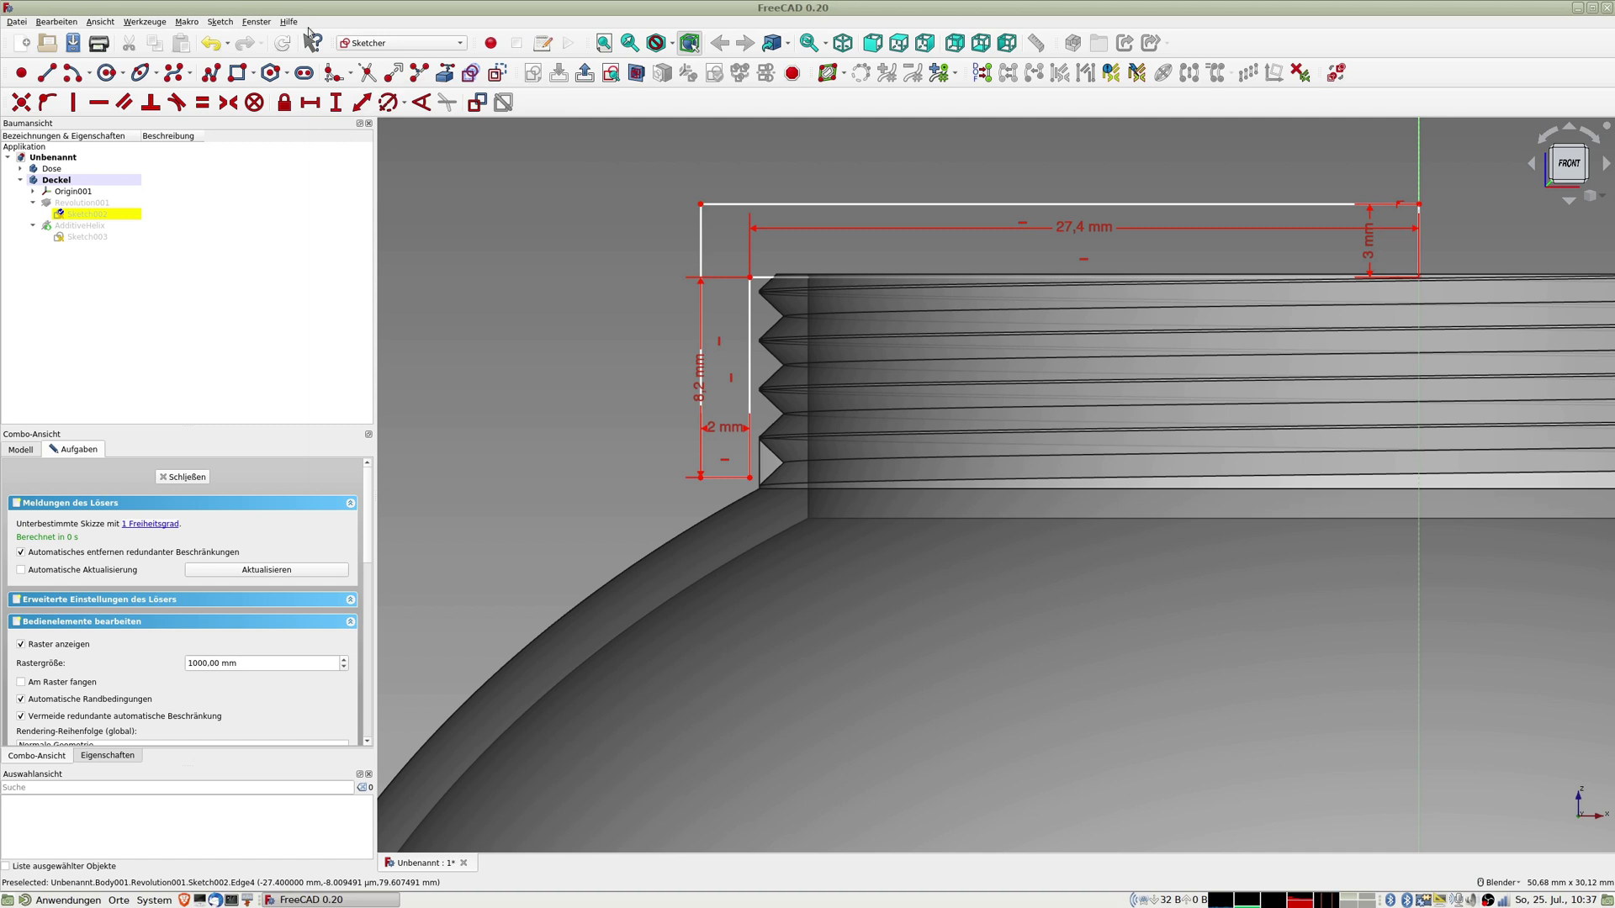
left_click(188, 477)
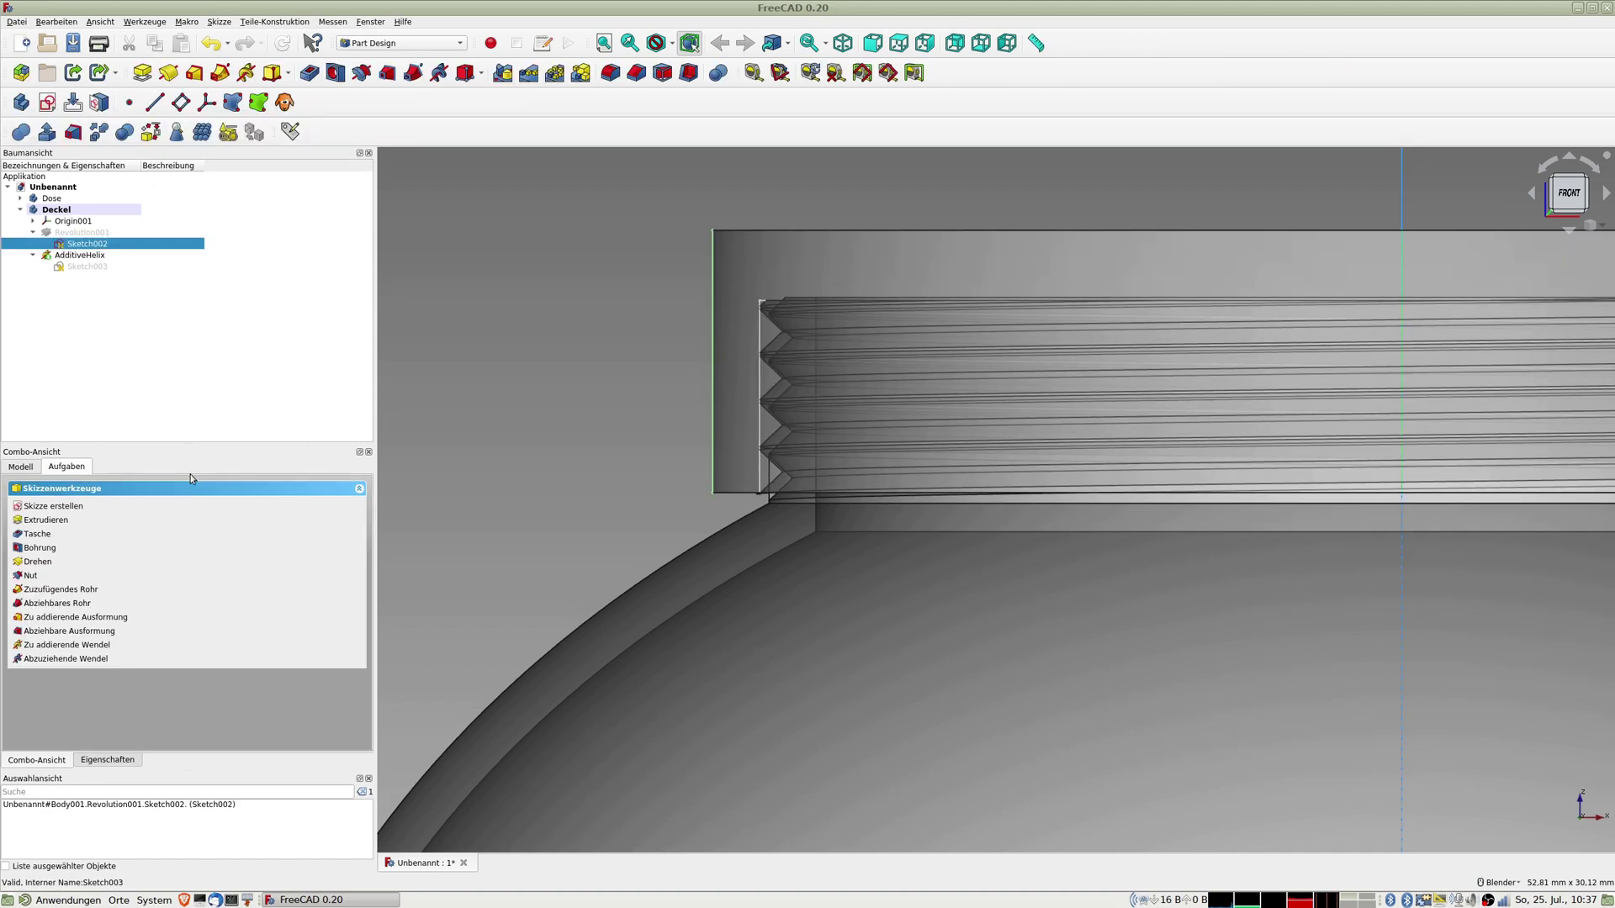
mouse_move(910, 484)
middle_mouse_down()
mouse_move(913, 432)
mouse_move(937, 472)
middle_mouse_up()
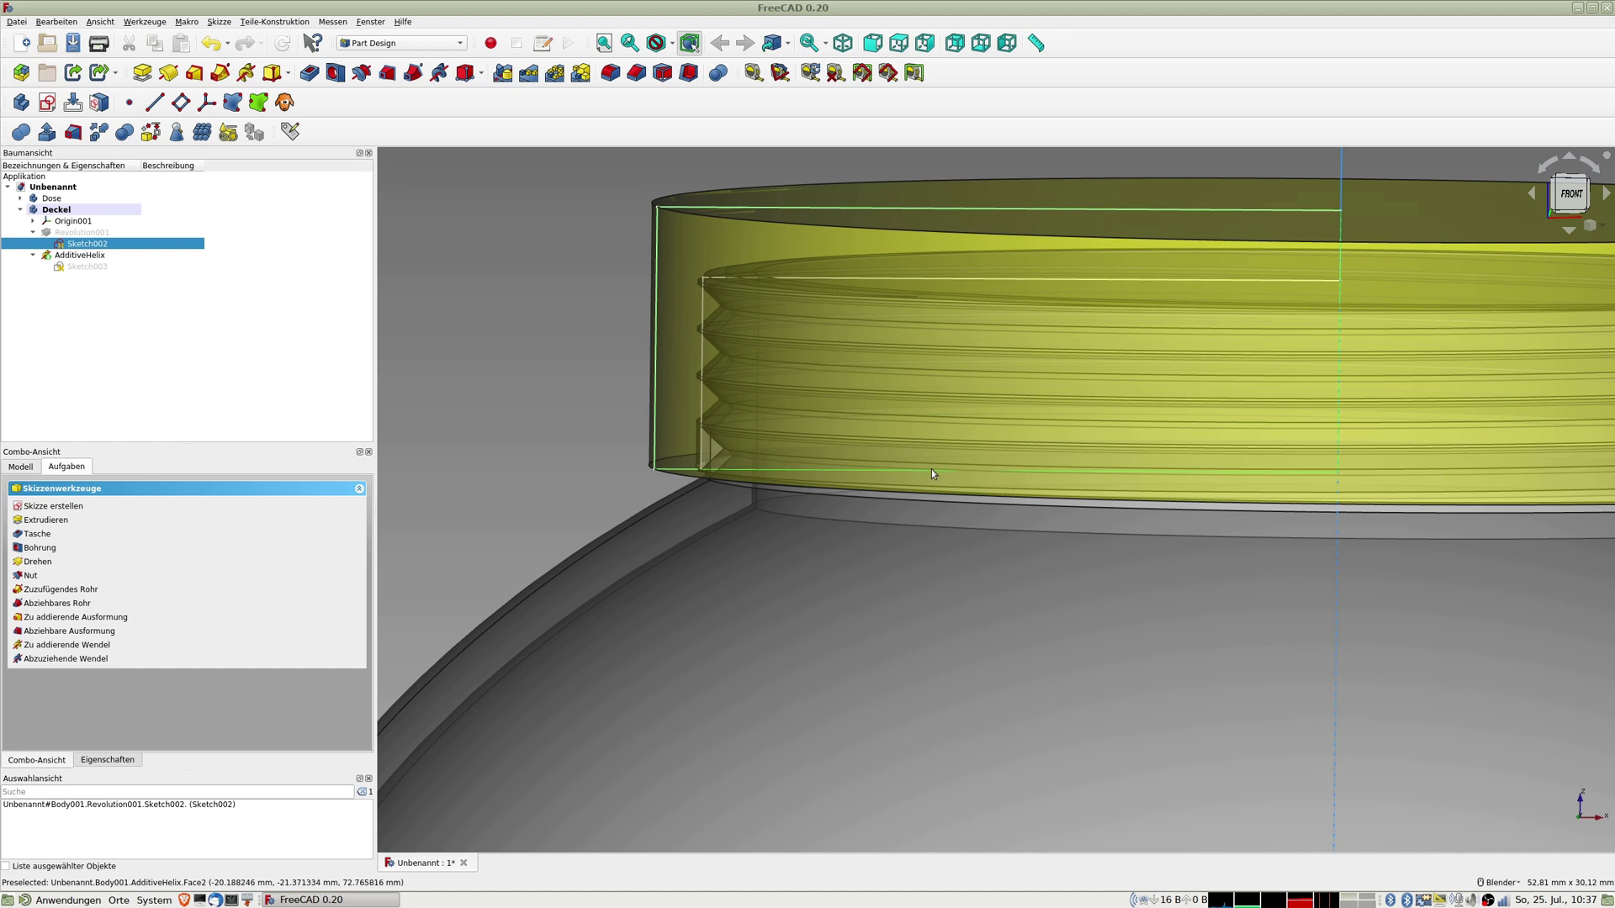
scroll(931, 468, "down", 5)
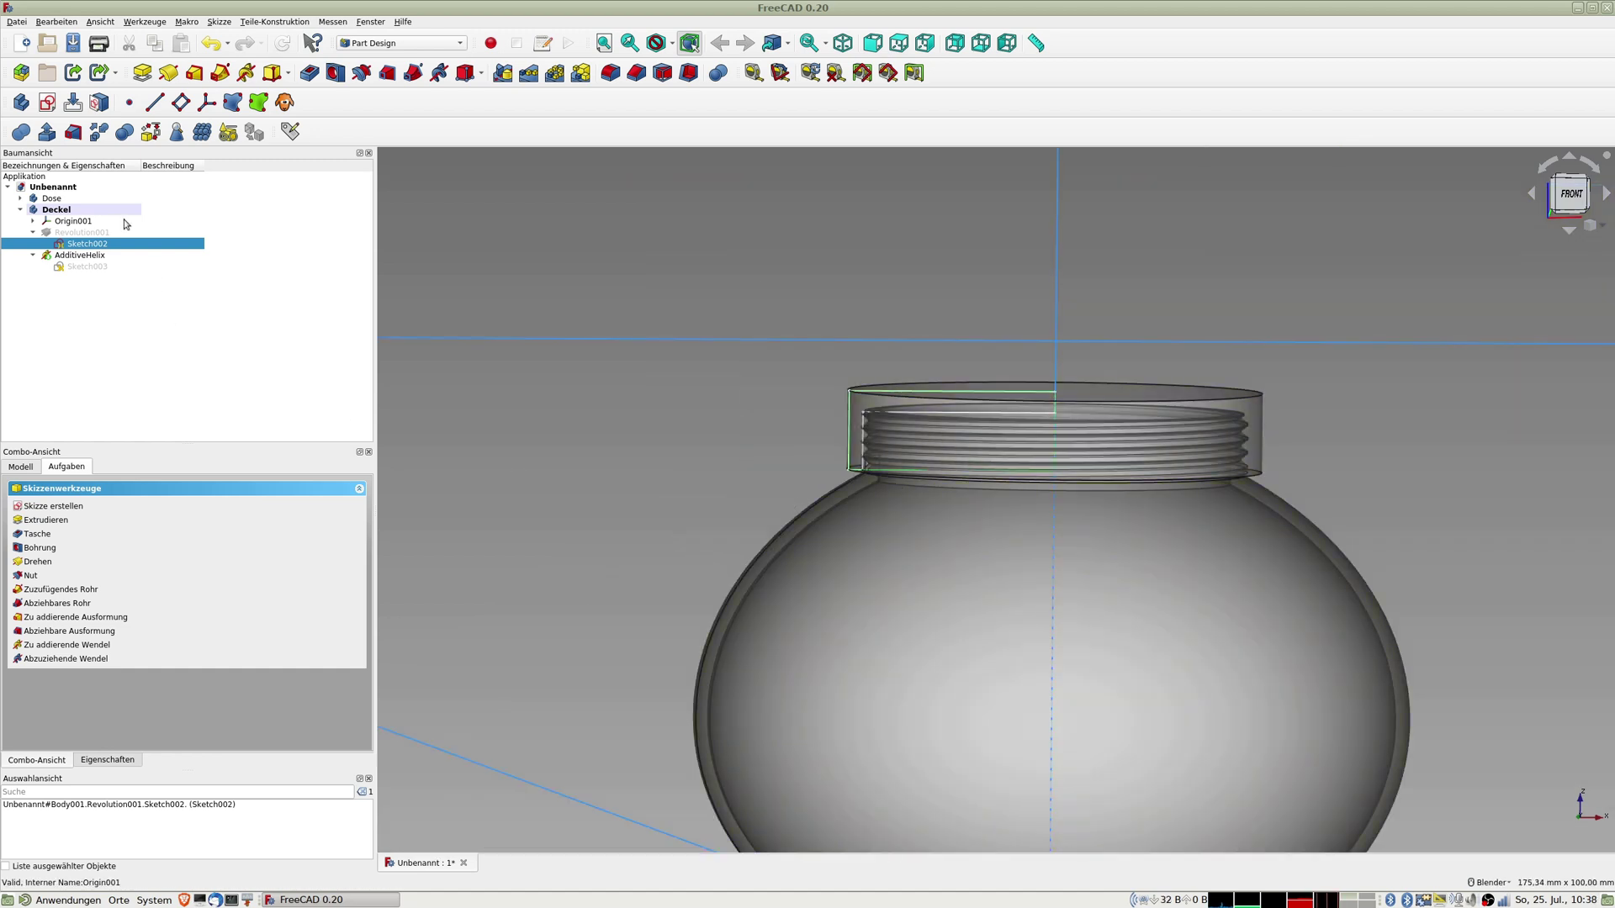
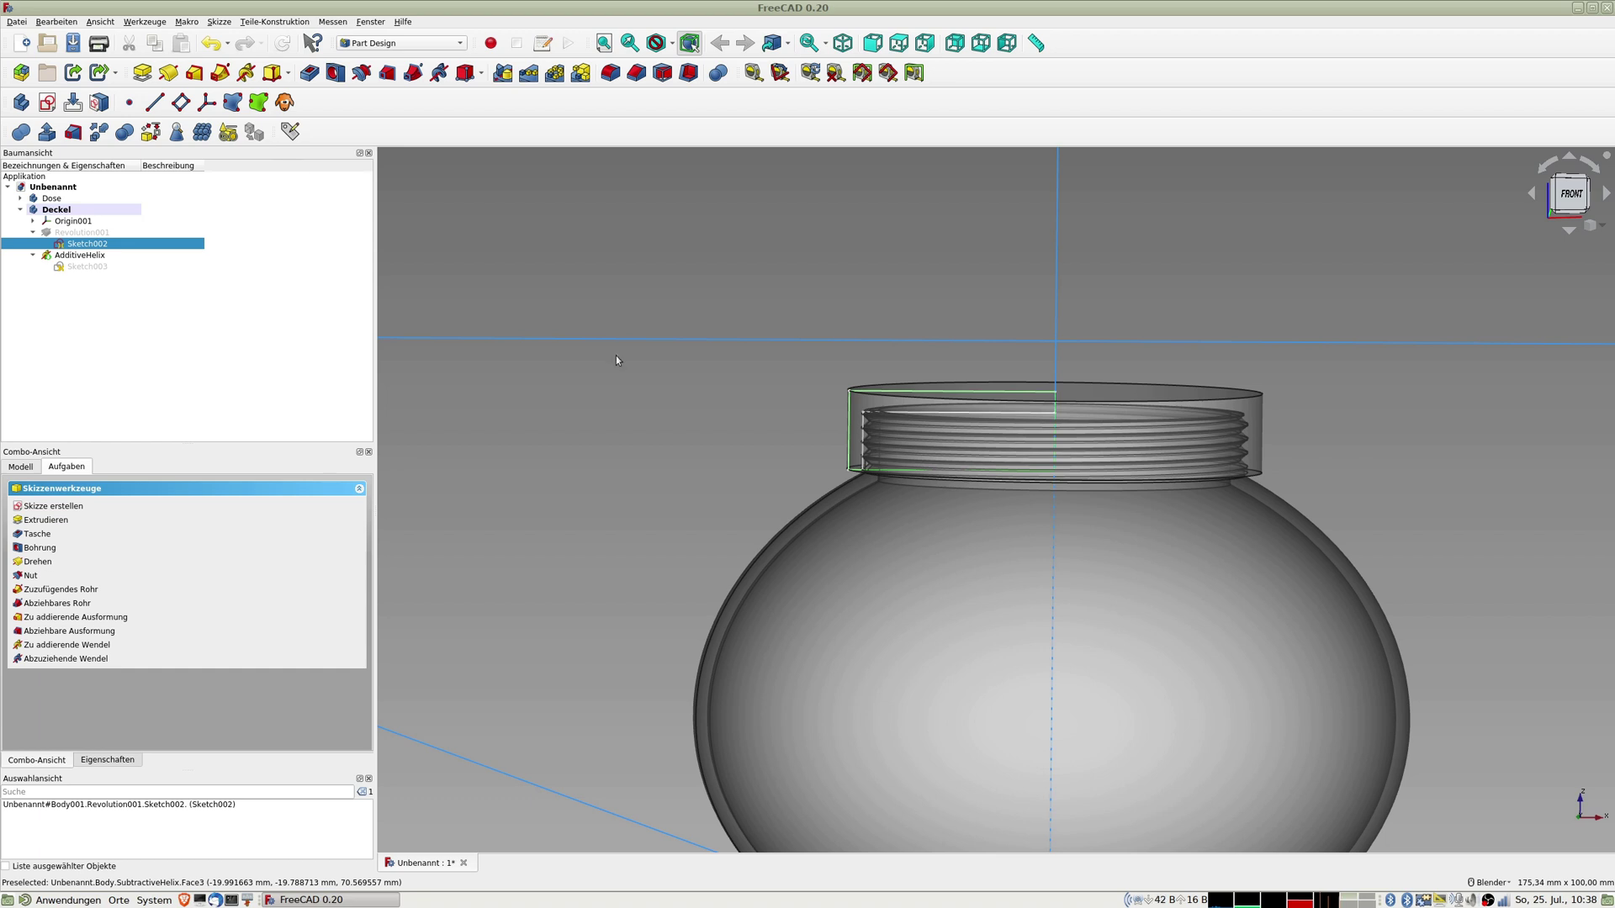
left_click(52, 199)
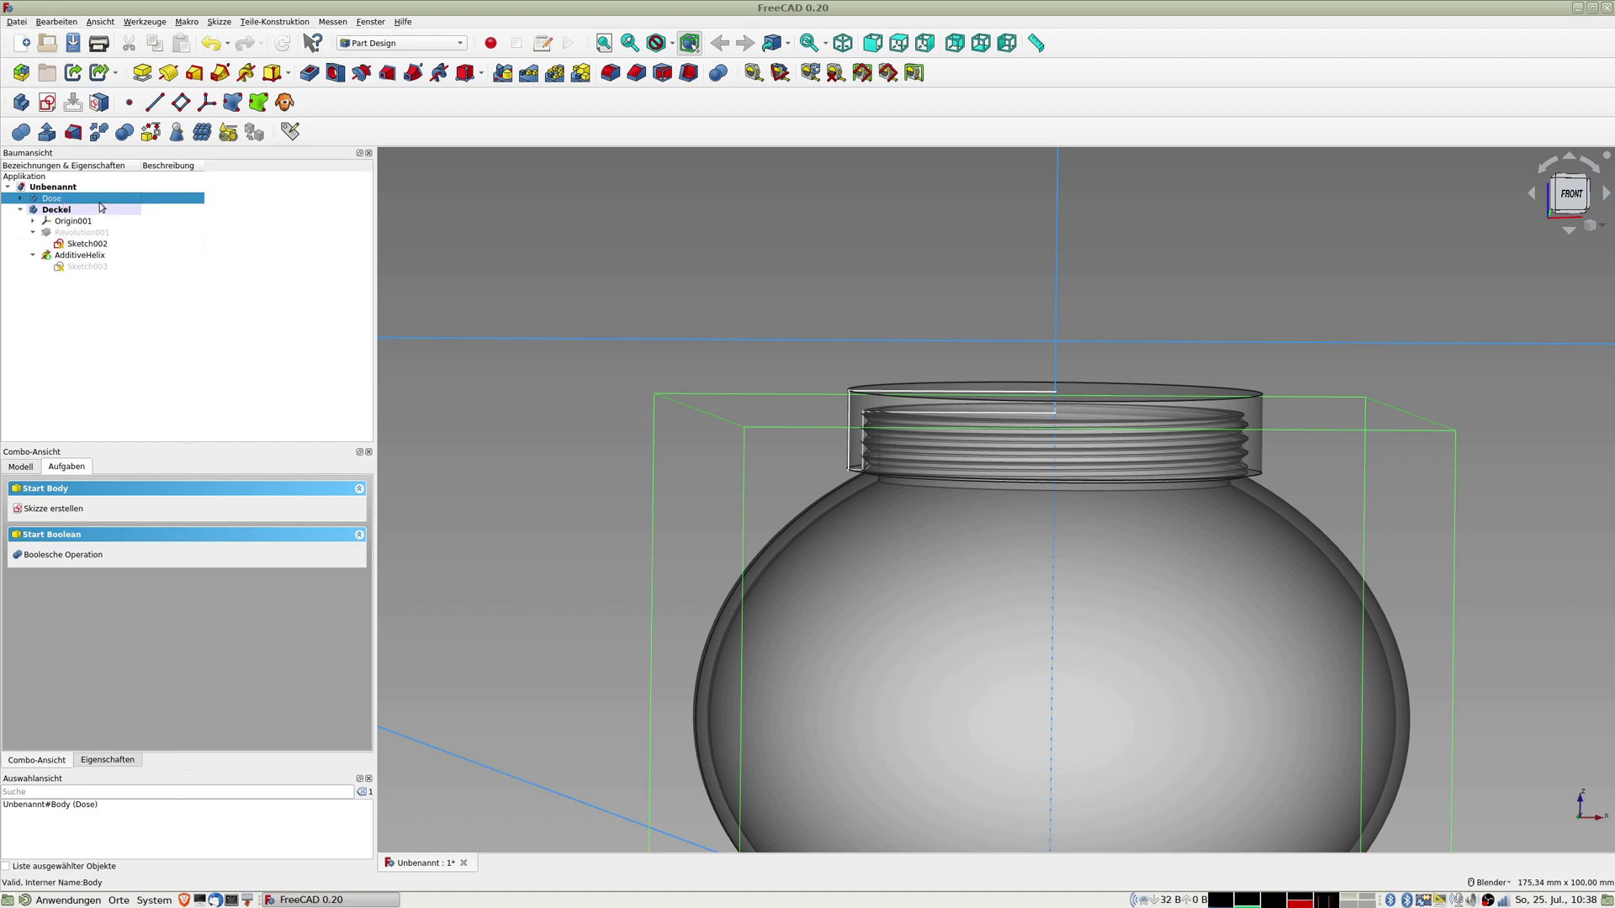
key("ctrl+e")
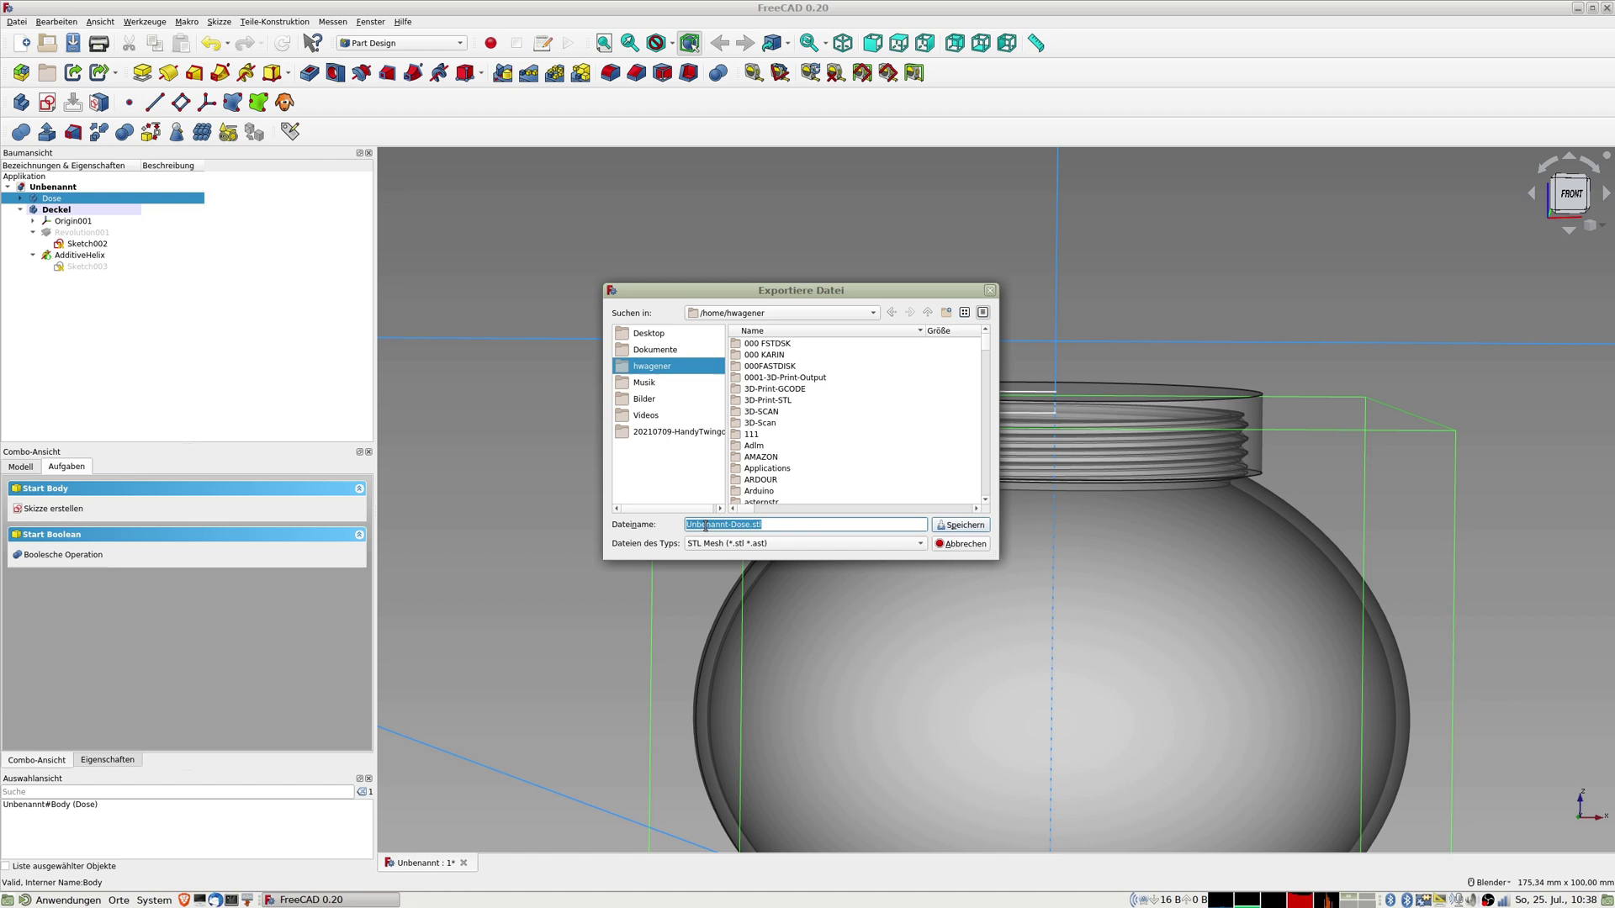
left_click(957, 545)
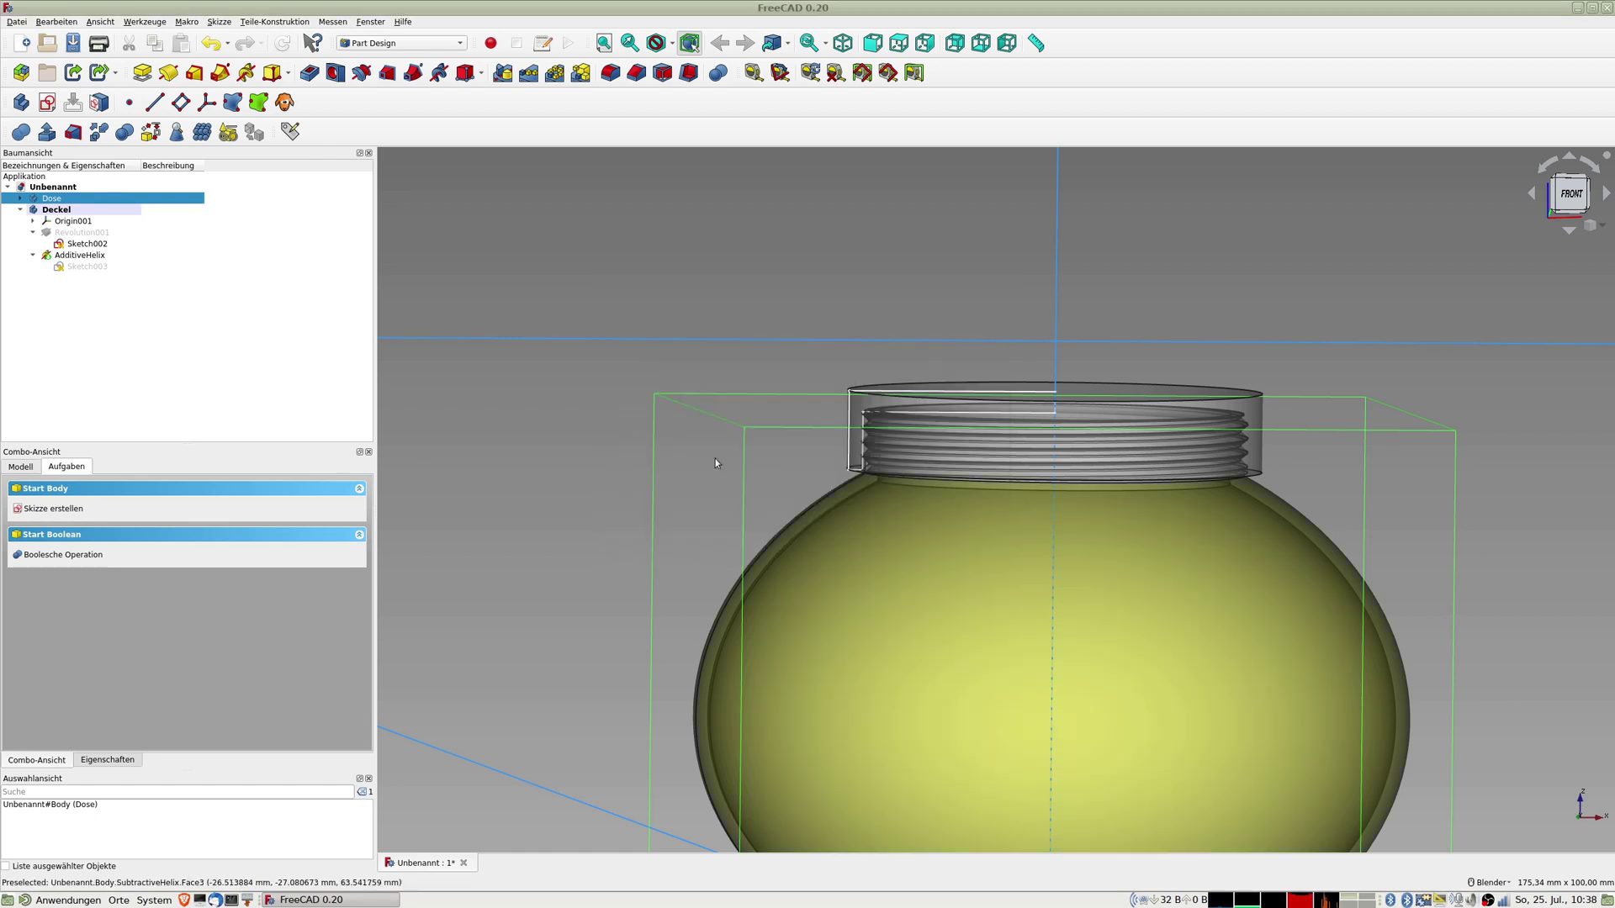
Step: Start saving the document under a new name and create the folder 20210725-TutHelix20 inside the FREECAD directory, then open it
left_click(17, 22)
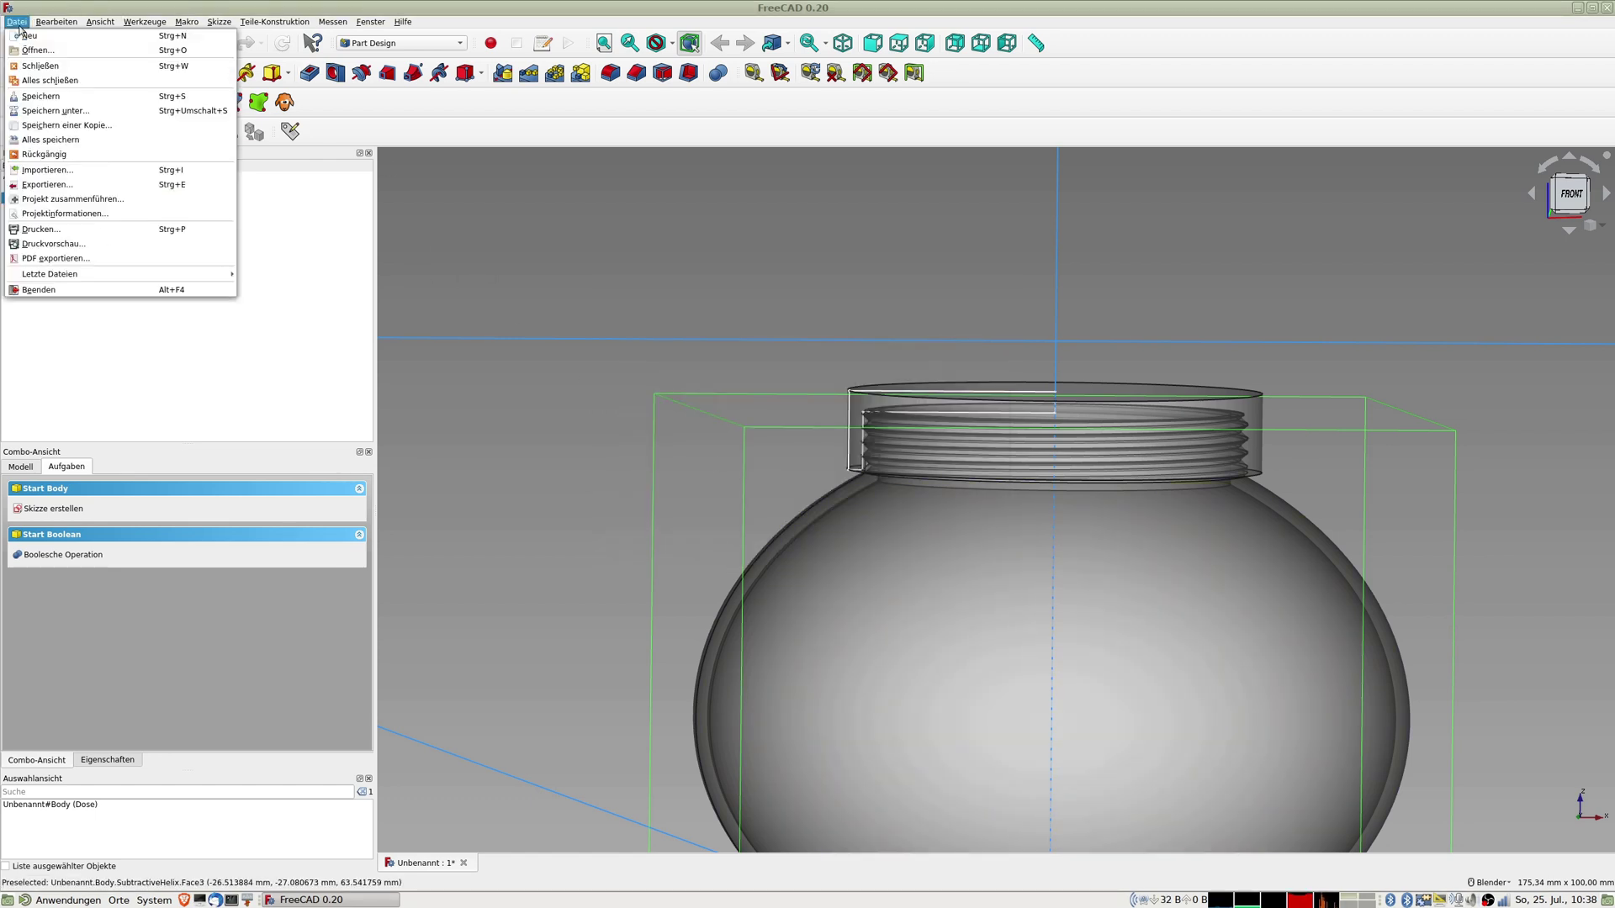
left_click(85, 113)
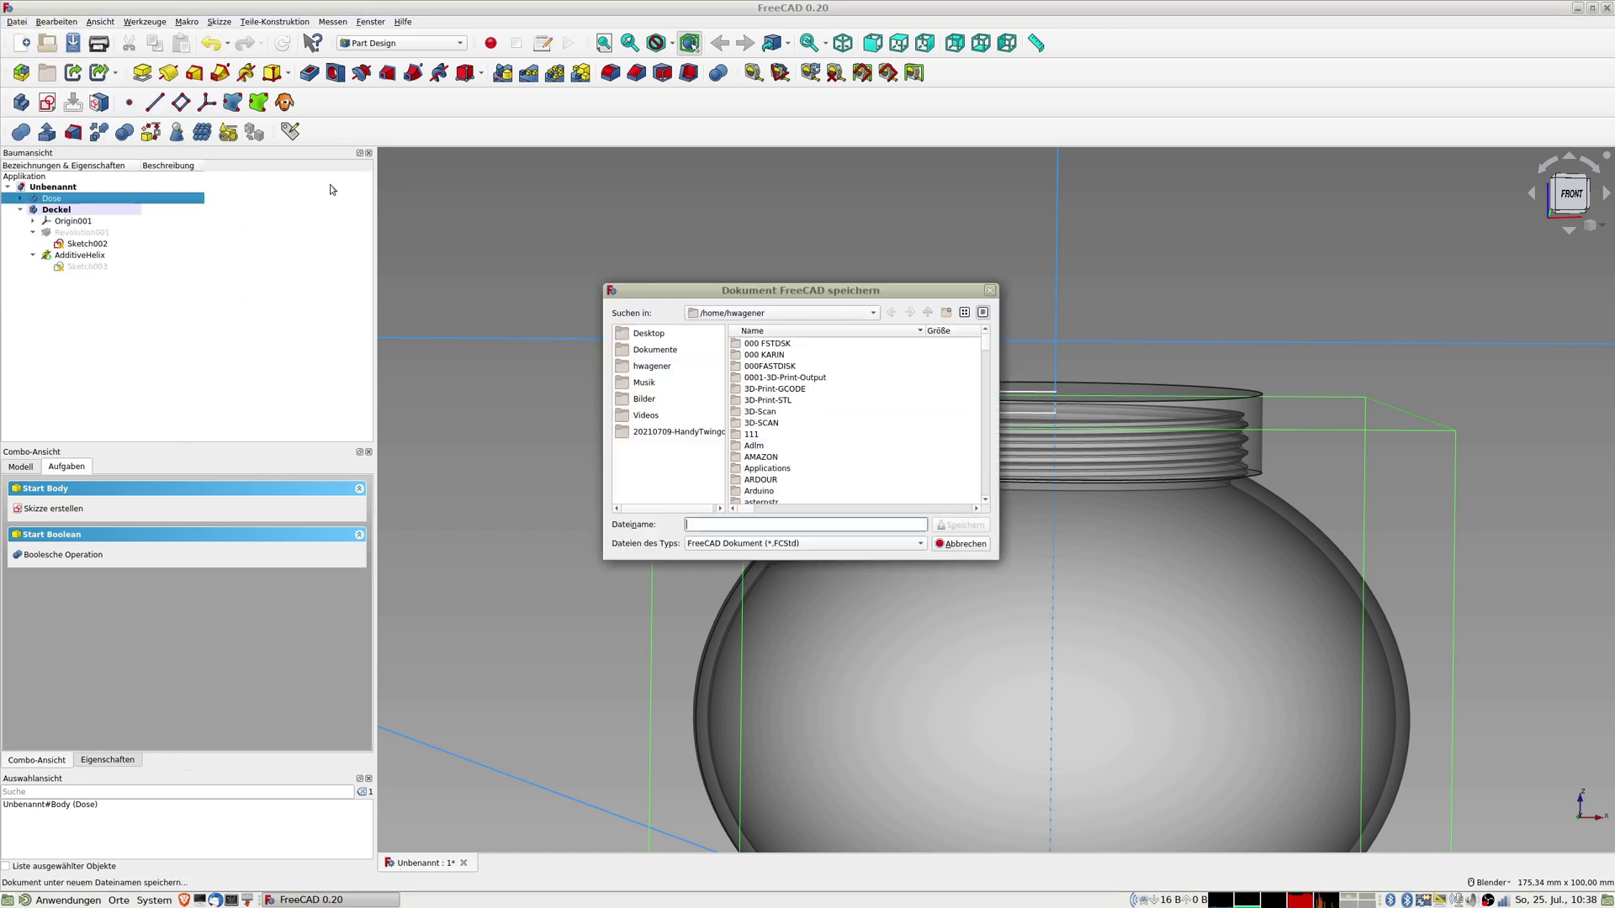
scroll(755, 418, "down", 8)
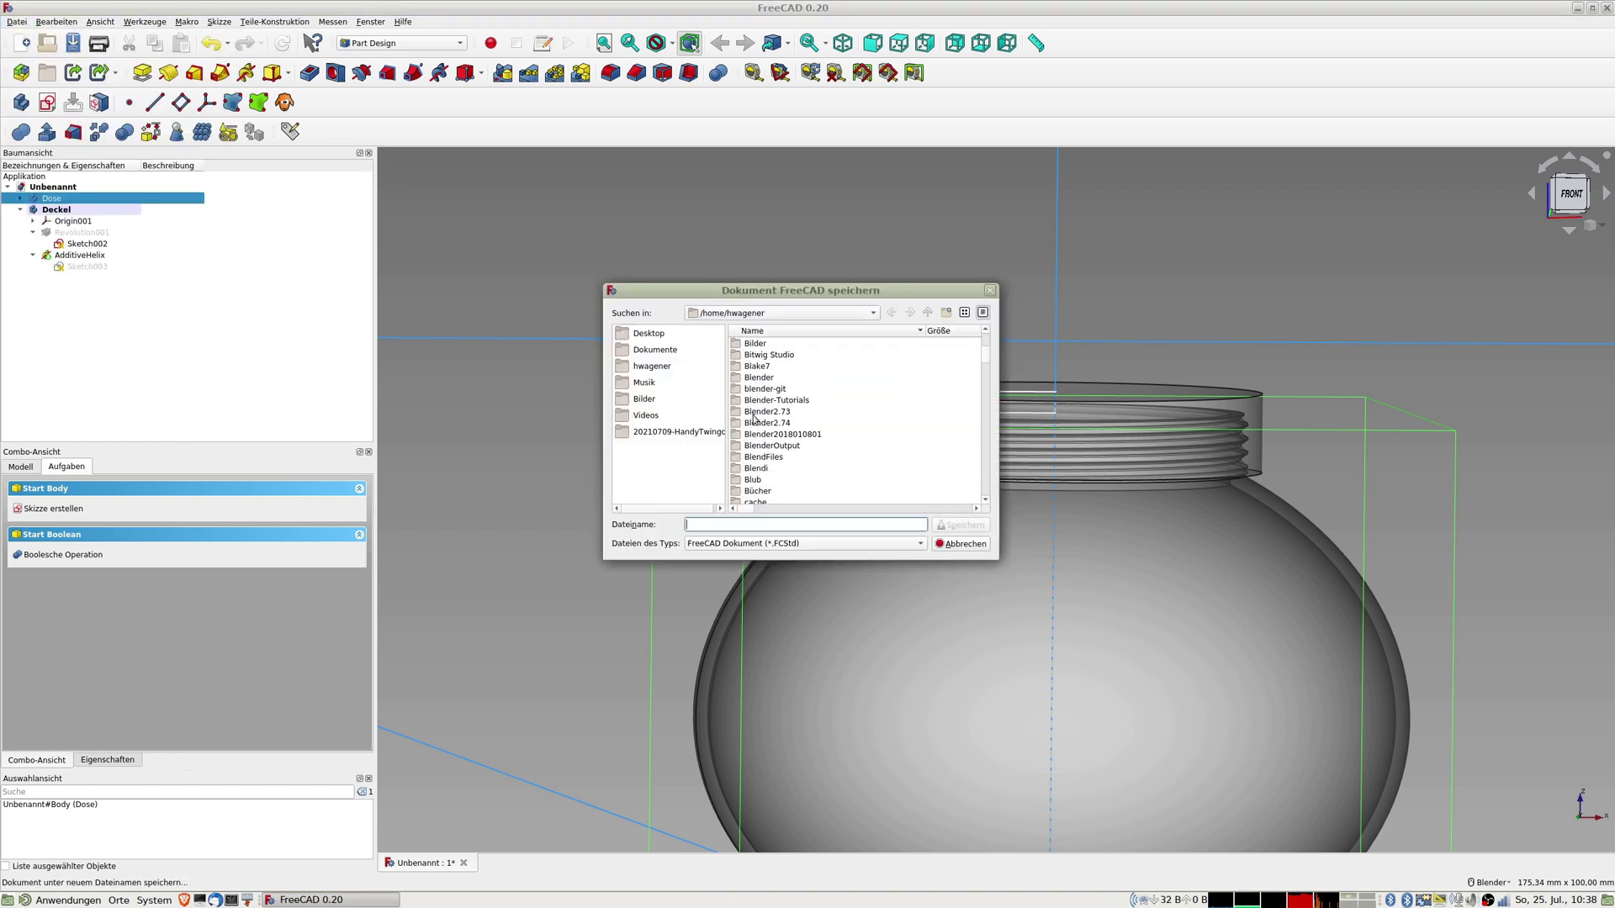
scroll(754, 418, "down", 8)
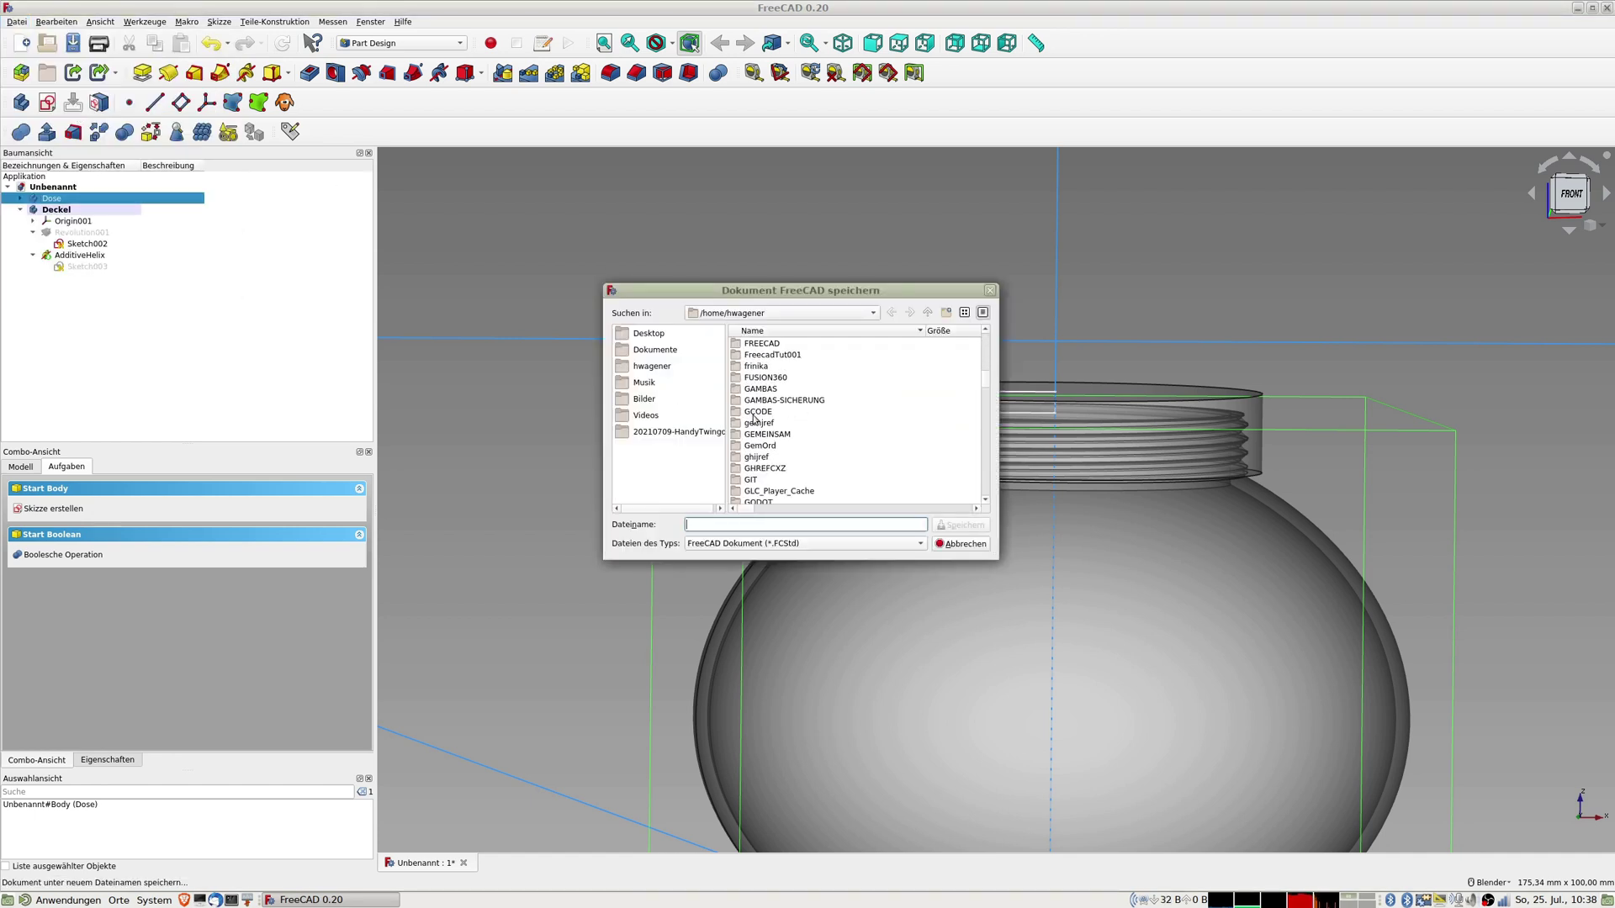
scroll(754, 418, "up", 2)
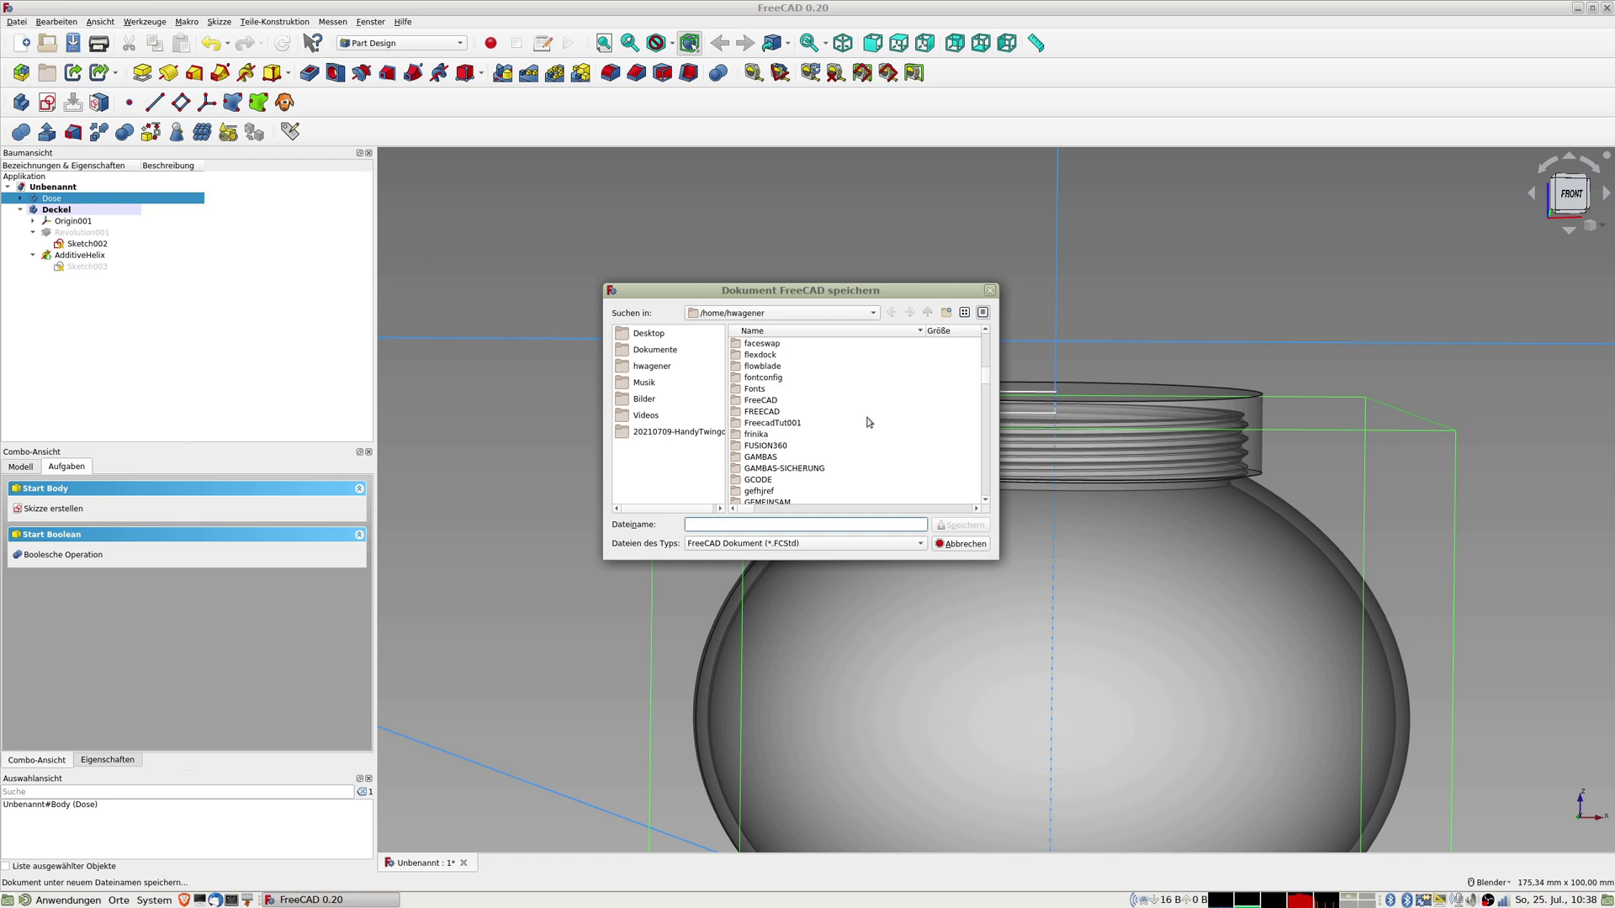
double_click(768, 412)
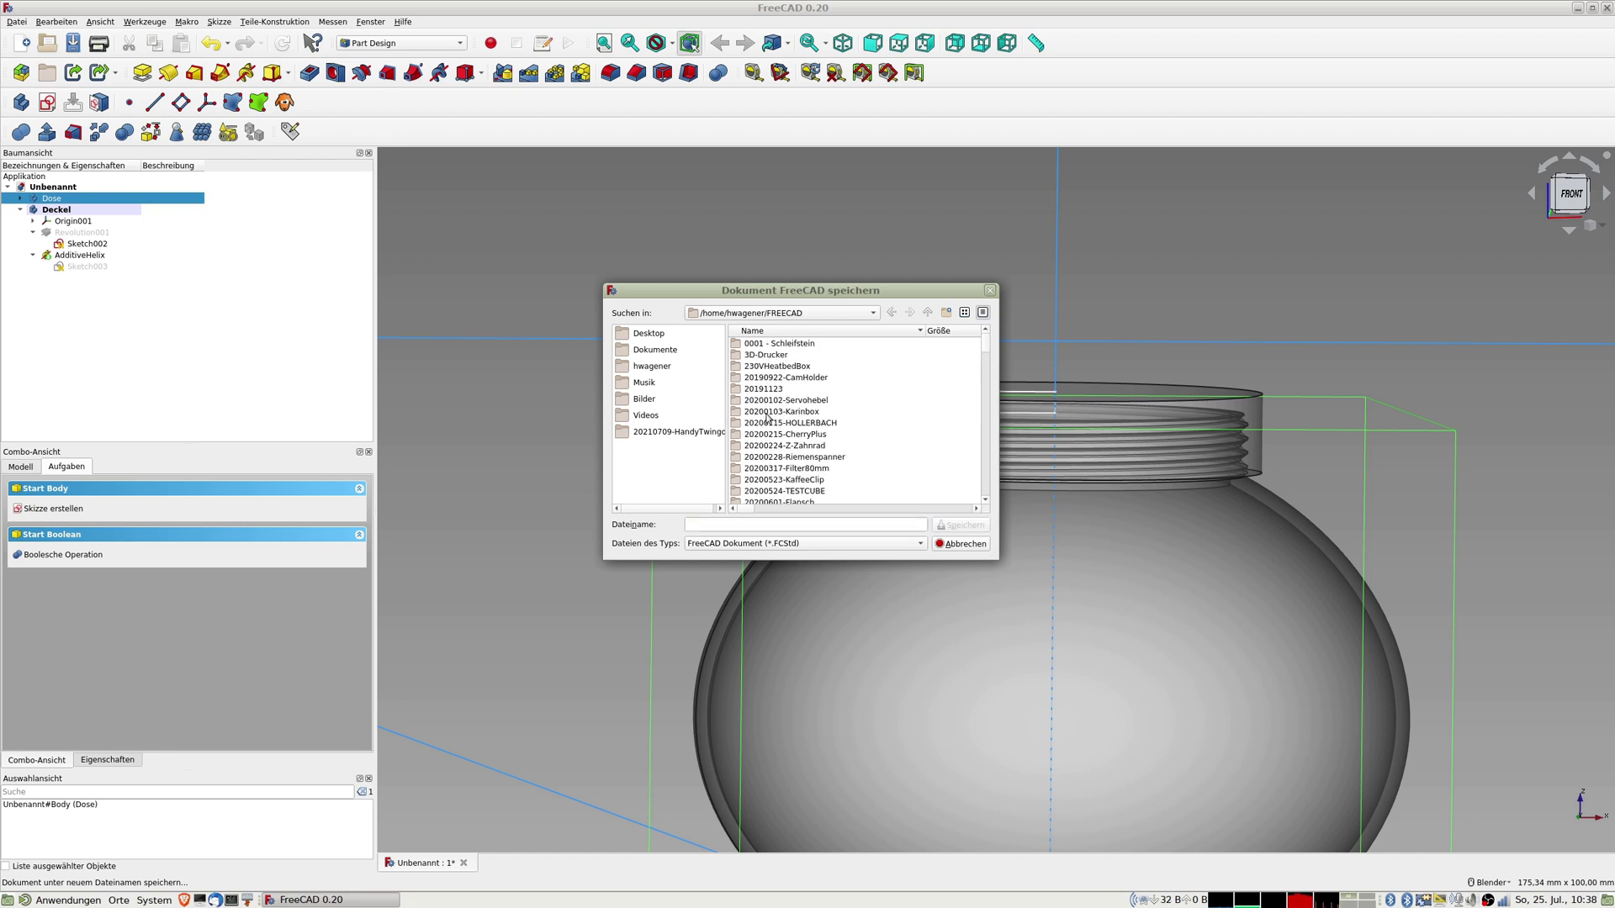
left_click(946, 313)
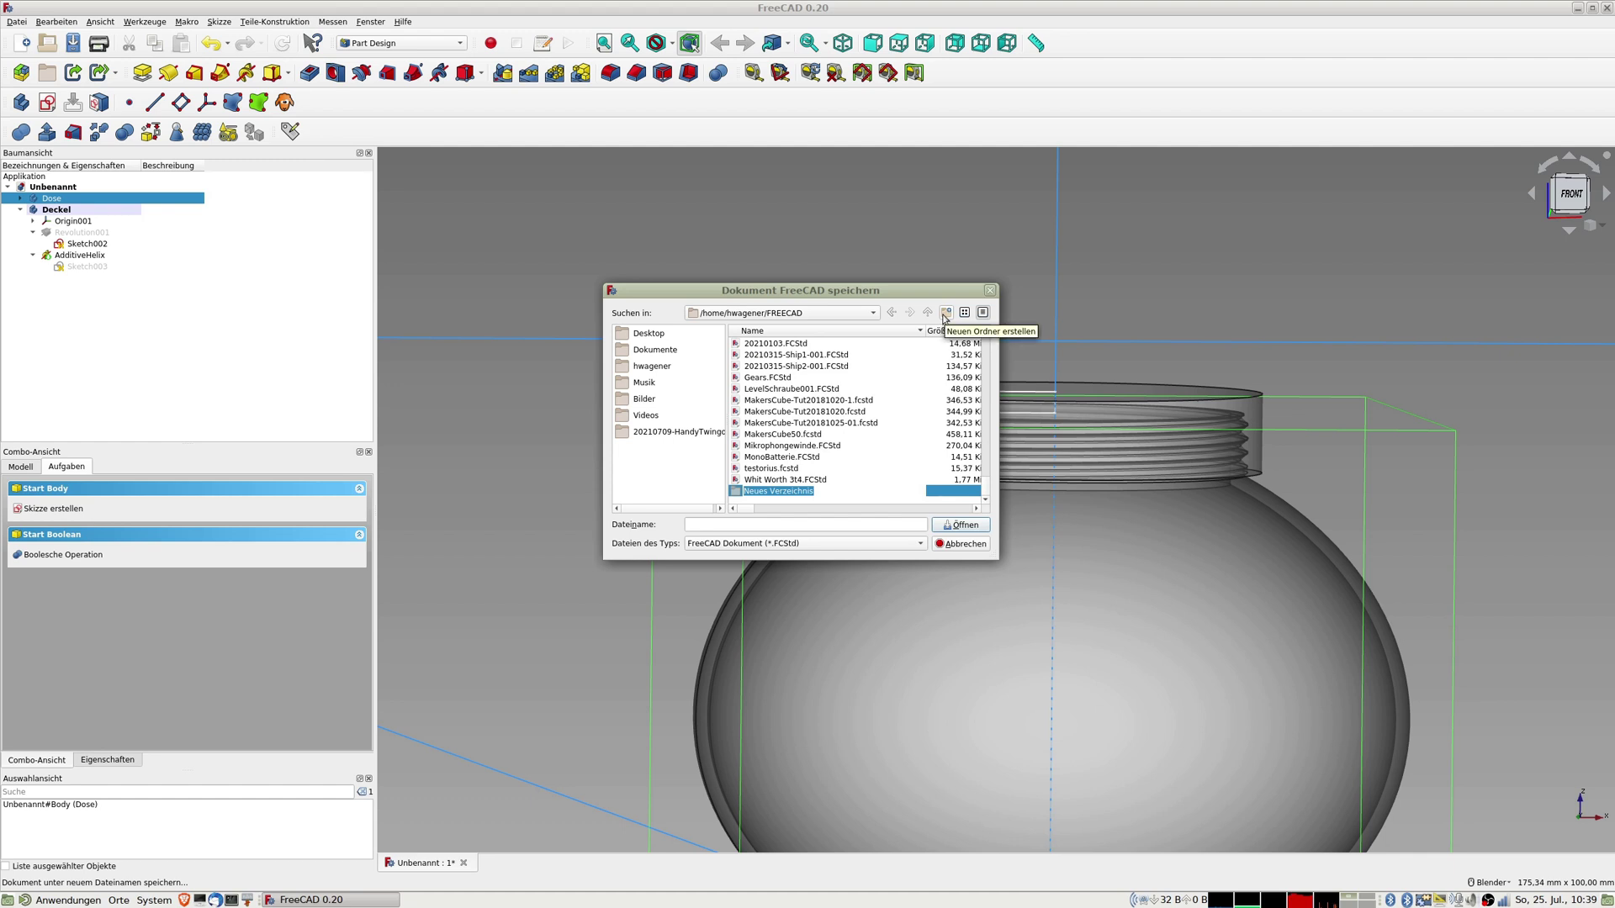
type("20")
type("utHelix20")
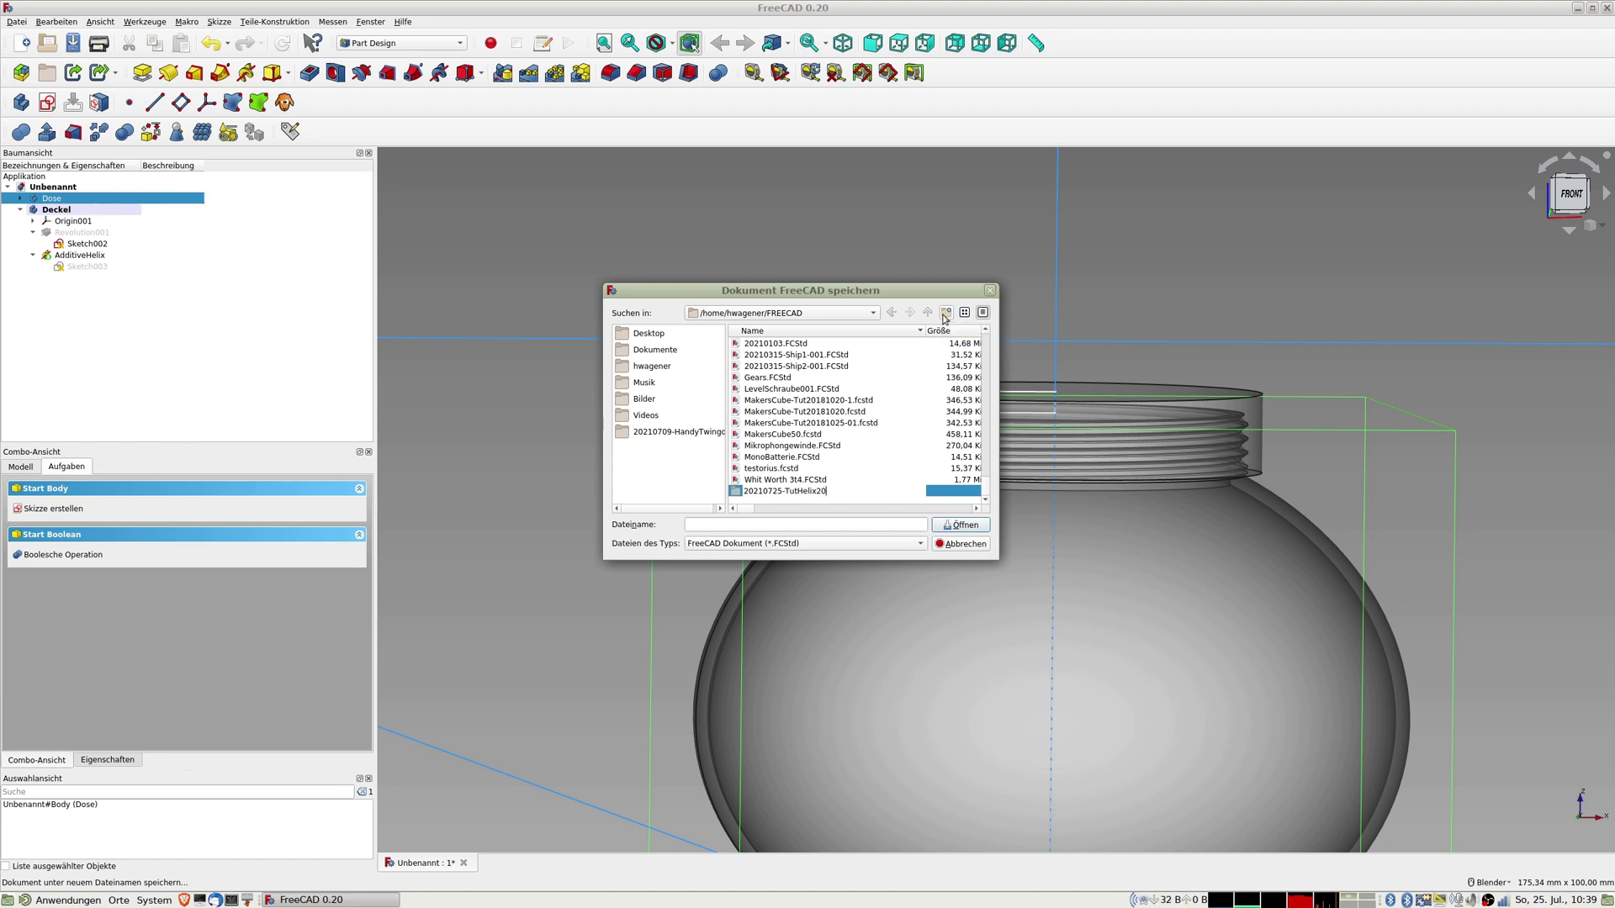
key("Return")
key("Return")
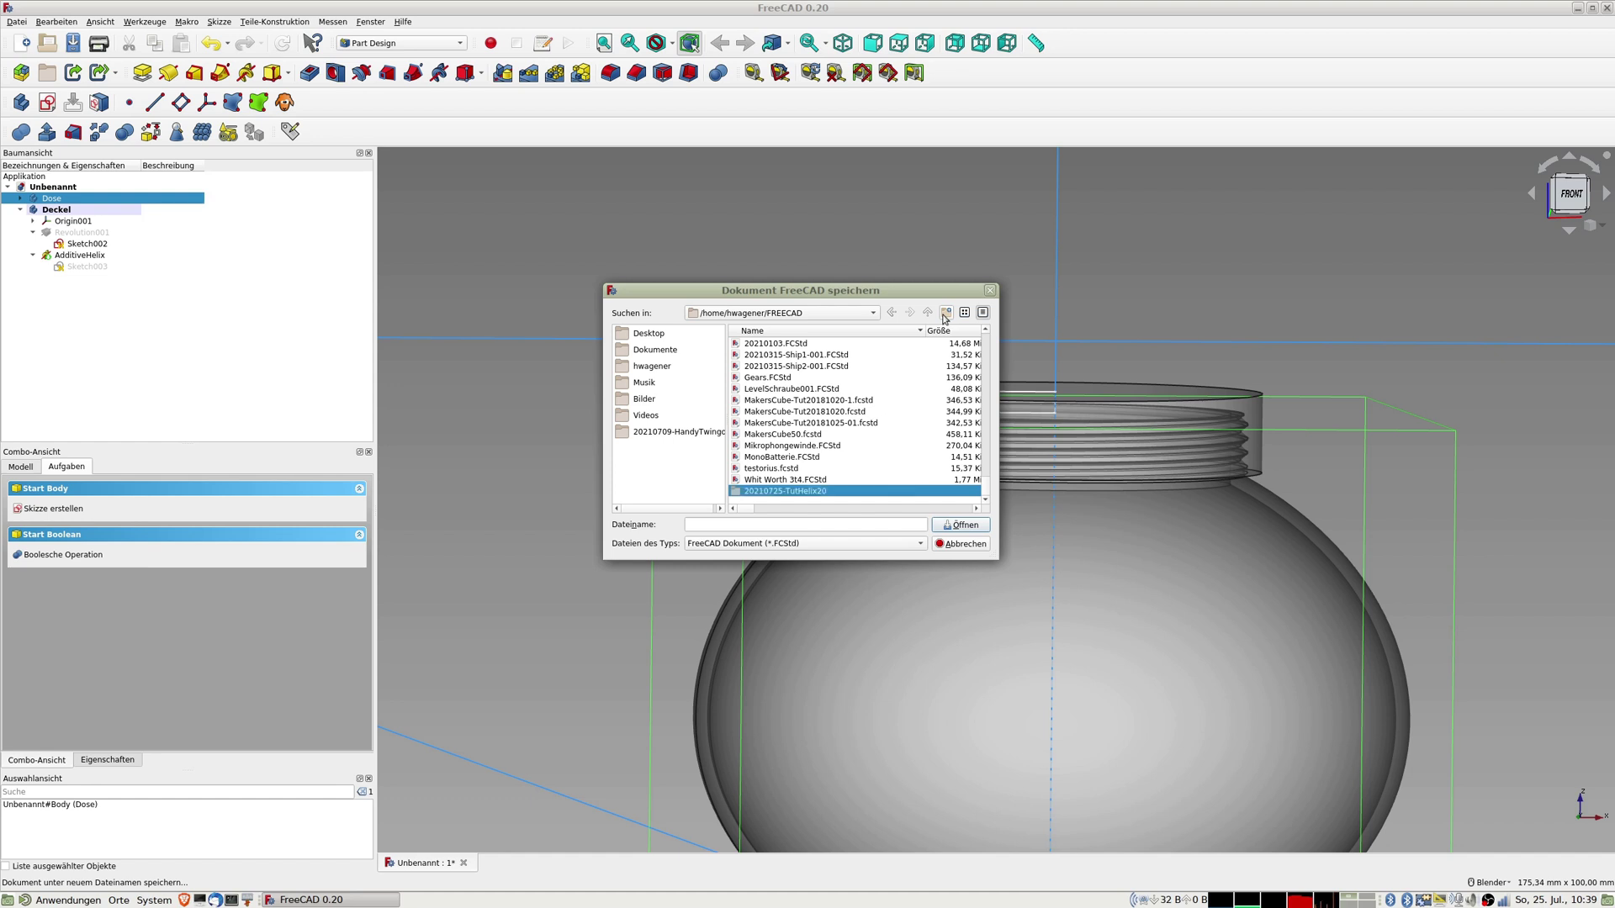
Step: Save the document as TutHelix in the new project folder
left_click(703, 527)
type("TutHelix")
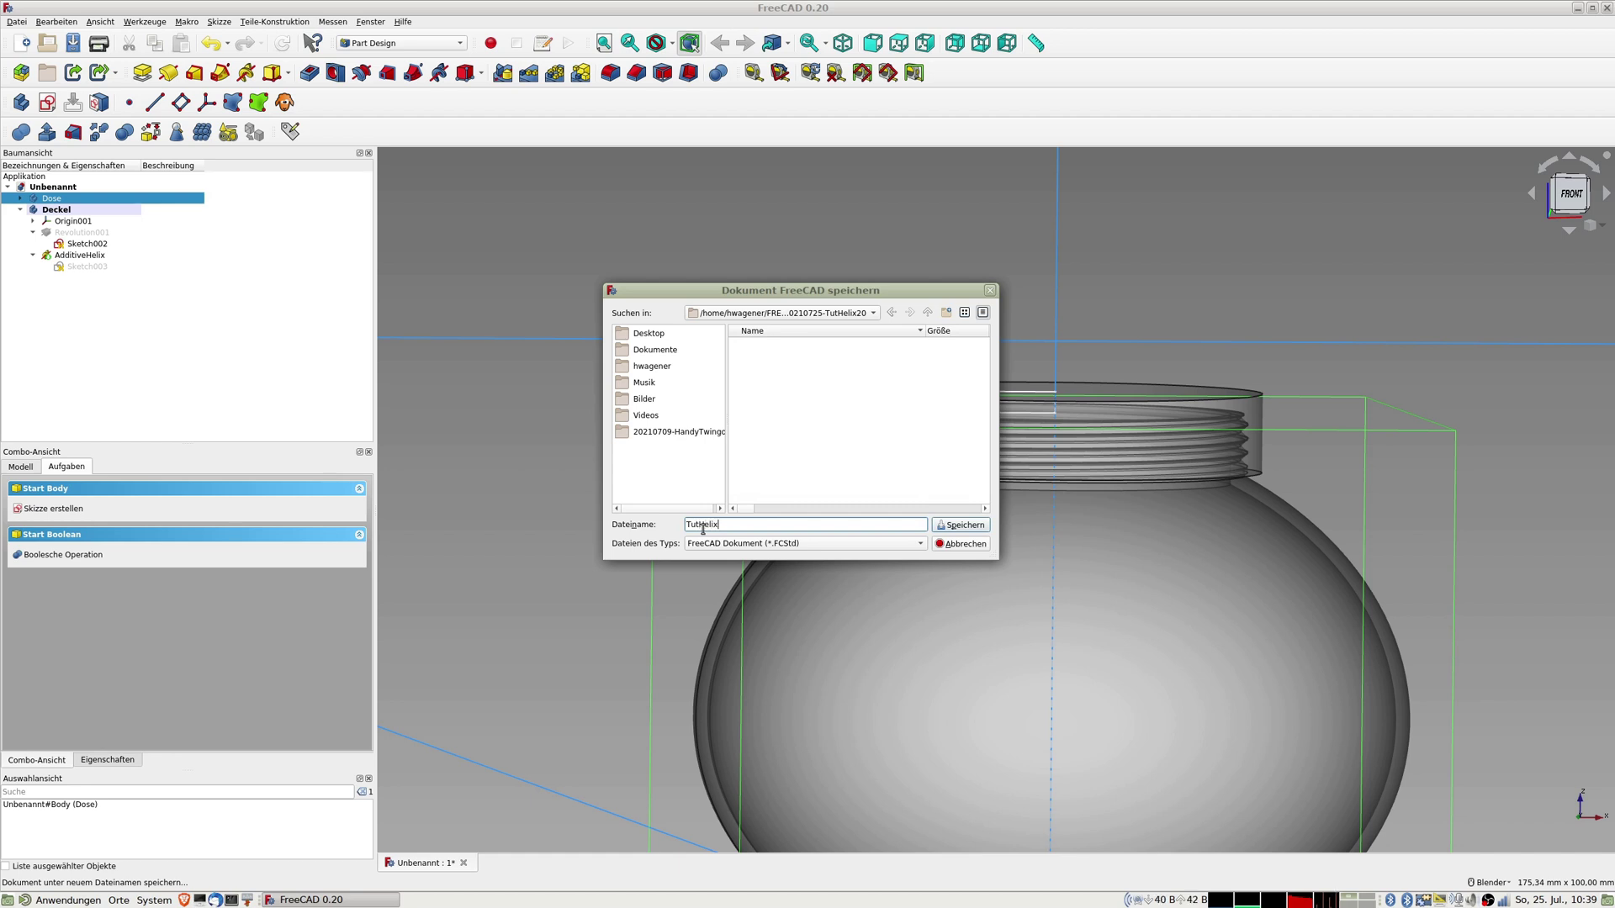
key("Return")
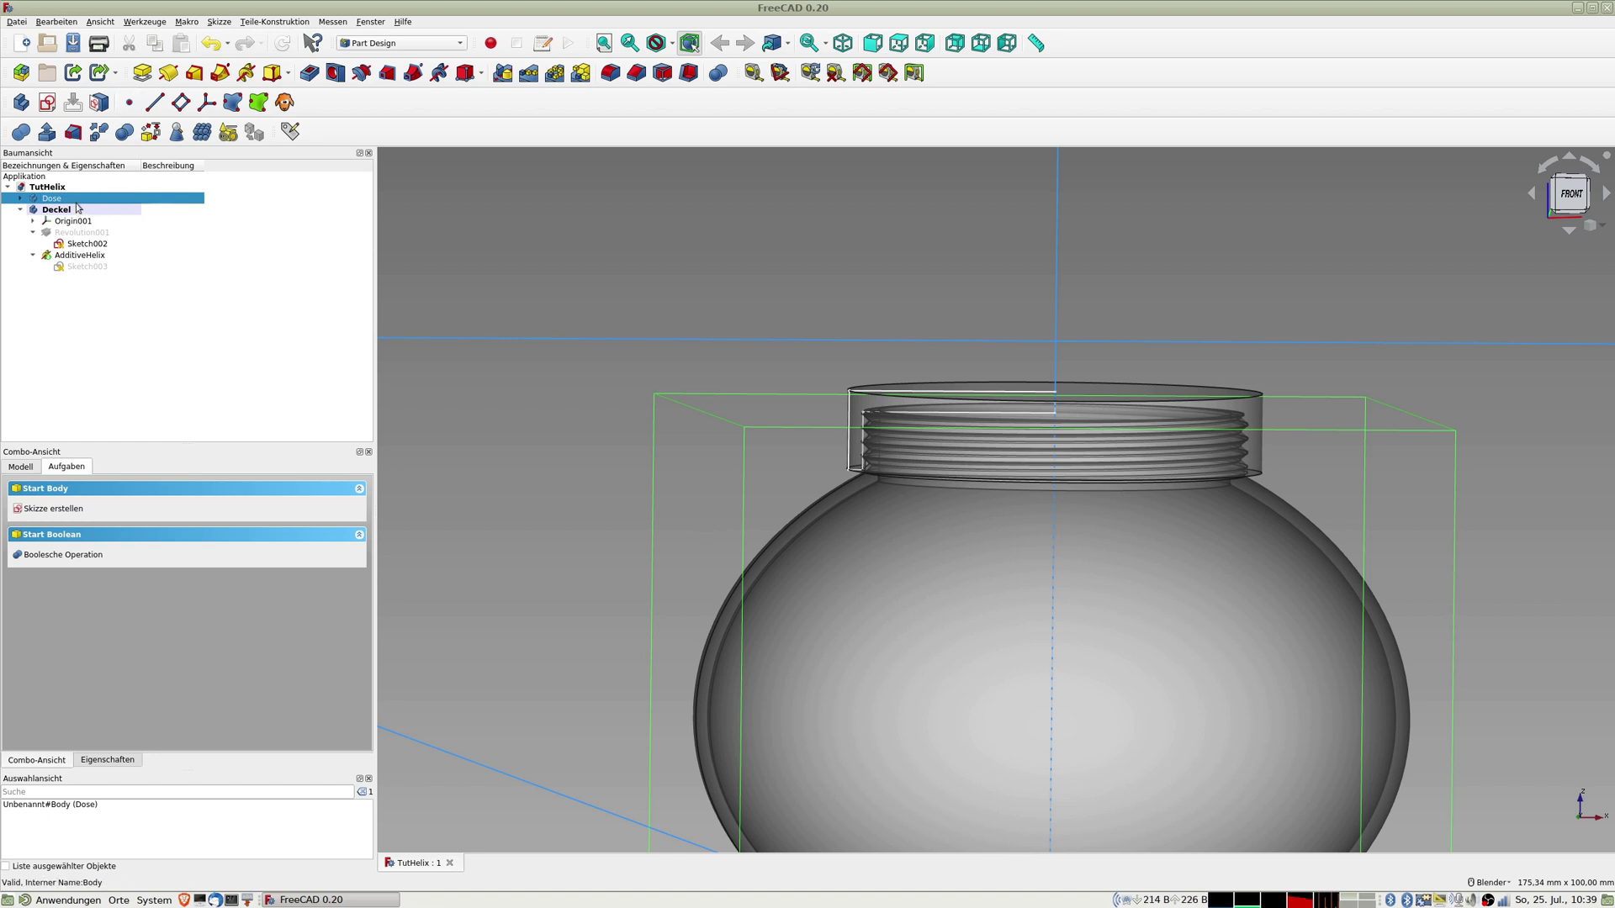
Step: Export the Dose body as TutHelix-Dose.stl and the Deckel body as TutHelix-Deckel.stl into the project folder
key("ctrl+e")
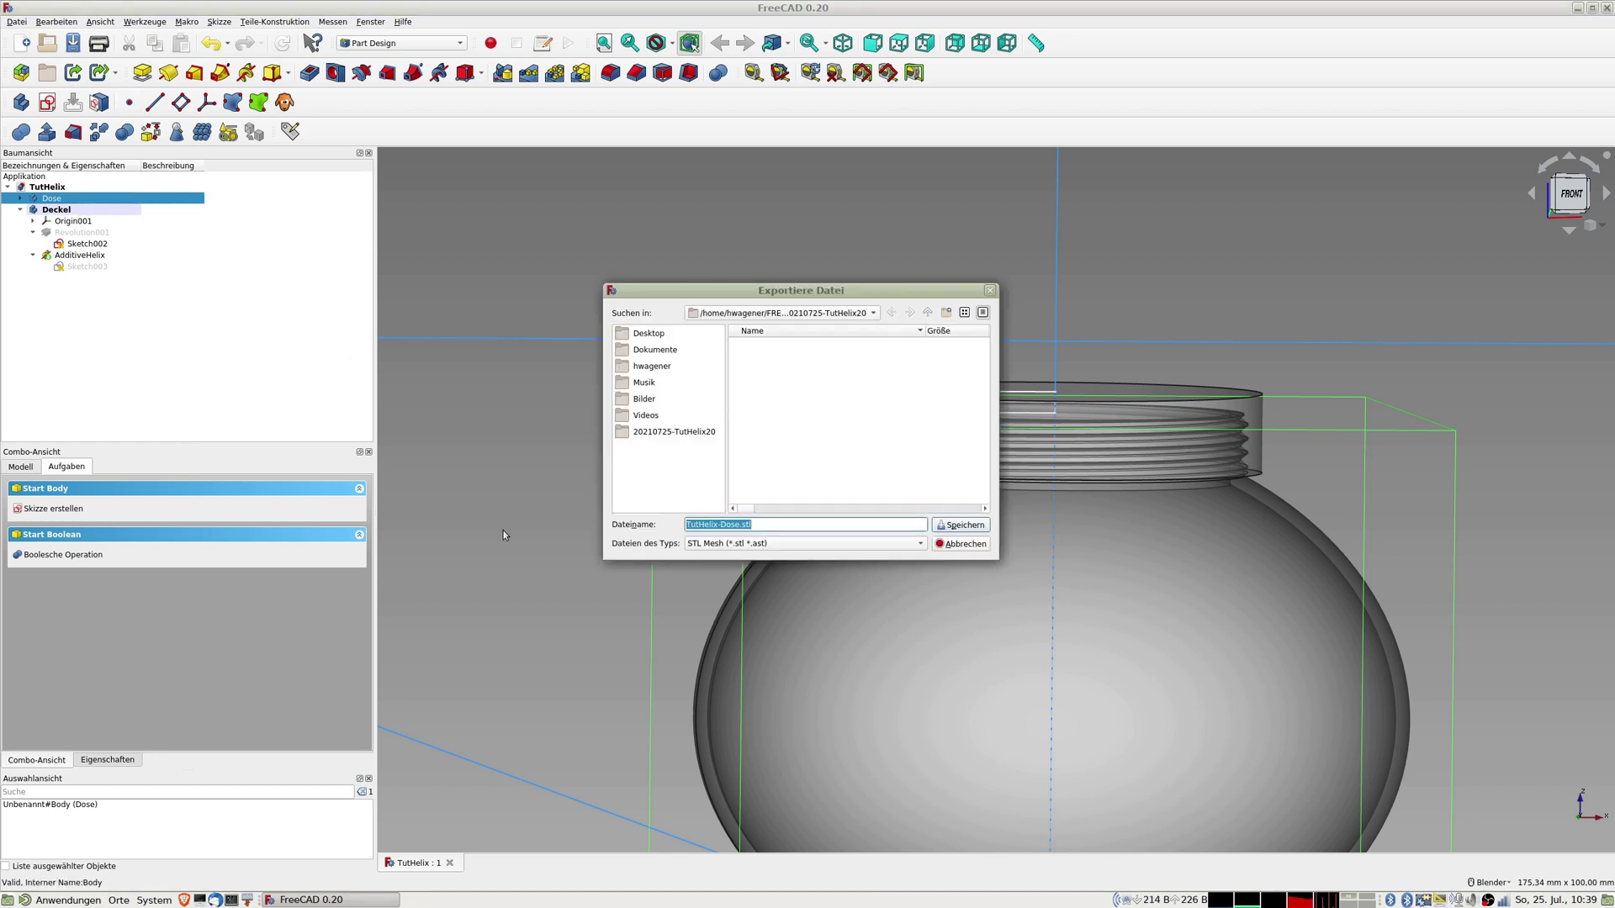
left_click(964, 525)
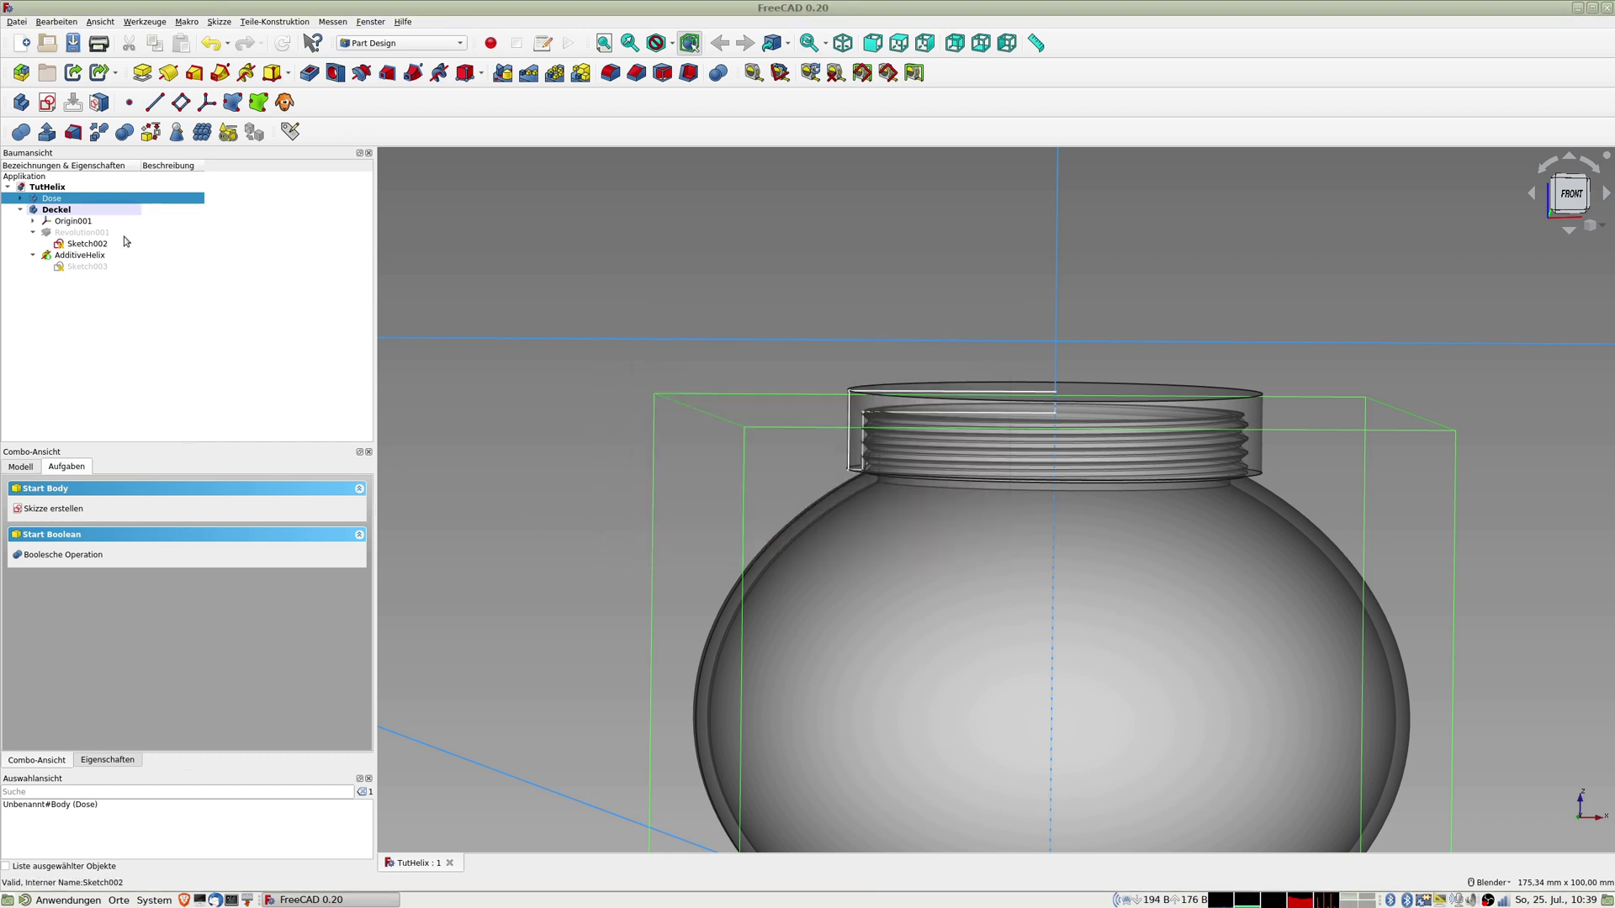
left_click(56, 209)
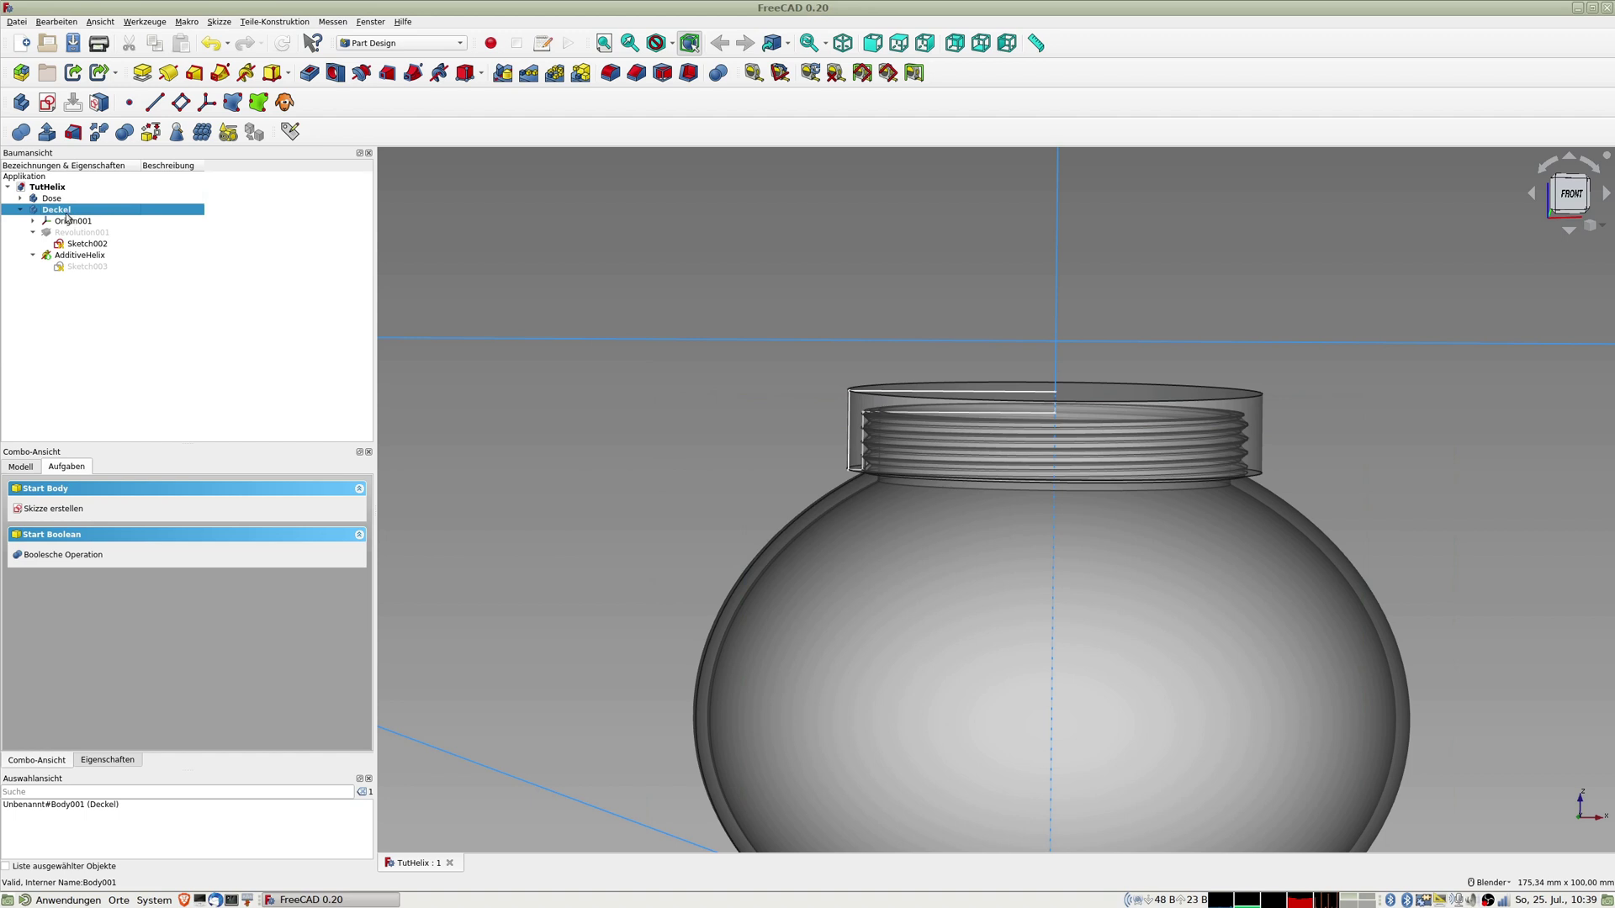
key("ctrl+e")
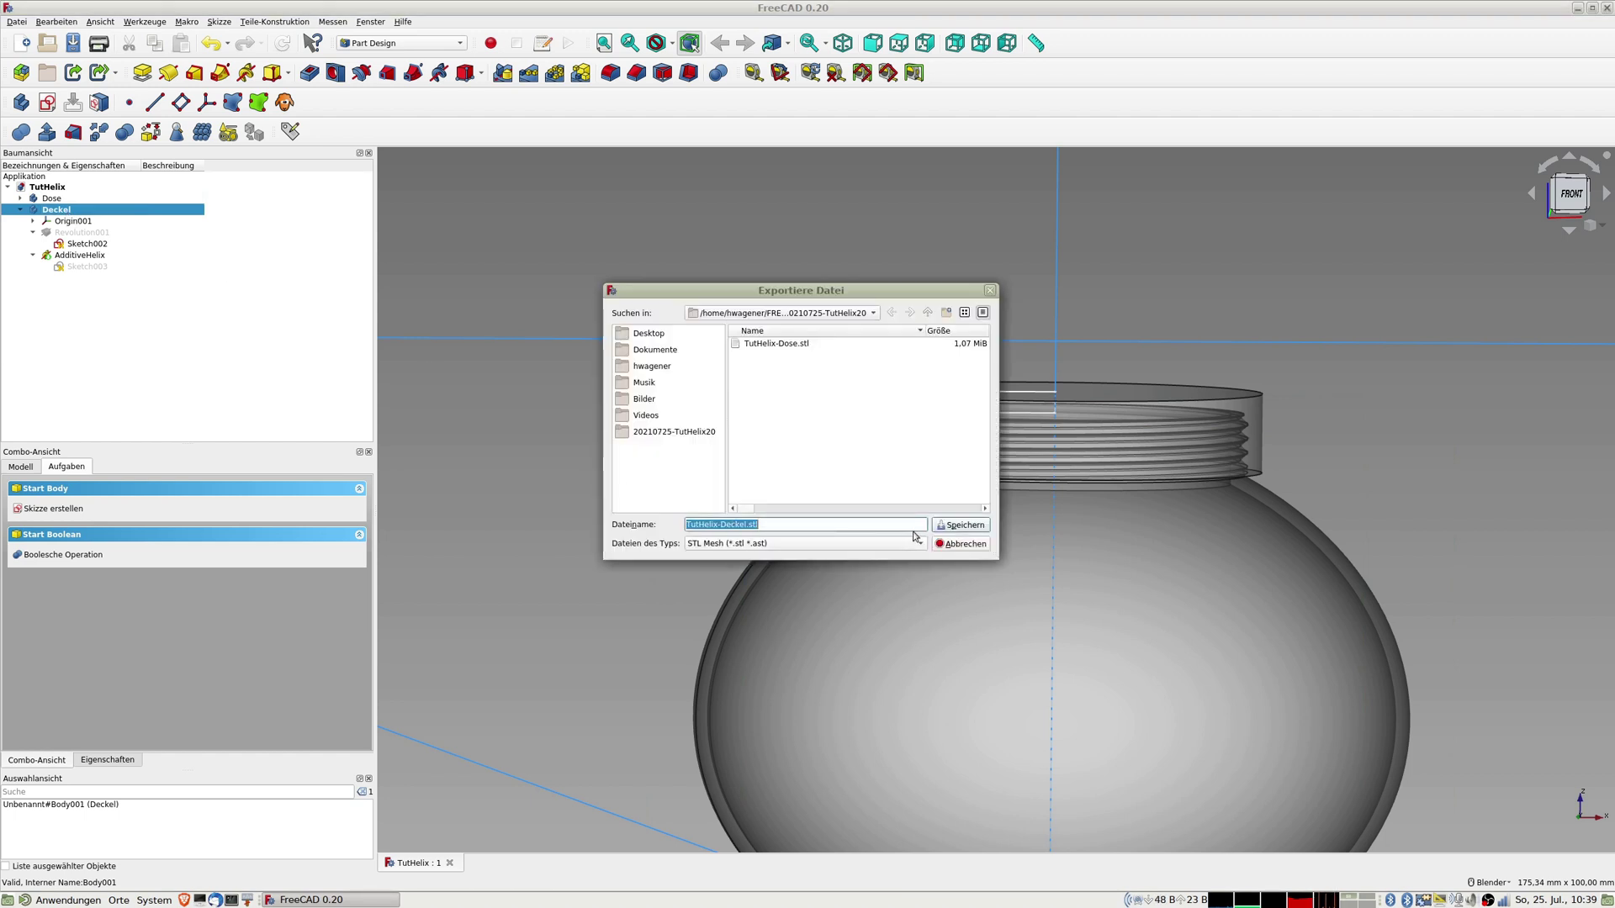
left_click(960, 527)
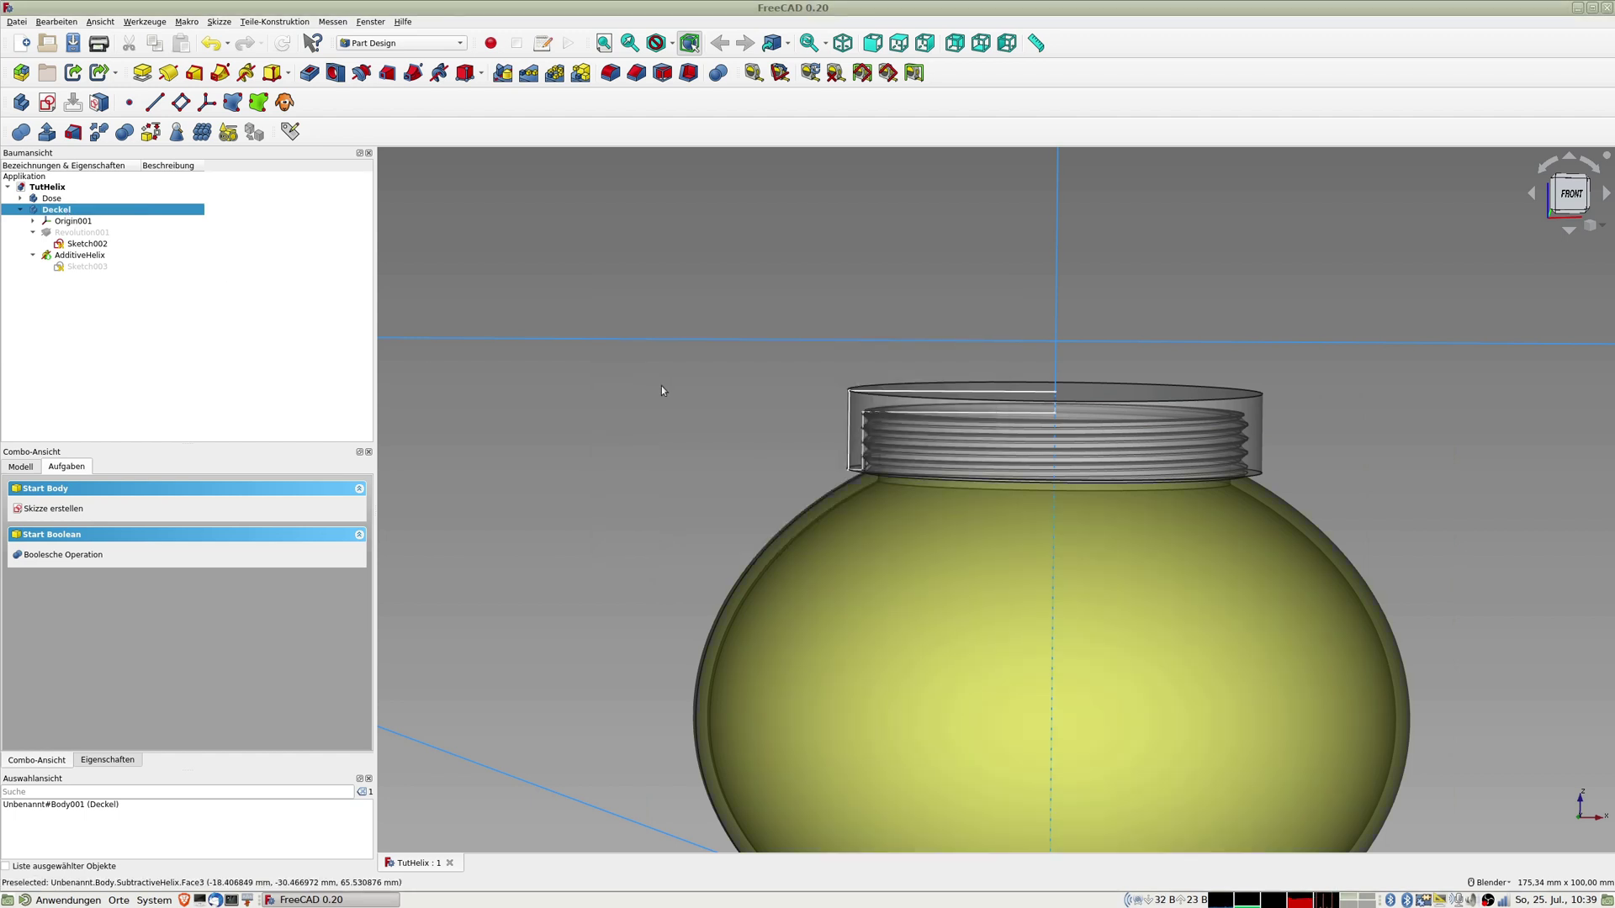
Step: Start Ultimaker Cura and load TutHelix-Dose.stl from the 20210725-TutHelix20 folder inside FREECAD
key("super+b")
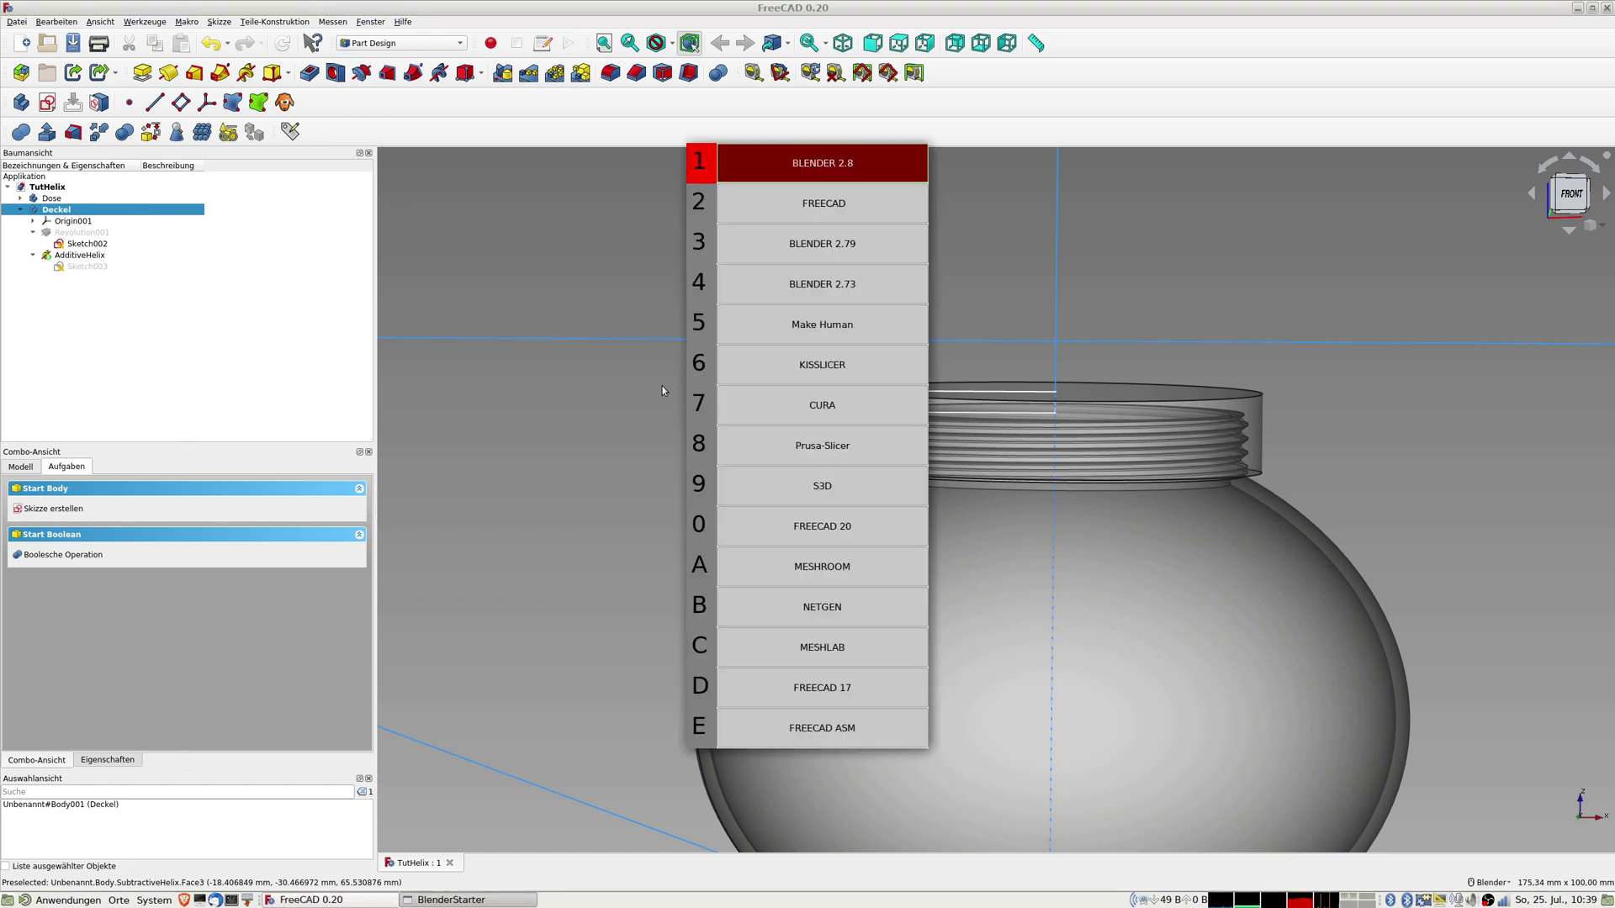
key("8")
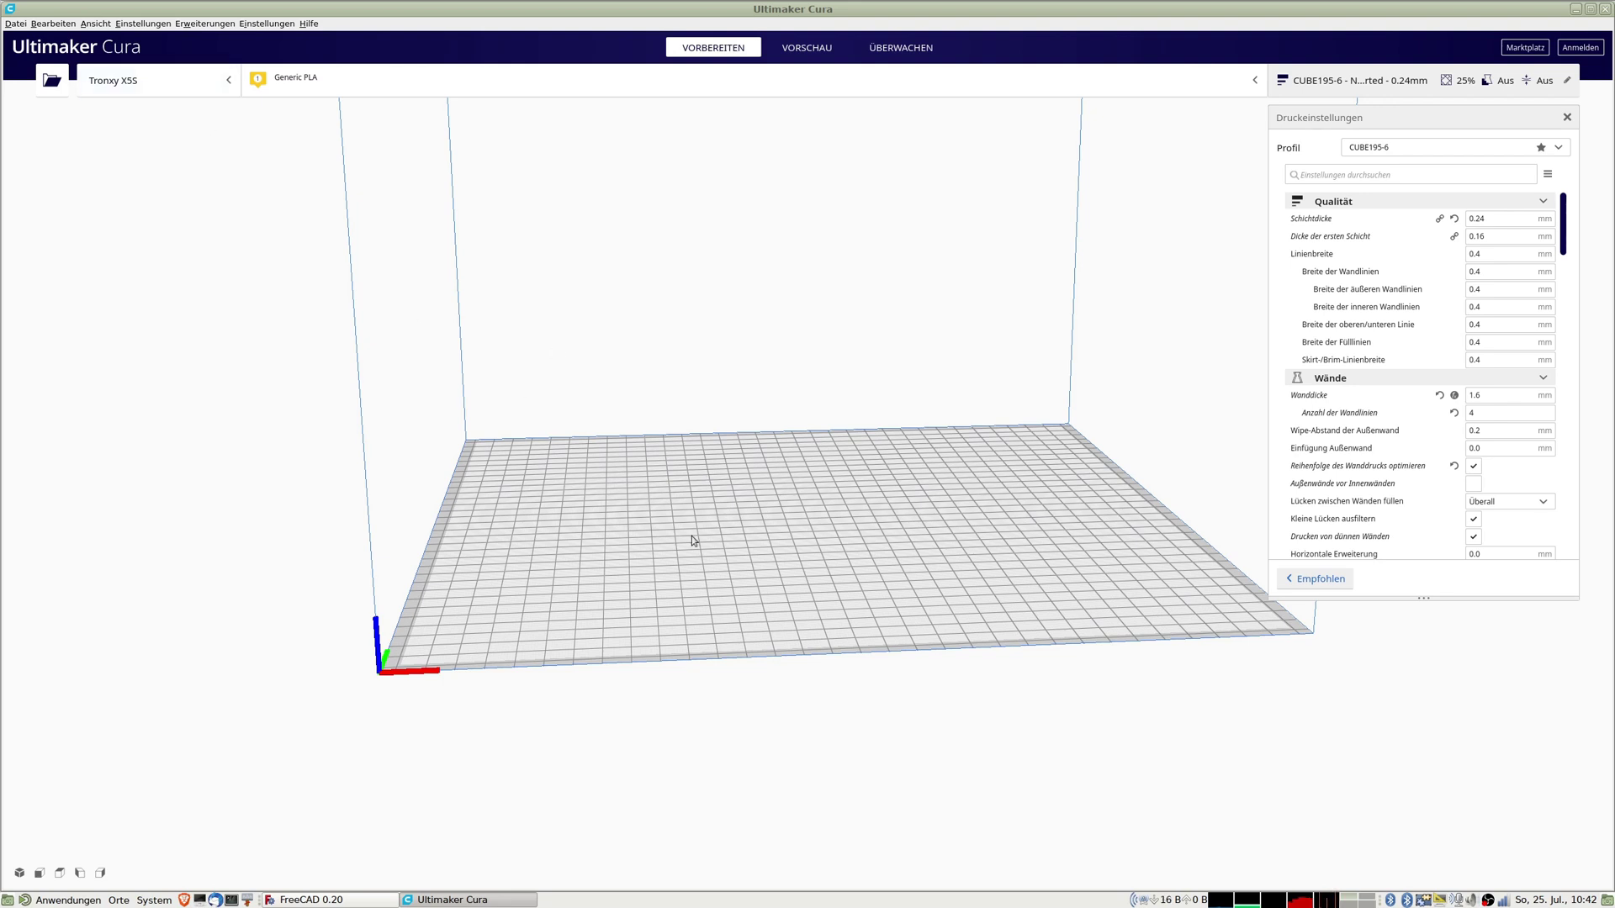
key("ctrl+o")
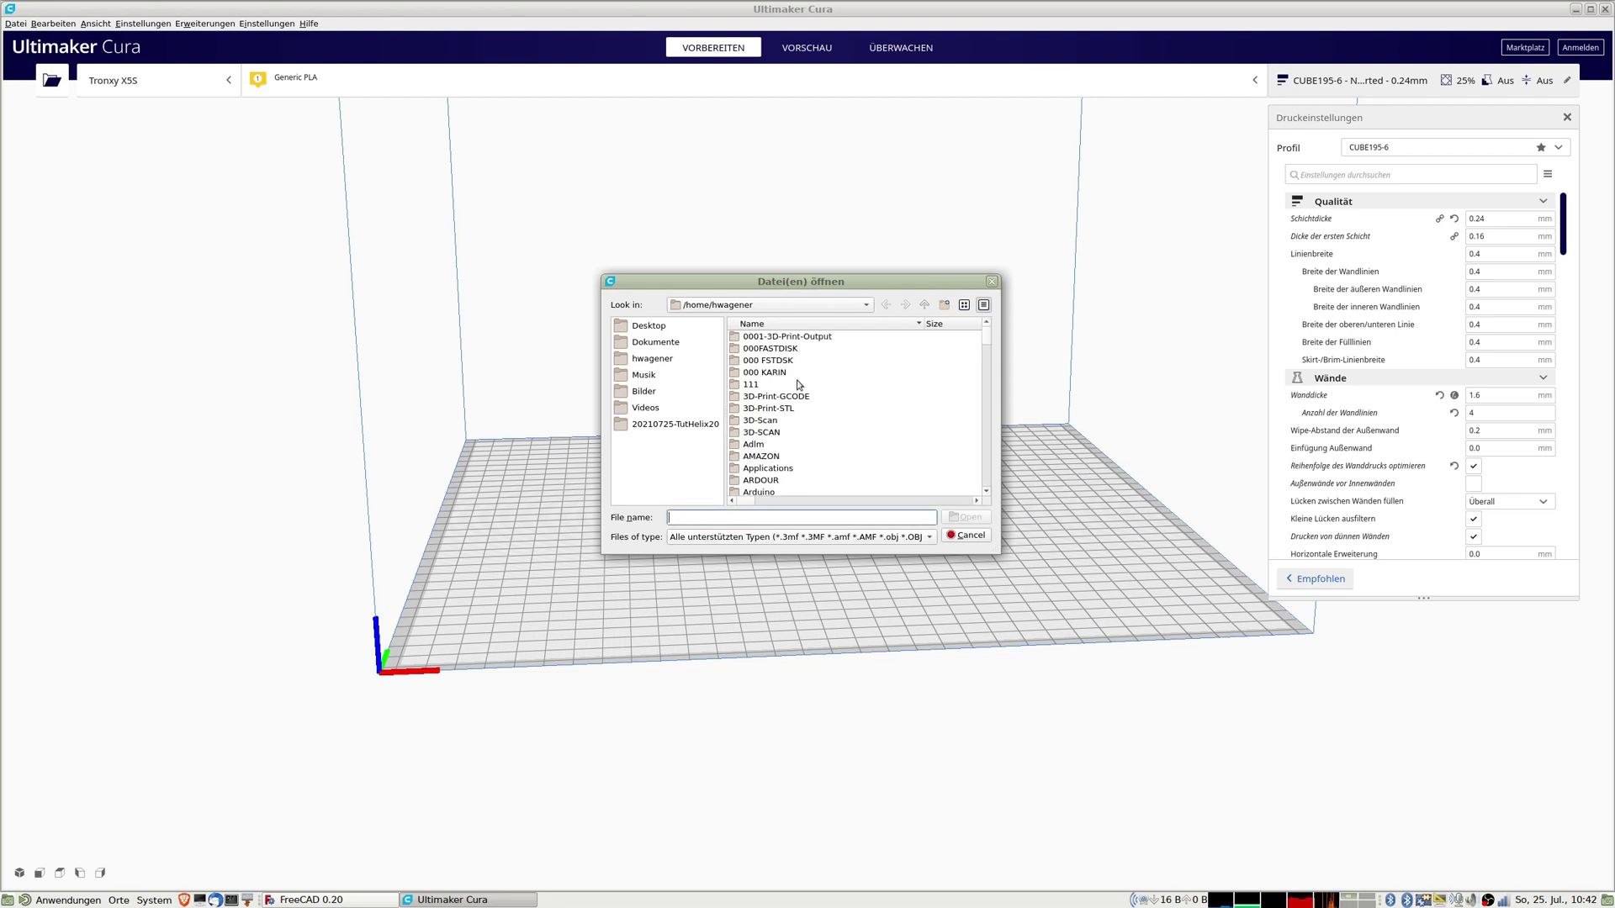
scroll(776, 394, "down", 10)
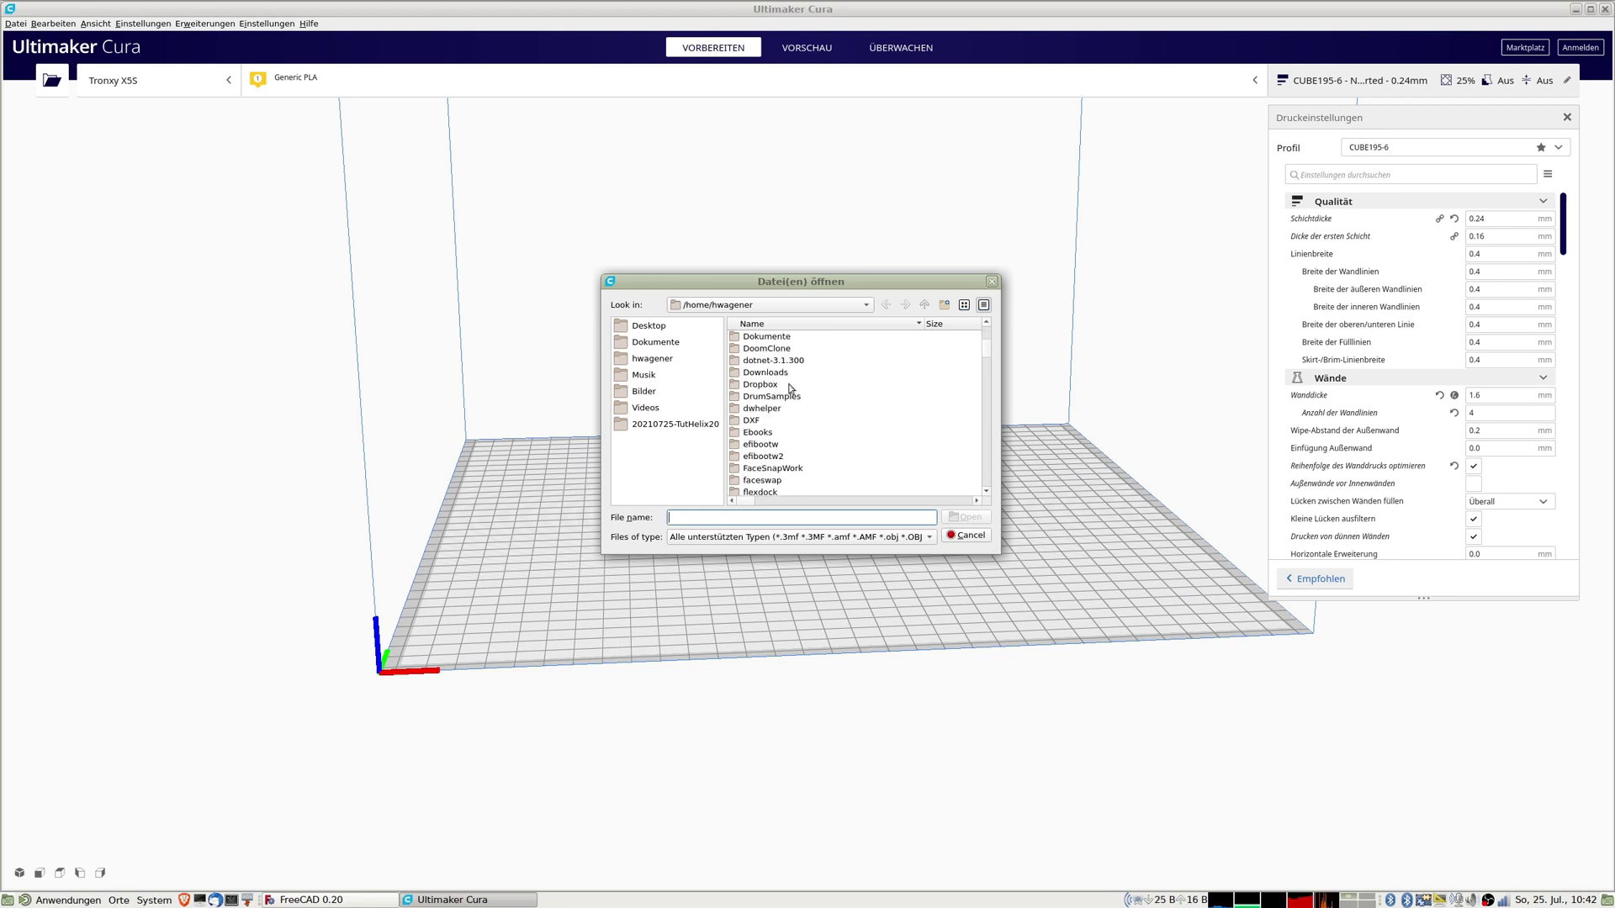
scroll(783, 401, "down", 3)
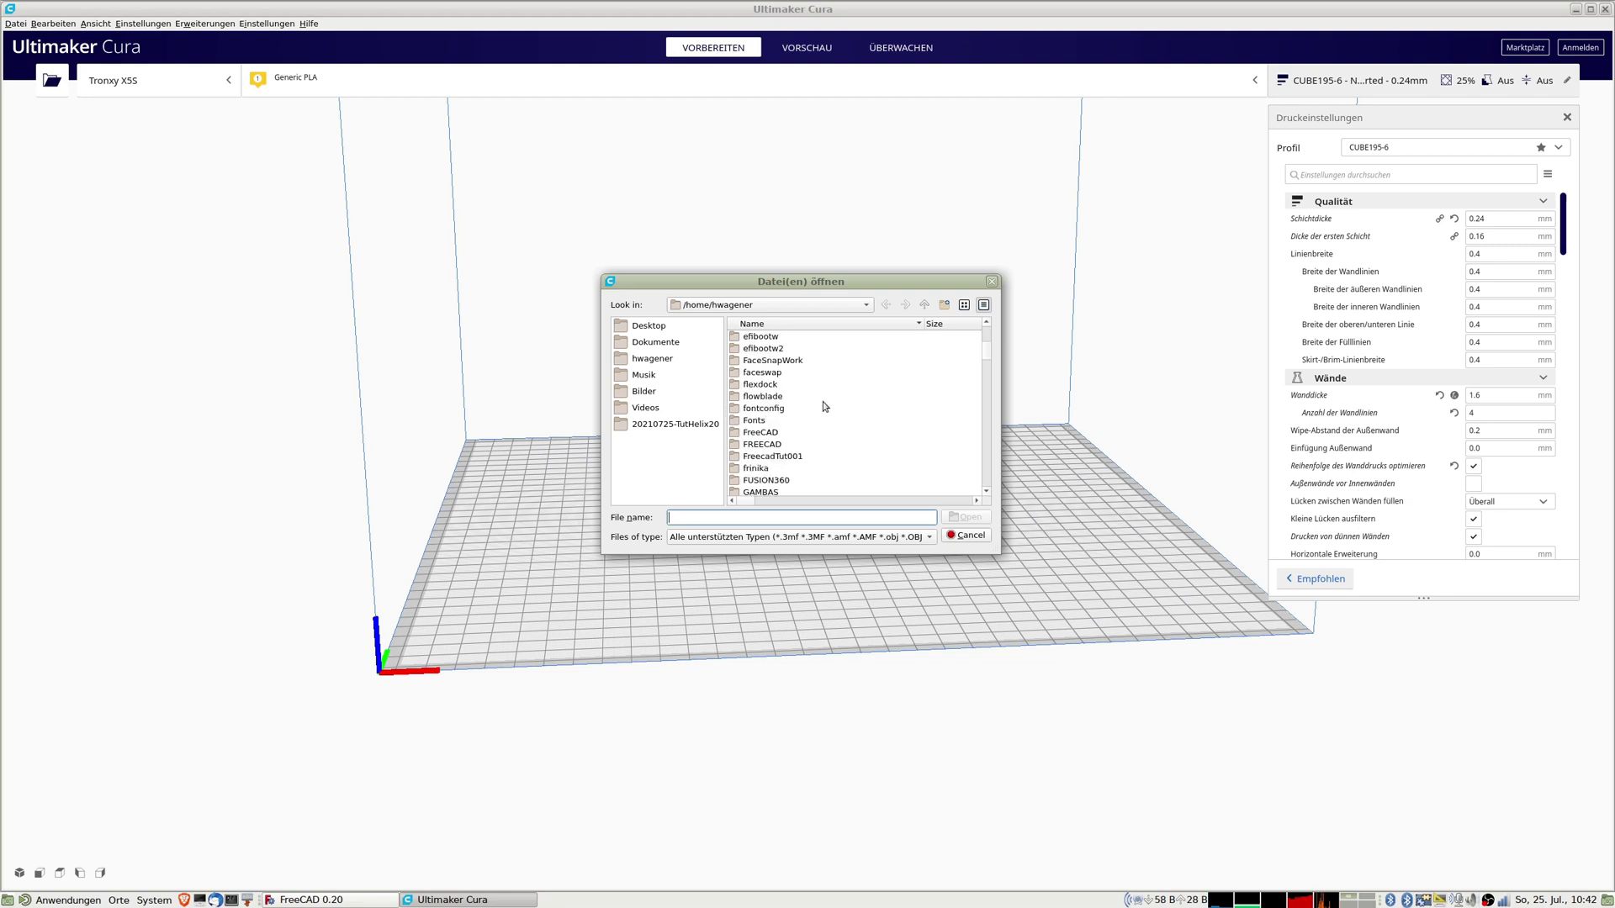
double_click(761, 446)
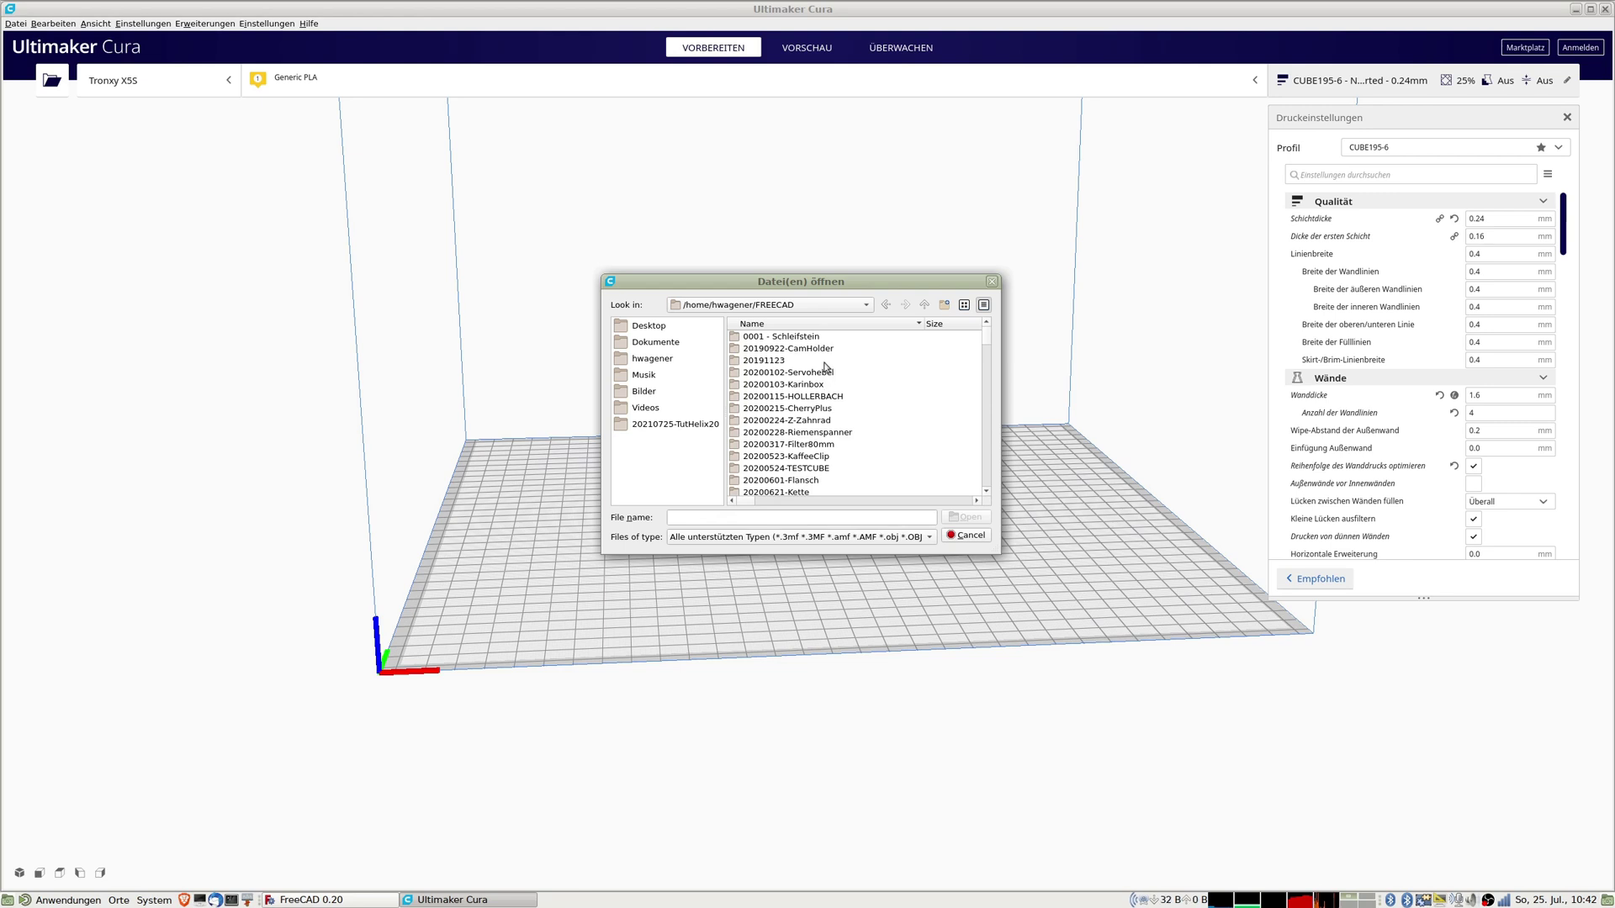
scroll(825, 365, "down", 5)
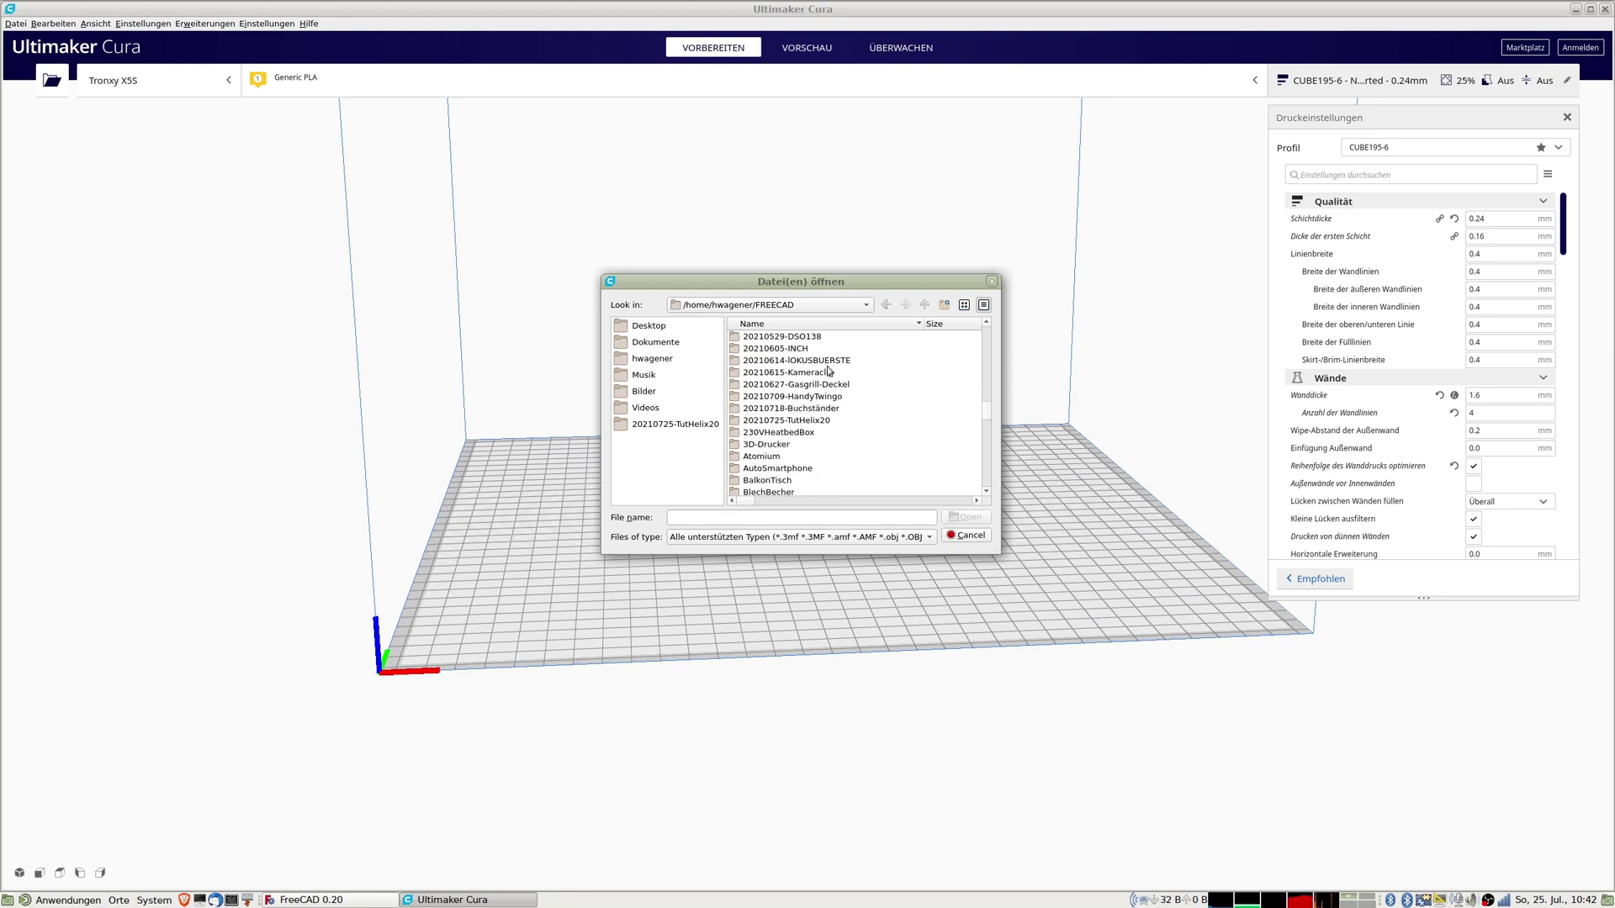
double_click(810, 420)
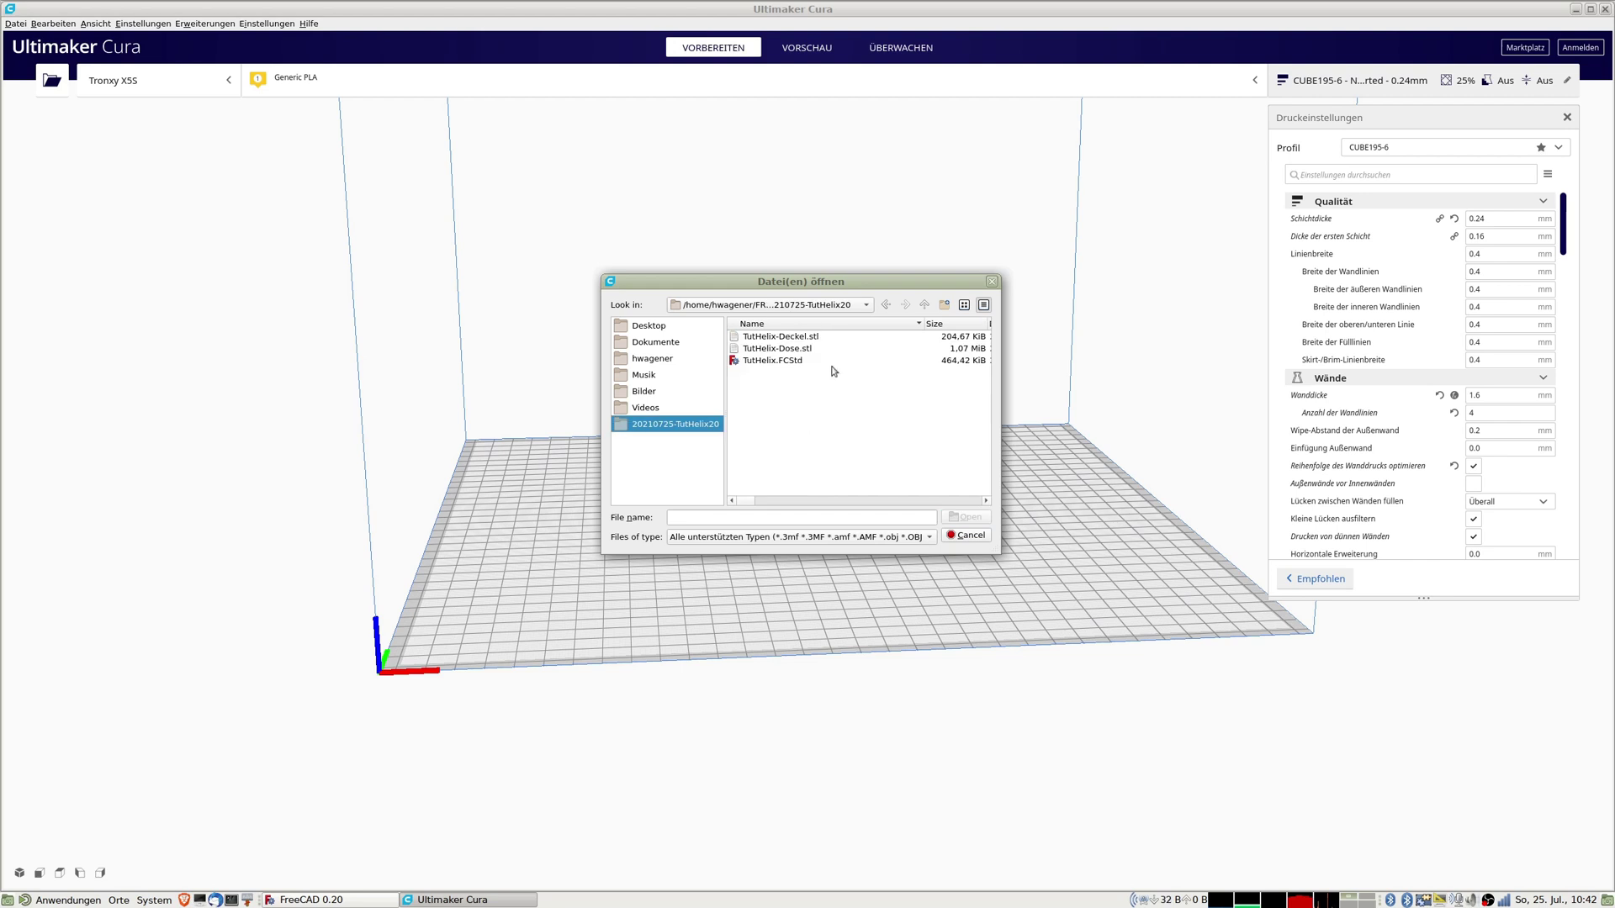
double_click(772, 348)
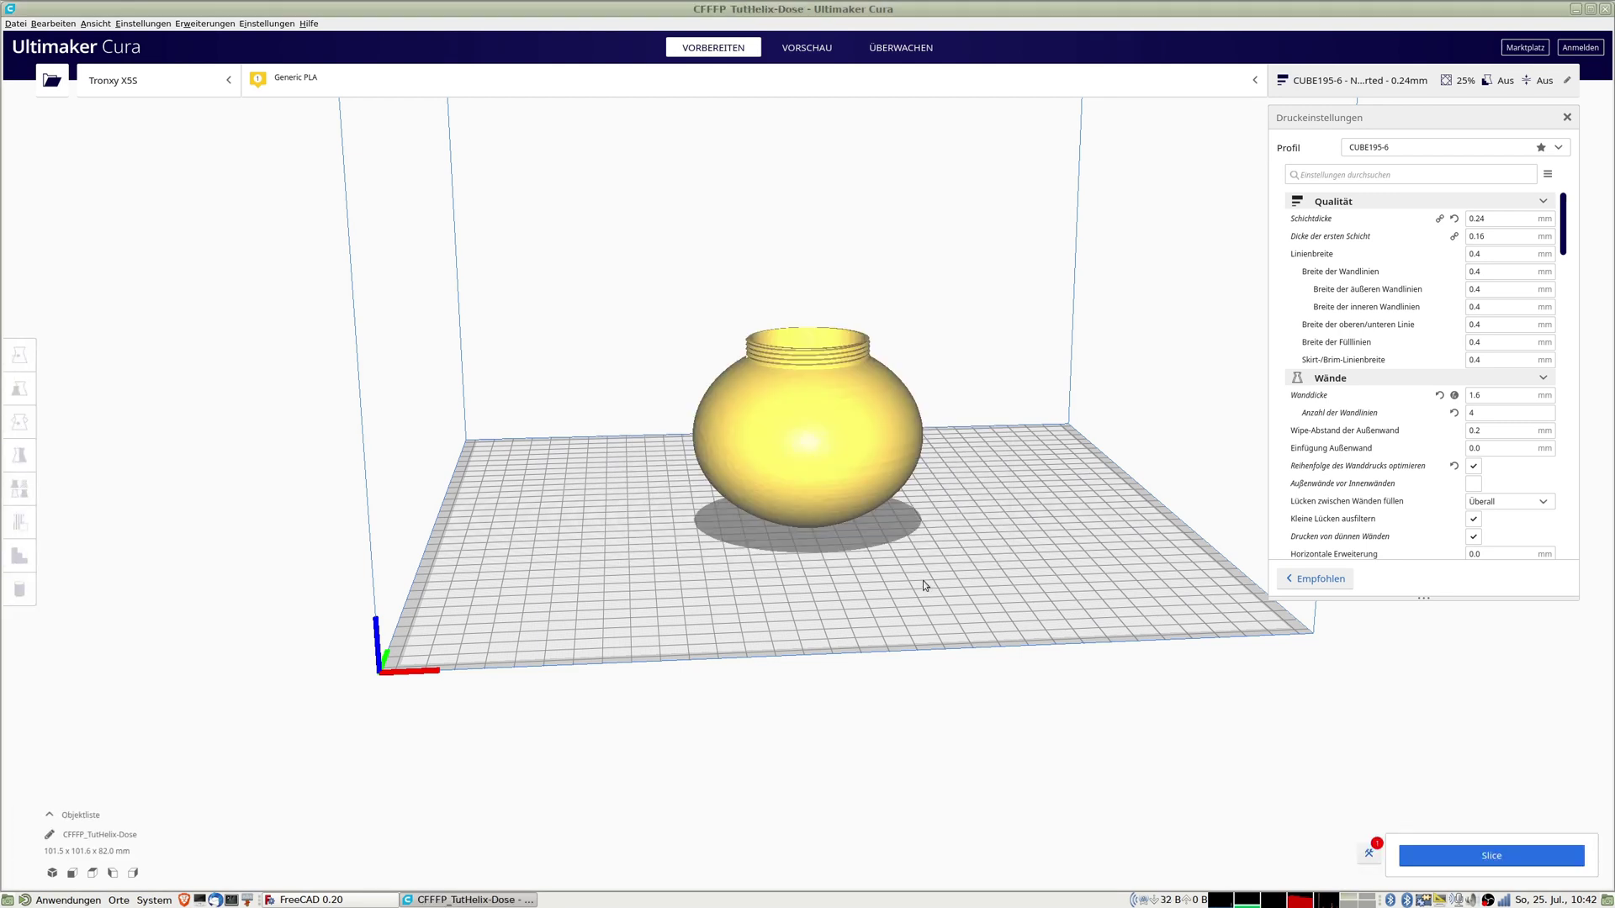
Step: Inspect the faceting of the loaded Dose model up close and delete it from the build plate
scroll(819, 481, "up", 10)
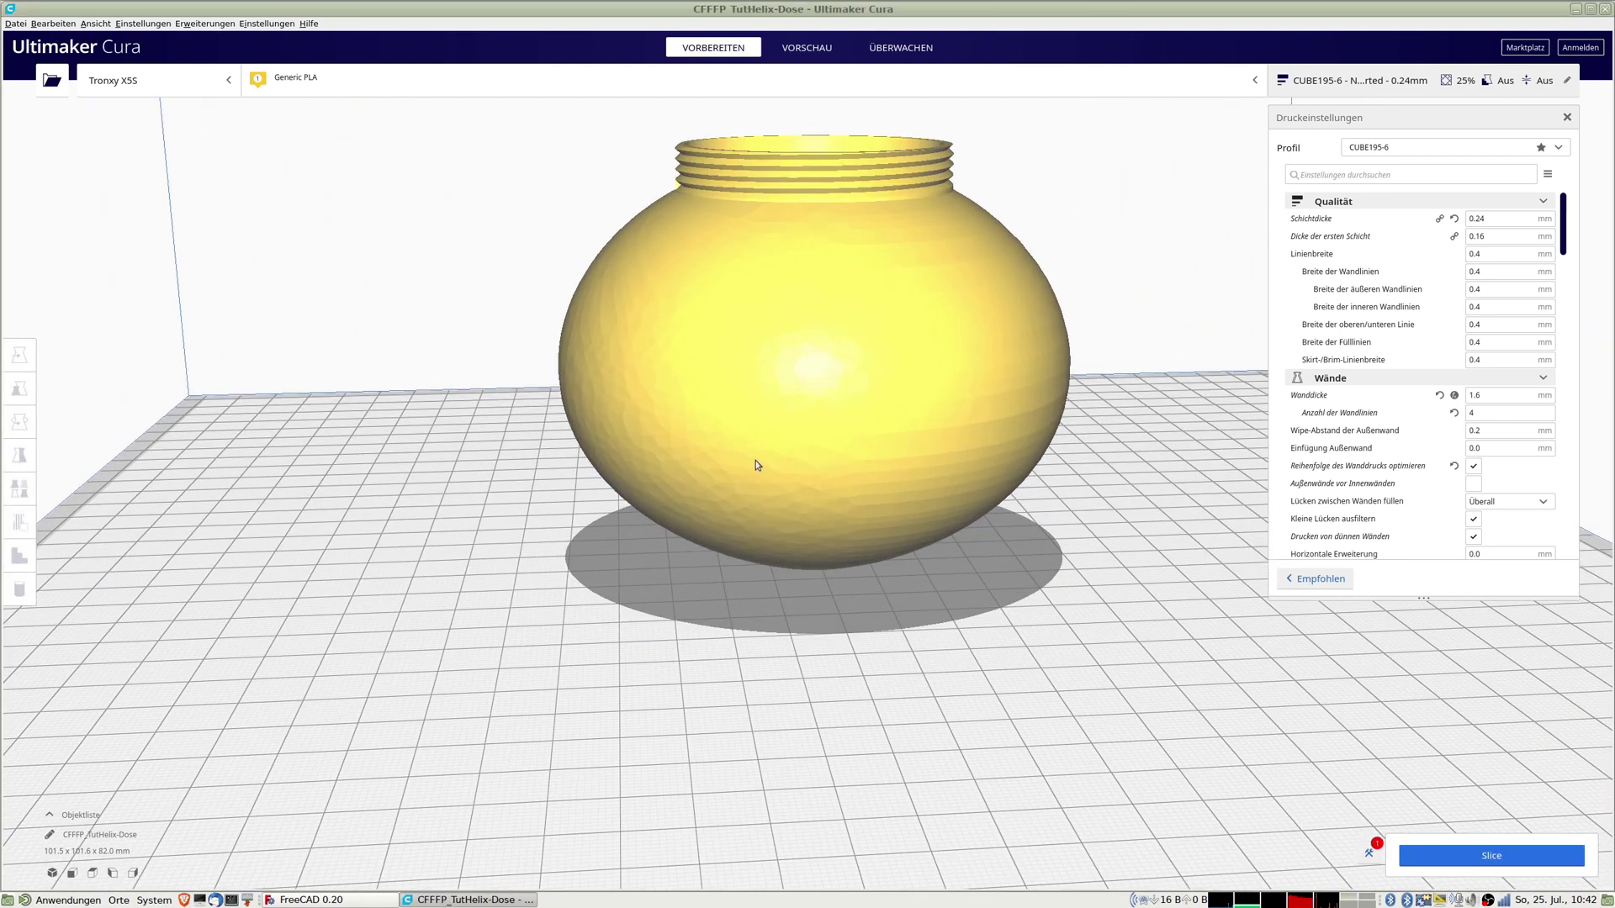
right_click_drag(821, 395, 776, 534)
left_click(788, 447)
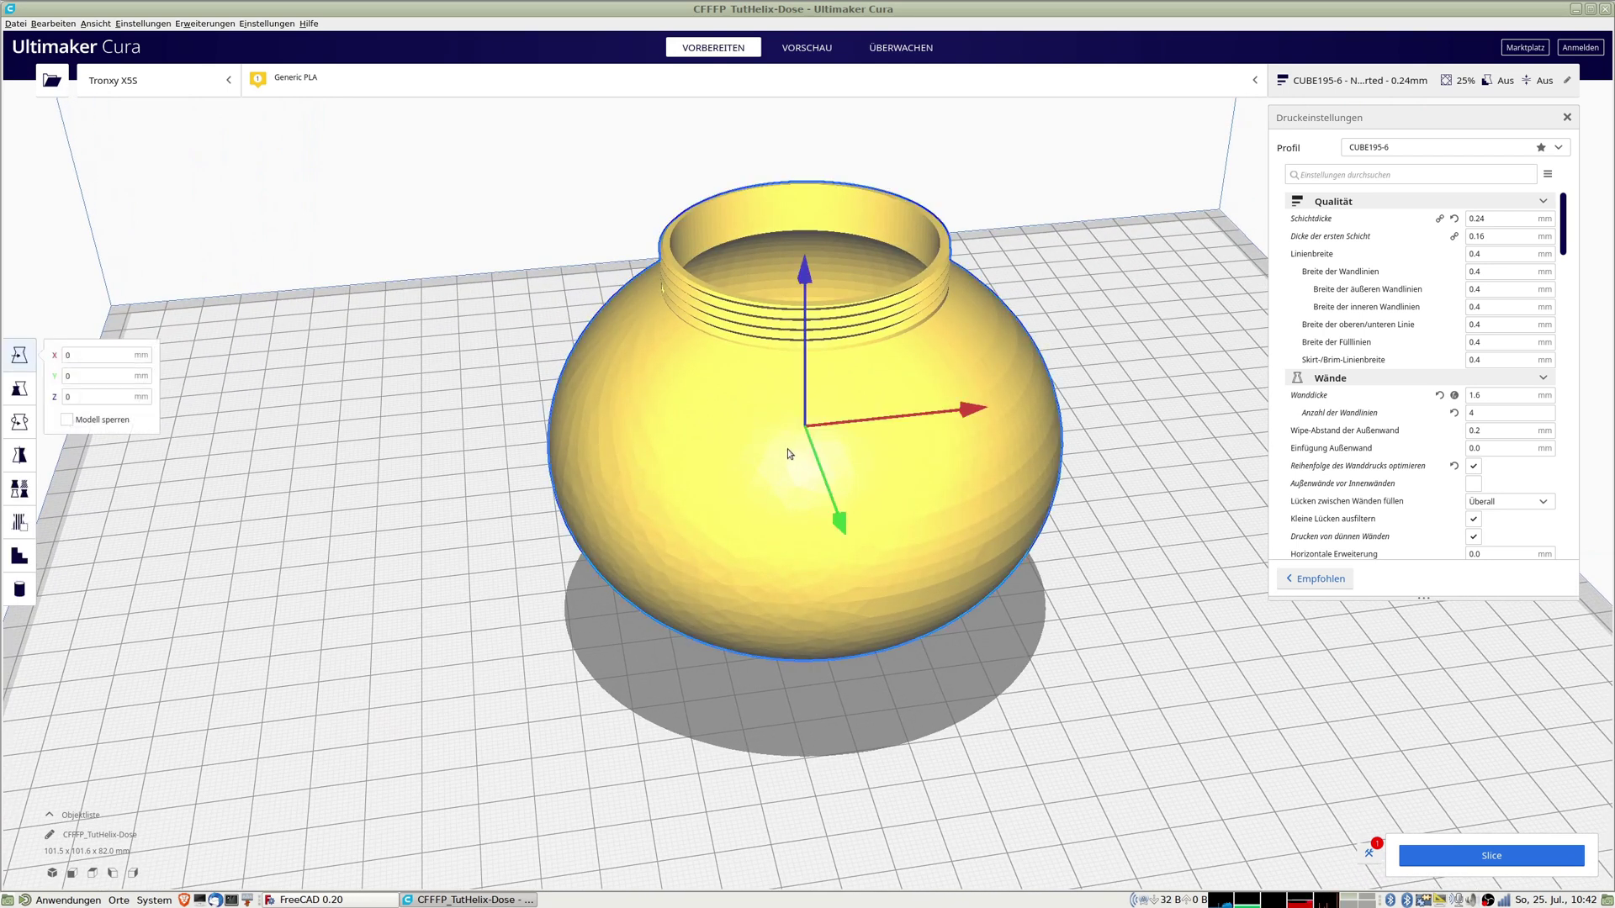
key("Delete")
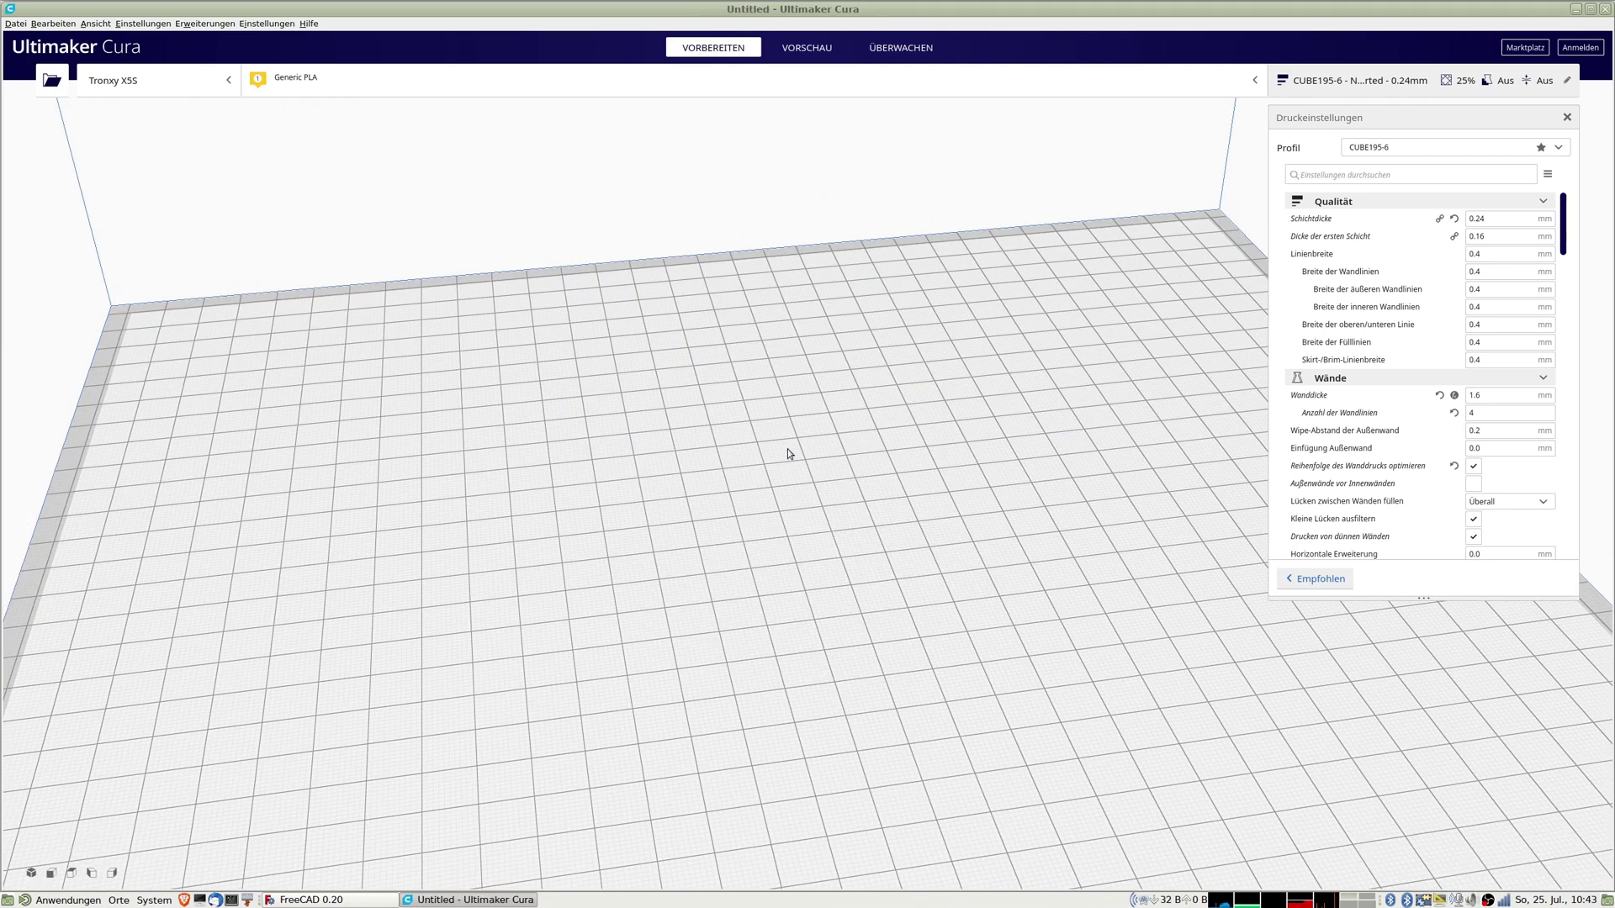
Step: Switch to FreeCAD and hide the origin of the Deckel body
key("alt+Tab")
scroll(887, 506, "down", 5)
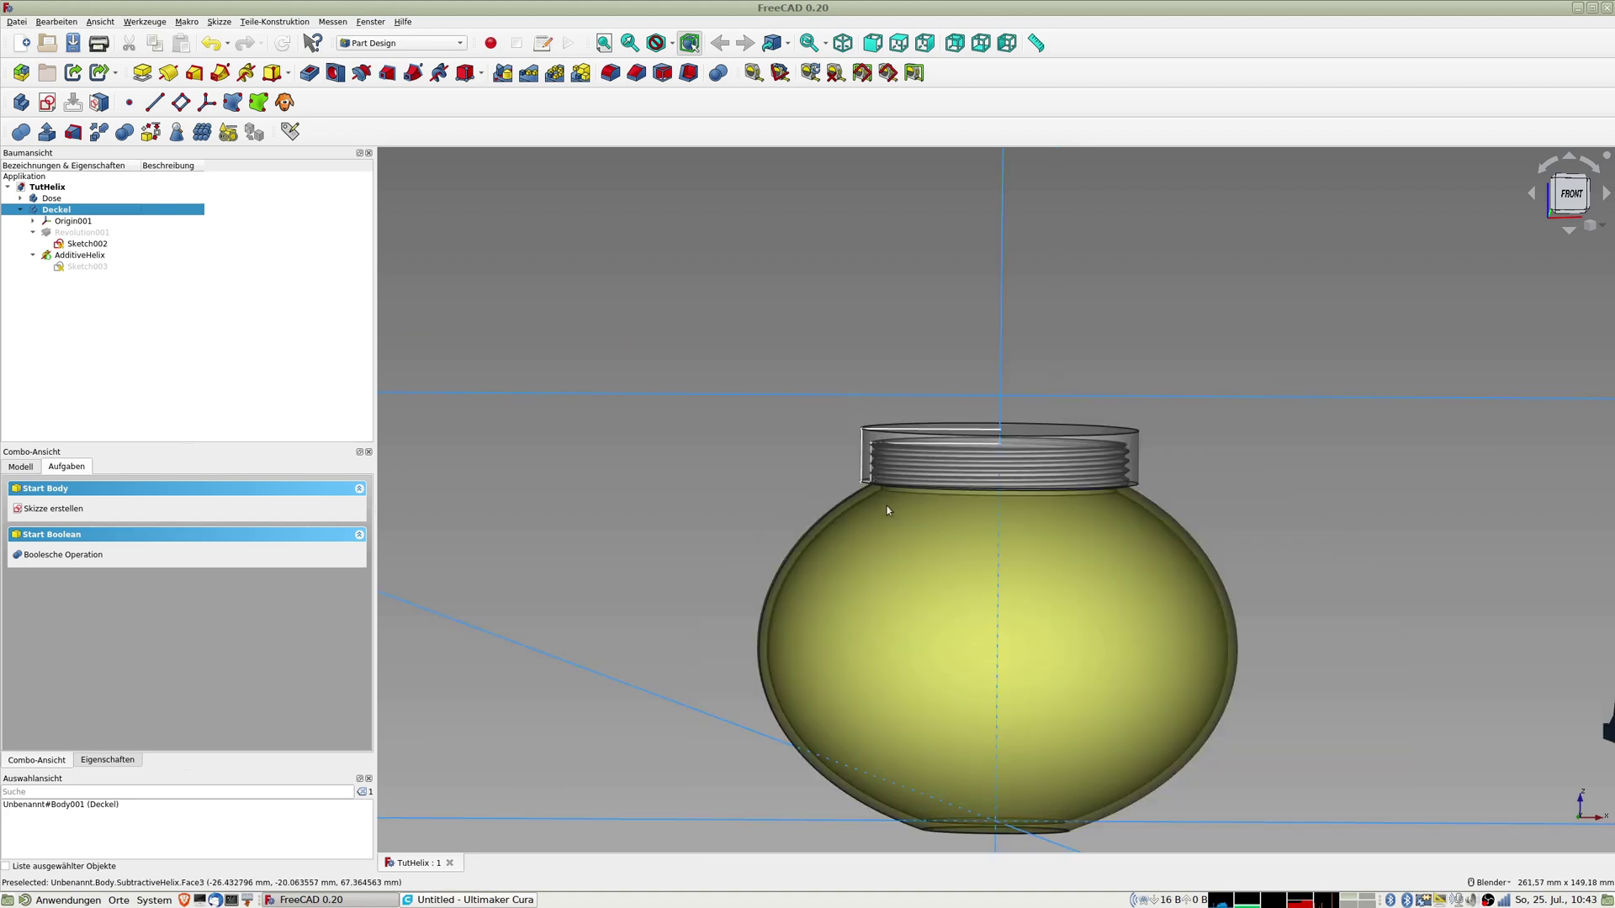
left_click(84, 222)
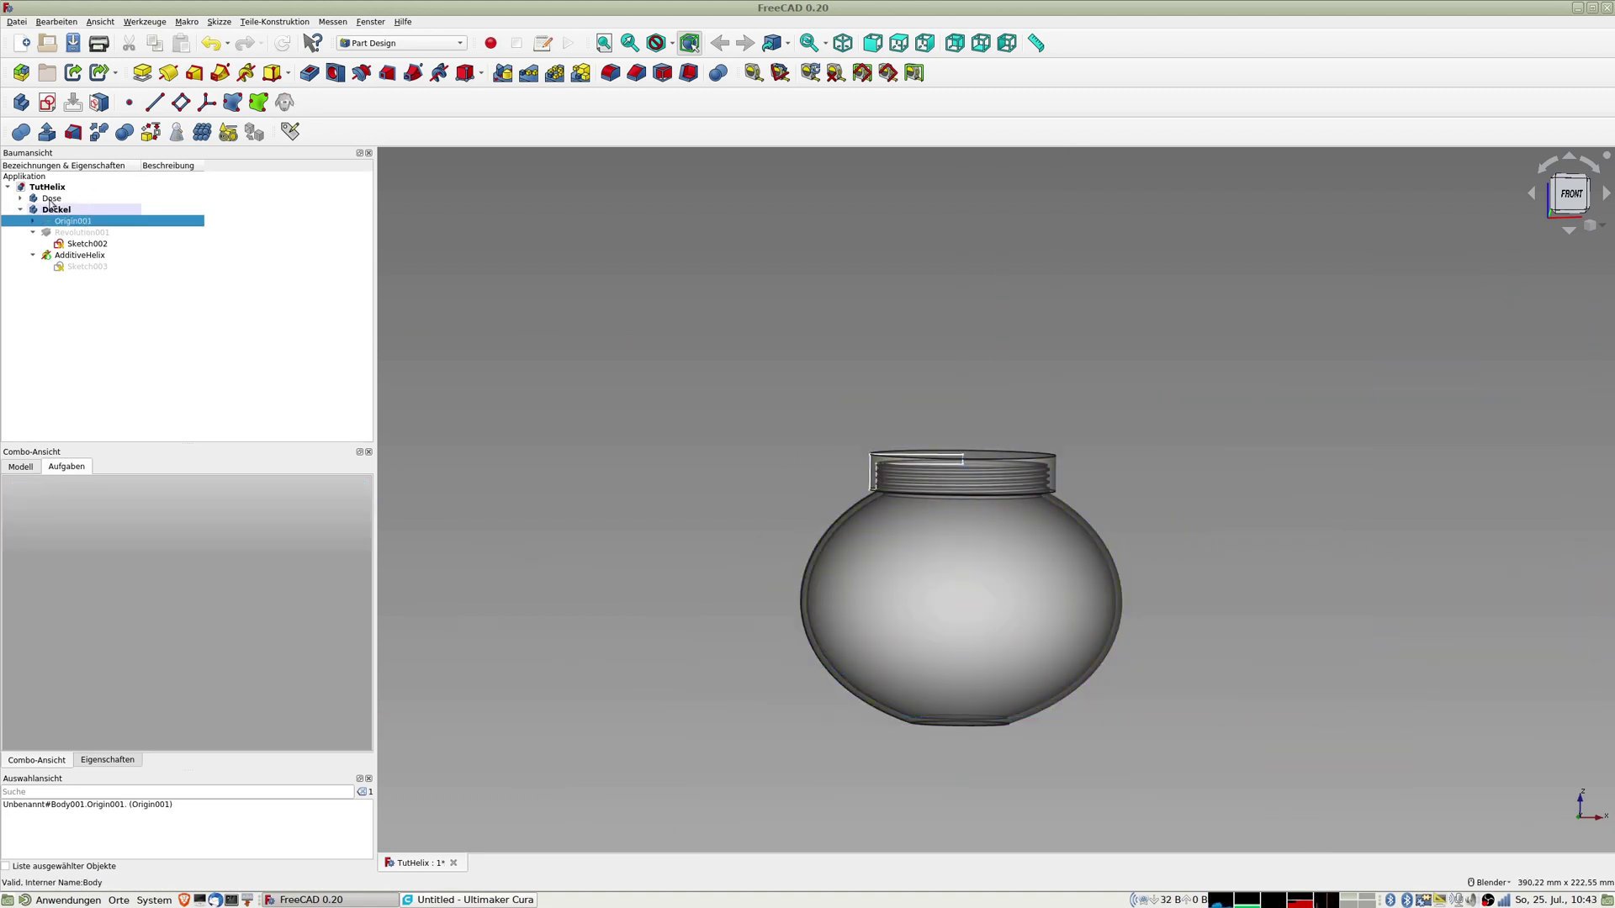
Step: Tessellate the Dose body in the Mesh Design workbench with 0.20 mm surface deviation and 1.00° angular deviation, and examine the mesh surface
left_click(49, 201)
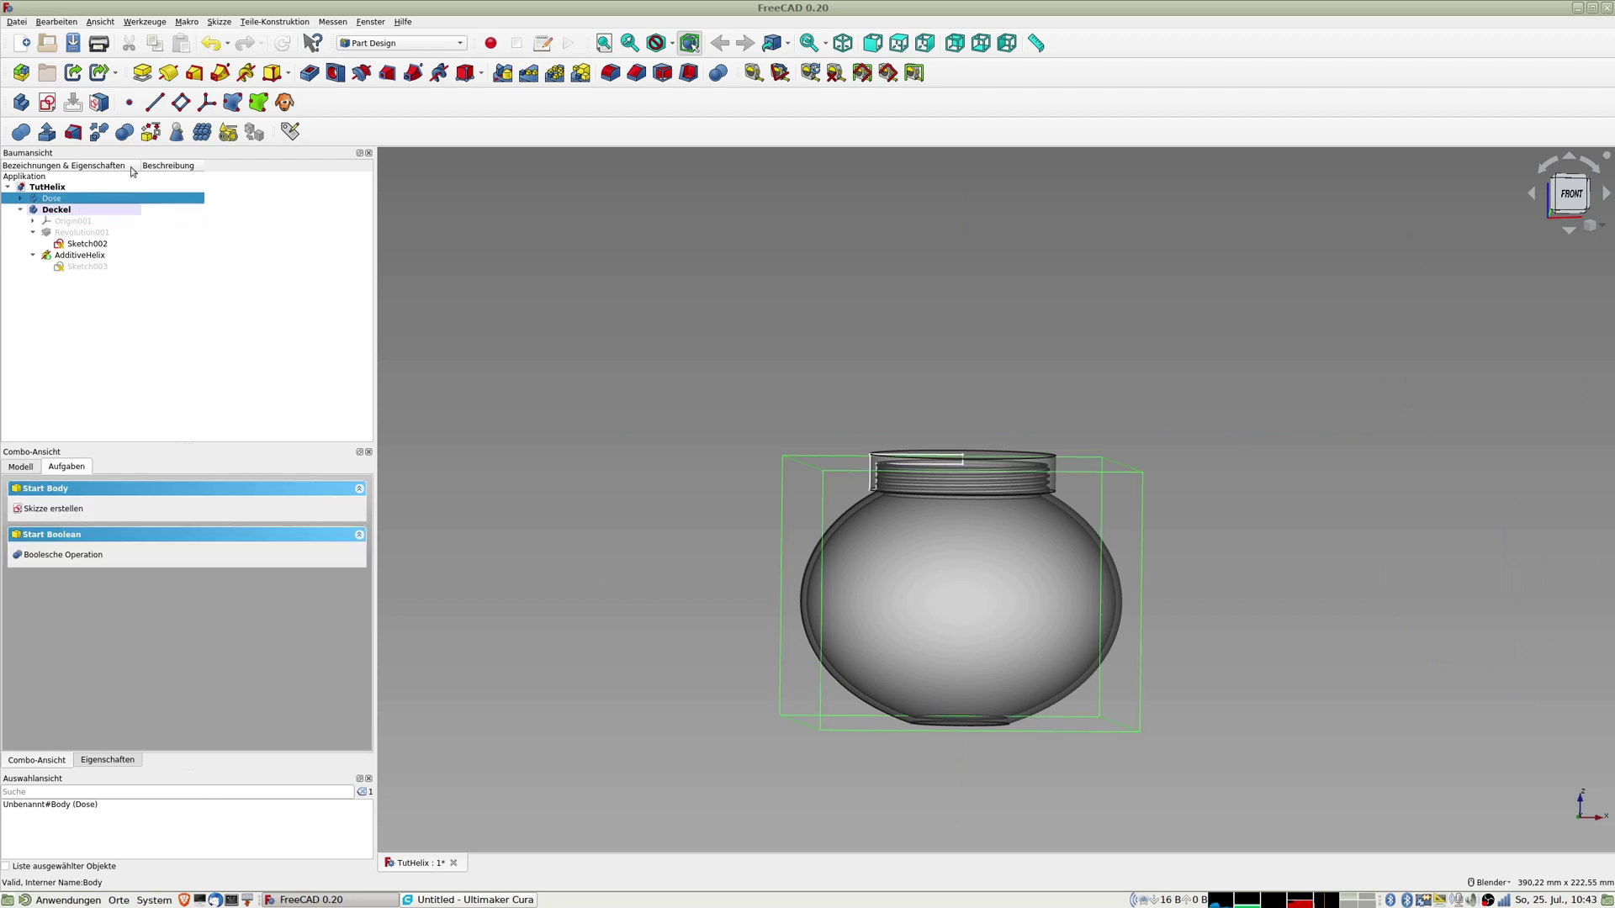
left_click(453, 44)
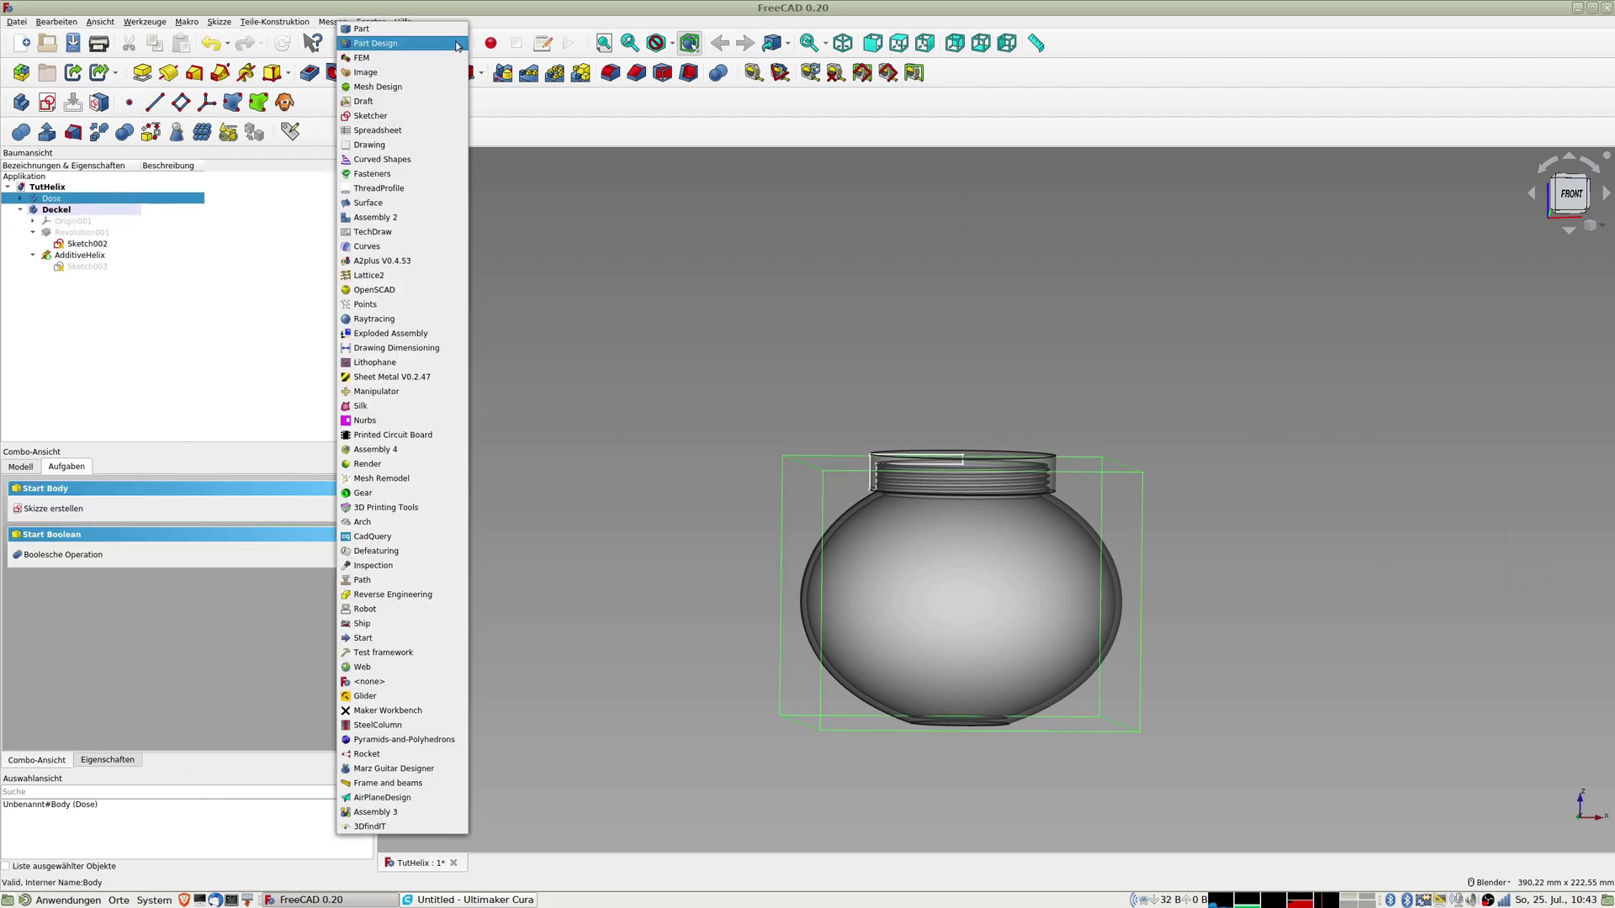
left_click(386, 87)
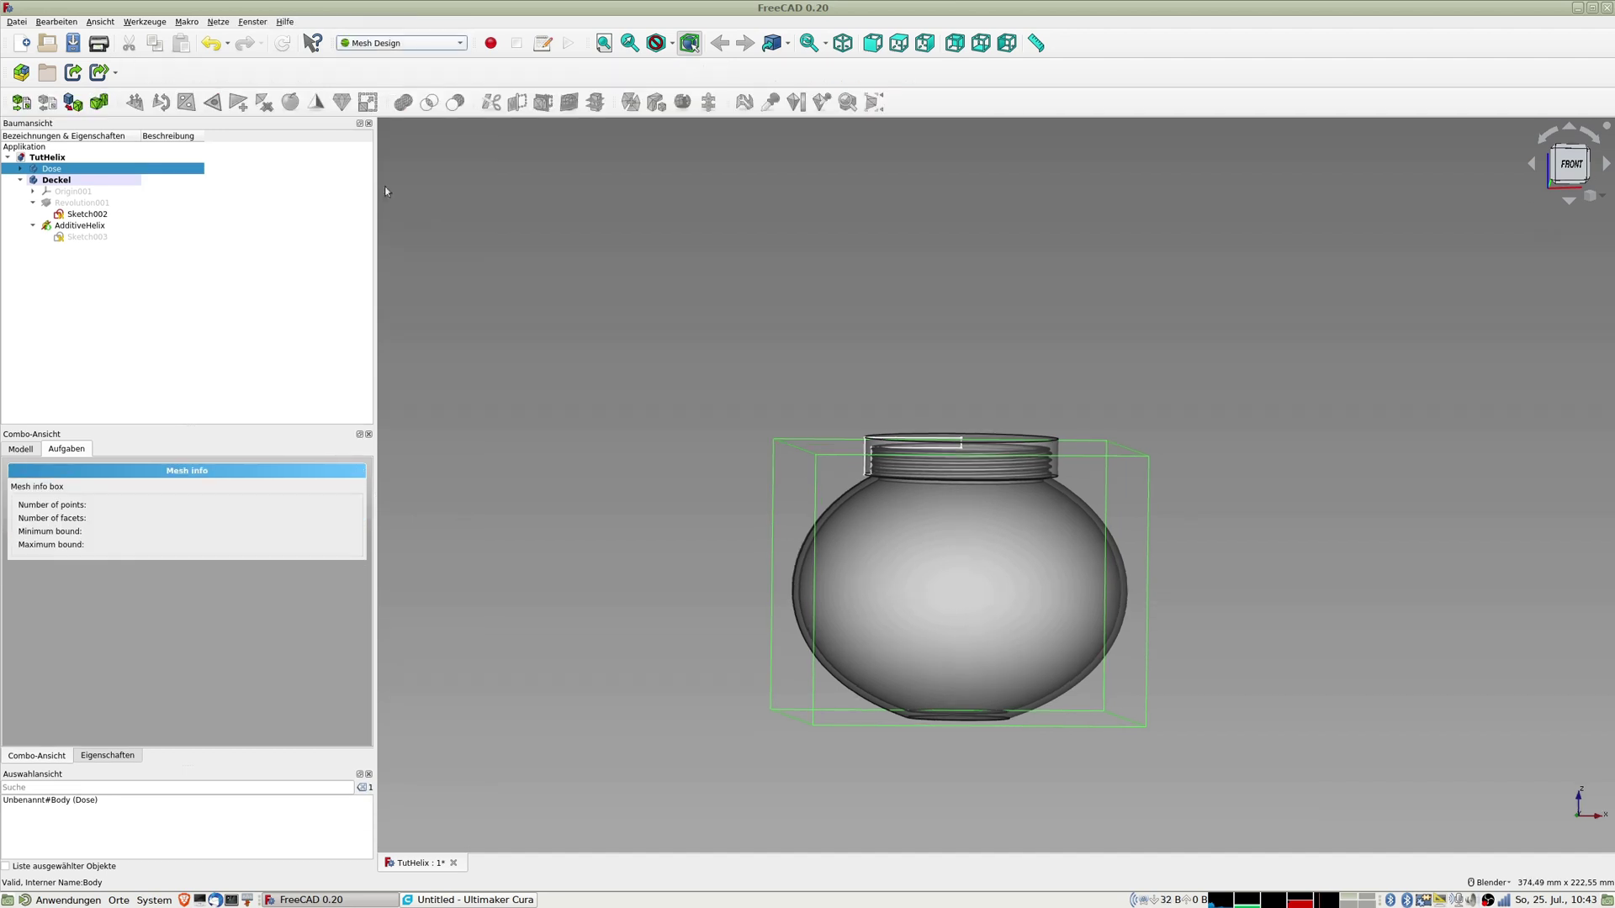
left_click(74, 102)
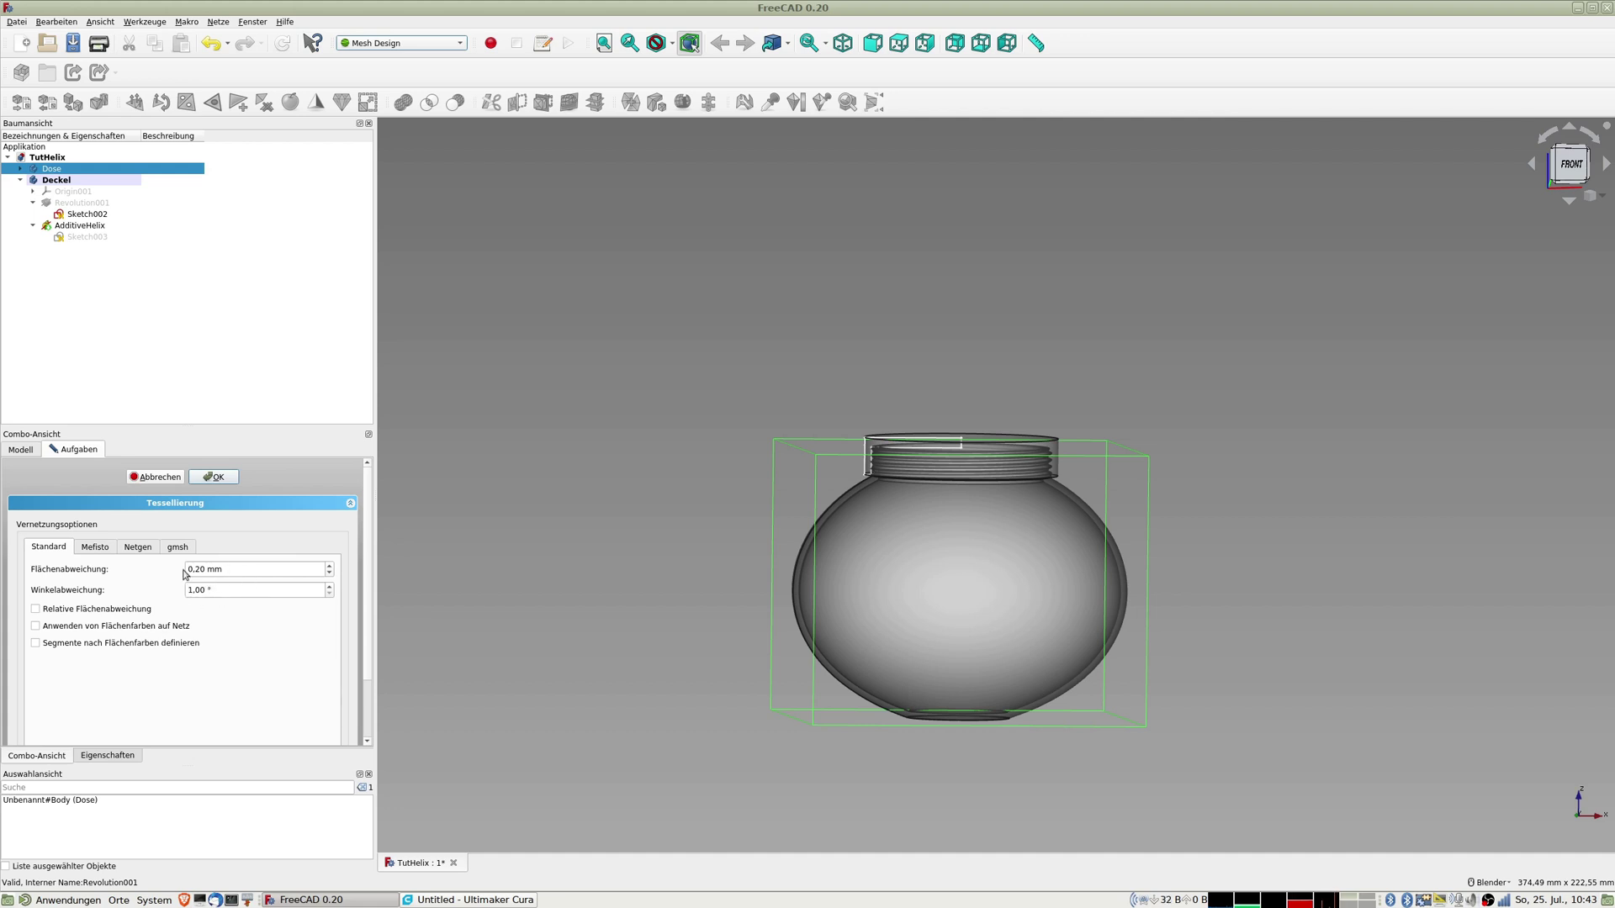
left_click(218, 478)
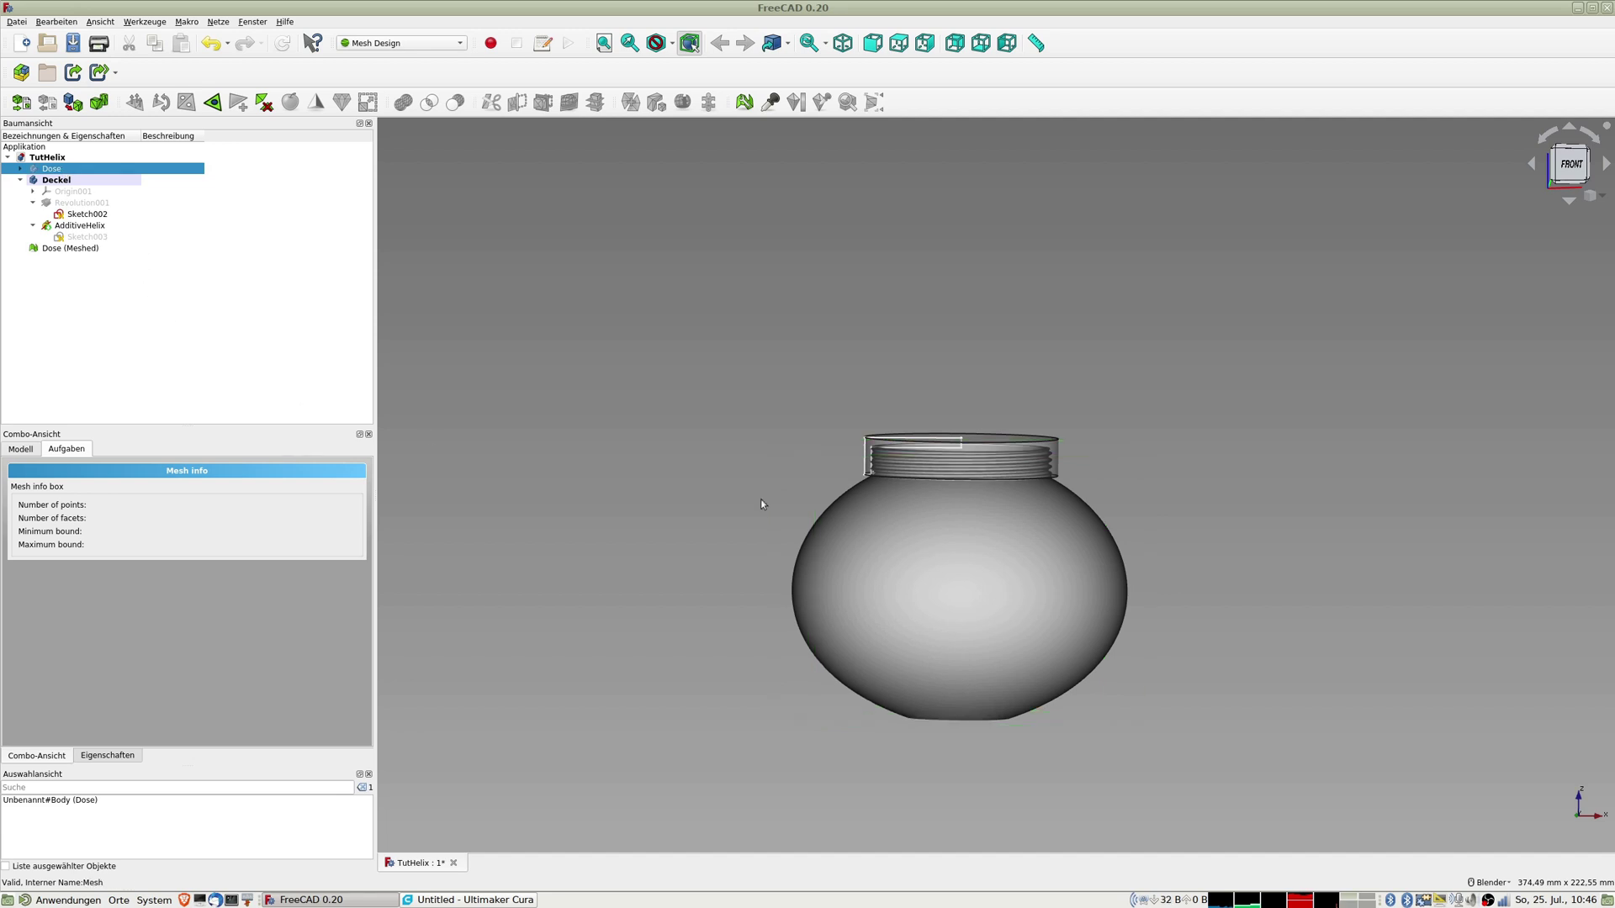
scroll(803, 502, "up", 4)
middle_click_drag(1158, 577, 1150, 643)
scroll(978, 606, "down", 1)
scroll(978, 605, "up", 5)
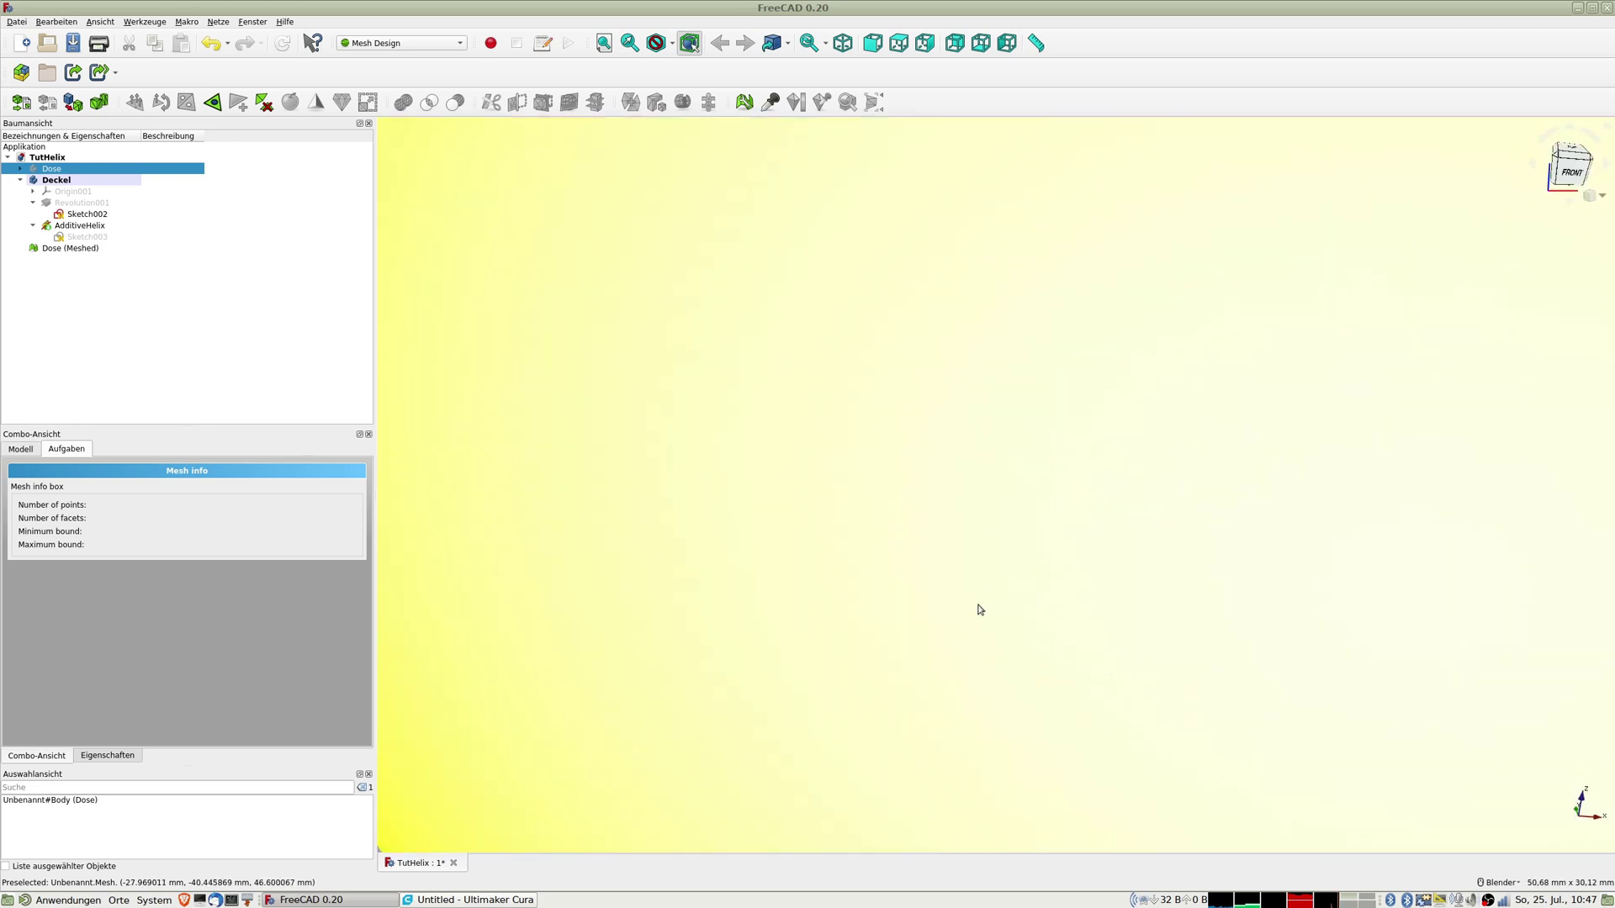
scroll(978, 606, "down", 6)
left_click(688, 541)
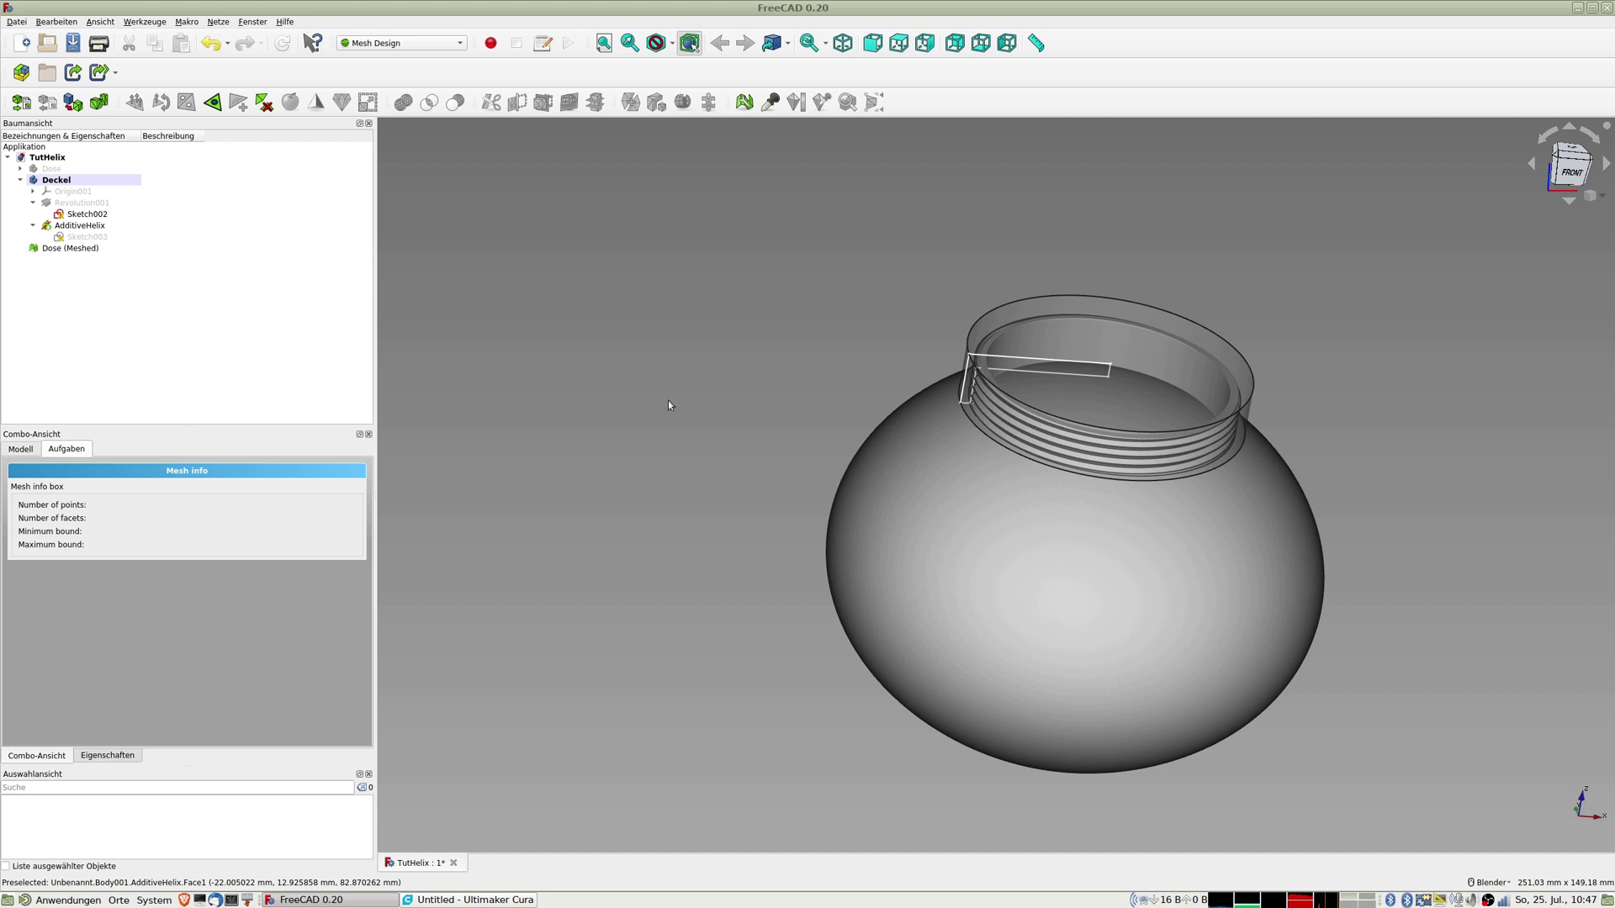
Step: Tessellate the Deckel body with 0.4 mm surface deviation and 2° angular deviation, and check the resulting lid mesh
left_click(71, 183)
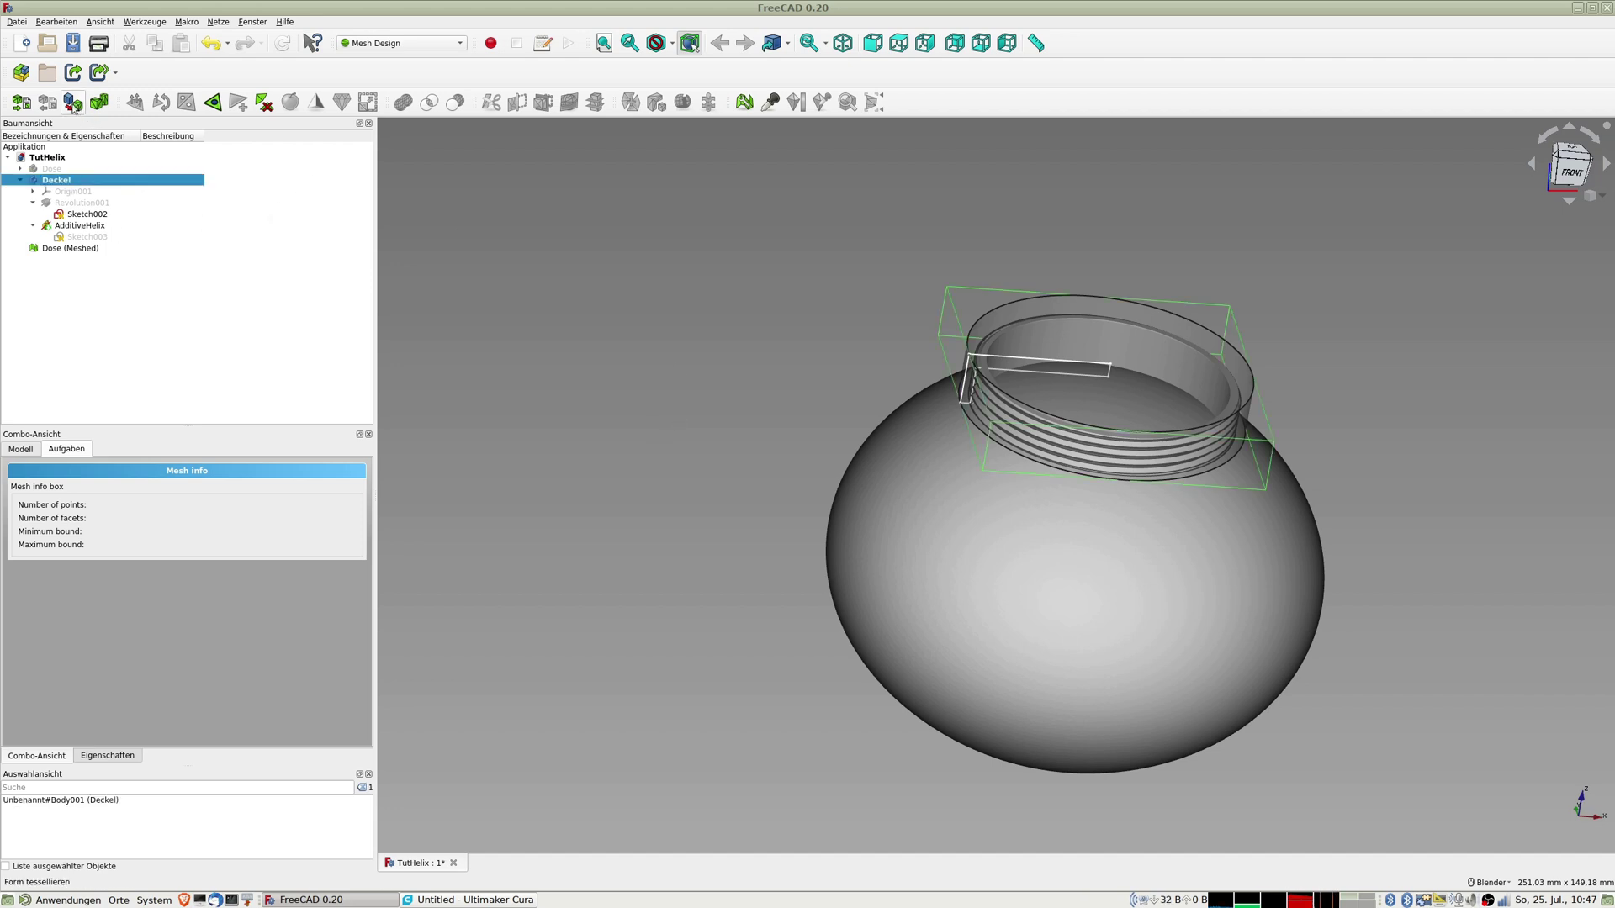
left_click(73, 102)
left_click_drag(229, 570, 66, 570)
type("0,4")
key("Tab")
type("2")
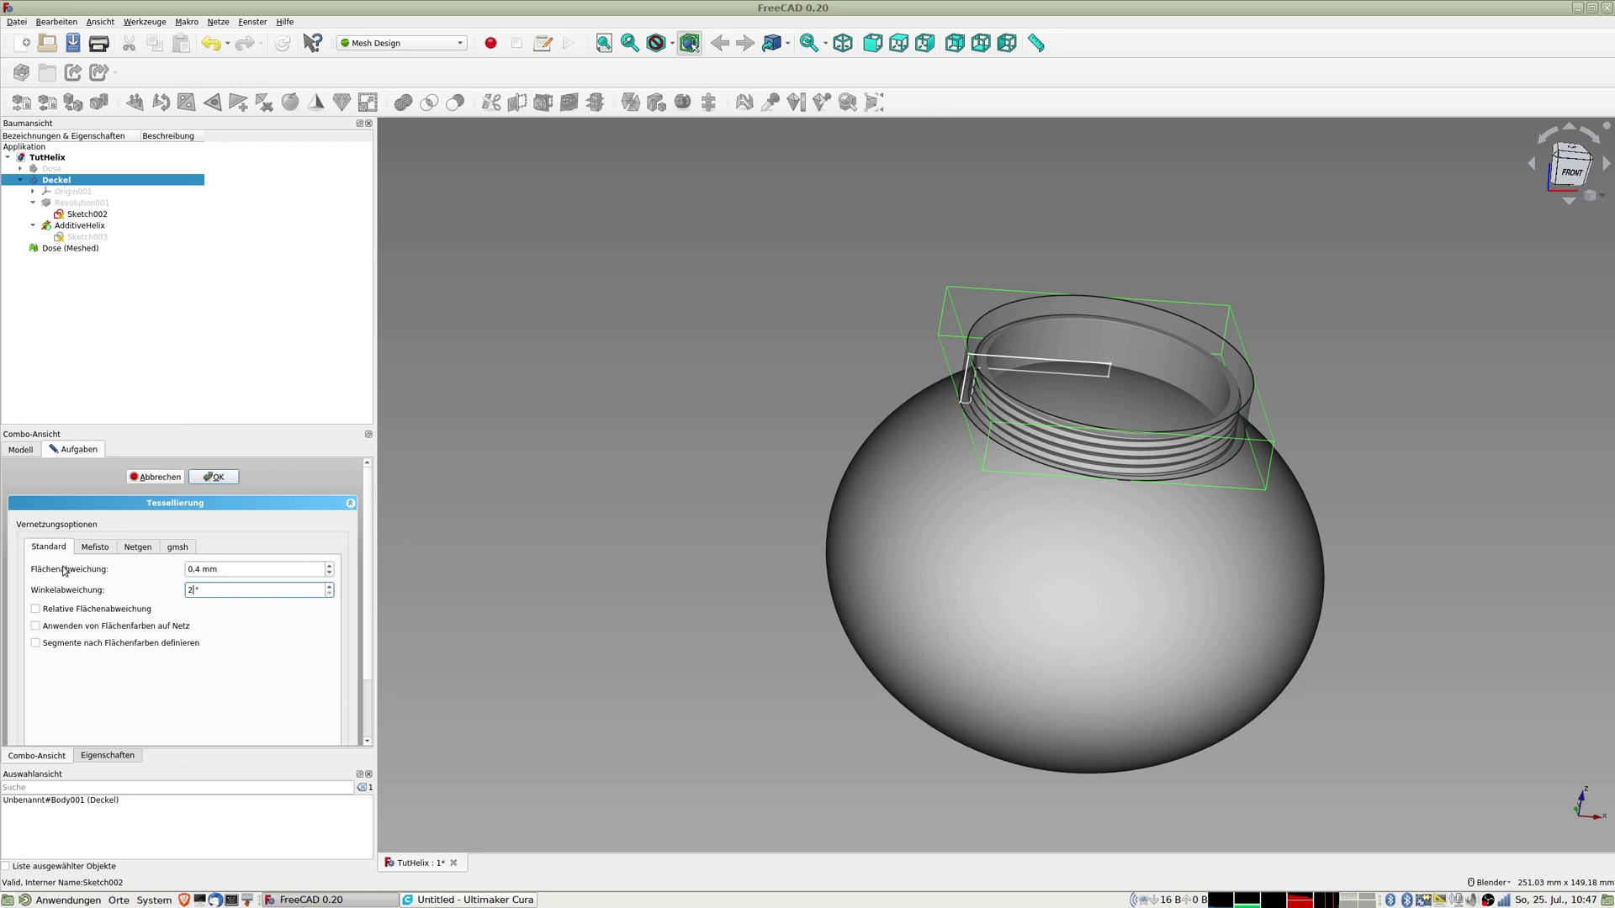
left_click(217, 477)
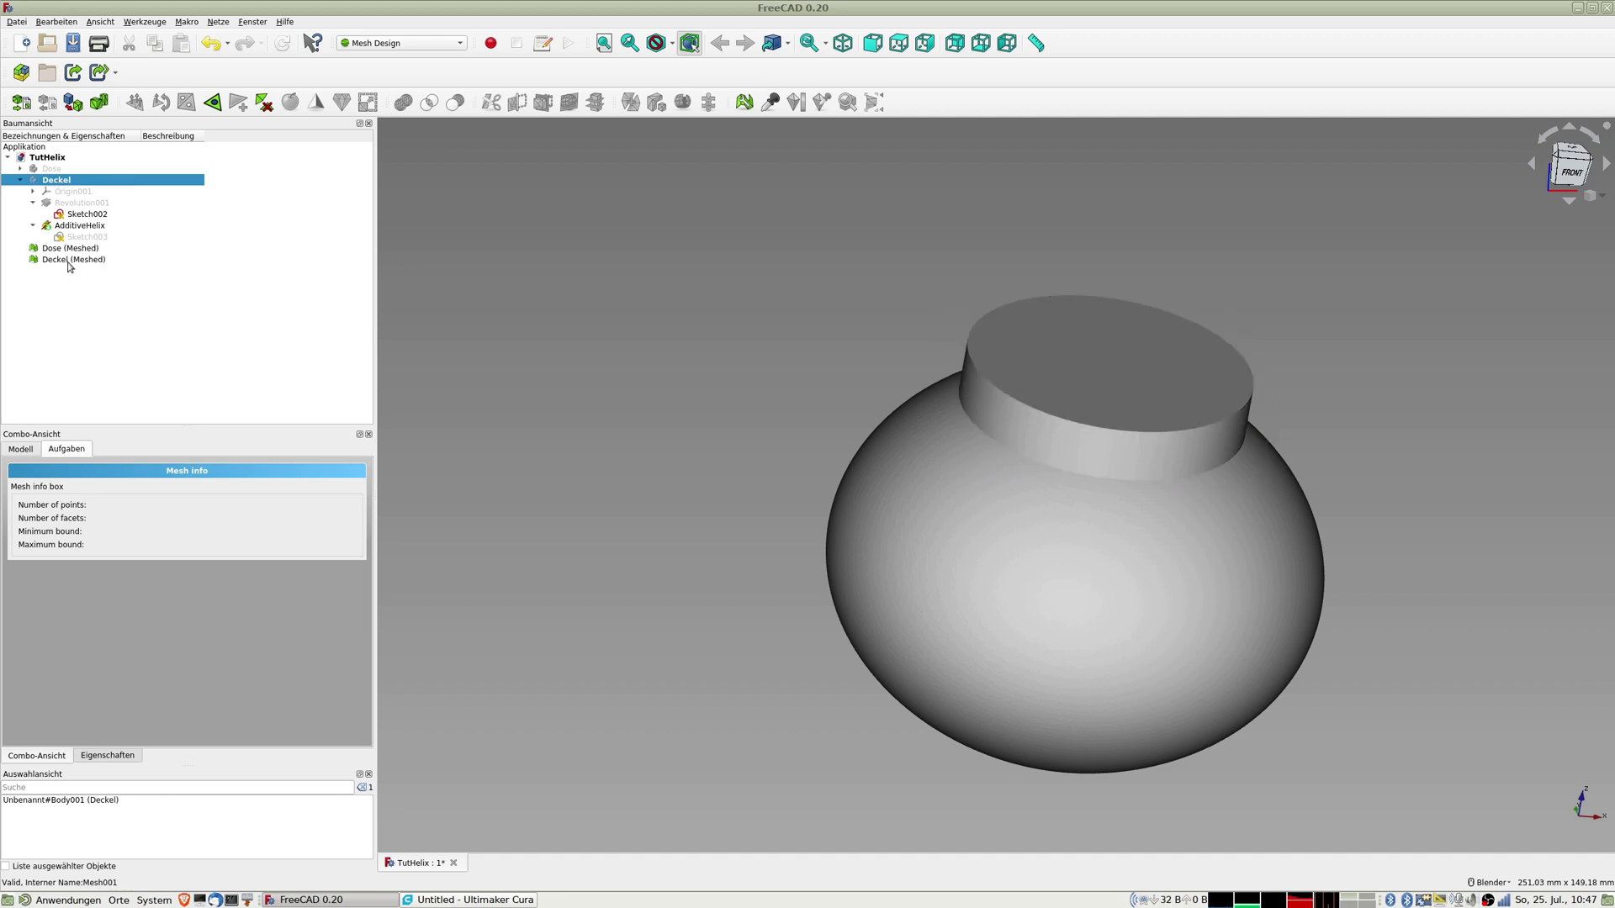
left_click(69, 263)
scroll(1108, 502, "up", 5)
scroll(1108, 501, "down", 5)
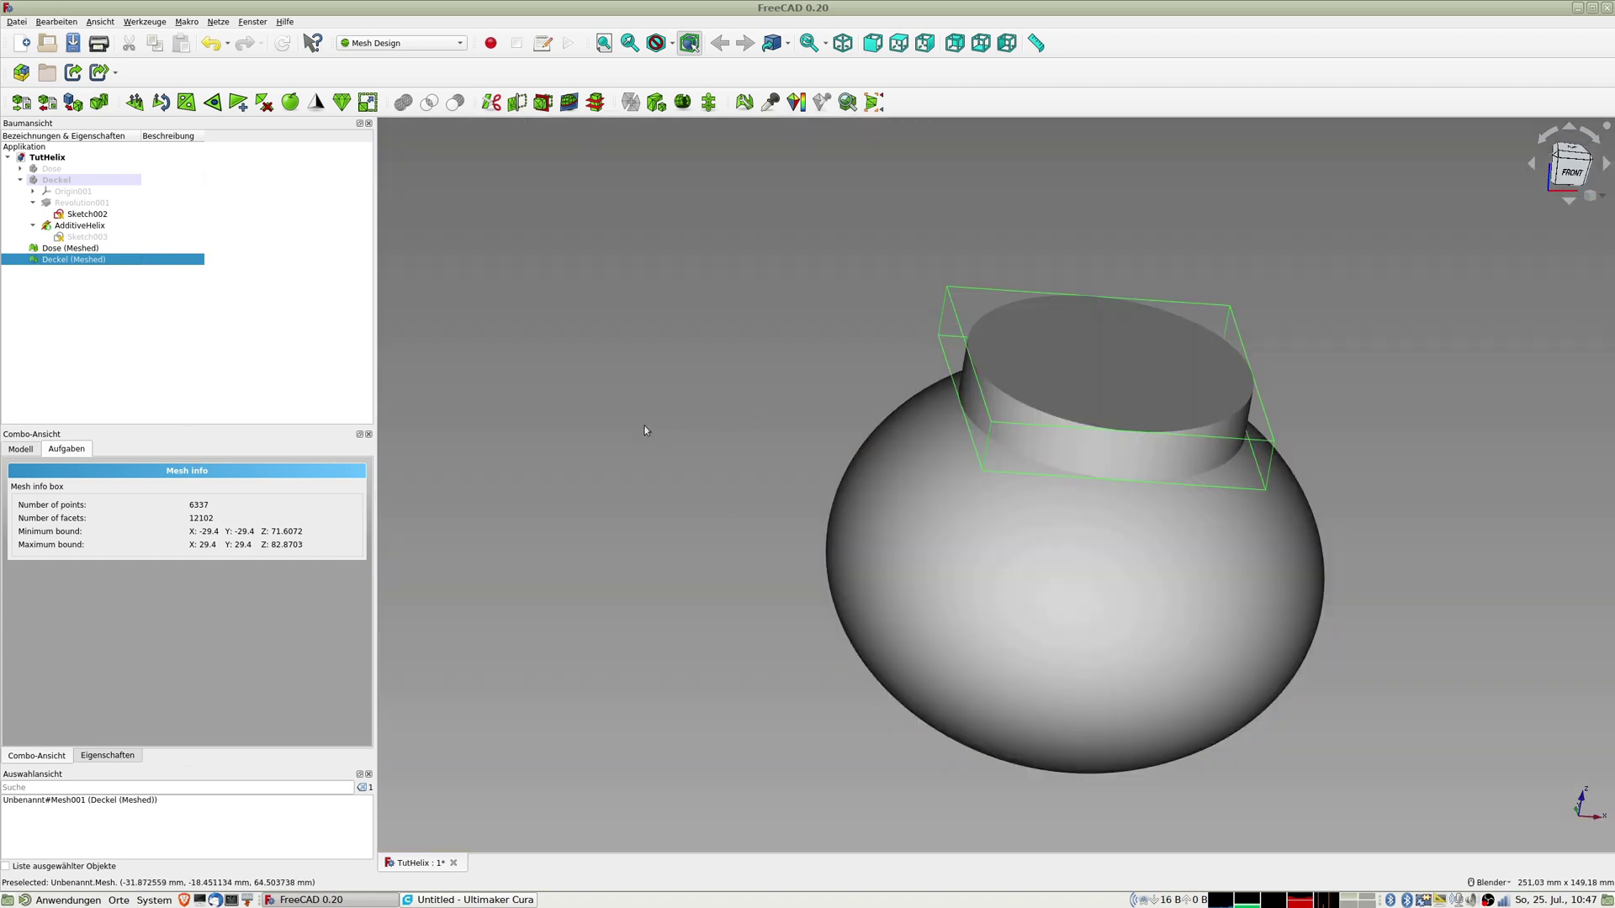
Step: Export the two meshes into the project folder as TutHelix-Dose (Meshed).stl and TutHelix-Deckel (Meshed).stl
left_click(67, 251)
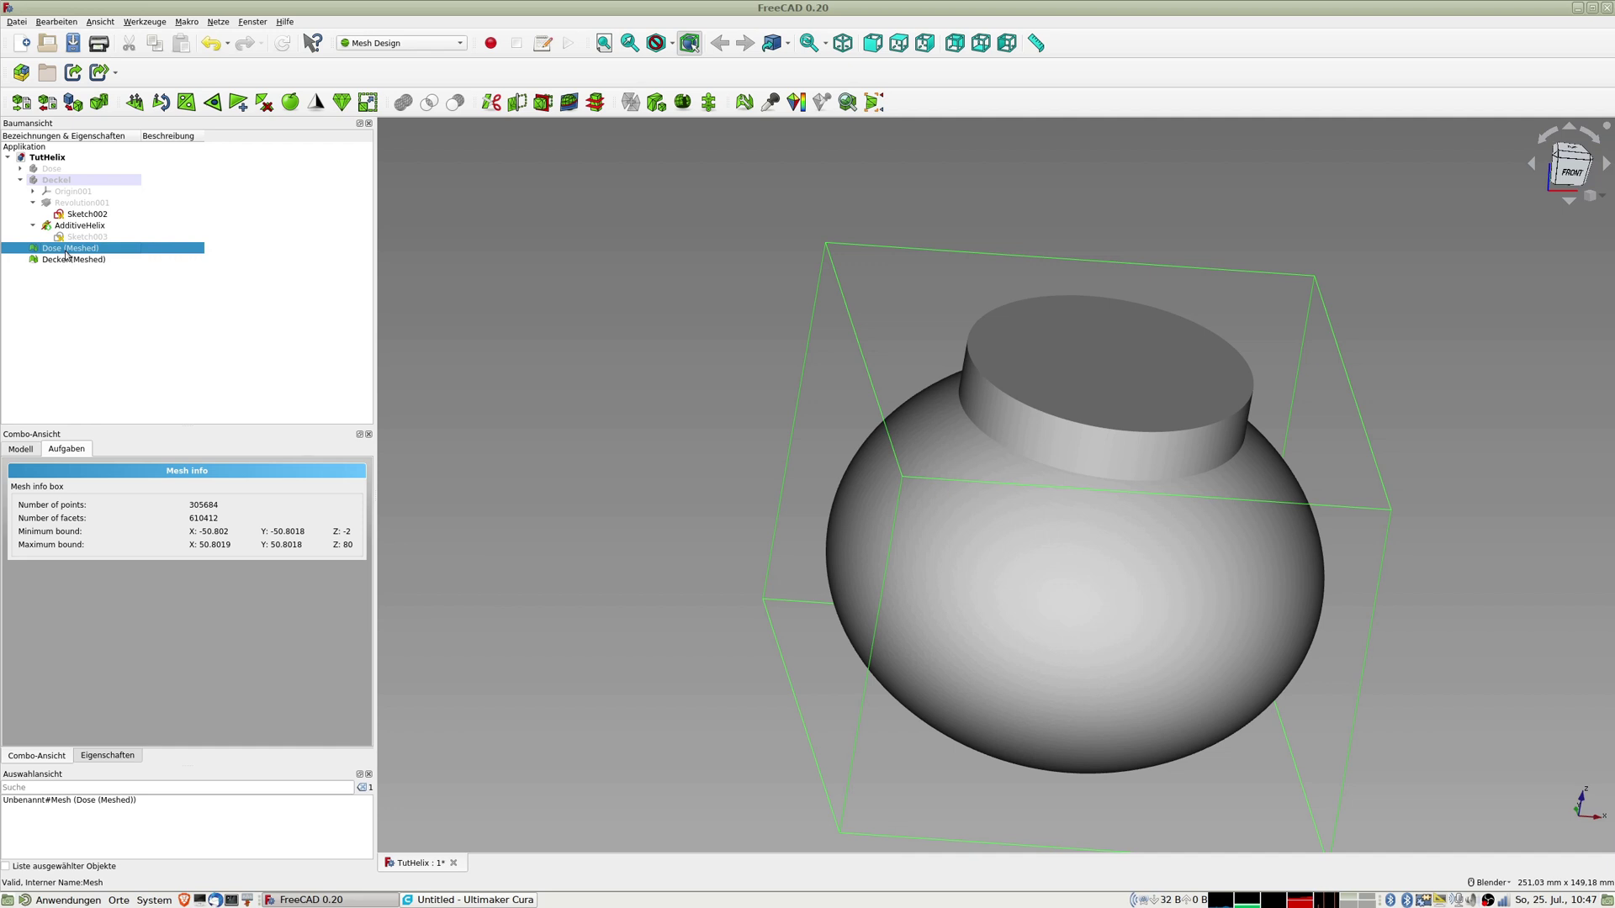
key("ctrl+e")
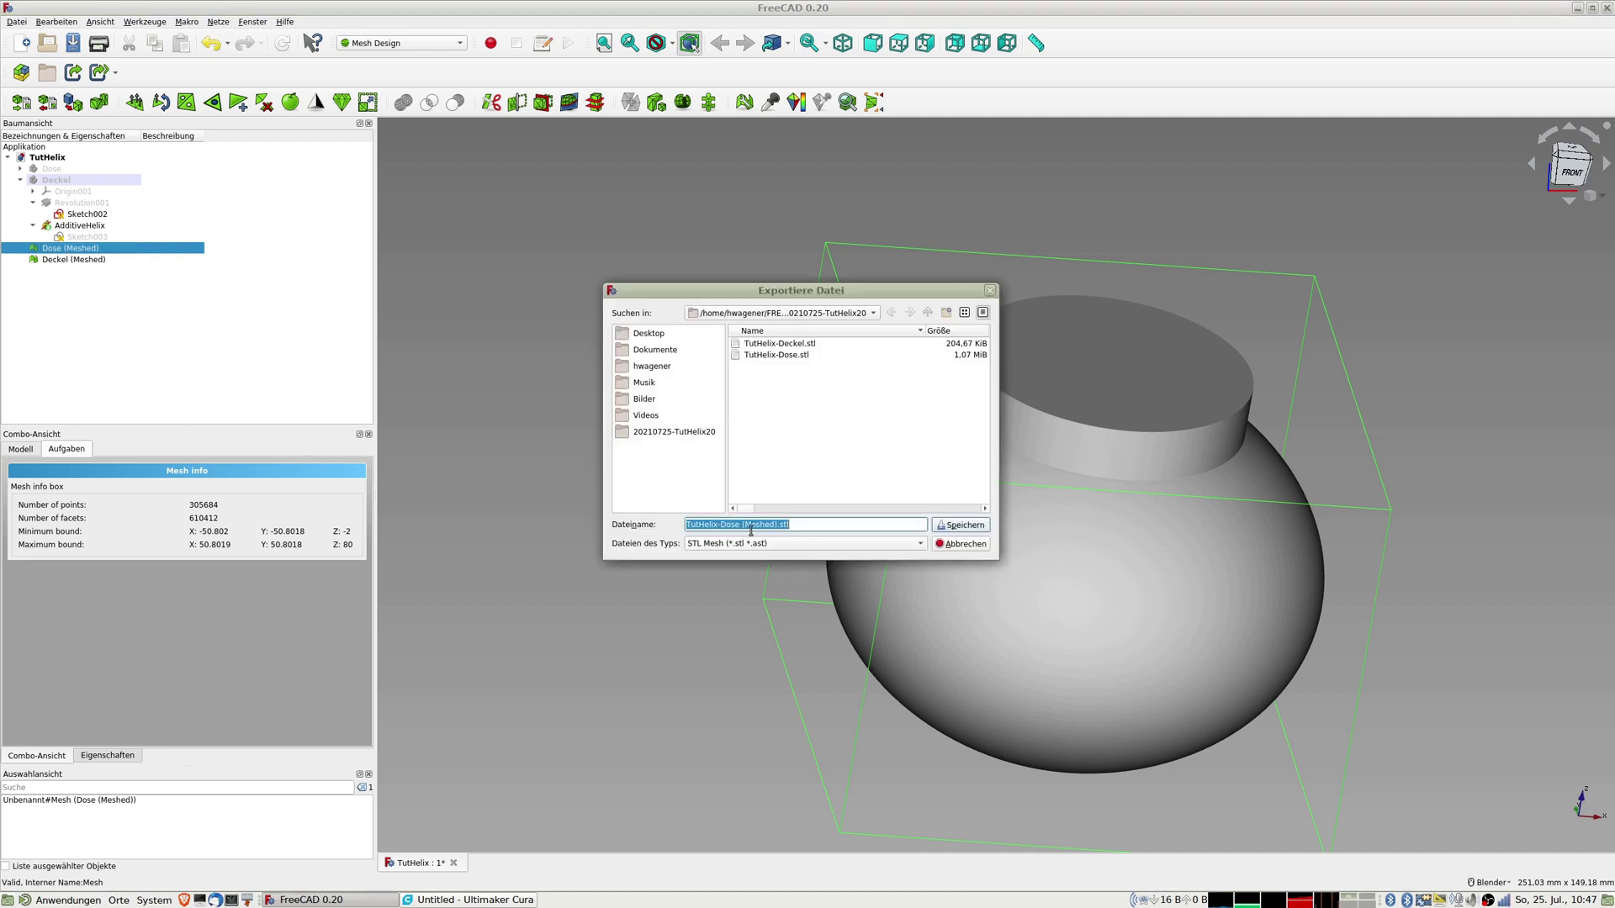
left_click(964, 525)
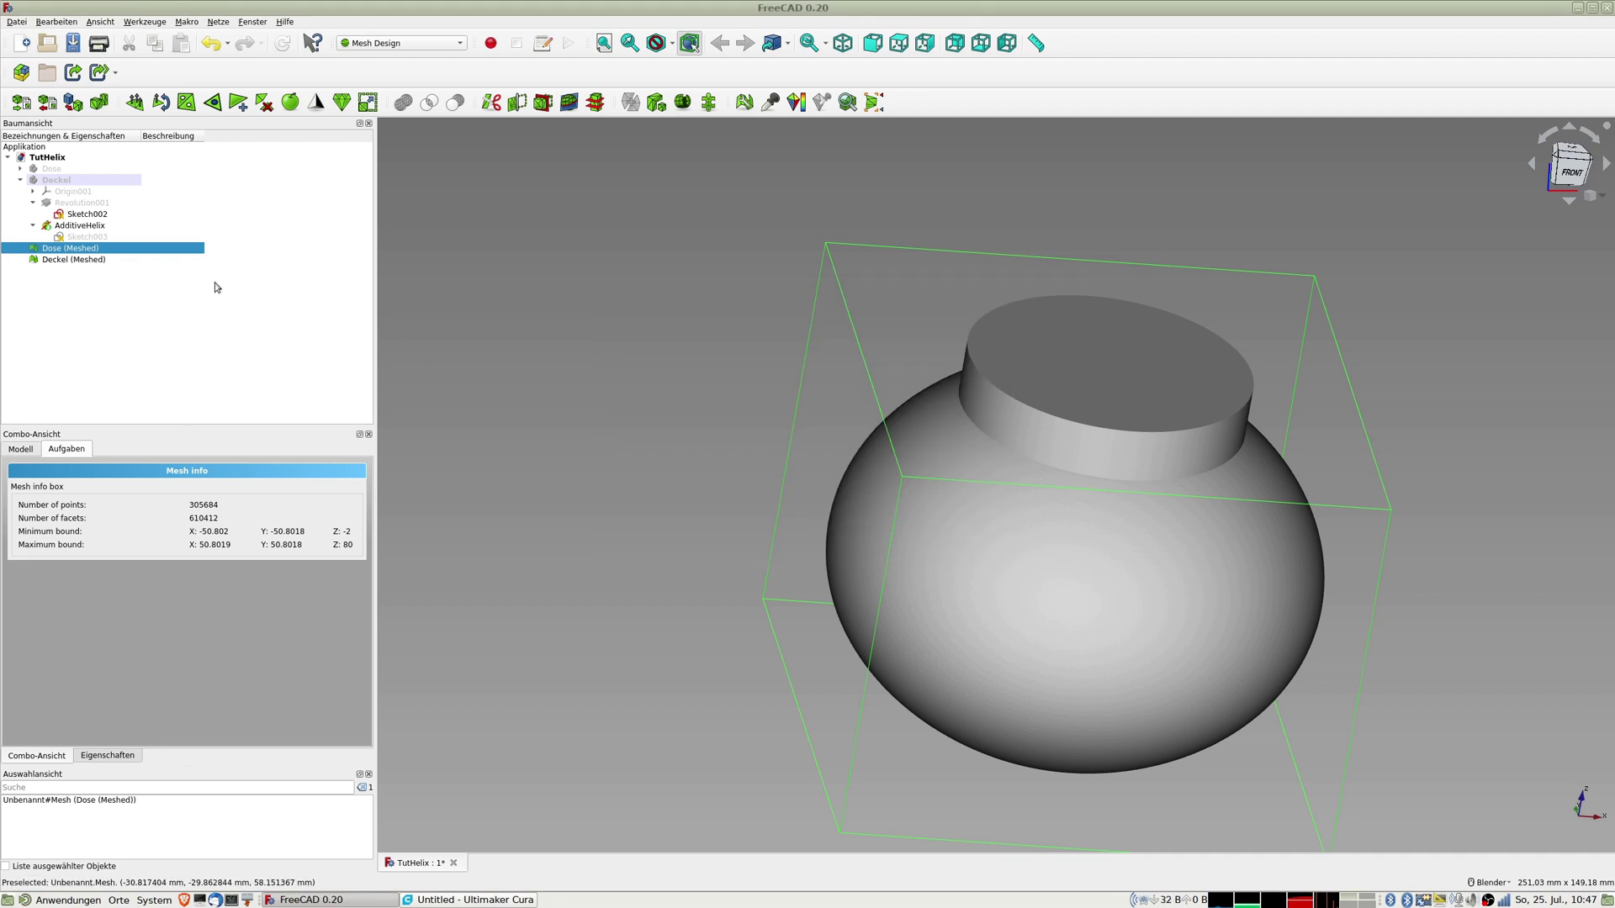
left_click(80, 260)
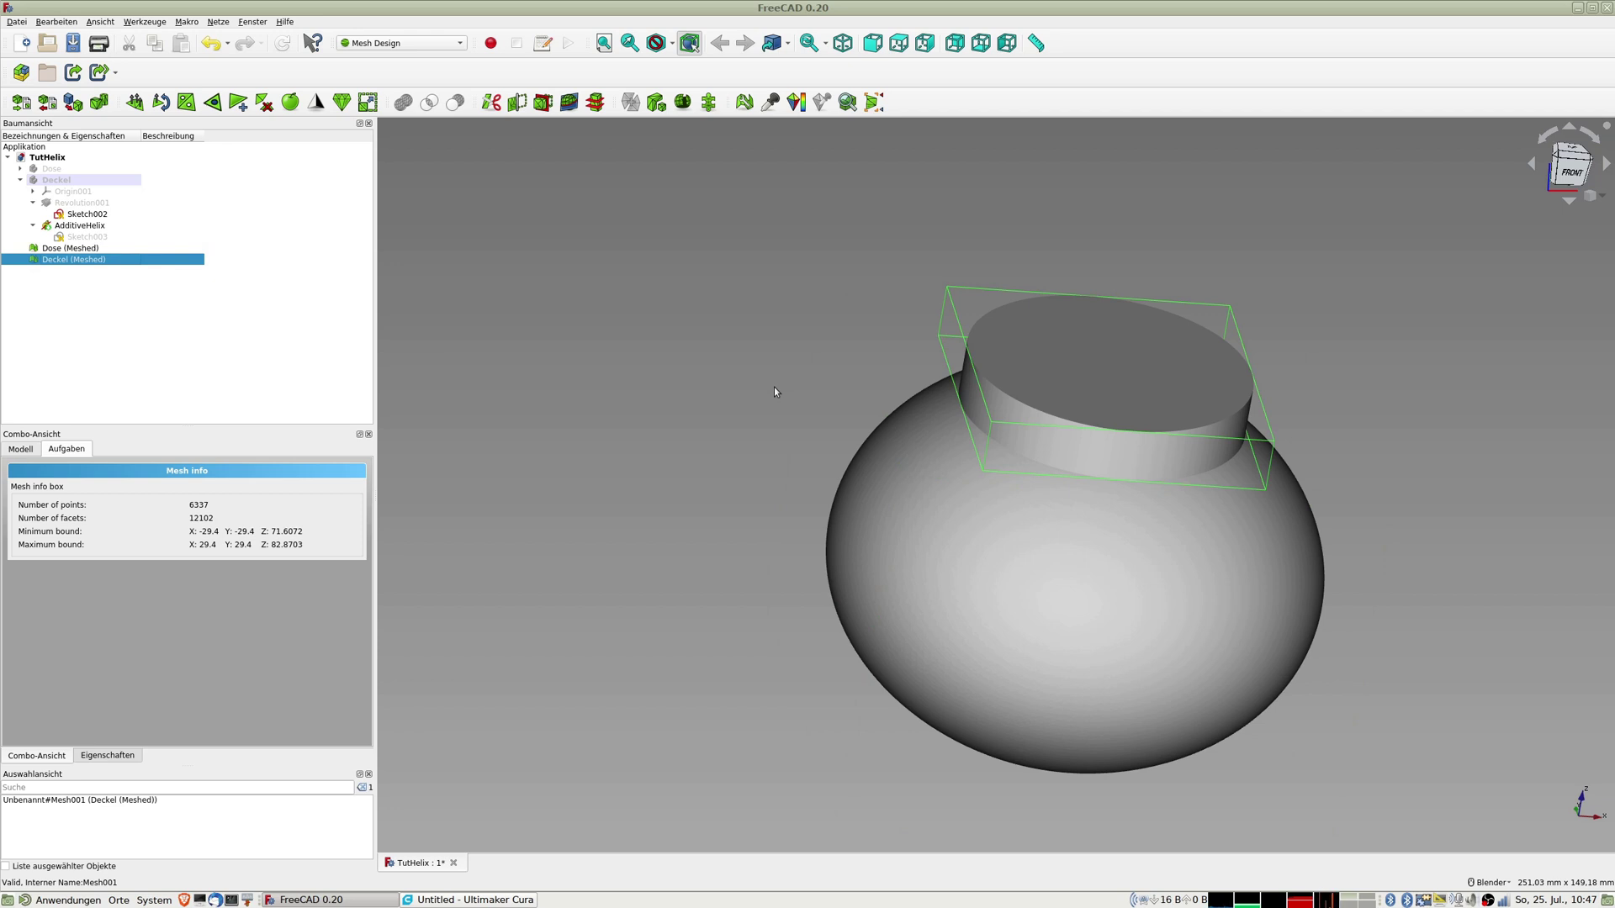
key("ctrl+e")
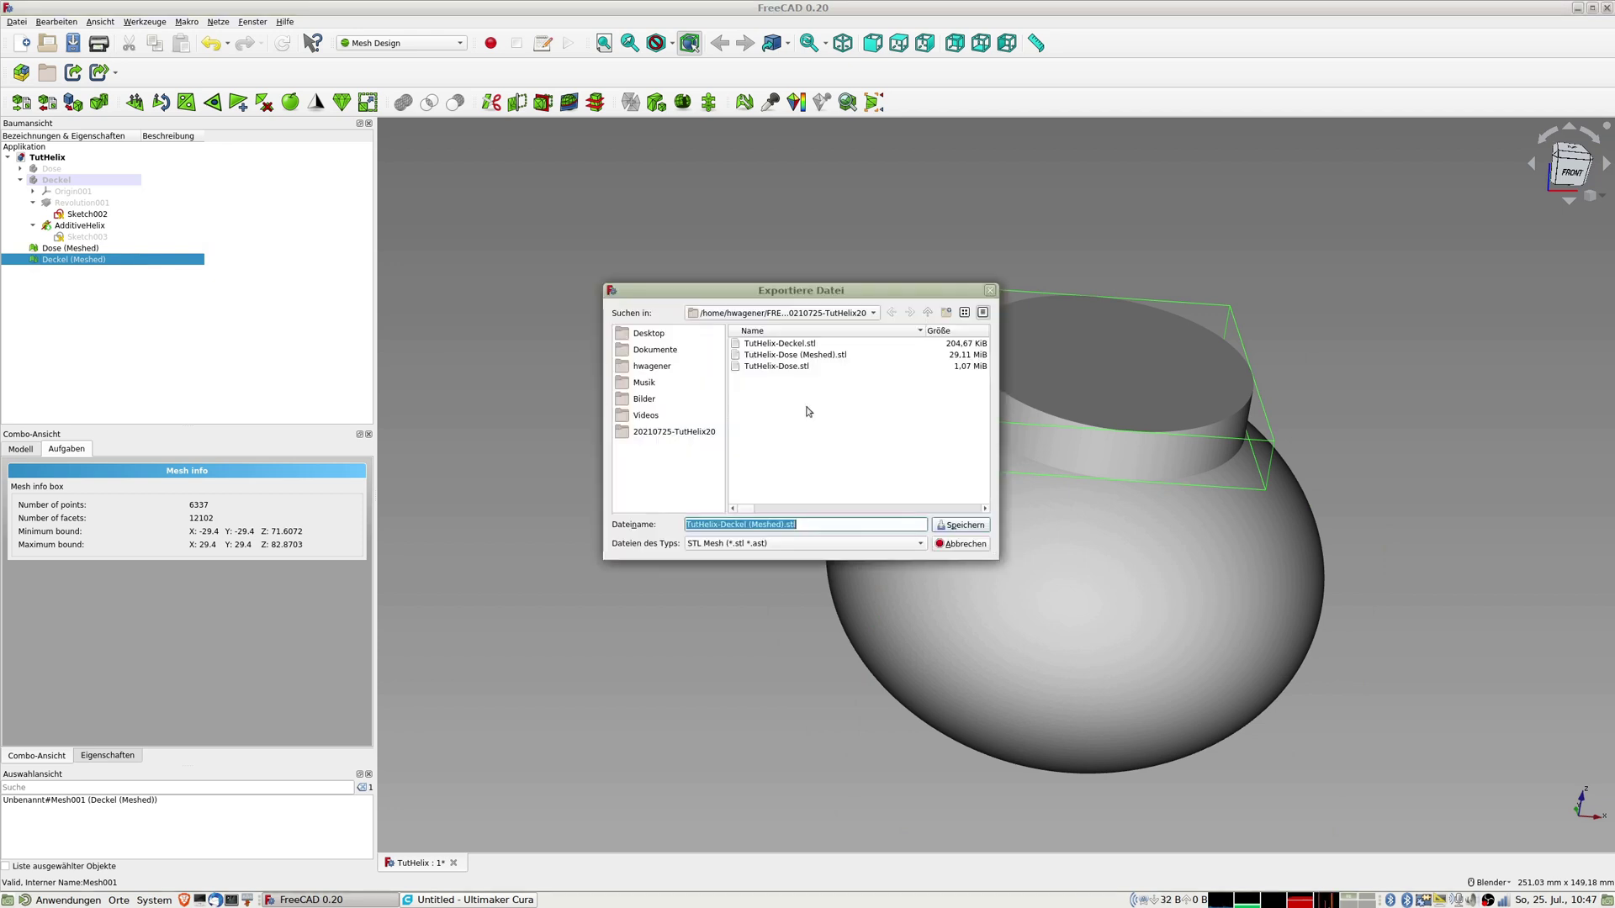
left_click(962, 529)
left_click(552, 436)
Step: Switch to Cura, load TutHelix-Dose (Meshed).stl and inspect the container's surface, base and thread
key("alt+Tab")
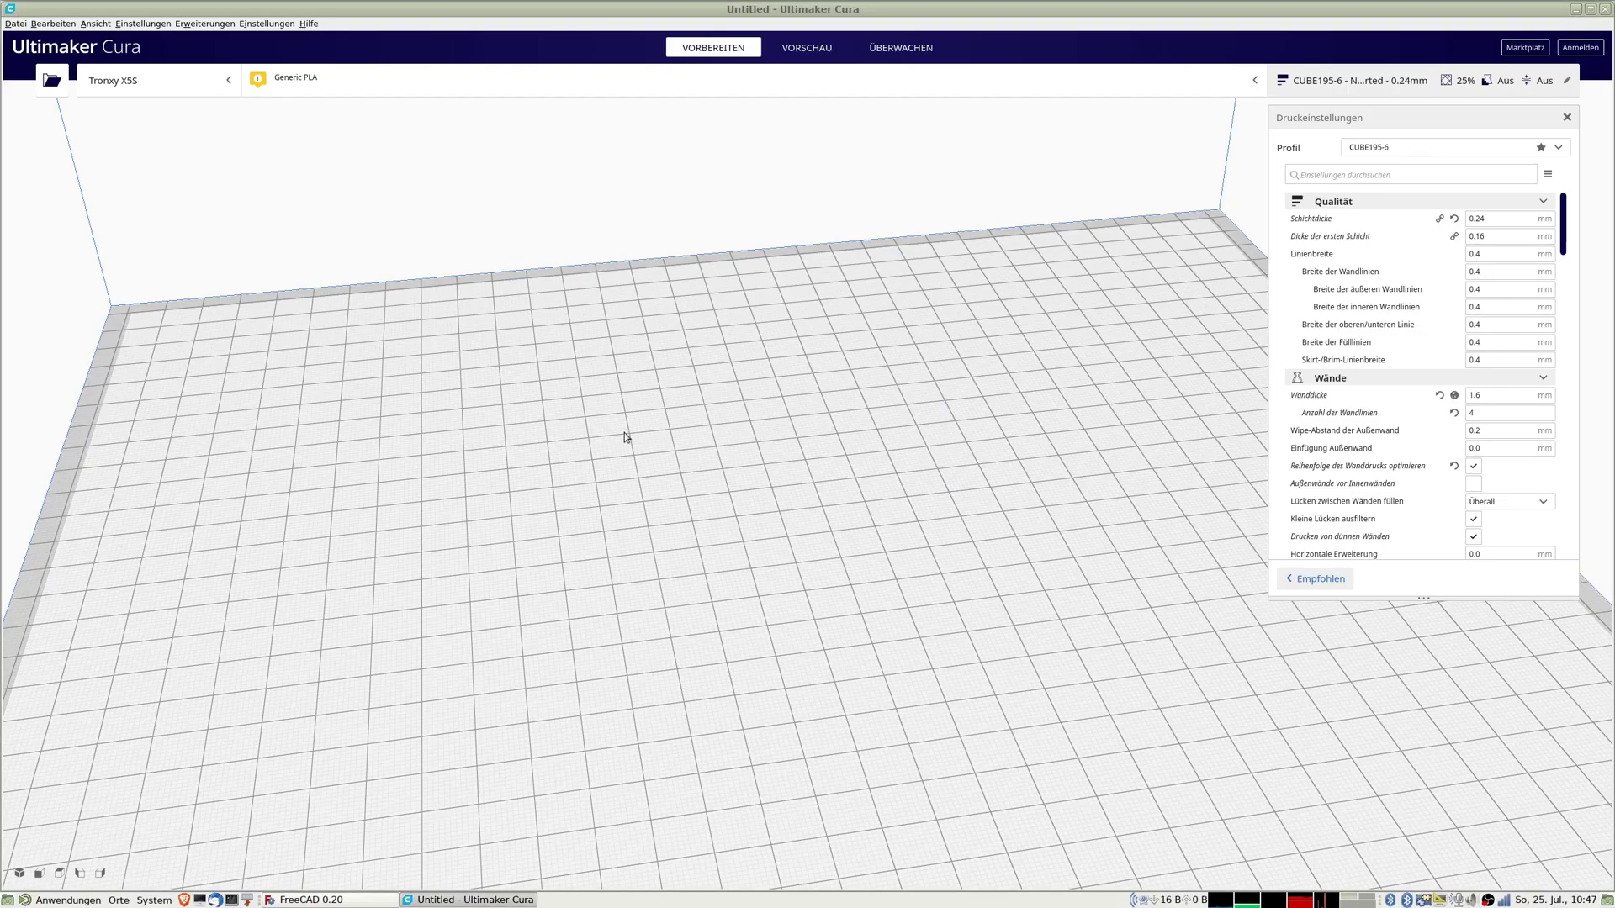
key("ctrl+o")
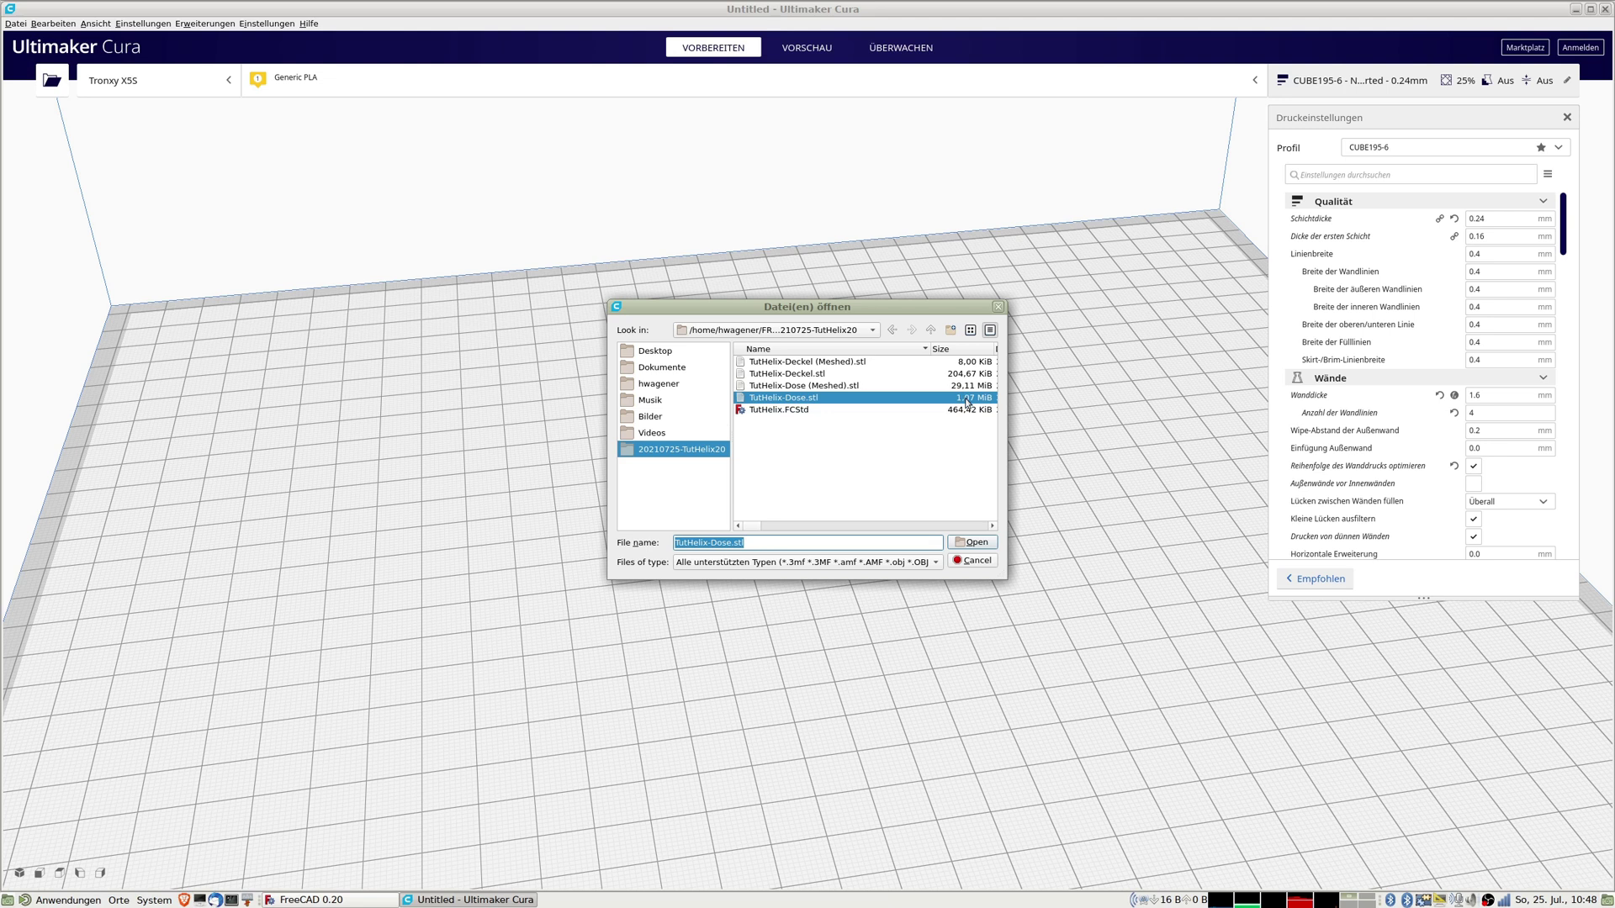
double_click(816, 387)
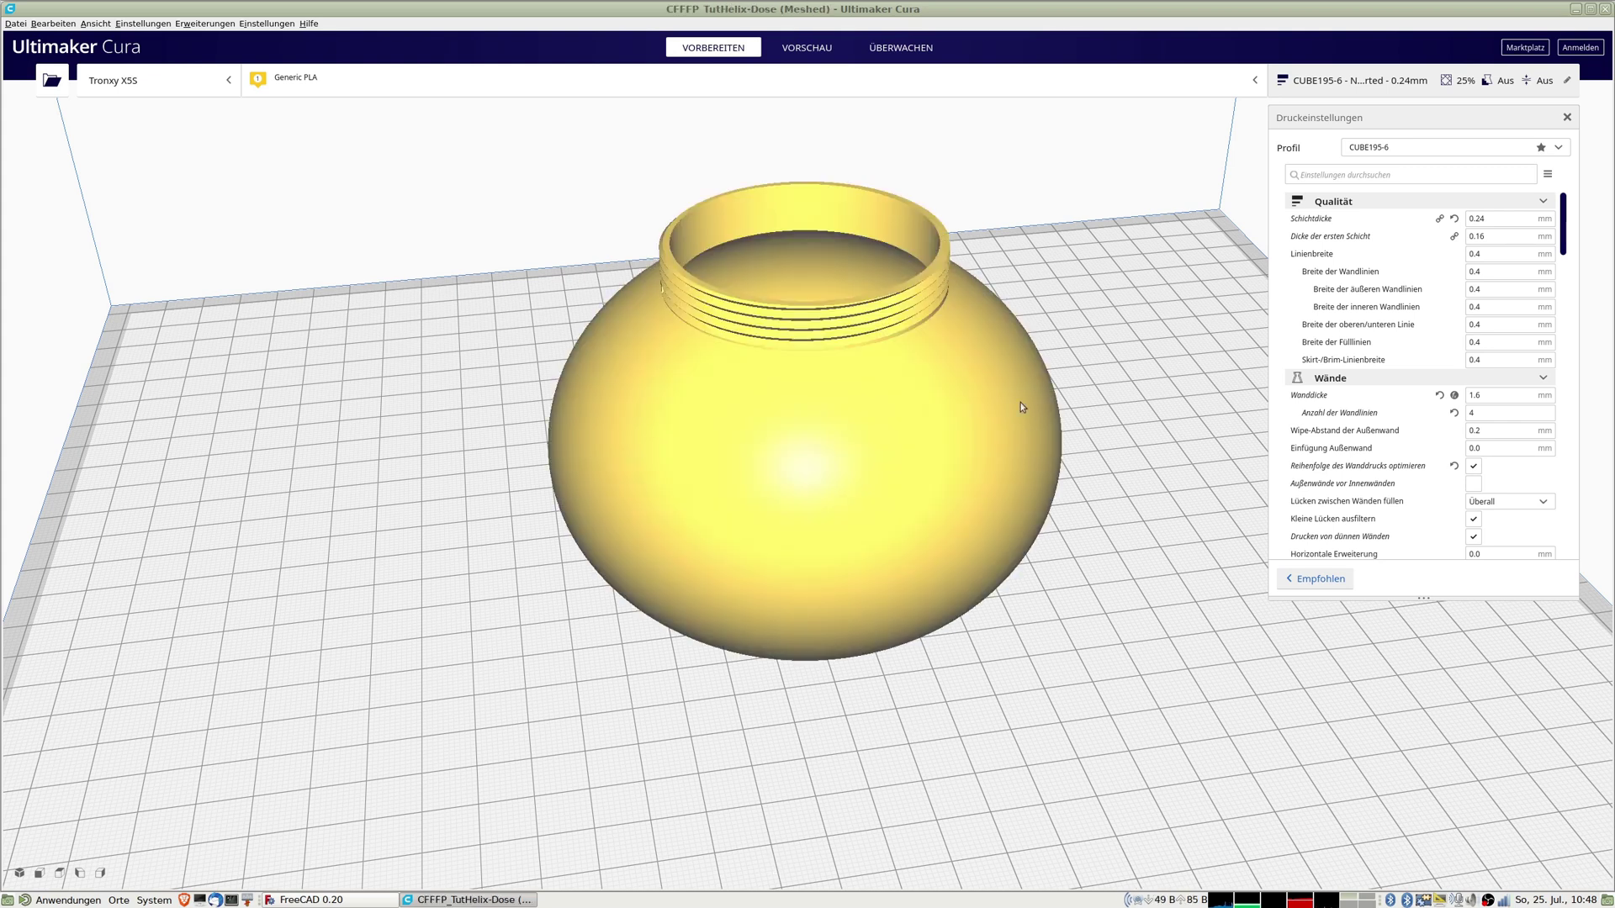
left_click(895, 608)
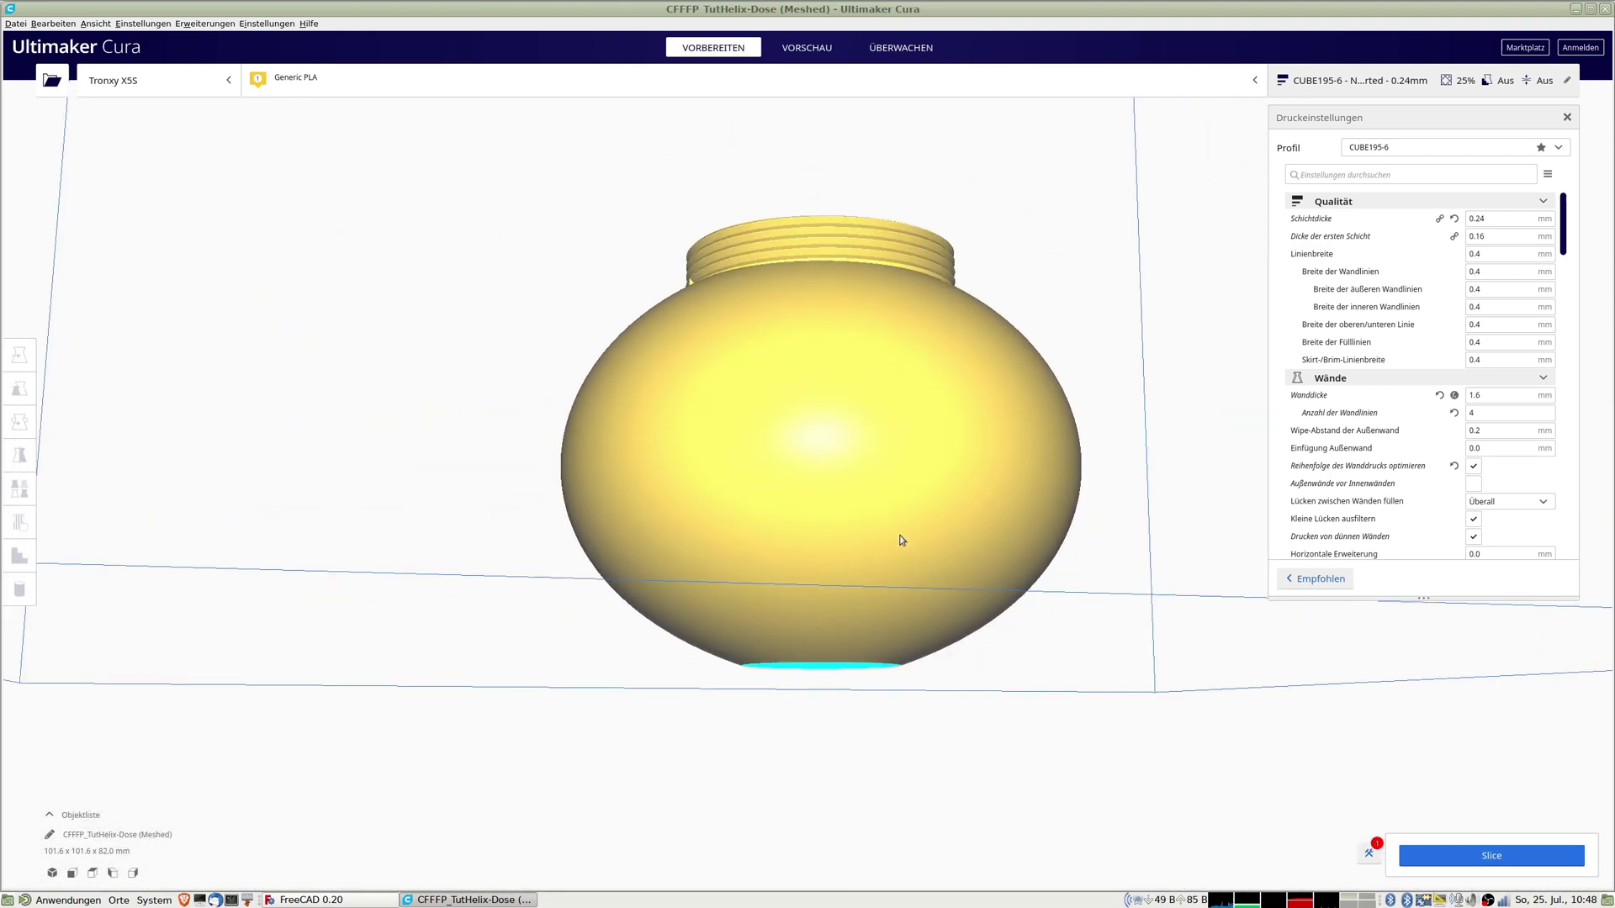
right_click_drag(902, 540, 900, 608)
scroll(631, 427, "up", 2)
right_click_drag(732, 357, 765, 481)
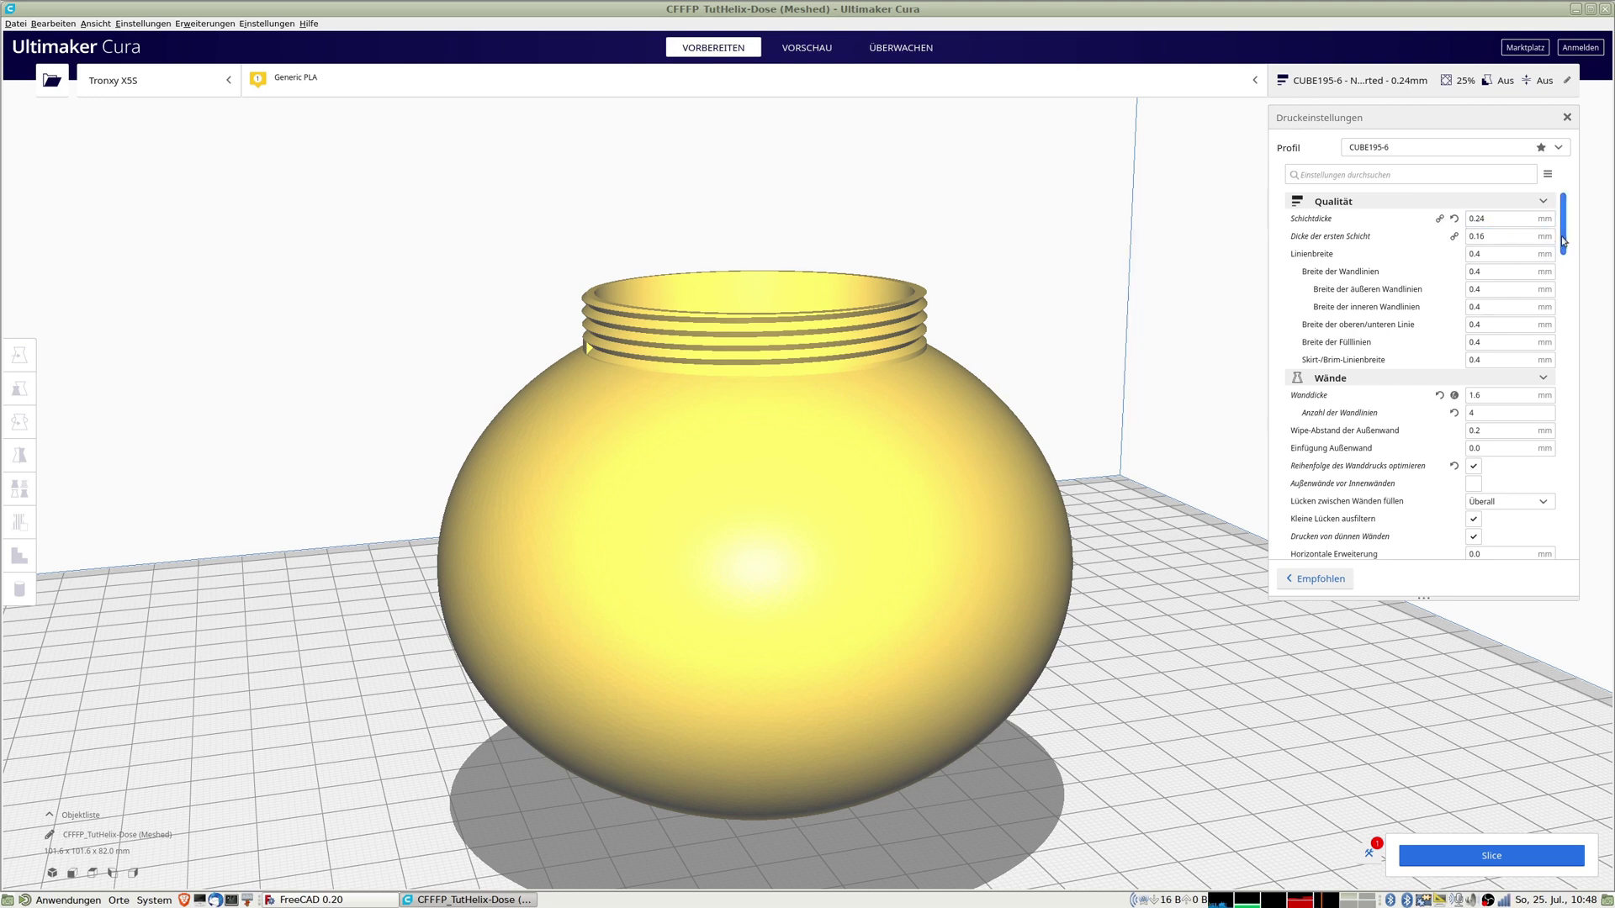
Step: Examine the CUBE195-6 profile's print settings, from quality, walls and infill through material, speed, cooling, supports and build plate adhesion
left_click_drag(1567, 231, 1566, 290)
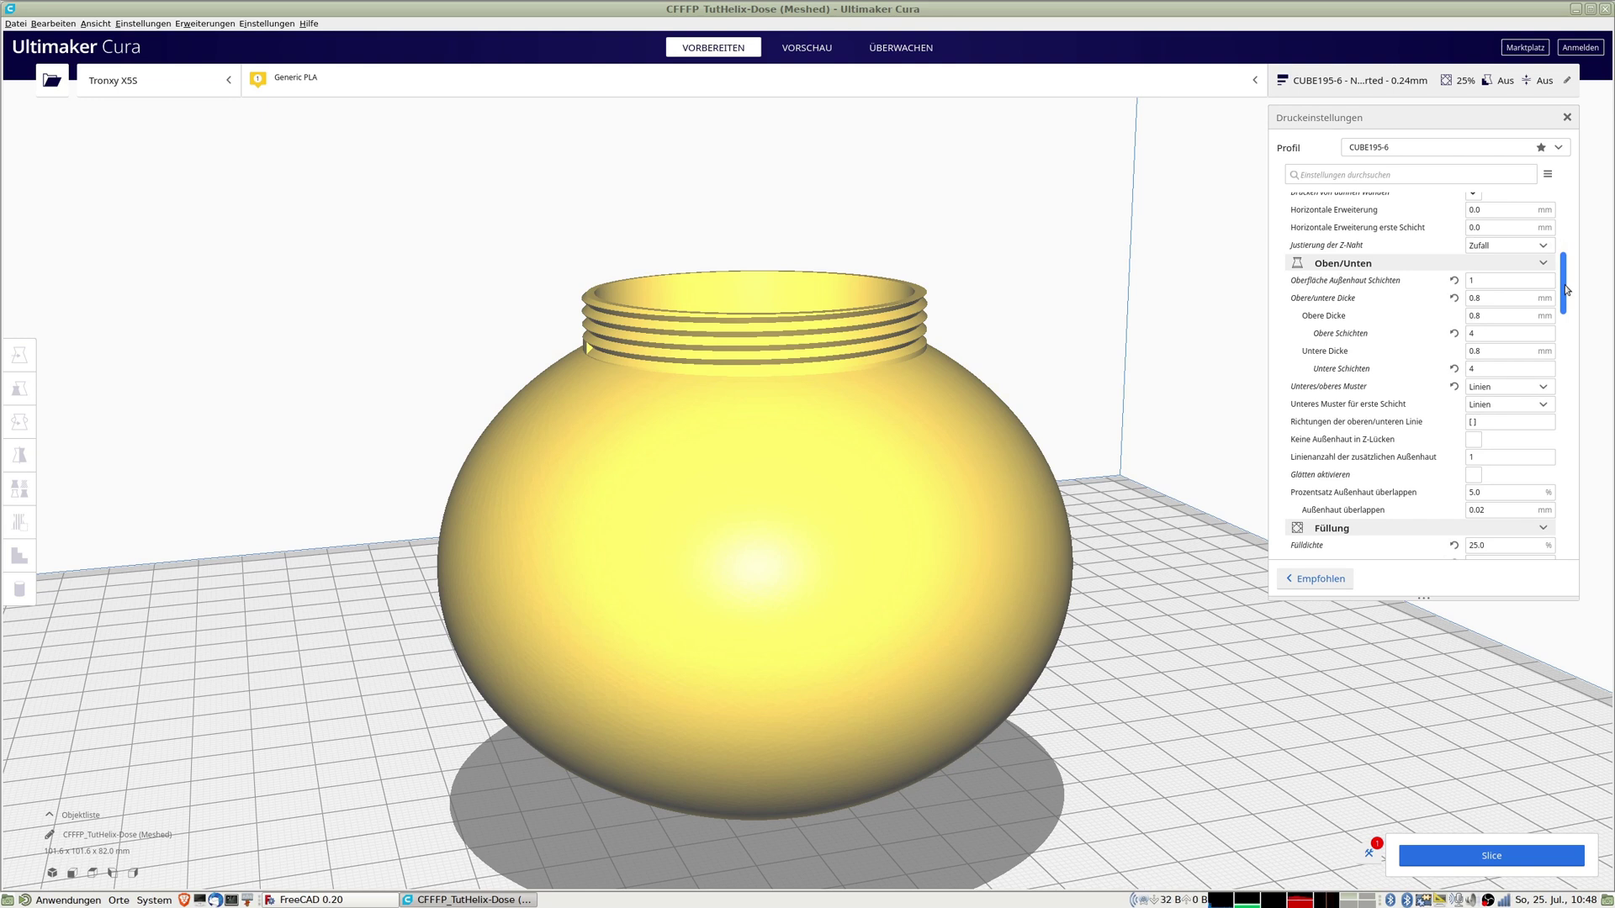
left_click_drag(1566, 289, 1569, 334)
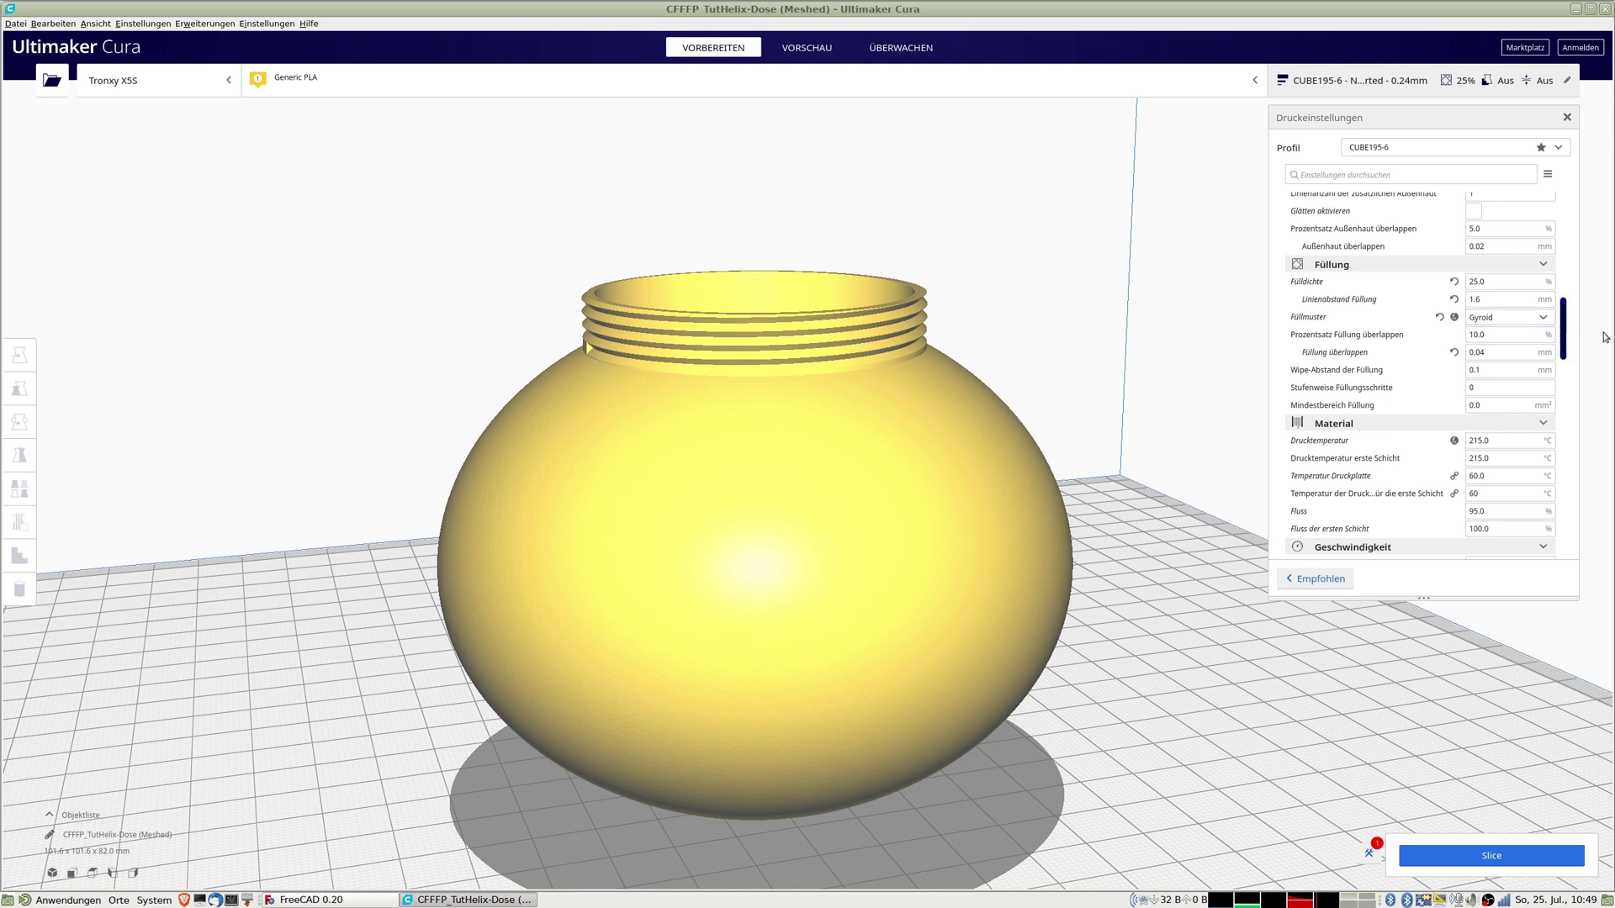
left_click_drag(1569, 329, 1568, 360)
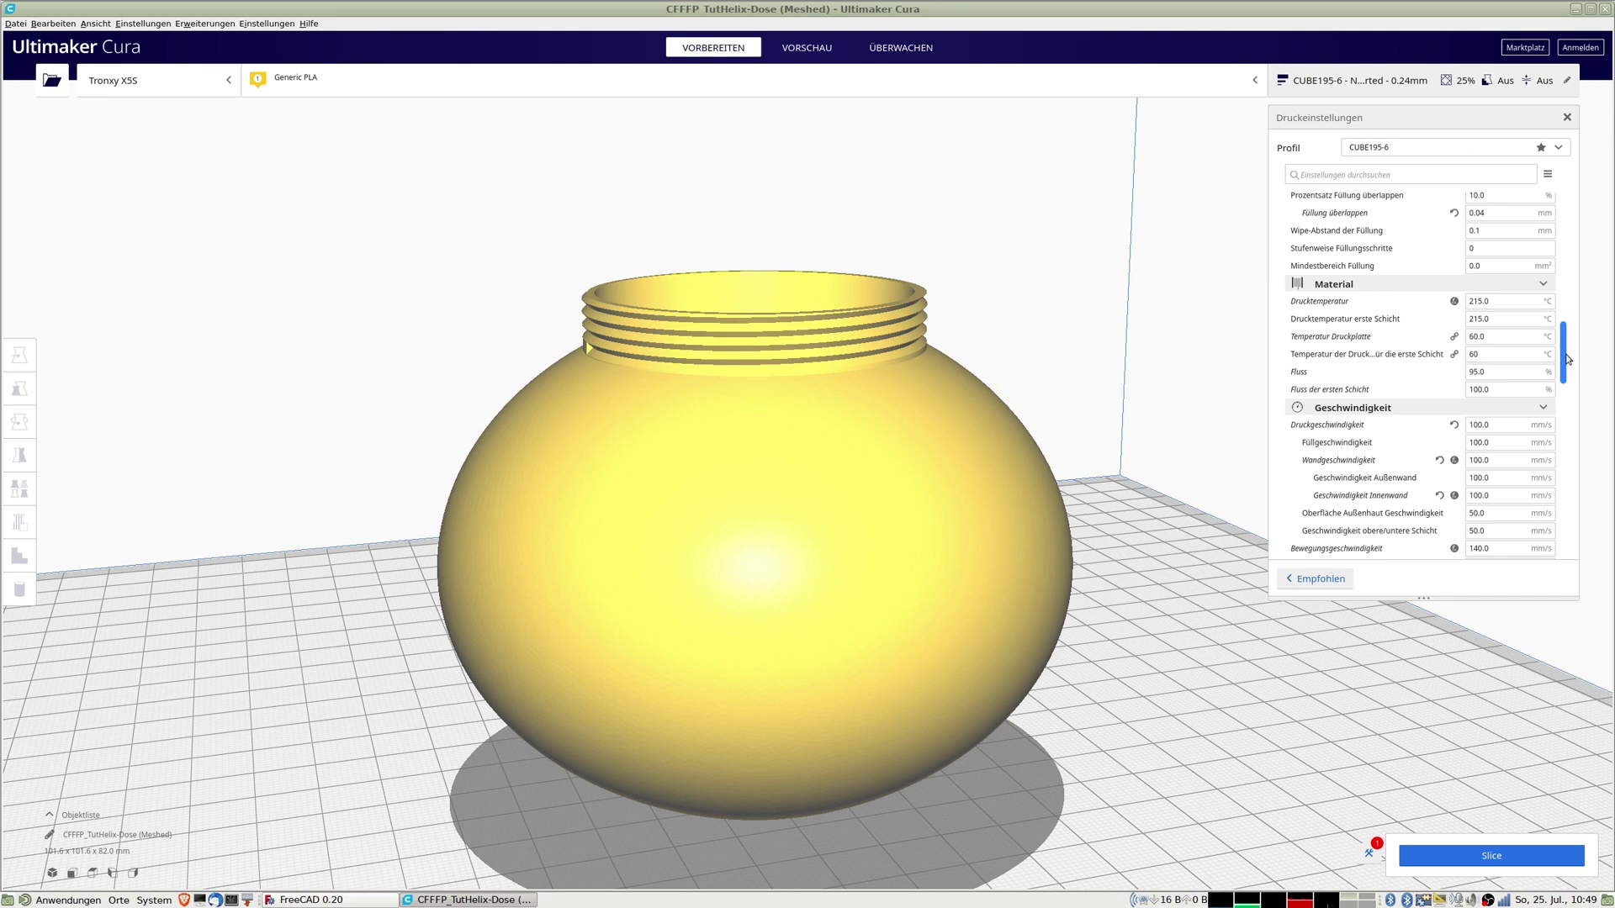
left_click_drag(1568, 356, 1576, 472)
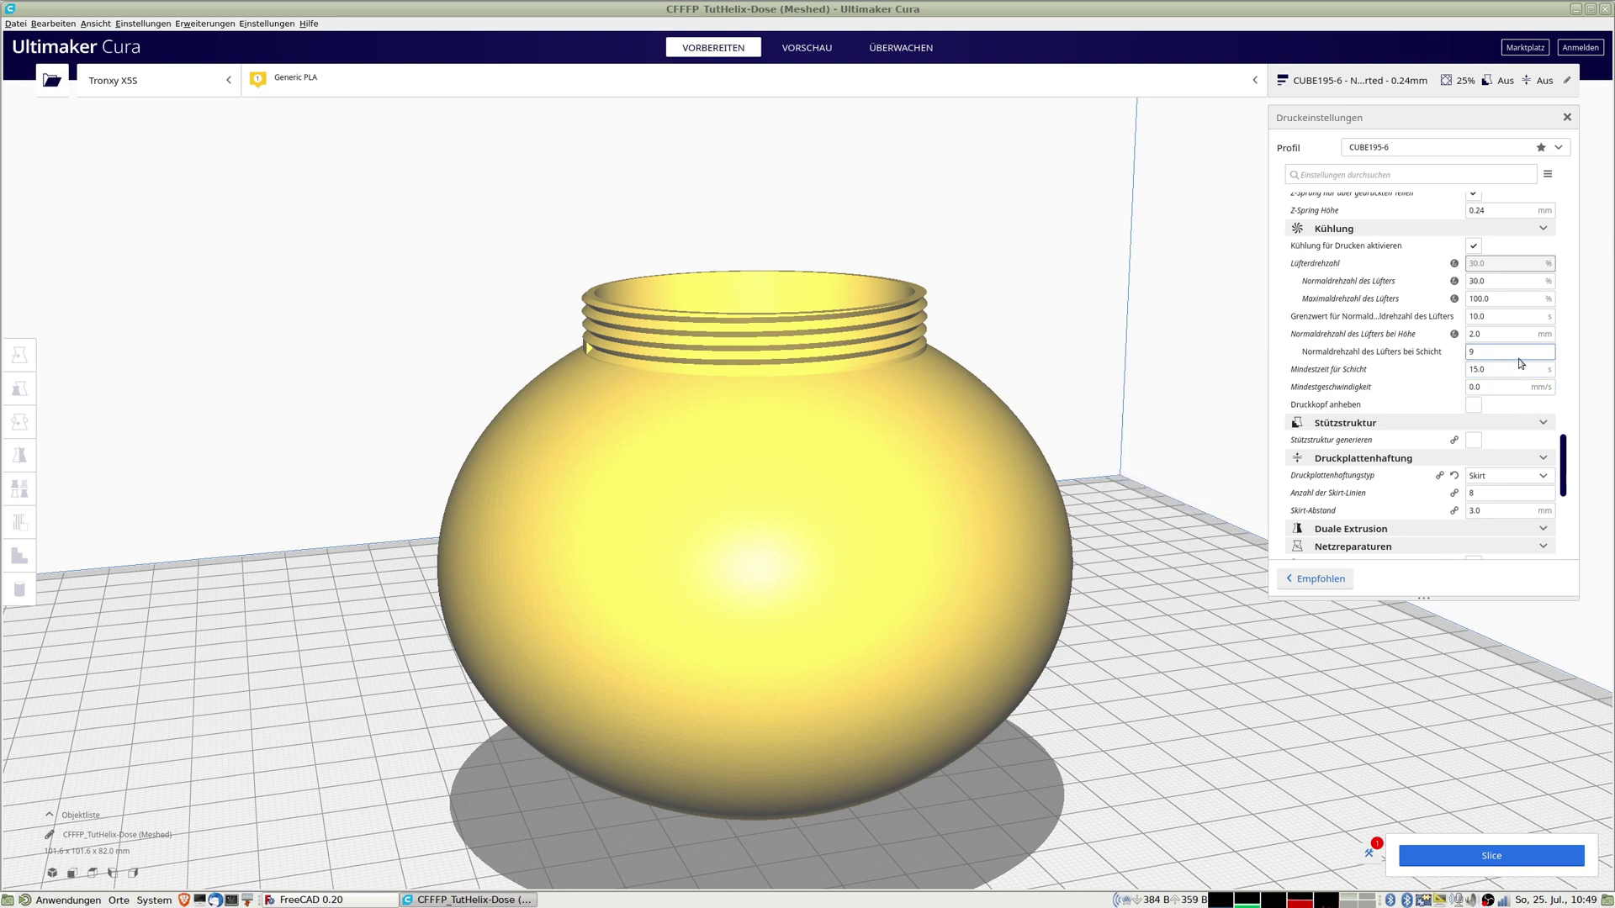
mouse_move(1521, 363)
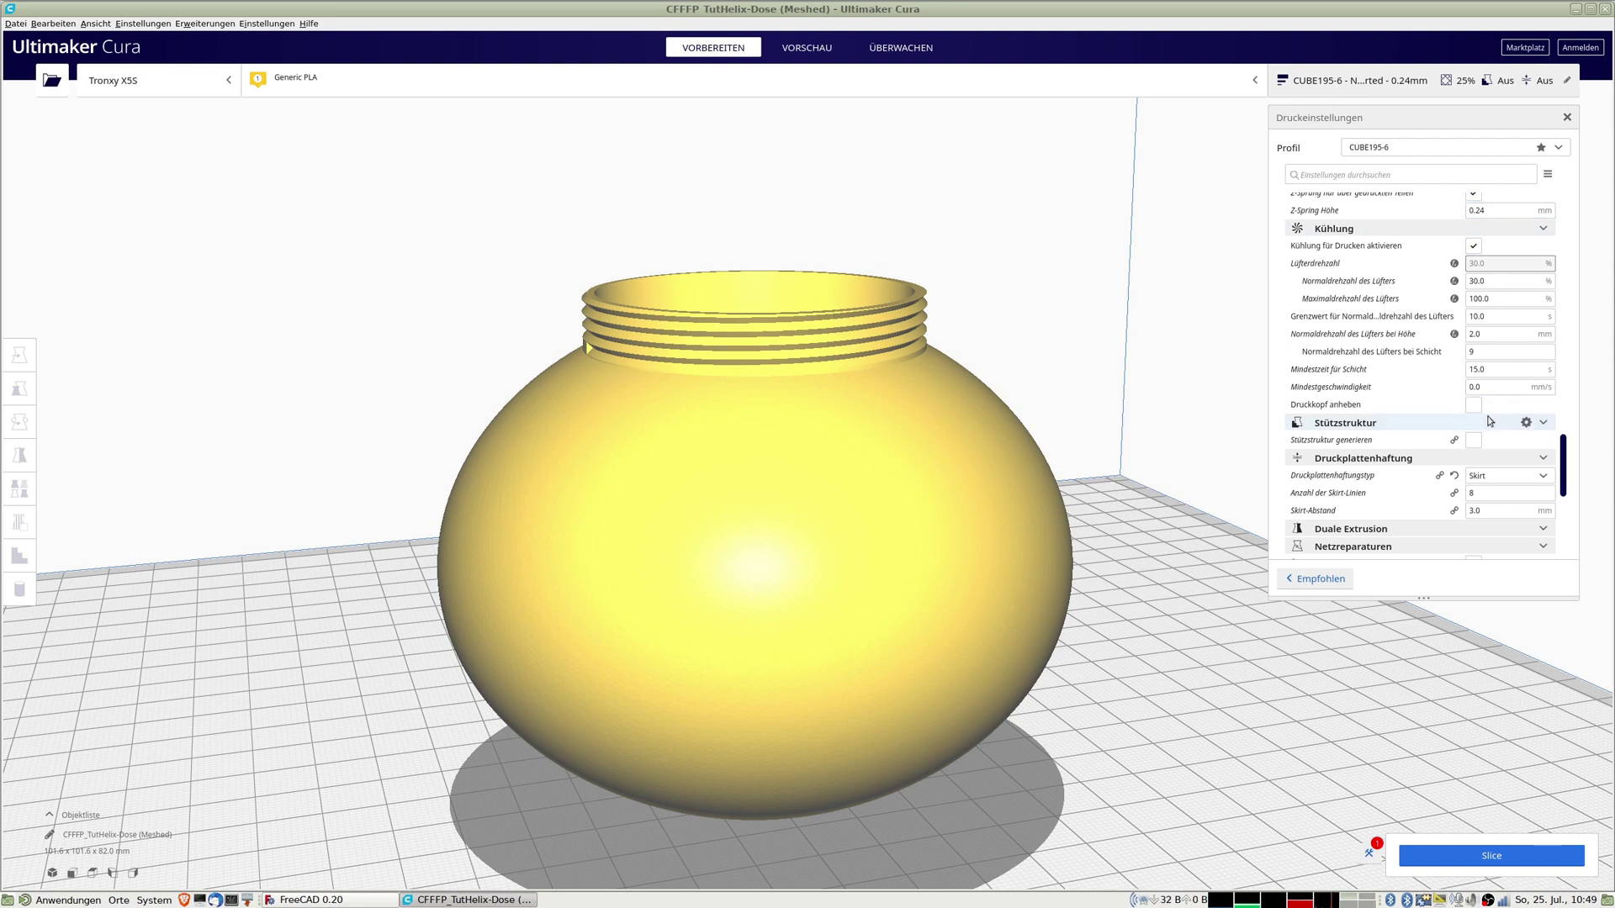
mouse_move(1360, 396)
mouse_move(1422, 440)
left_click_drag(1565, 459, 1564, 138)
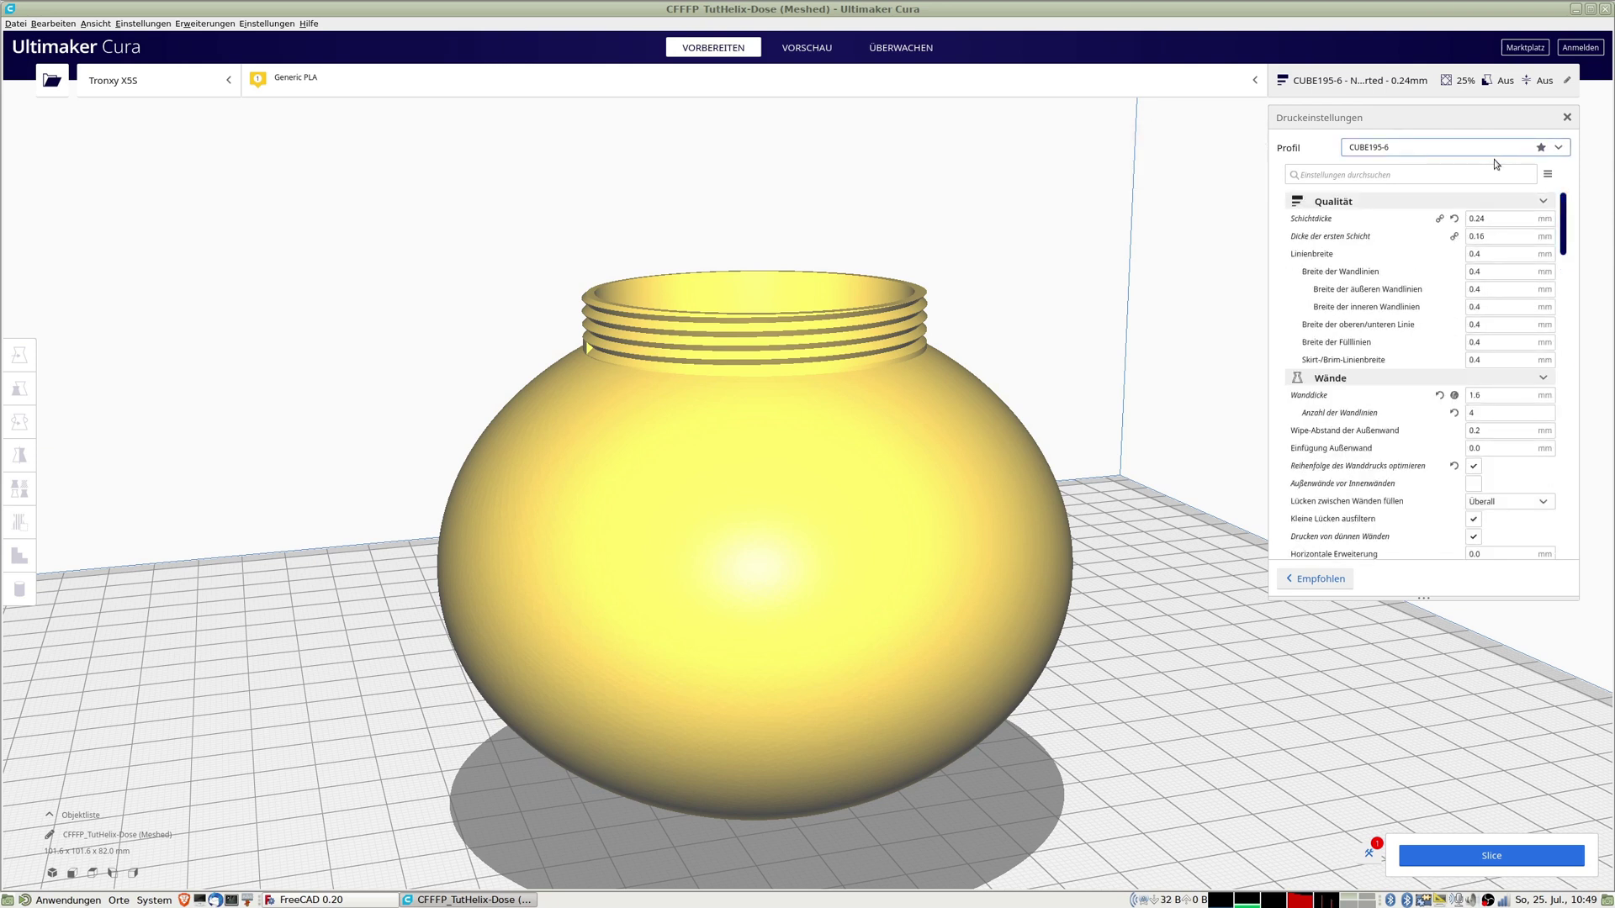
Step: Slice the container with the CUBE195-6 profile and show its toolpaths in the layer preview
left_click(1491, 857)
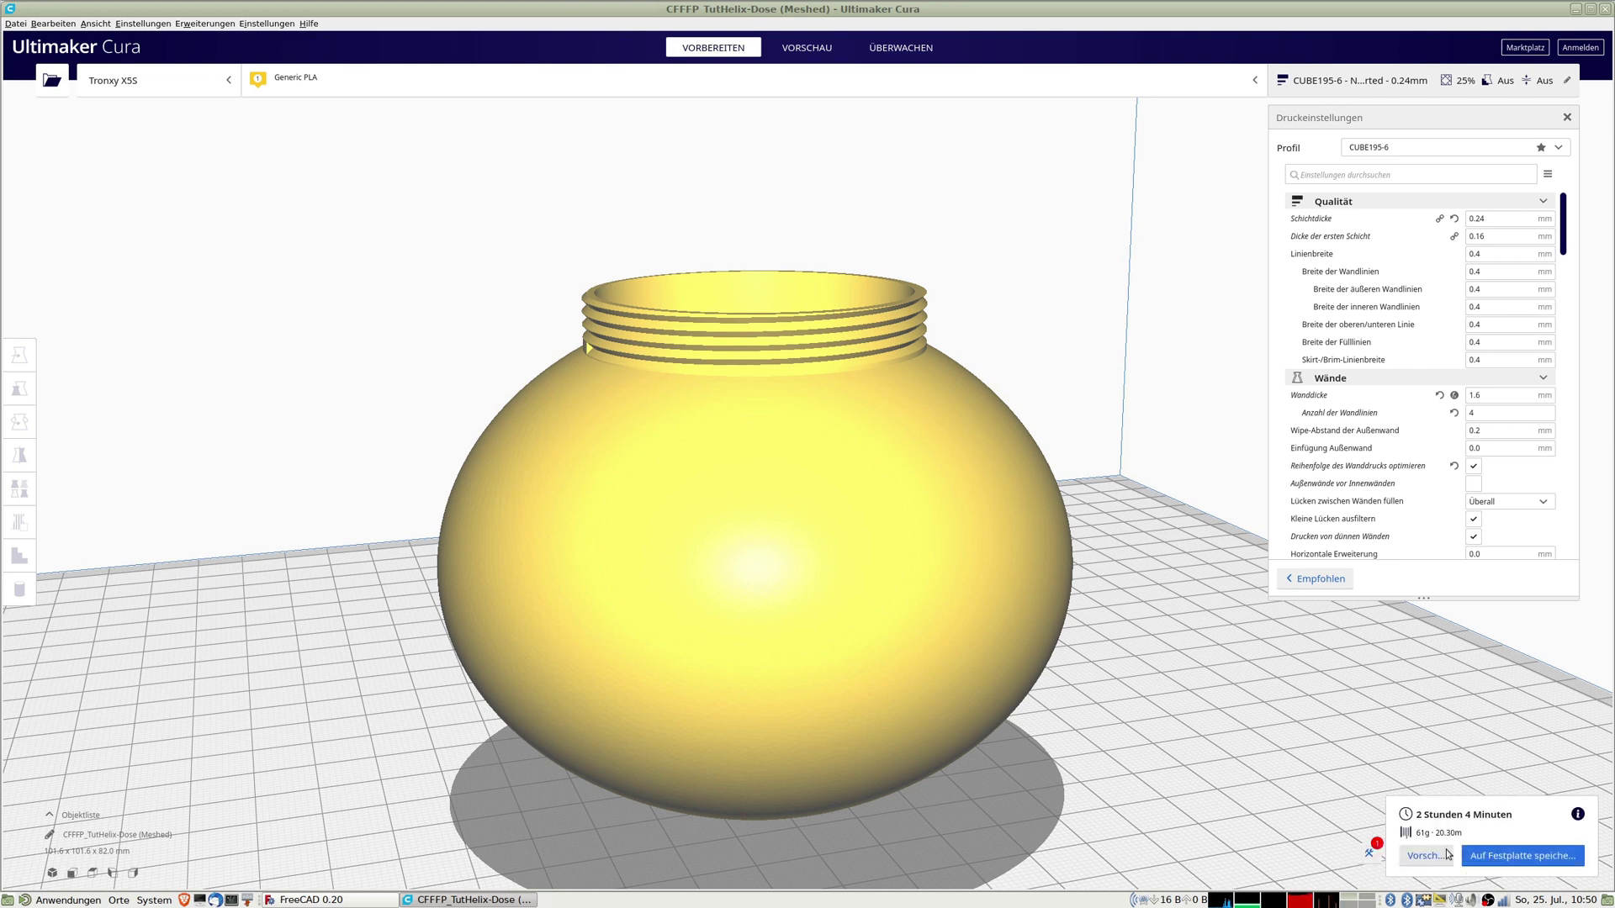
left_click(1425, 857)
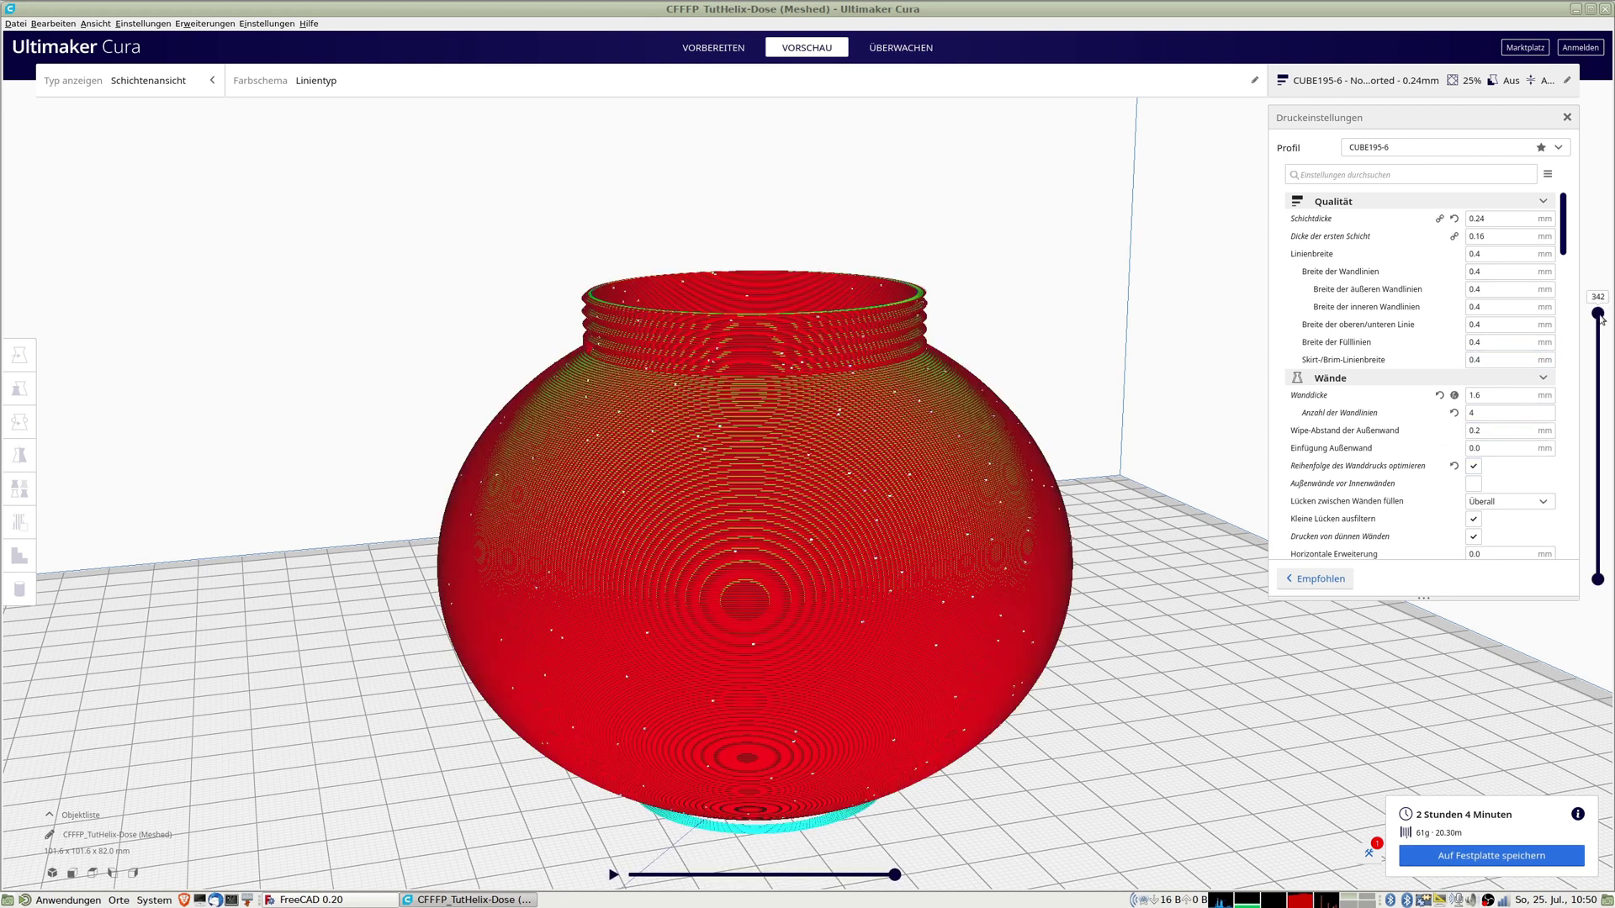
left_click_drag(1598, 313, 1580, 195)
Step: Save the sliced container as CFFFP_TutHelix-Dose (Meshed).gcode in a new folder named DOSE inside 3D-Print-GCODE
left_click(1481, 852)
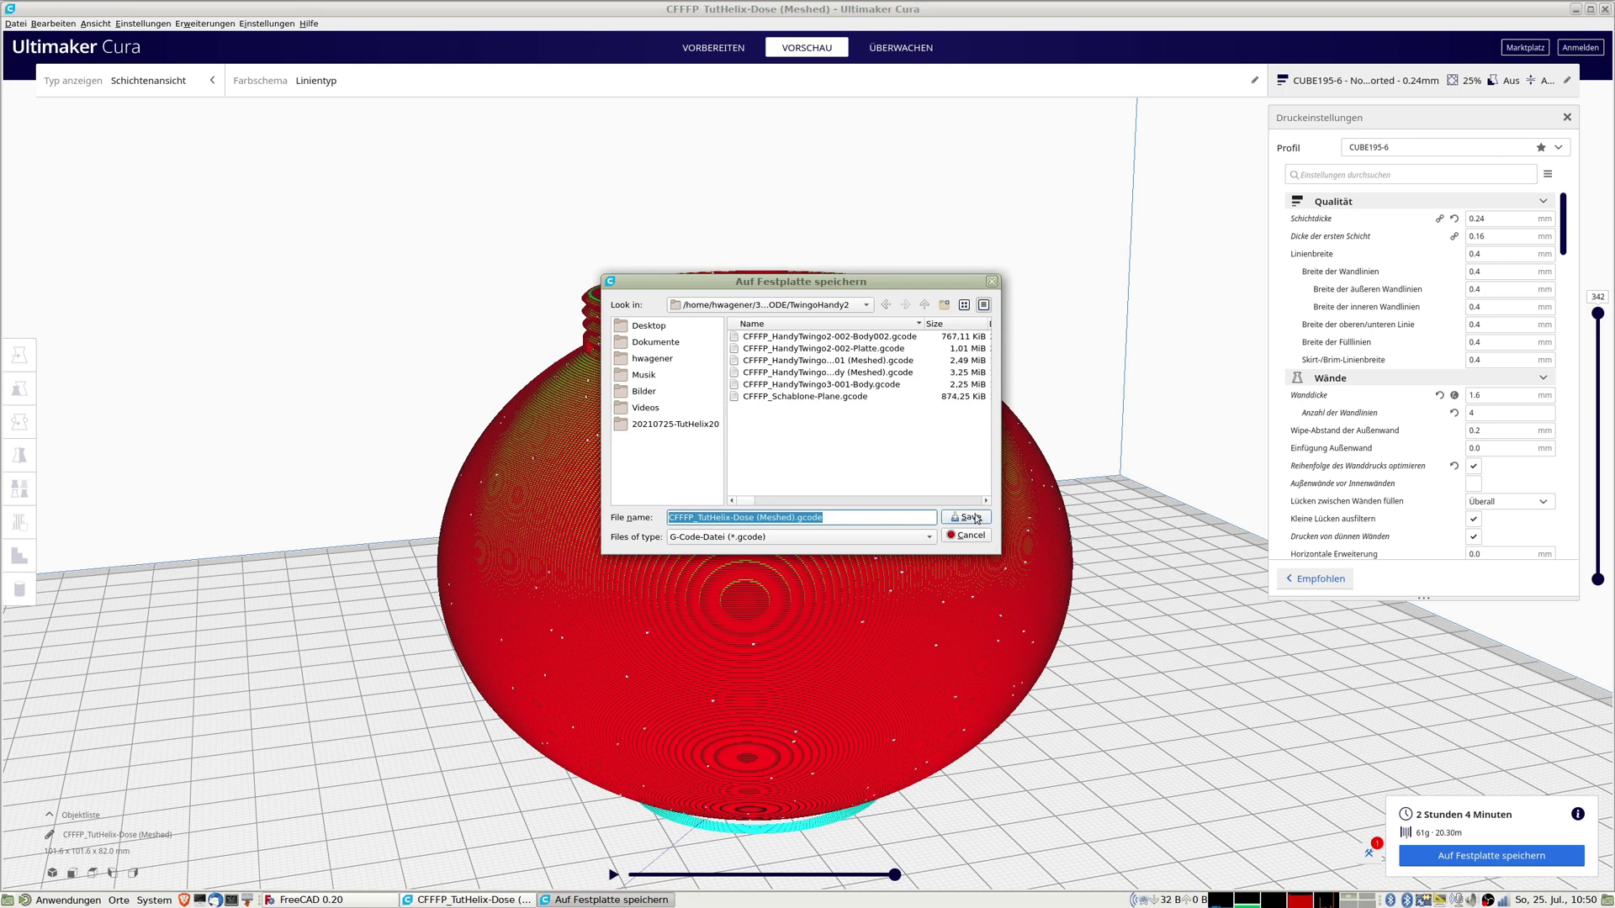
left_click(926, 306)
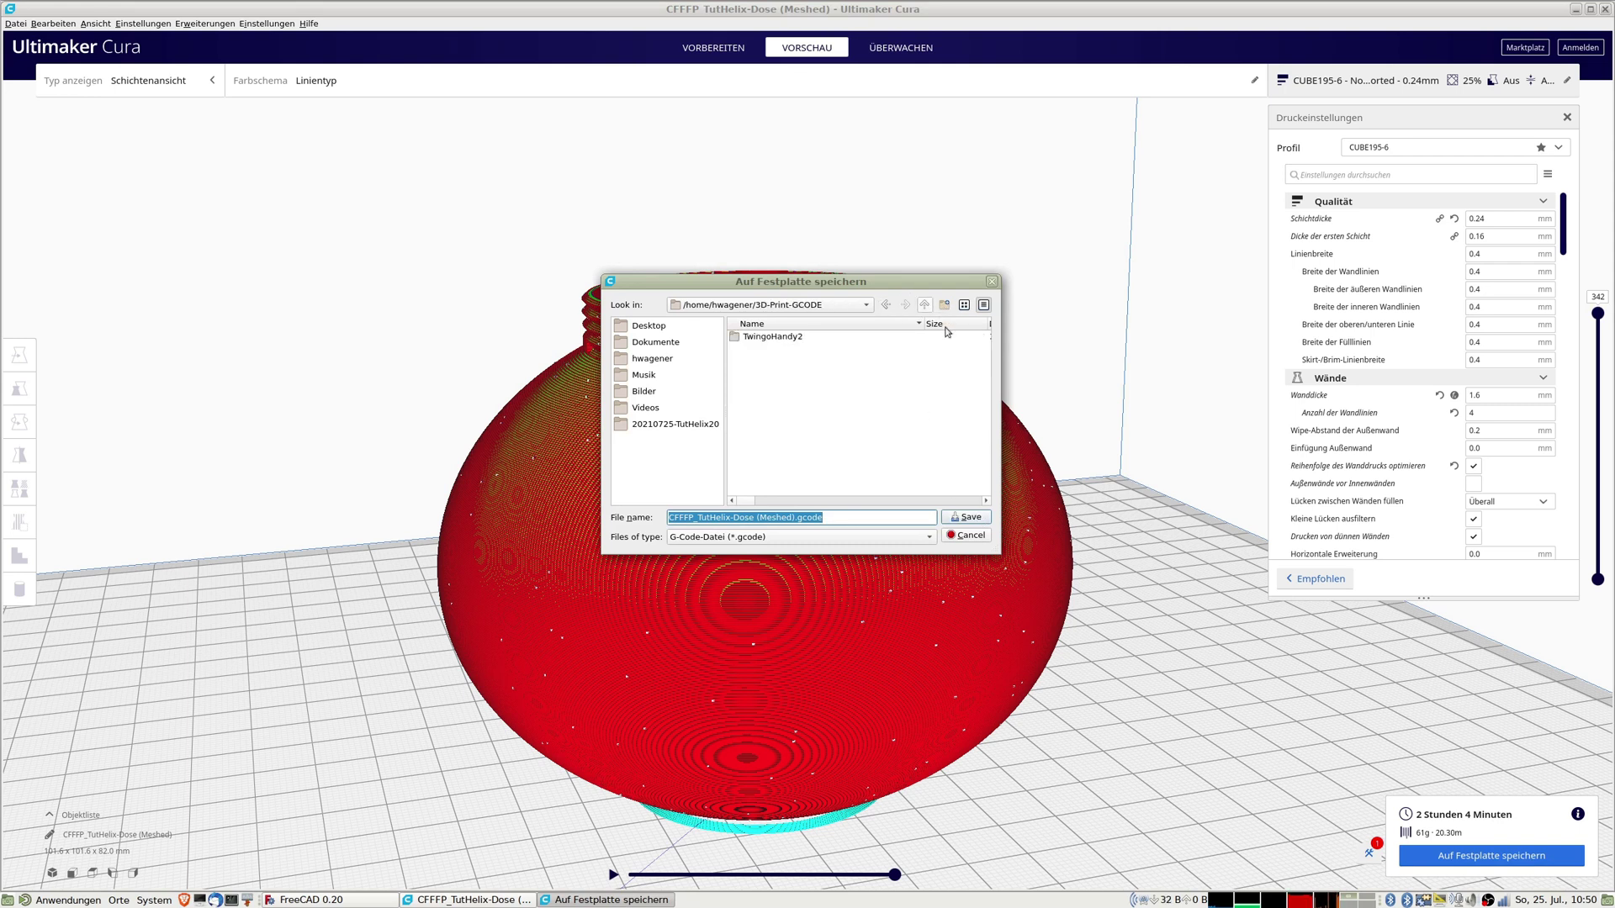
left_click(946, 305)
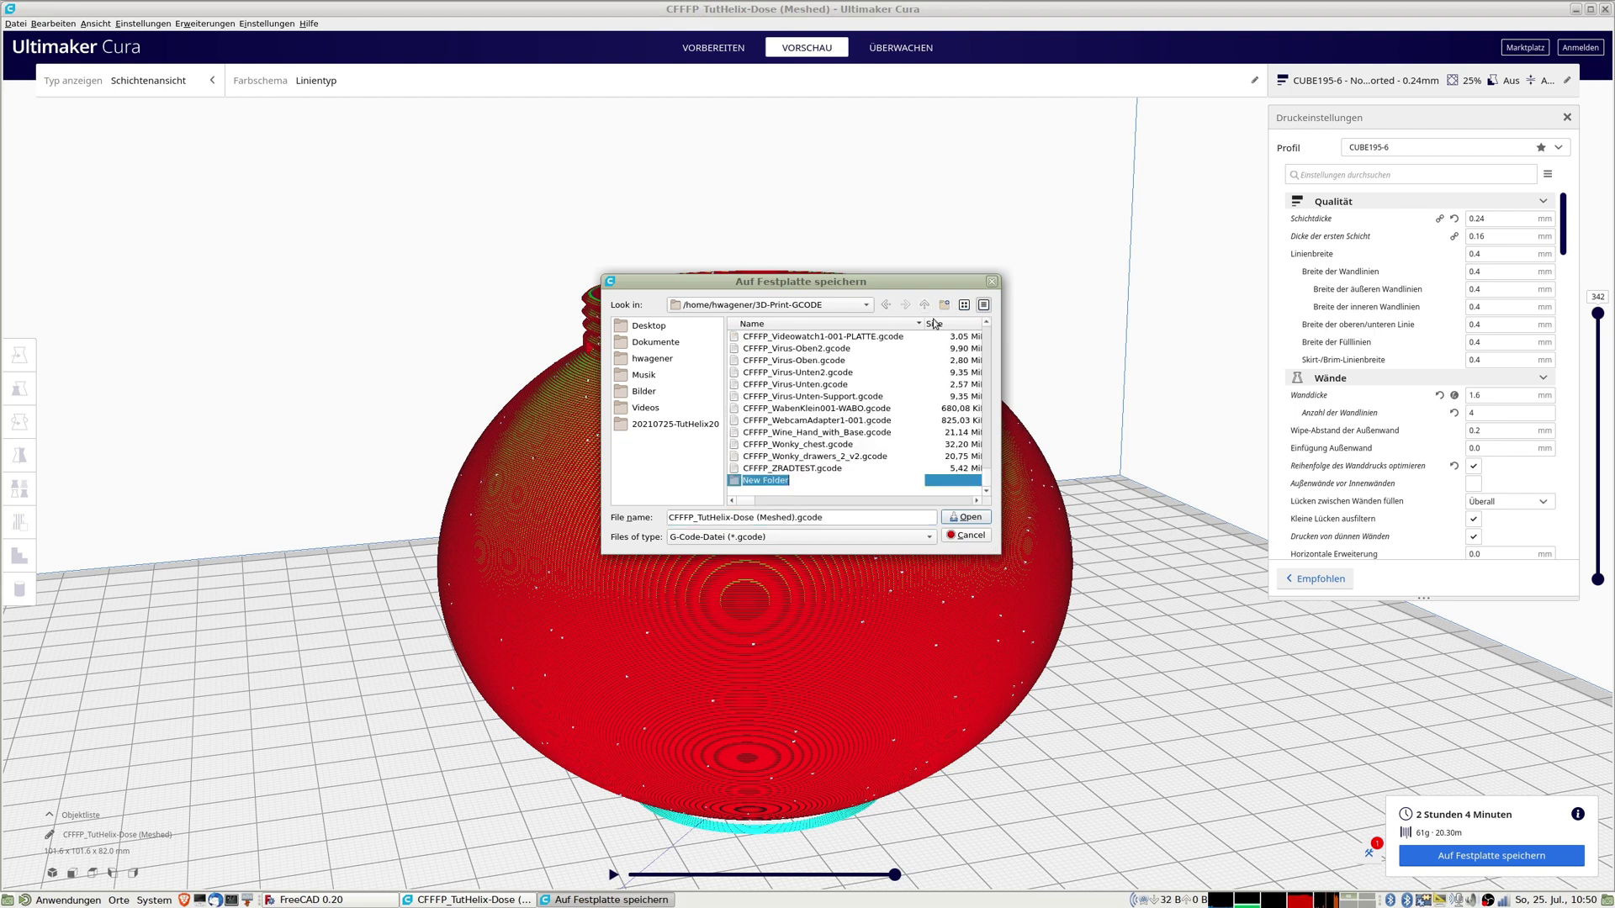
type("DOSE")
key("Return")
key("Return")
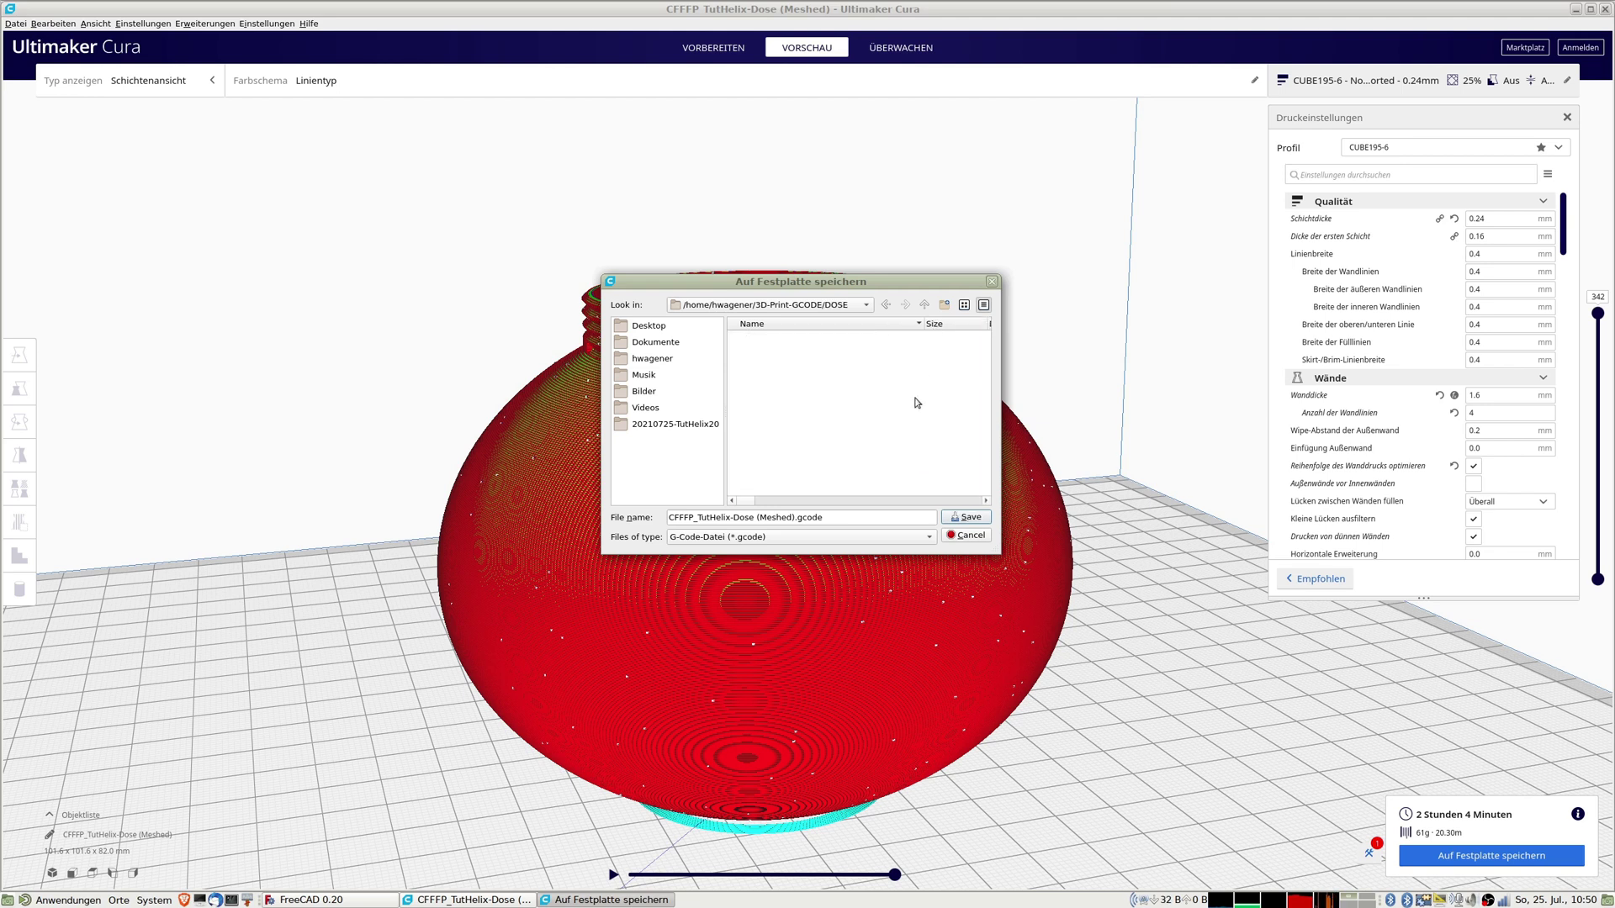
left_click(966, 517)
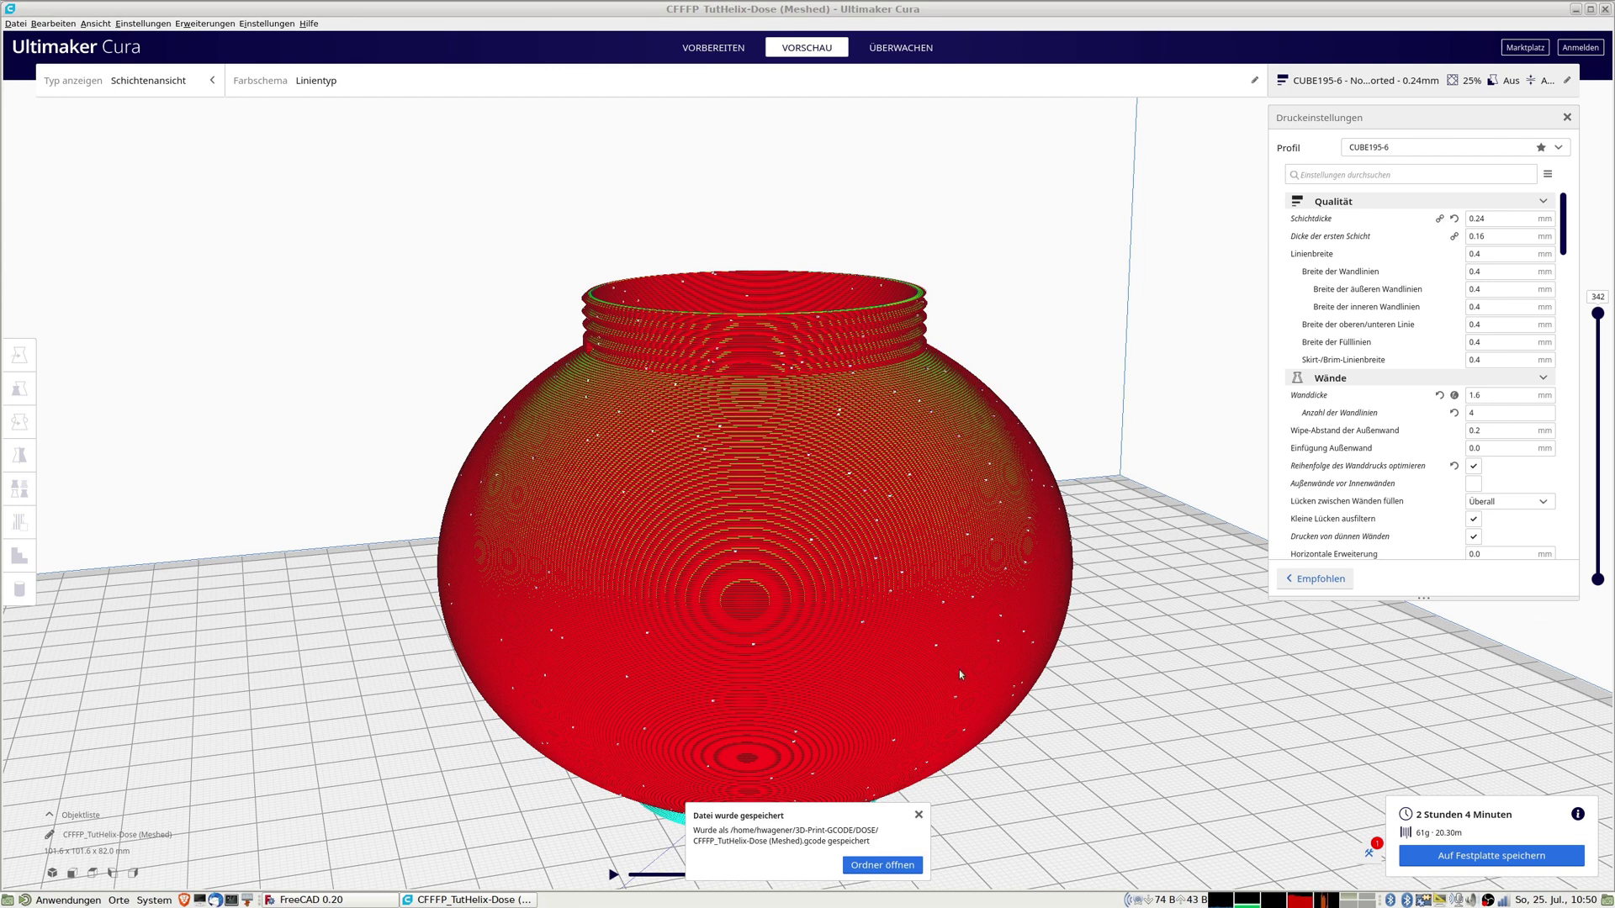
Step: Remove the container from the build plate and load TutHelix-Deckel.stl in its place
left_click(906, 607)
key("Delete")
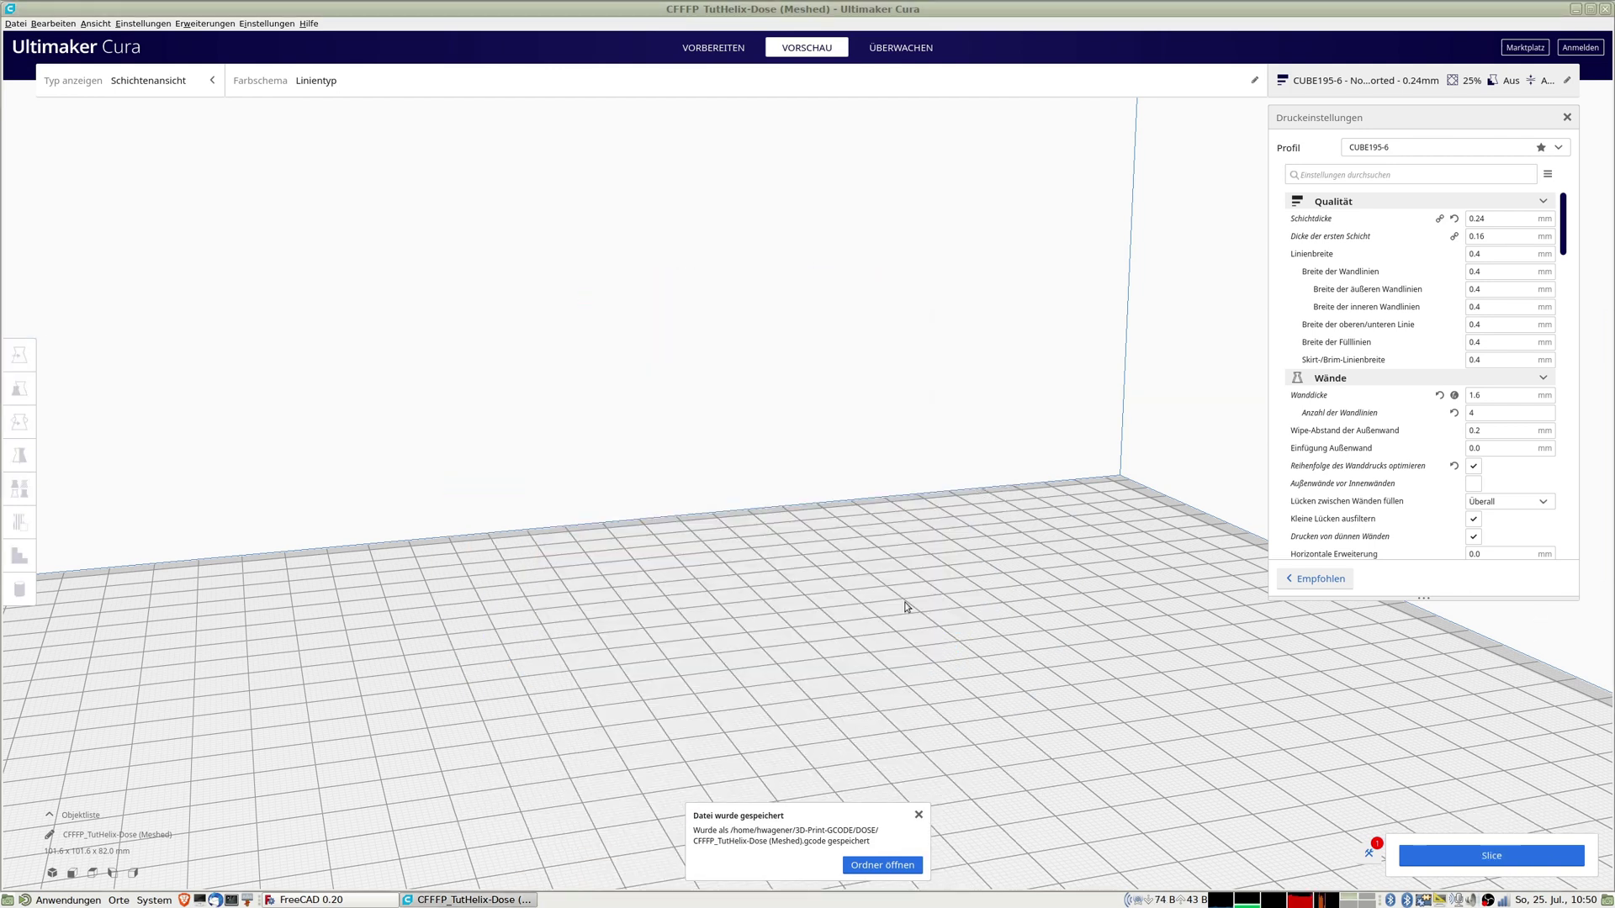
key("ctrl+o")
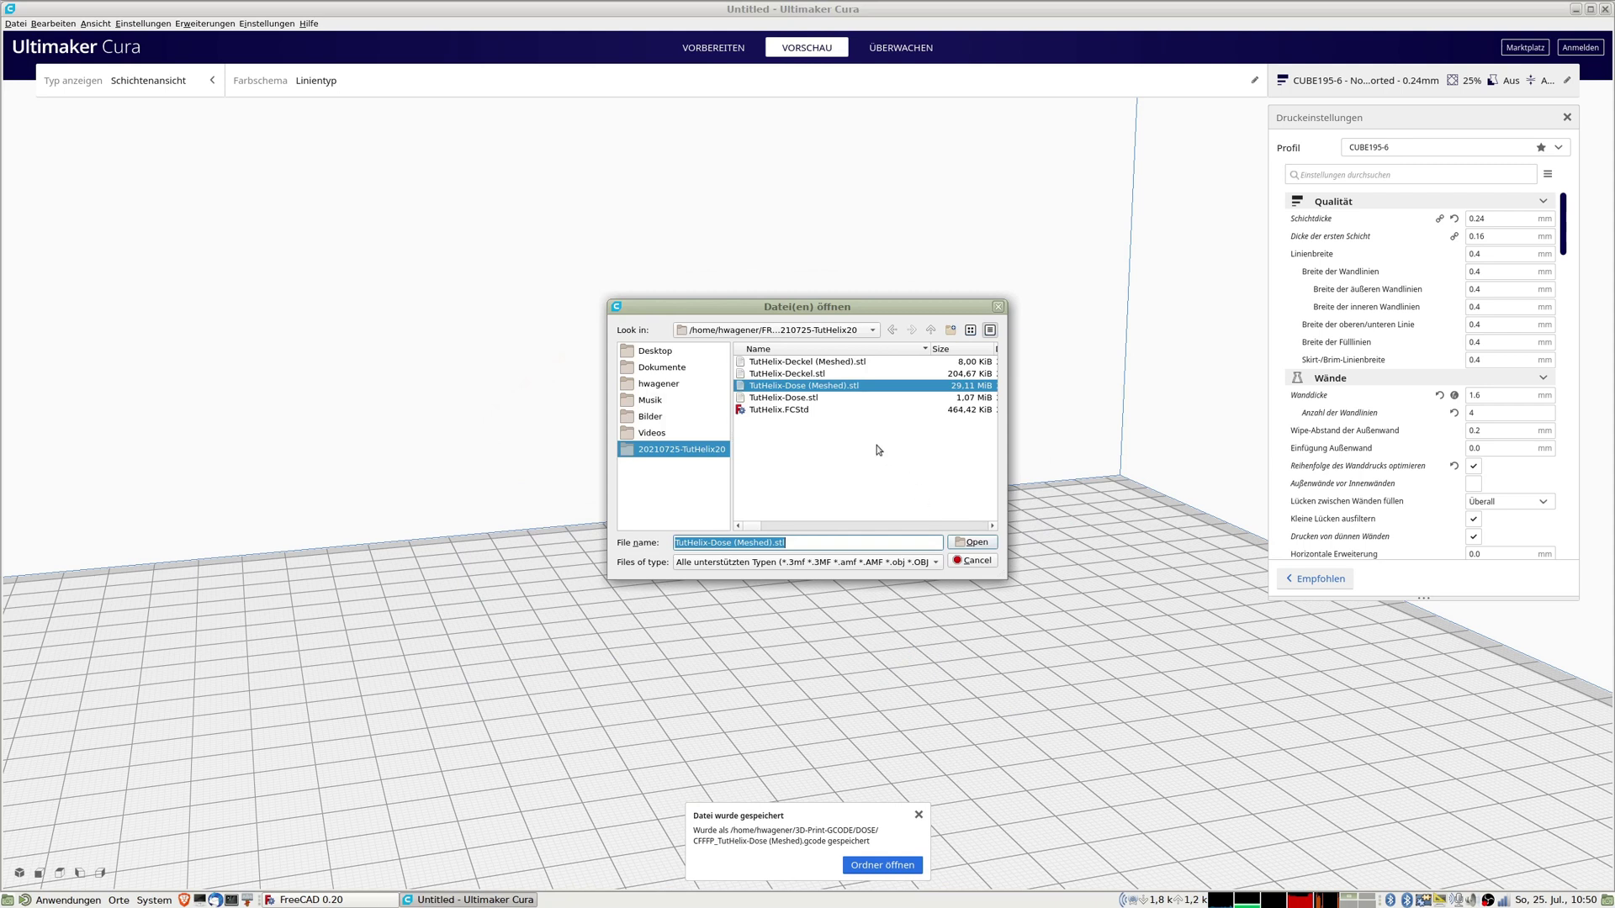
double_click(790, 375)
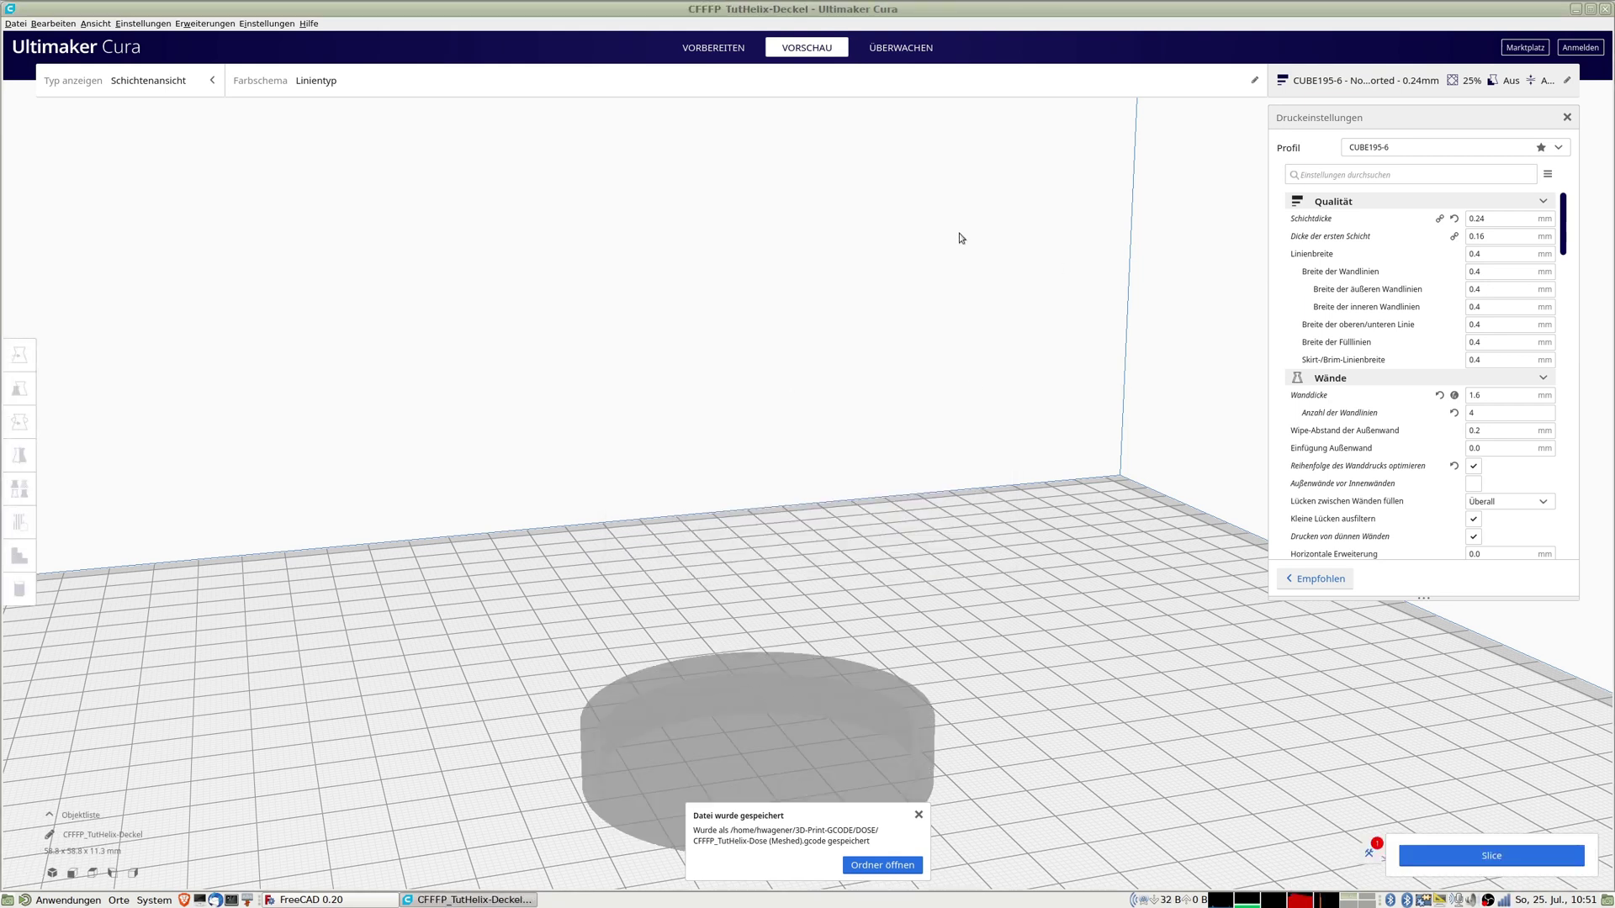
Step: Turn the lid upside down so its open side faces up, and inspect its thread and outer surface
left_click(719, 52)
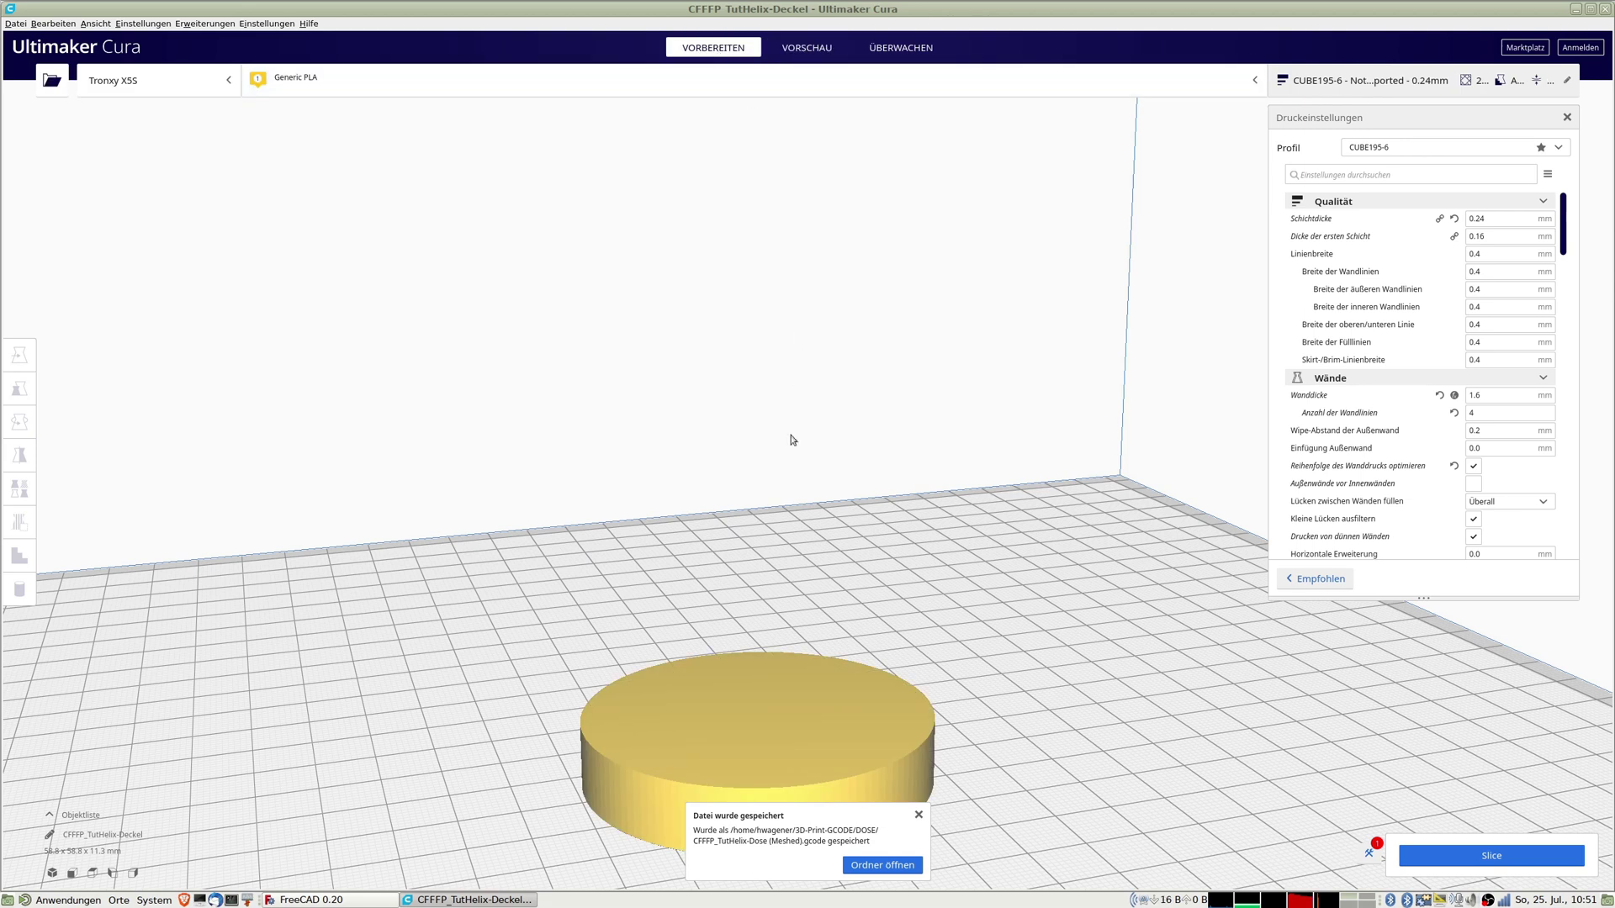
left_click(763, 762)
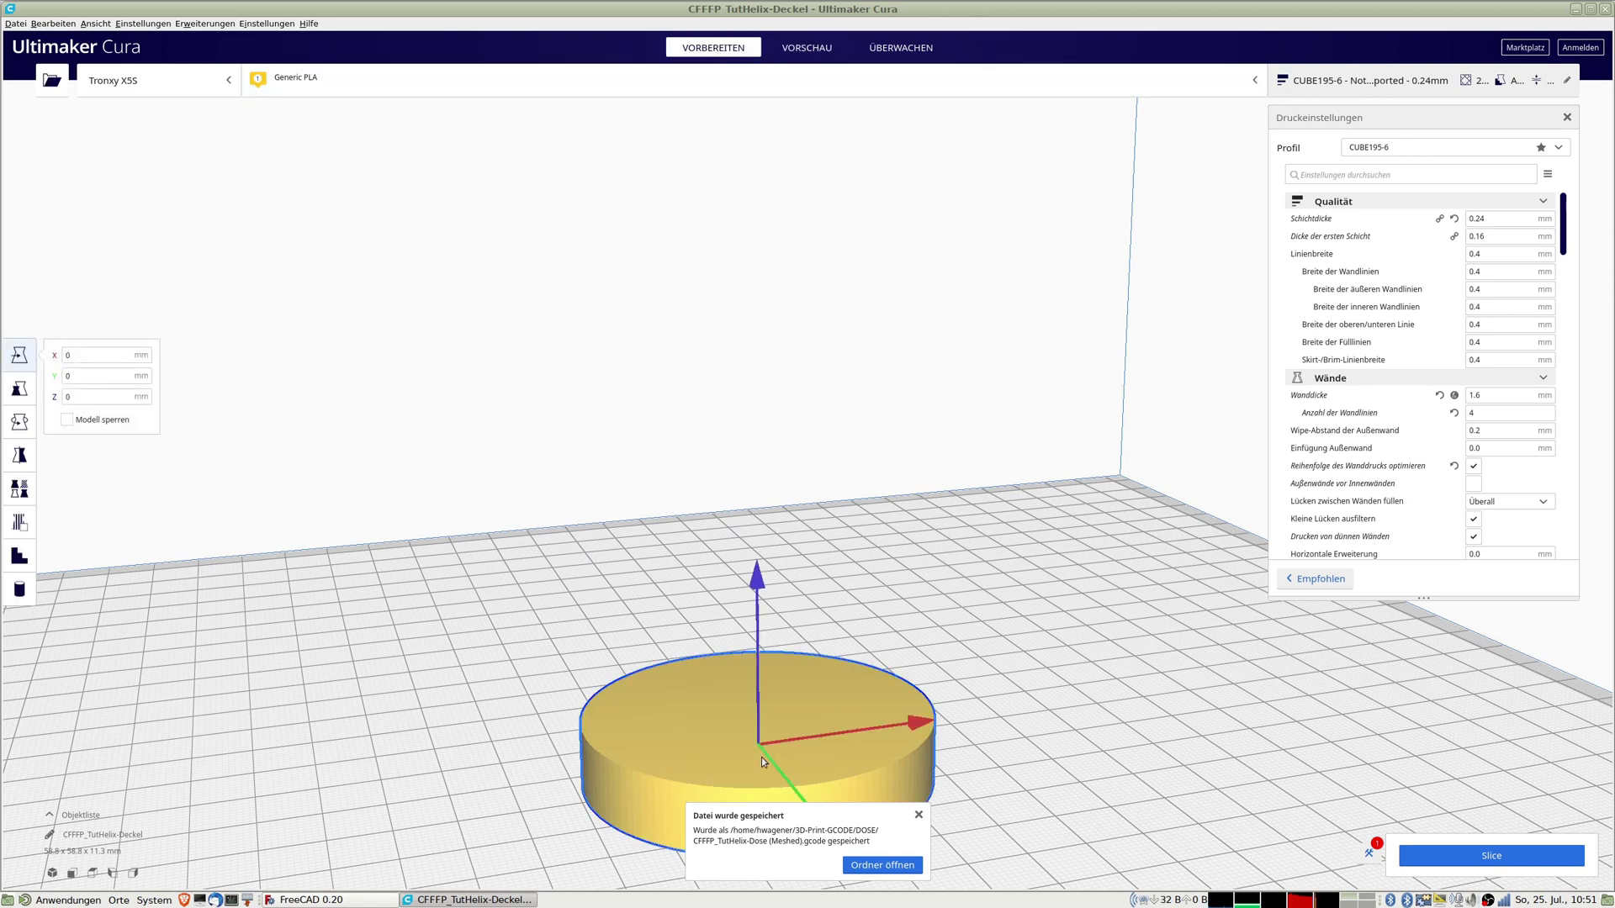
left_click(20, 422)
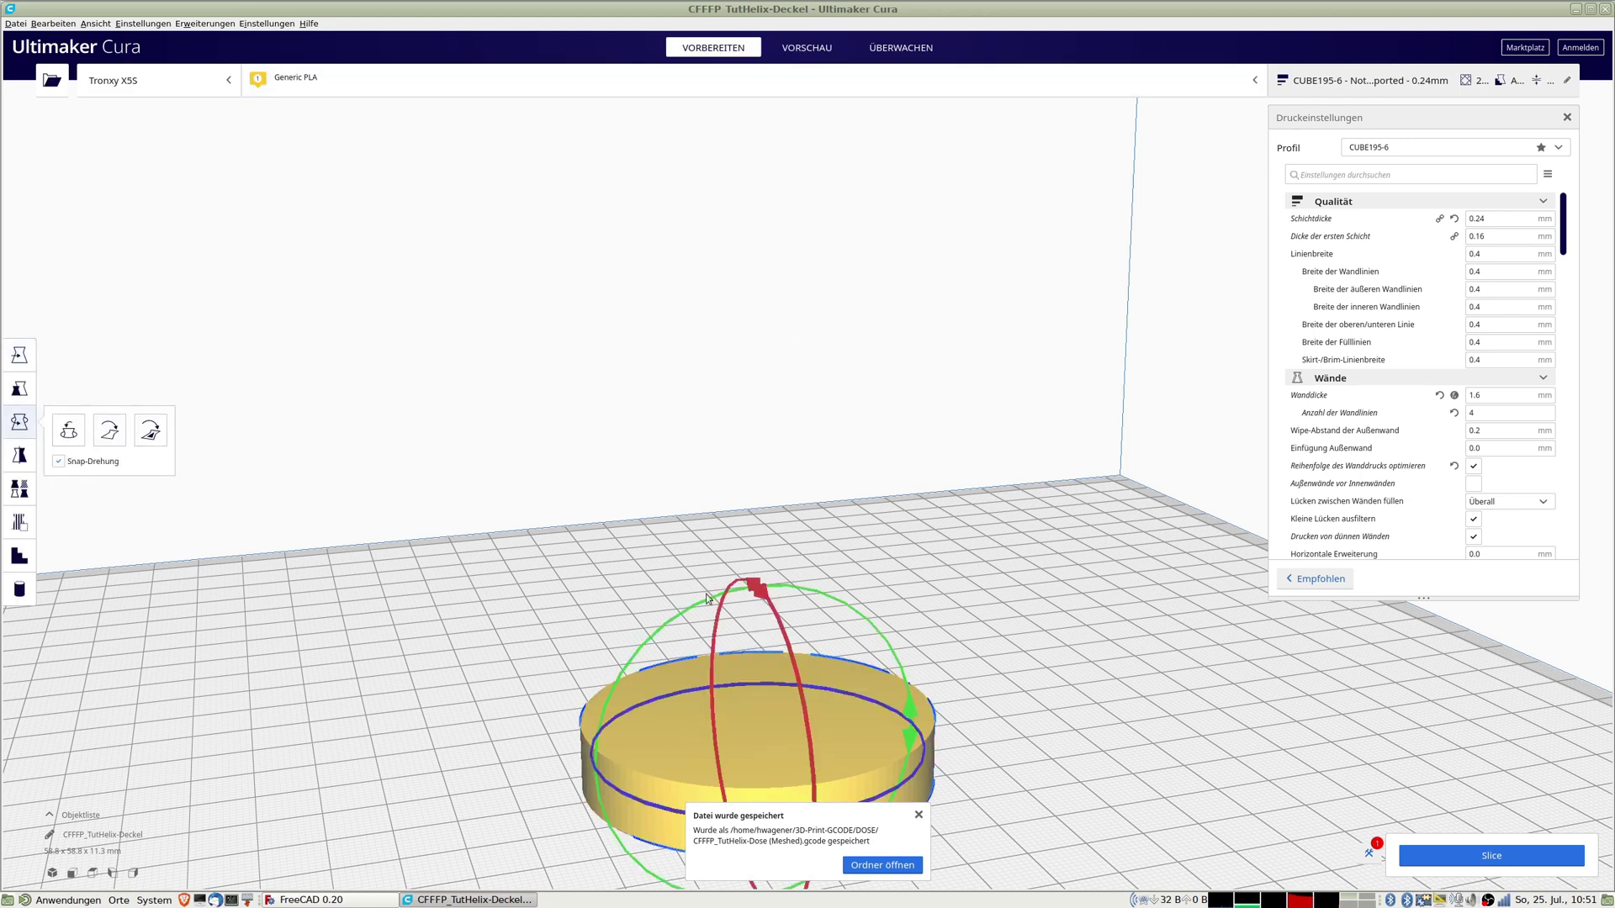
left_click_drag(911, 711, 657, 896)
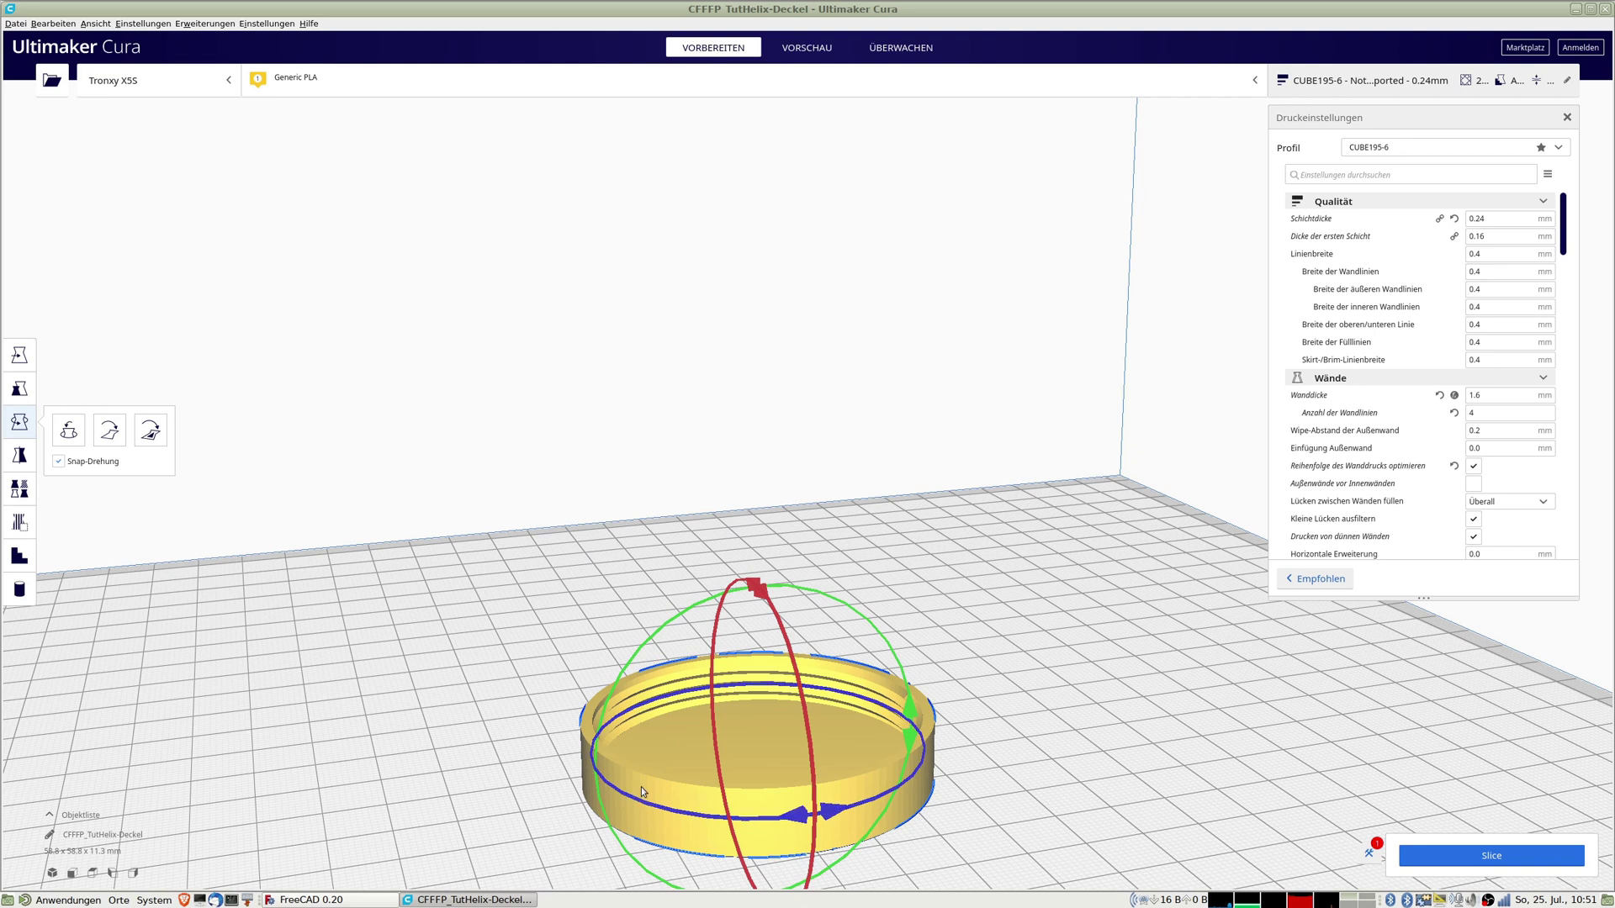
left_click(415, 585)
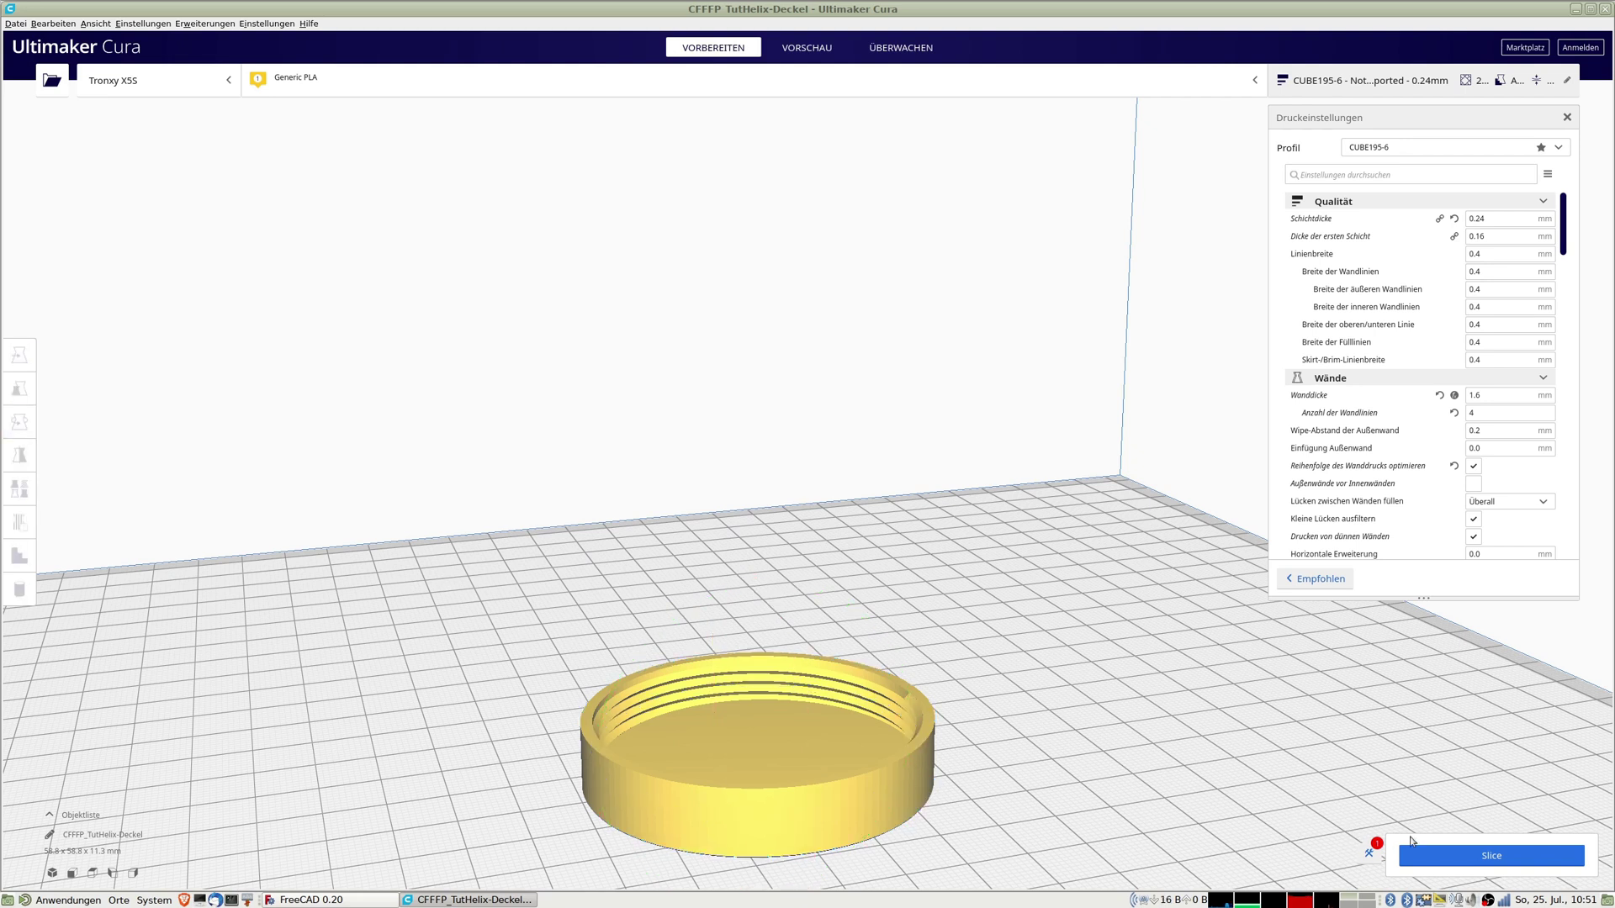
scroll(836, 807, "up", 5)
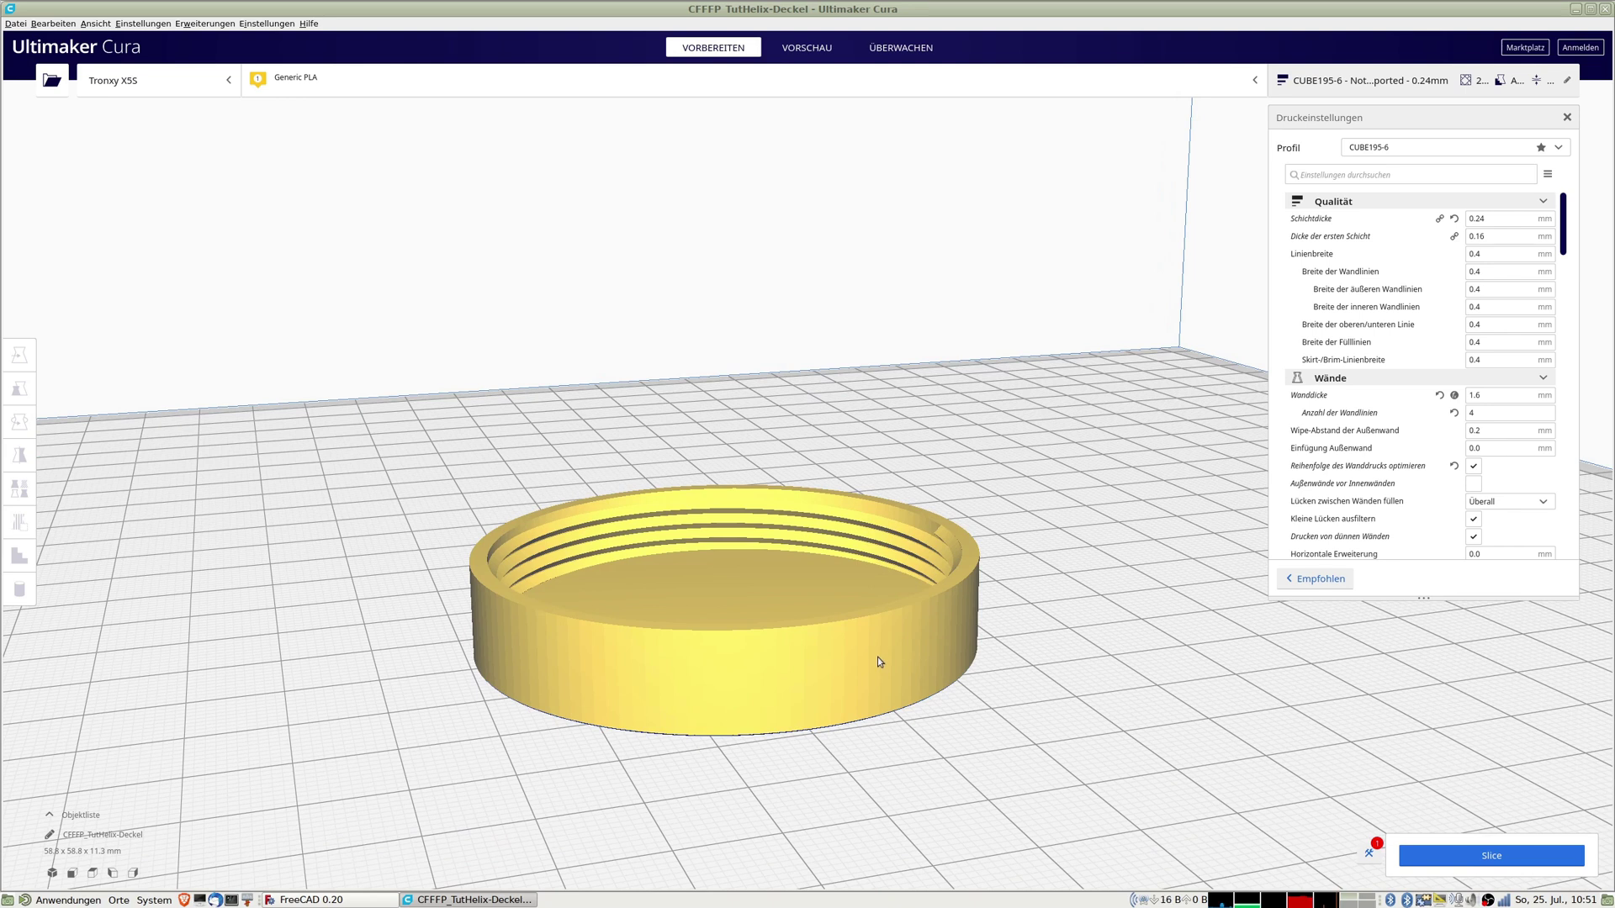
scroll(876, 658, "down", 2)
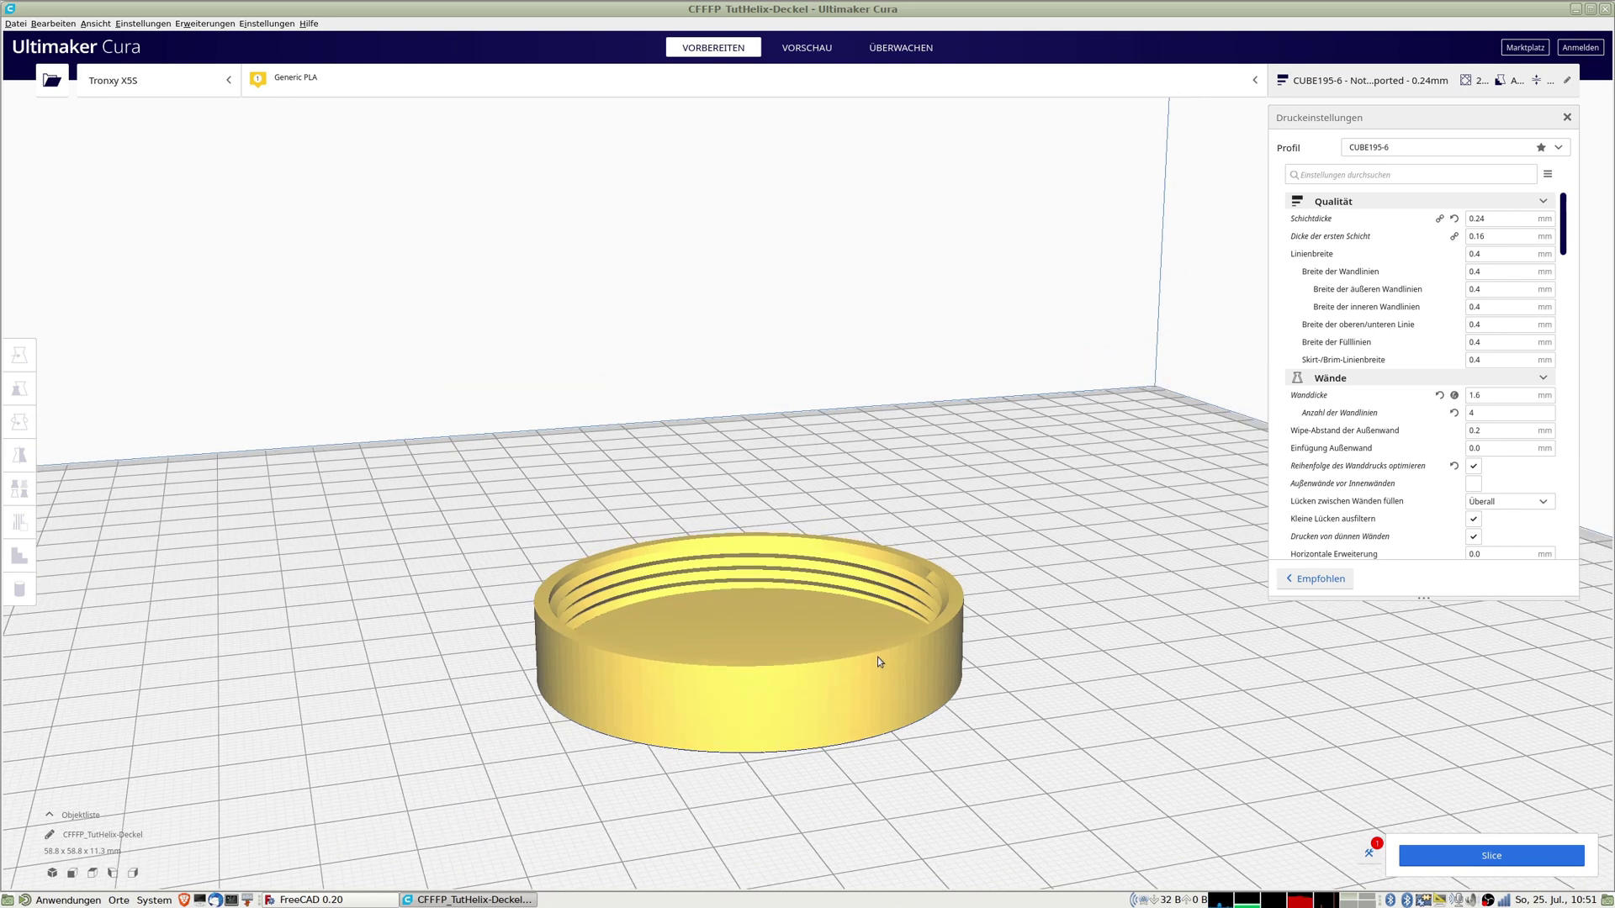
Step: Switch to FreeCAD and tessellate the Deckel body again with 0.2 mm surface deviation and 1° angular deviation
key("alt+Tab")
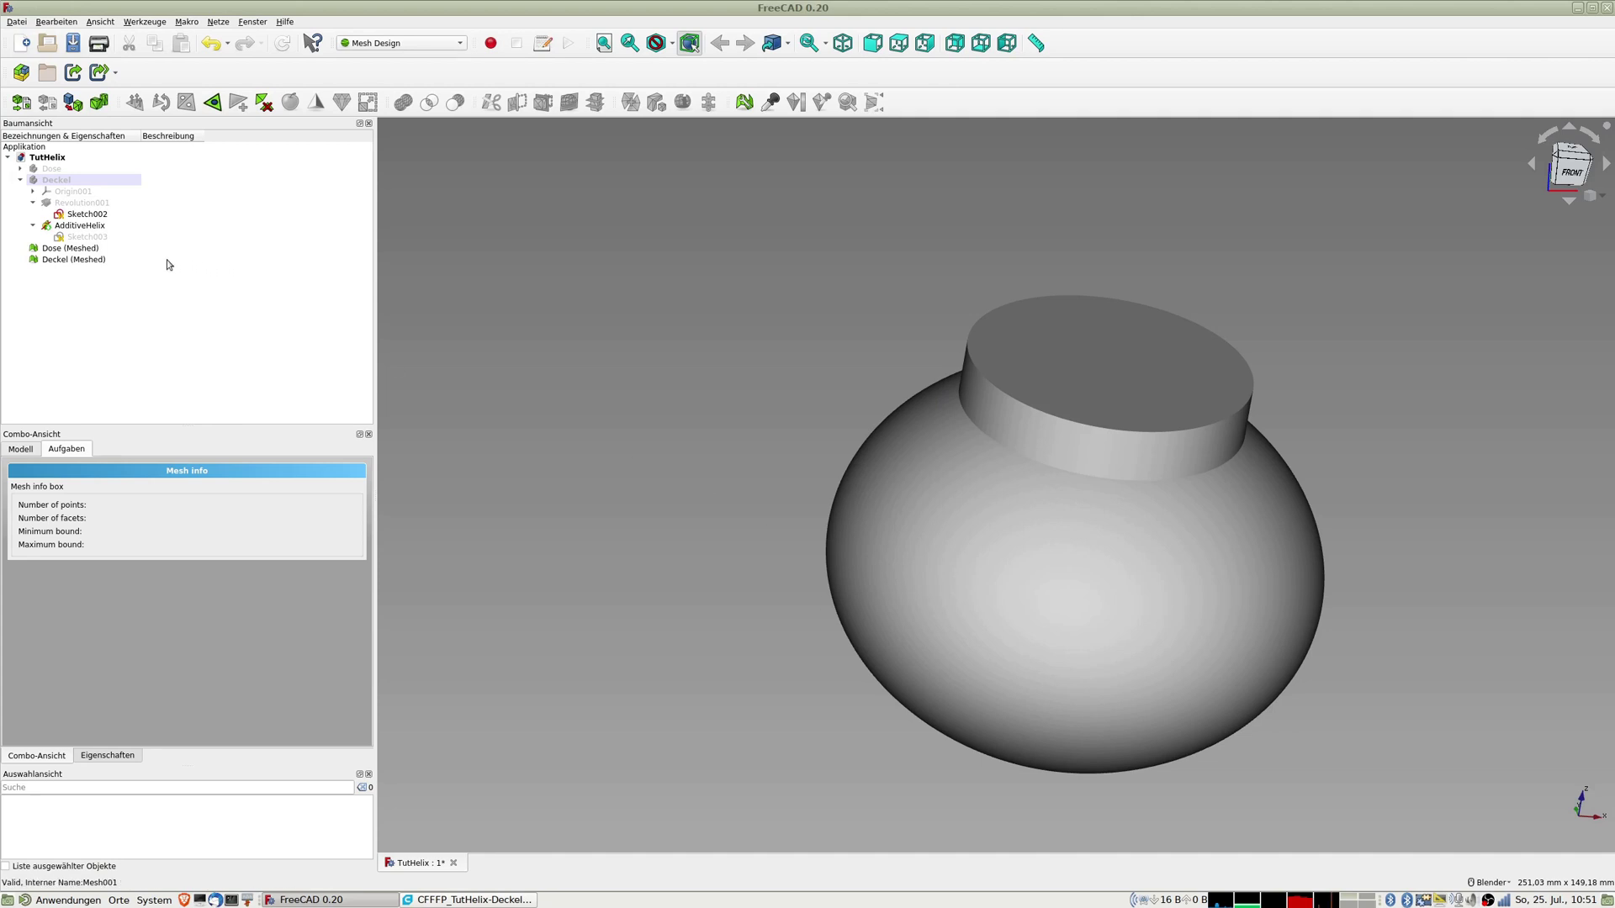
left_click(54, 180)
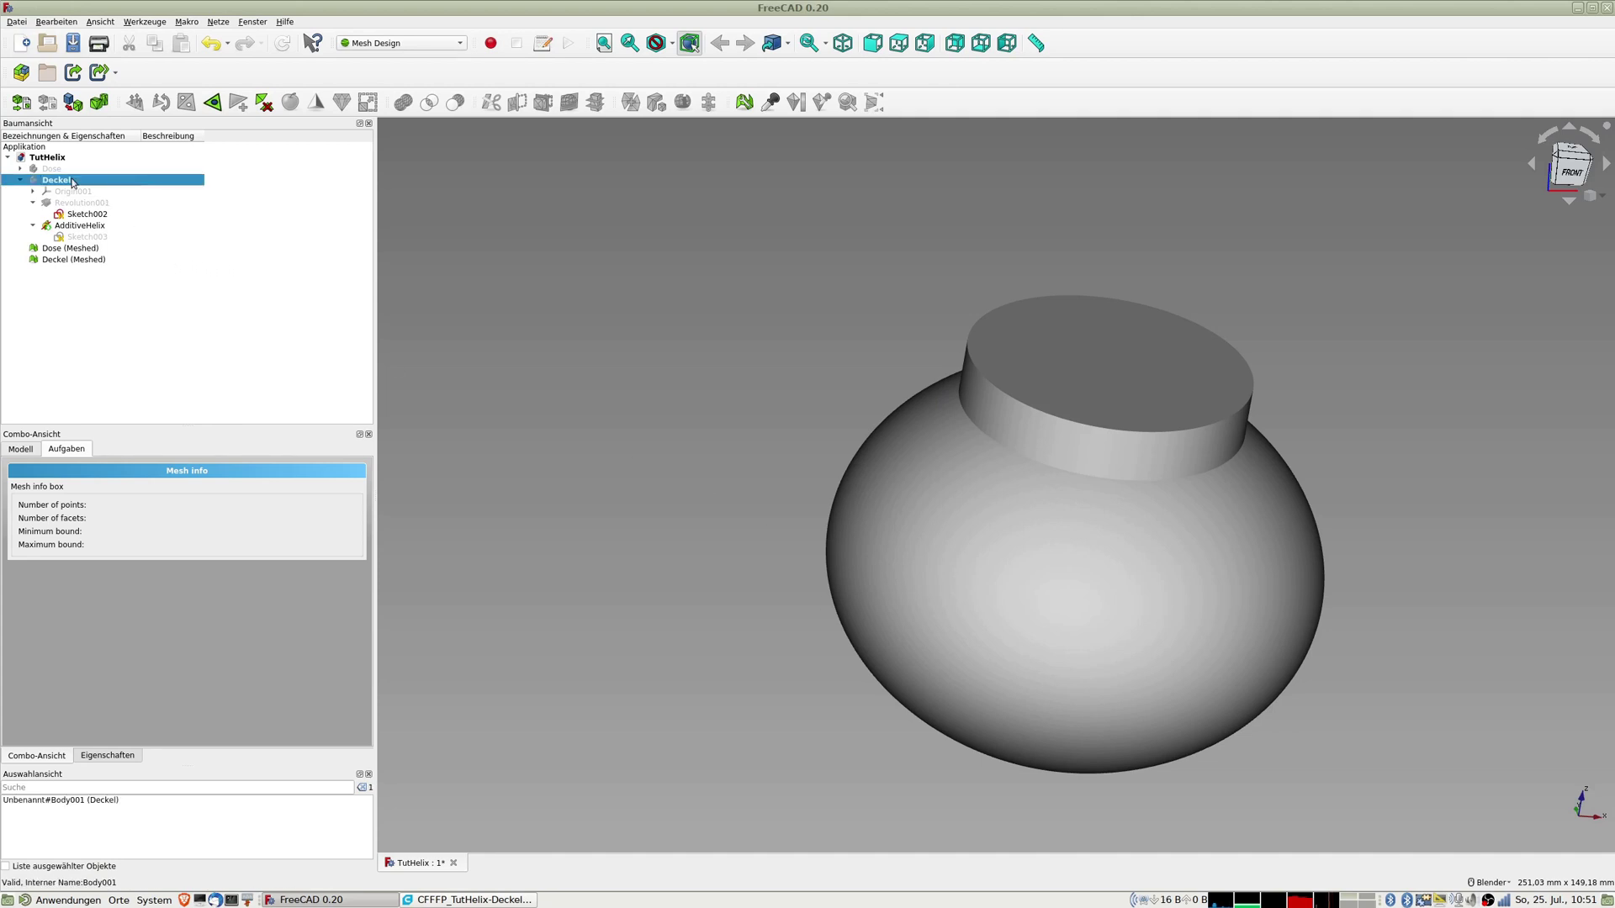
left_click(73, 102)
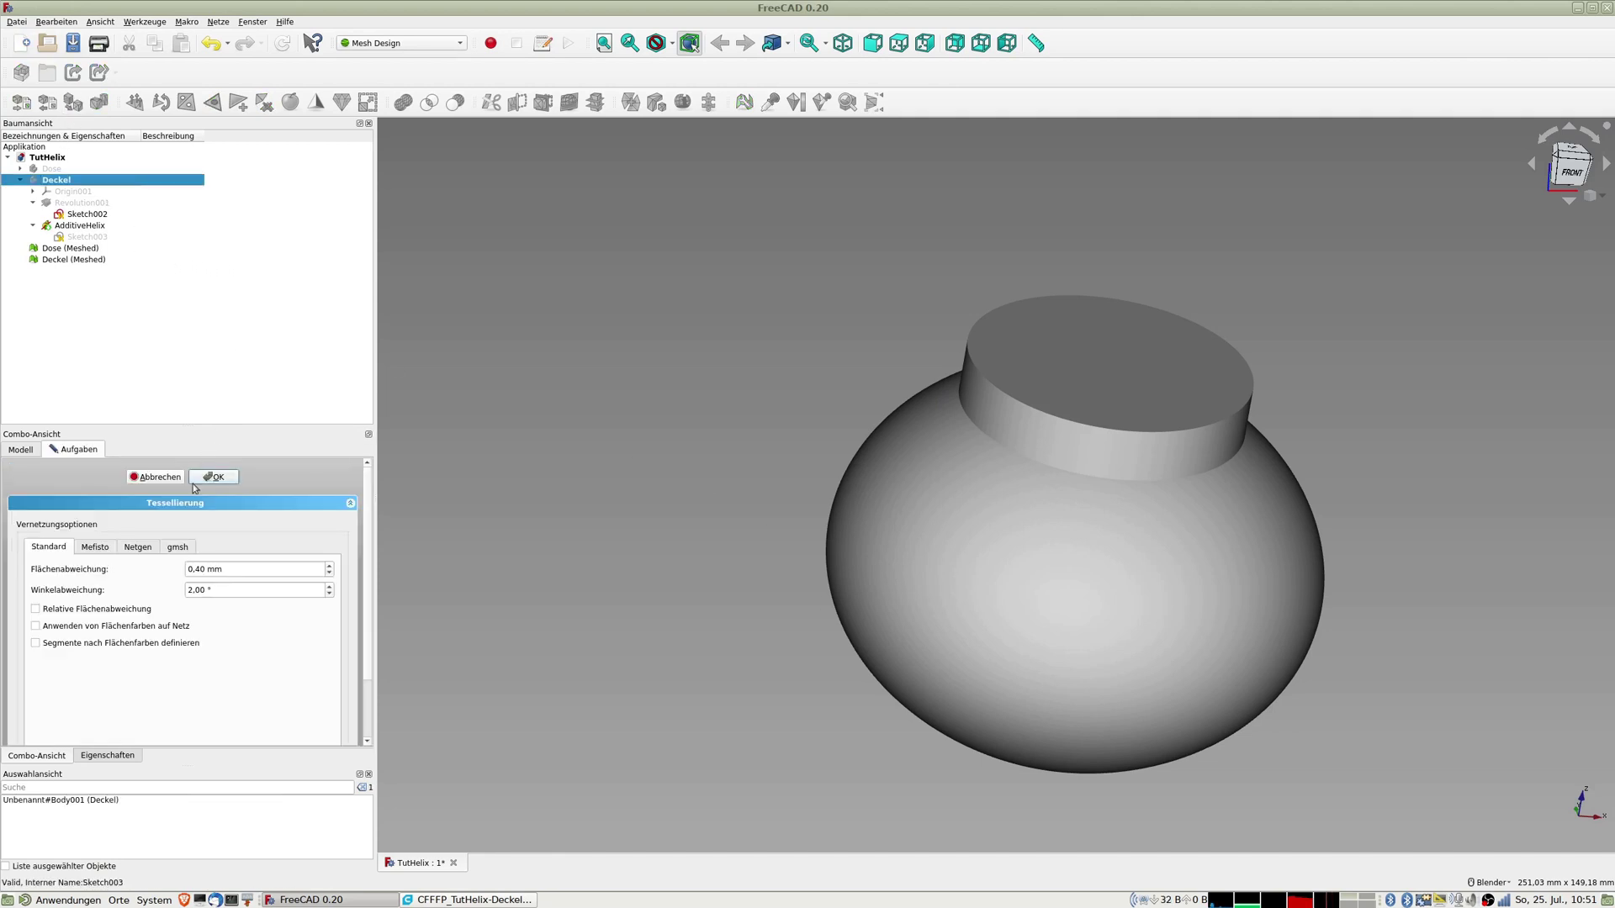
type("0,2")
key("Tab")
type("1")
left_click(228, 477)
Step: Export the new, finer lid mesh into the project folder as TutHelix-Deckel (Meshed)001.stl
left_click(94, 272)
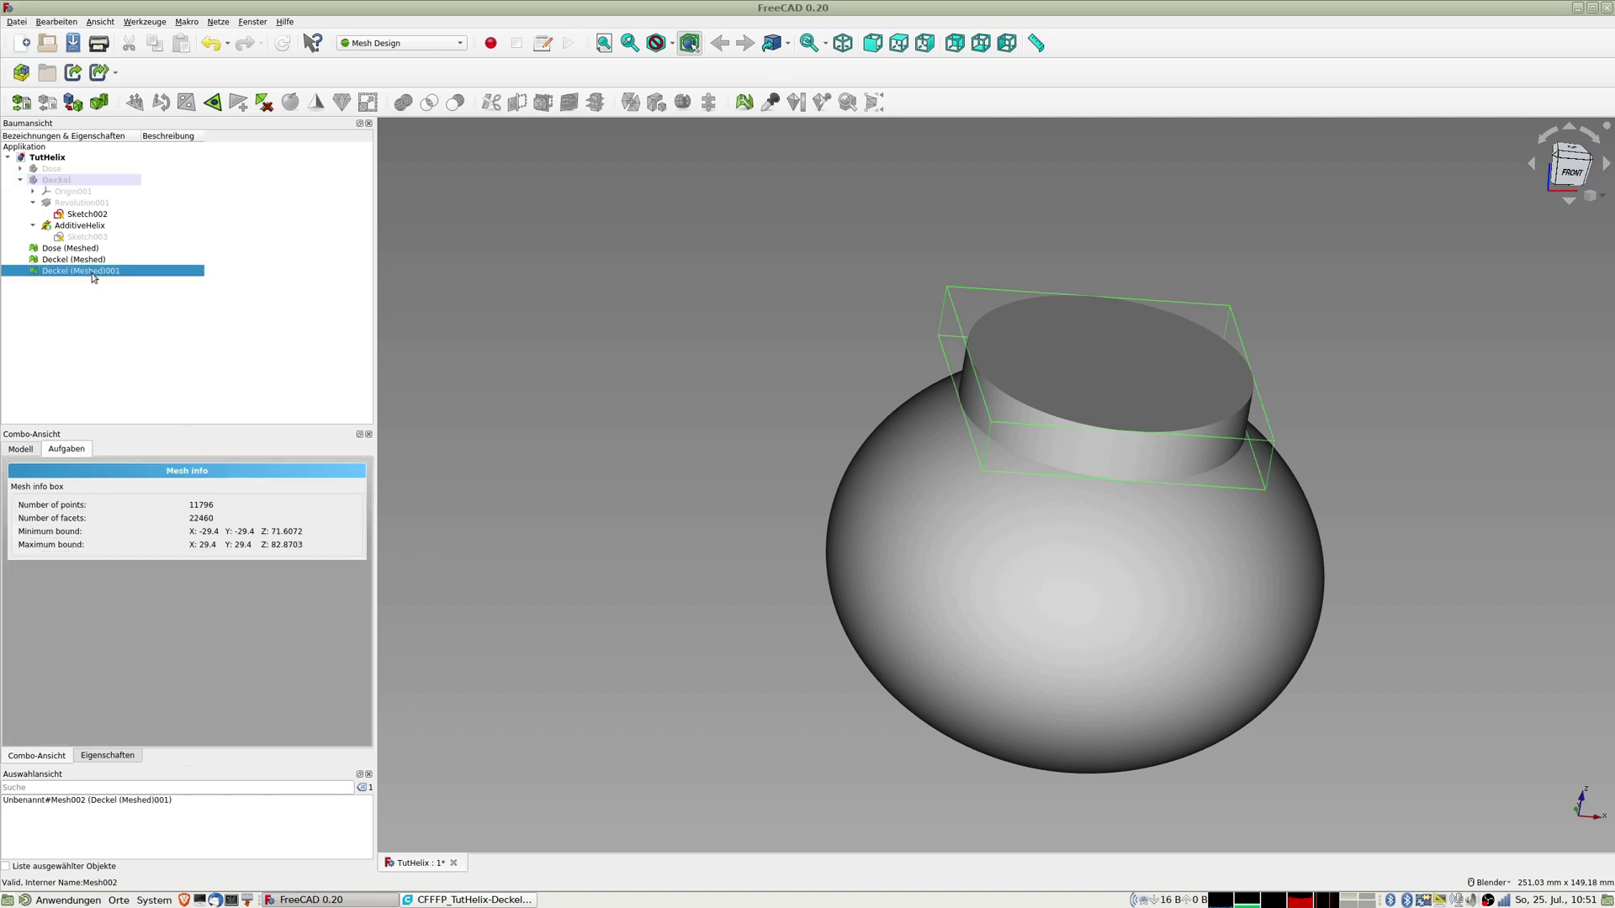
key("ctrl+e")
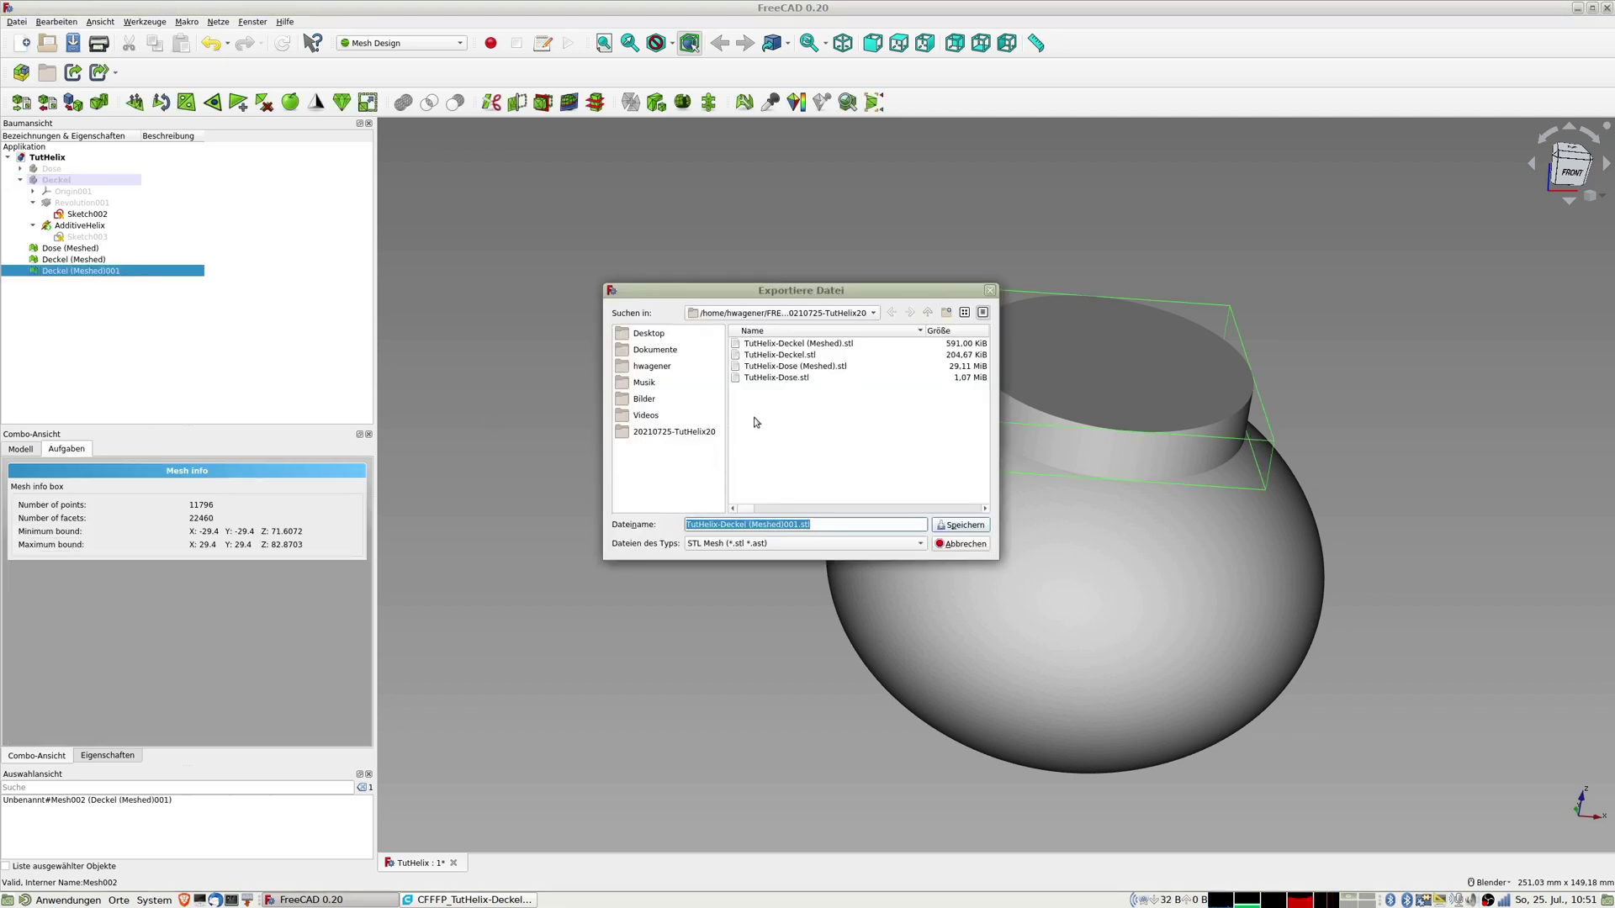
left_click(966, 526)
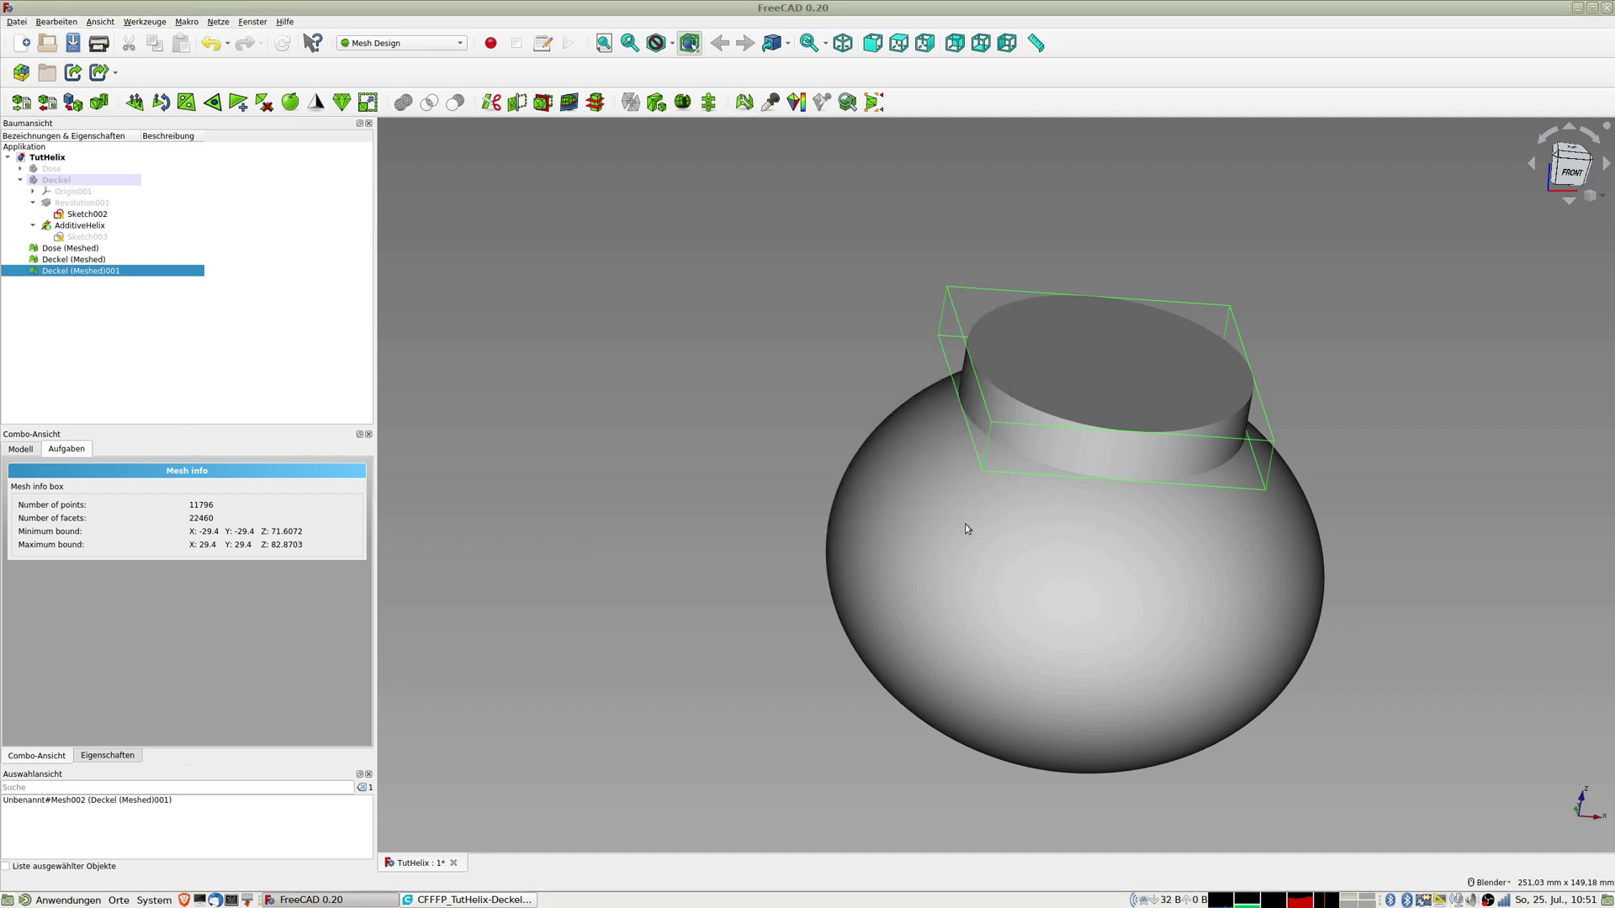
Step: Switch to Cura, replace the coarse lid on the build plate with TutHelix-Deckel (Meshed).stl and select it
key("alt+Tab")
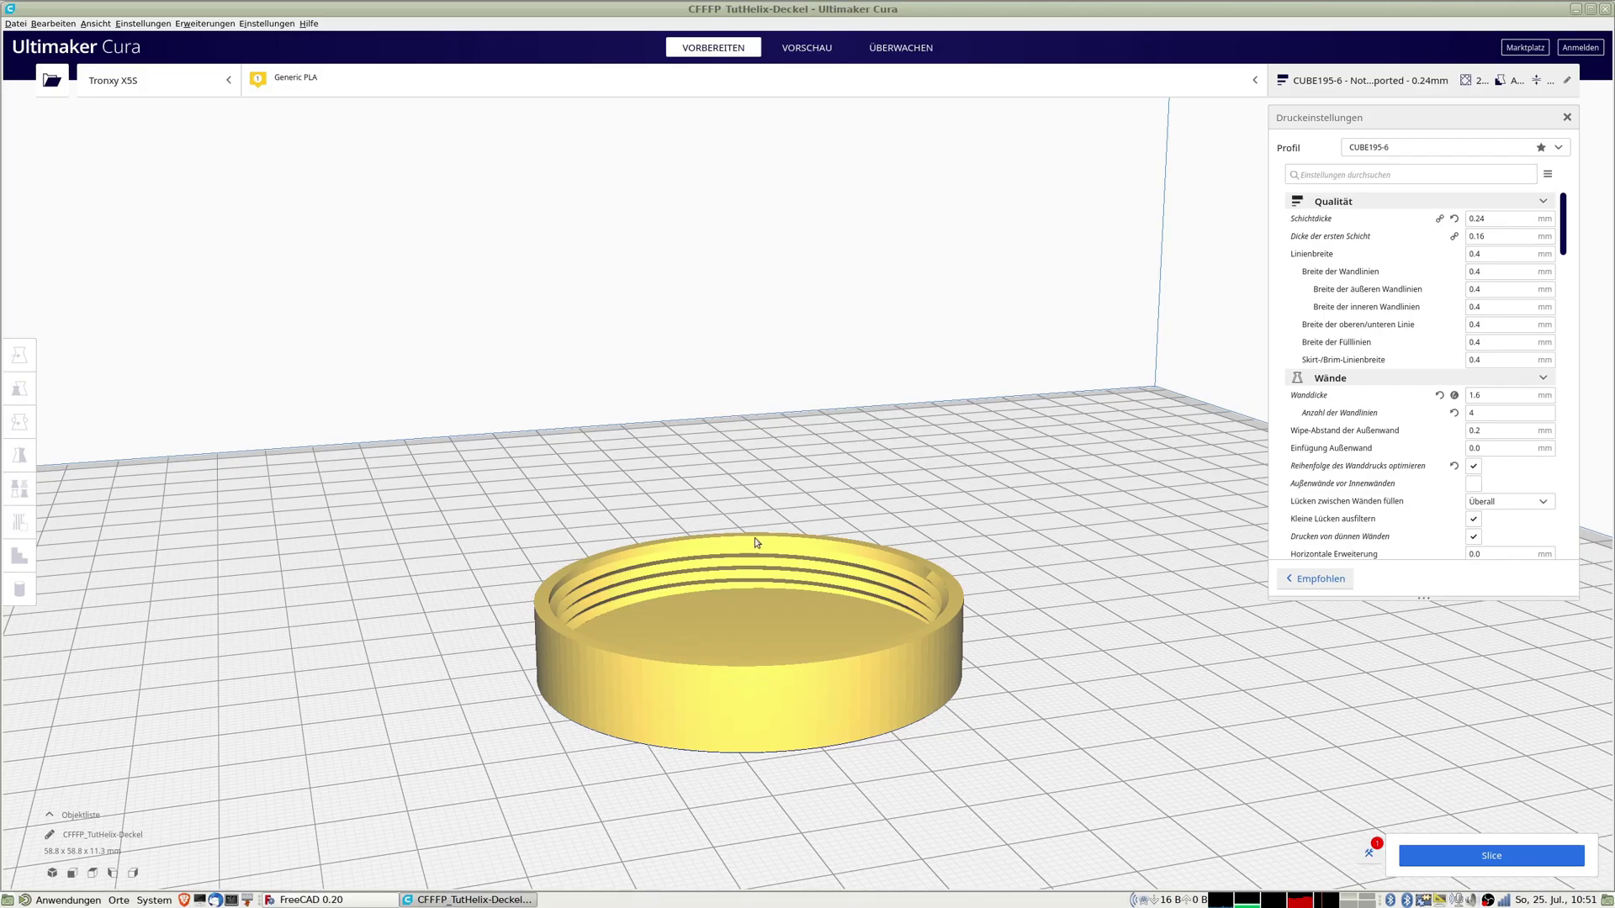
left_click(755, 539)
key("Delete")
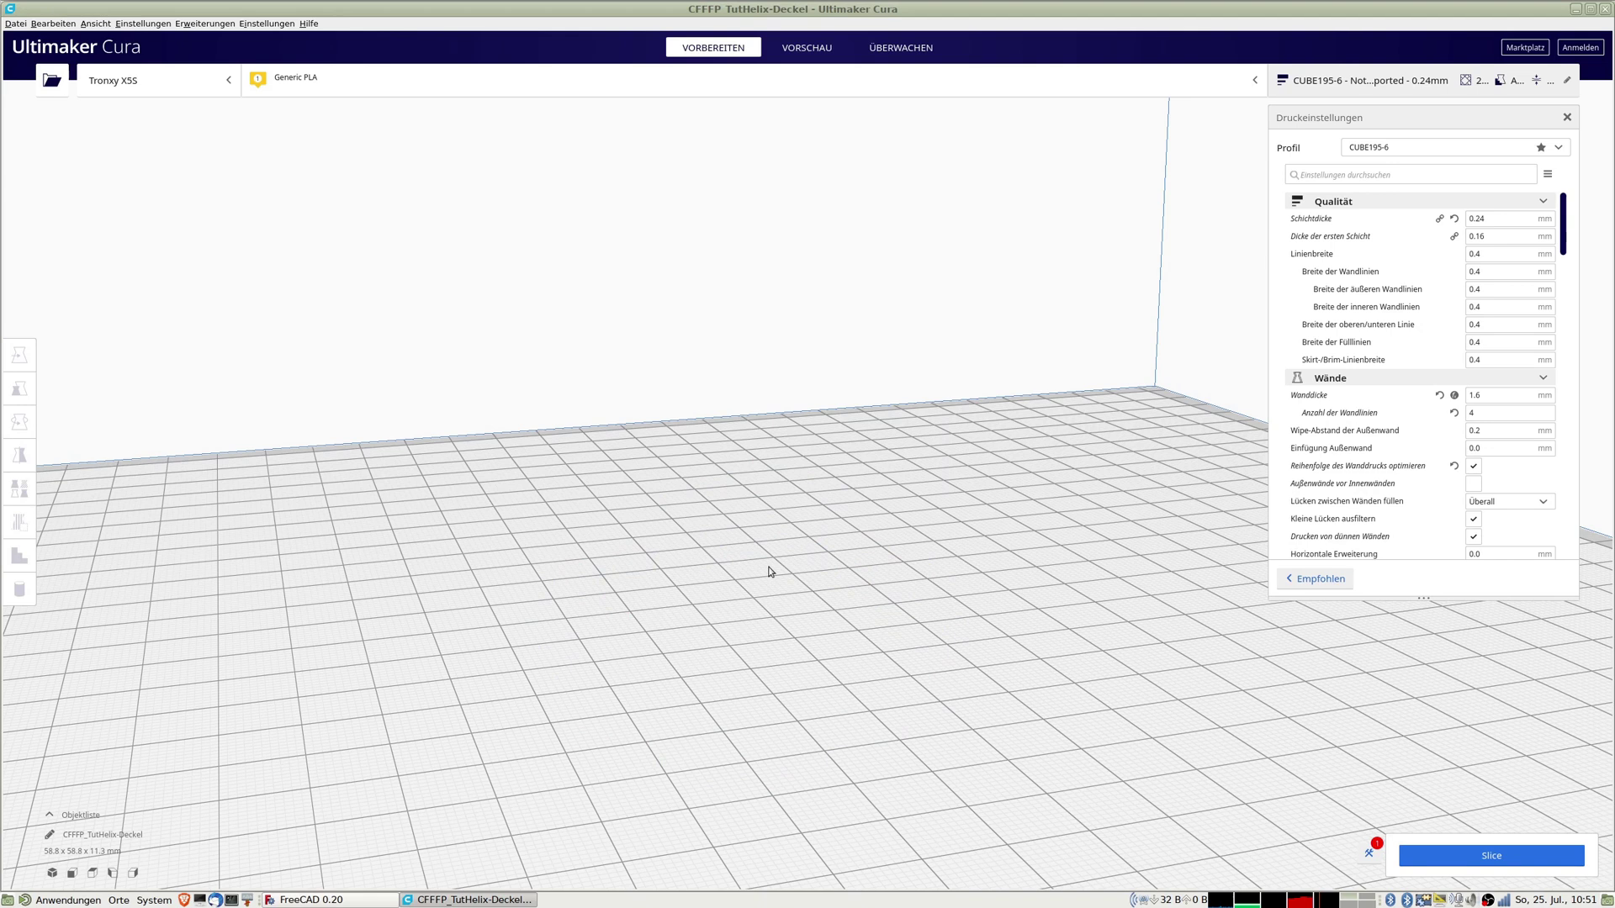
key("ctrl+o")
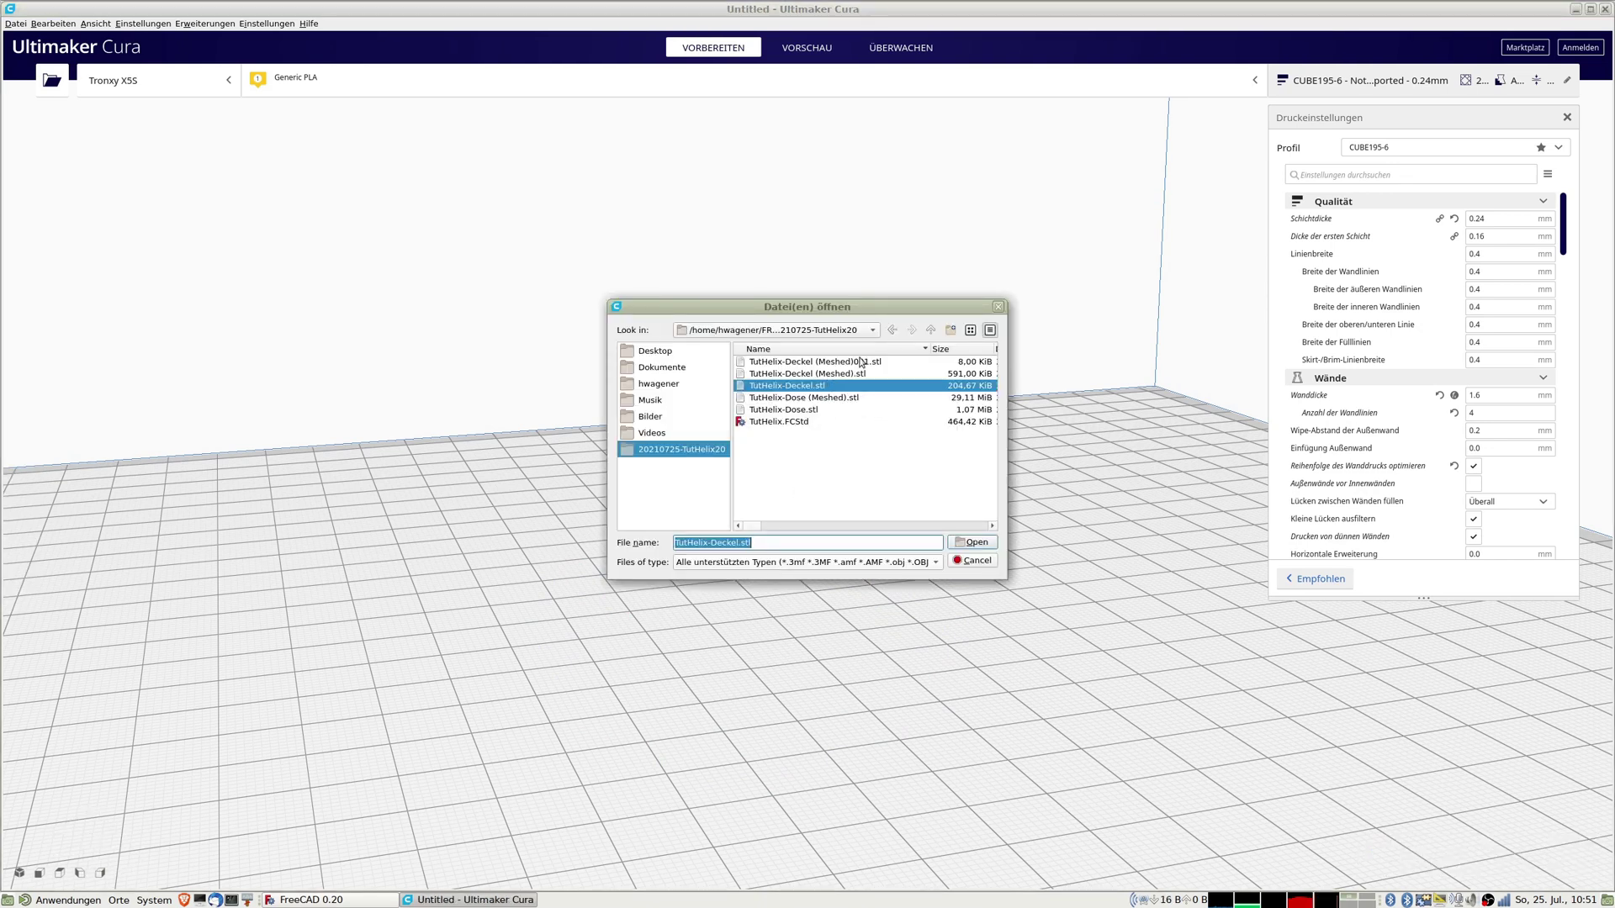
left_click(833, 363)
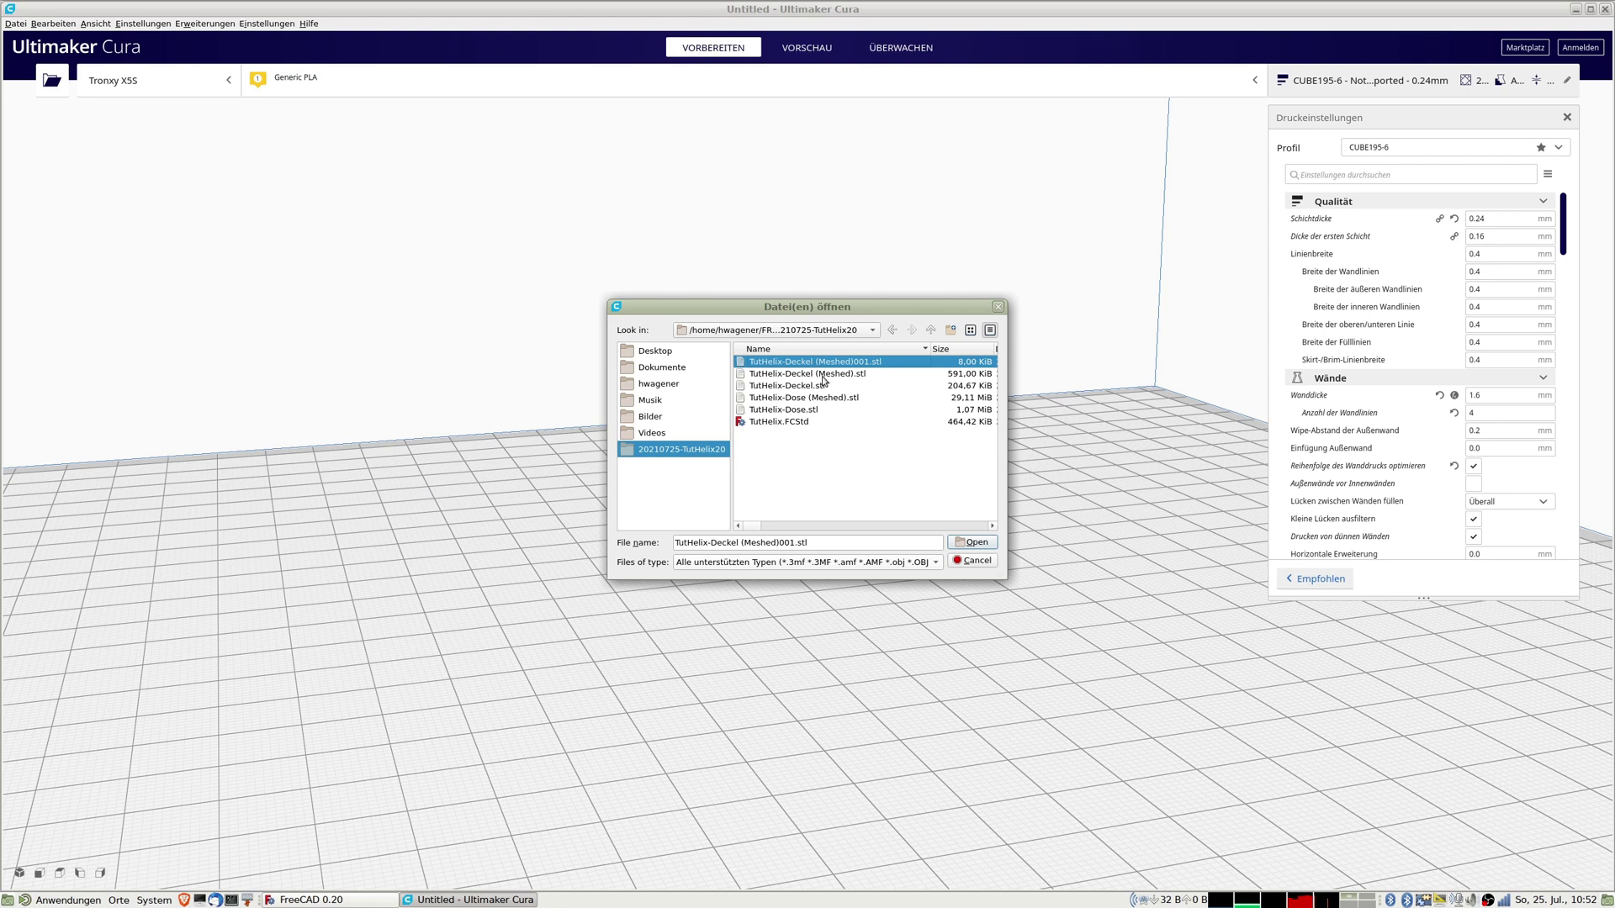
double_click(822, 375)
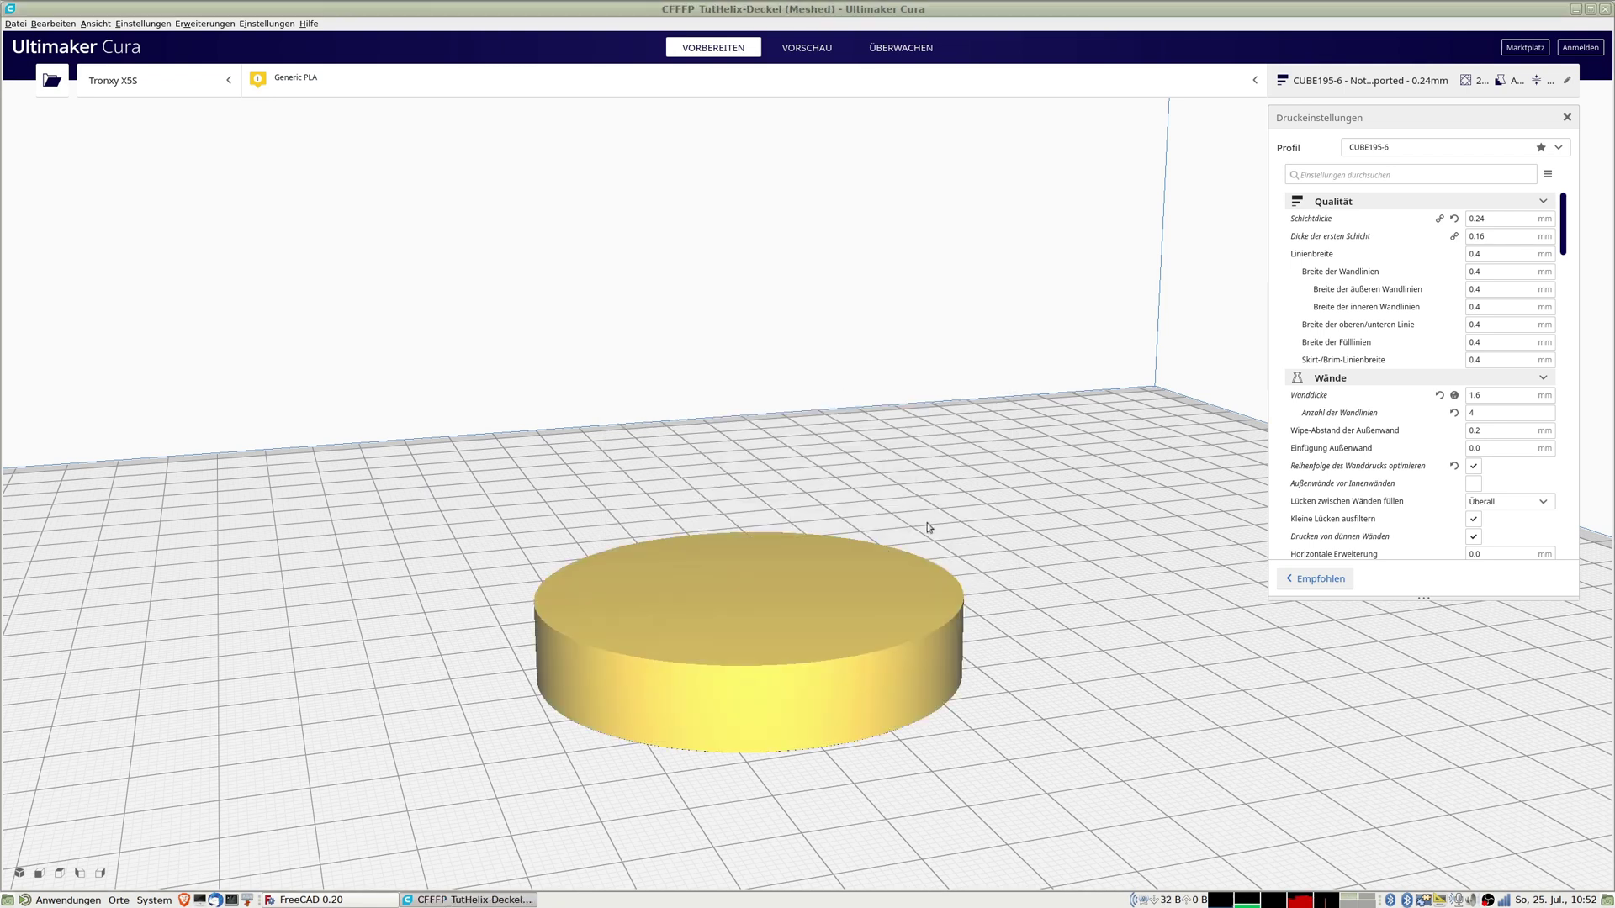
left_click(828, 677)
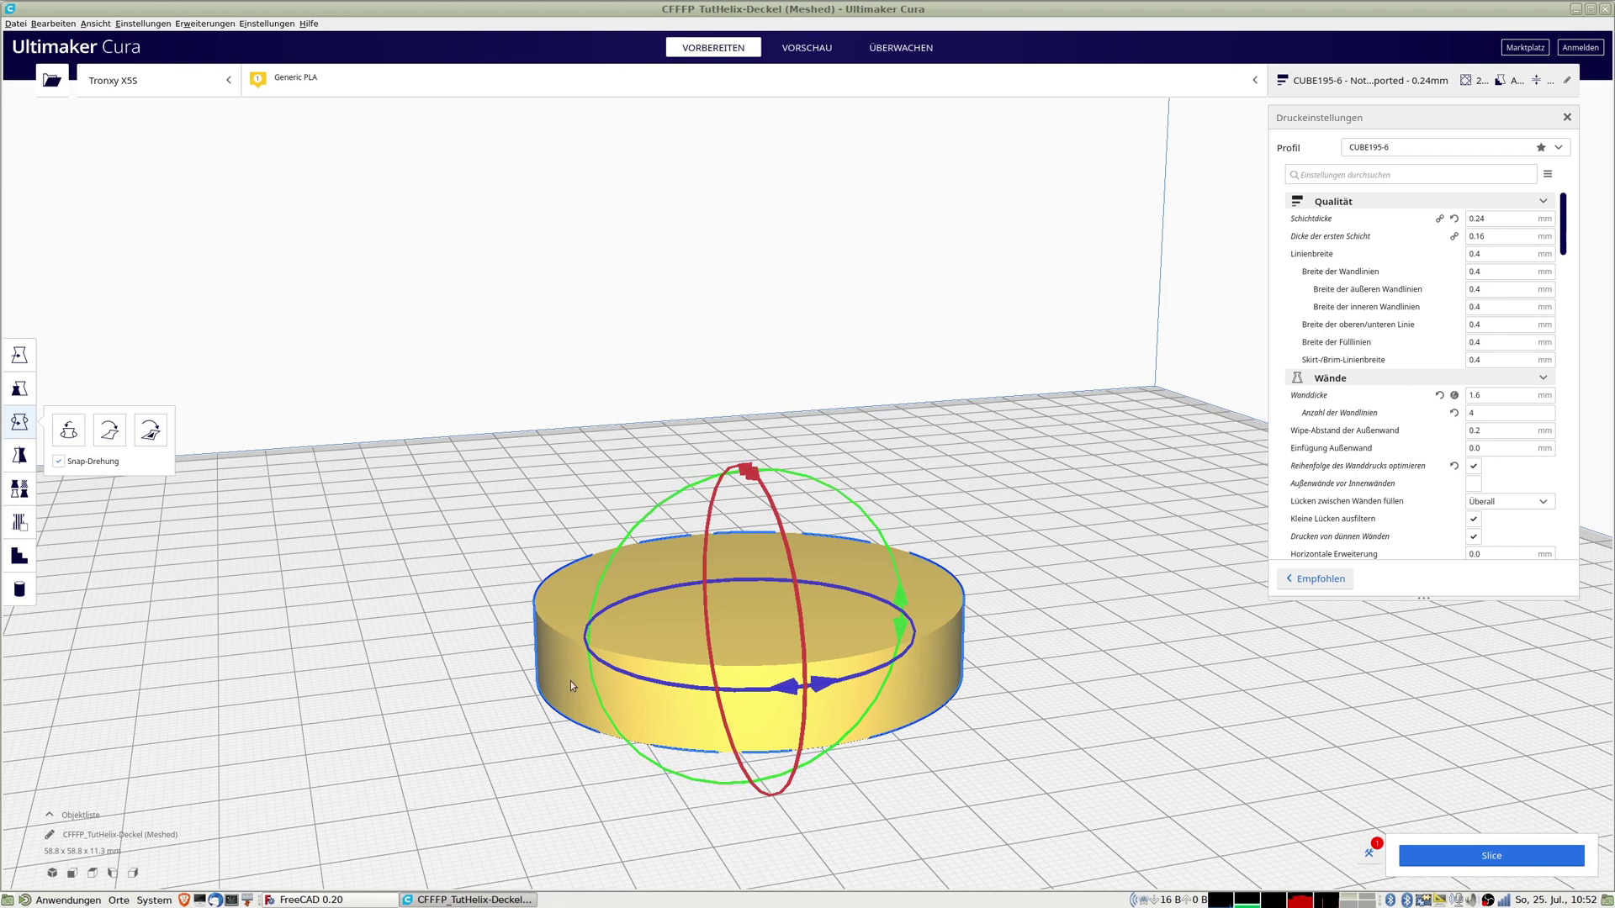
Step: Turn the lid upside down so its open side faces up, and slice it with the current CUBE195-6 profile
left_click_drag(898, 603, 634, 866)
scroll(721, 689, "up", 3)
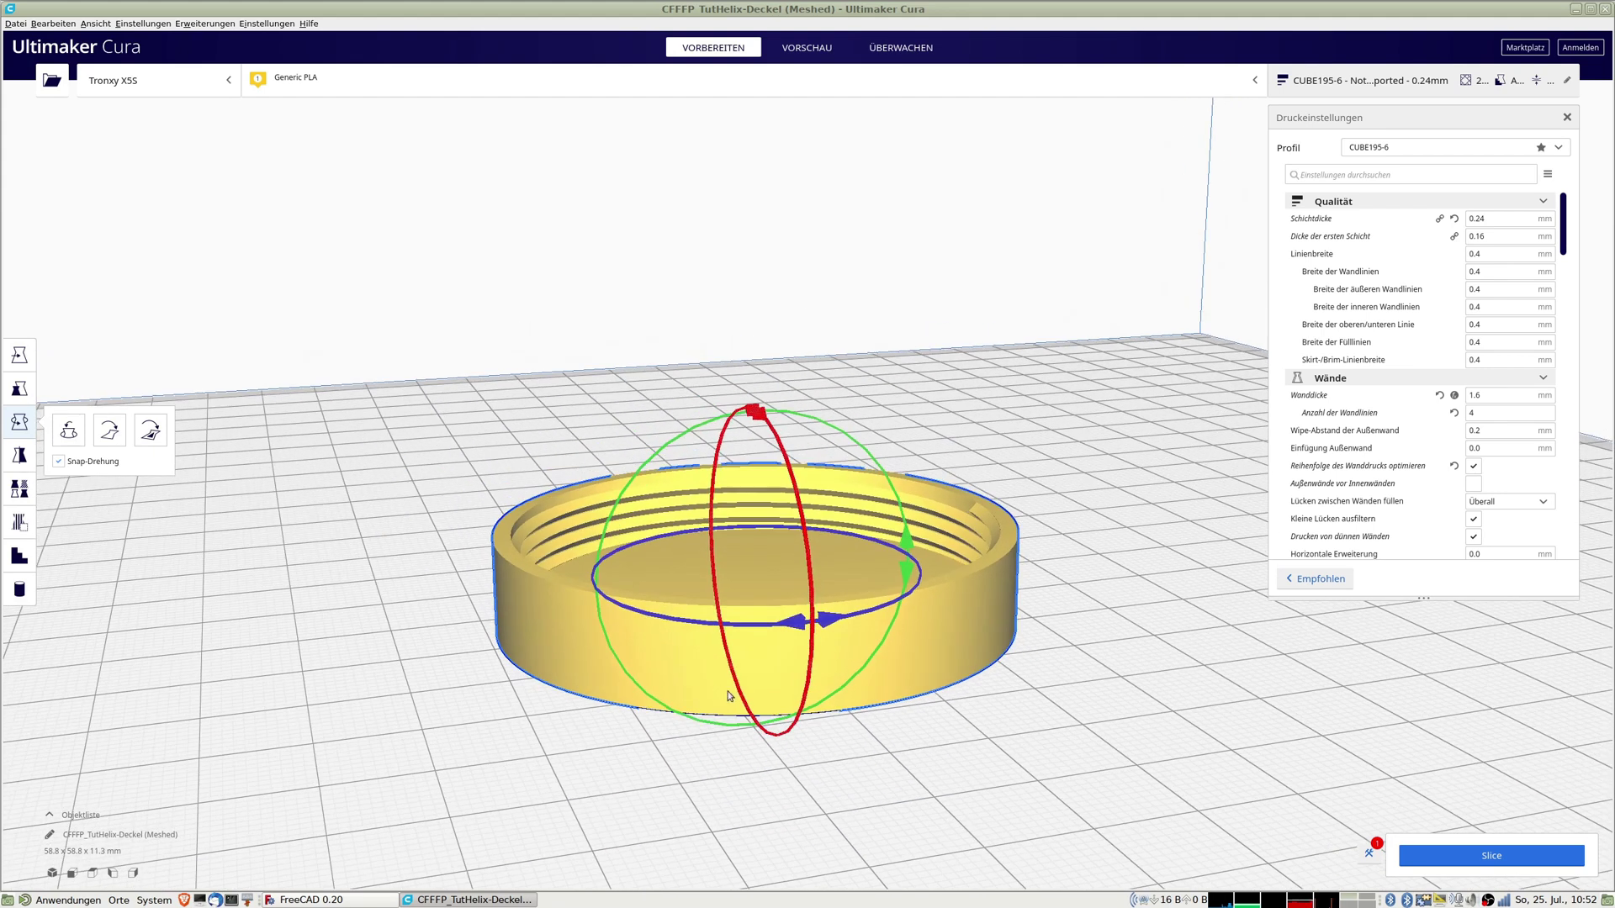
left_click(1438, 859)
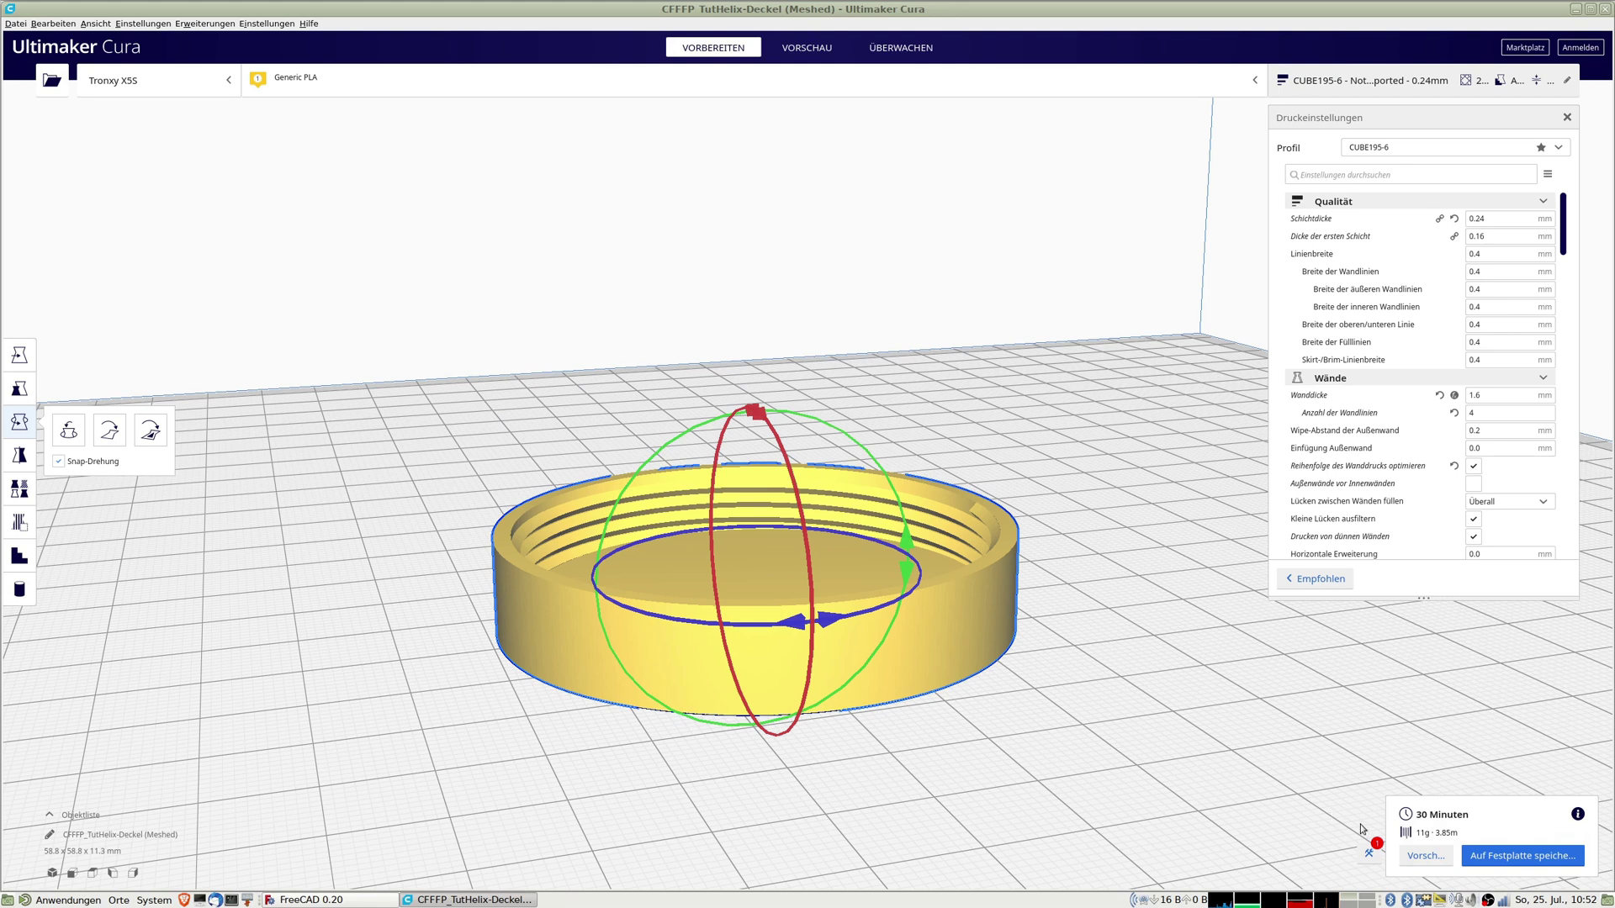
Step: Preview the sliced lid's layers and save its G-code in the DOSE folder as CFFFP_TutHelix-Deckel (Meshed).gcode
left_click(1404, 858)
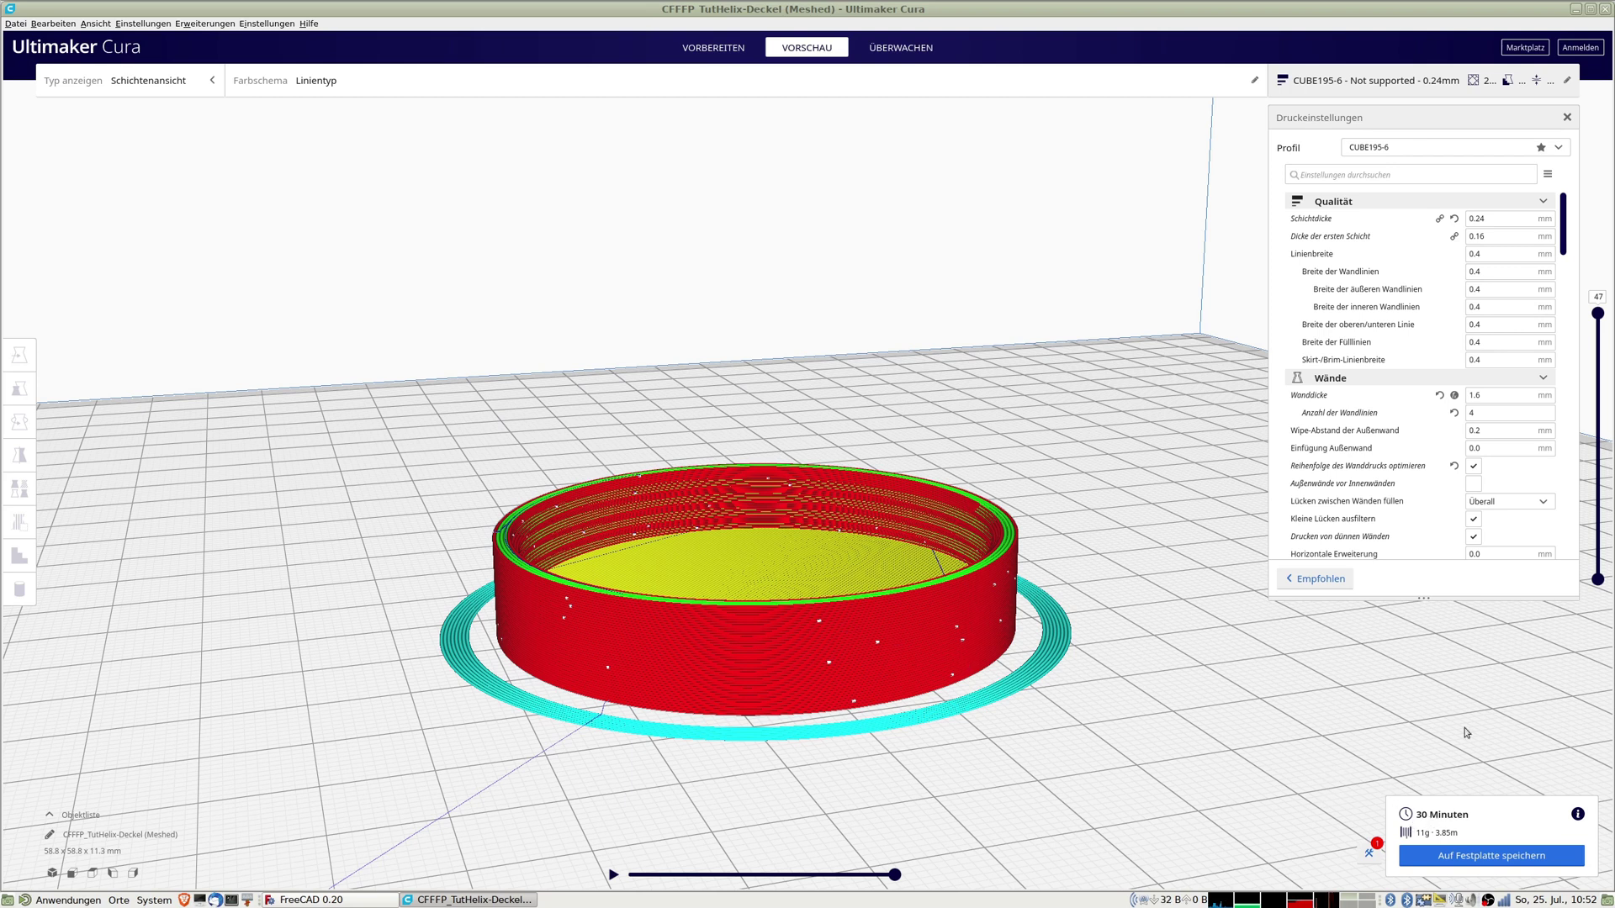
left_click(1489, 858)
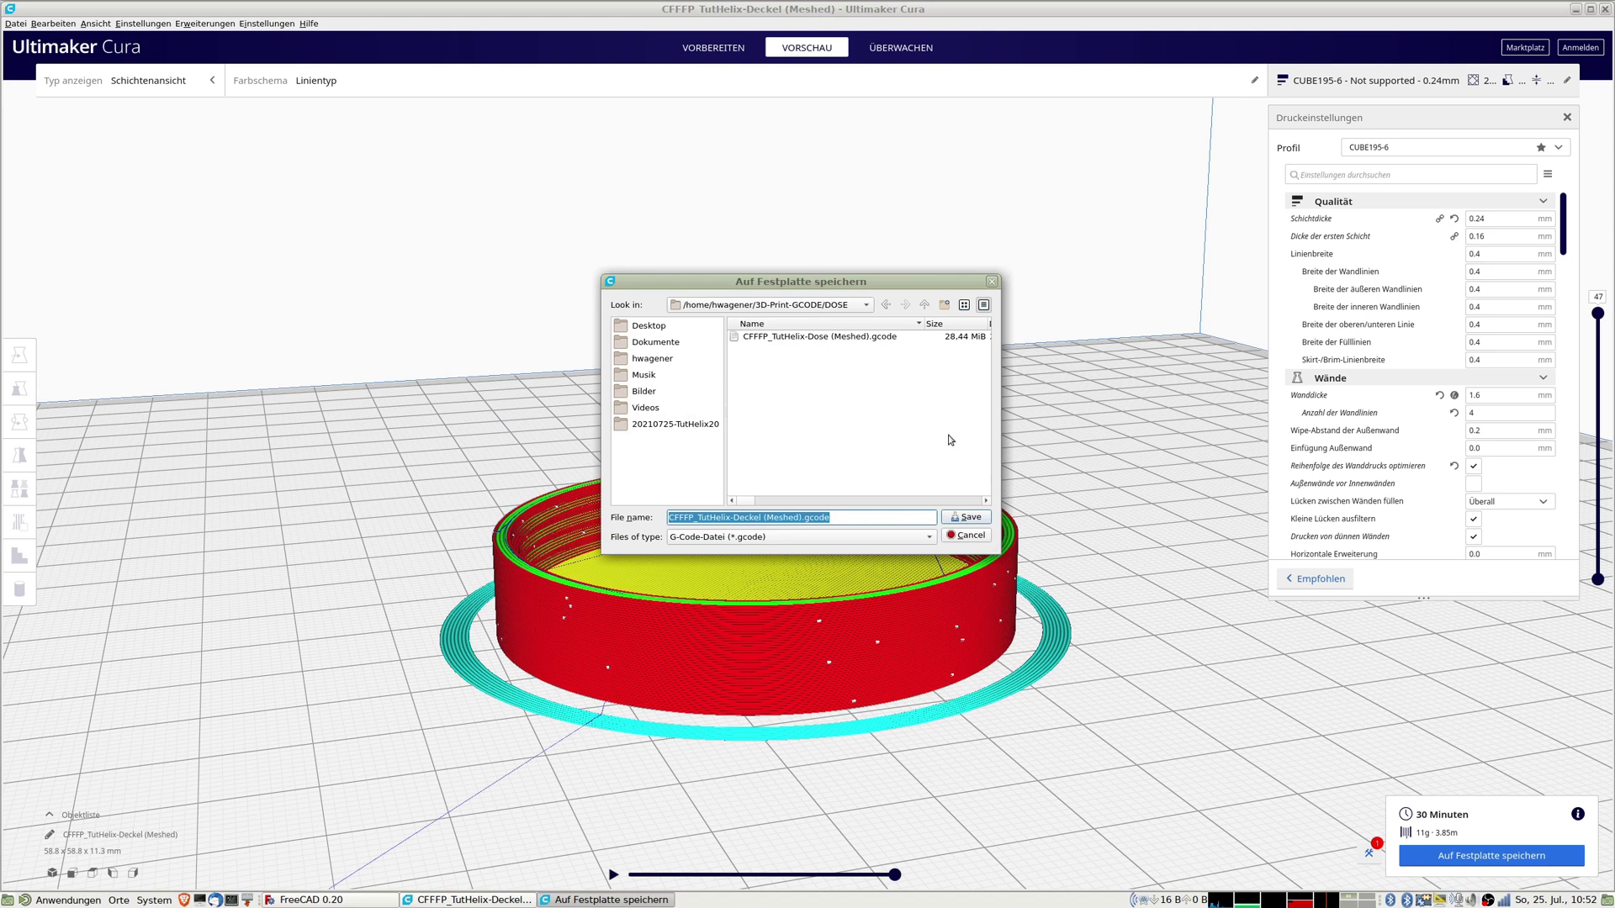
left_click(964, 518)
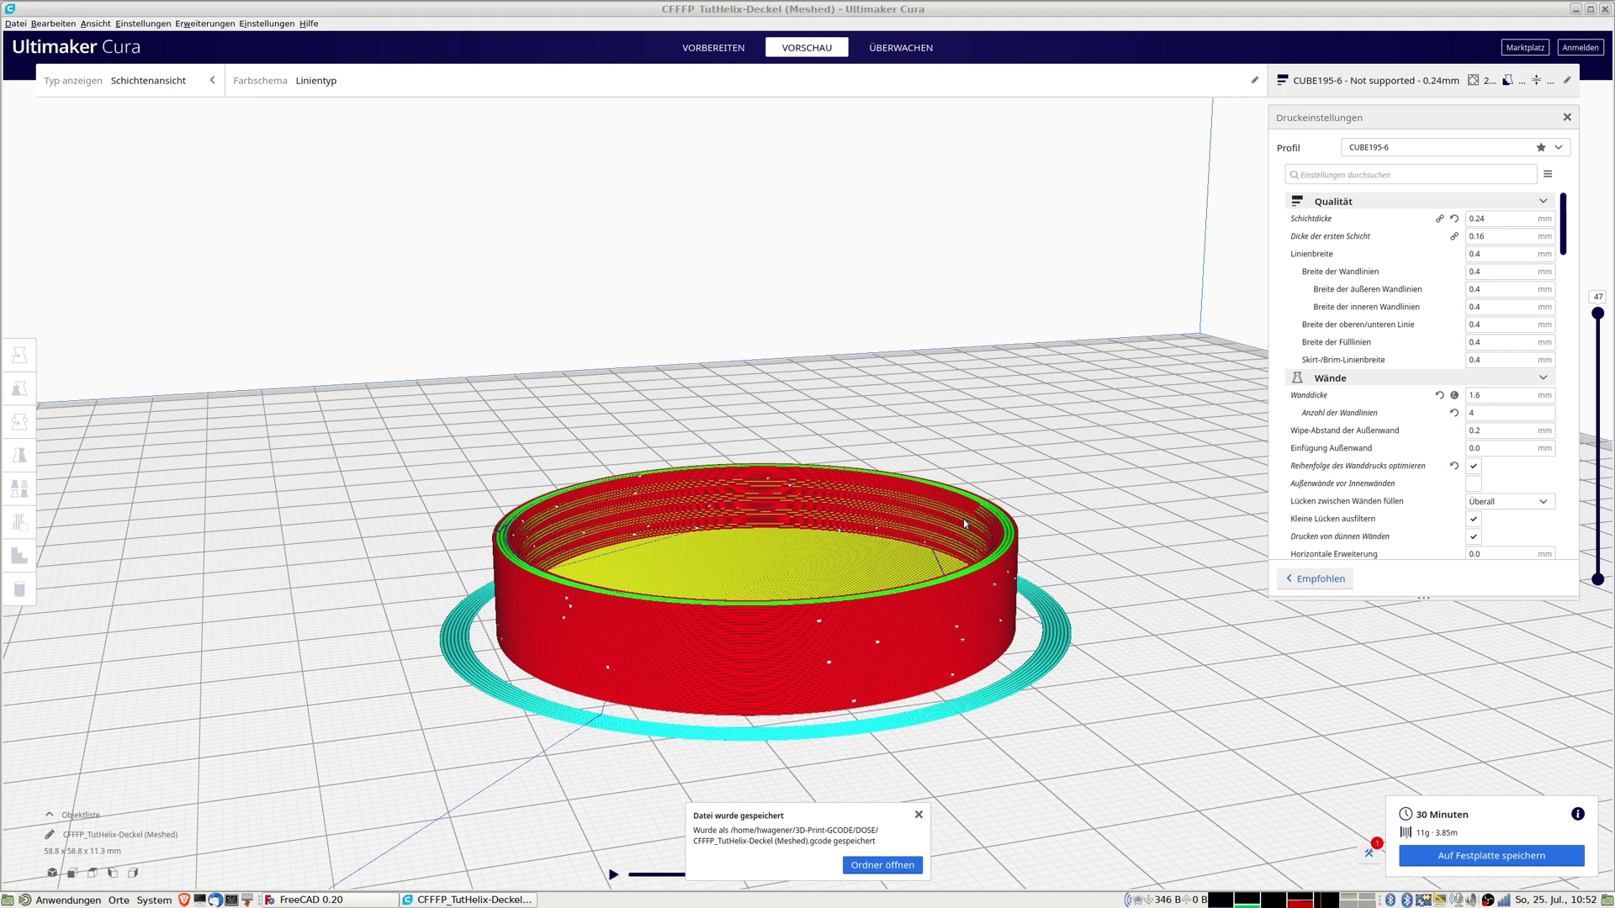
Step: Inspect the sliced lid's inner thread and outer wall up close in the layer preview, with all layers shown
scroll(822, 529, "up", 1)
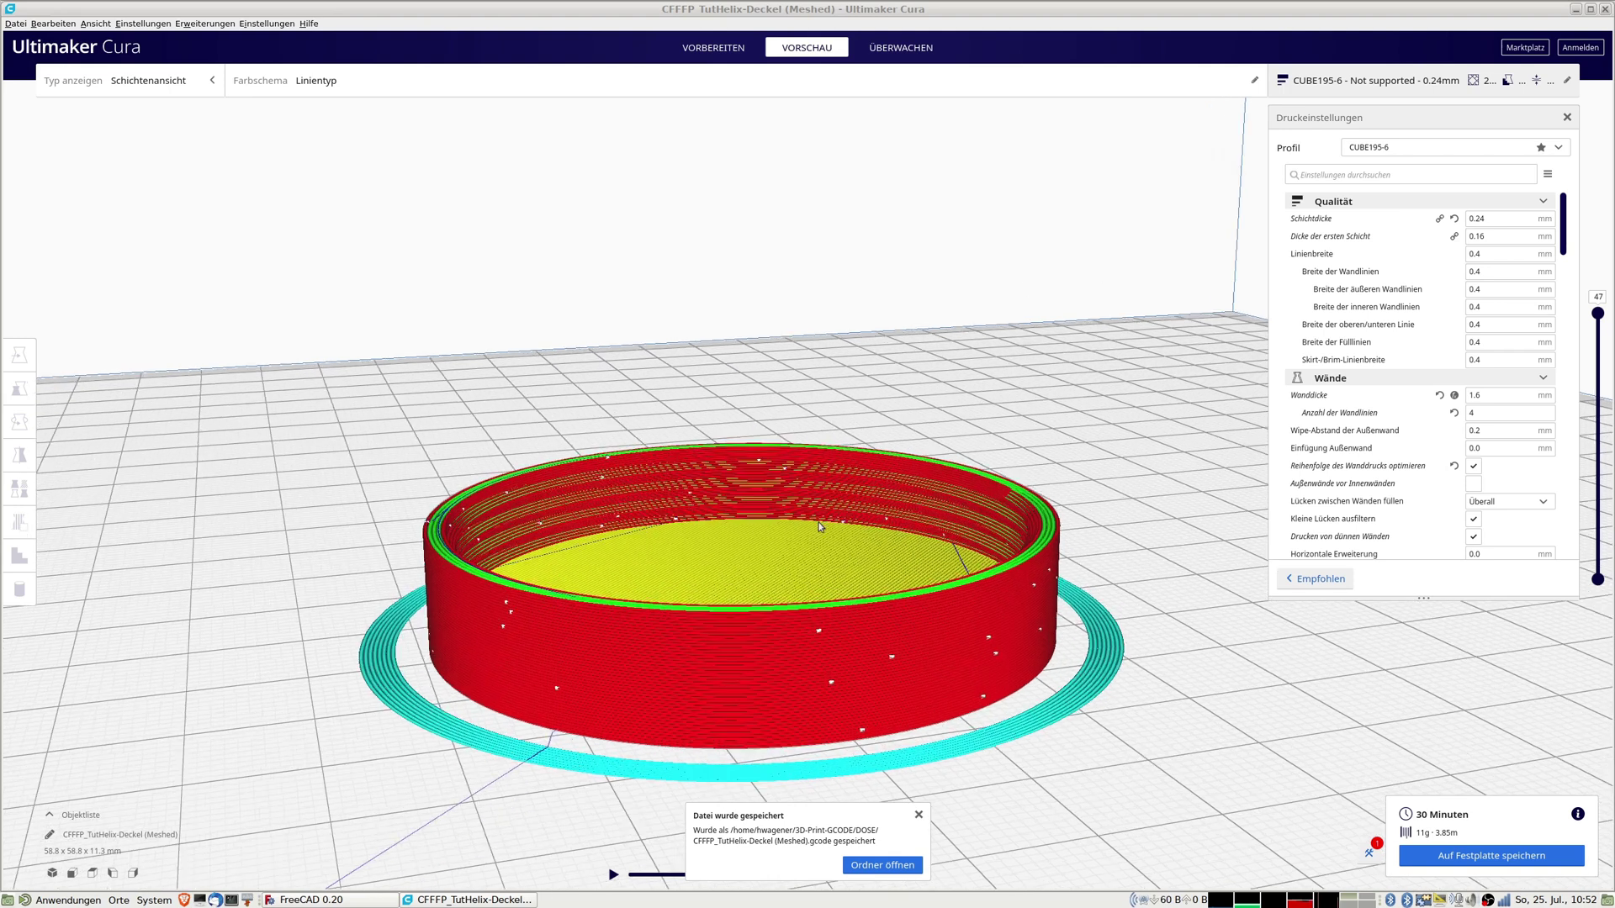
middle_click_drag(853, 527, 899, 417)
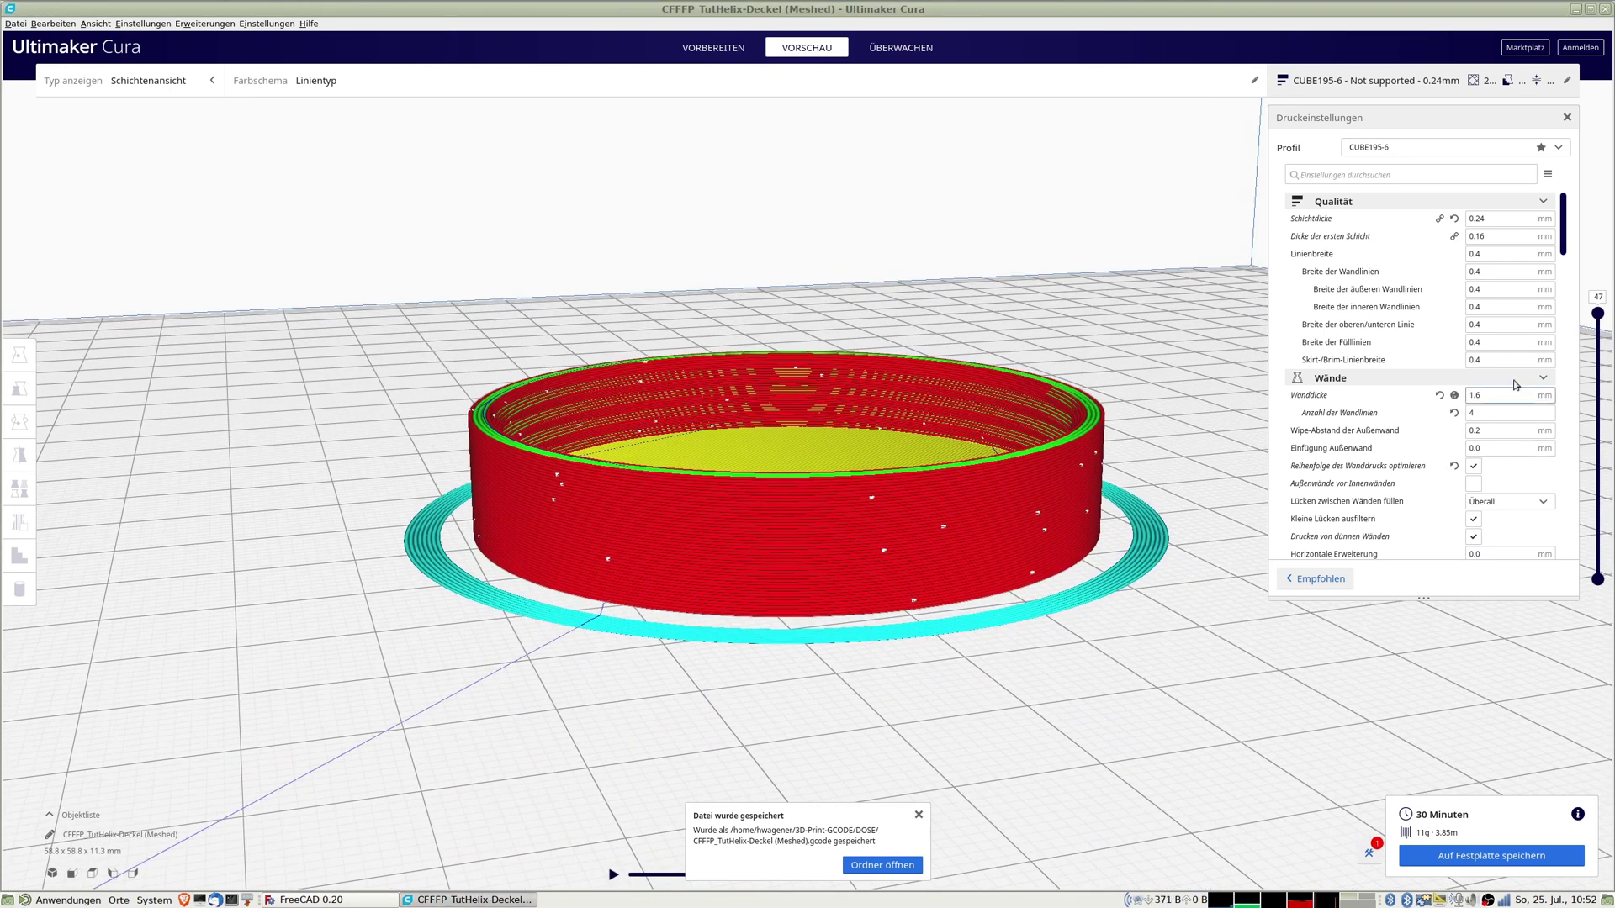
left_click_drag(1599, 318, 1569, 241)
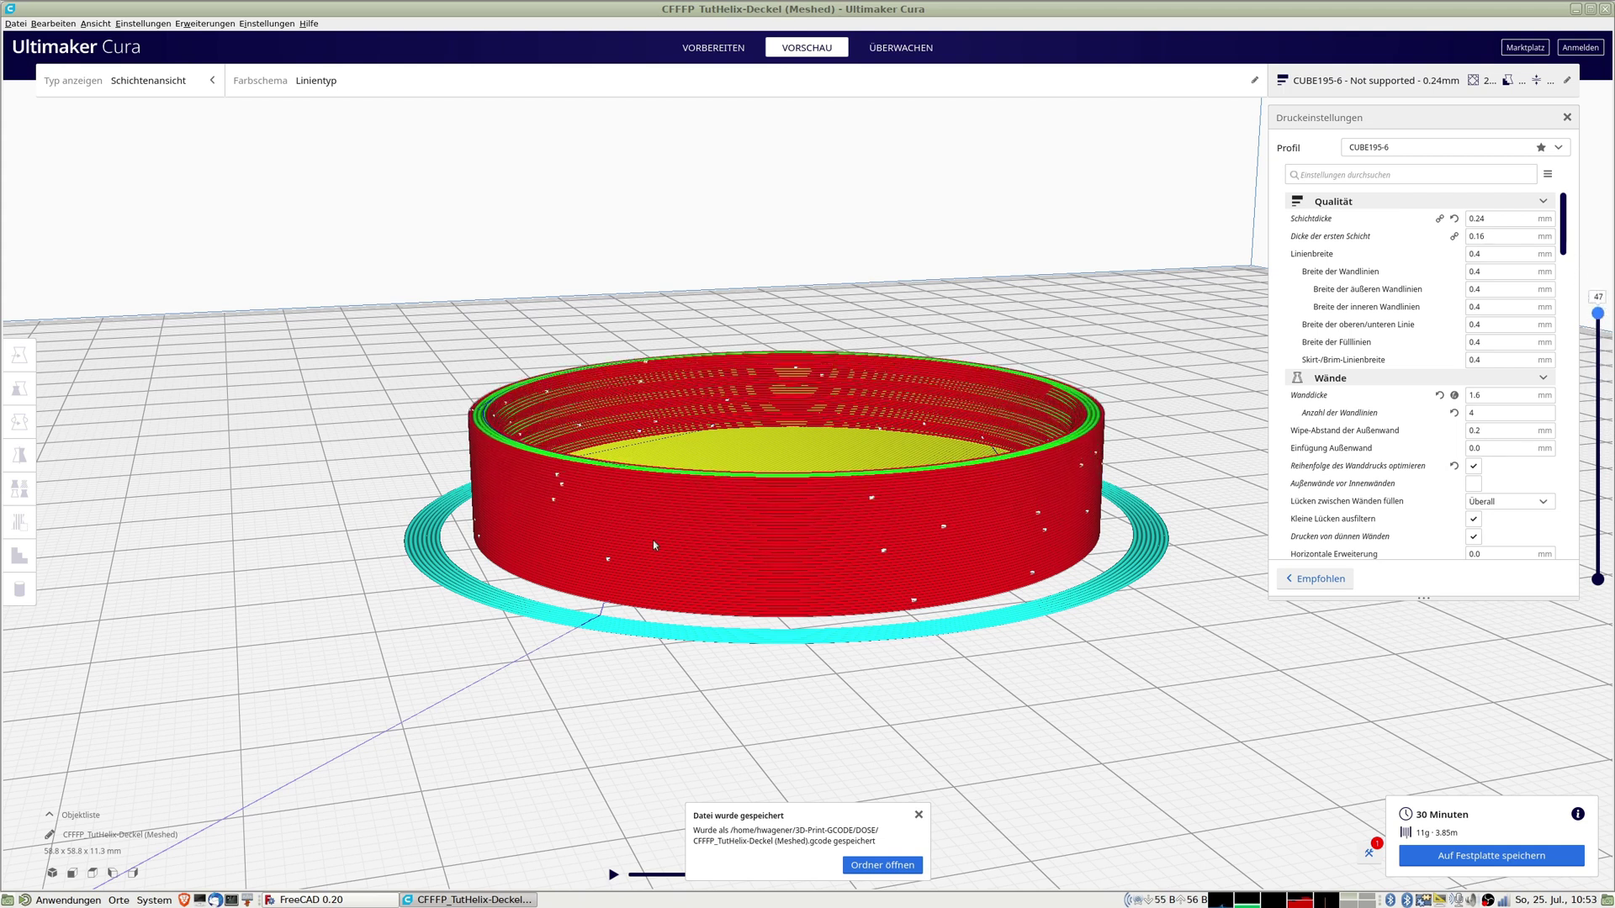